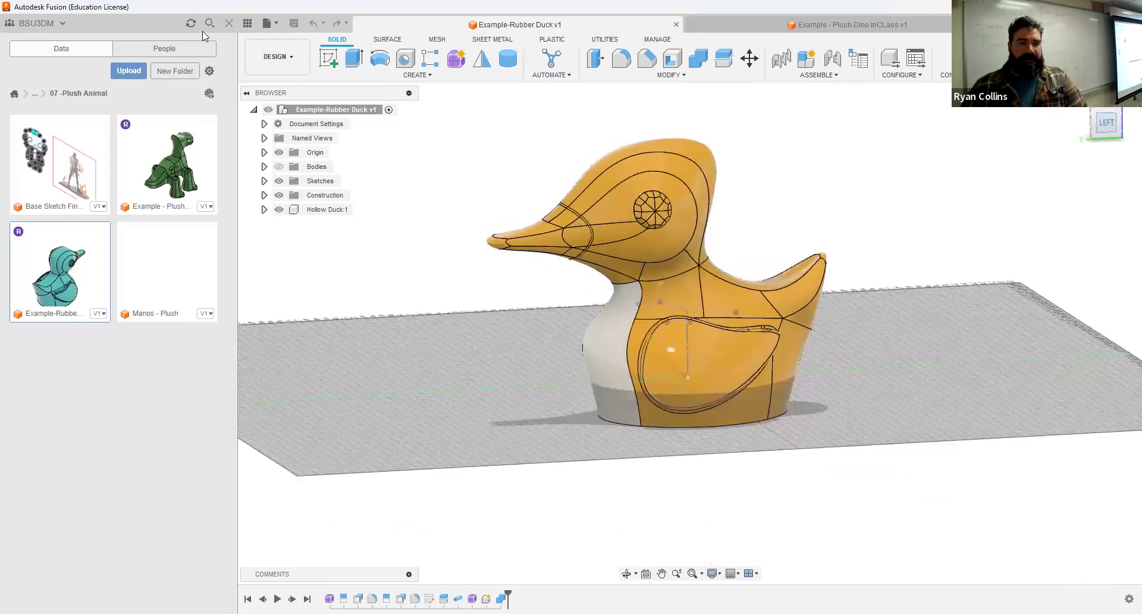
- Hide the data panel and examine the example rubber duck from several angles, comparing it with the plush dino example
left_click(229, 23)
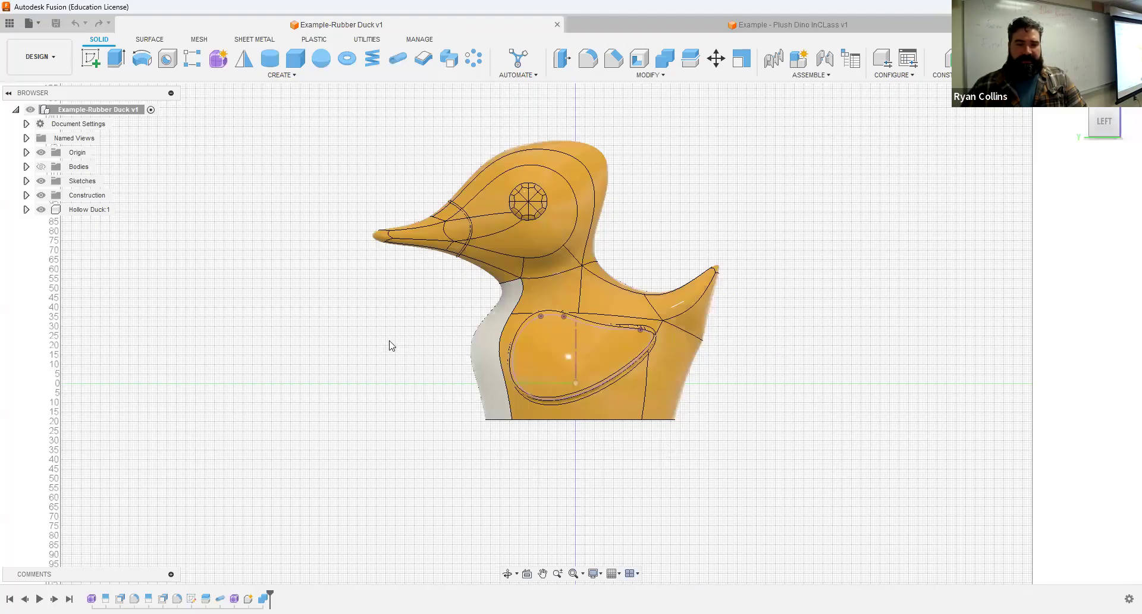
middle_click_drag(391, 341, 757, 302, "shift")
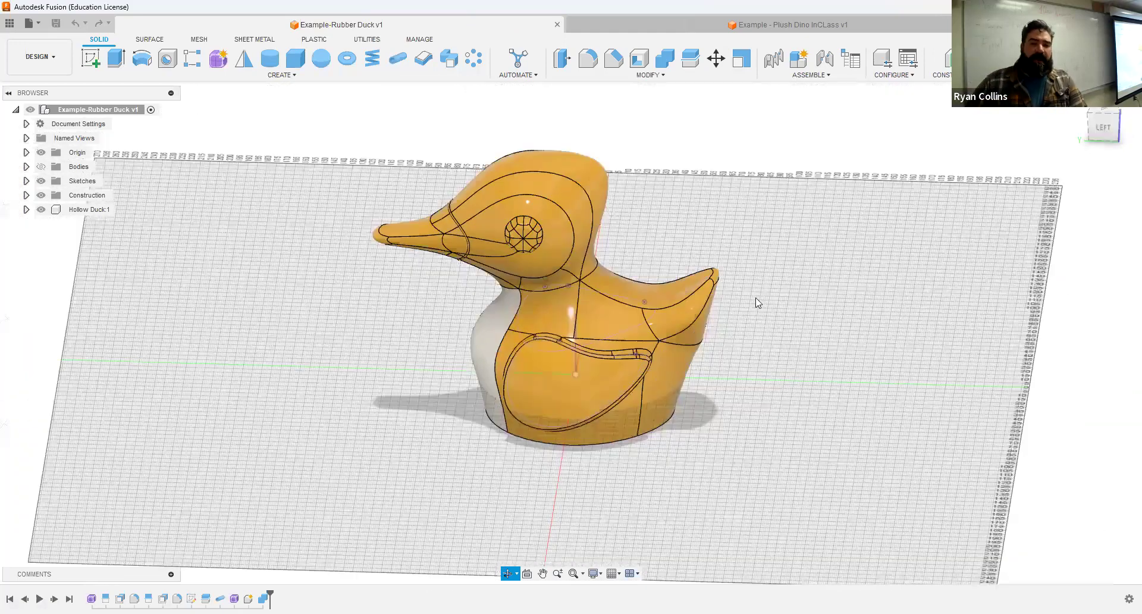
middle_click_drag(759, 237, 376, 352, "shift")
left_click(1117, 124)
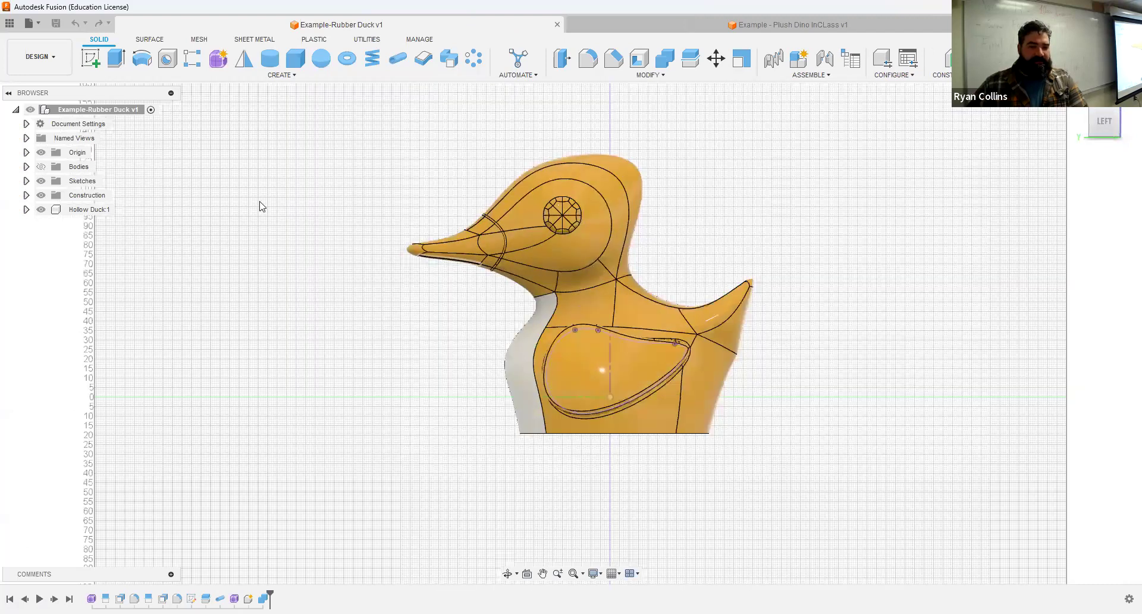
scroll(464, 212, "up", 5)
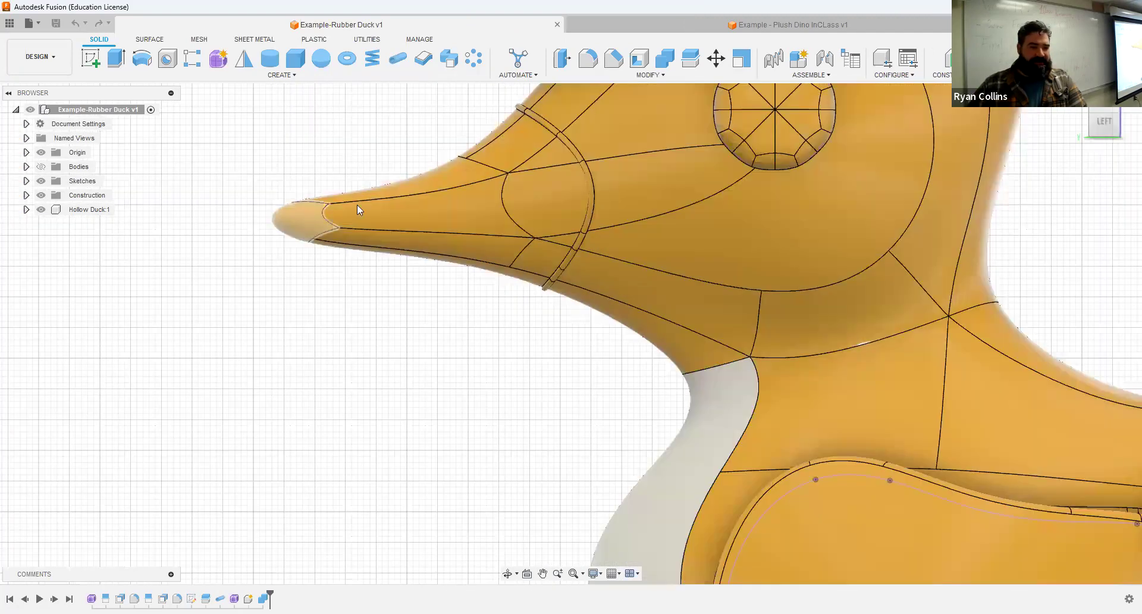
middle_click_drag(542, 354, 395, 212)
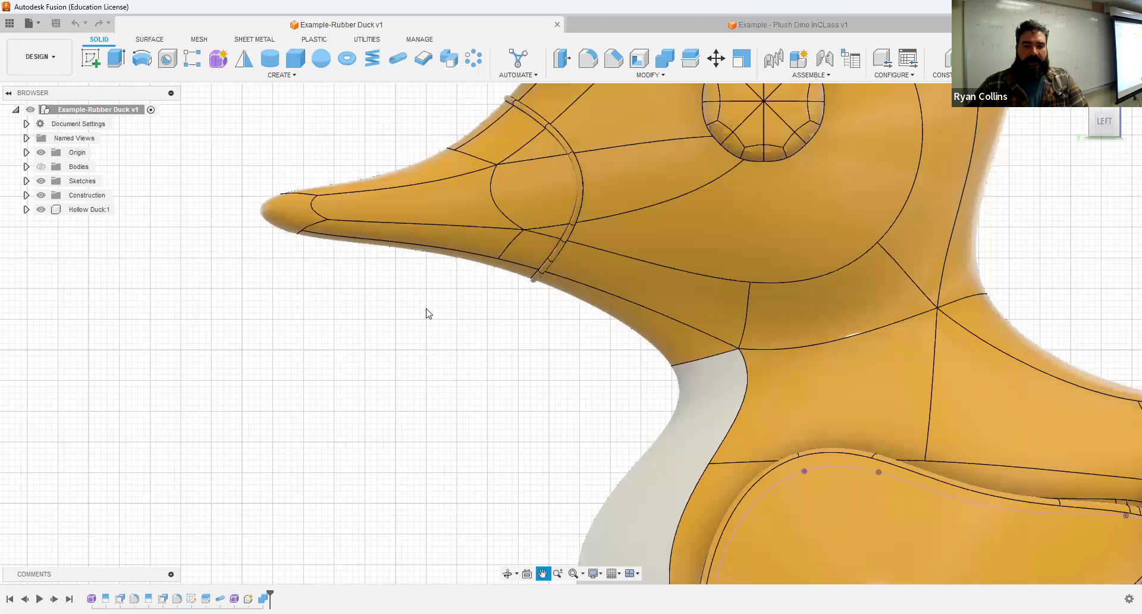
middle_click_drag(737, 462, 695, 345, "shift")
scroll(695, 345, "down", 3)
middle_click_drag(667, 436, 662, 412)
key("F6")
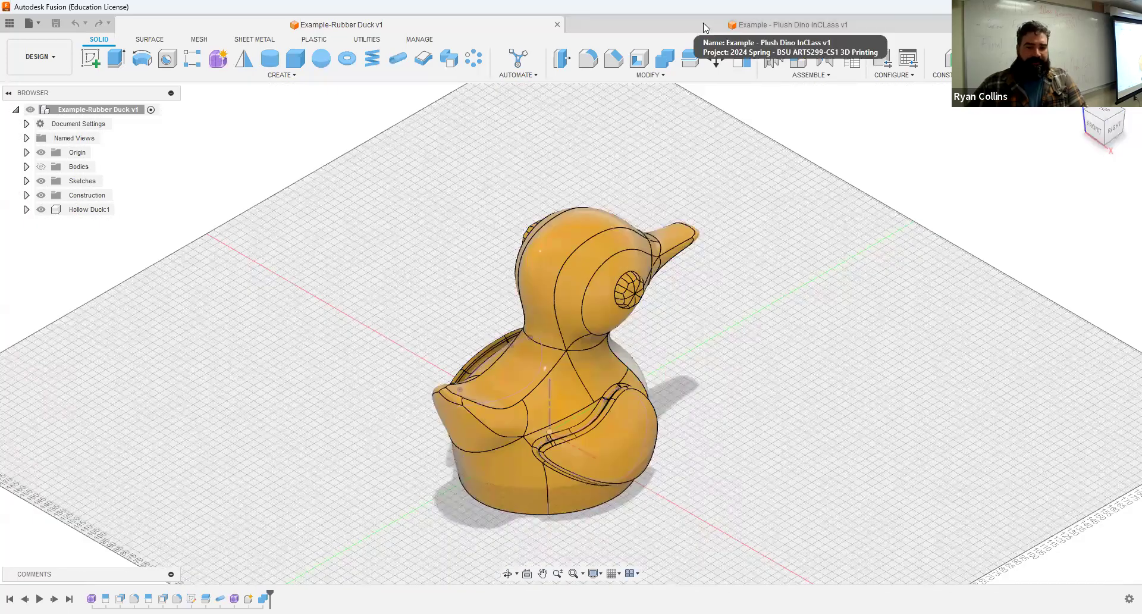
middle_click_drag(763, 388, 712, 402, "shift")
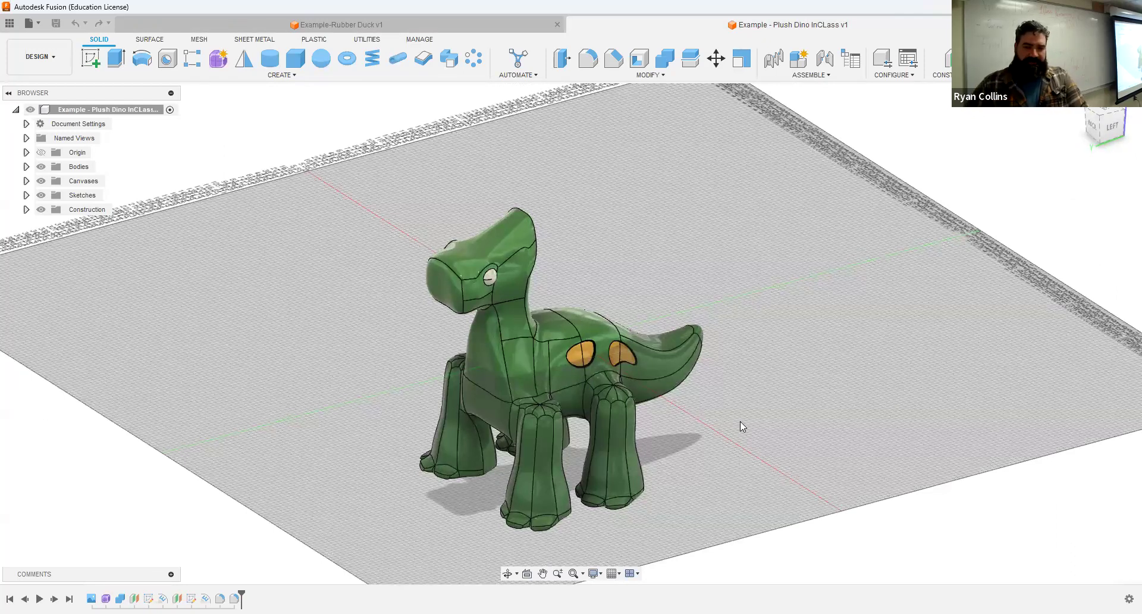
left_click(328, 21)
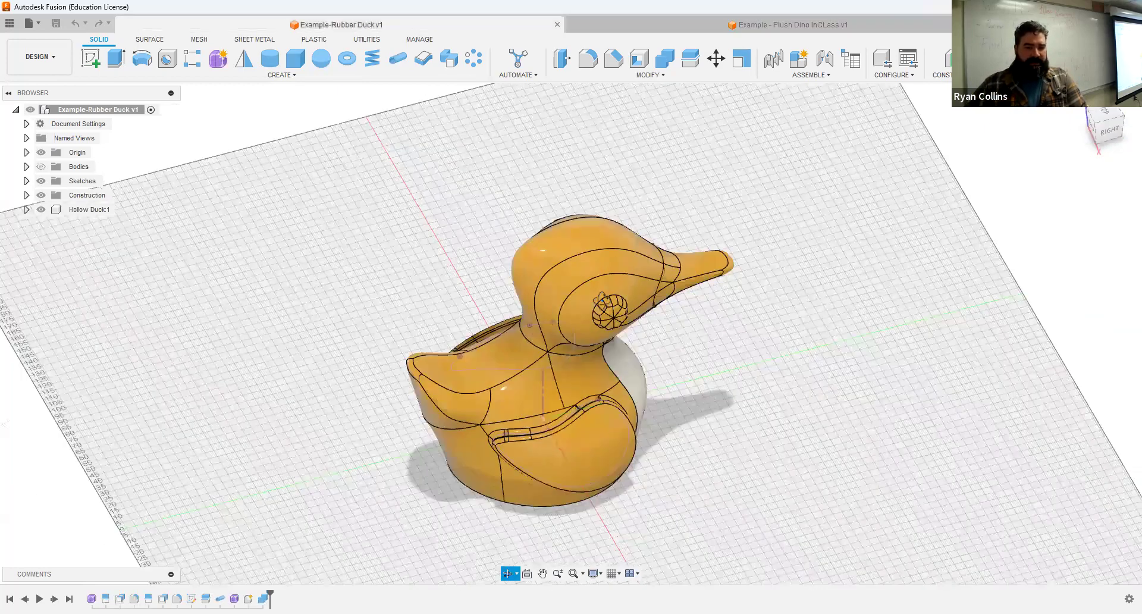
middle_click_drag(602, 300, 603, 296, "shift")
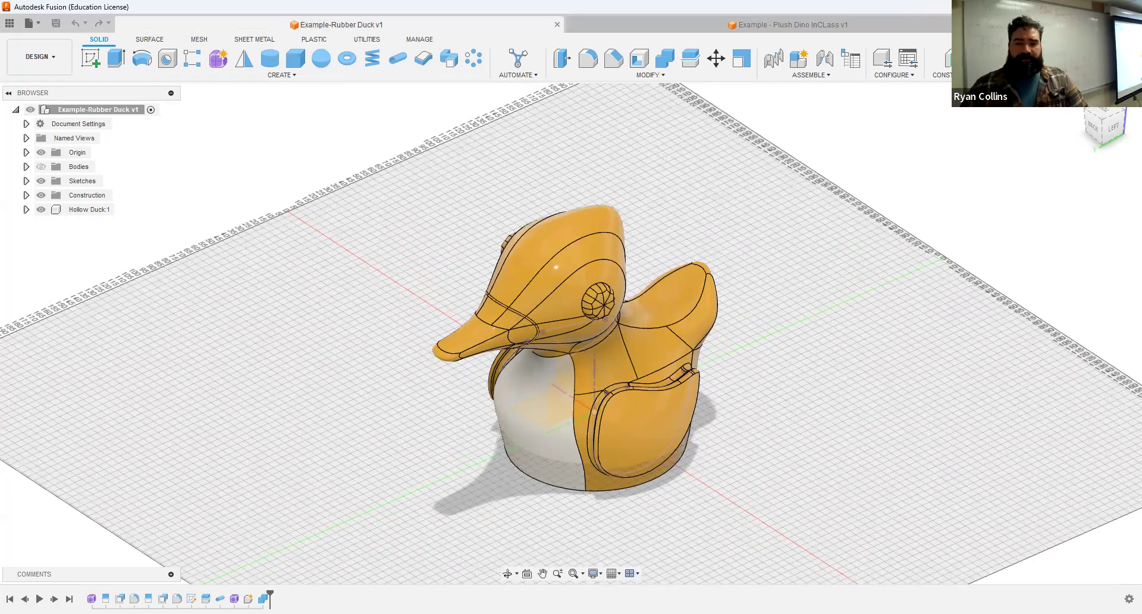
- Create a new design and save it as "Example - InCLass Rubber Duck" in the 07 -Plush Animal folder
key("ctrl+n")
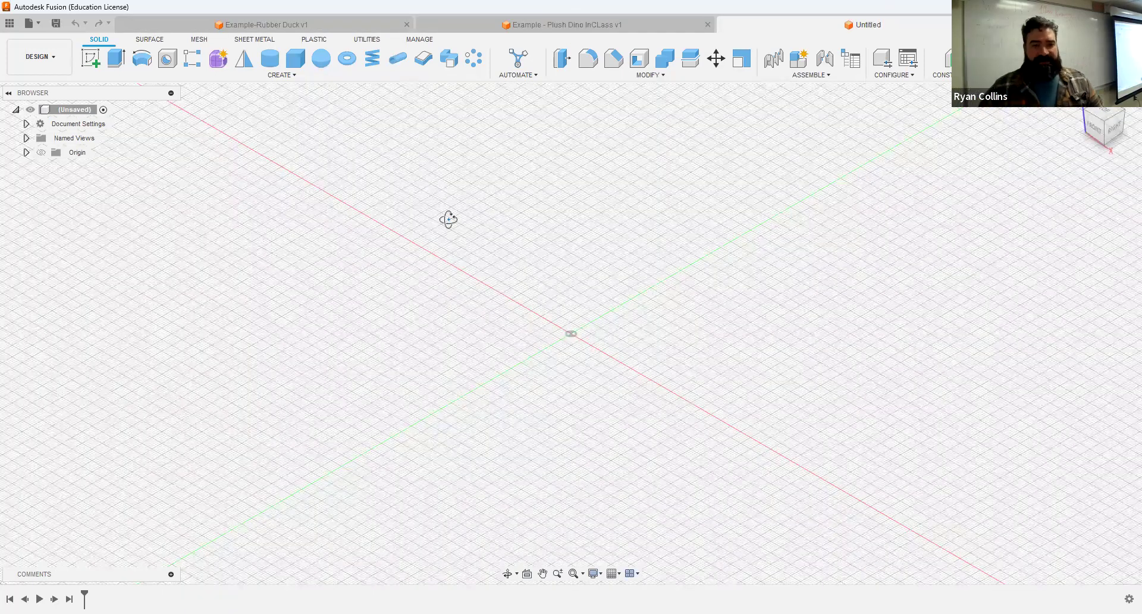
key("ctrl+s")
type("Example - InCLass Rubber Duck")
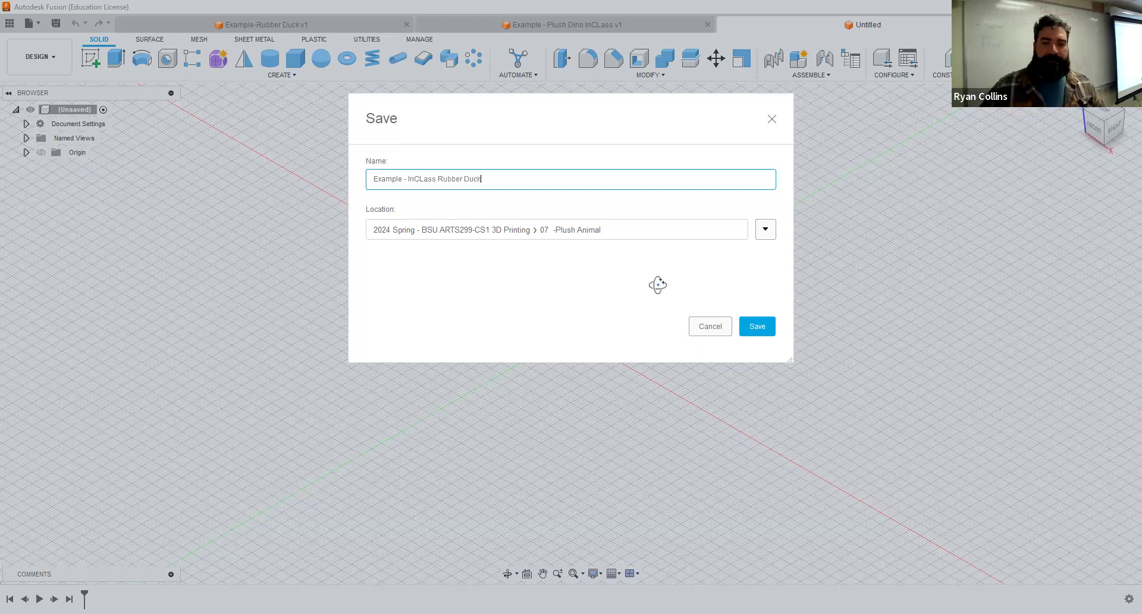
key("Return")
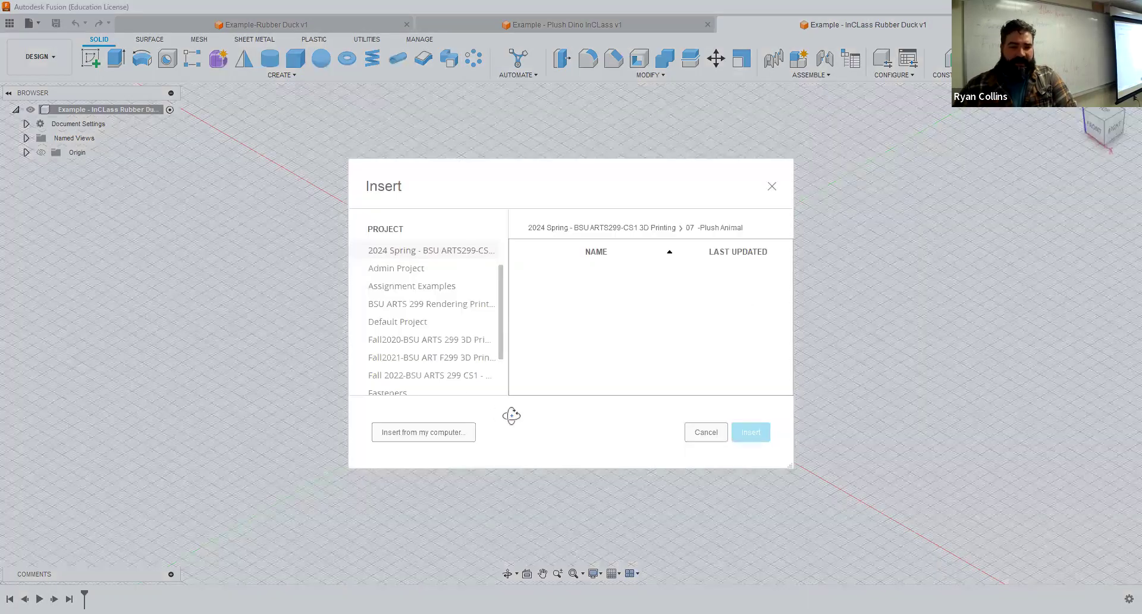
- Insert the Duck side image from the computer's Downloads folder as a canvas on the YZ plane
left_click(448, 431)
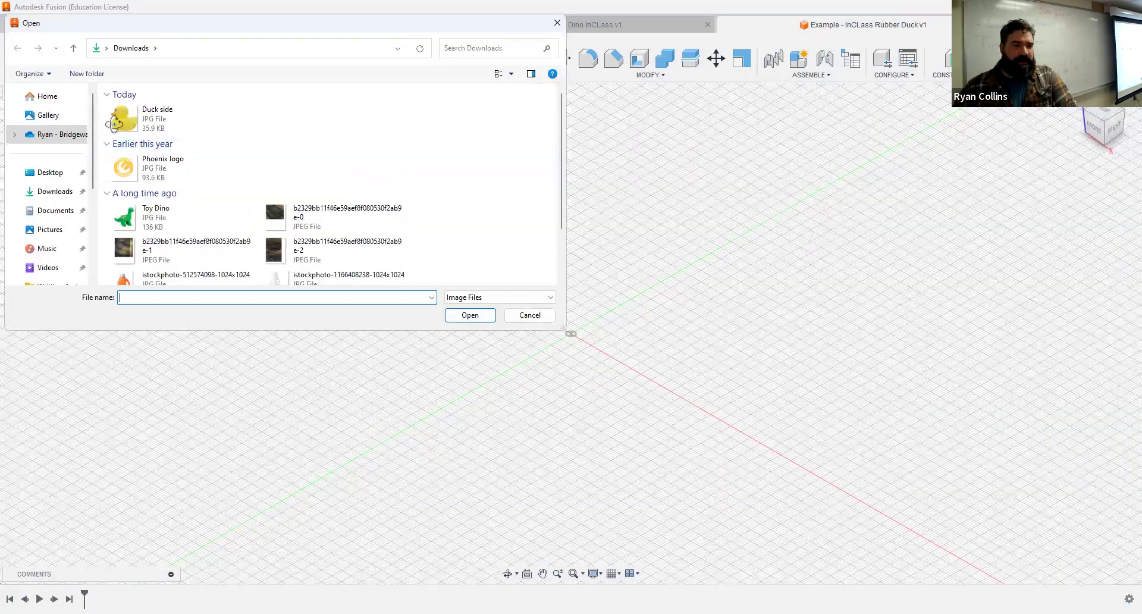
left_click(115, 124)
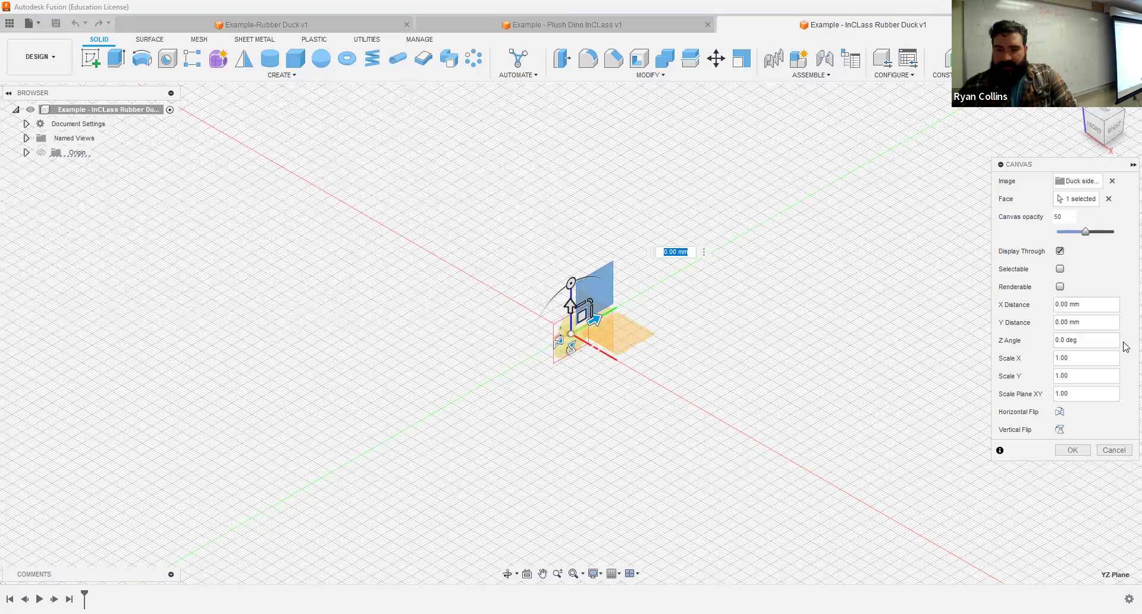
middle_click_drag(834, 362, 809, 336, "shift")
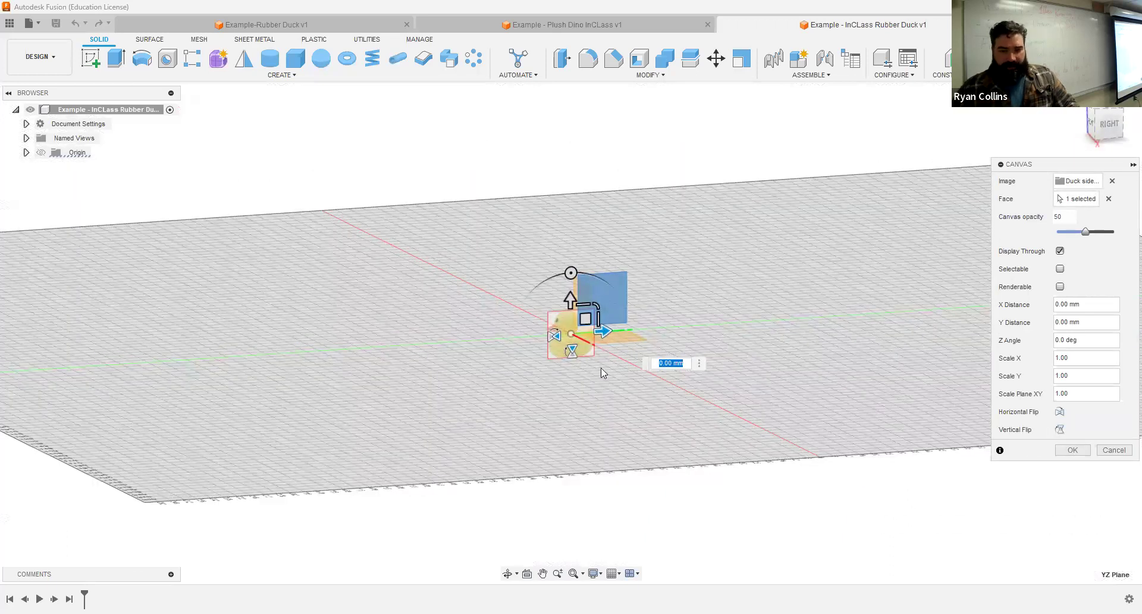
scroll(601, 367, "up", 3)
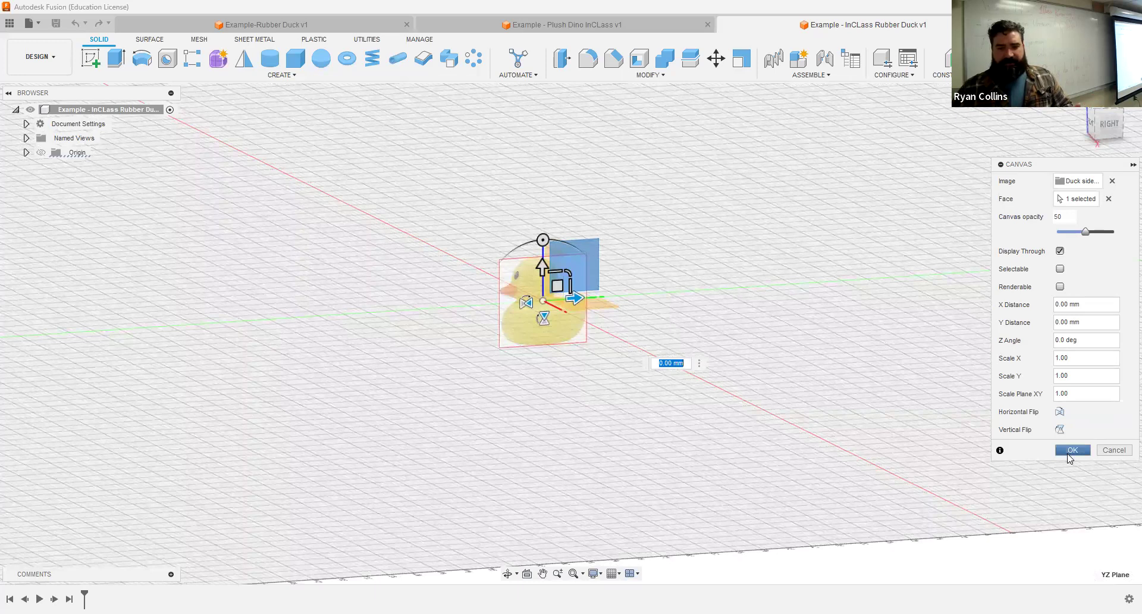
key("Return")
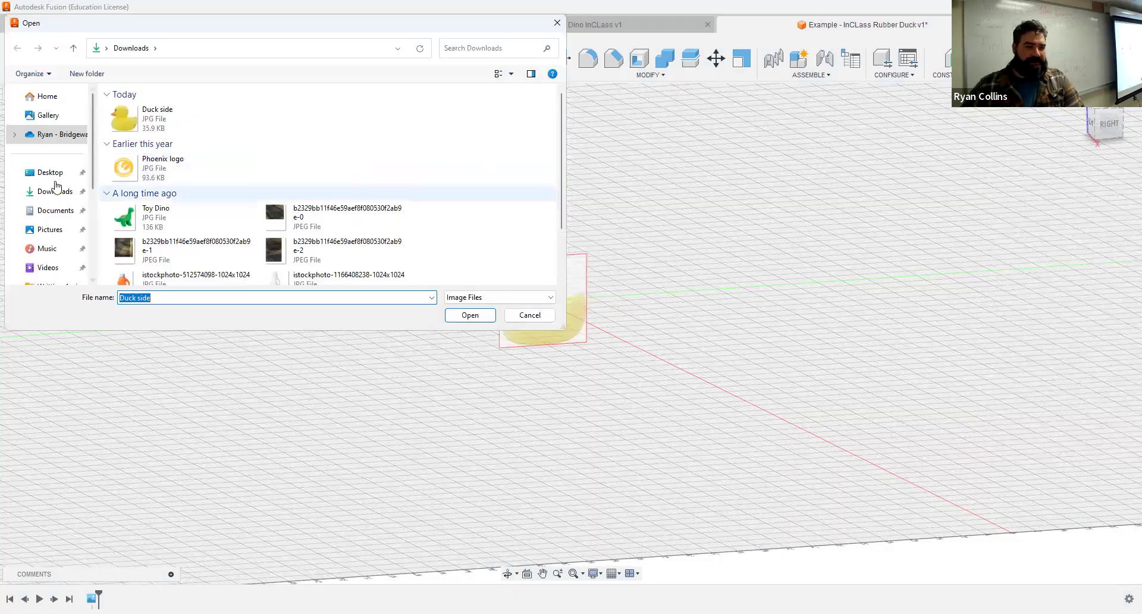
- Insert the front-view duck image Screenshot (5) from Pictures > Screenshots as a canvas on the XZ plane
left_click(48, 229)
double_click(131, 147)
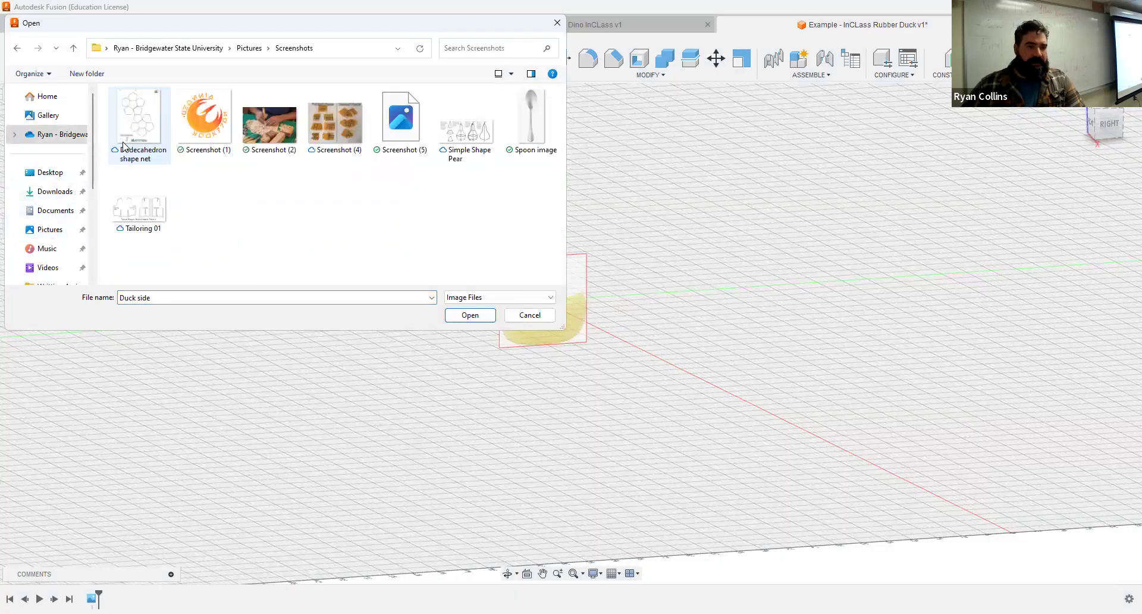
left_click(415, 131)
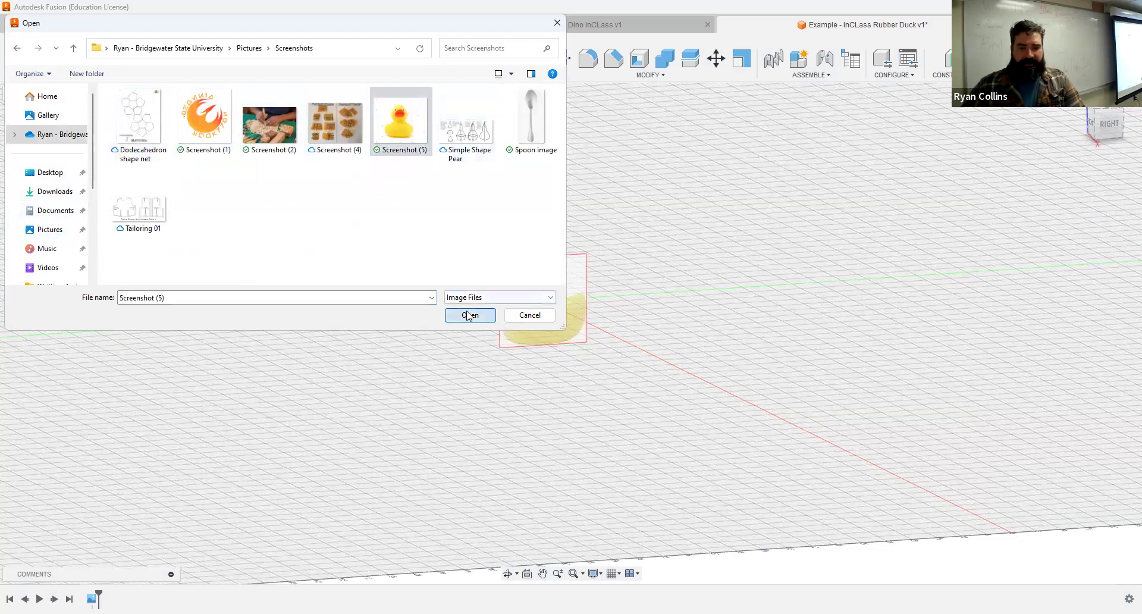
left_click(470, 314)
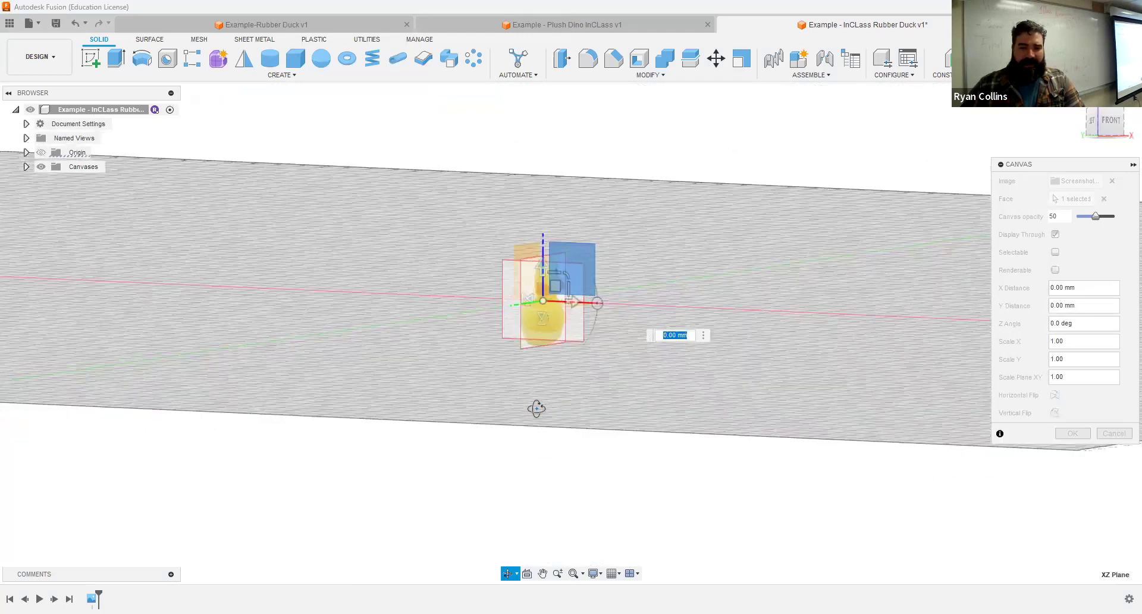
middle_click_drag(537, 408, 492, 420, "shift")
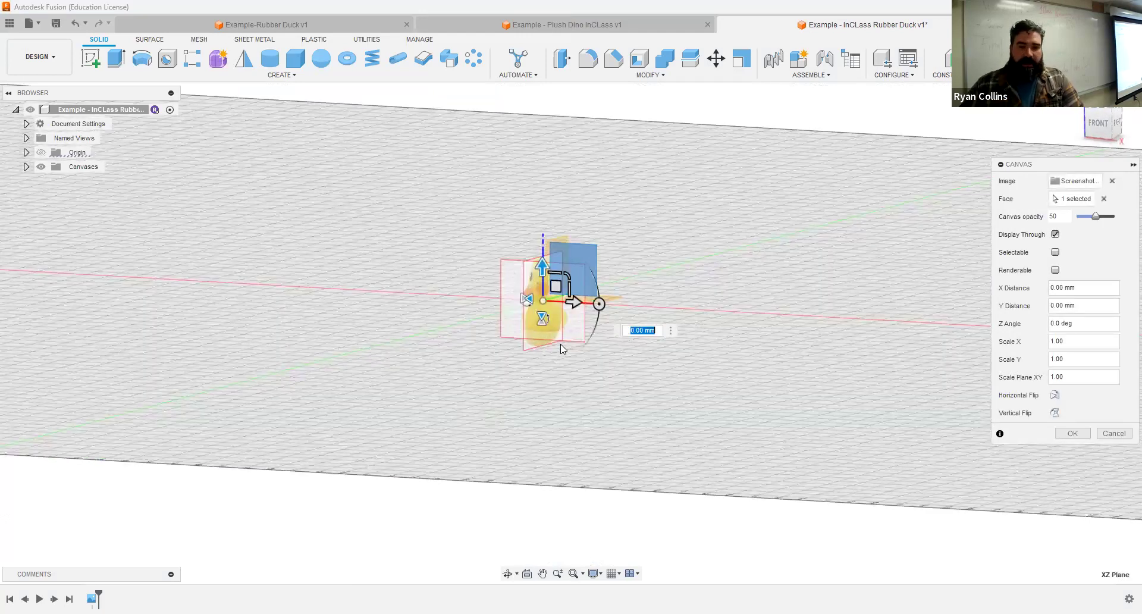
middle_click_drag(561, 346, 563, 387, "shift")
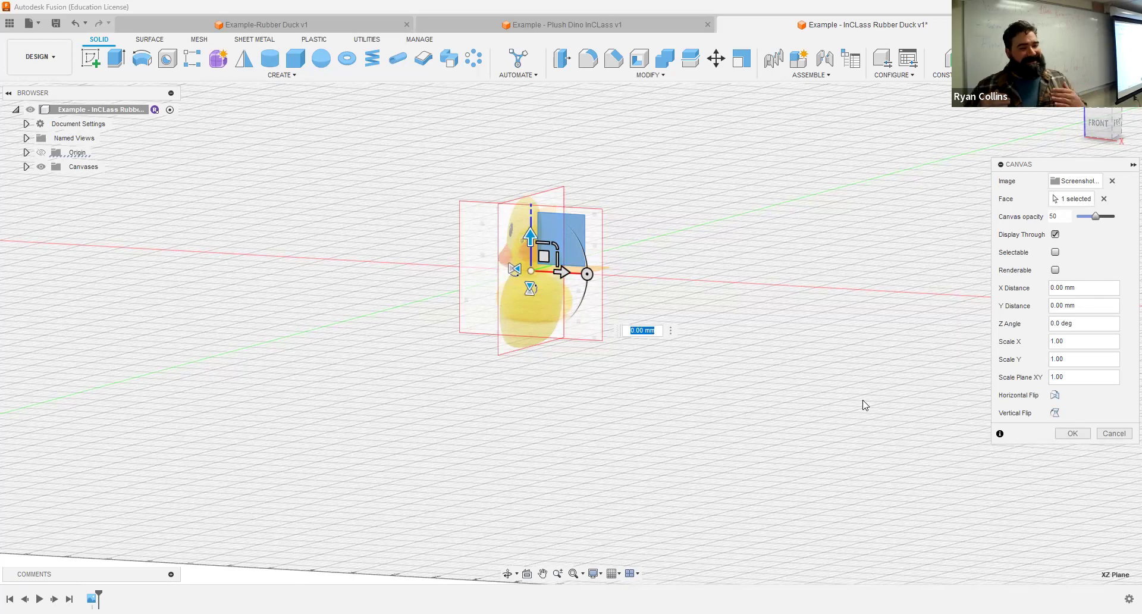
left_click(1072, 436)
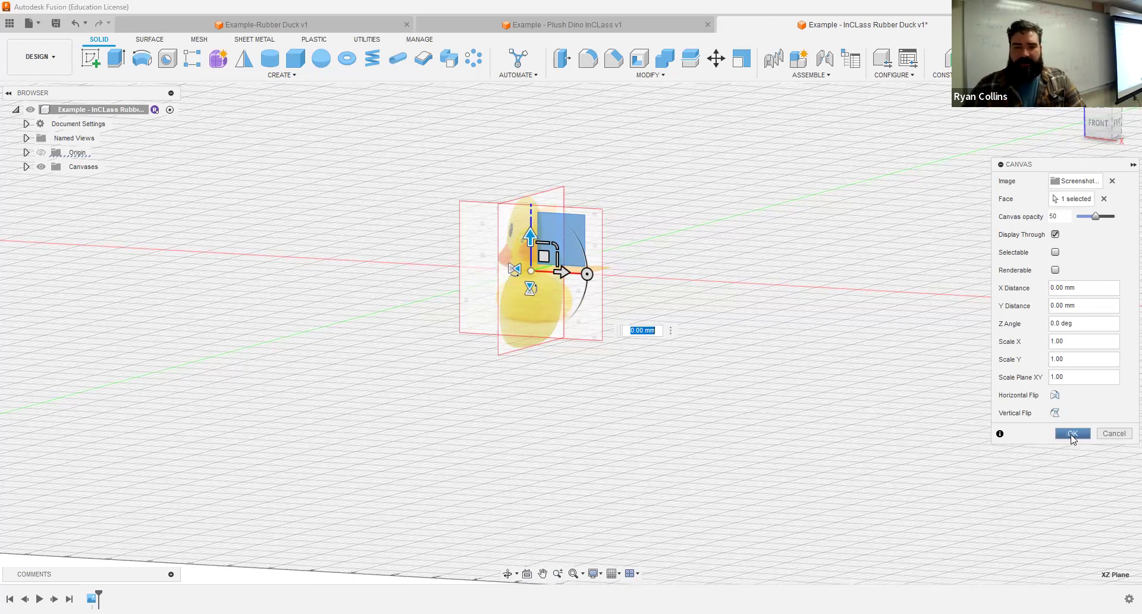
- Calibrate the Duck side canvas by setting the distance from the top of the head to the base to 100 mm
middle_click_drag(767, 312, 698, 196, "shift")
left_click(1094, 125)
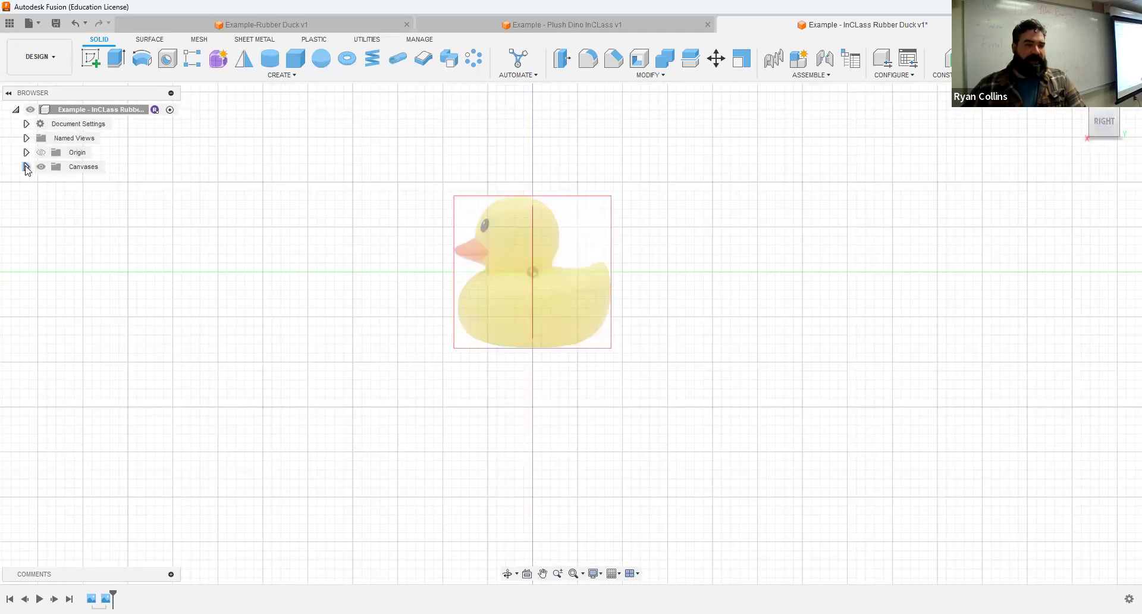
left_click(27, 167)
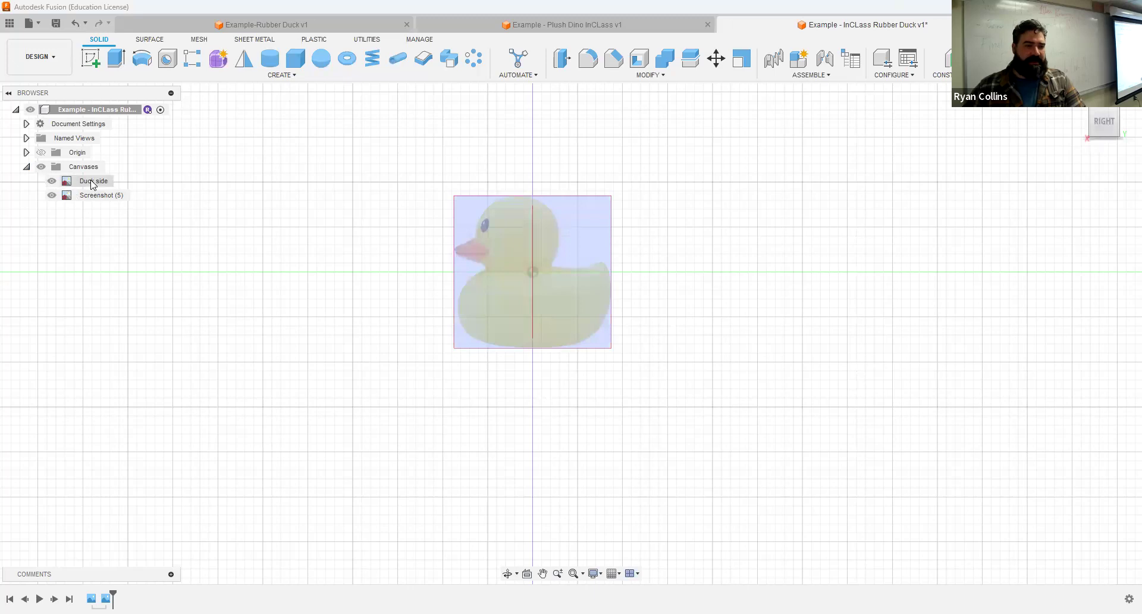
right_click(92, 184)
left_click(113, 218)
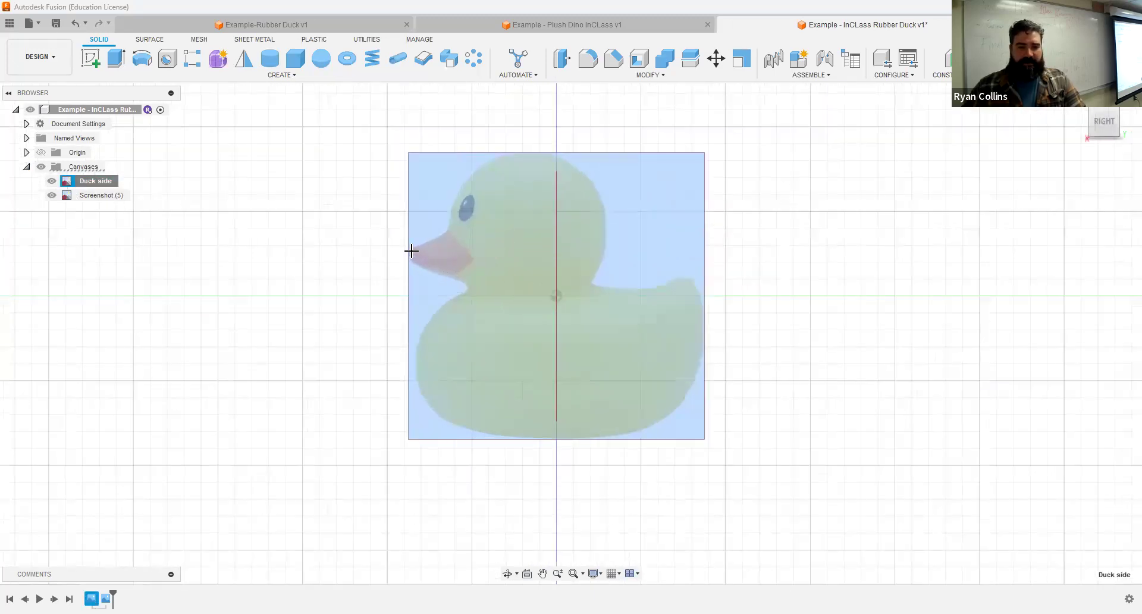
left_click(529, 155)
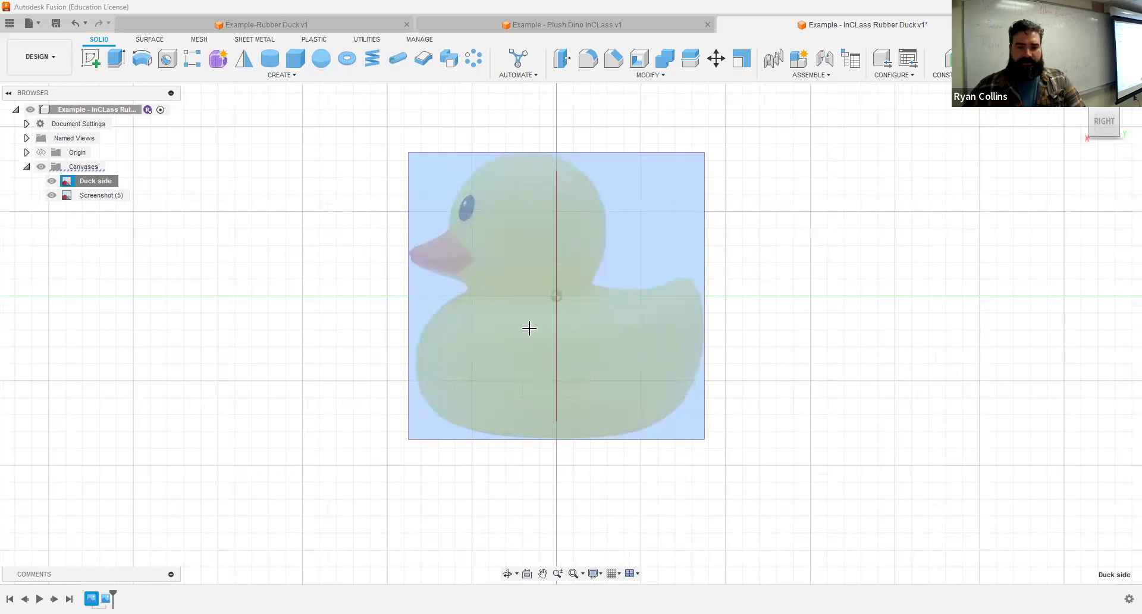
left_click(519, 434)
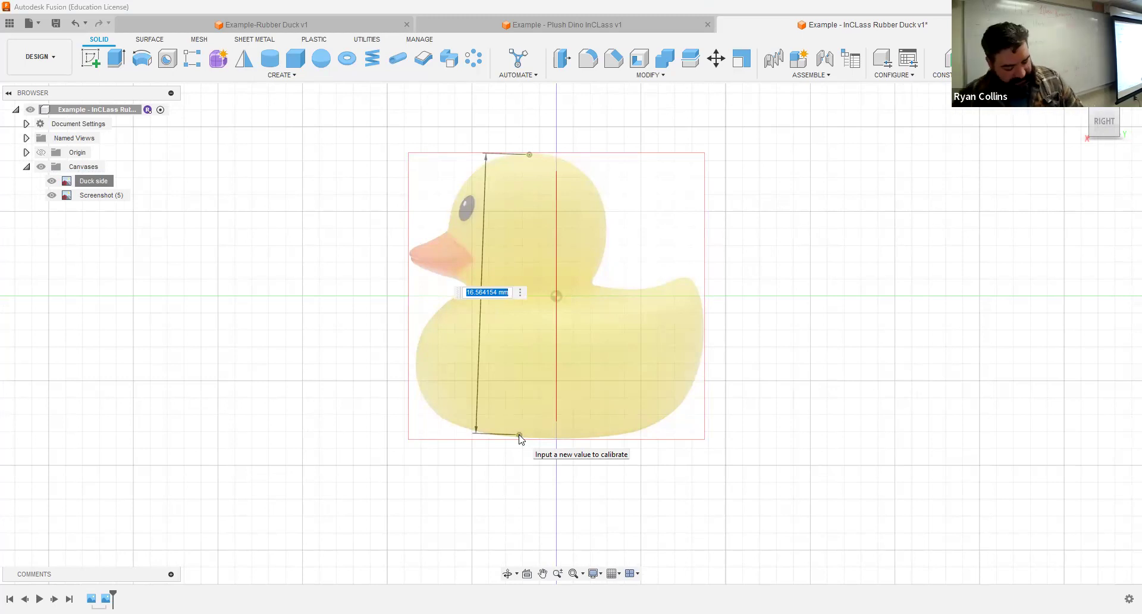
type("10")
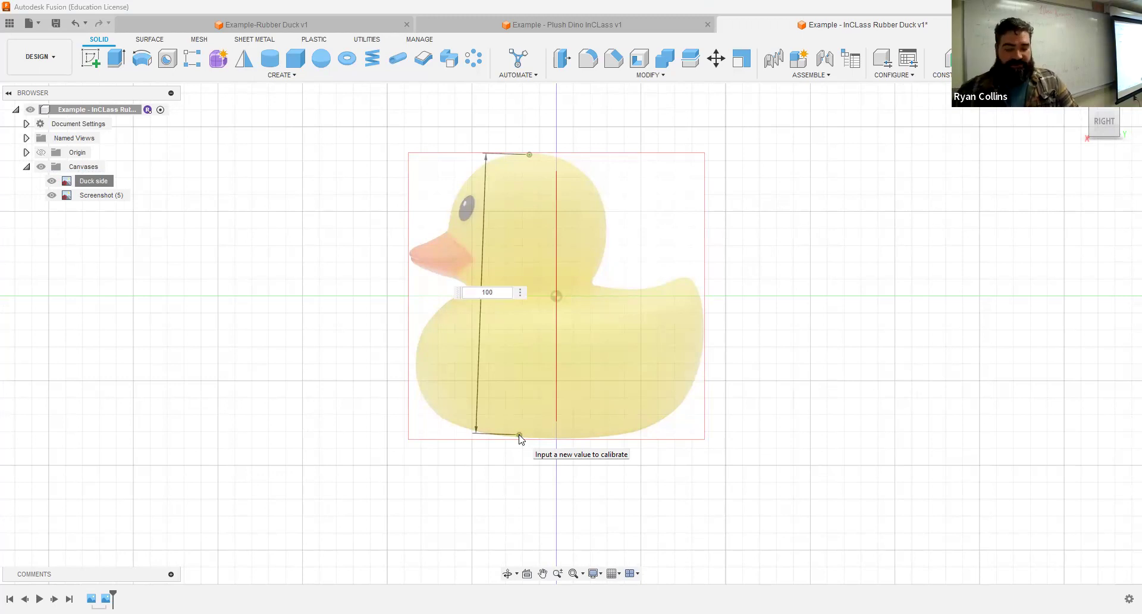
type("0")
key("Return")
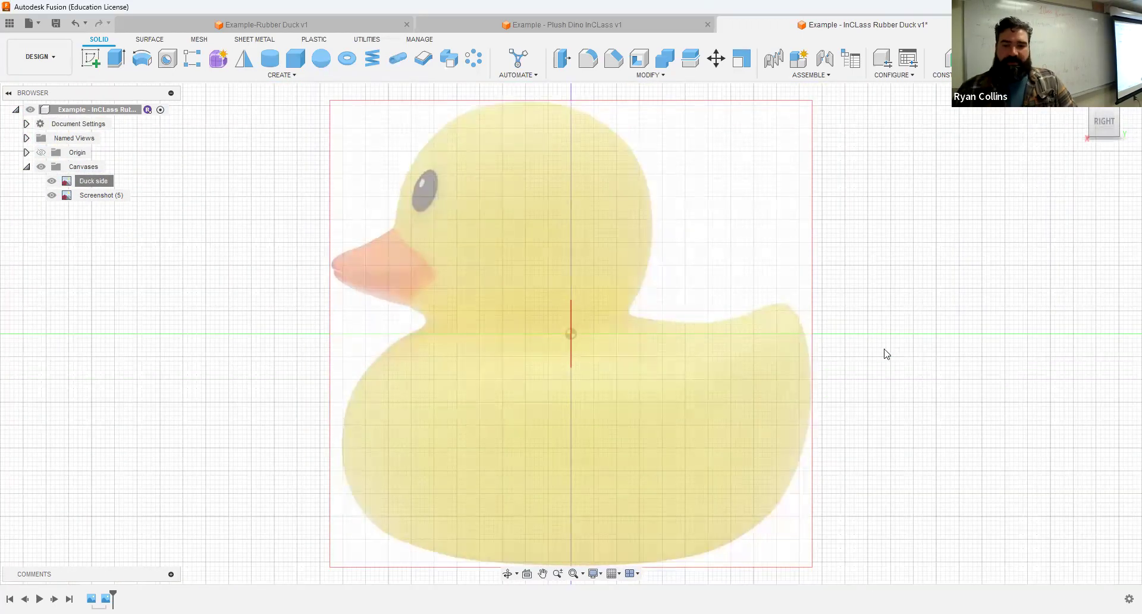
- Calibrate the Screenshot (5) canvas by setting the front-view duck's height from head top to base to 100 mm
middle_click_drag(869, 352, 938, 349, "shift")
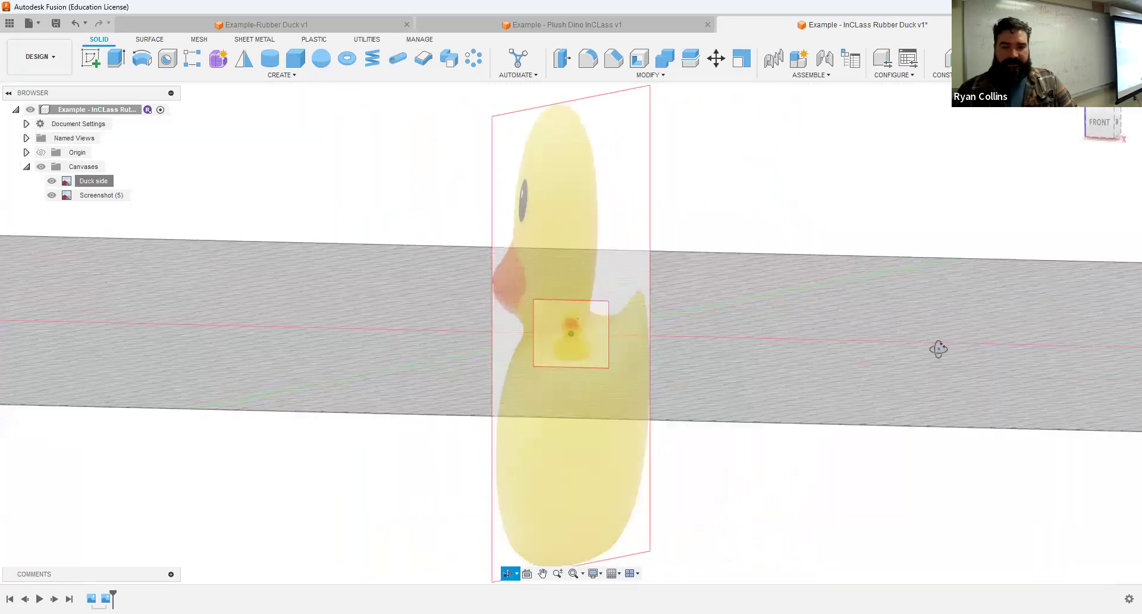
right_click(97, 199)
left_click(123, 237)
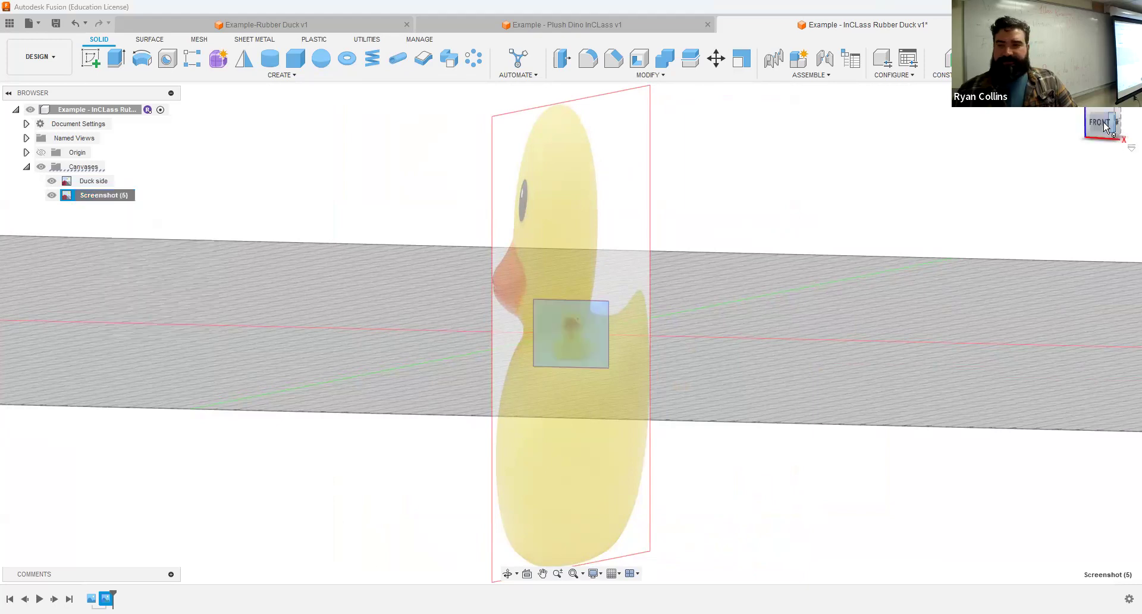
left_click(1101, 121)
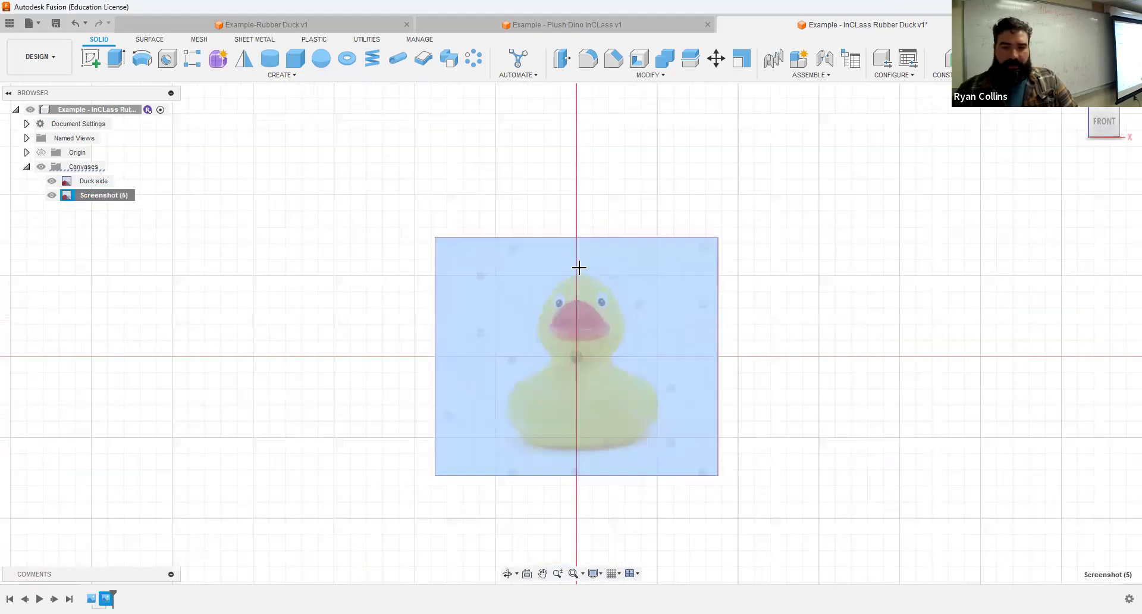
left_click(583, 276)
left_click(583, 450)
type("100")
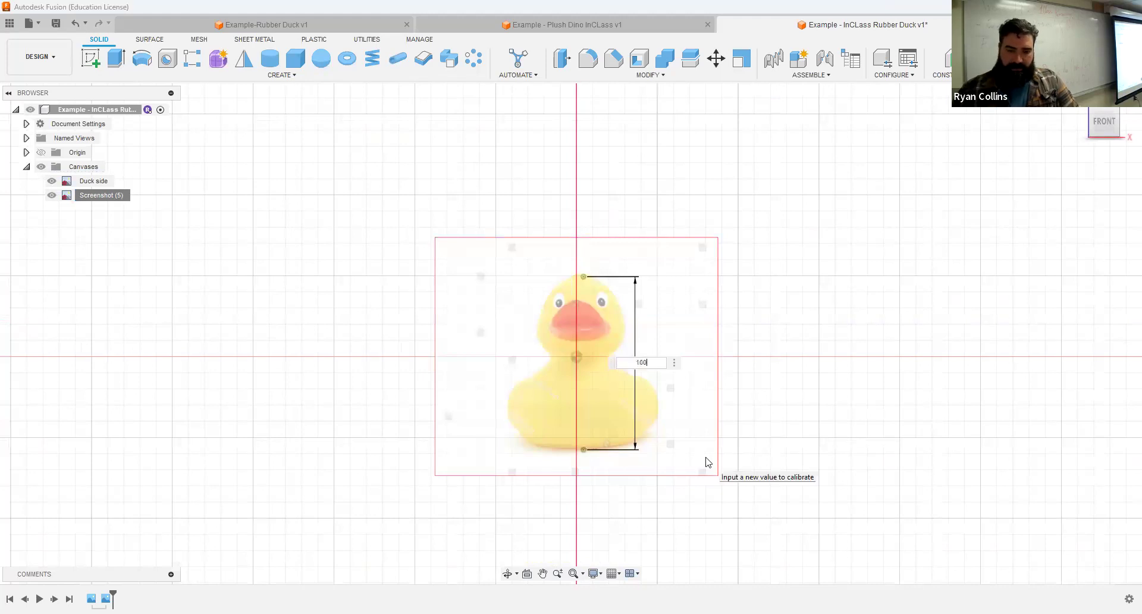
key("Return")
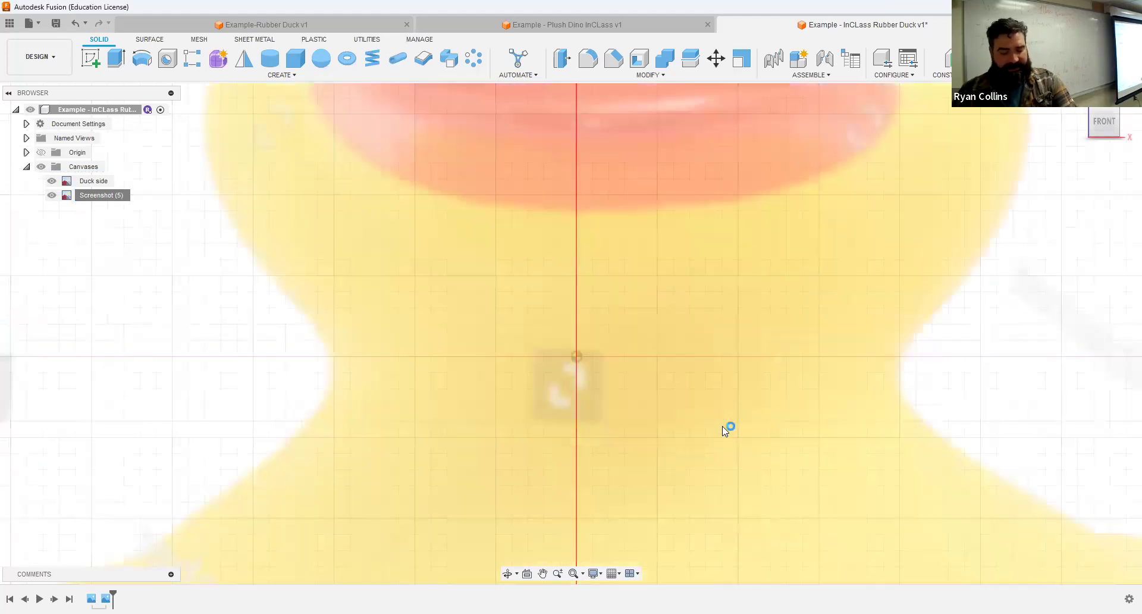
- Inspect the alignment of both calibrated canvases and look at the finished duck in the Example-Rubber Duck document
scroll(829, 374, "down", 5)
middle_click_drag(836, 374, 848, 397, "shift")
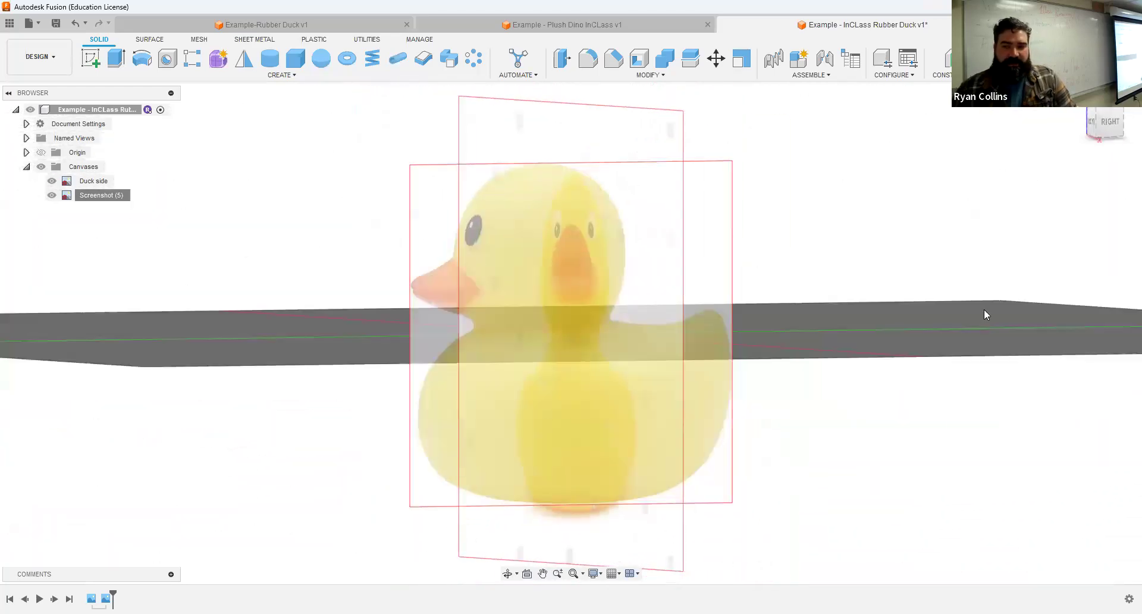
middle_click_drag(841, 263, 874, 262, "shift")
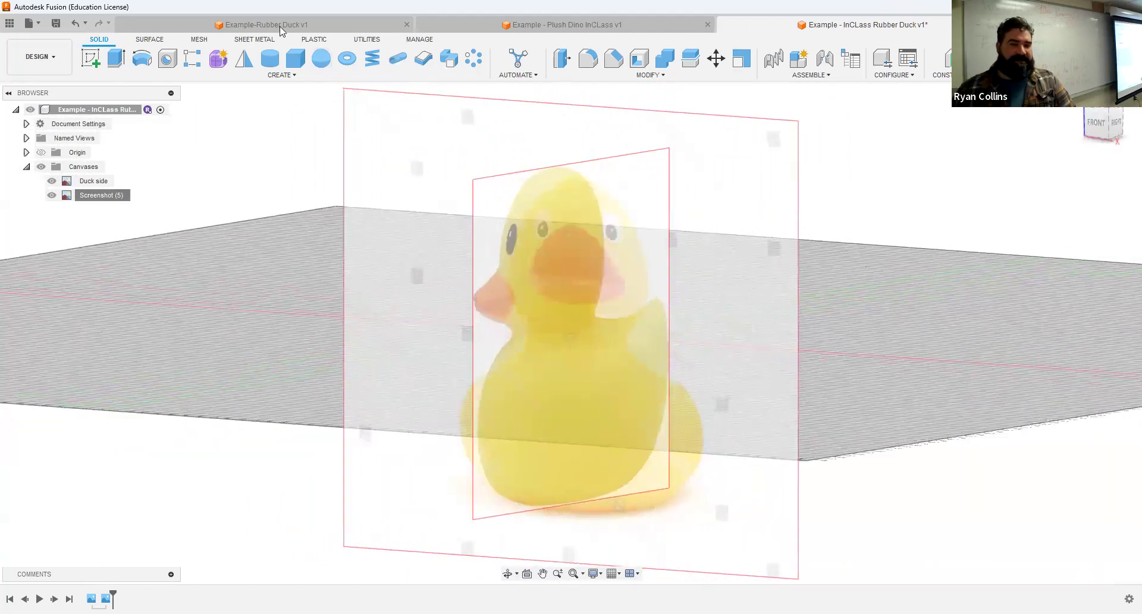
key("ctrl+Tab")
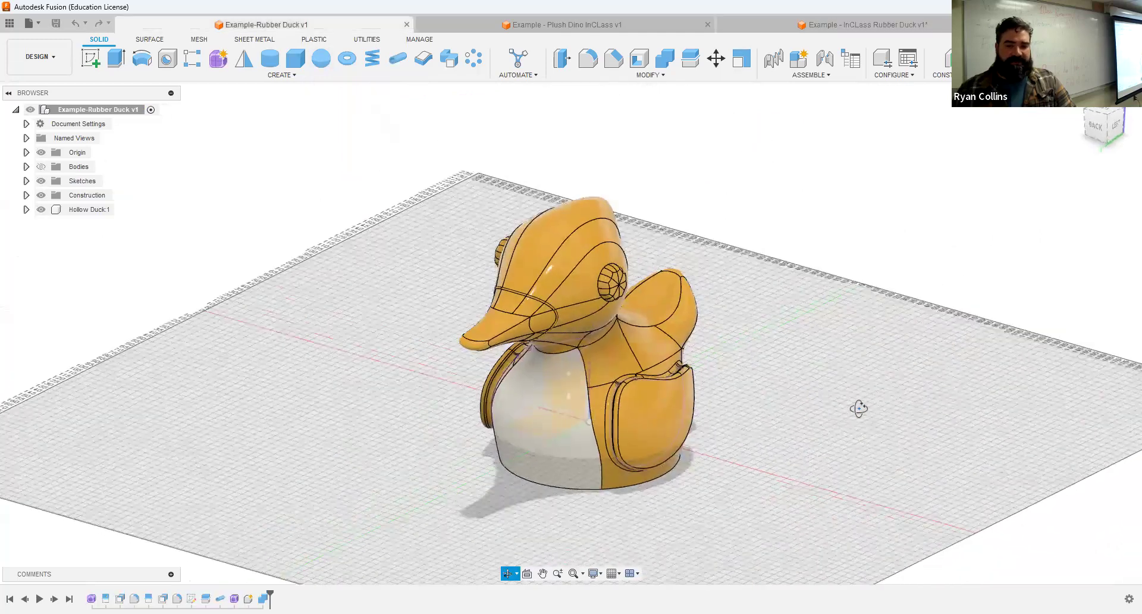
left_click(40, 167)
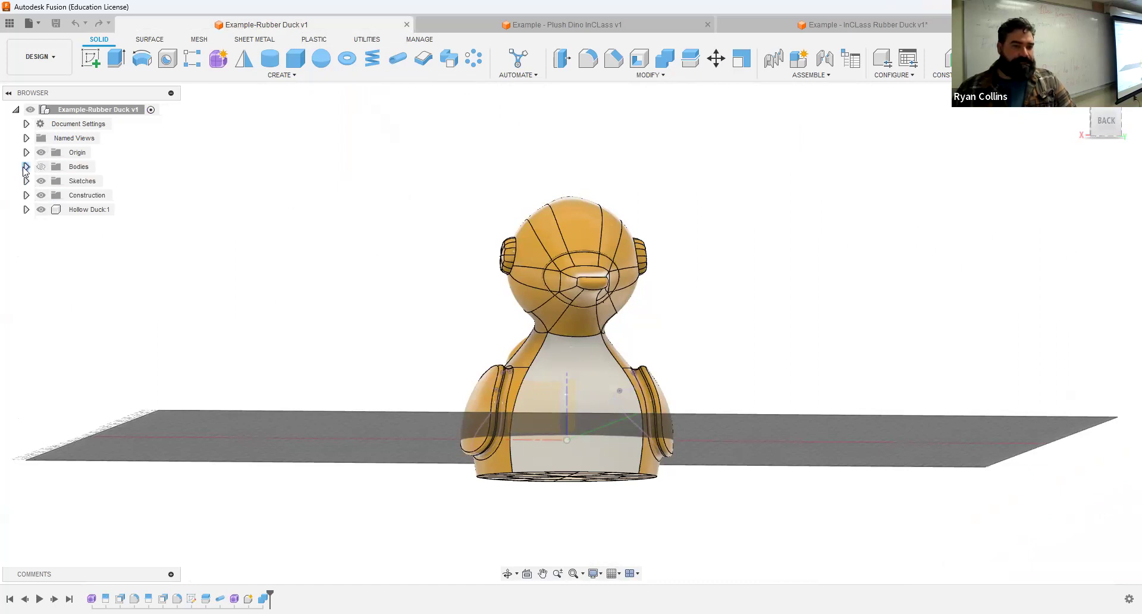
left_click(816, 25)
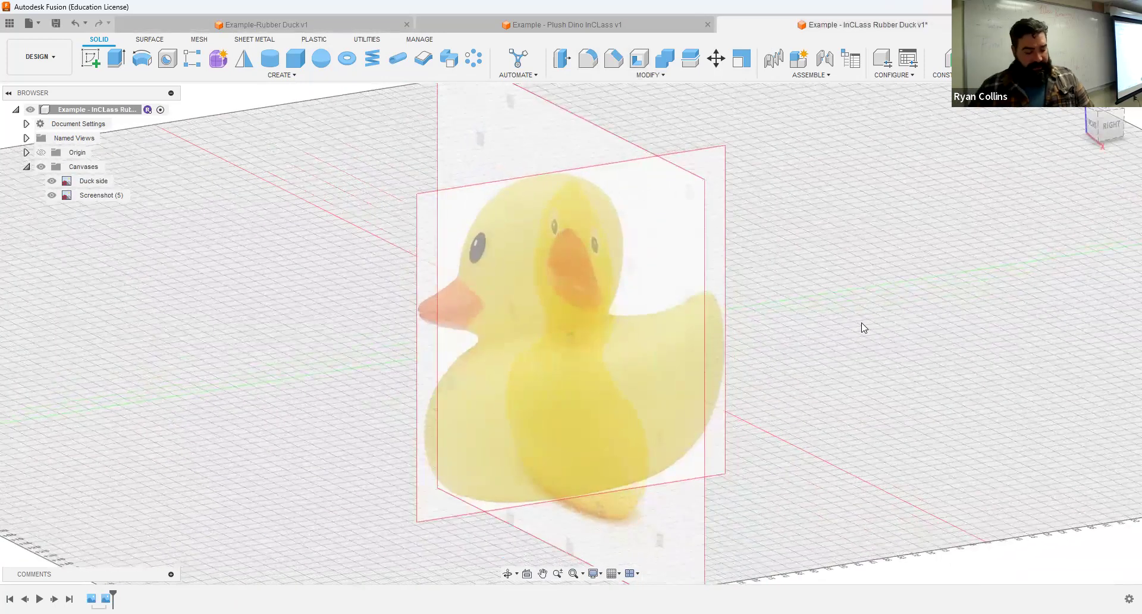
- Save the in-class rubber duck design with the version description "Canvases"
key("ctrl+s")
type("Canc")
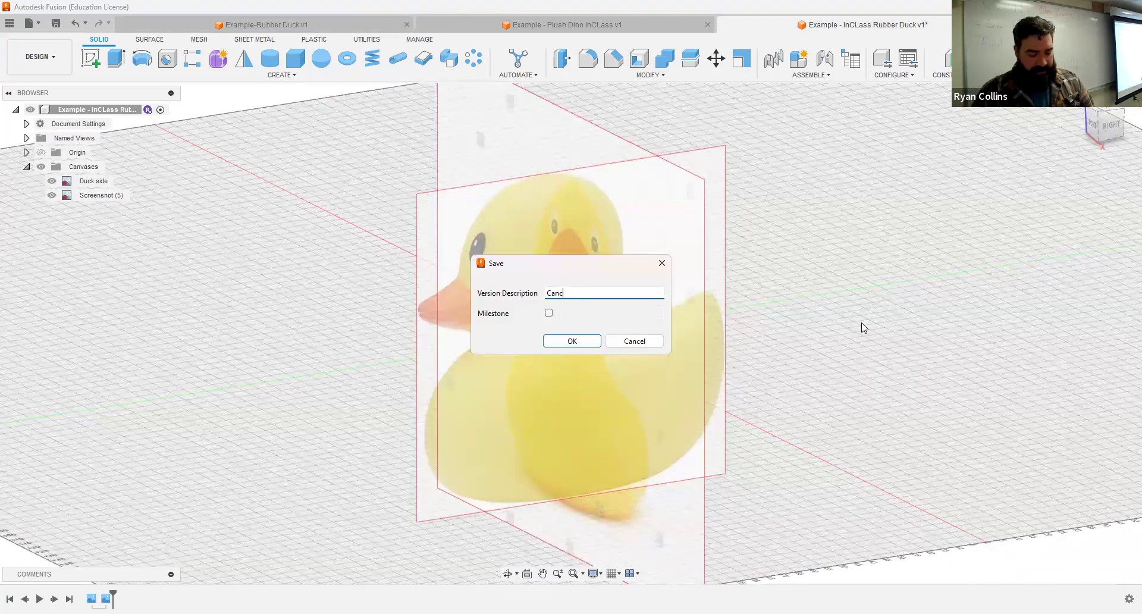
type("vaas")
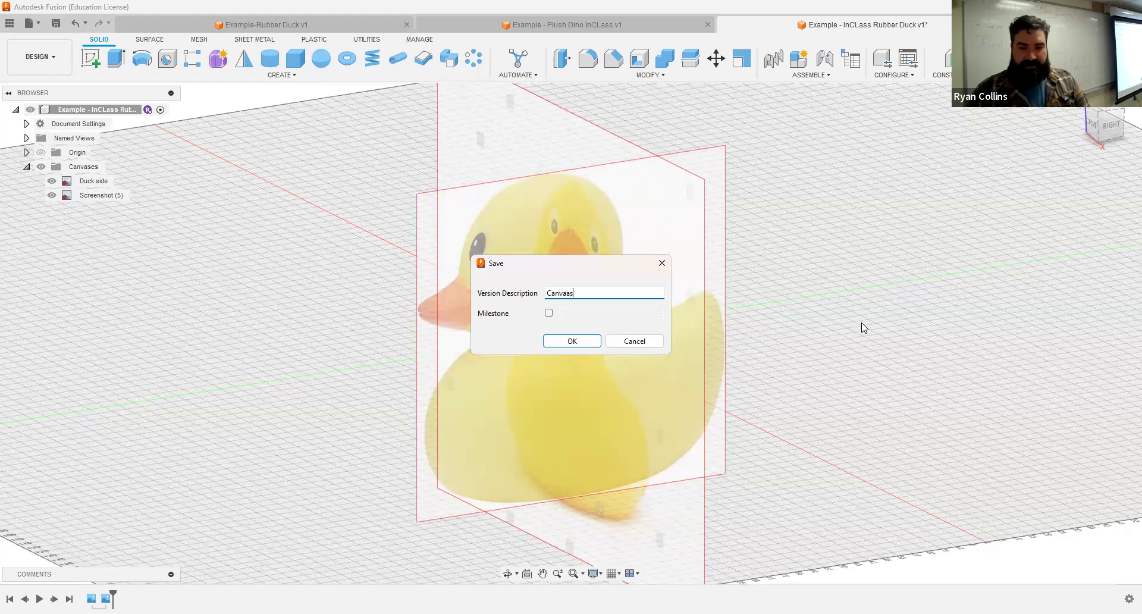
key("BackSpace")
type("ses")
key("Return")
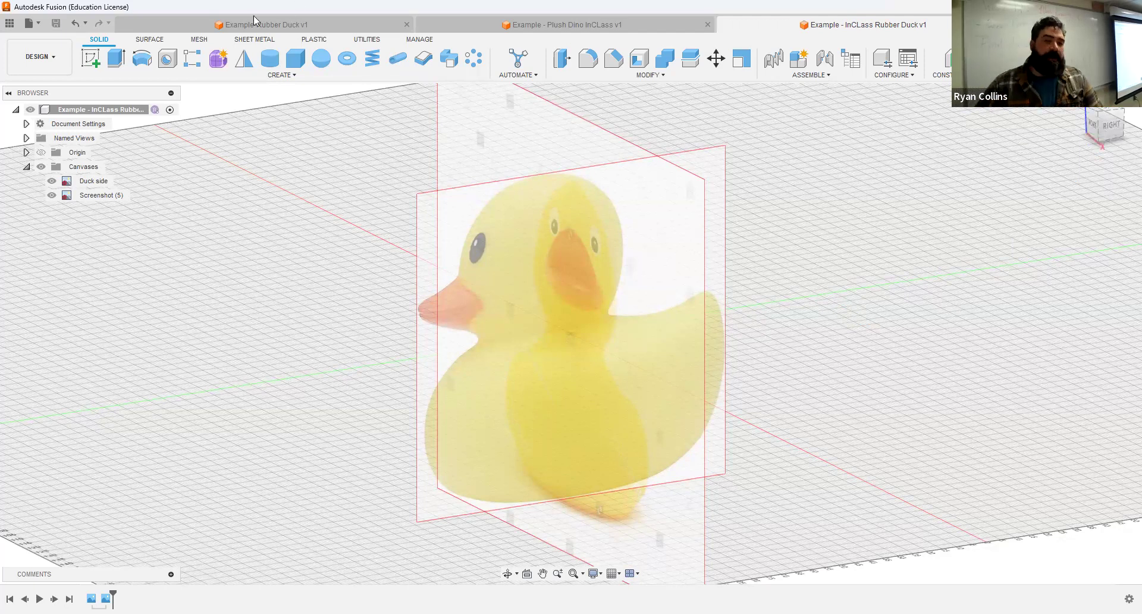
- Create a form and start a 51 mm diameter sphere on the YZ plane, centred over the duck's head in the side canvas
left_click(218, 58)
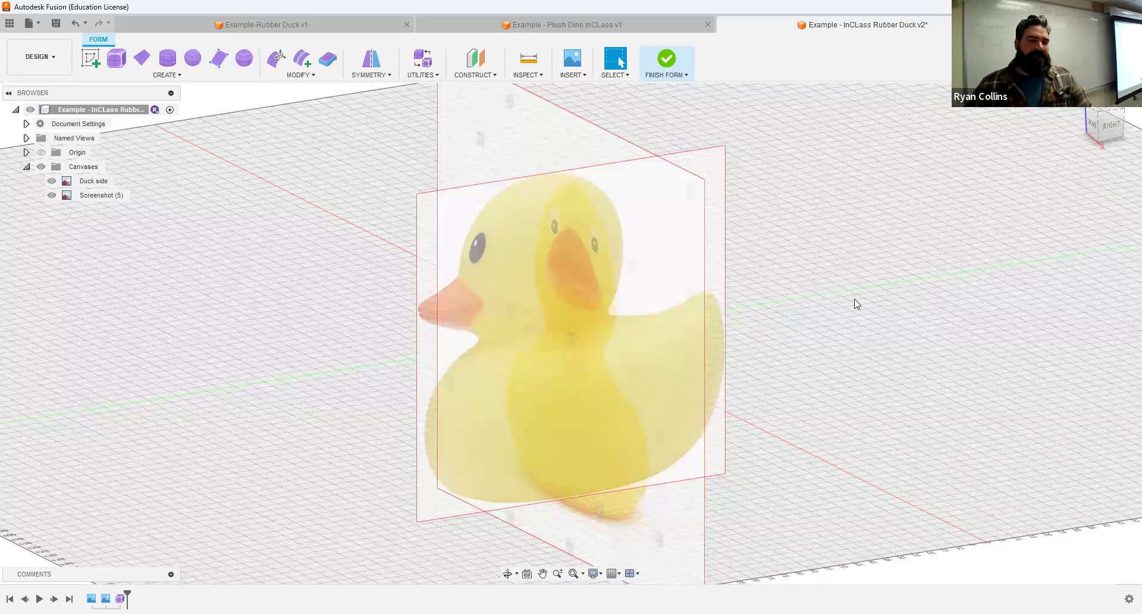
key("F4")
mouse_move(923, 308)
middle_mouse_down("shift")
mouse_move(911, 296)
mouse_move(921, 295)
middle_mouse_up("shift")
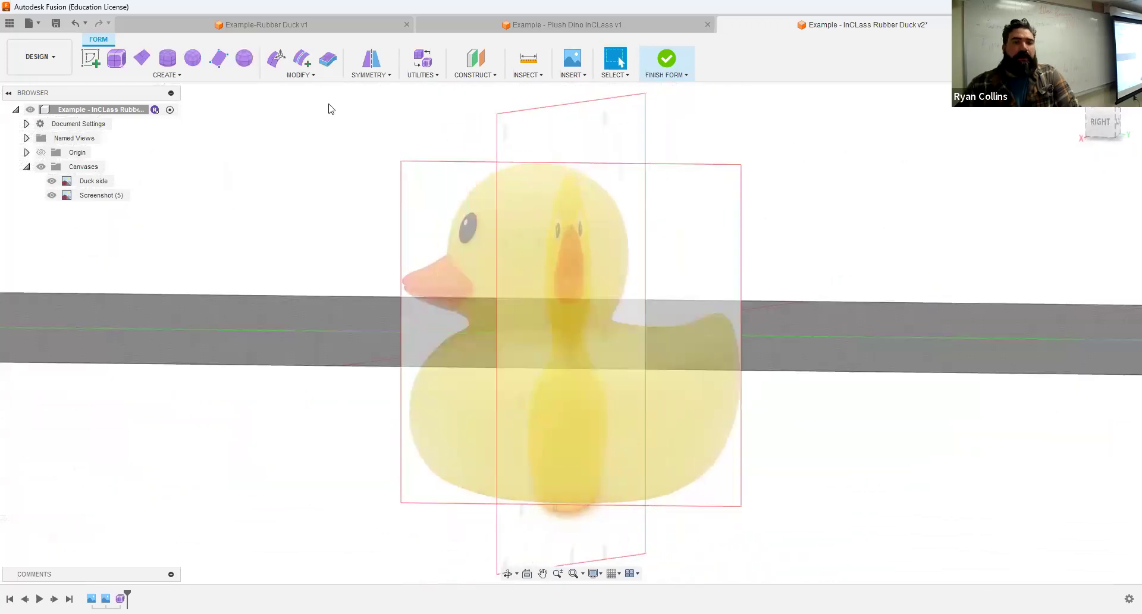
left_click(244, 58)
middle_click_drag(725, 288, 726, 287, "shift")
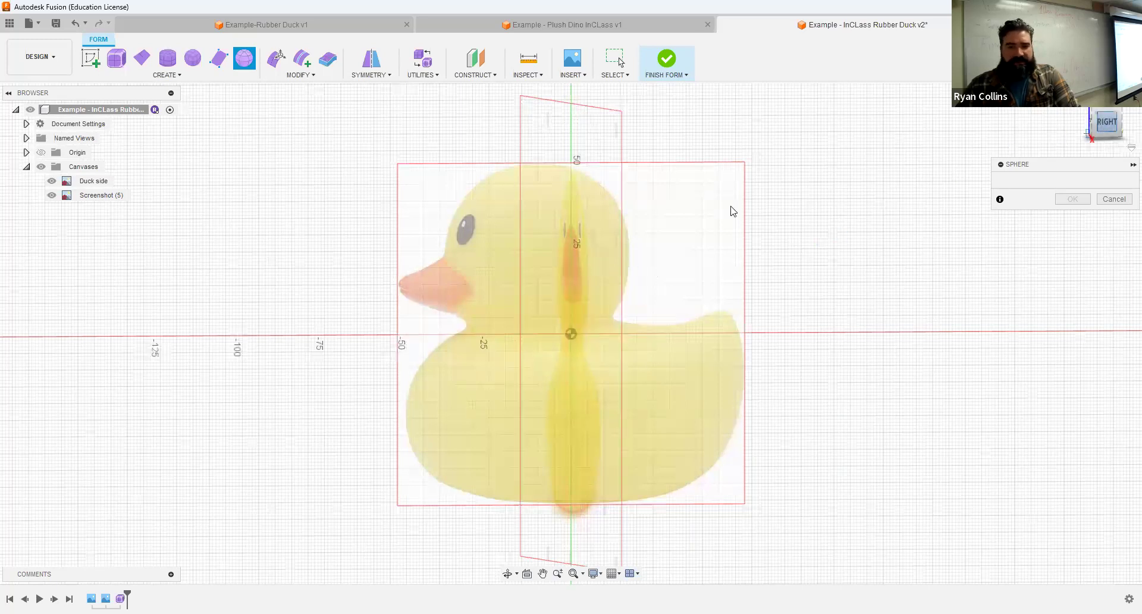
left_click(531, 243)
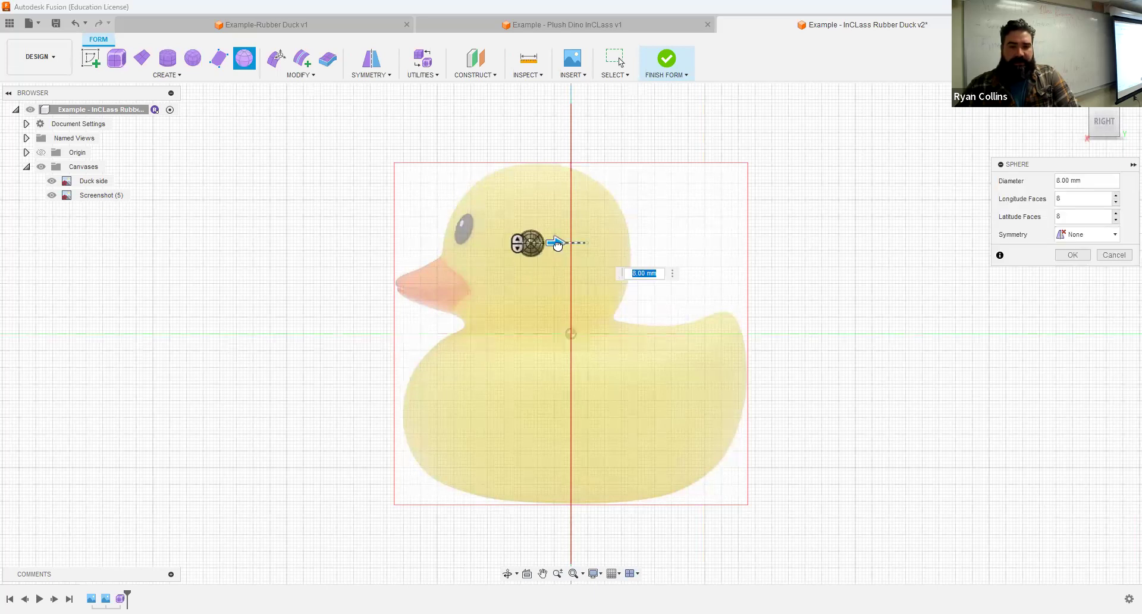
left_click_drag(554, 243, 630, 243)
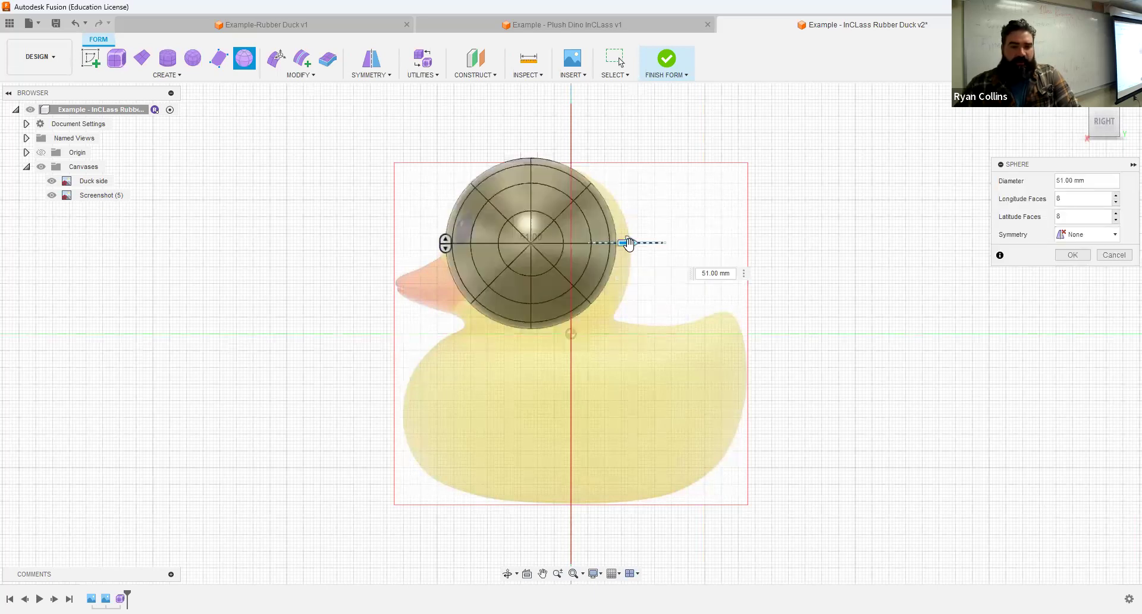
- Give the head sphere Mirror symmetry with only Height Symmetry enabled, so it is symmetric across the side canvas plane
mouse_move(480, 383)
middle_mouse_down("shift")
mouse_move(574, 385)
mouse_move(482, 388)
middle_mouse_up("shift")
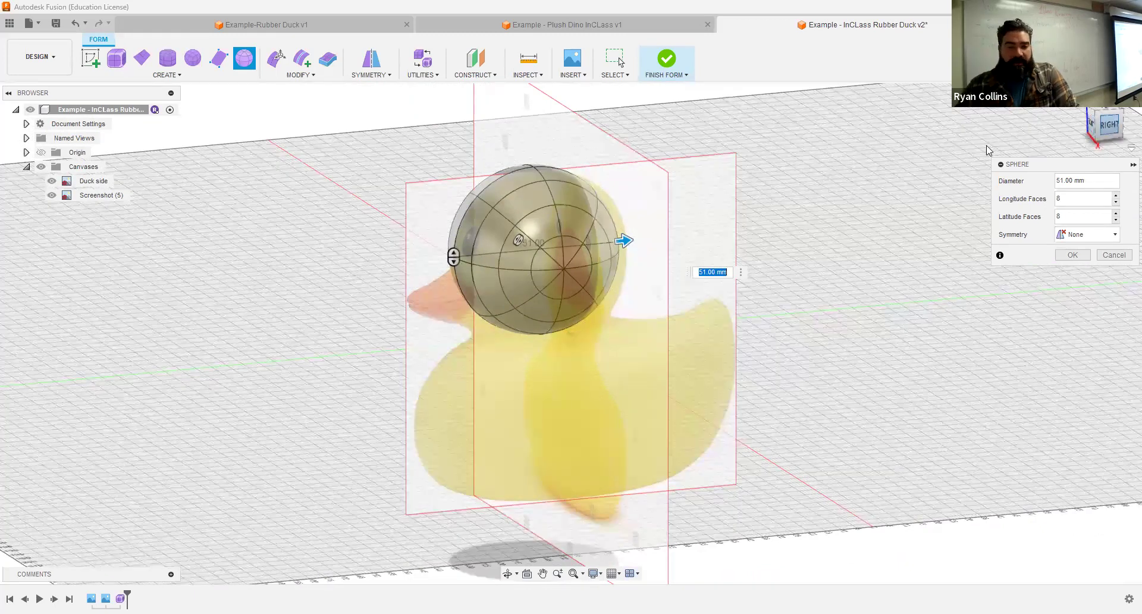
left_click(1110, 125)
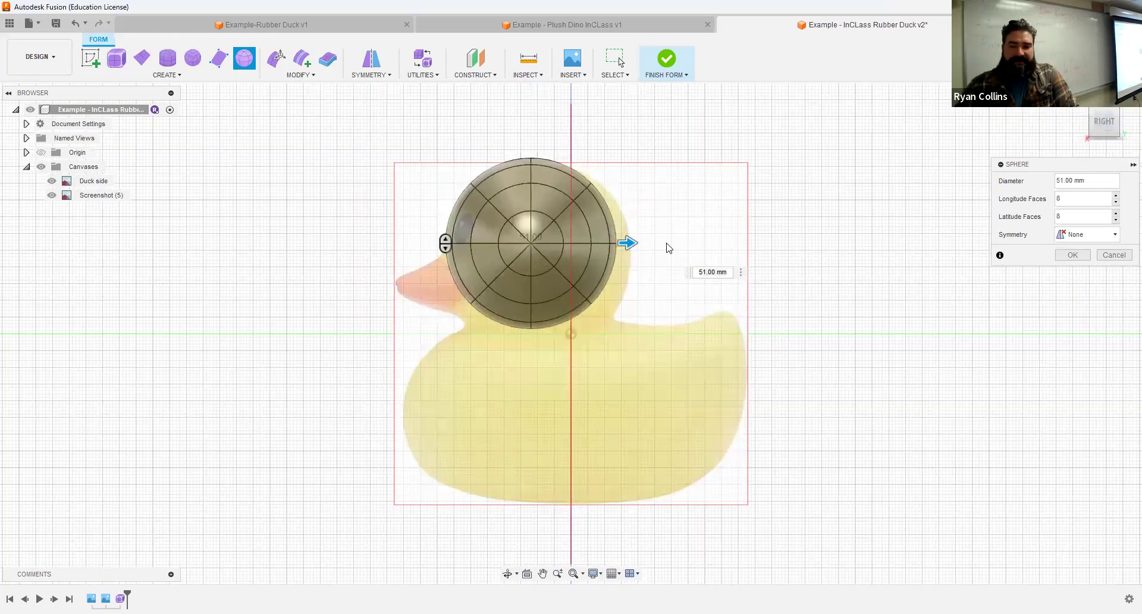
middle_click_drag(772, 280, 825, 296, "shift")
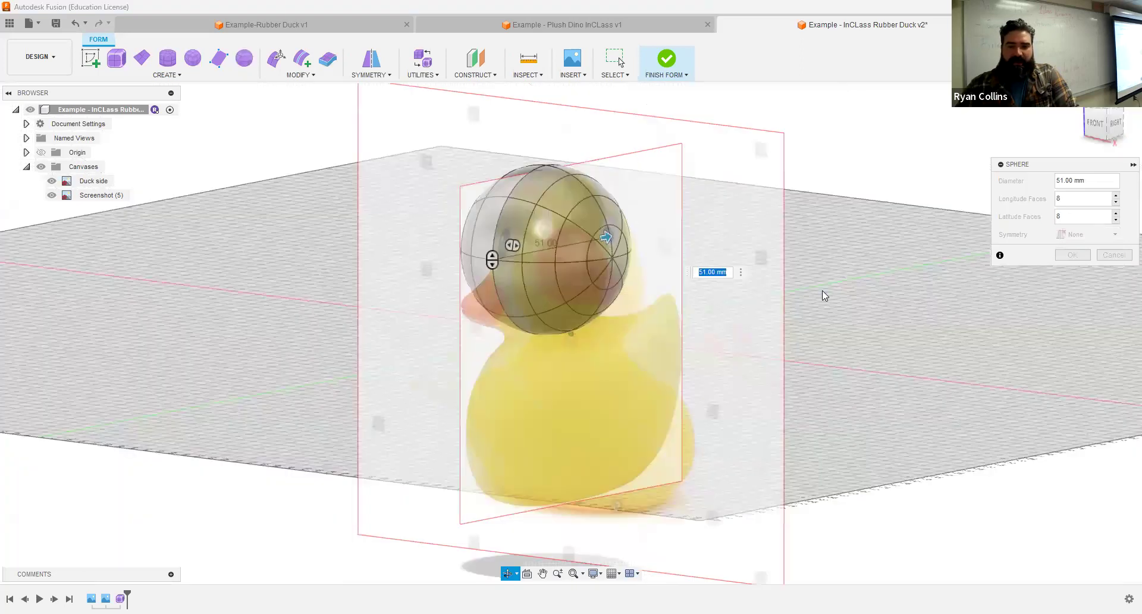
left_click(1088, 235)
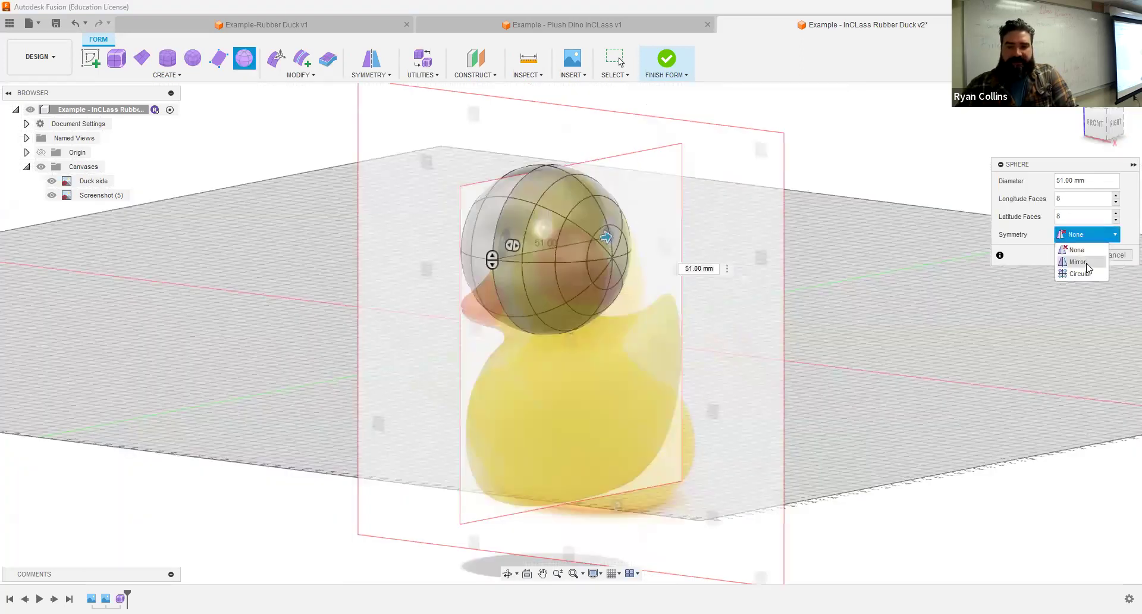
left_click(1078, 262)
left_click(1062, 252)
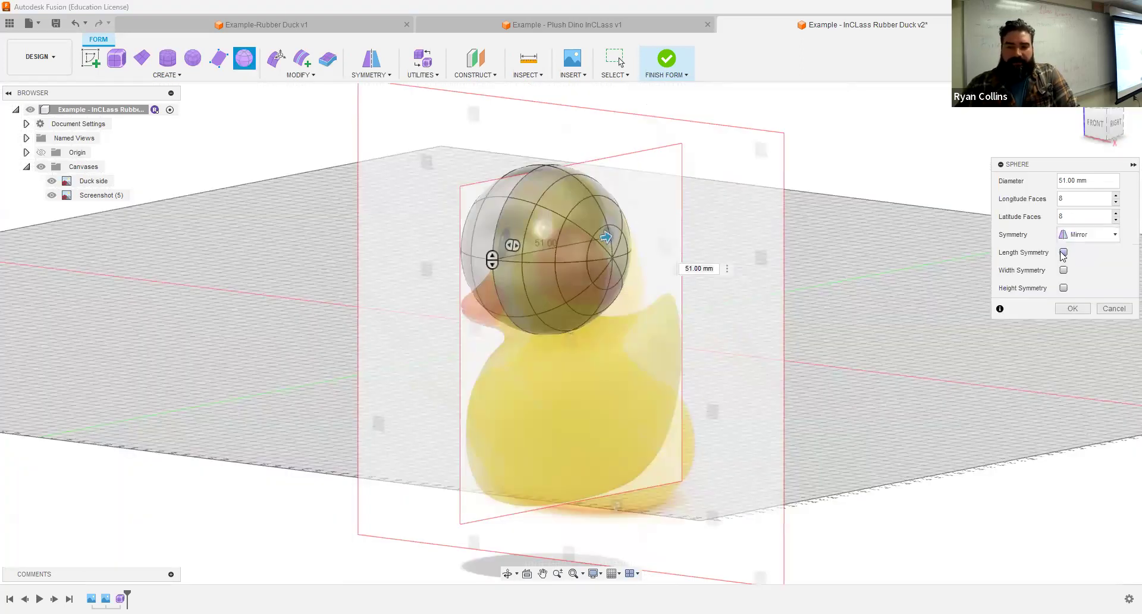
left_click(1063, 252)
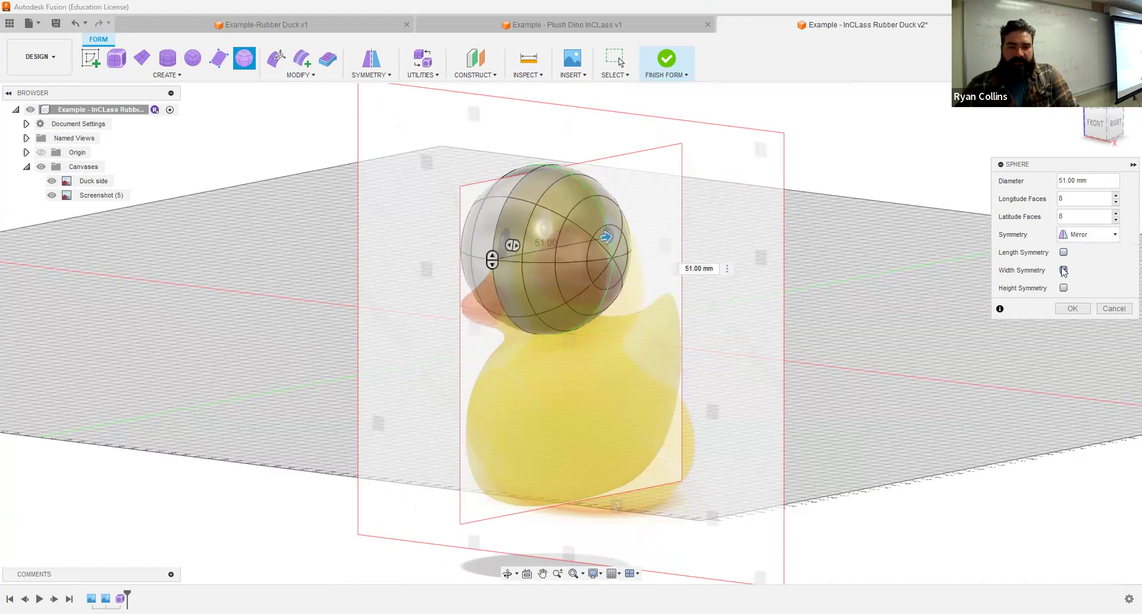
left_click(1064, 287)
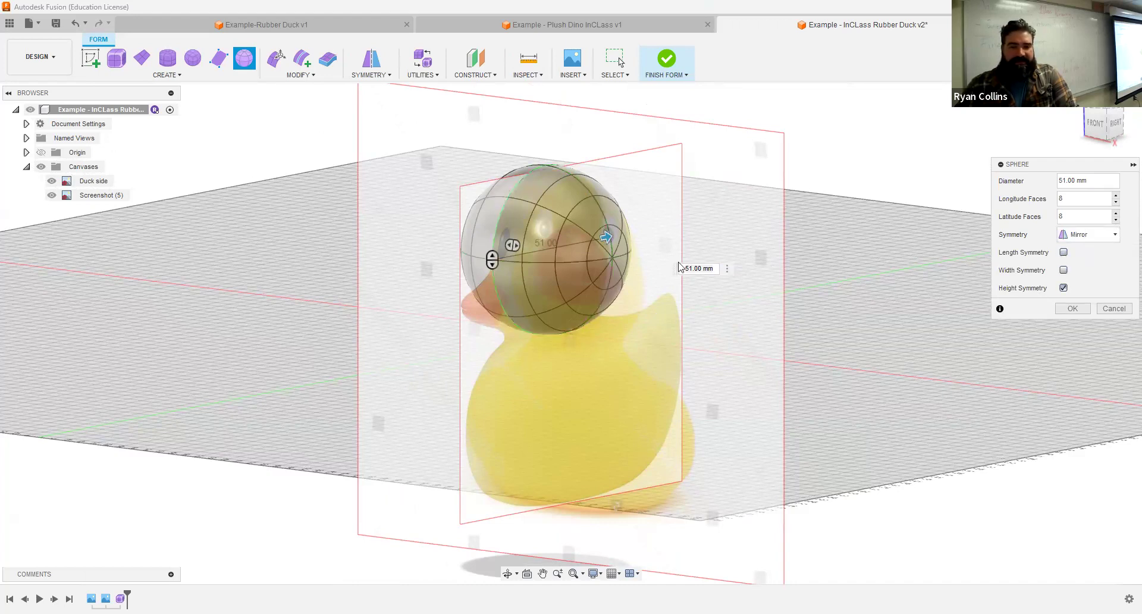
- Set the head sphere's longitude and latitude faces to 6 each and create it
scroll(512, 326, "up", 3)
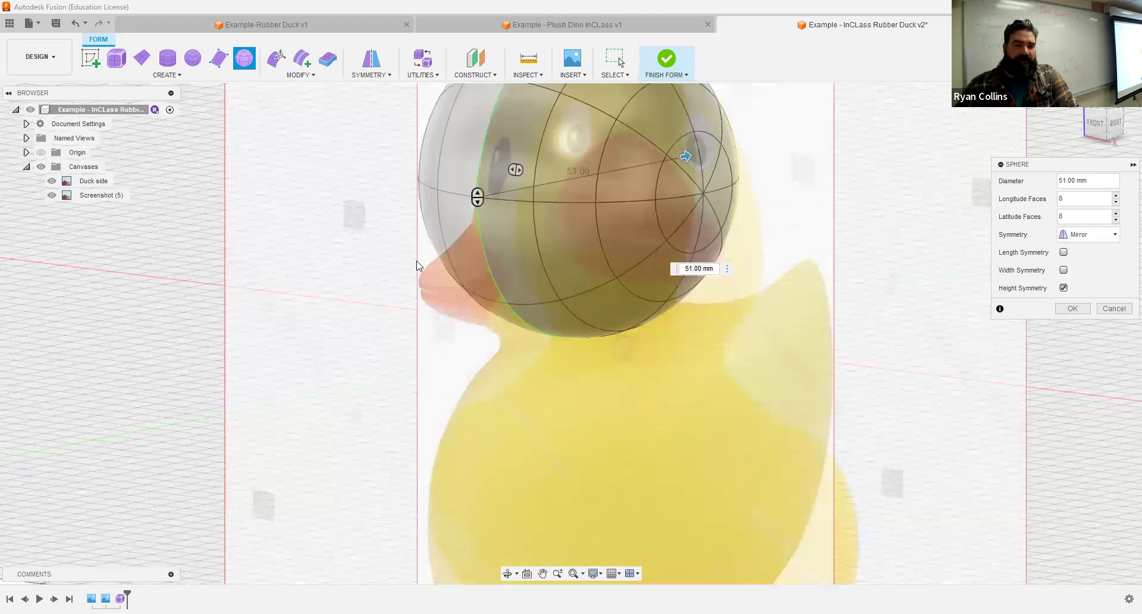
middle_click_drag(540, 399, 578, 392, "shift")
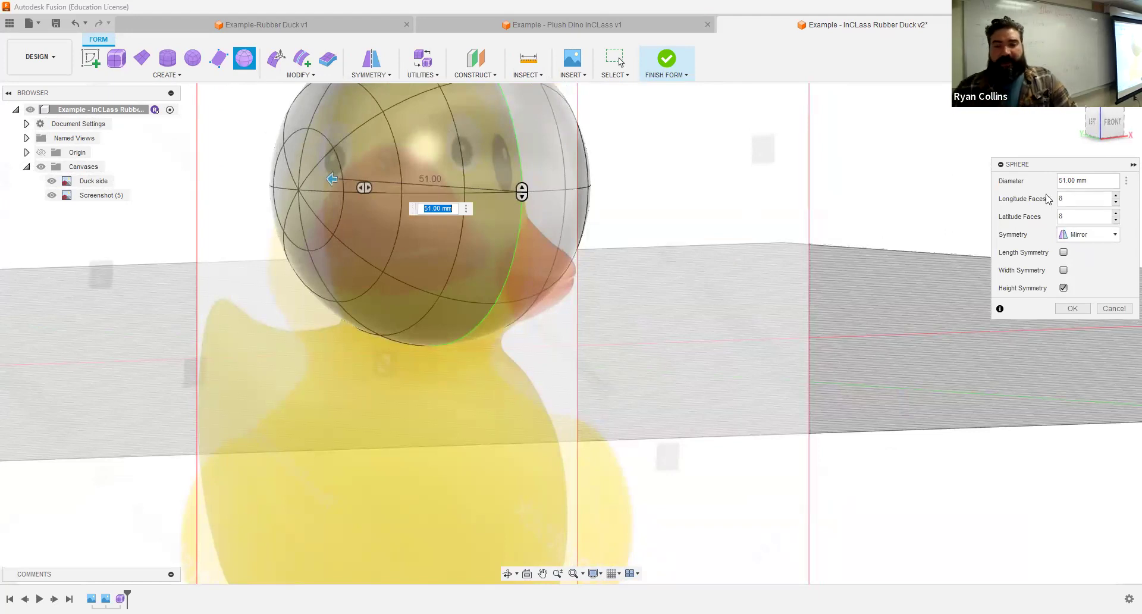
scroll(831, 262, "down", 4)
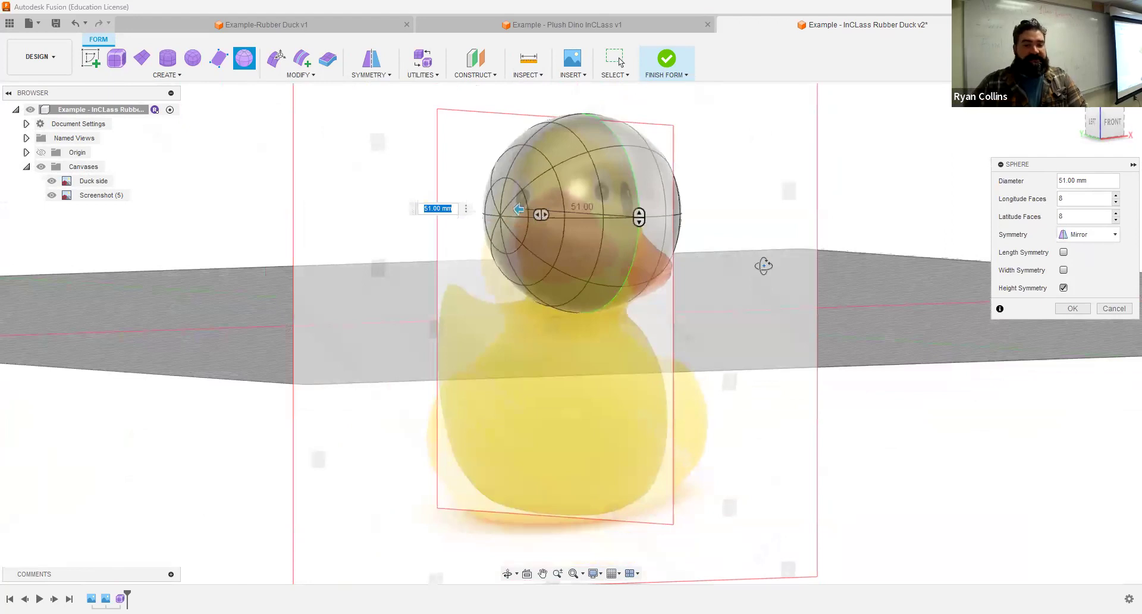
middle_click_drag(762, 262, 750, 278, "shift")
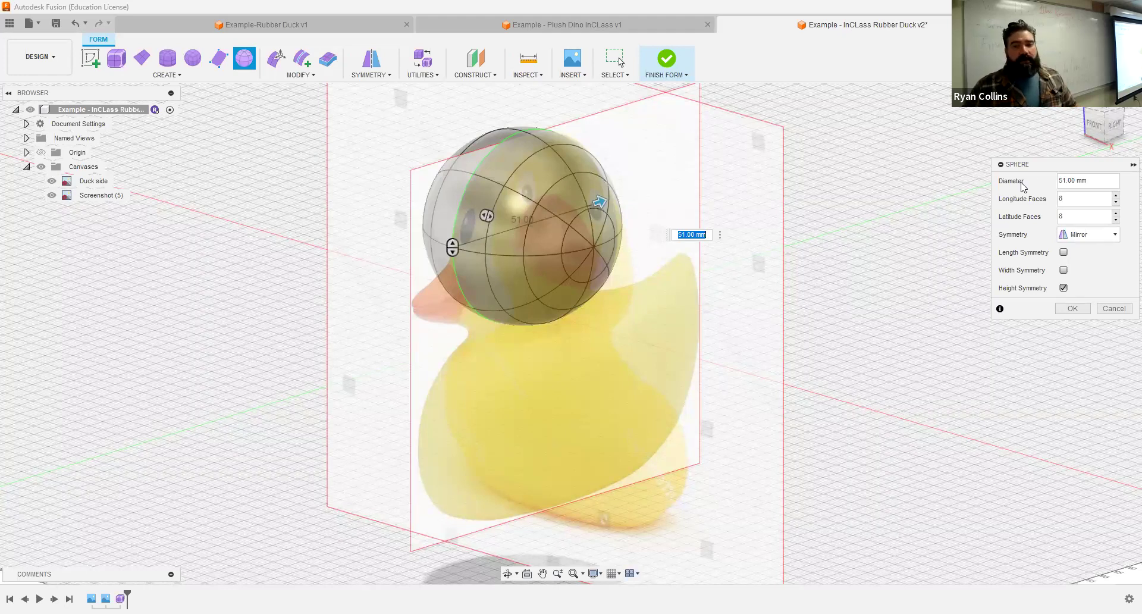
left_click(1081, 201)
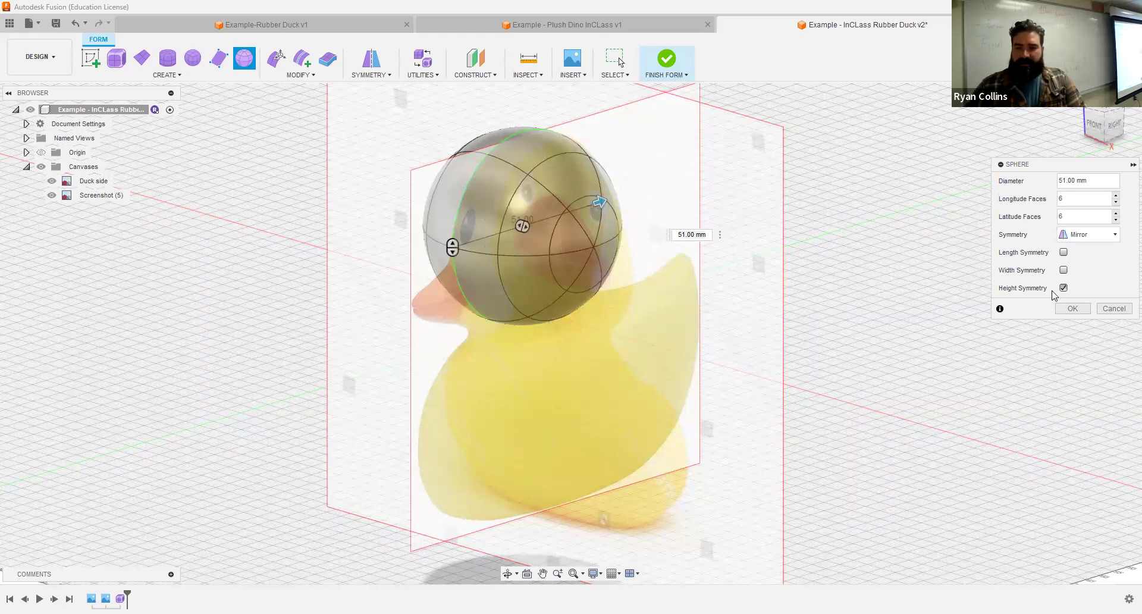
left_click(1071, 308)
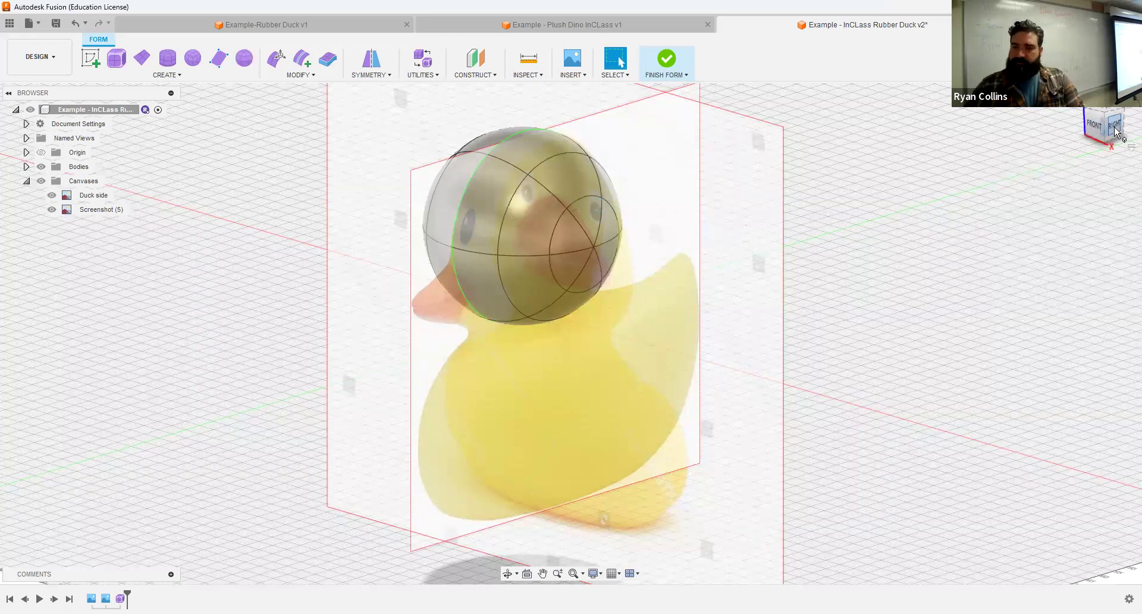
- Move the head sphere 2.131 mm in Y and -2.283 mm in Z to centre it within the side-view head outline
left_click(1114, 125)
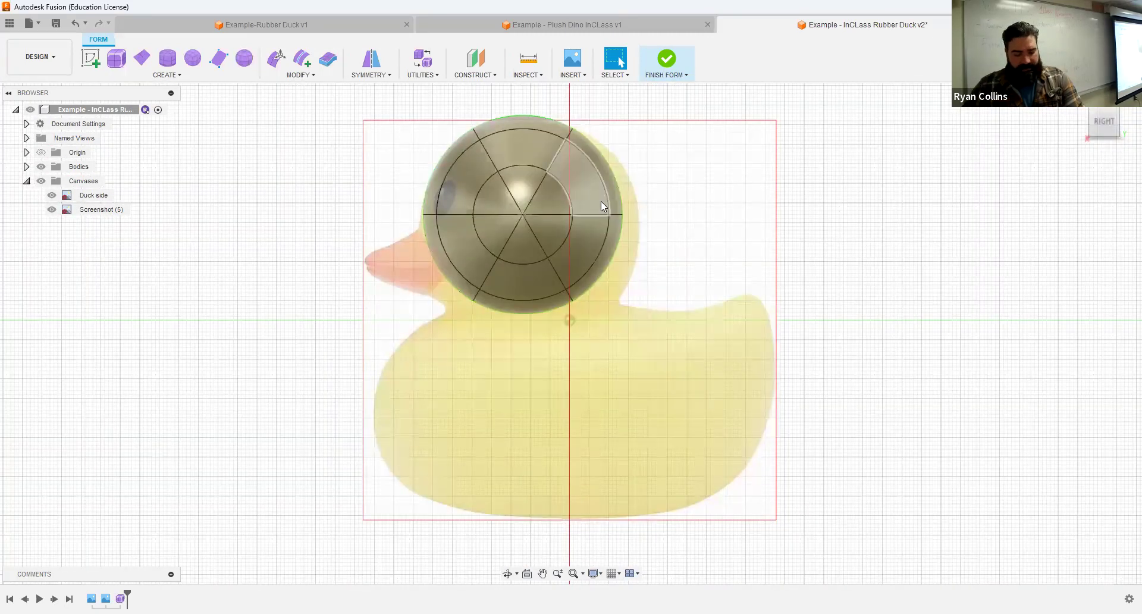
key("m")
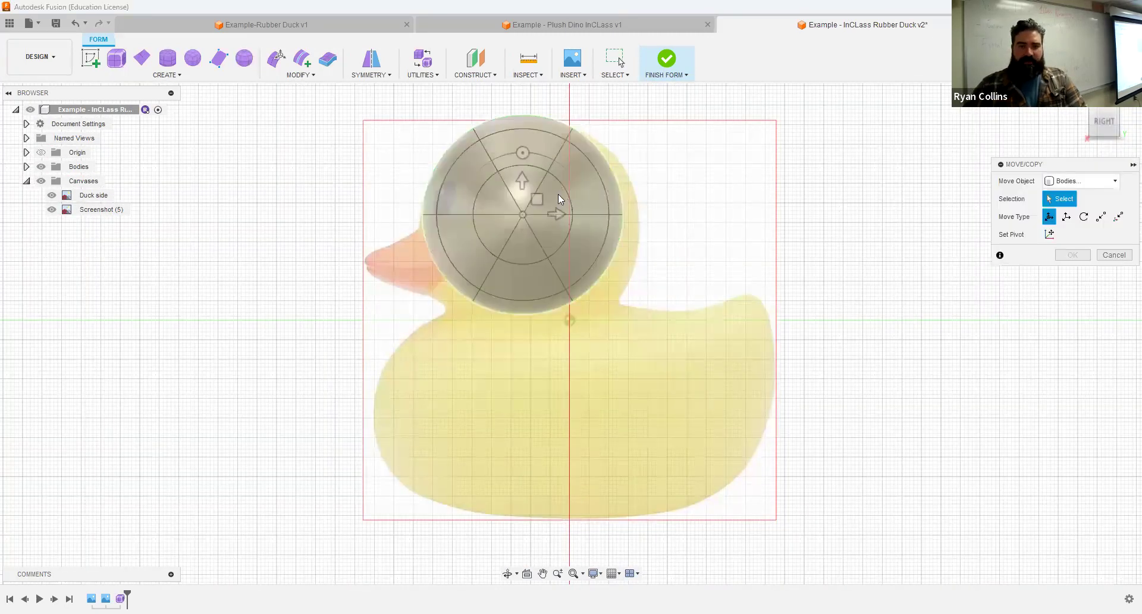
left_click(558, 194)
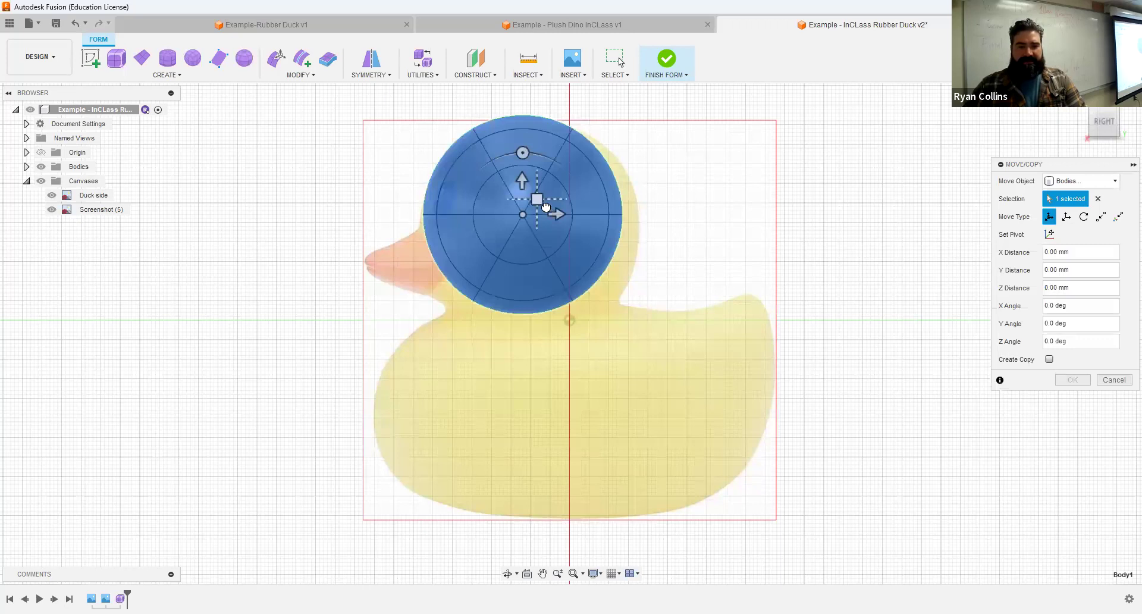
left_click_drag(545, 206, 554, 215)
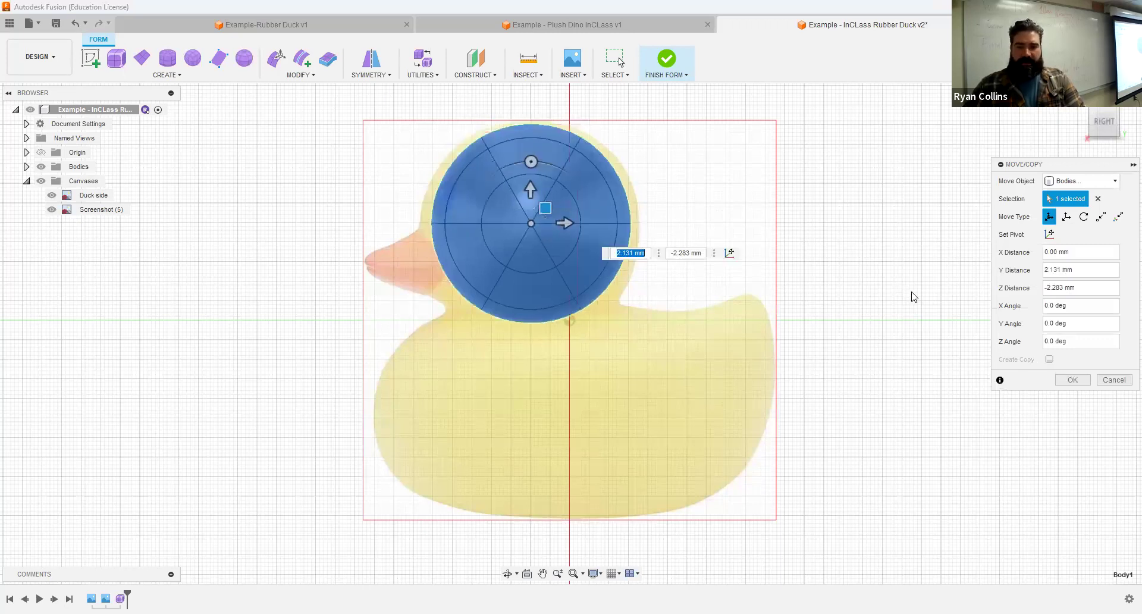
left_click(1075, 380)
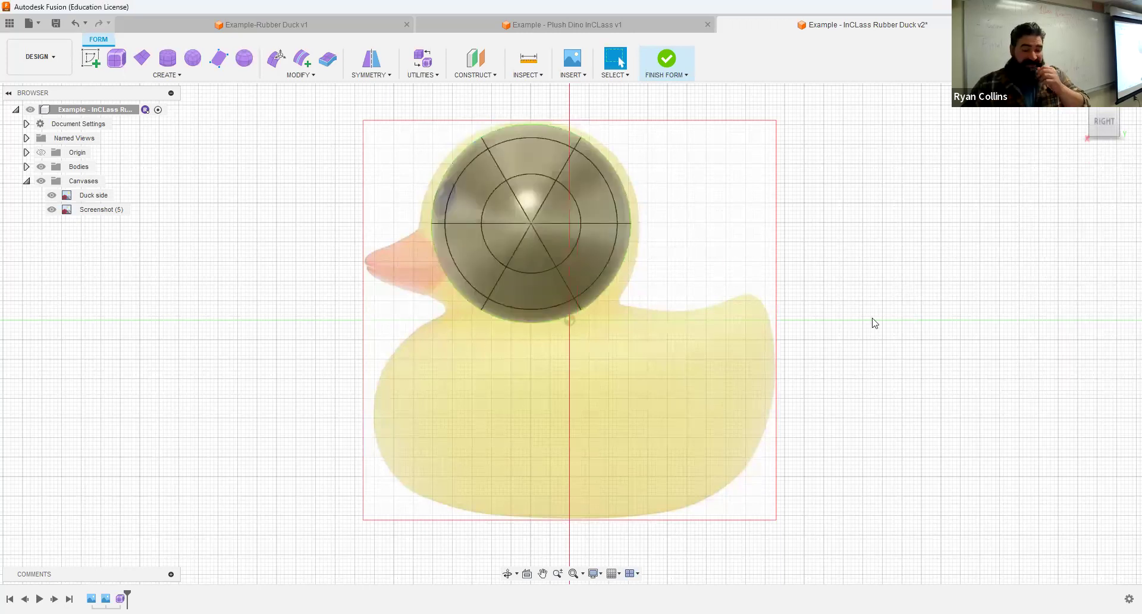
- Move the front canvas slightly upward so its duck head lines up with the head sphere in the front view
middle_click_drag(729, 351, 823, 355, "shift")
key("Escape")
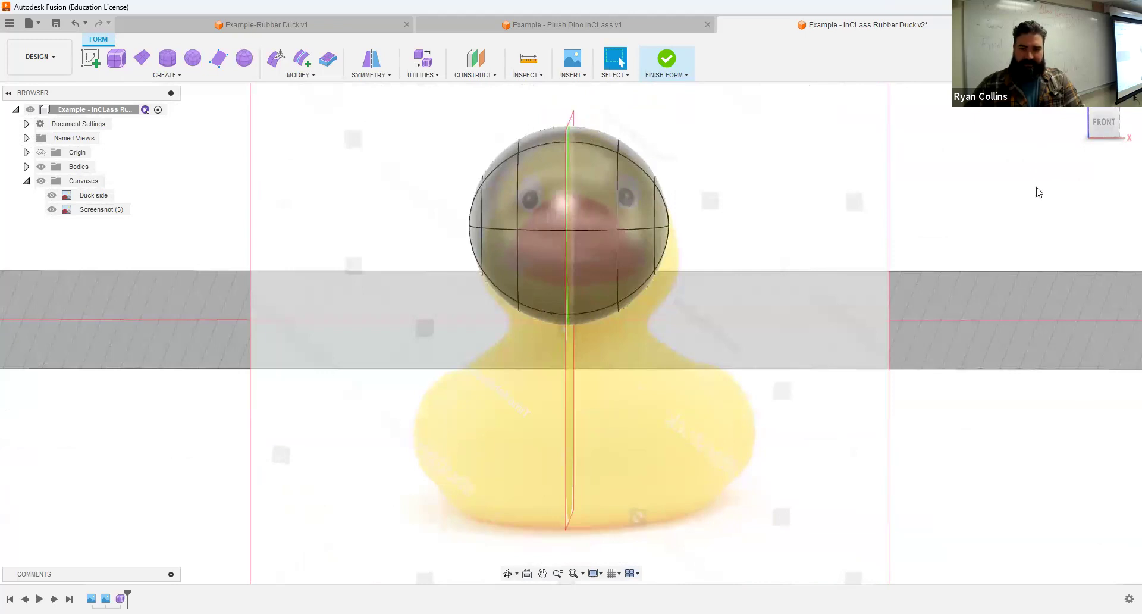
left_click(1119, 124)
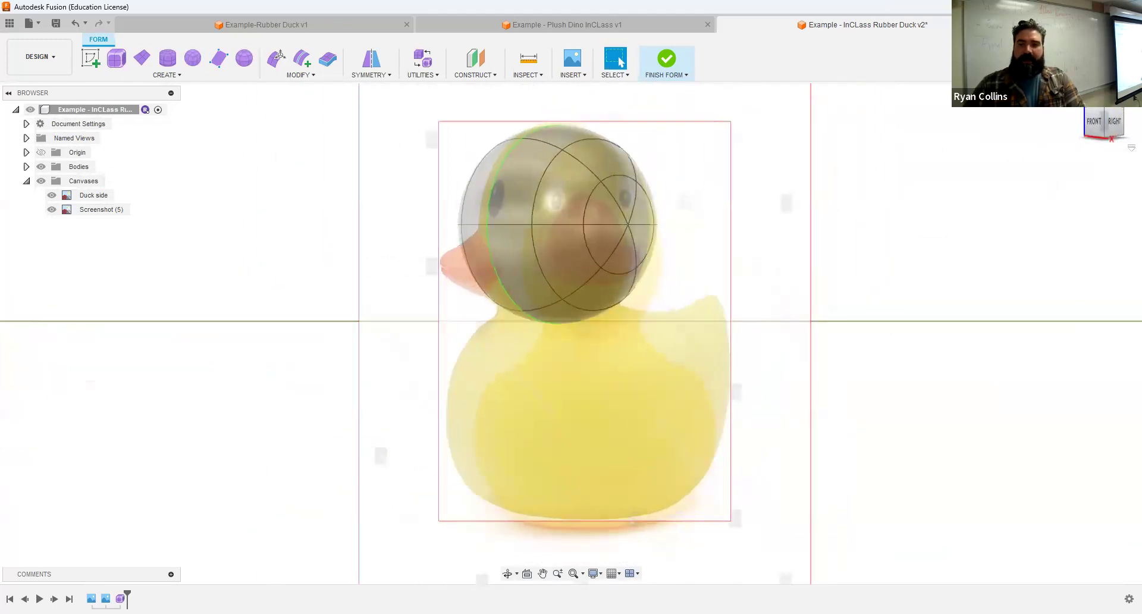
left_click(1093, 123)
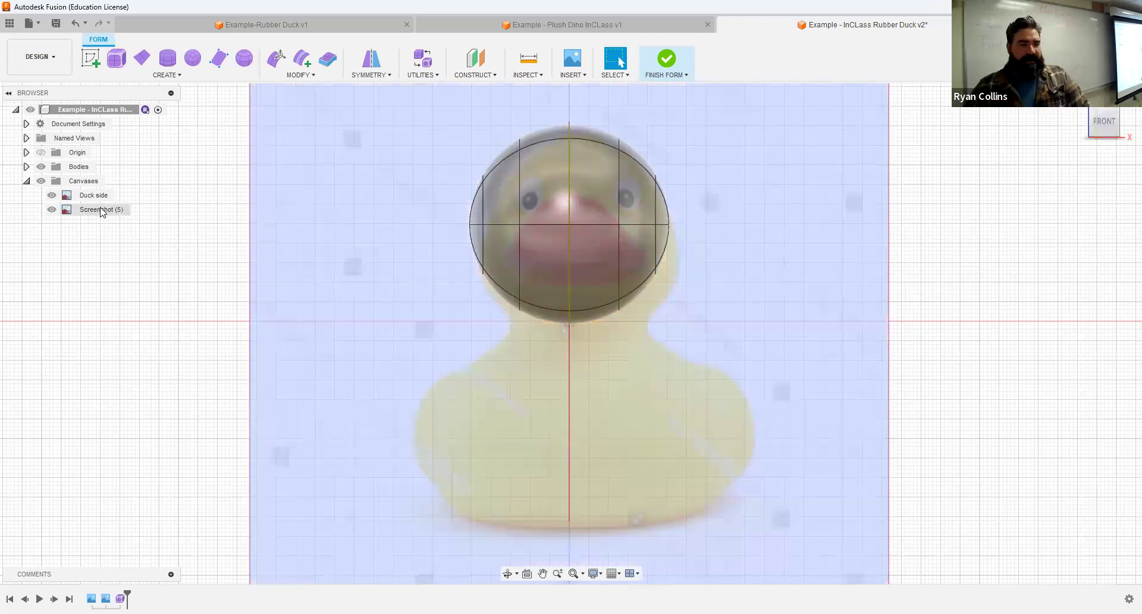
left_click(101, 211)
right_click(83, 209)
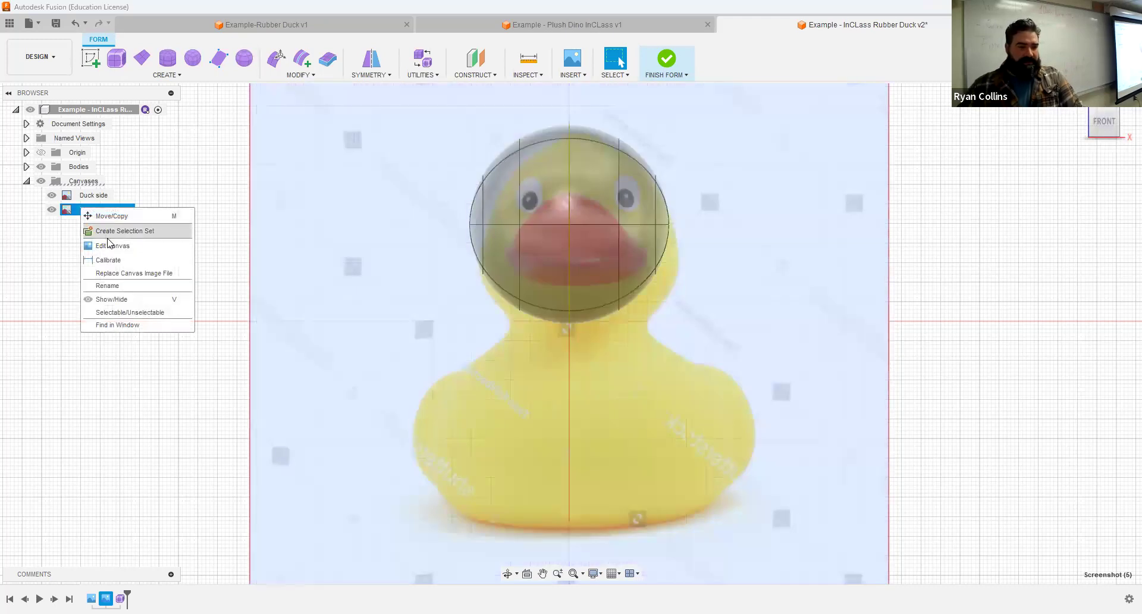
left_click(112, 216)
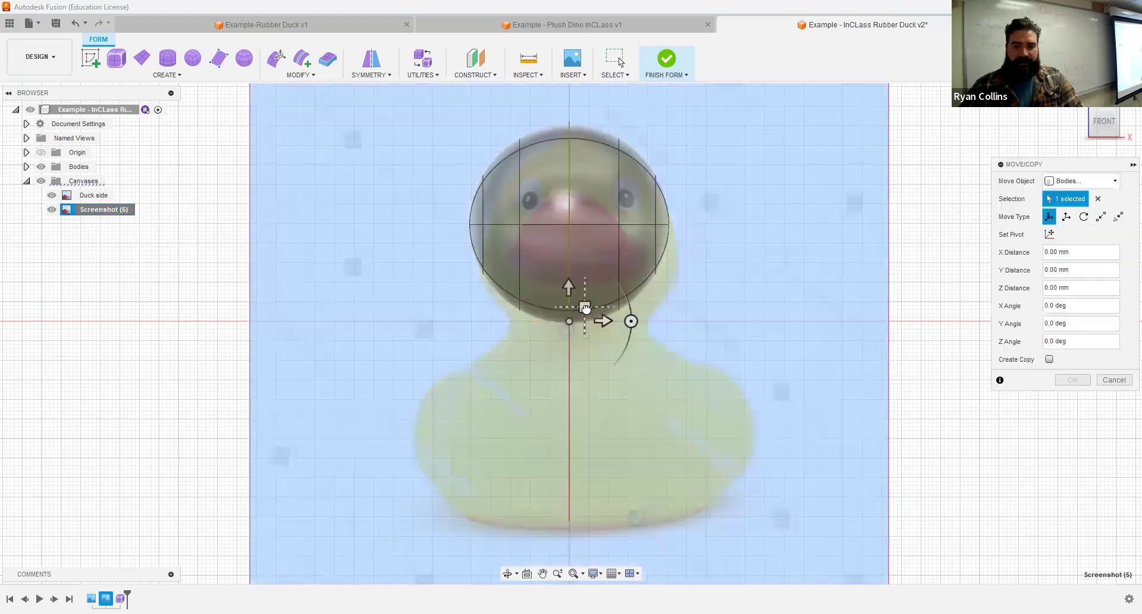
left_click_drag(585, 307, 583, 293)
key("Return")
- Edit the form to pull the head's lower front face about -18.263 mm in Y and -1.826 mm in Z and squash it vertically
middle_click_drag(857, 313, 904, 283, "shift")
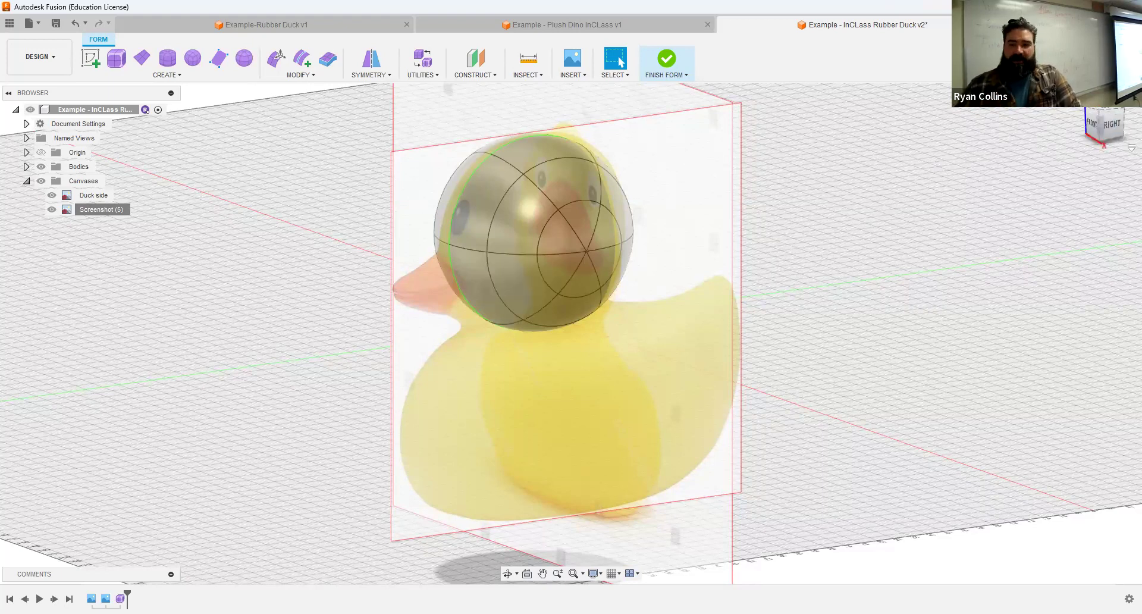
left_click(1112, 124)
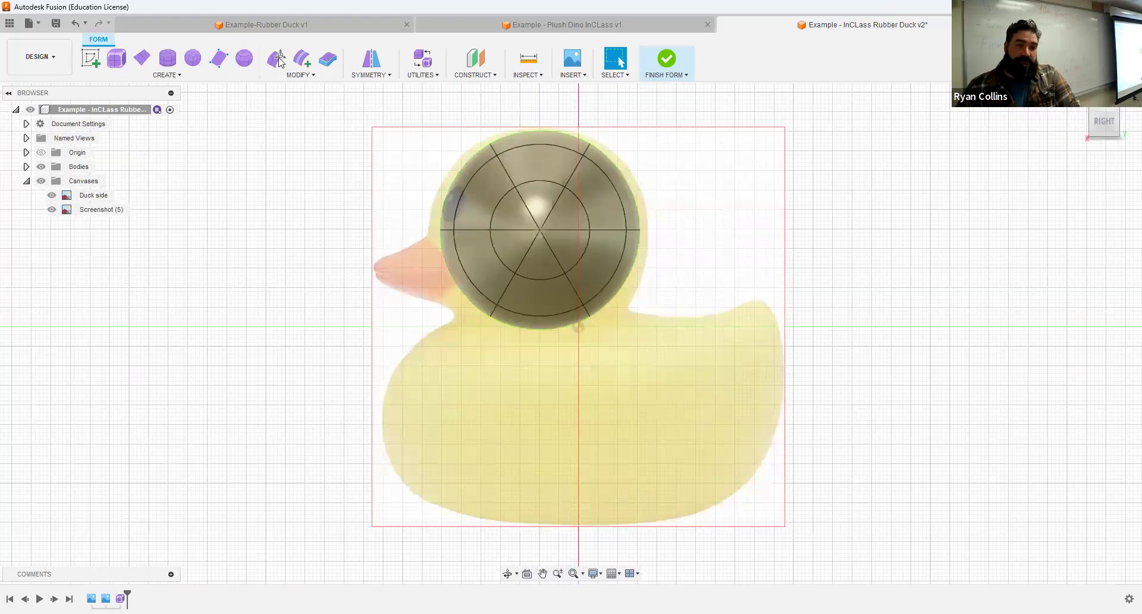
left_click(278, 60)
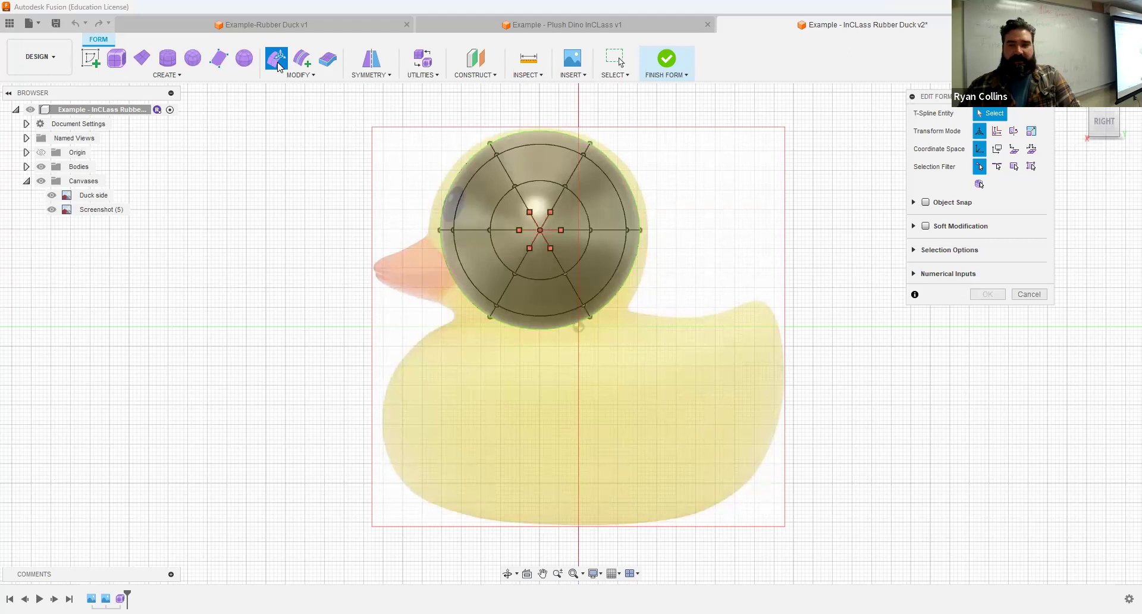
left_click(1033, 167)
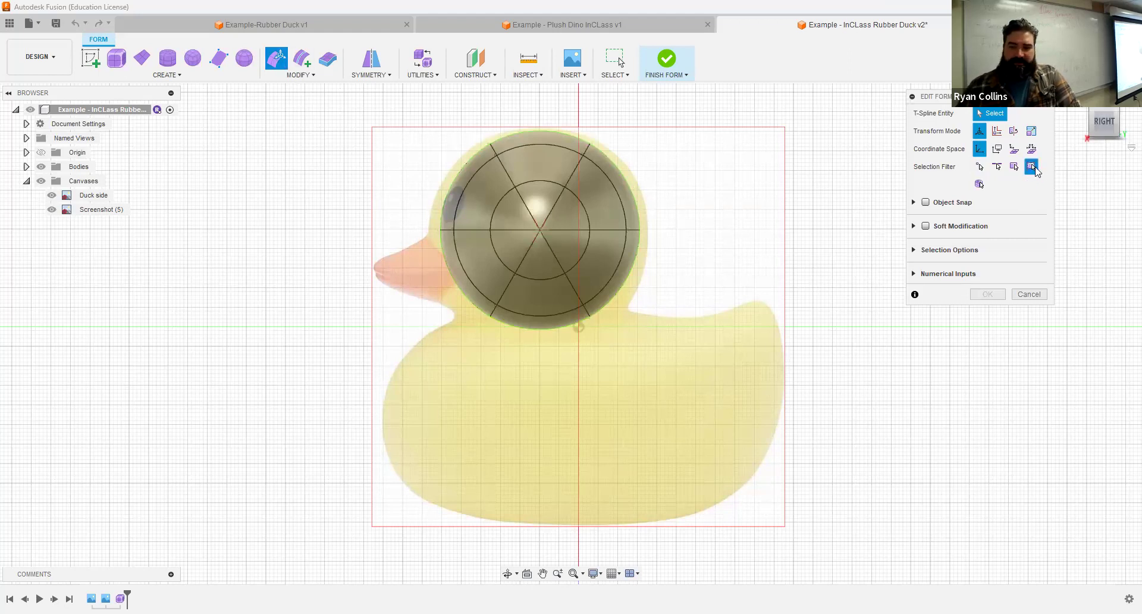
left_click(1014, 167)
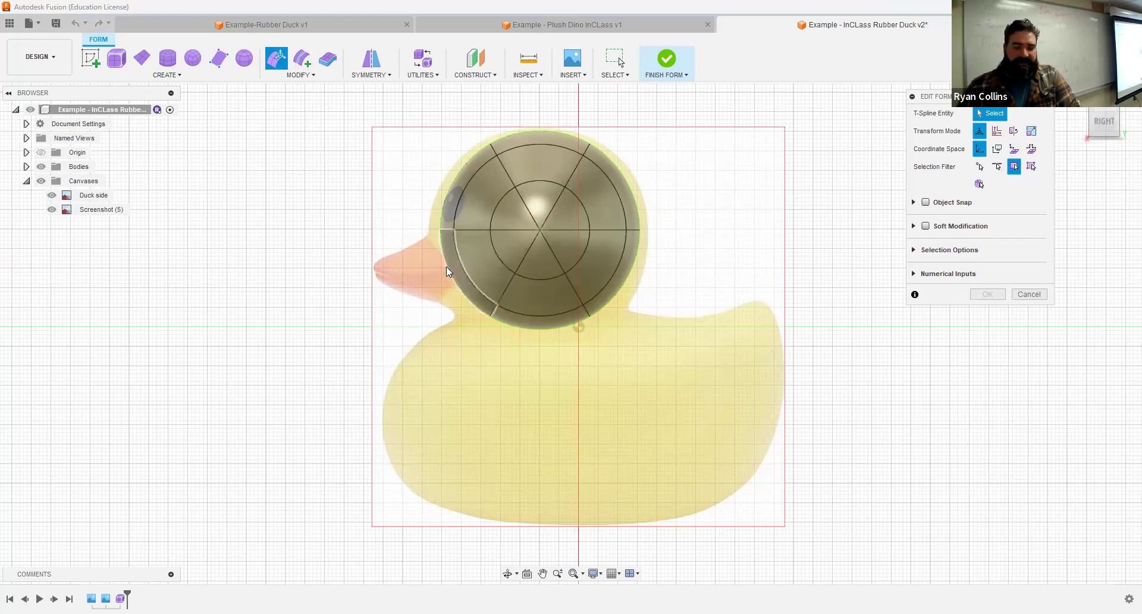
left_click(461, 265)
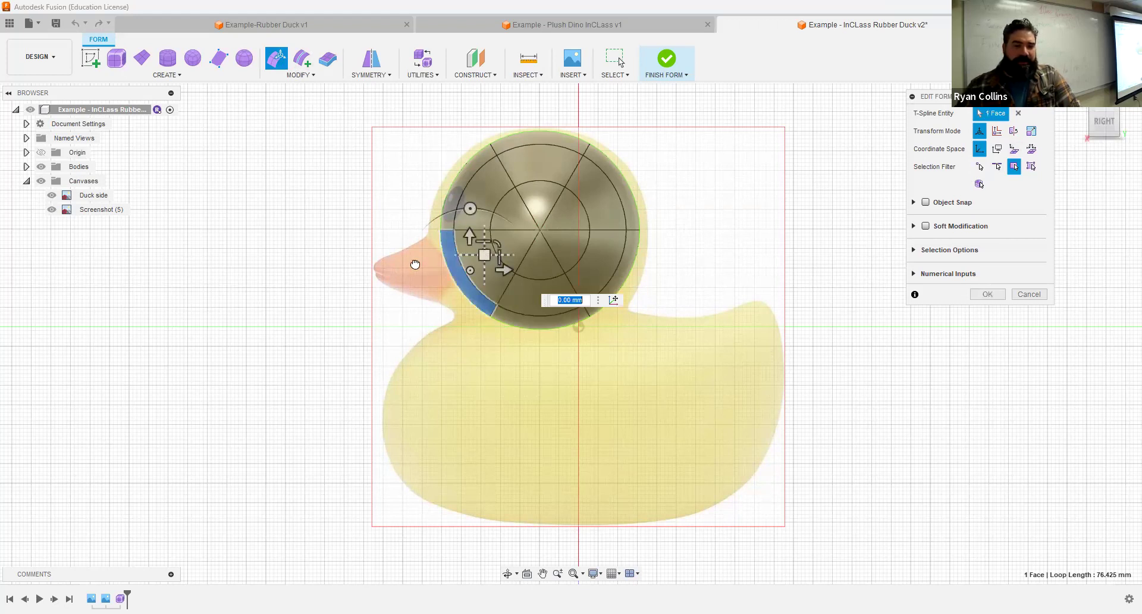
left_click_drag(494, 245, 422, 252)
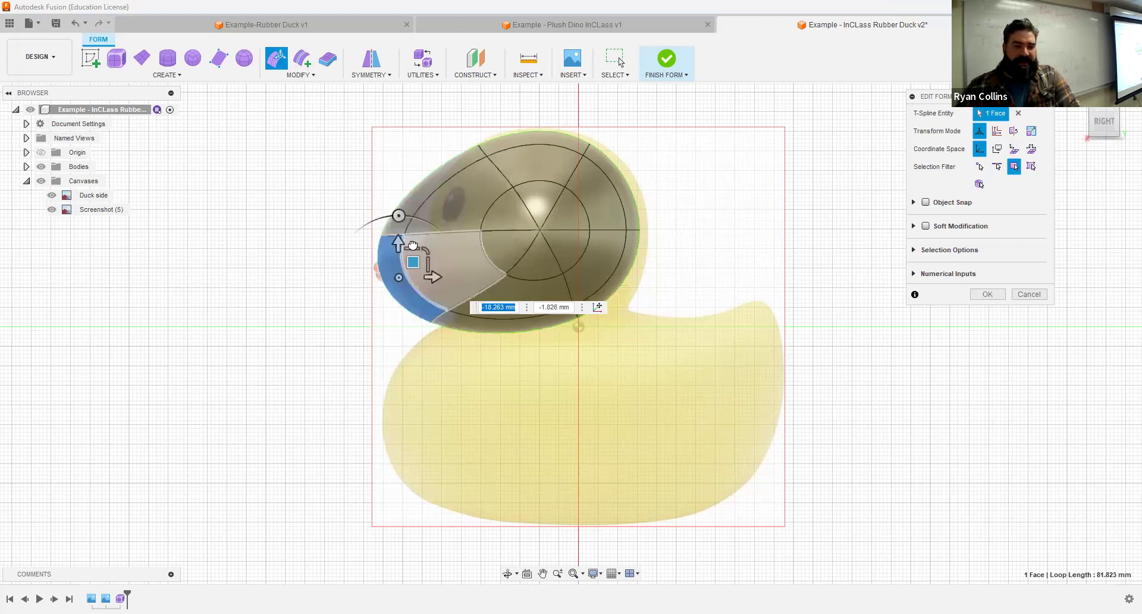
left_click_drag(420, 323, 408, 268)
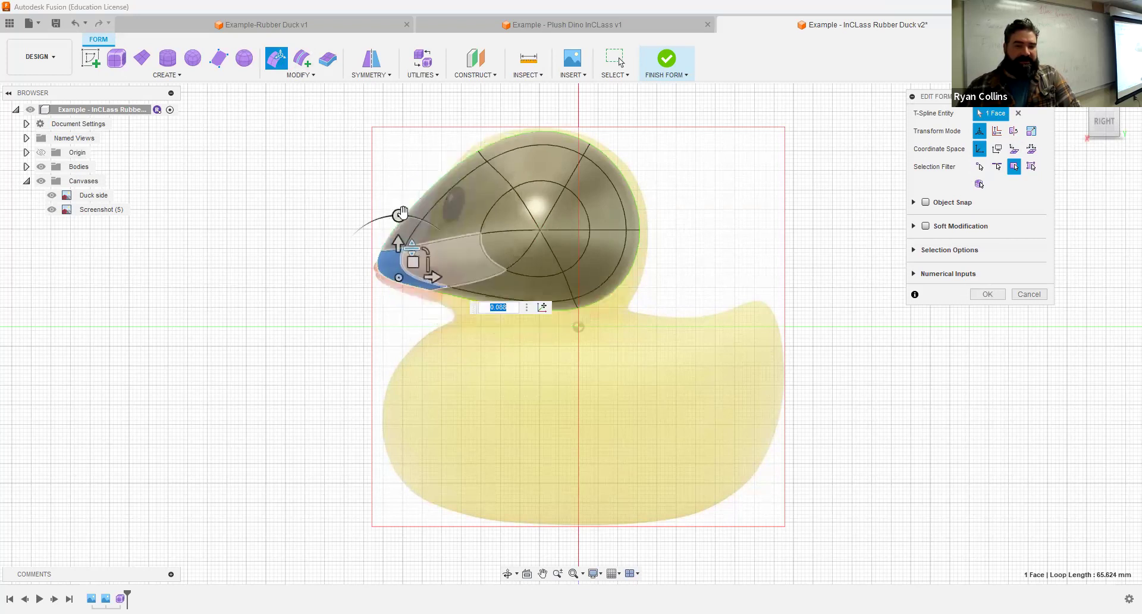
- Move the squashed face back to the base of the beak on the side canvas, about 8.523 mm in Y and -4.261 mm in Z
left_click_drag(399, 217, 399, 217)
type("-60")
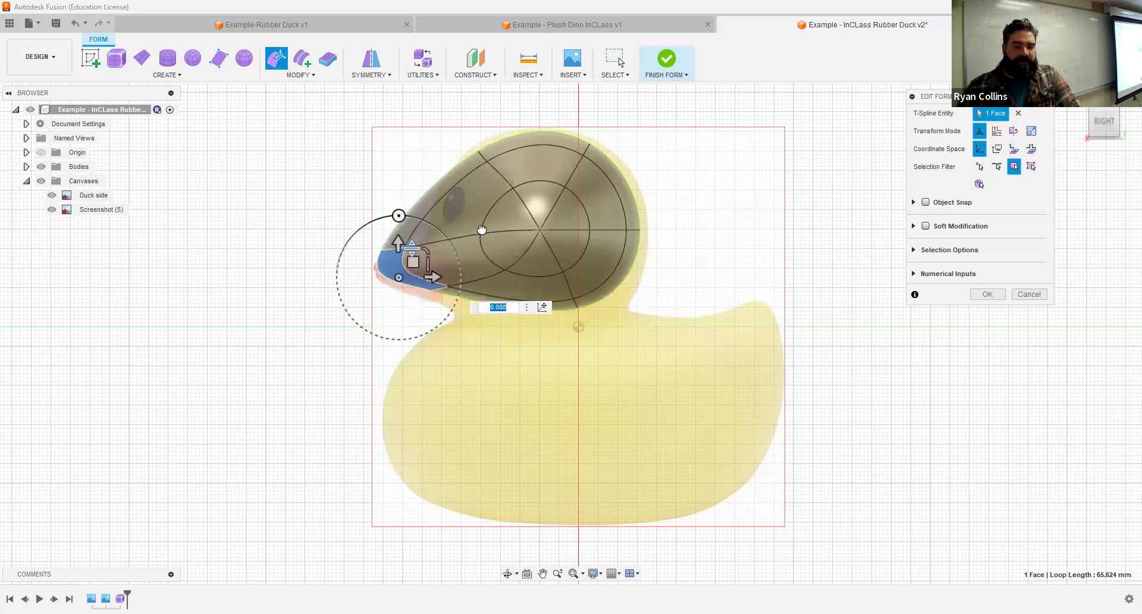
key("Return")
left_click_drag(414, 259, 447, 279)
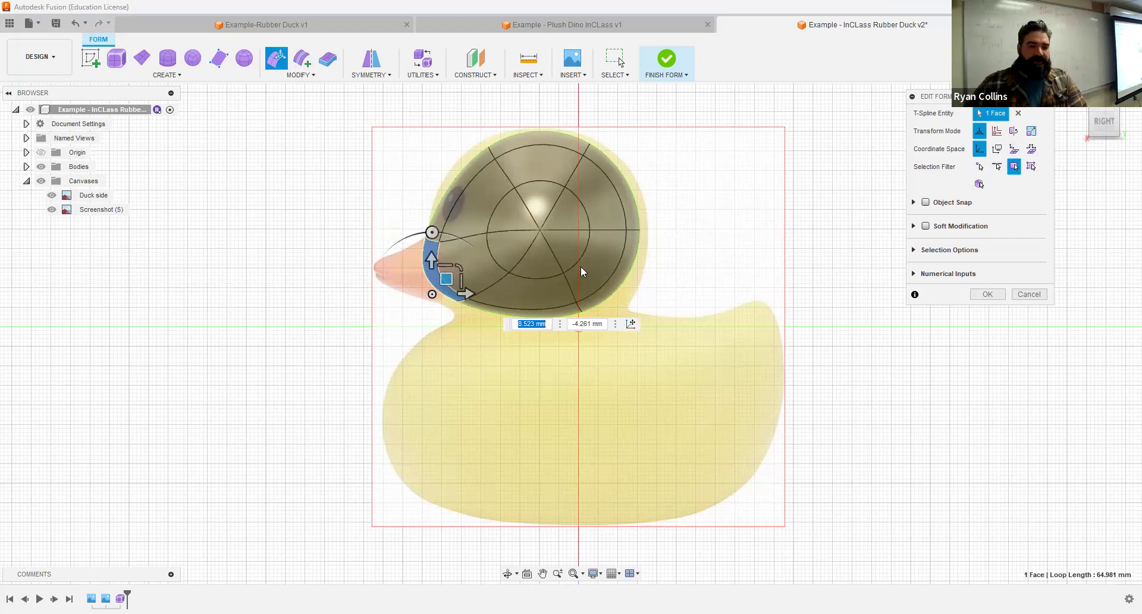
key("Escape")
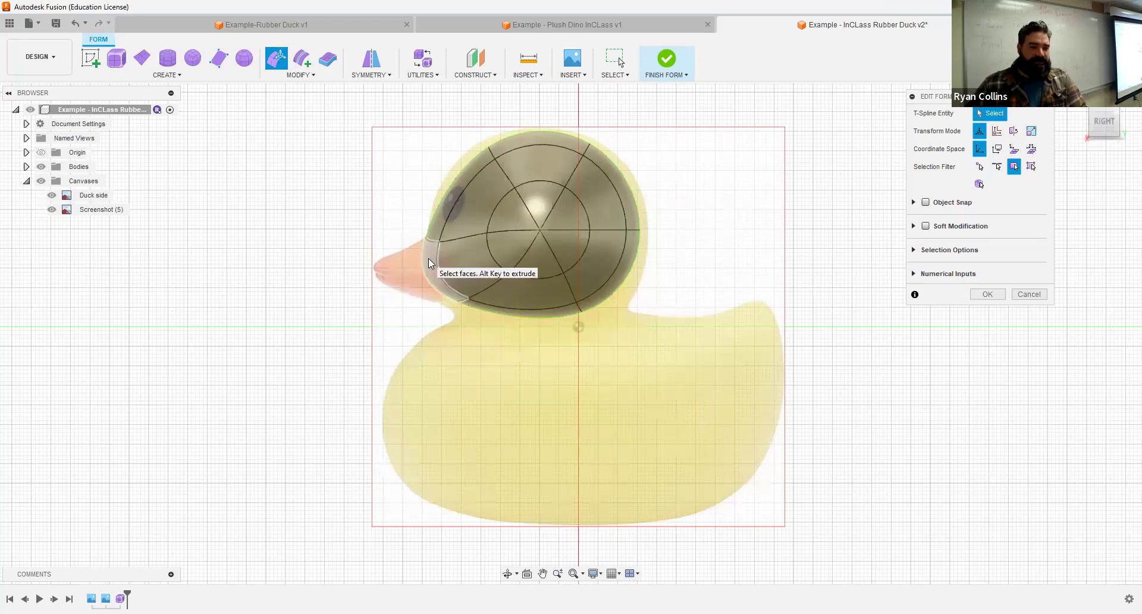
- Try to extrude the beak-base face by itself out of the head and undo the extrusion
middle_click_drag(432, 268, 518, 275, "shift")
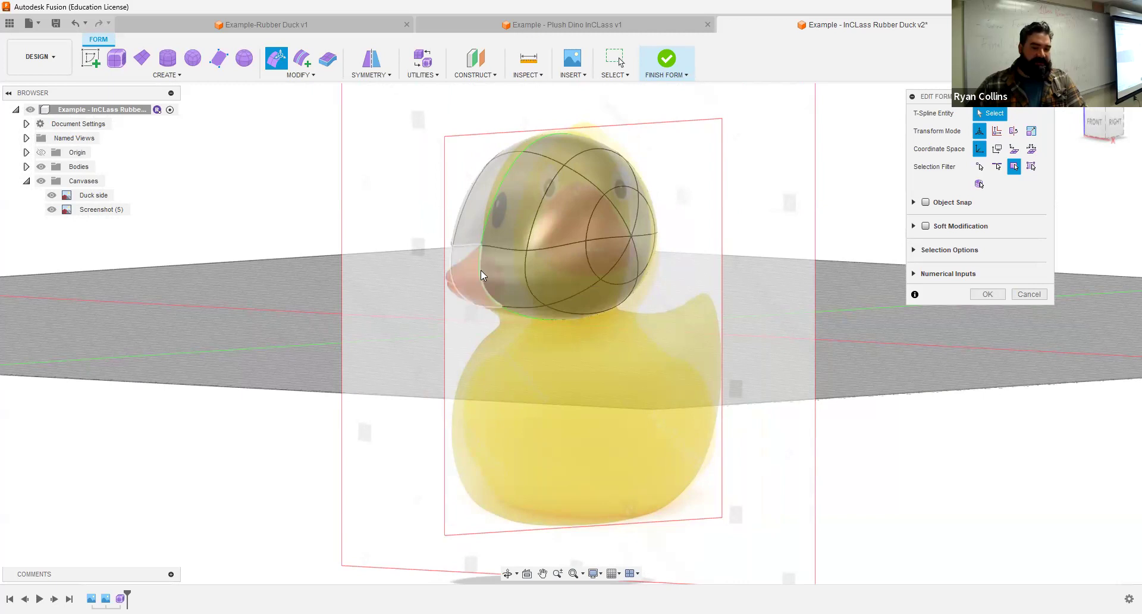
scroll(481, 270, "up", 3)
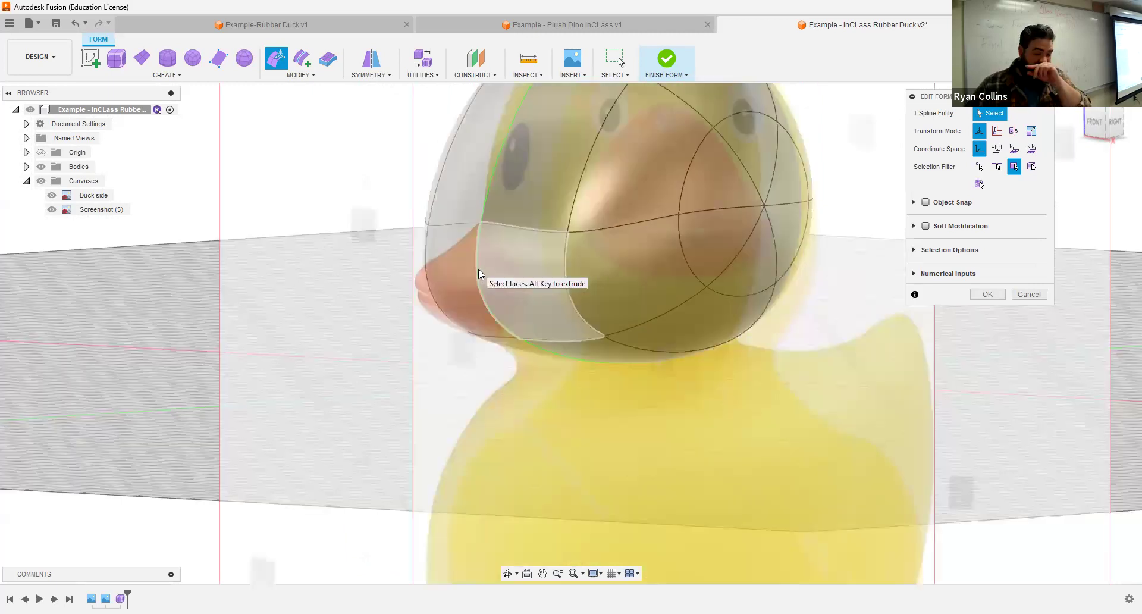
left_click(1115, 124)
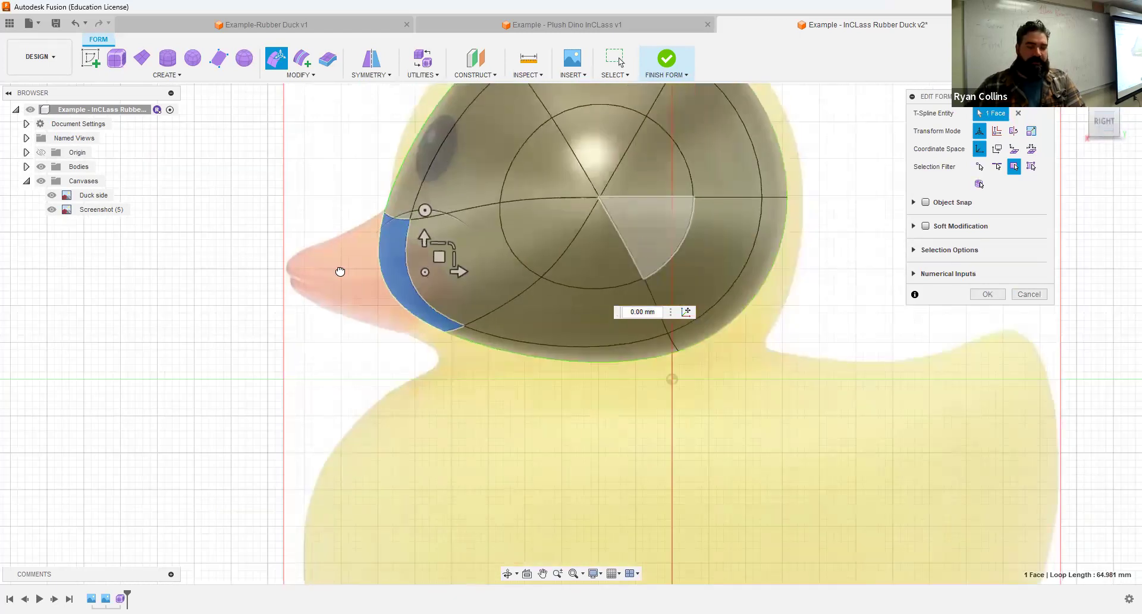
middle_click_drag(442, 274, 528, 285, "shift")
key("ctrl+z")
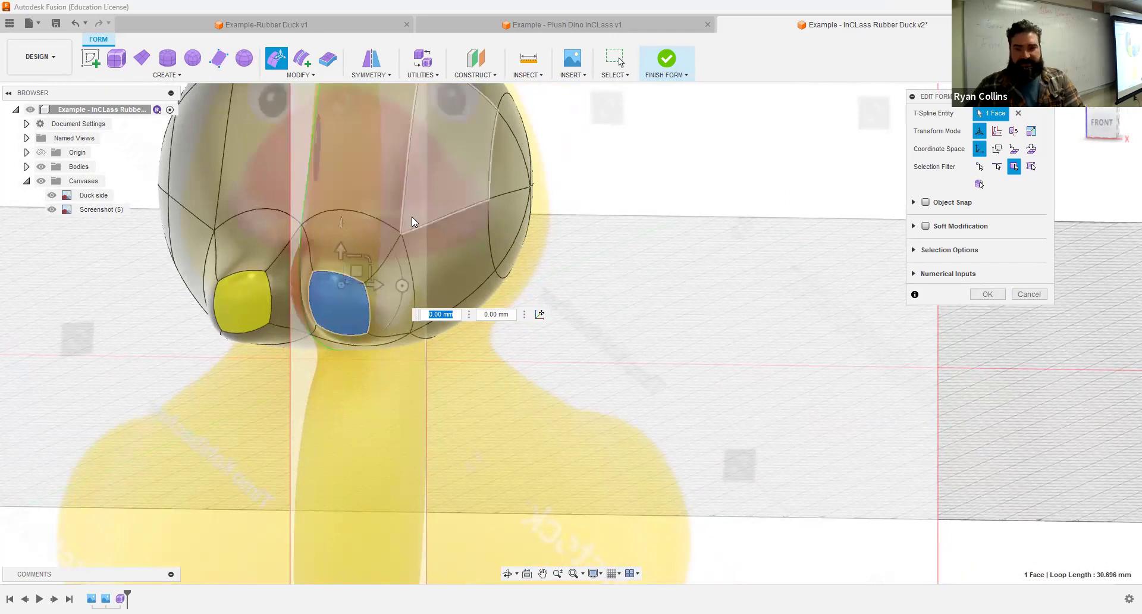
key("ctrl+z")
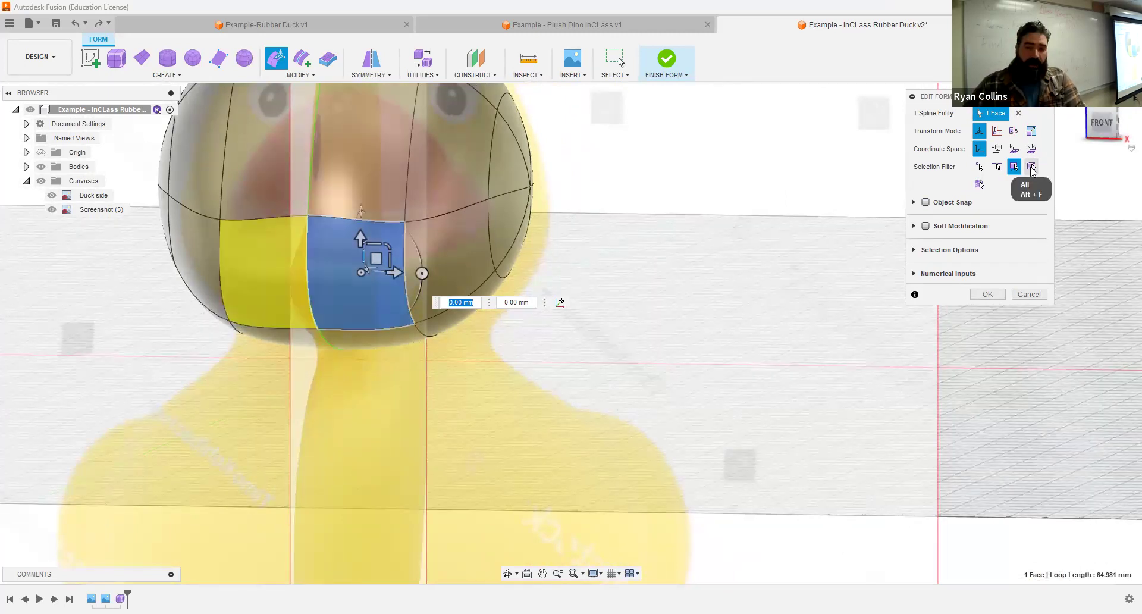
- Allow all entity types, box-select the beak-base face with its centre edge, and extrude them forward about -13.911 mm in Y and 0.243 mm in Z
left_click(1031, 168)
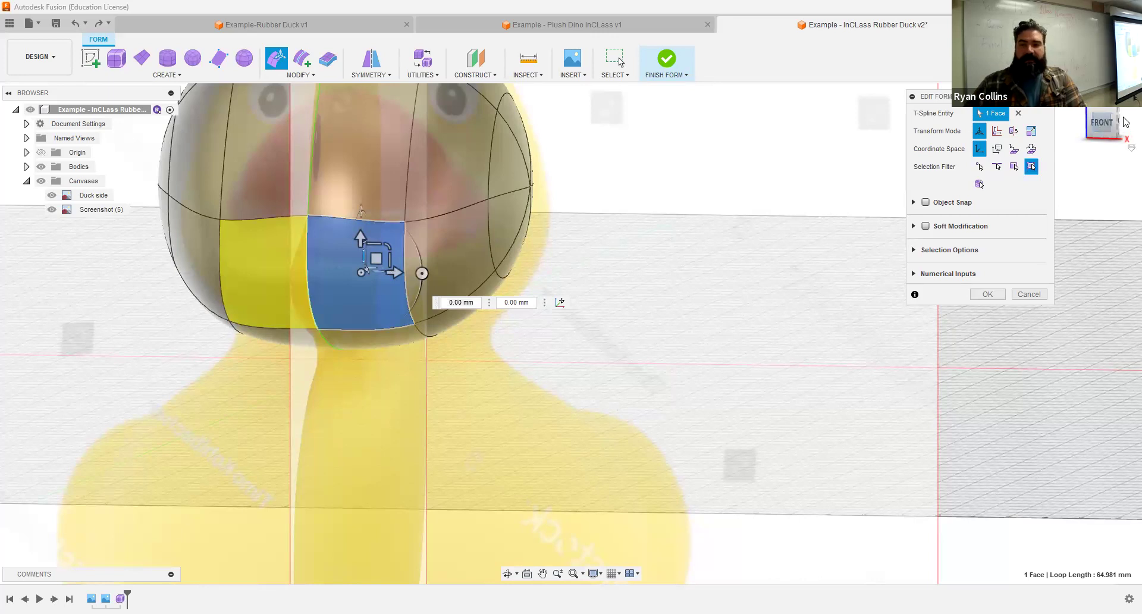
left_click_drag(1125, 122, 1118, 130)
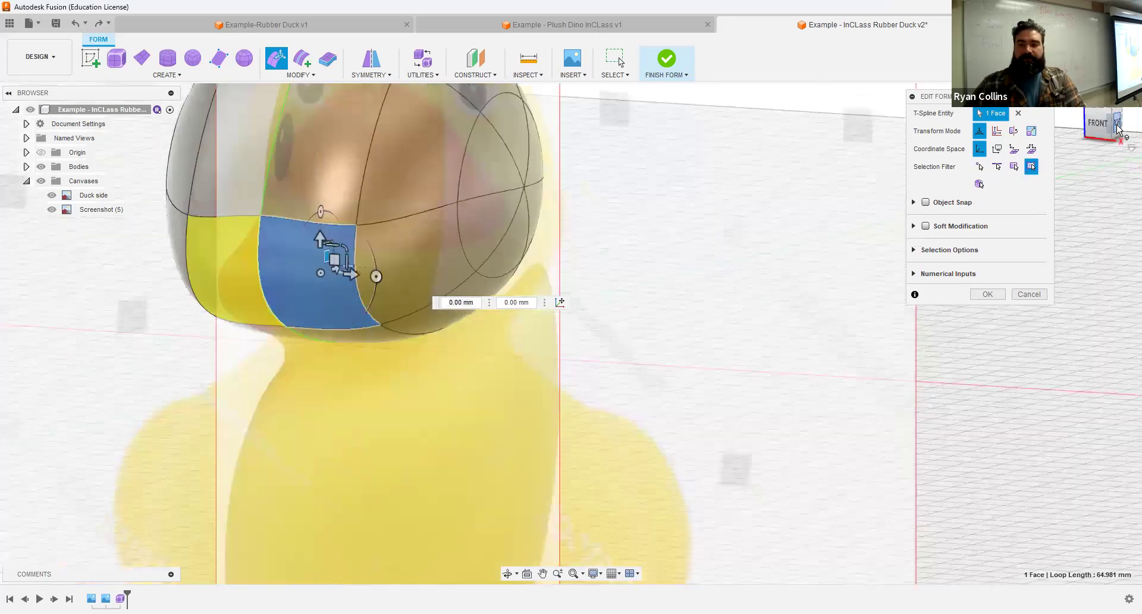
left_click(1118, 127)
left_click(292, 249)
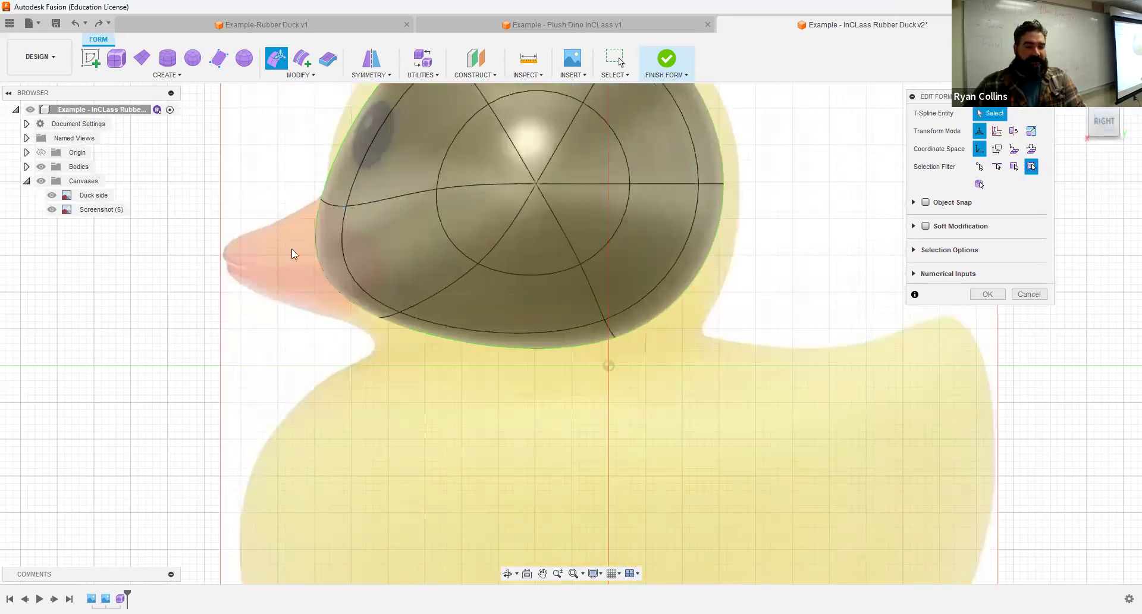
left_click_drag(351, 350, 277, 280)
left_click_drag(239, 248, 286, 259)
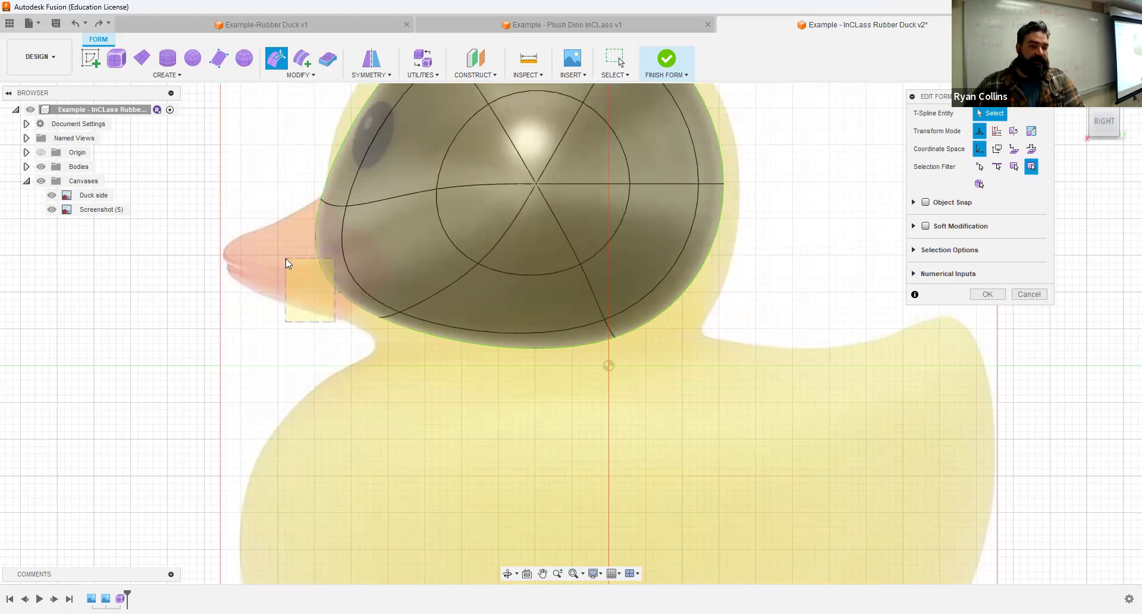
left_click(389, 303)
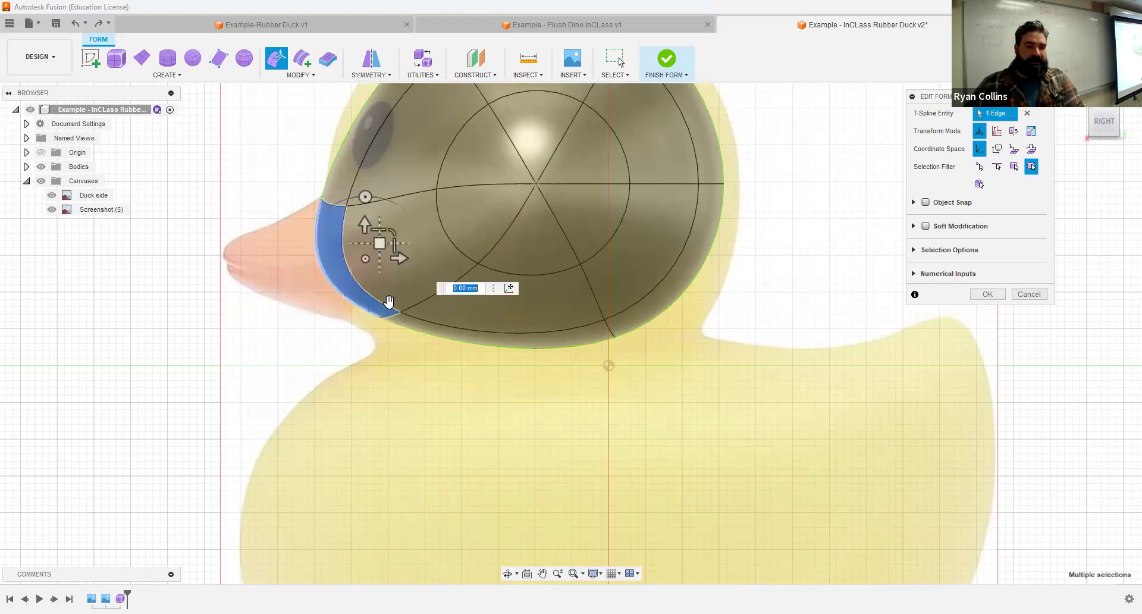
left_click_drag(360, 325, 266, 337)
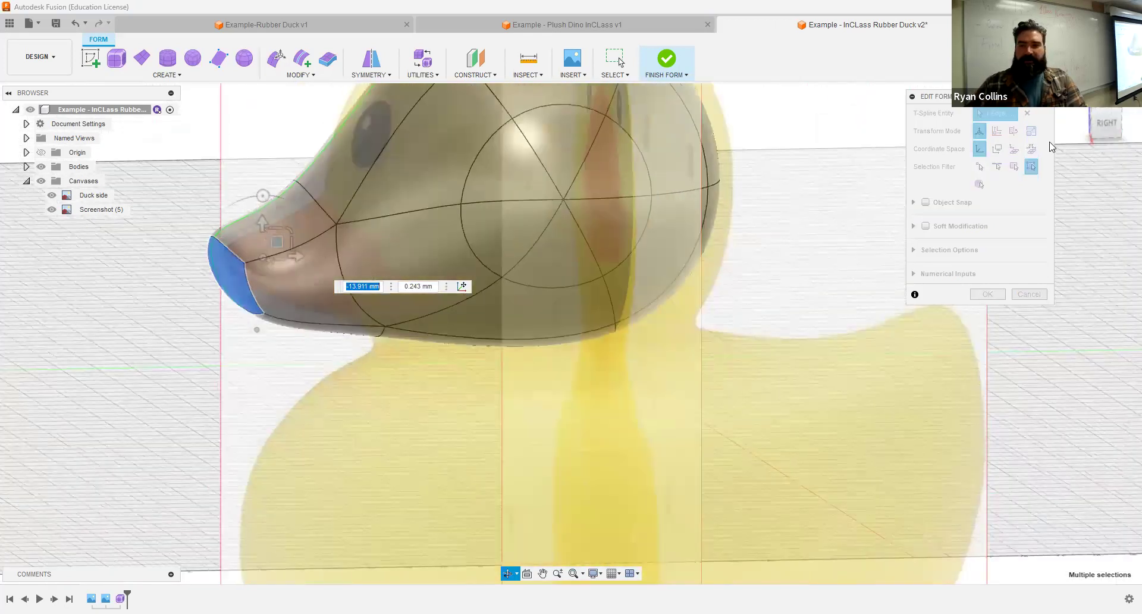
- Flatten the beak tip vertically and rotate it -5 degrees, and move the beak's upper face 0.324 mm in Y and -1.132 mm in Z
left_click(1105, 123)
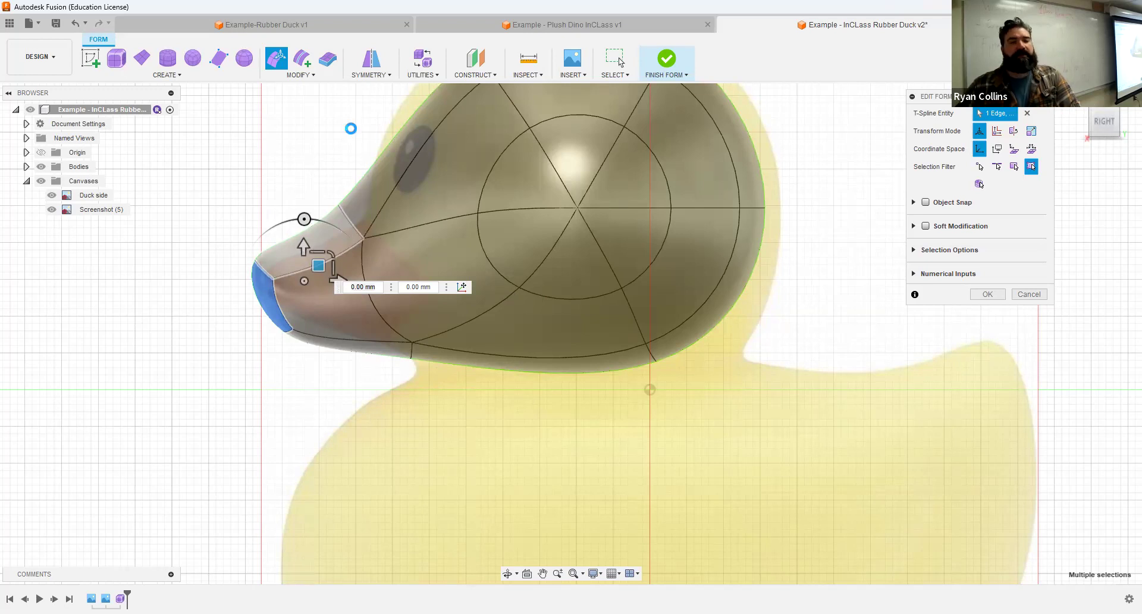
mouse_move(325, 253)
left_mouse_down()
mouse_move(350, 130)
mouse_move(314, 250)
mouse_move(333, 262)
left_mouse_up()
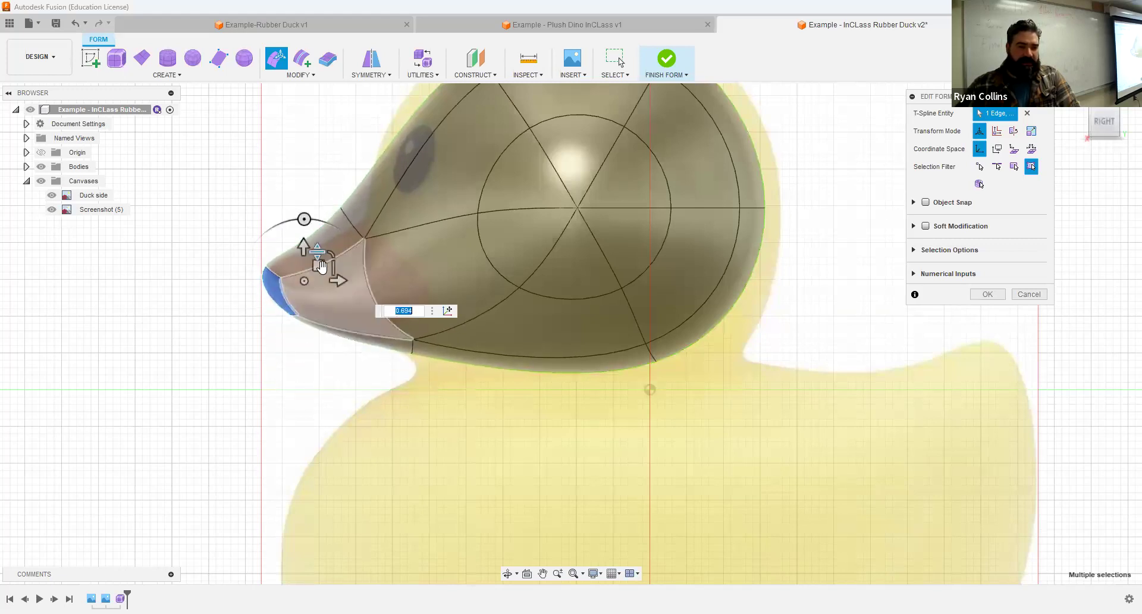
left_click_drag(304, 219, 309, 220)
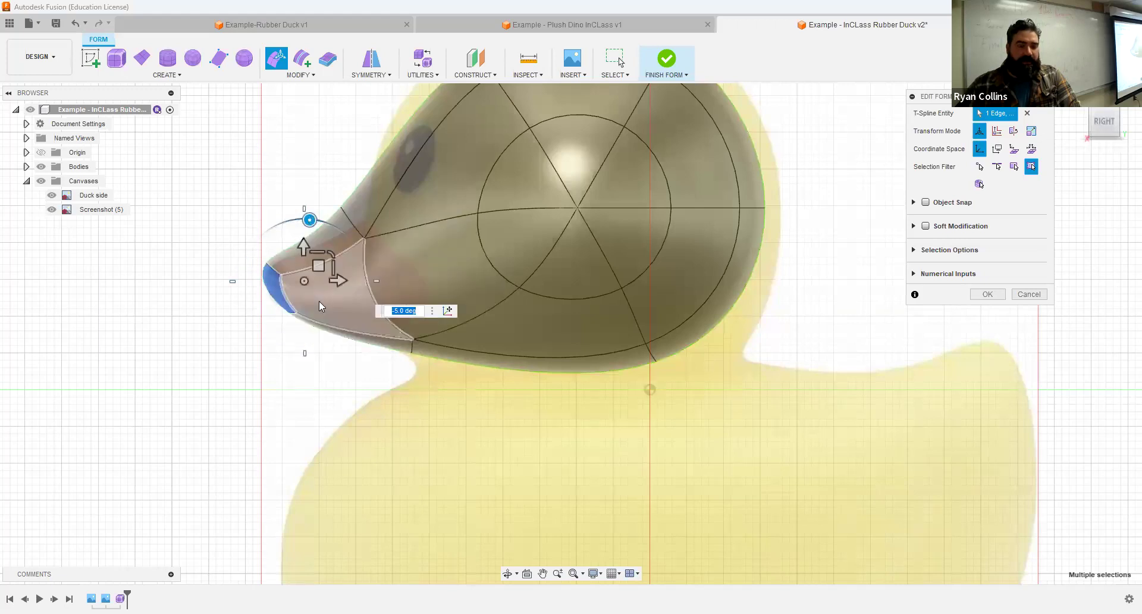
key("Escape")
left_click(325, 238)
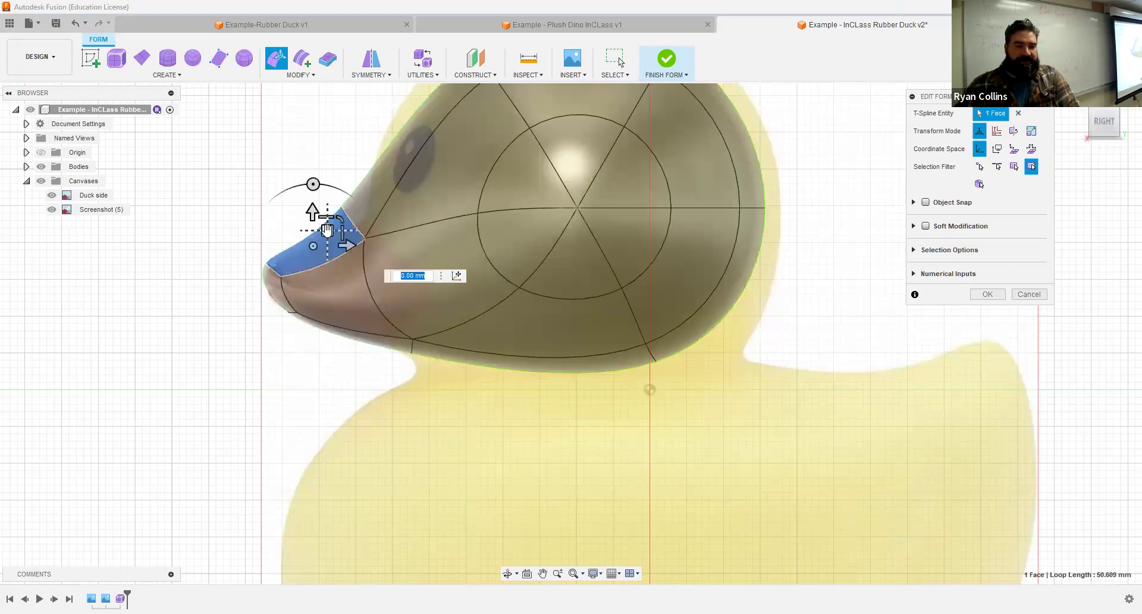
left_click_drag(328, 238, 331, 245)
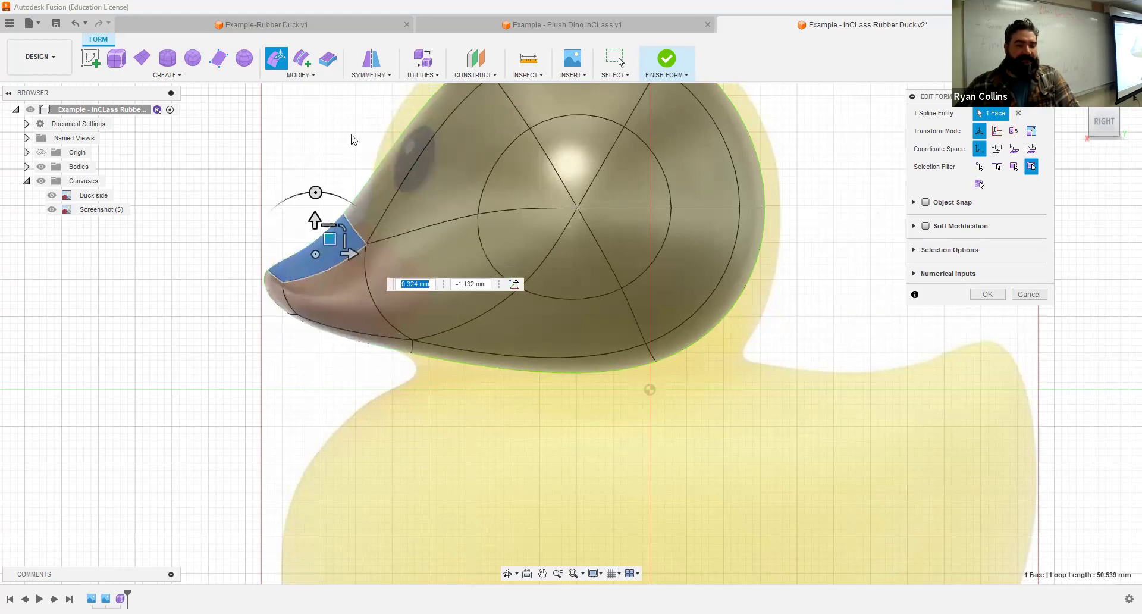
- Rotate the forehead face above the beak 25 degrees and move it about -1.537 mm in Y and 2.588 mm in Z
middle_click_drag(367, 226, 338, 327)
left_click(432, 183)
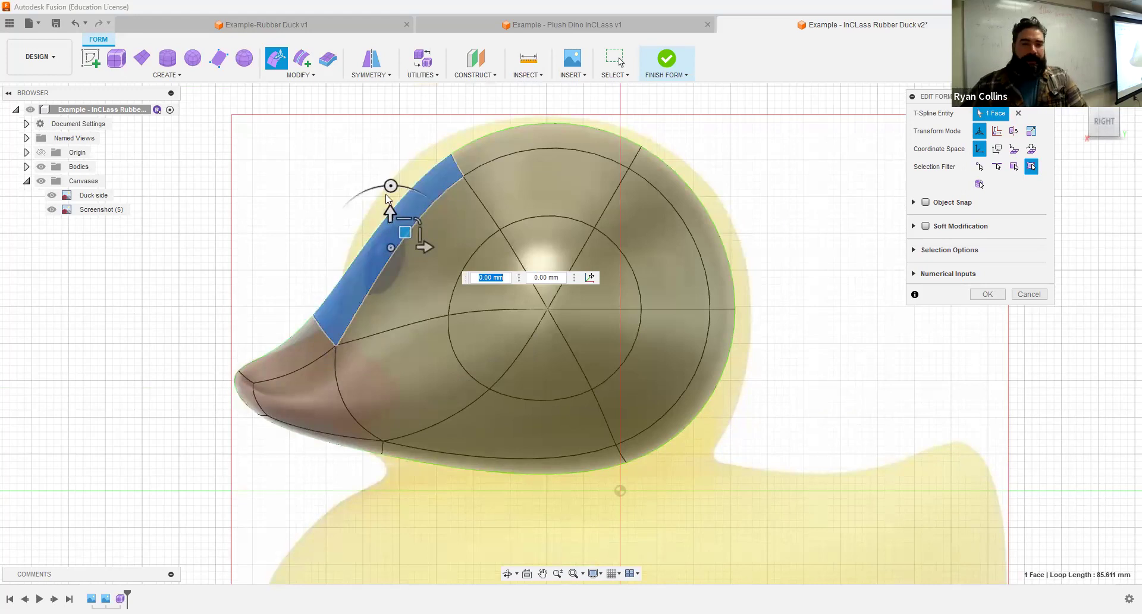
left_click_drag(390, 185, 364, 185)
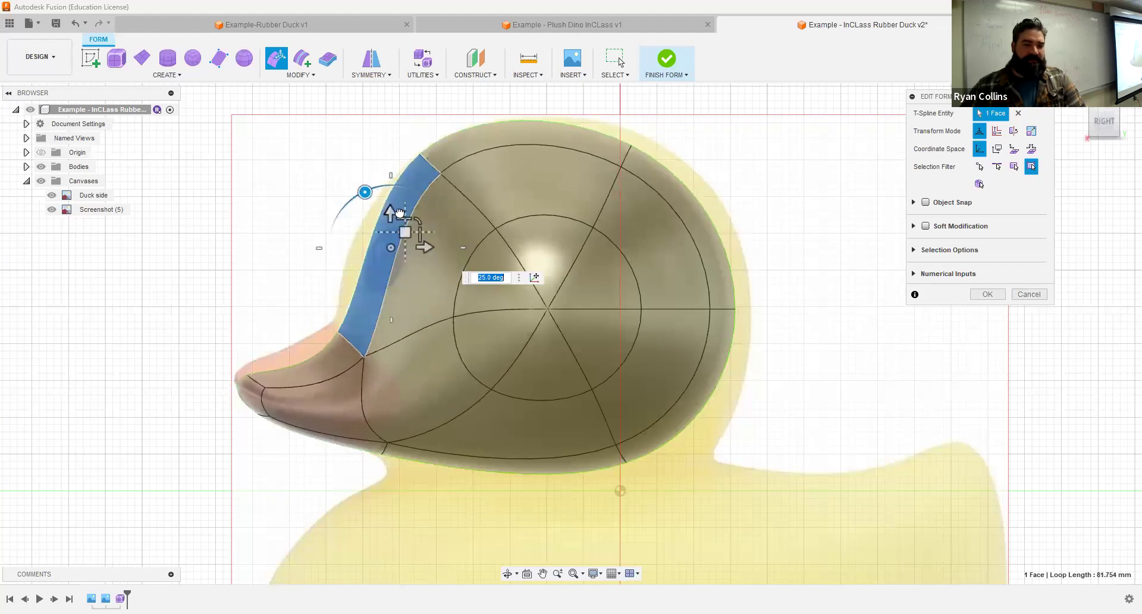
left_click_drag(404, 229, 392, 210)
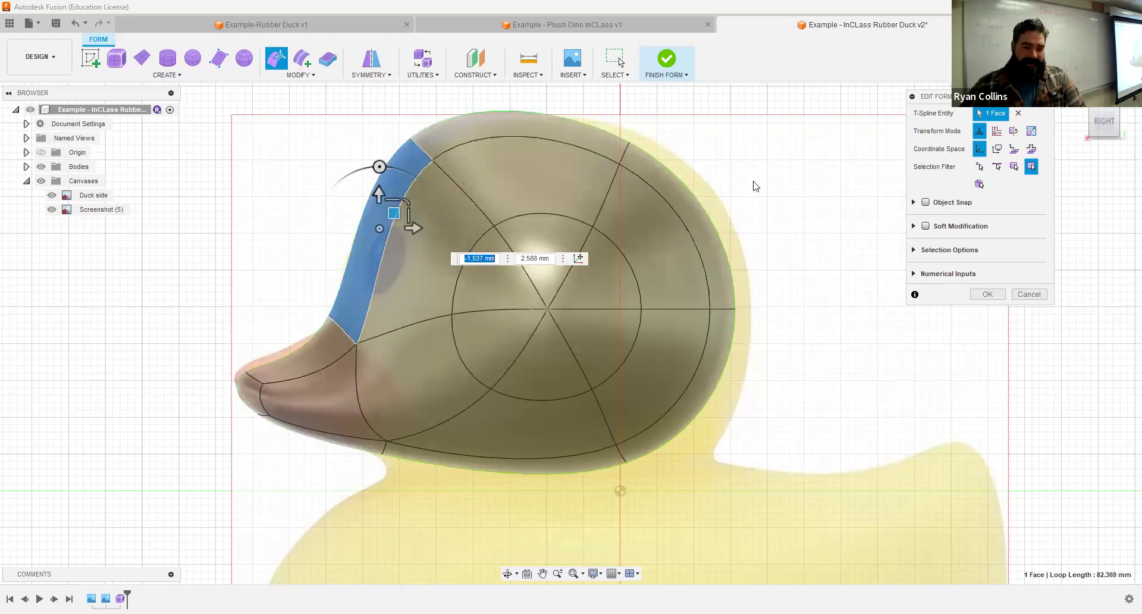
- Move the edge at the upper end of the forehead face slightly down and back toward the head
left_click(326, 137)
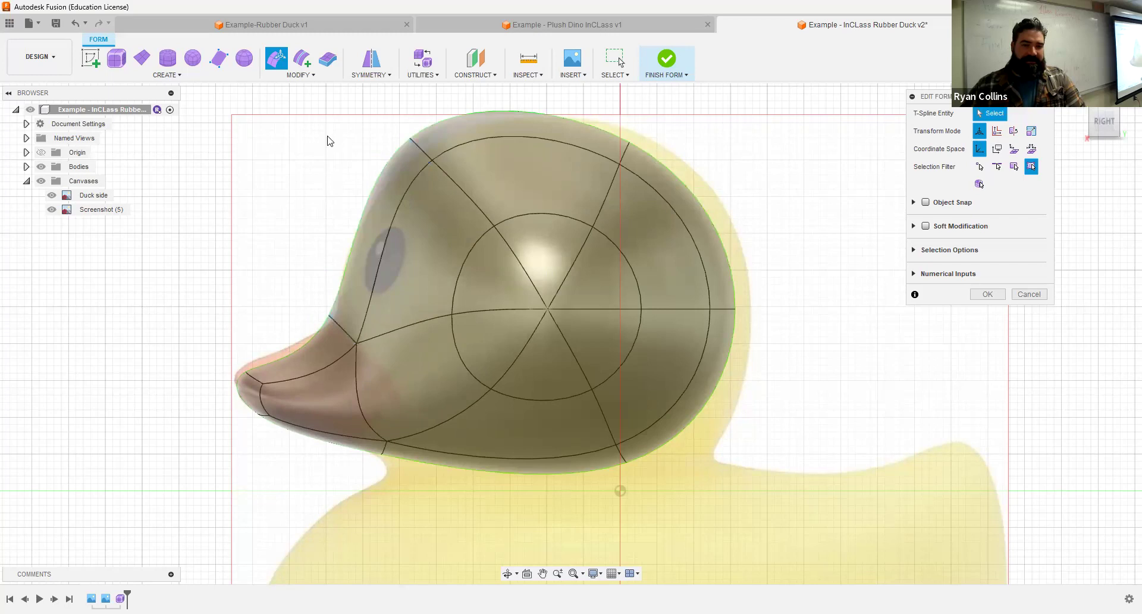
left_click(418, 153)
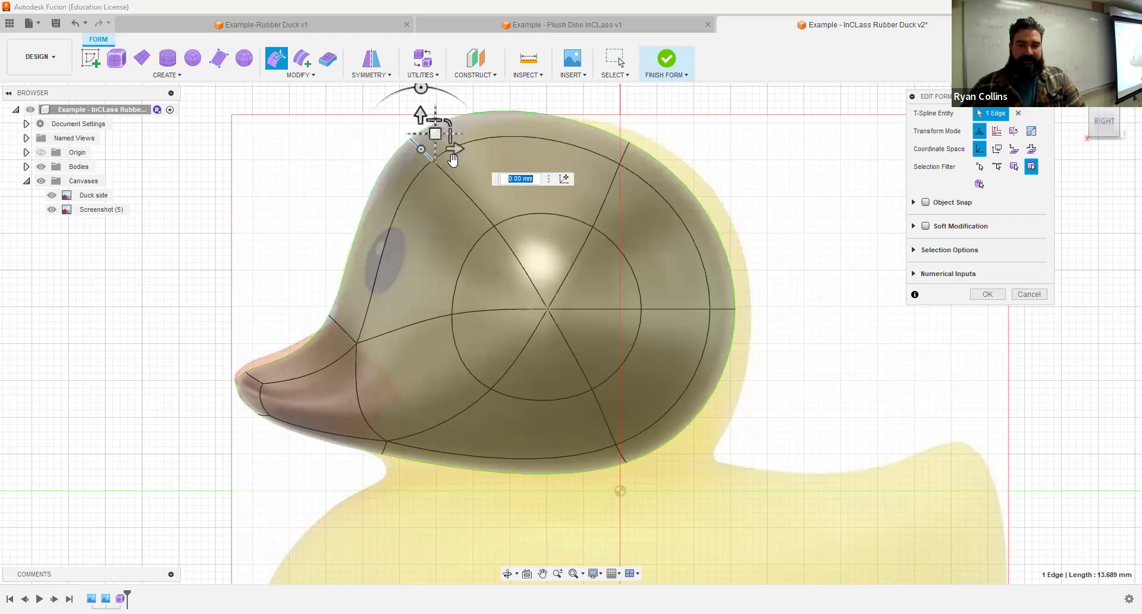
key("Escape")
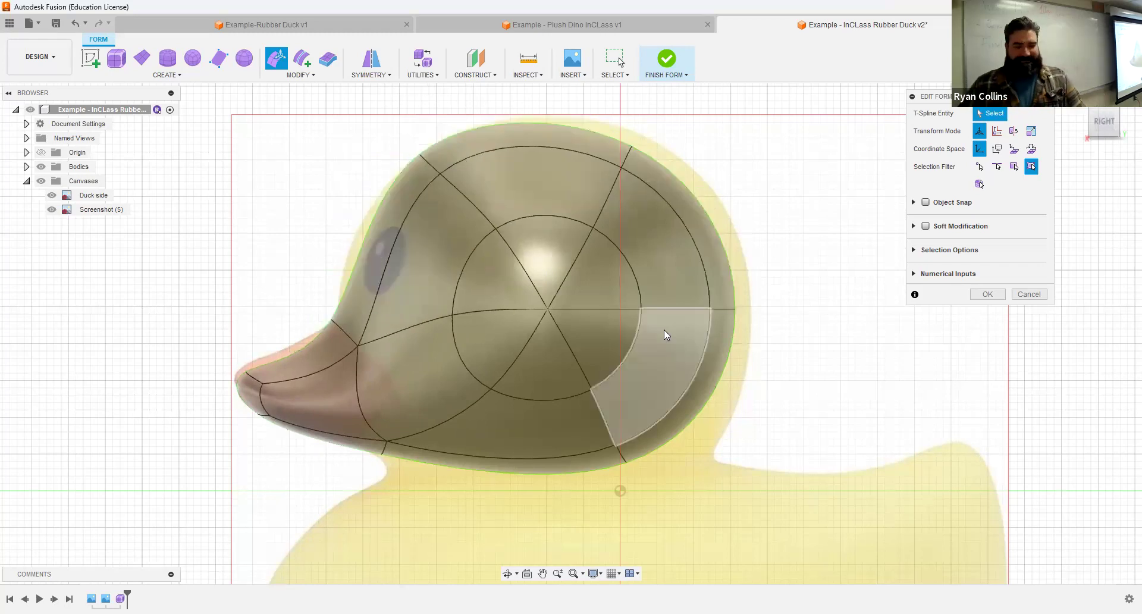
- Examine the head and beak shape against the side and front canvases, and from above
middle_click_drag(527, 273, 511, 298, "shift")
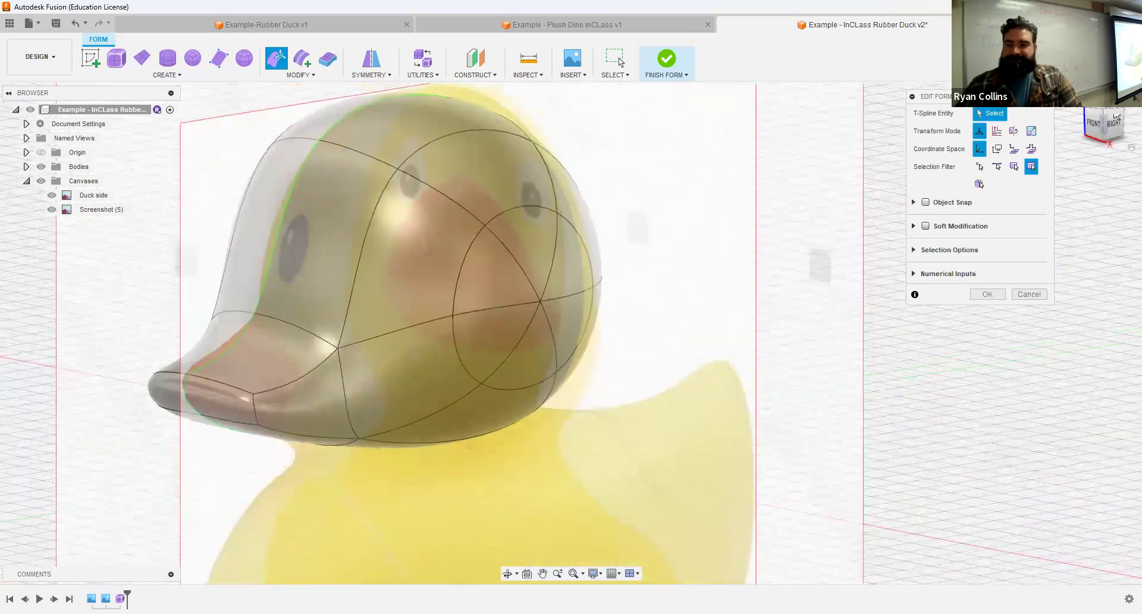
left_click(1118, 133)
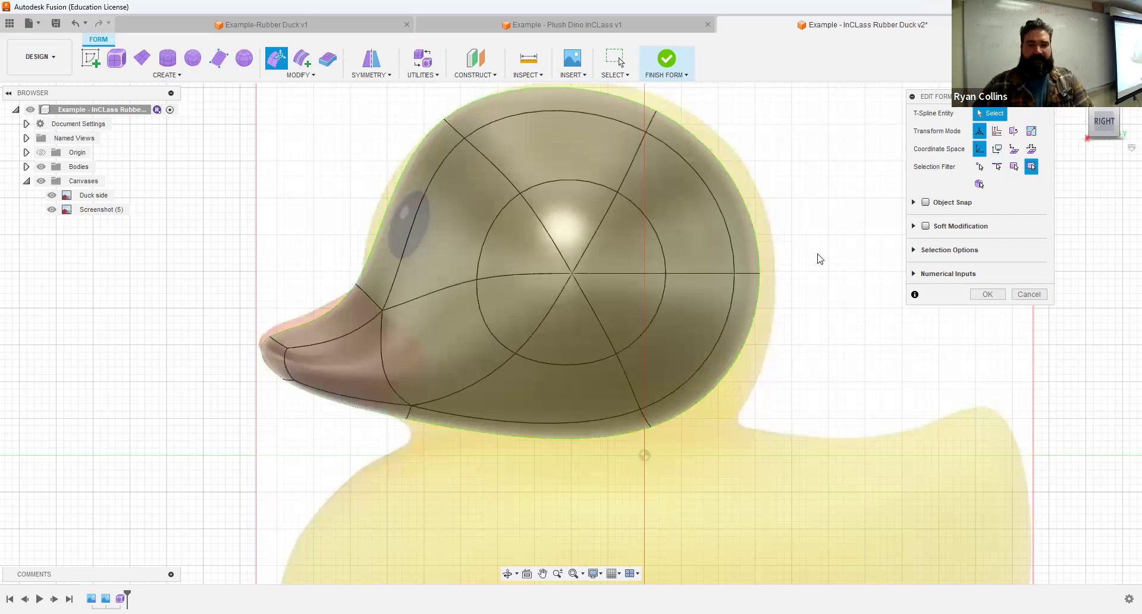
mouse_move(775, 382)
middle_mouse_down("shift")
mouse_move(809, 392)
mouse_move(791, 386)
middle_mouse_up("shift")
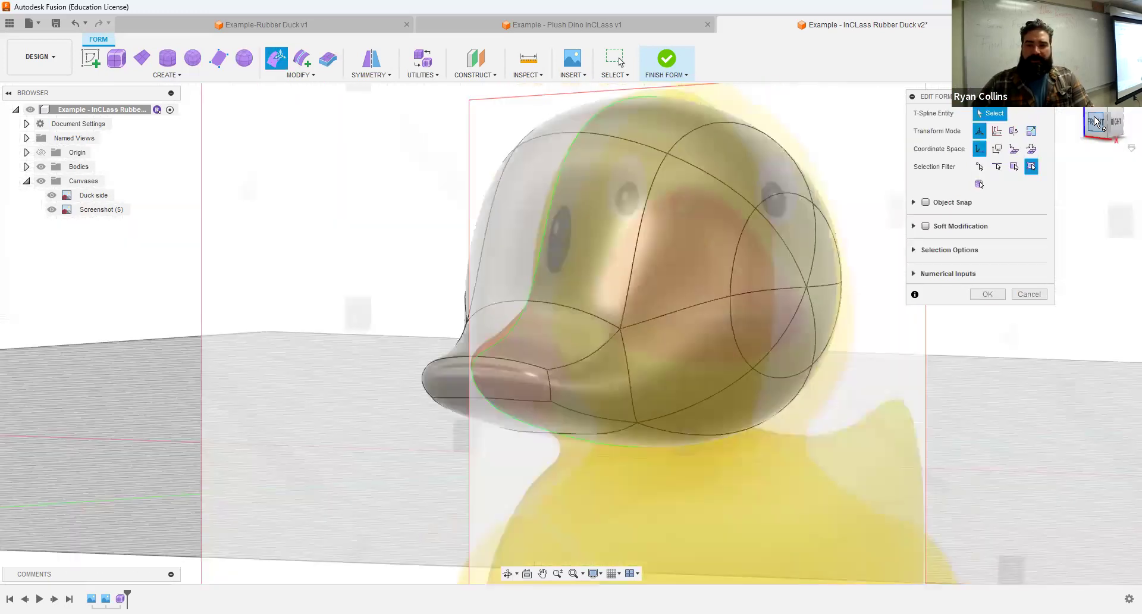
left_click(1094, 119)
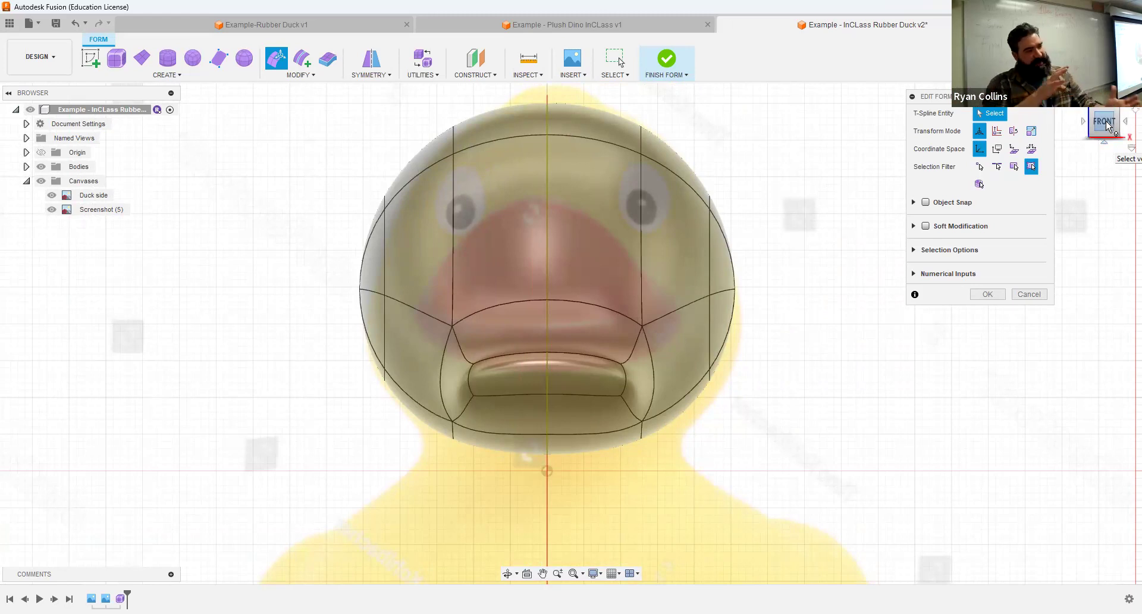
mouse_move(1107, 126)
left_mouse_down()
mouse_move(1094, 135)
mouse_move(1116, 127)
left_mouse_up()
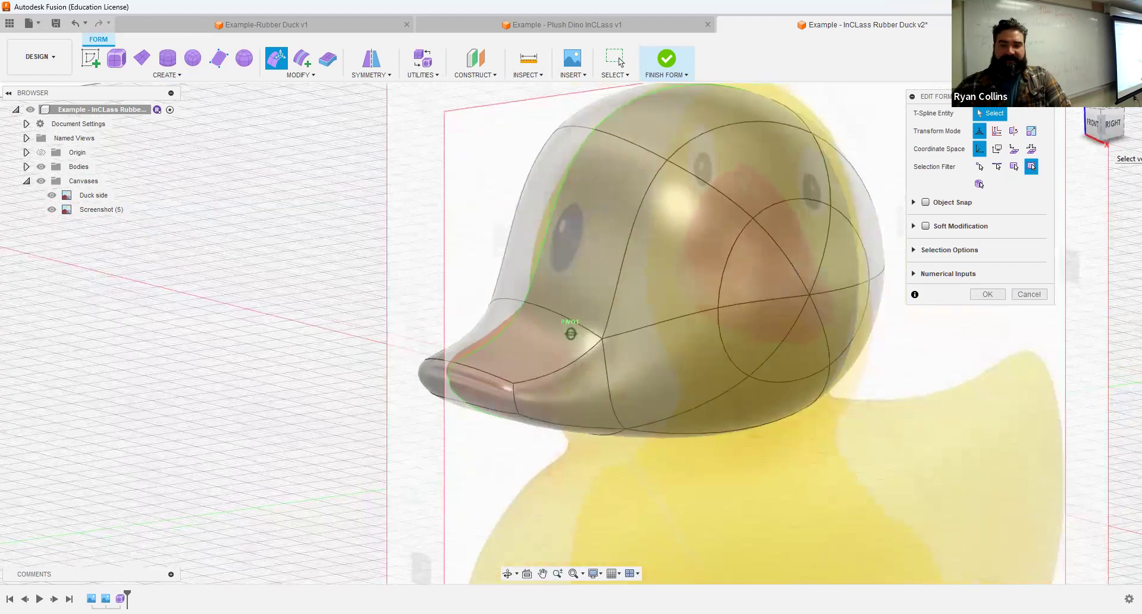
left_click(1113, 125)
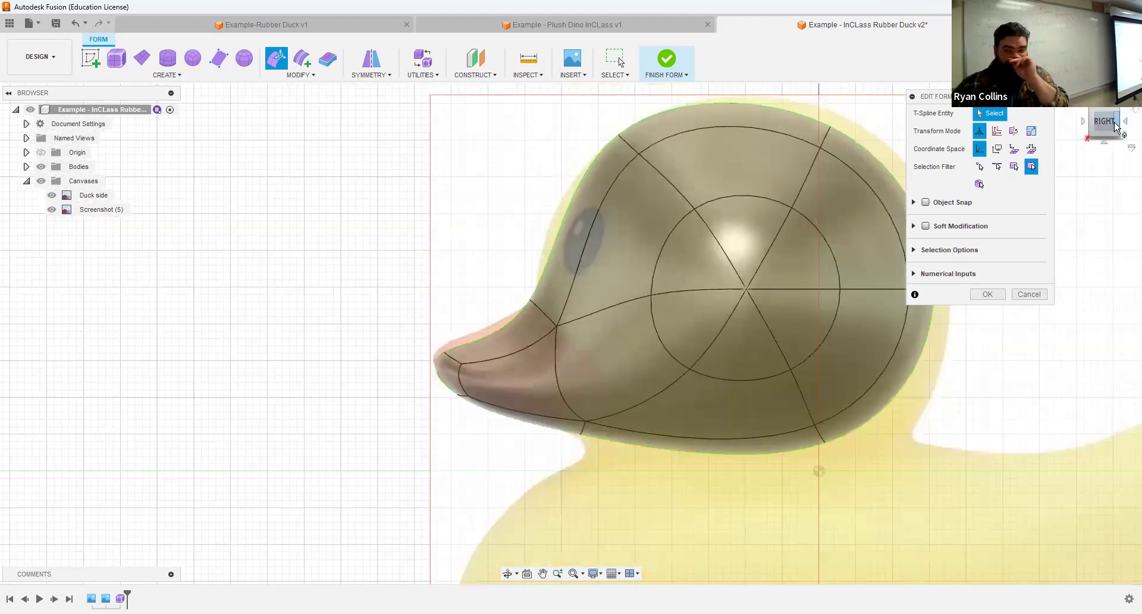
left_click_drag(1105, 132, 1116, 121)
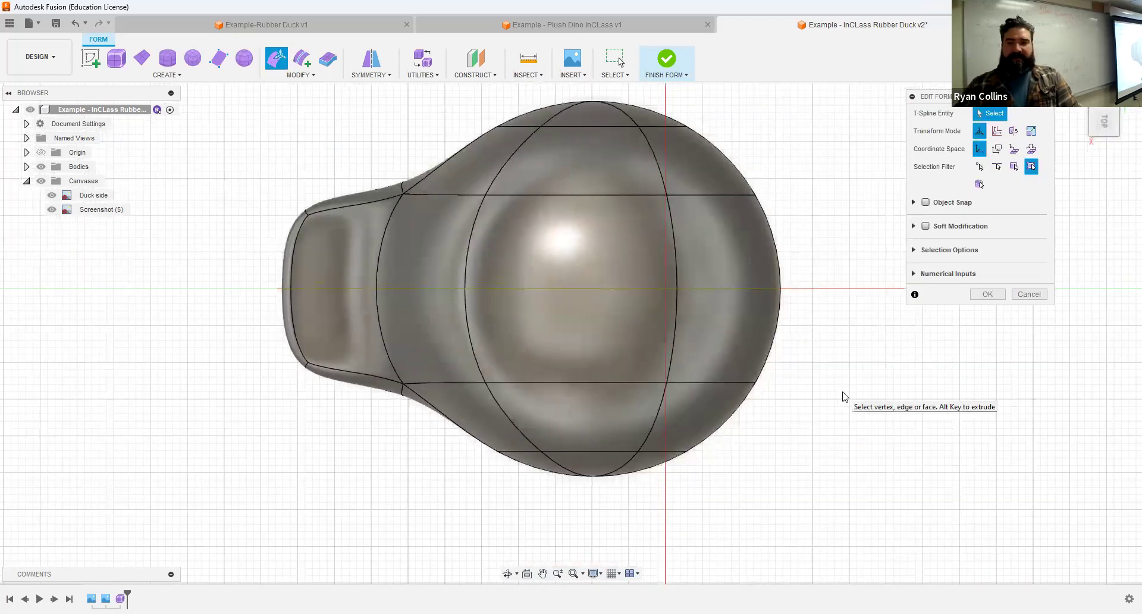
middle_click_drag(842, 395, 797, 357, "shift")
left_click(1098, 128)
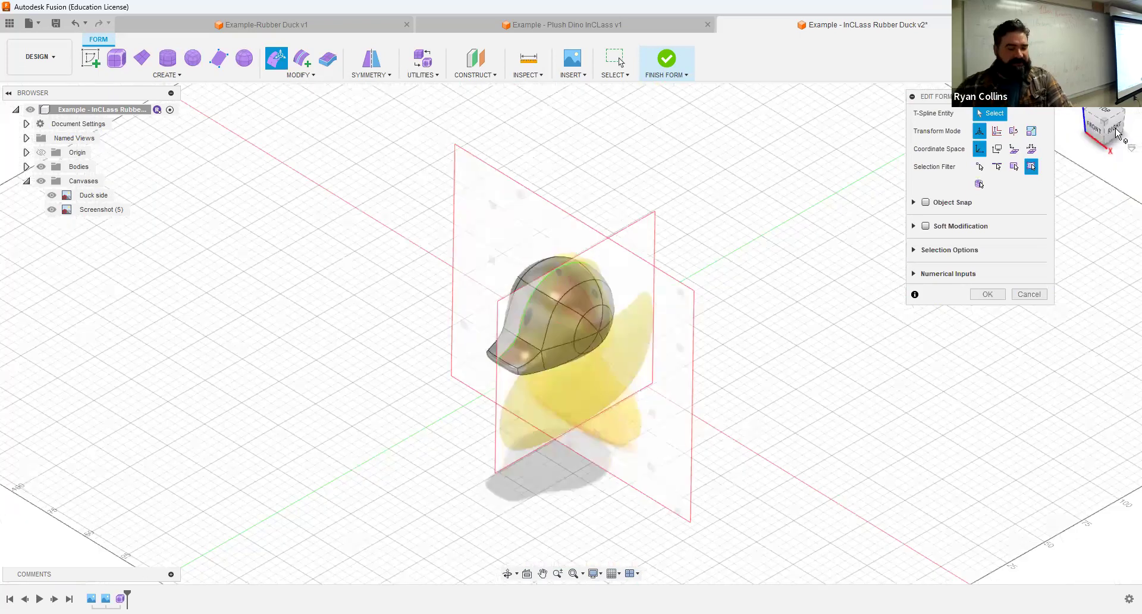
scroll(629, 324, "up", 3)
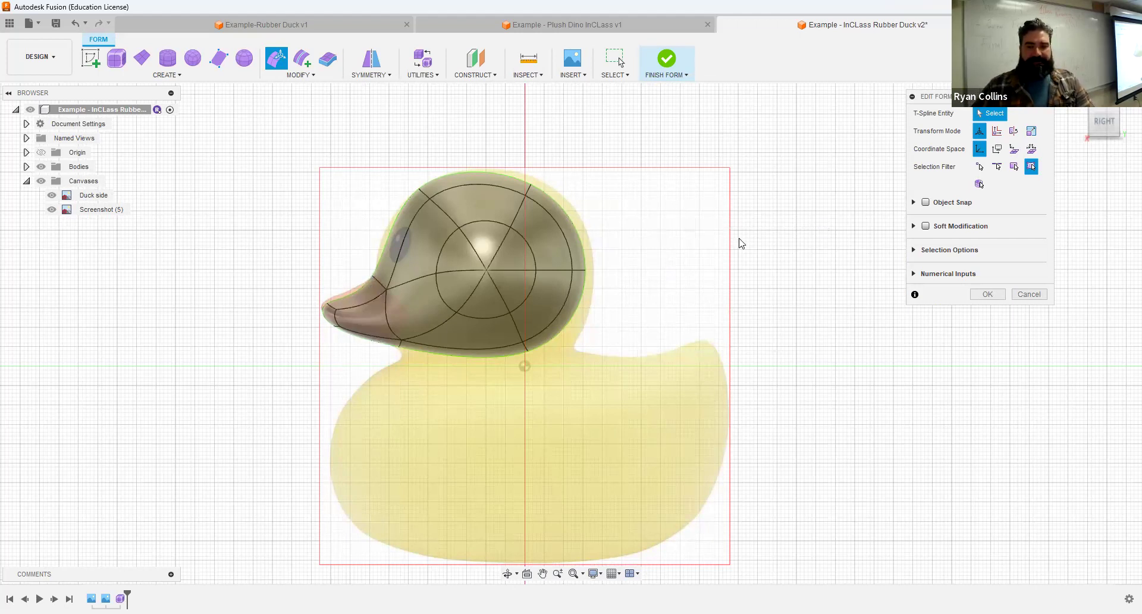
- Finish editing the head form and save the design with the version description "Head"
left_click(999, 294)
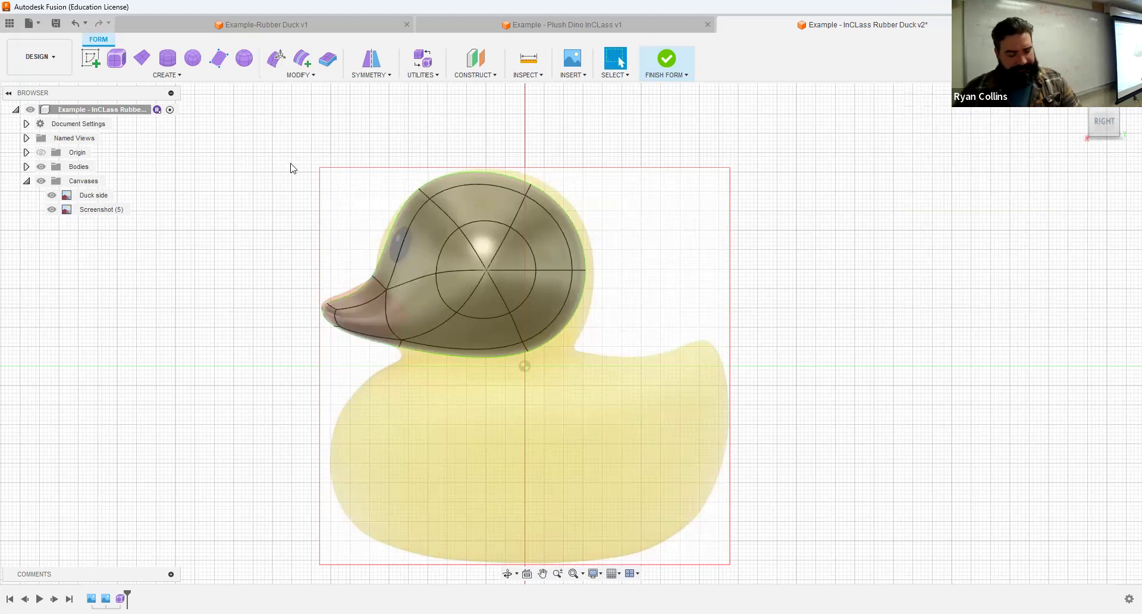
key("ctrl+s")
type("Head")
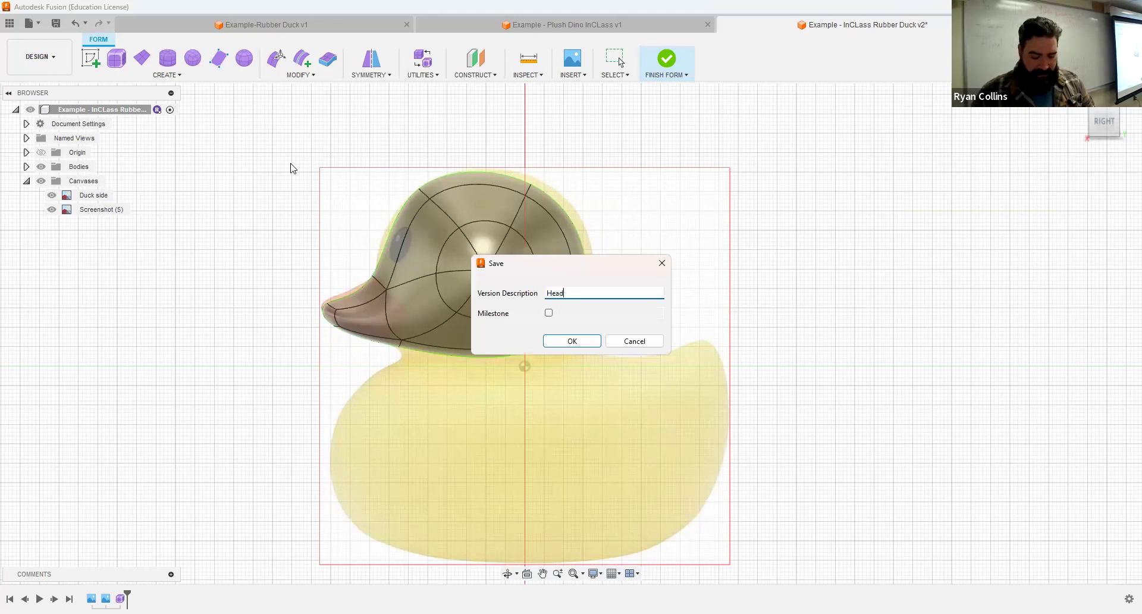
key("Return")
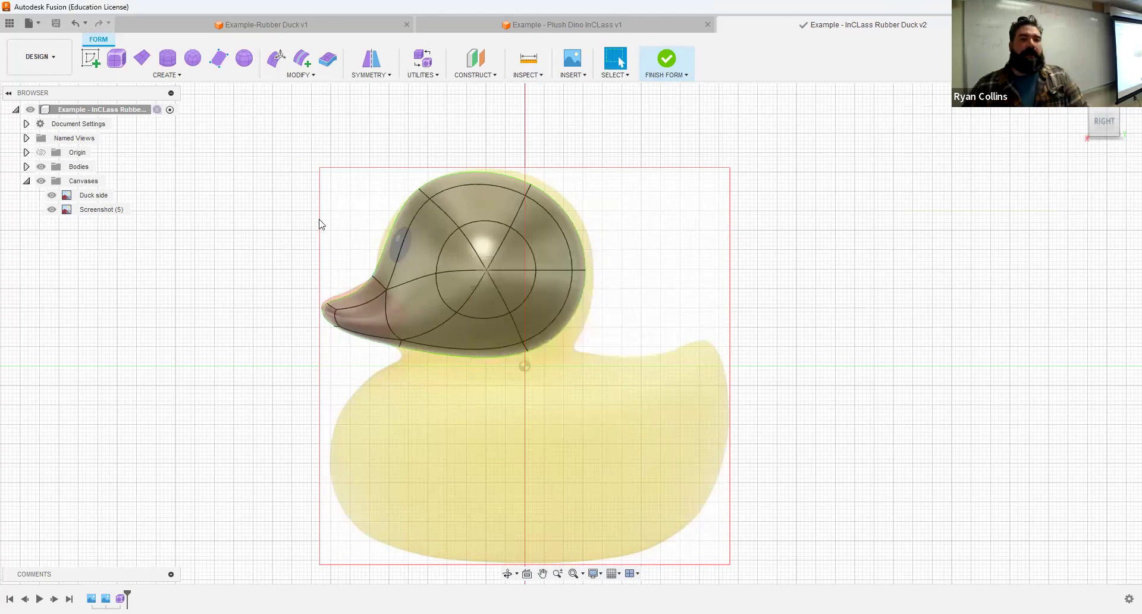
- Start a form box on the side plane with a 2-Point rectangle about 84 mm by 38 mm over the duck's body
middle_click_drag(237, 268, 270, 273, "shift")
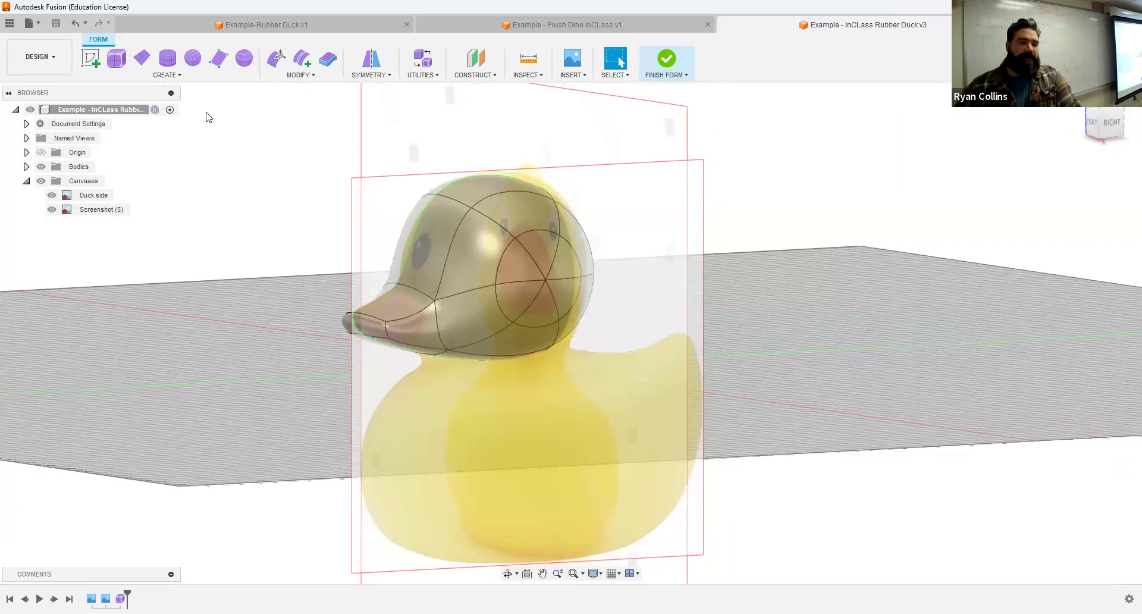
left_click(117, 58)
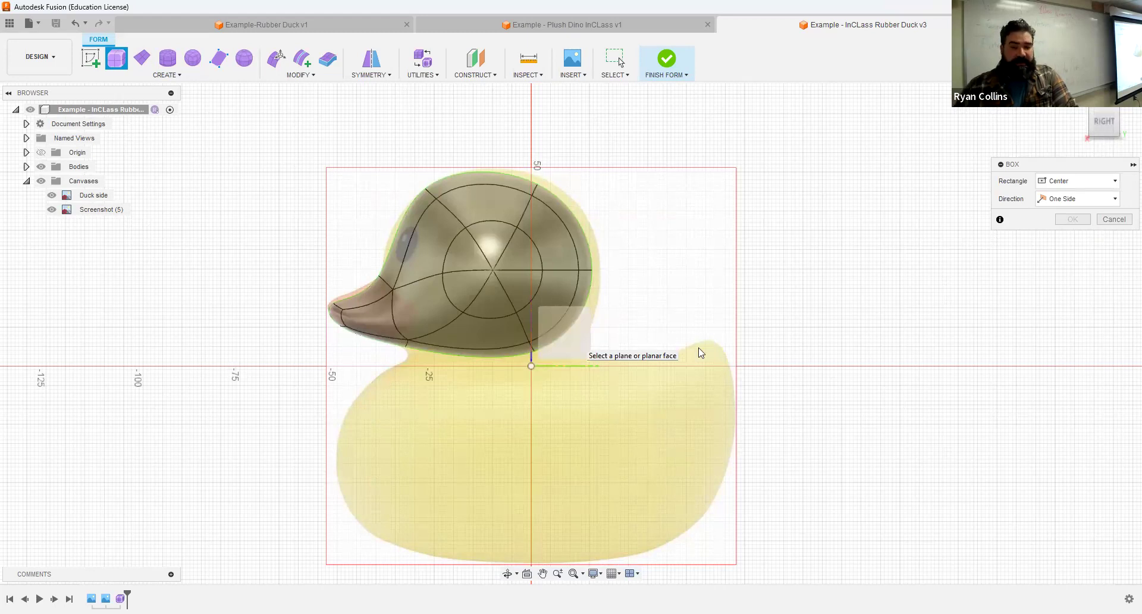
left_click(577, 436)
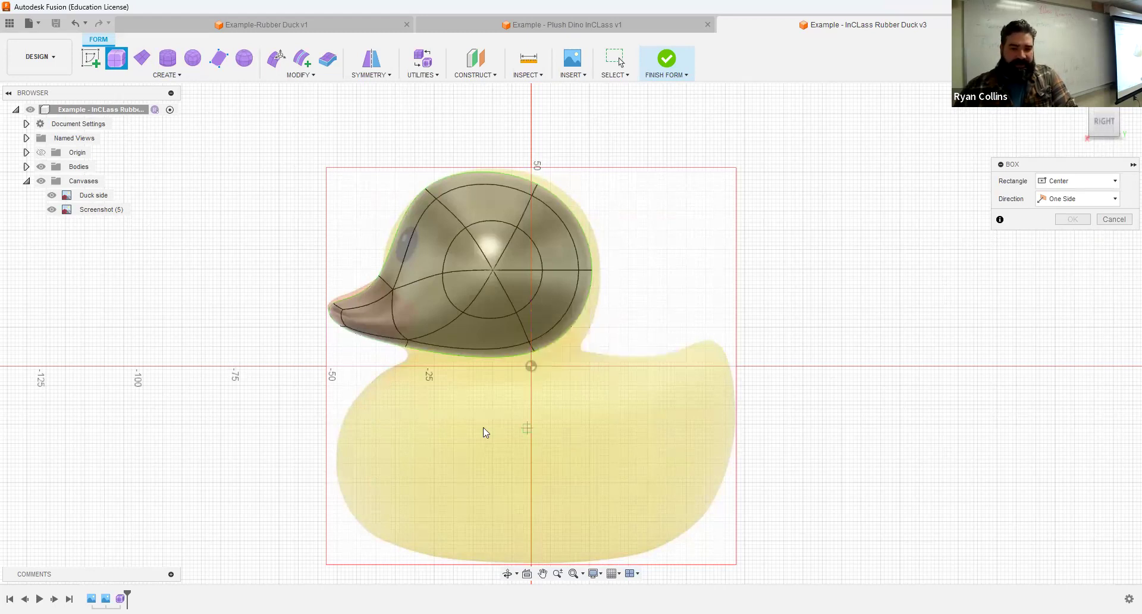
left_click(1094, 189)
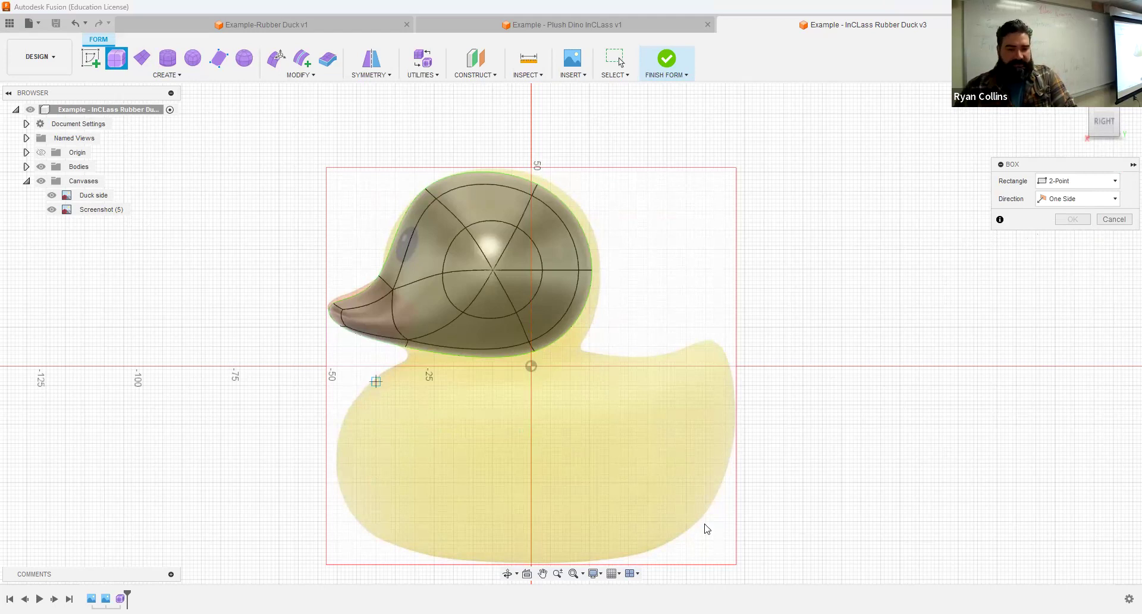
left_click(718, 513)
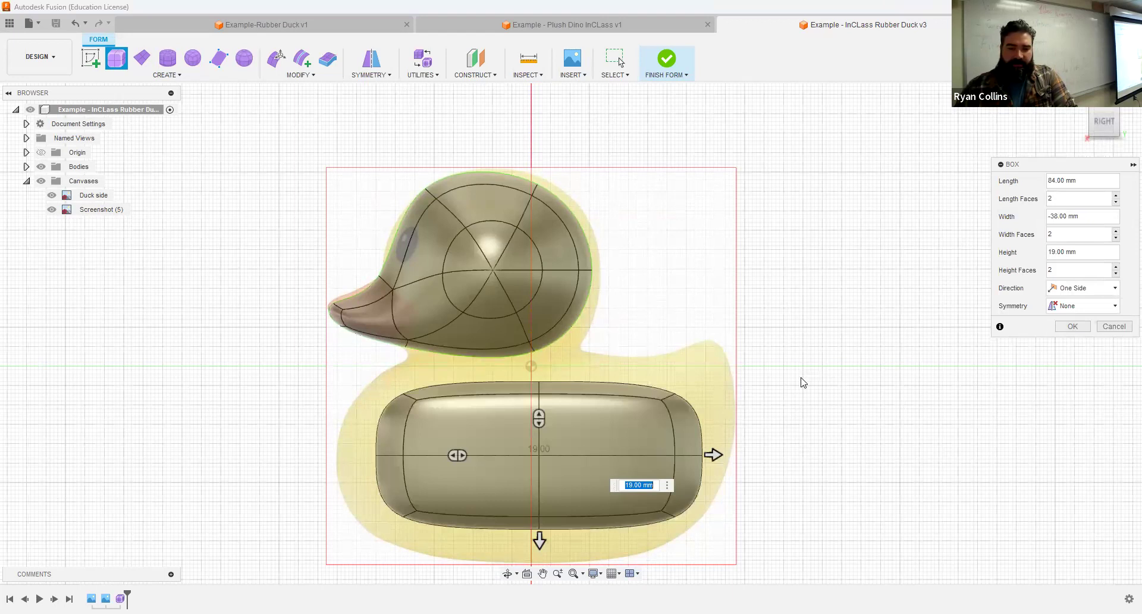
- Extend the body box's height to about 49 mm out from the side plane and make its direction Symmetric
middle_click_drag(790, 374, 804, 363, "shift")
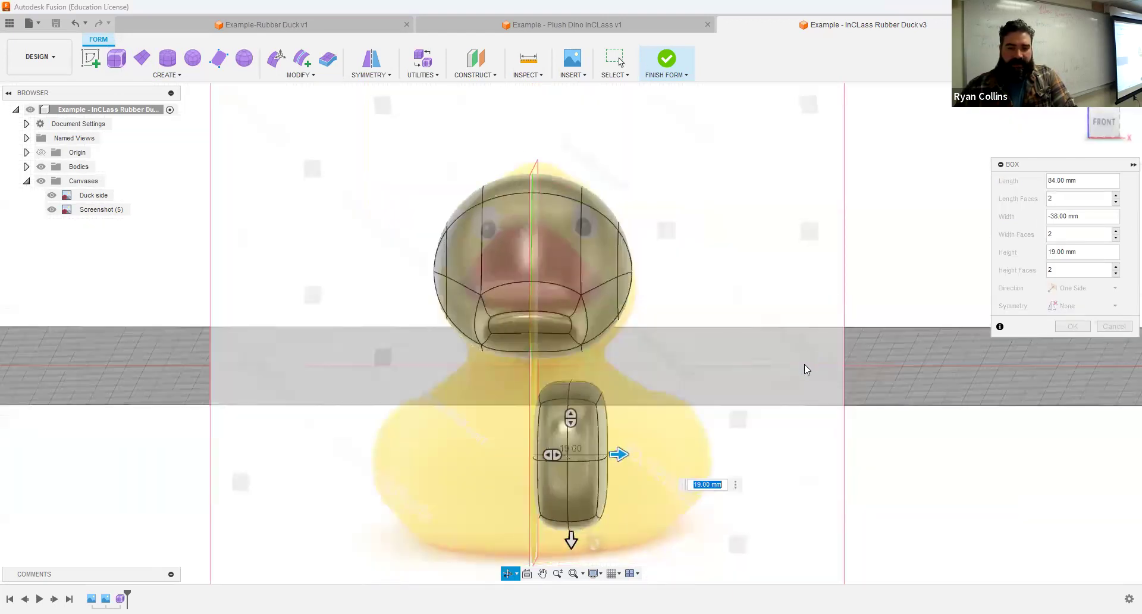
left_click_drag(721, 463, 738, 462)
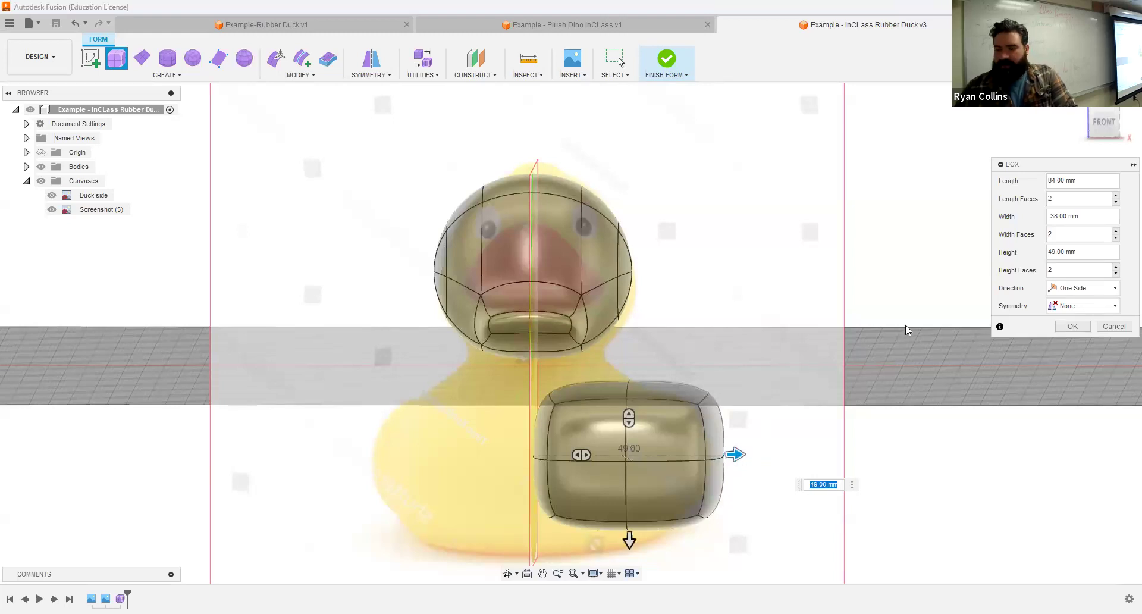
left_click(1087, 291)
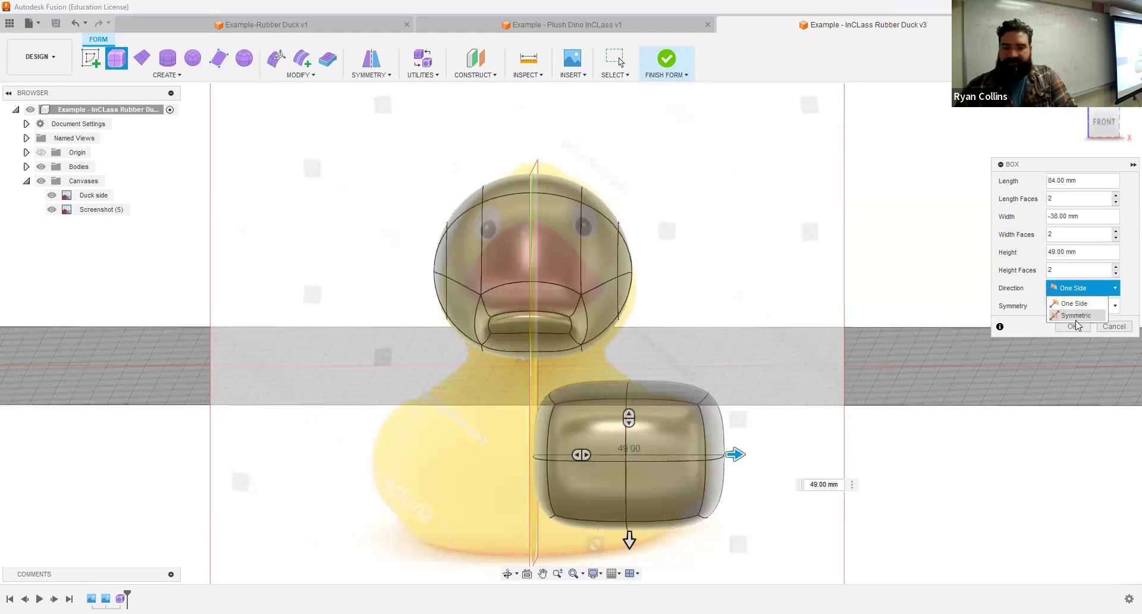
left_click(1076, 317)
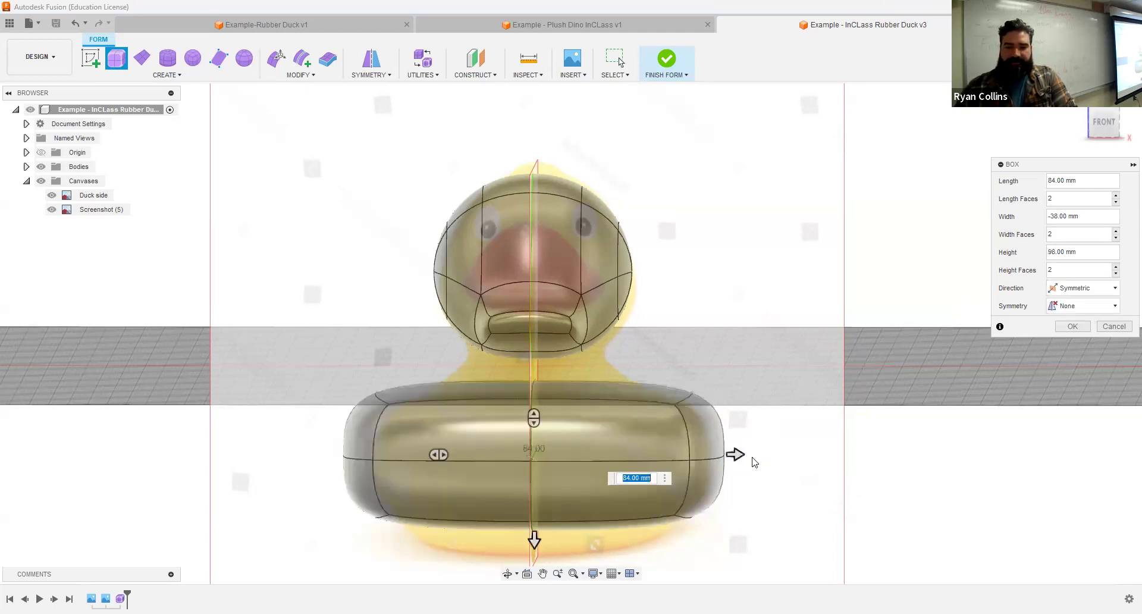
- Compare the box directions by switching to One Side and back to Symmetric
left_click(1091, 292)
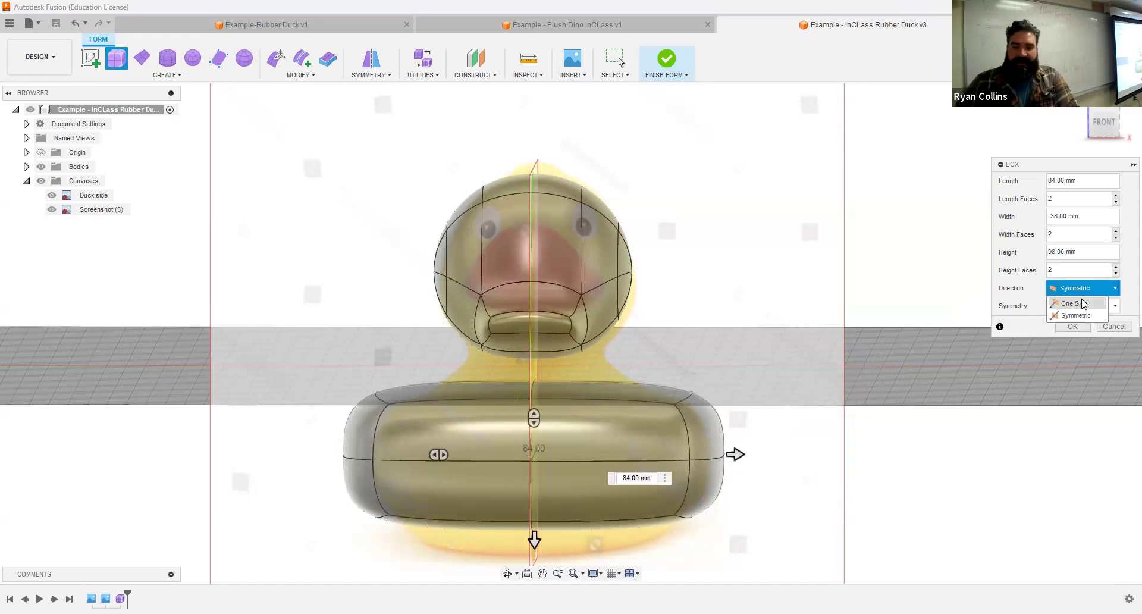
left_click(1075, 302)
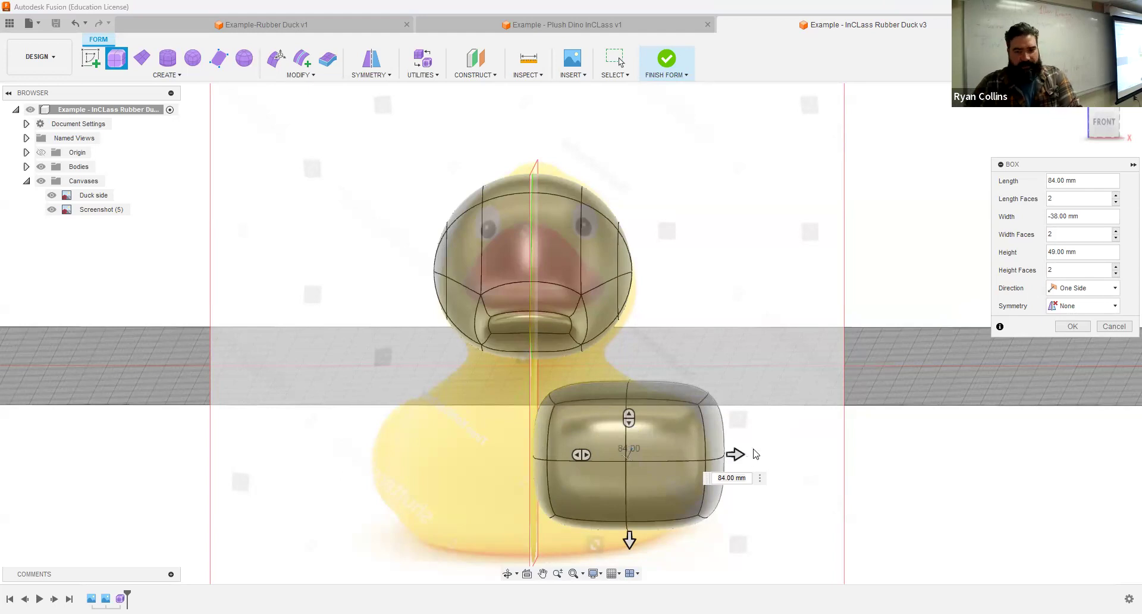
left_click(1073, 288)
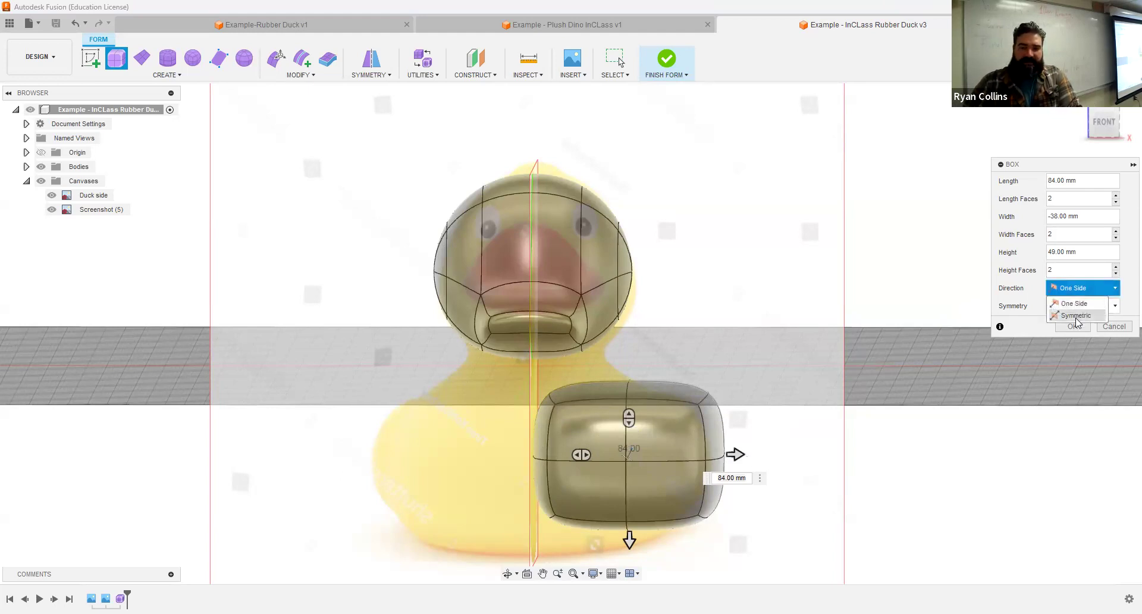
left_click(1076, 315)
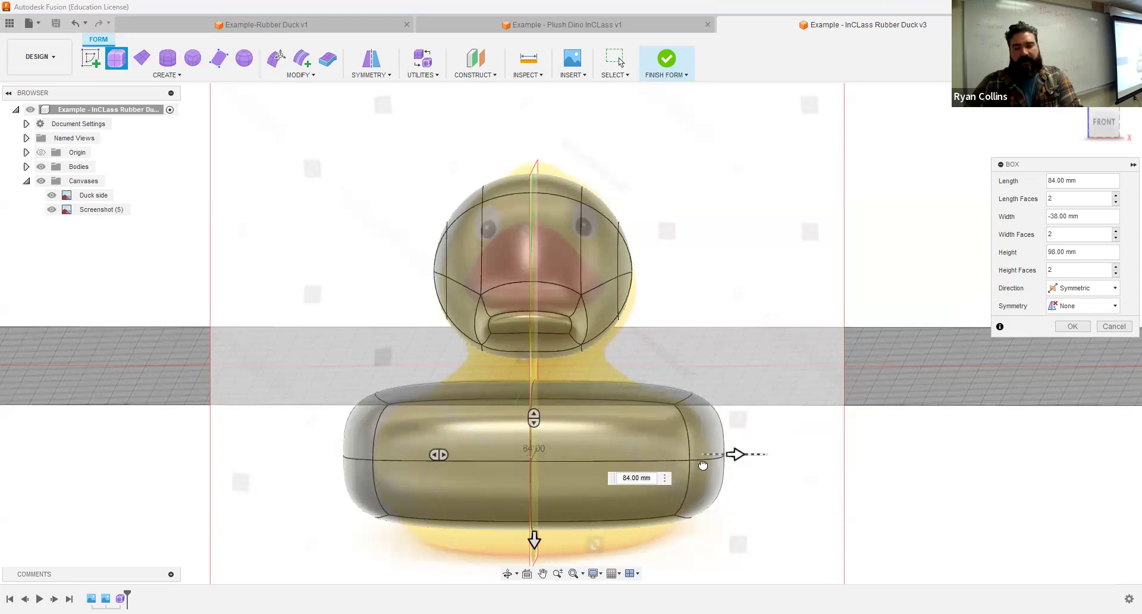
- Reduce the symmetric box's overall height to 84 mm and try adjusting its width face count in the side view
middle_click_drag(833, 387, 757, 402, "shift")
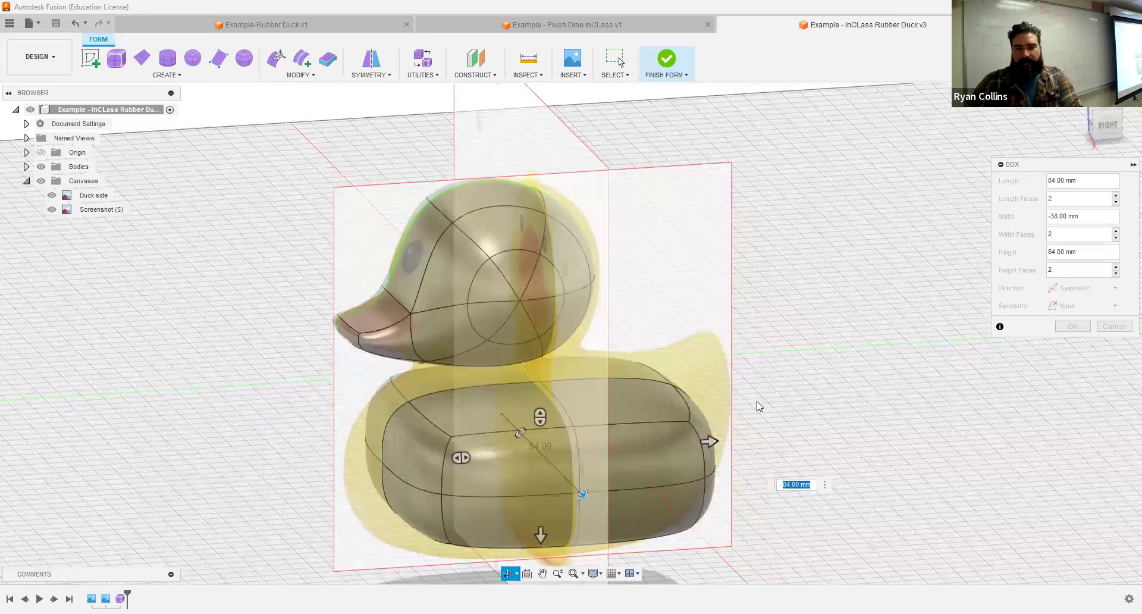
left_click(1071, 148)
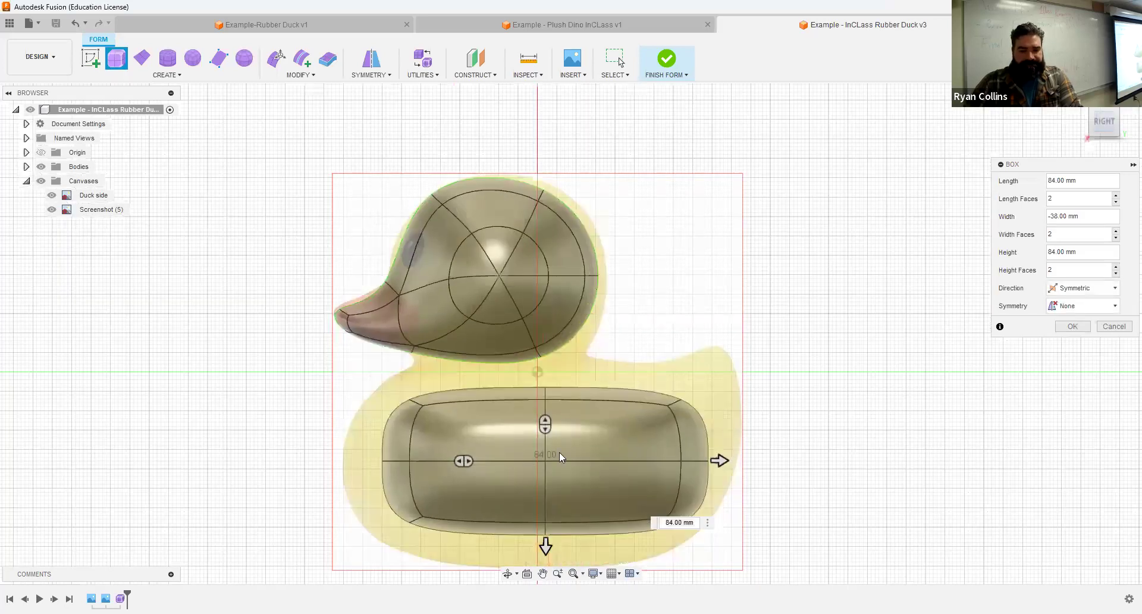
left_click_drag(545, 423, 546, 395)
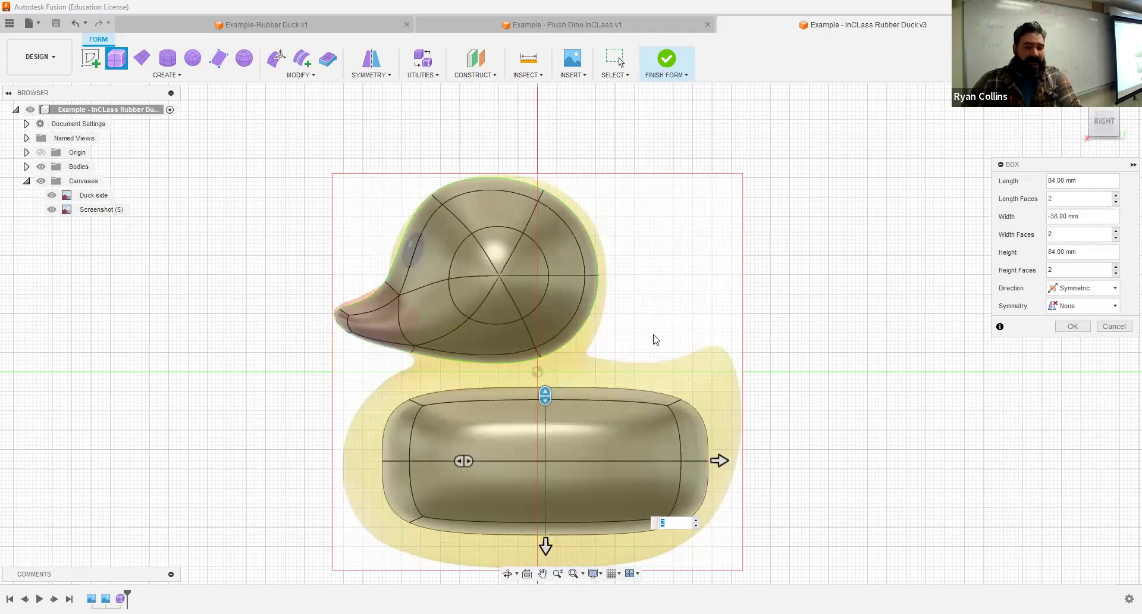
mouse_move(715, 346)
middle_mouse_down("shift")
mouse_move(744, 326)
mouse_move(716, 348)
middle_mouse_up("shift")
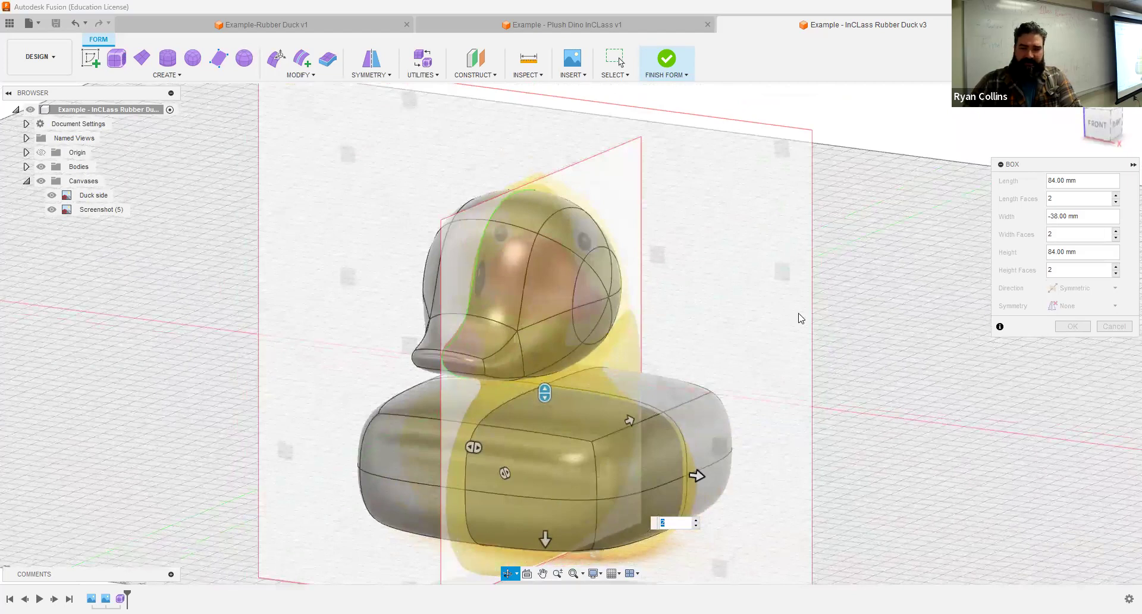
- Narrow the symmetric body box to a height of 64 mm against the front canvas
left_click(1098, 126)
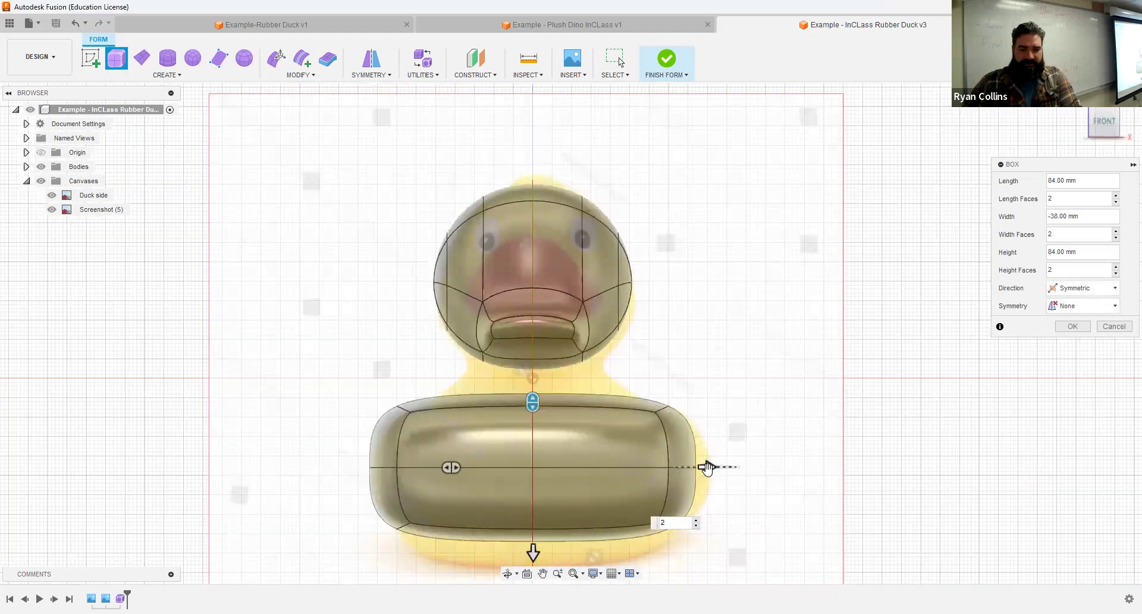
left_click_drag(651, 471, 718, 441)
middle_click_drag(799, 437, 758, 356)
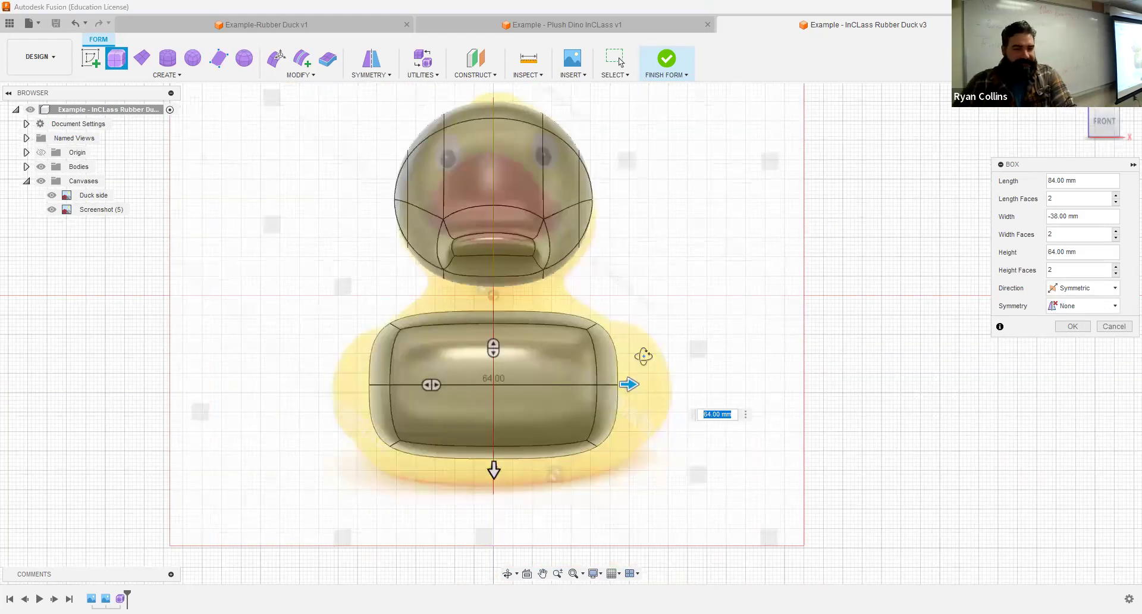
middle_click_drag(643, 351, 635, 351, "shift")
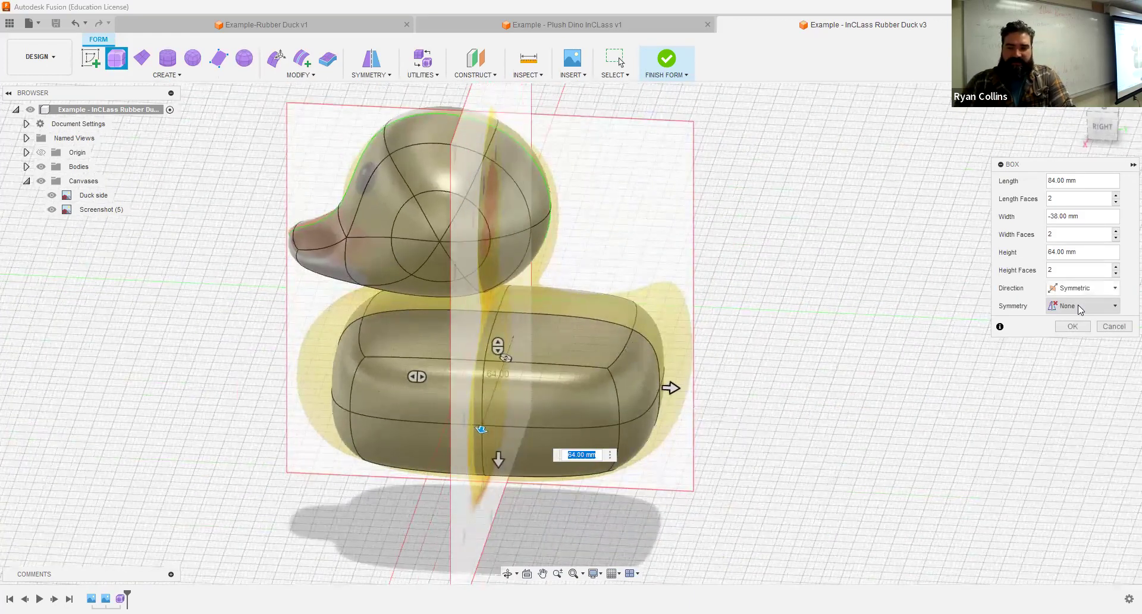
- Set the body box's symmetry to Mirror, try Height Symmetry on it, and create the box with that option off
left_click(1078, 307)
left_click(1071, 334)
left_click(1064, 360)
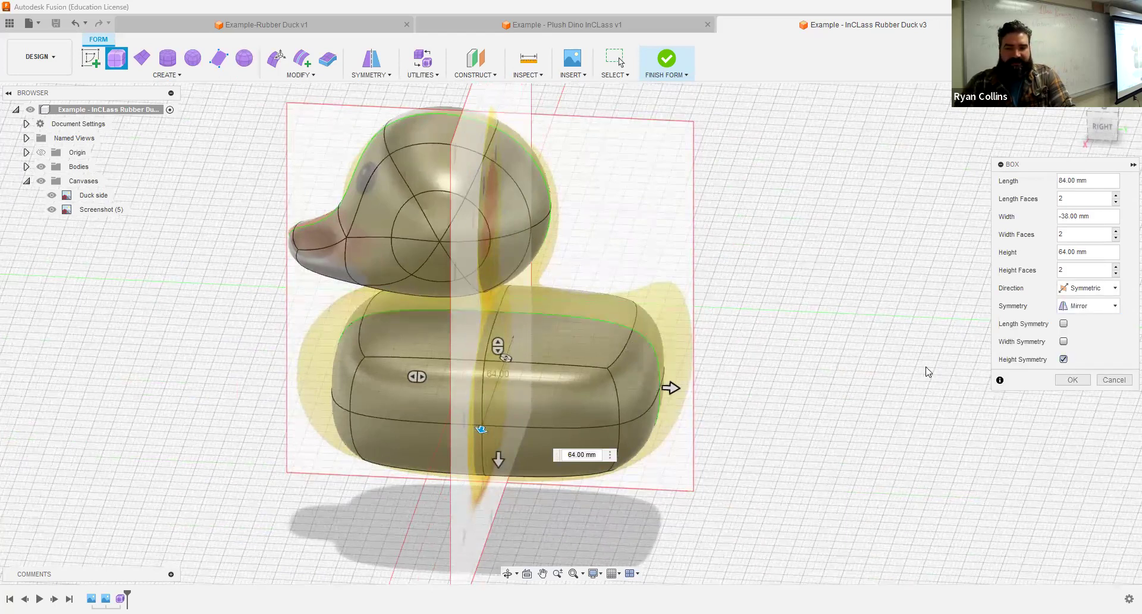
middle_click_drag(848, 370, 847, 357, "shift")
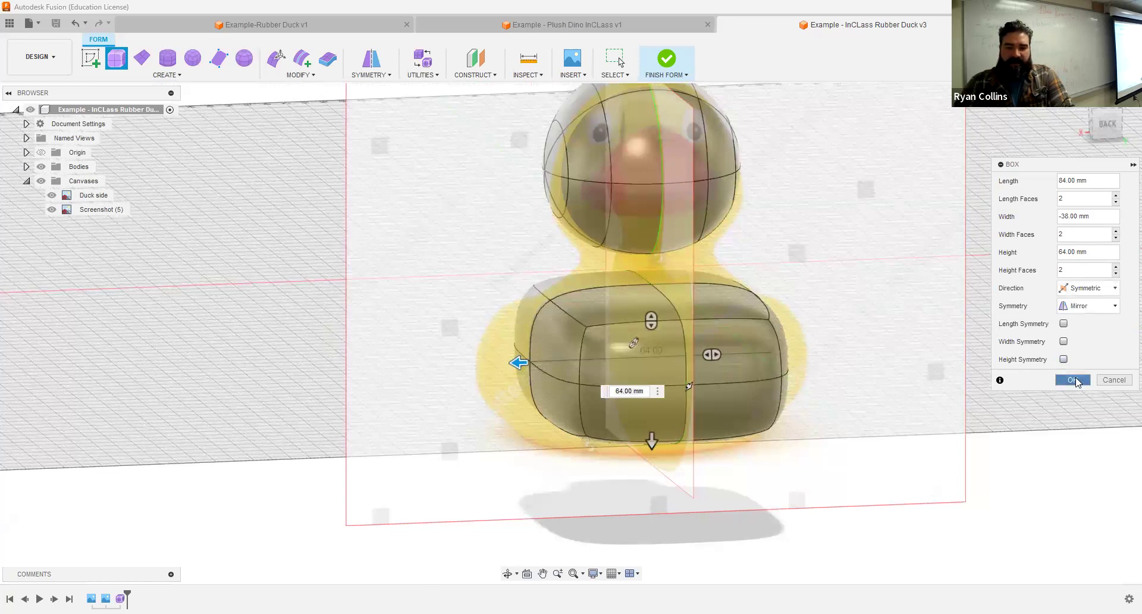
left_click(1072, 379)
middle_click_drag(400, 311, 725, 328, "shift")
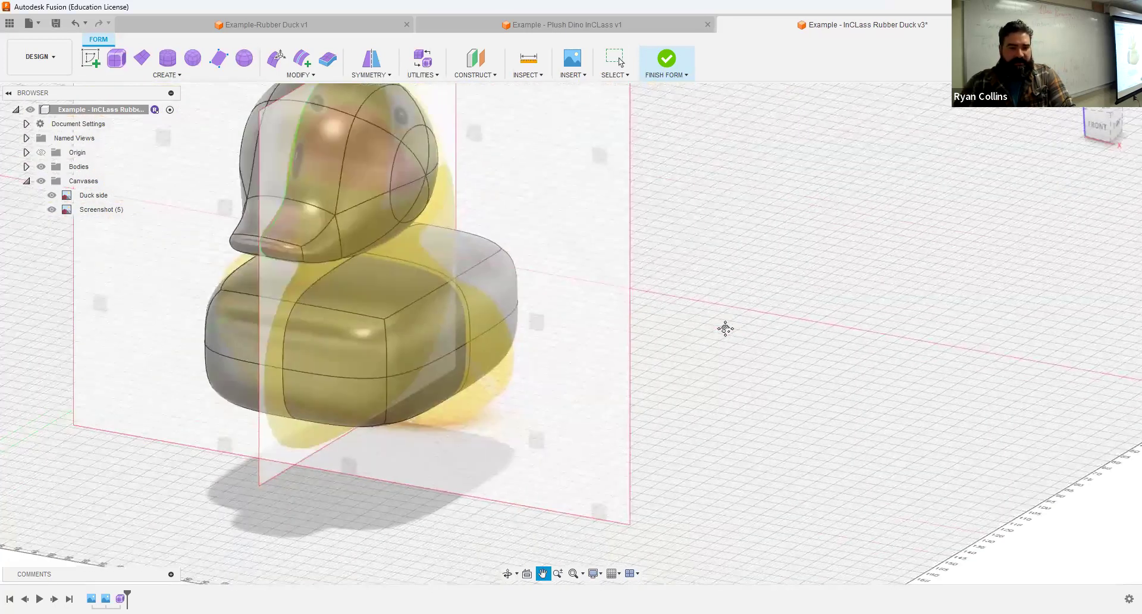
- Hide the canvases and apply an internal mirror to the body box by pairing the matching upper faces on its opposite sides
left_click(370, 60)
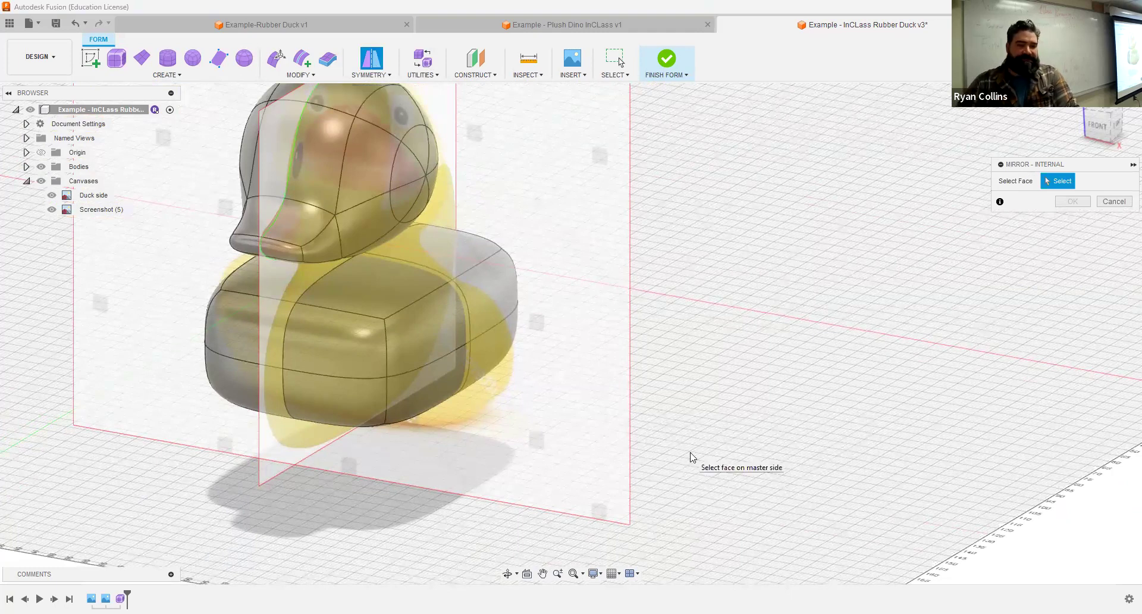
left_click(424, 324)
left_click(360, 333)
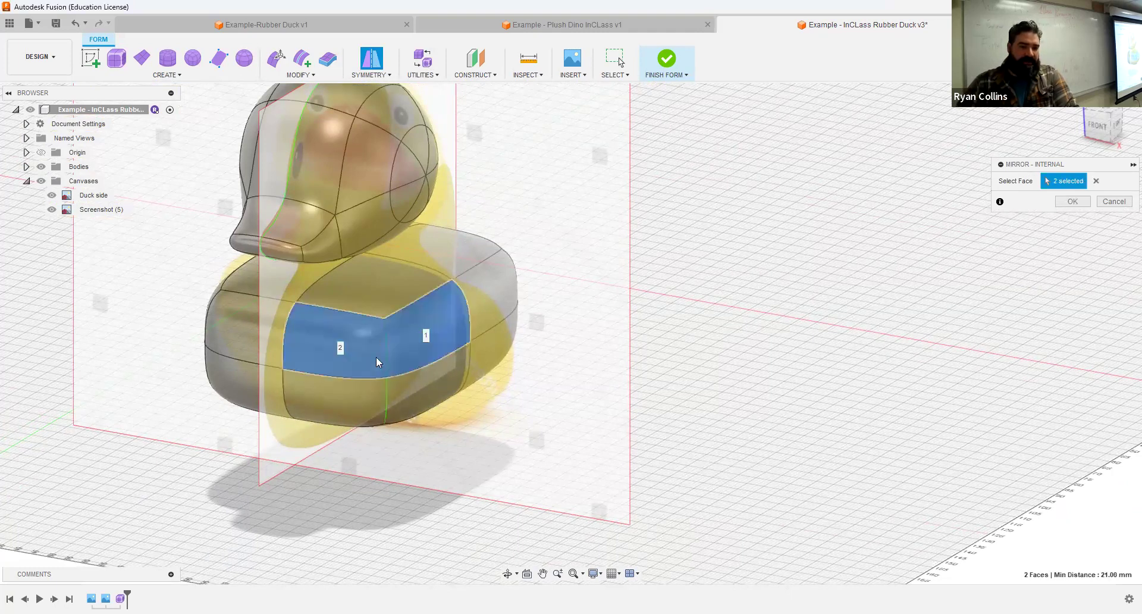
left_click(1096, 181)
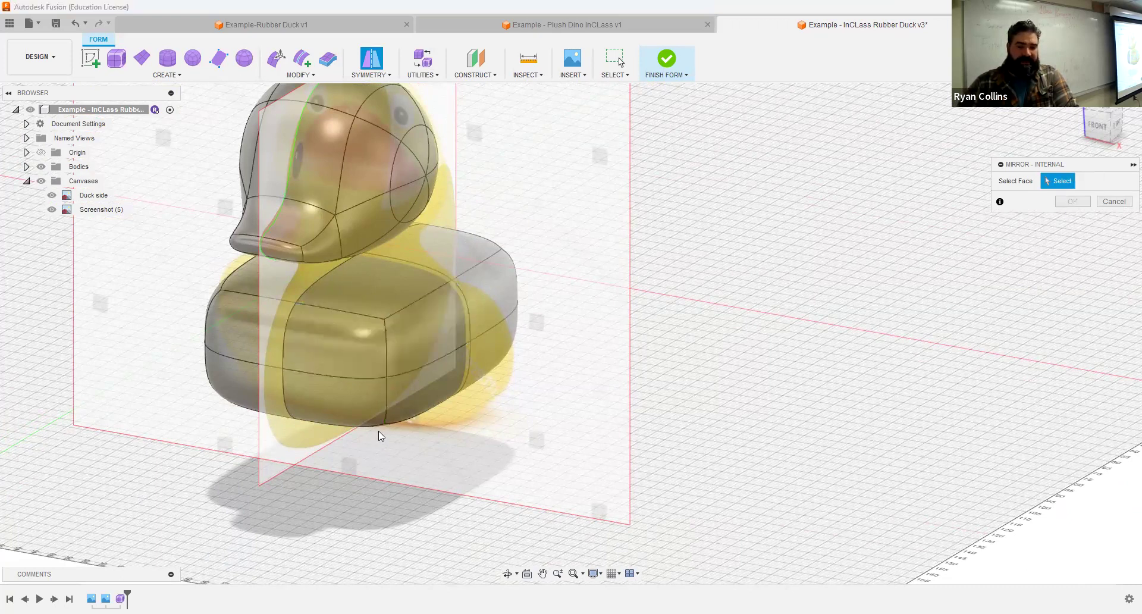
left_click(398, 376)
middle_click_drag(398, 376, 159, 360, "shift")
left_click(144, 347)
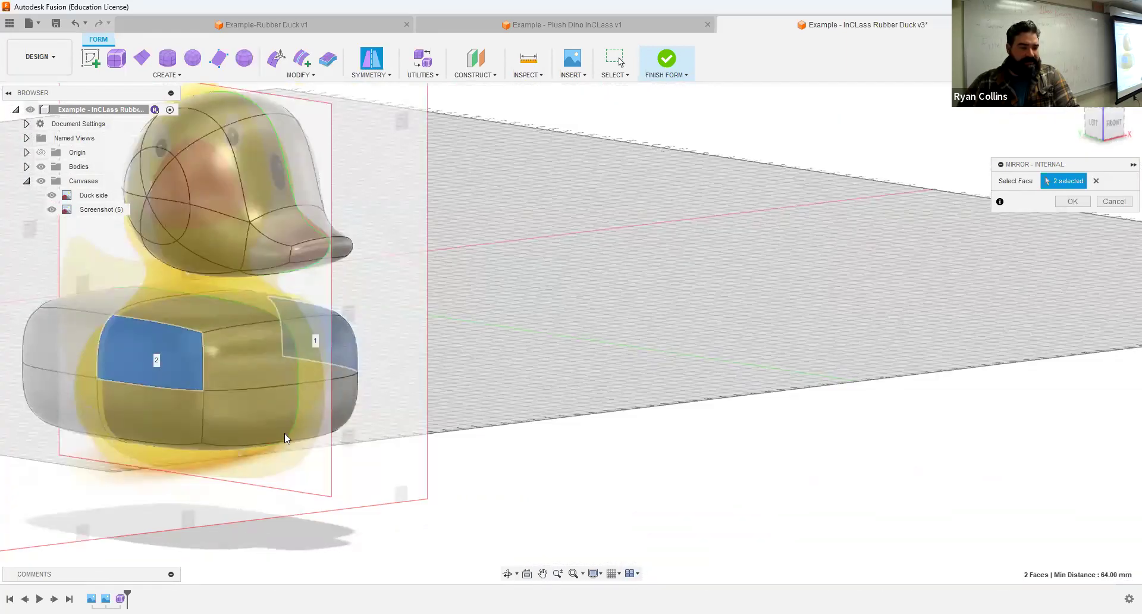
scroll(285, 432, "up", 4)
middle_click_drag(444, 362, 630, 352)
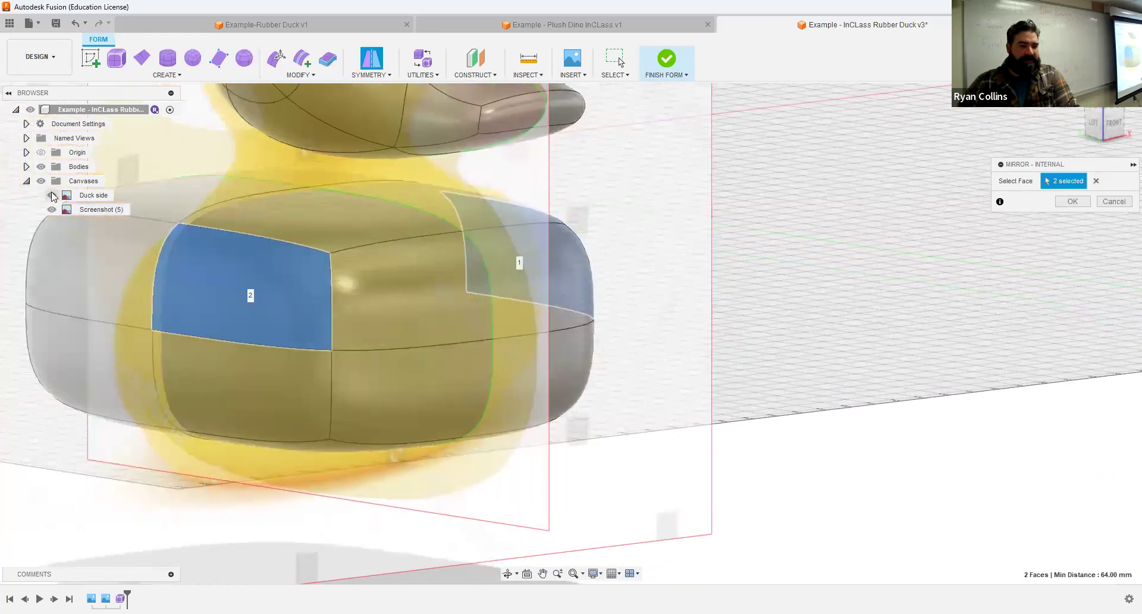
left_click(40, 180)
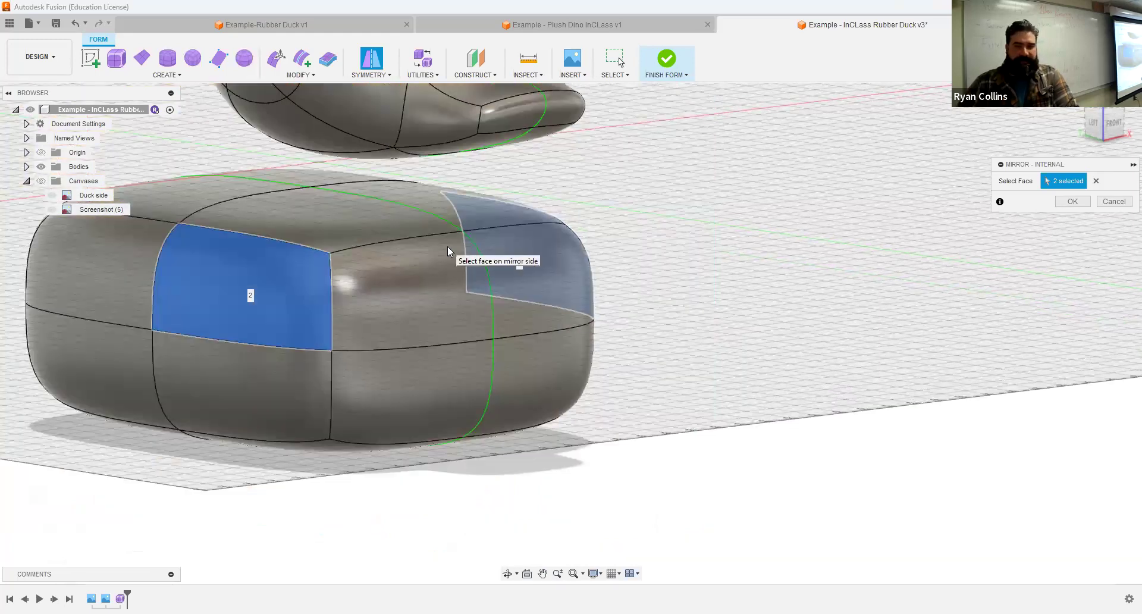
key("Return")
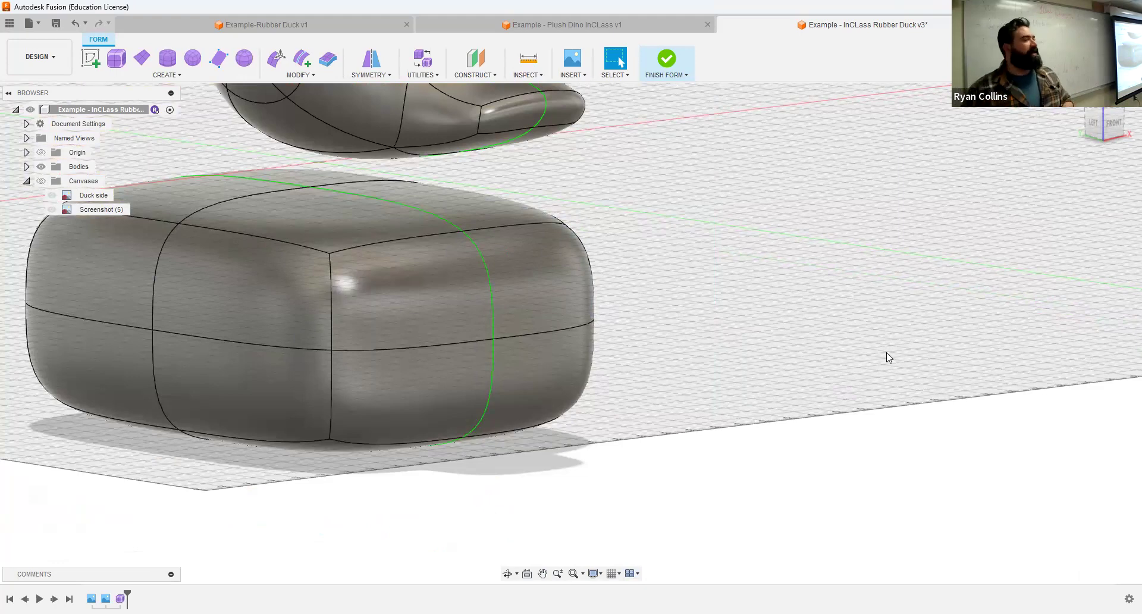
- Inspect the mirrored head and body from another angle and show both duck canvases again
middle_click(887, 352)
middle_click(887, 352)
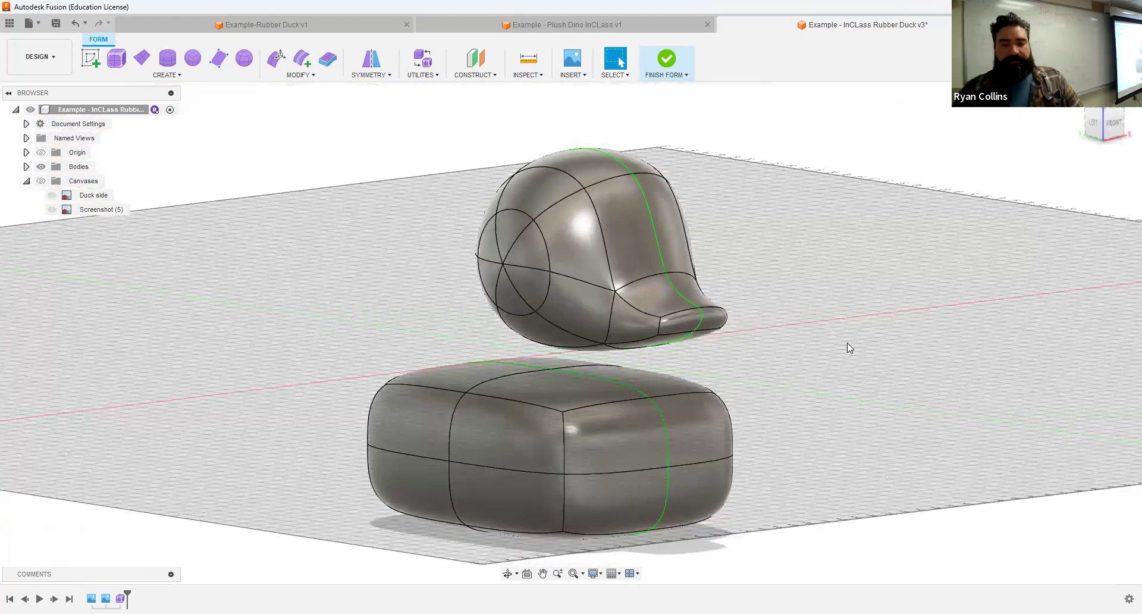
middle_click_drag(854, 332, 760, 334, "shift")
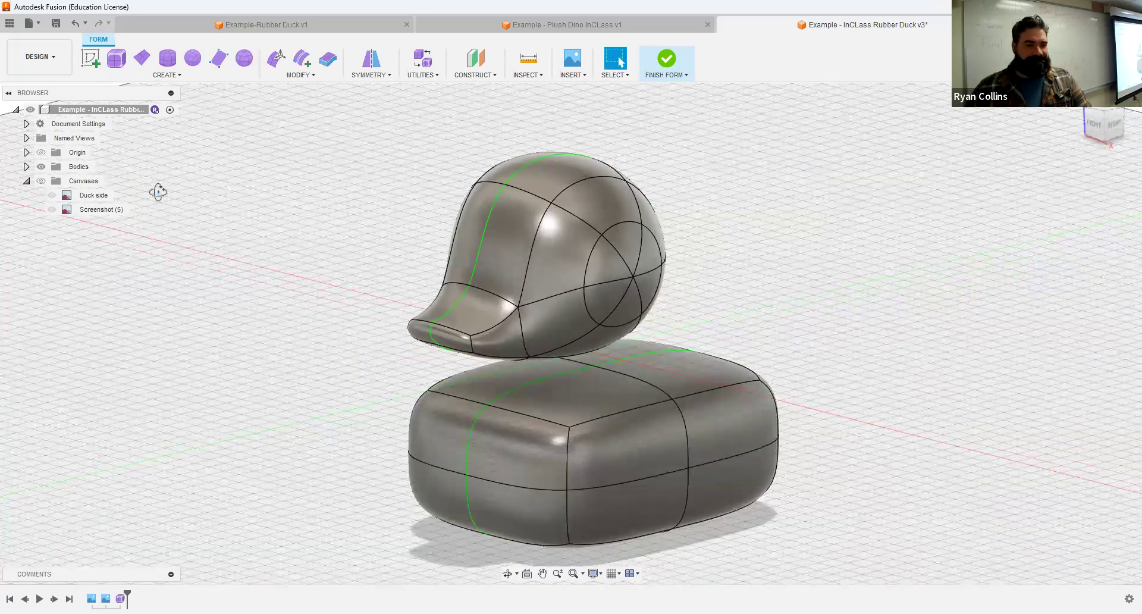
left_click(51, 195)
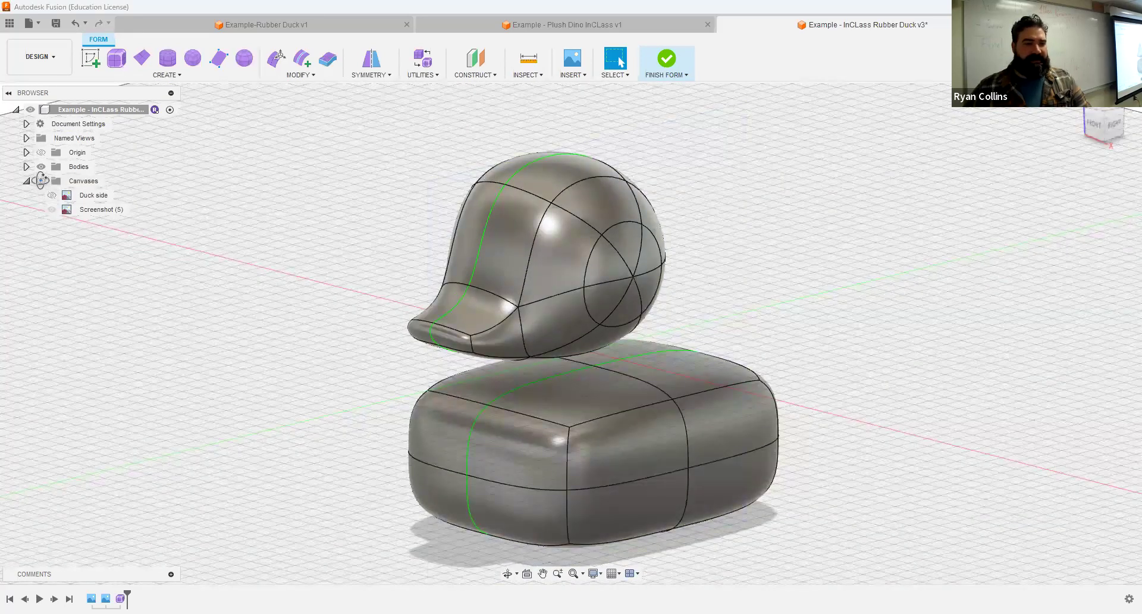
left_click(41, 181)
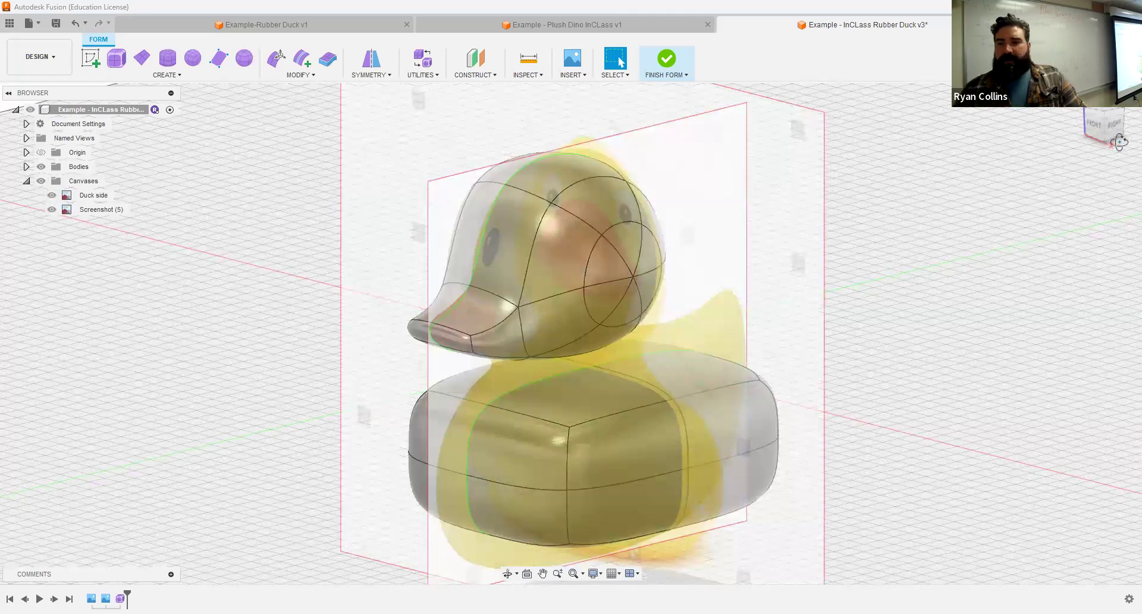
- Using Edit Form with the face filter in the side view, move the body's four bottom faces about 7.3 mm down and 4 mm forward
left_click(1116, 127)
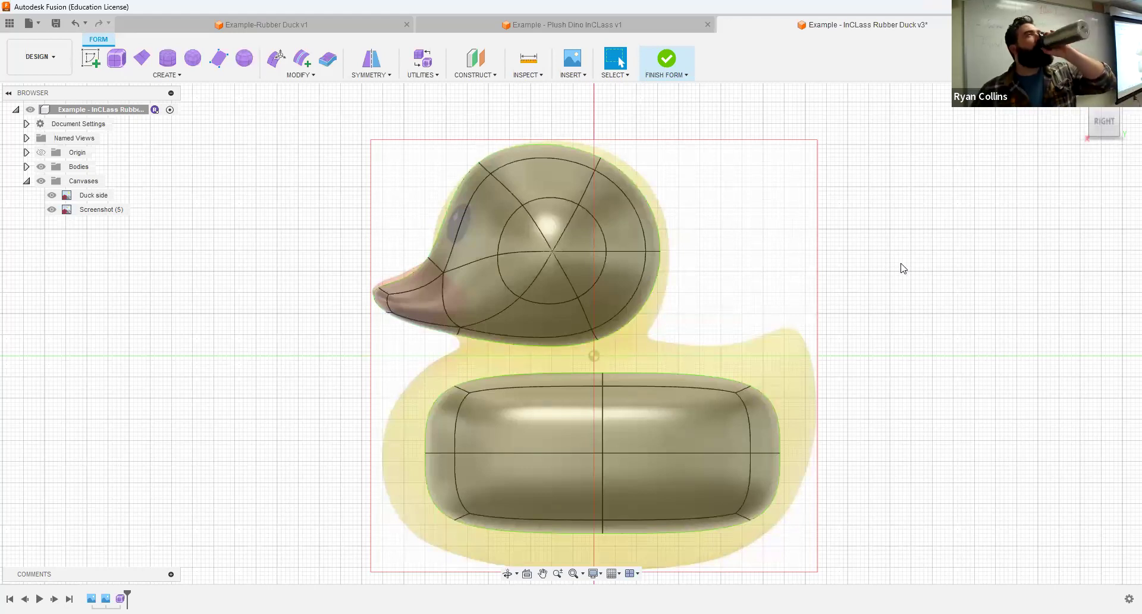
middle_click_drag(902, 268, 867, 204)
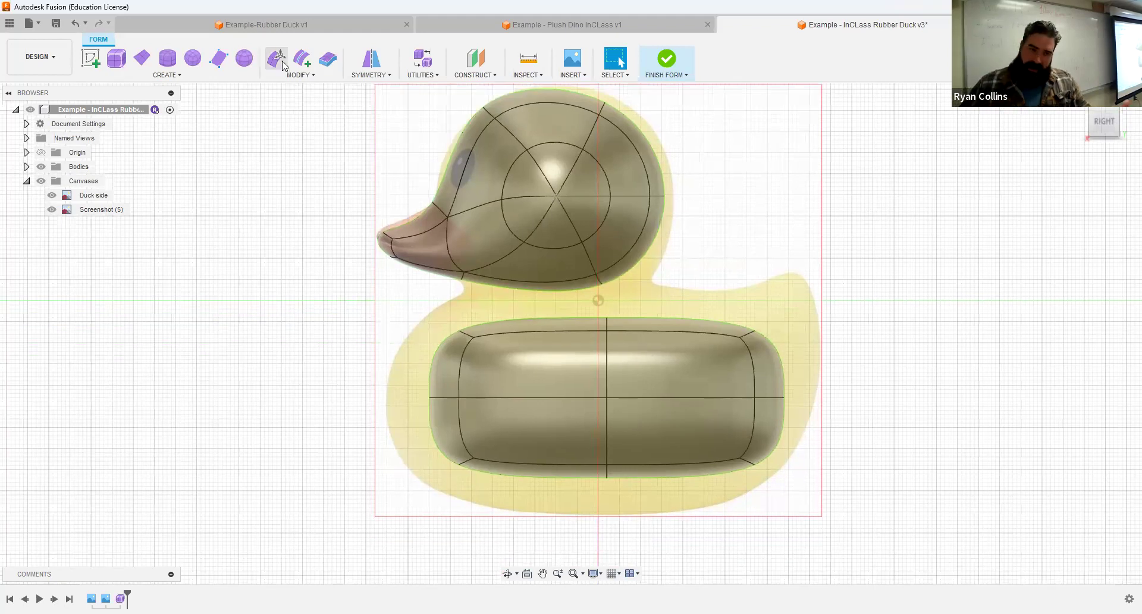
left_click(278, 59)
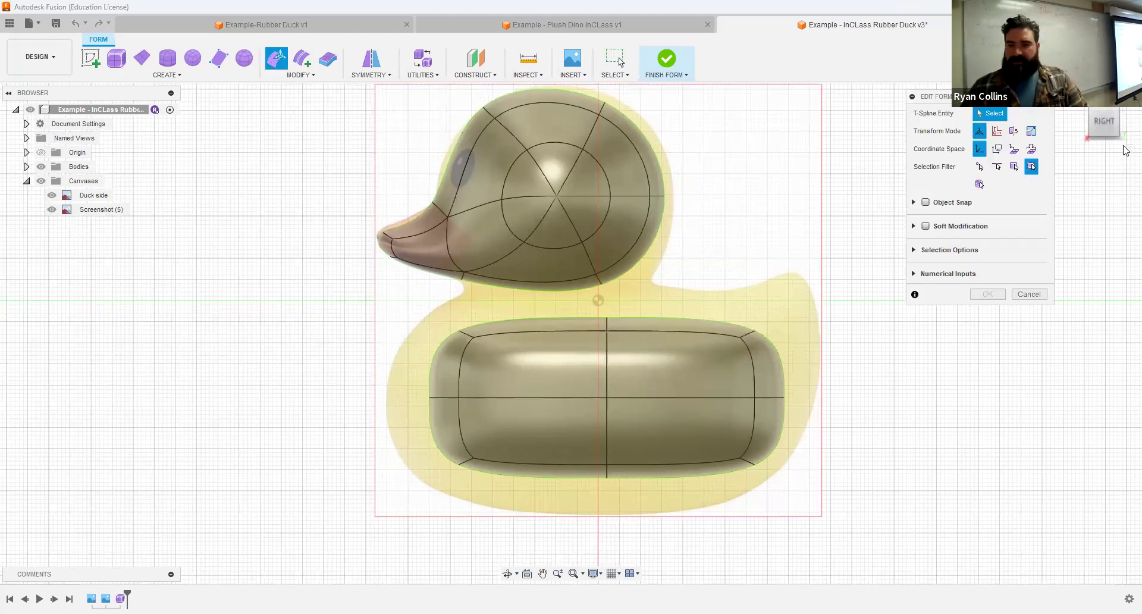
left_click(1015, 168)
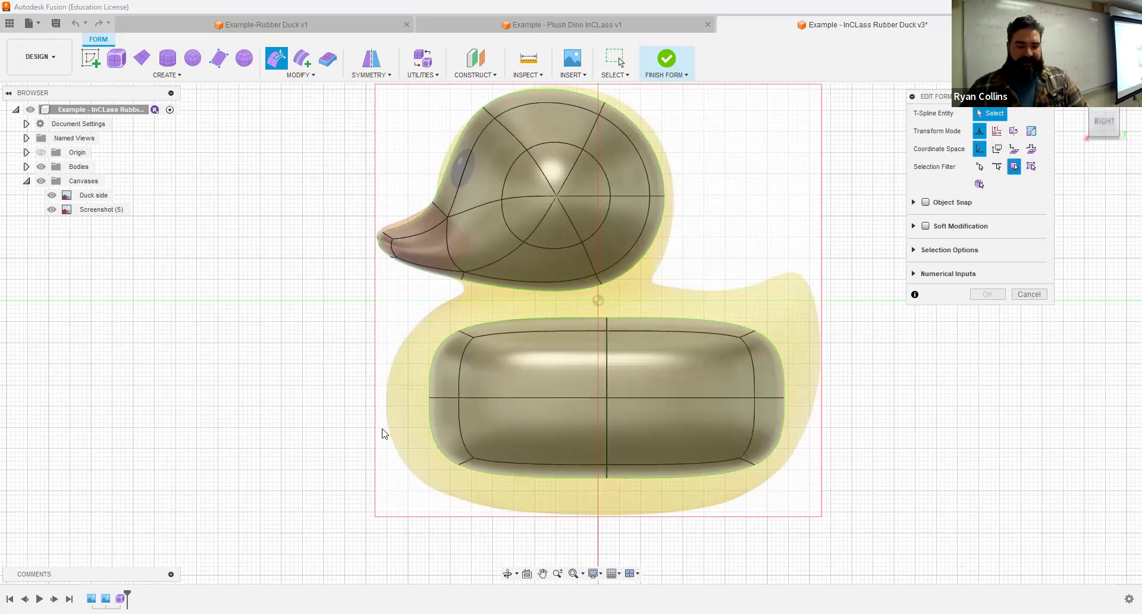
left_click_drag(384, 434, 841, 546)
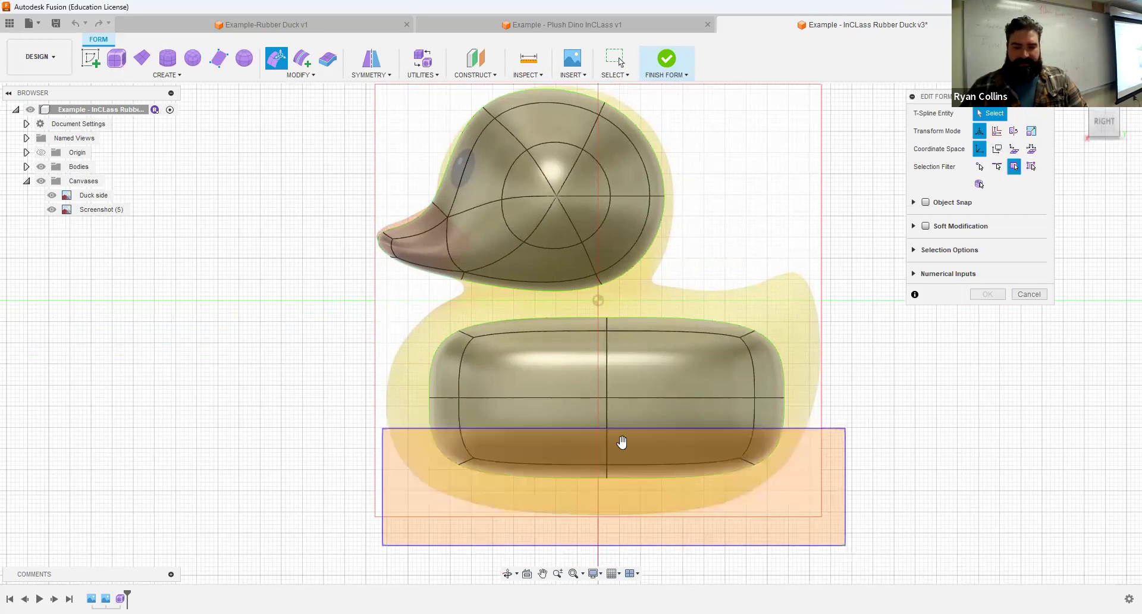
left_click_drag(620, 447, 603, 479)
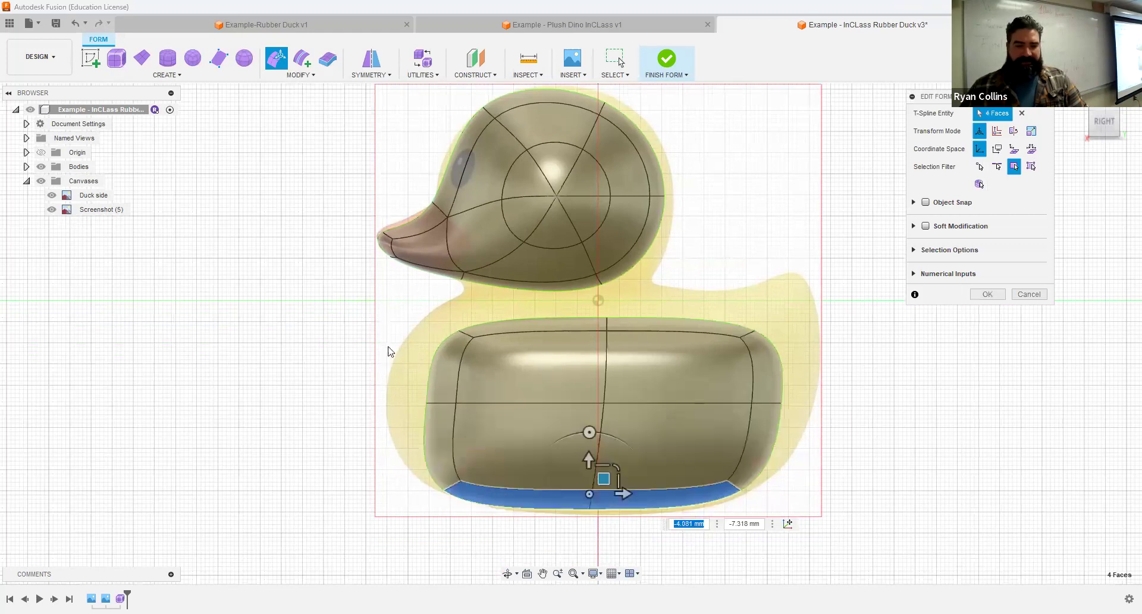
- Move the body's four front faces about 6.3 mm forward and 2.8 mm up, and rotate them 5 degrees
left_click(441, 312)
left_click_drag(400, 466, 443, 379)
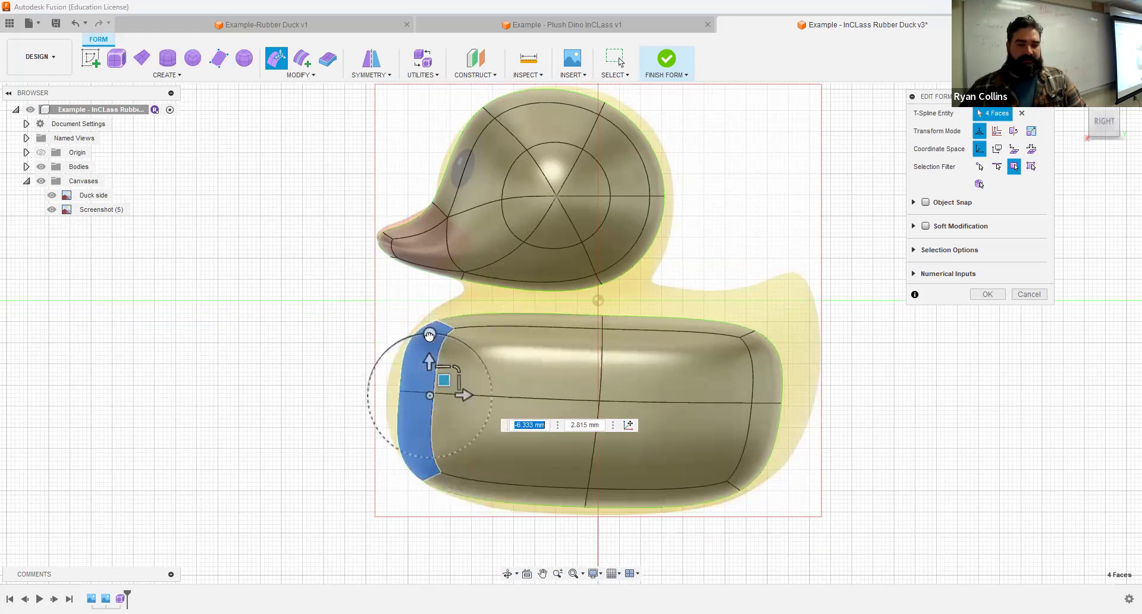
left_click_drag(429, 334, 424, 335)
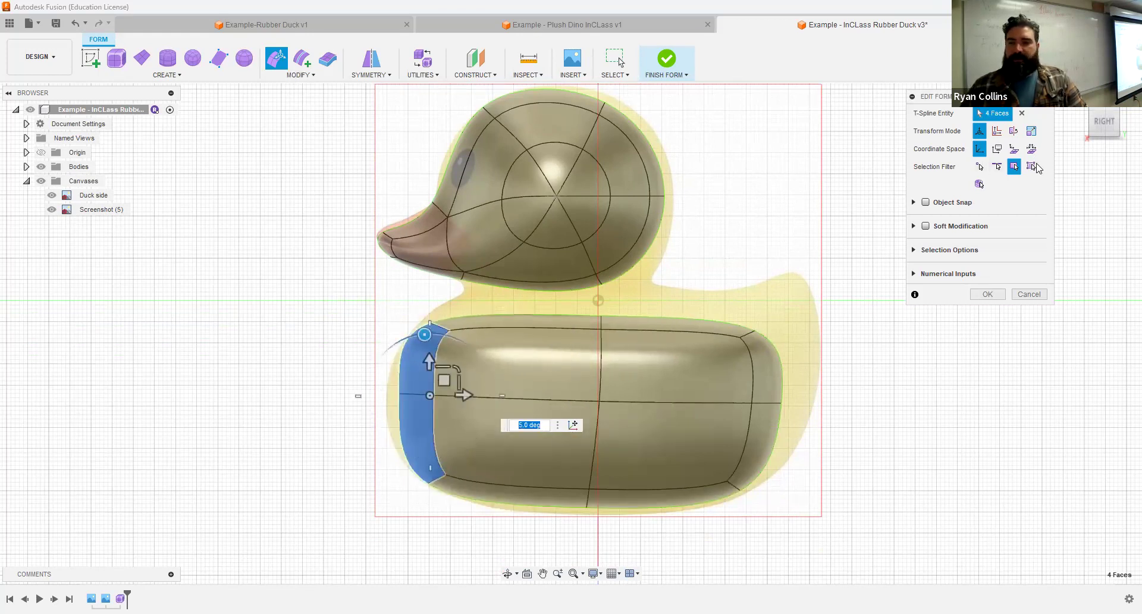
- Switch the selection filter to all entities and pull the body's middle front edge about 5.5 mm forward to the duck's chest outline
left_click(1032, 167)
left_click(390, 395)
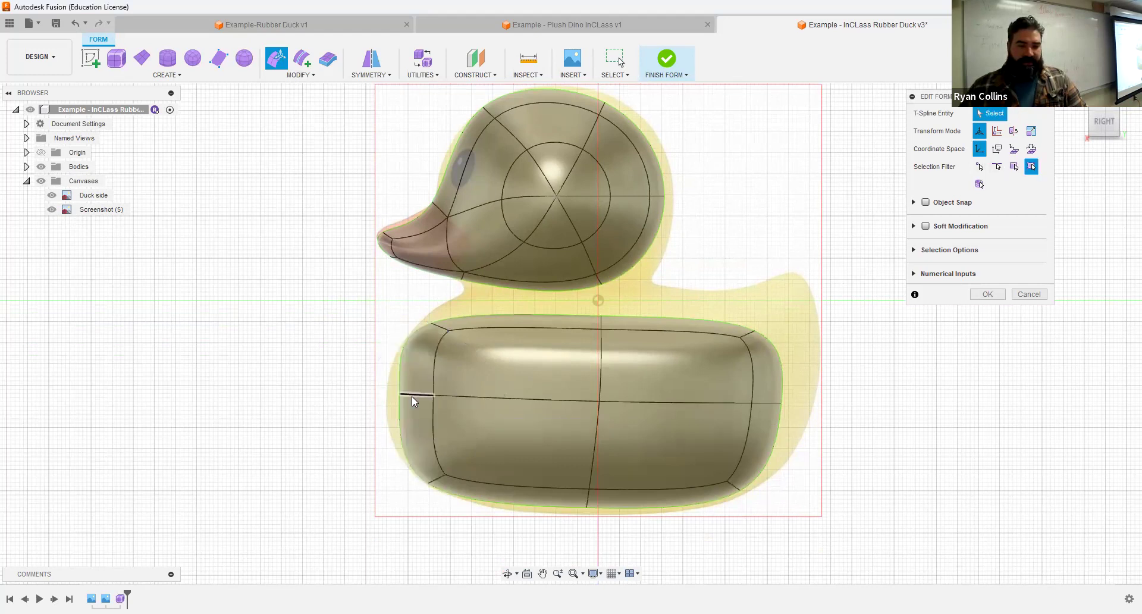
left_click(431, 394)
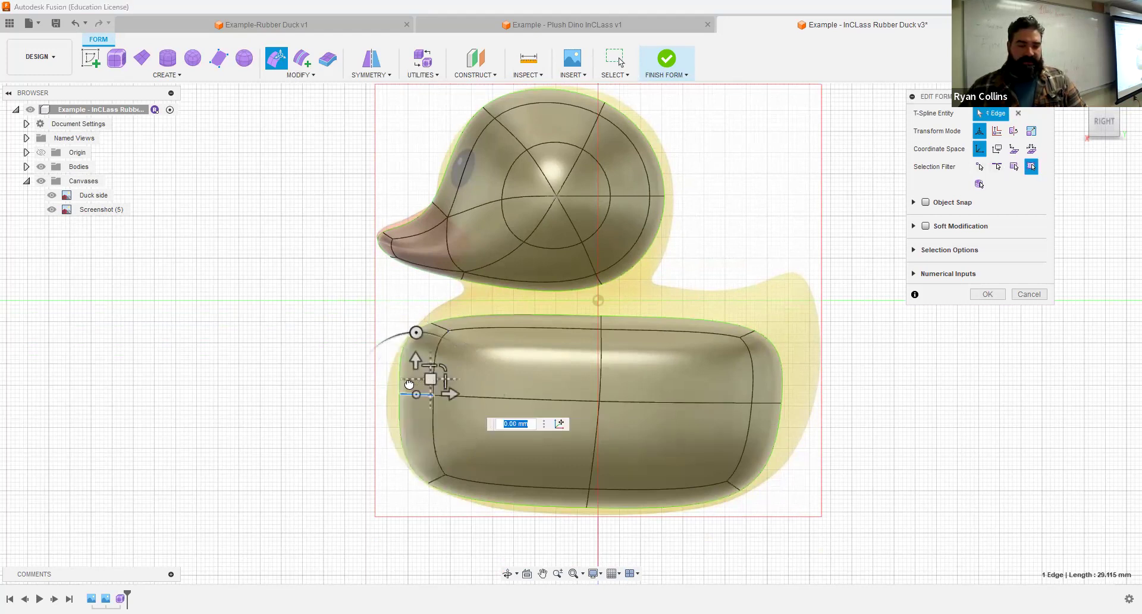
left_click_drag(430, 379, 406, 380)
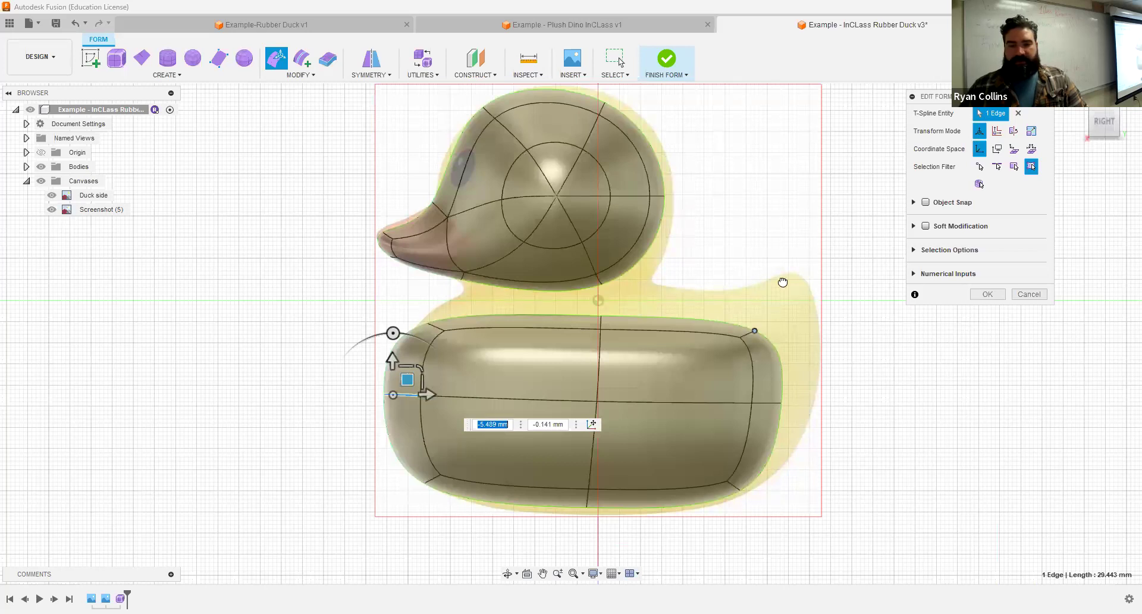
- Raise the body's upper rear corner toward the tail and move the rear faces about 7 mm back and 2.8 mm up
left_click_drag(749, 333, 765, 304)
left_click_drag(819, 376, 767, 461)
left_click_drag(770, 395, 821, 357)
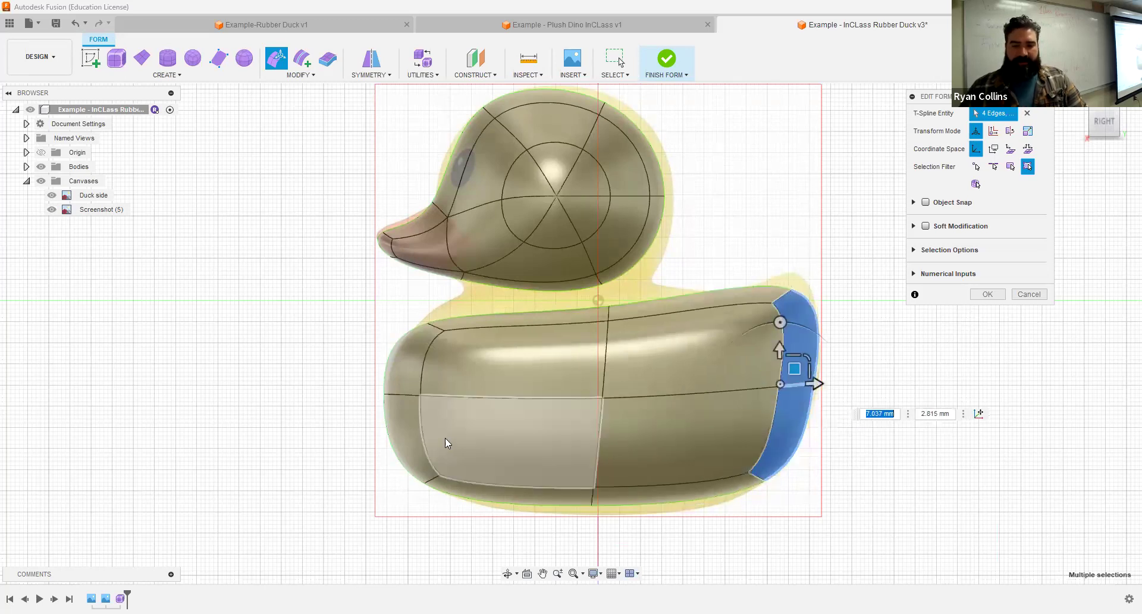
- Check the reshaped body against the front canvas, return to the side view and finish the form edit
left_click(1077, 97)
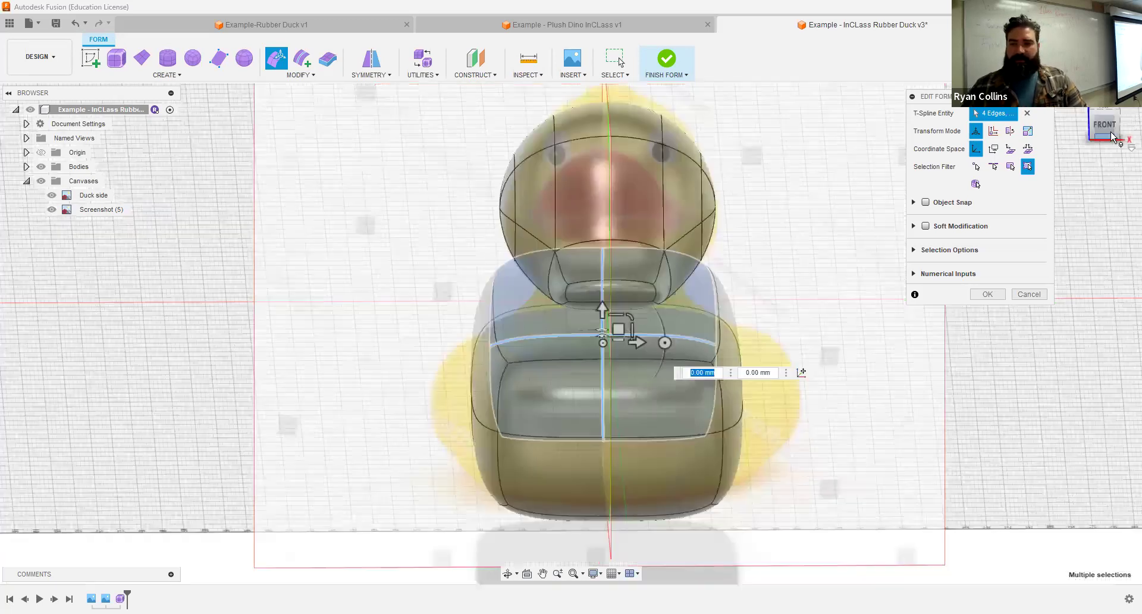
left_click(1106, 126)
left_click(796, 408)
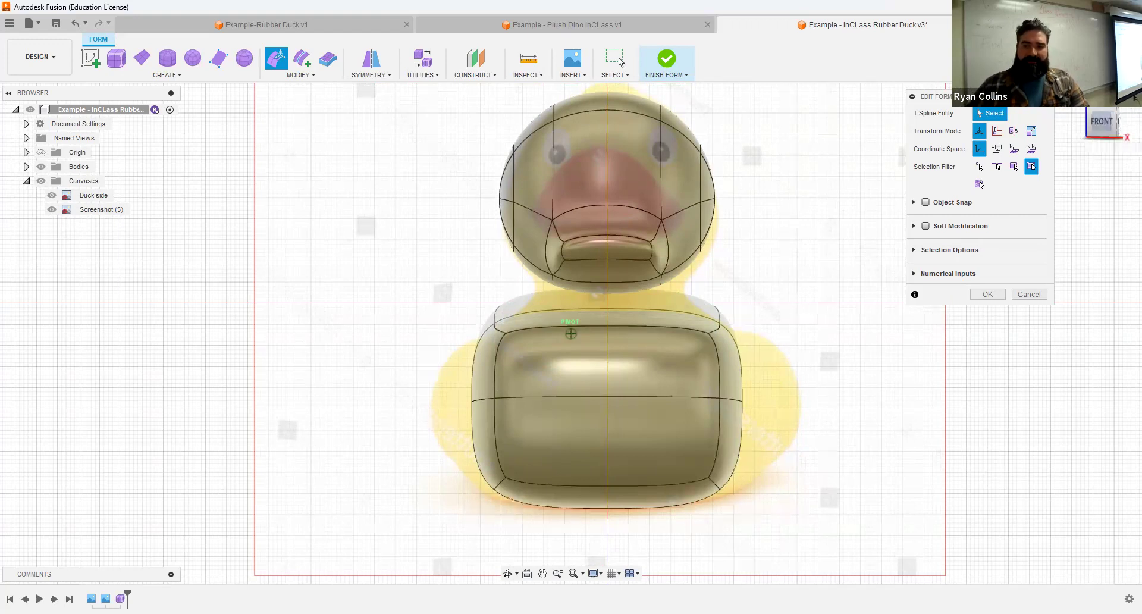
left_click(1117, 122)
left_click(1117, 121)
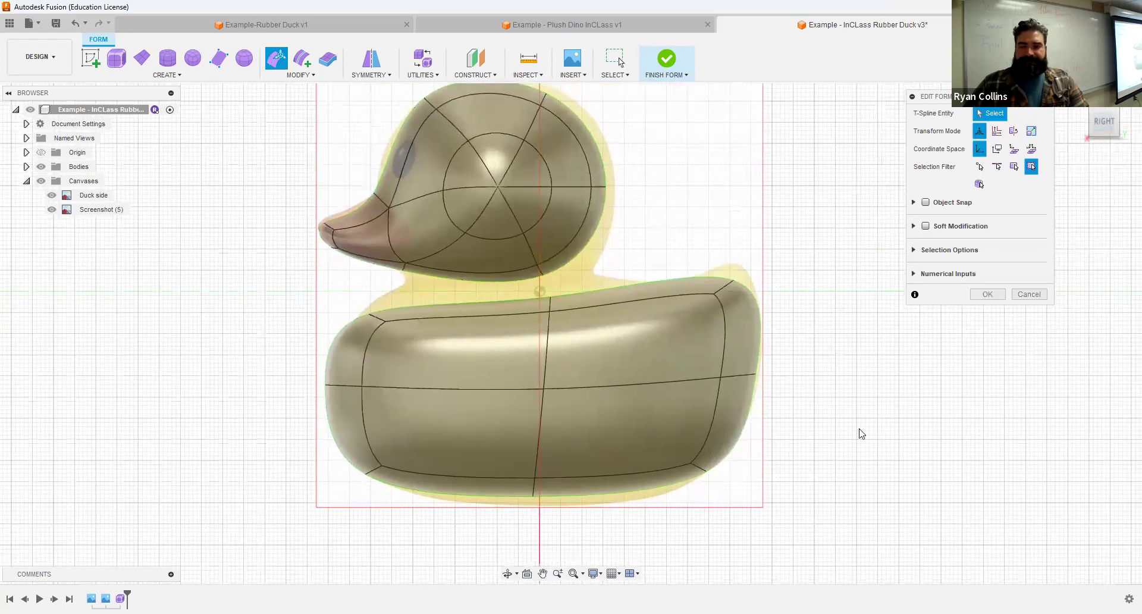
left_click(989, 293)
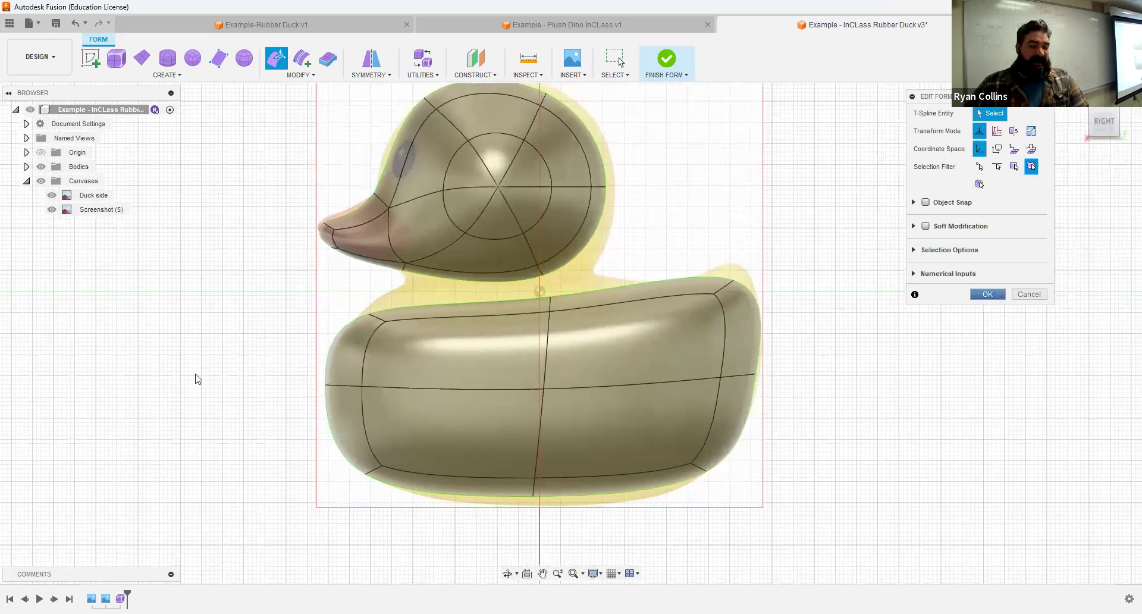
- Try to crease the body's bottom edges to flatten the duck's base, checking the result around the model
left_click(301, 75)
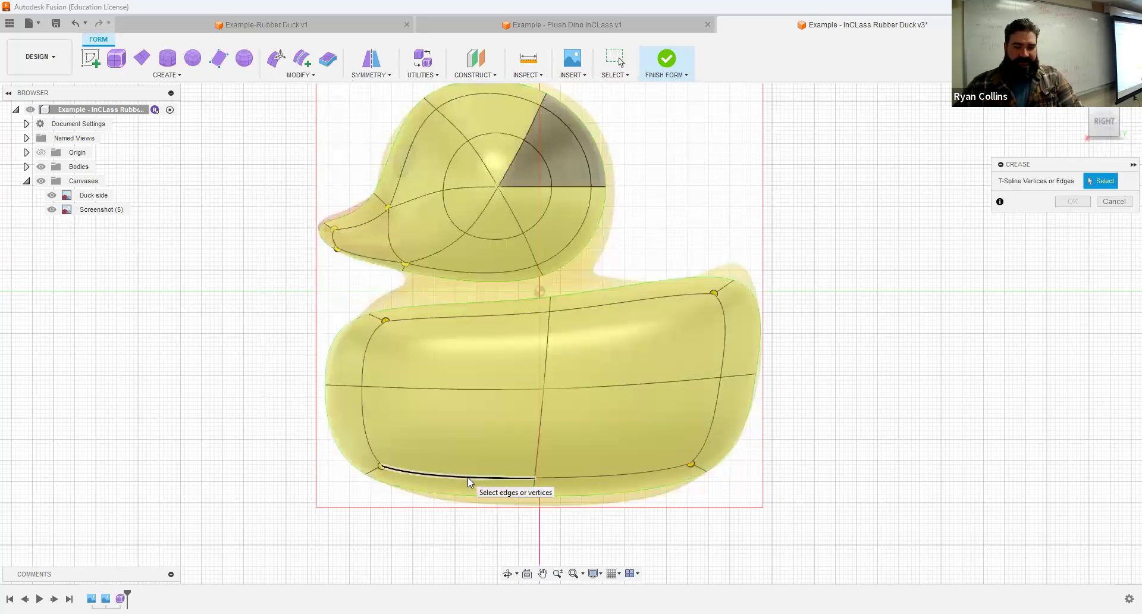
double_click(572, 477)
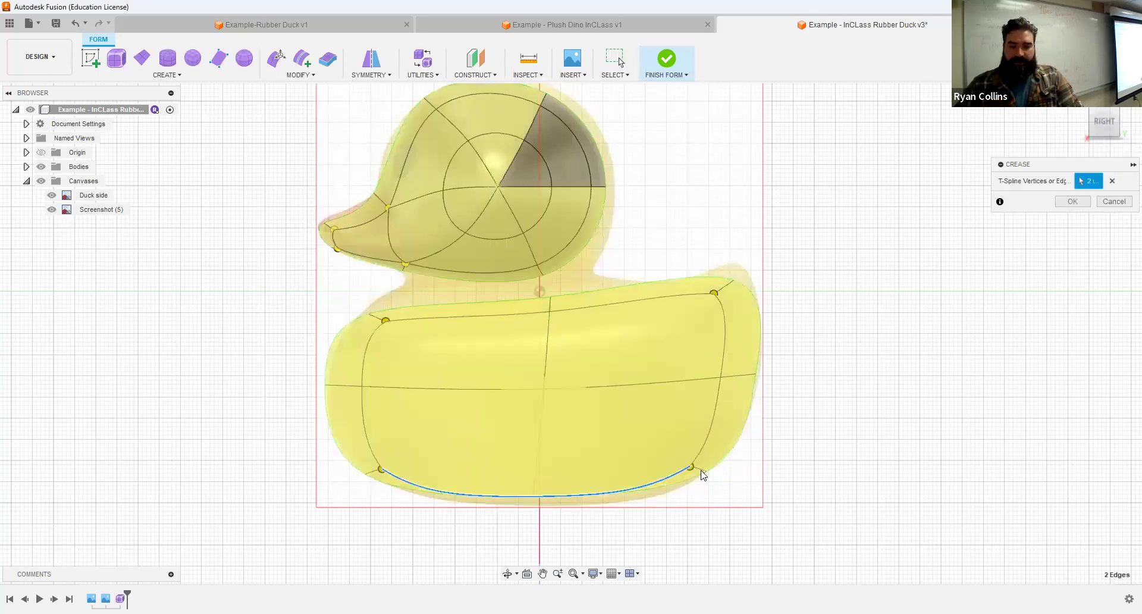
left_click(339, 479)
middle_click_drag(339, 479, 401, 472, "shift")
left_click(402, 472)
middle_click_drag(788, 451, 711, 443, "shift")
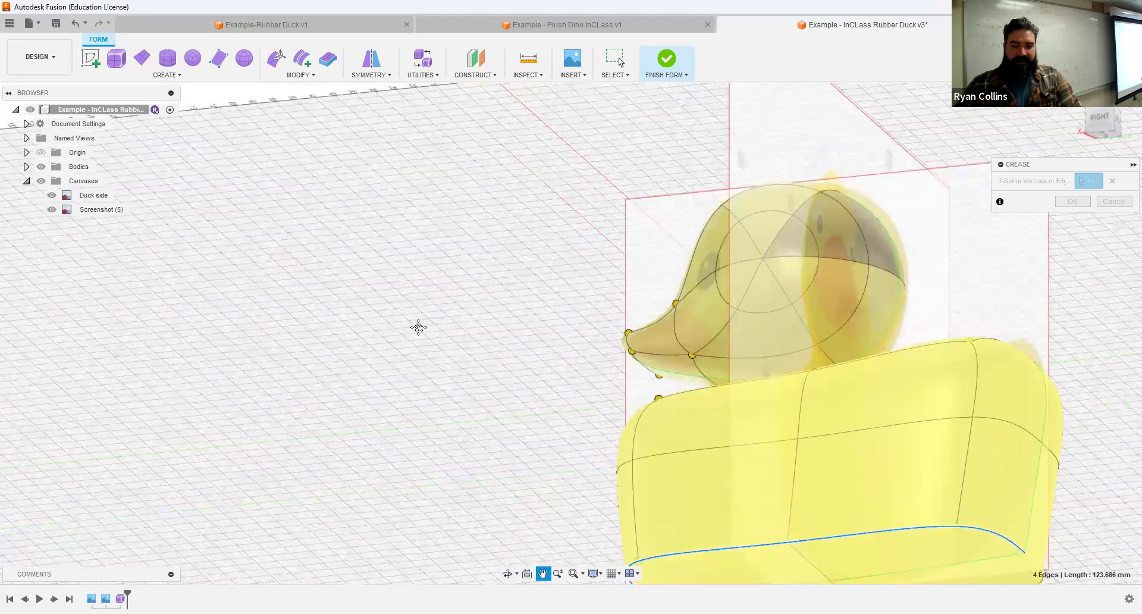
middle_click_drag(419, 327, 80, 202)
left_click(1090, 117)
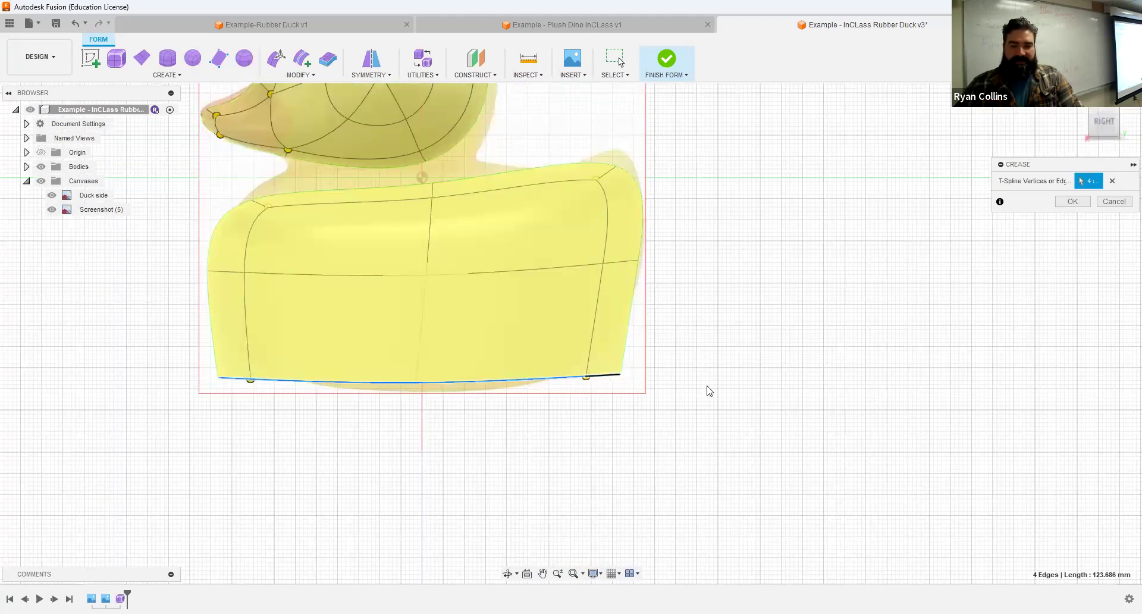
middle_click_drag(681, 409, 709, 412, "shift")
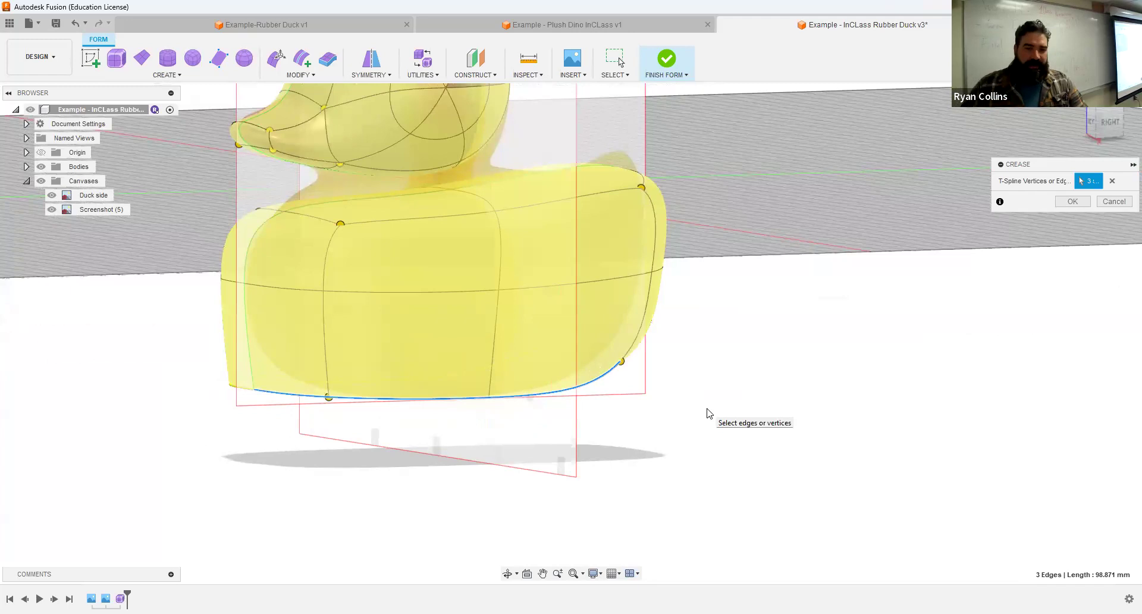
- Examine the flat base of the finished duck in Example-Rubber Duck v1, then return to the in-class duck's side view
left_click(255, 24)
middle_click_drag(624, 379, 640, 441, "shift")
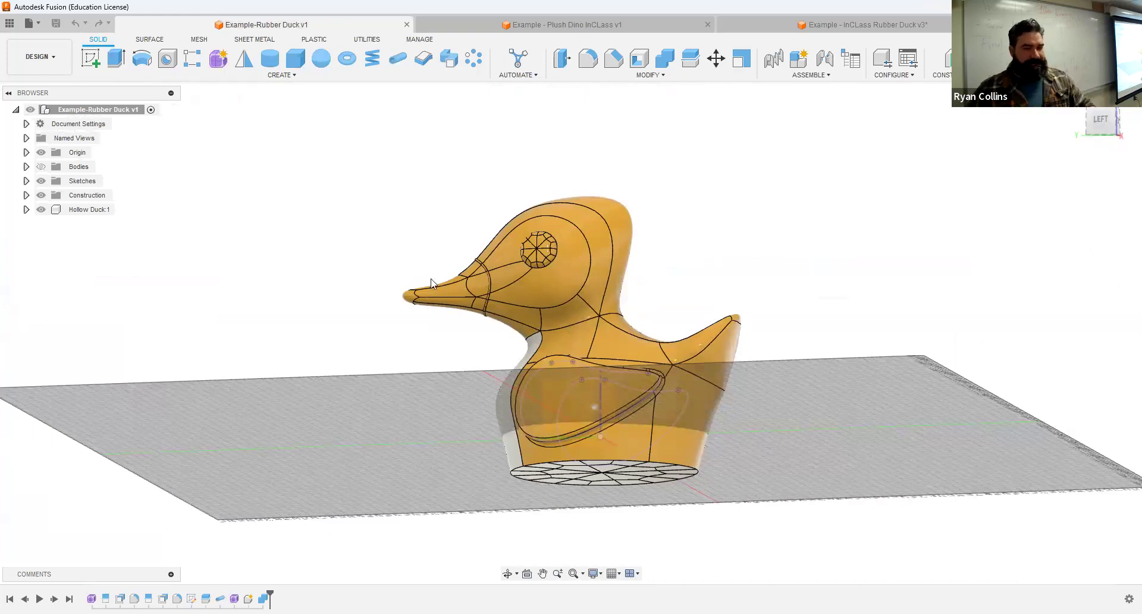
left_click(779, 23)
middle_click_drag(777, 280, 927, 290)
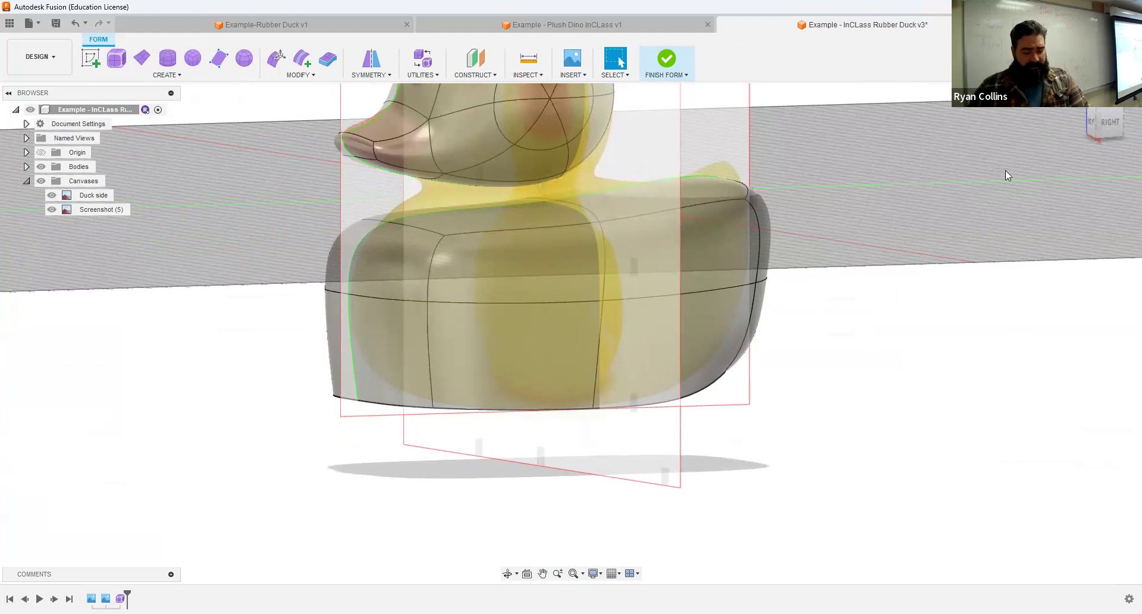
left_click(1111, 122)
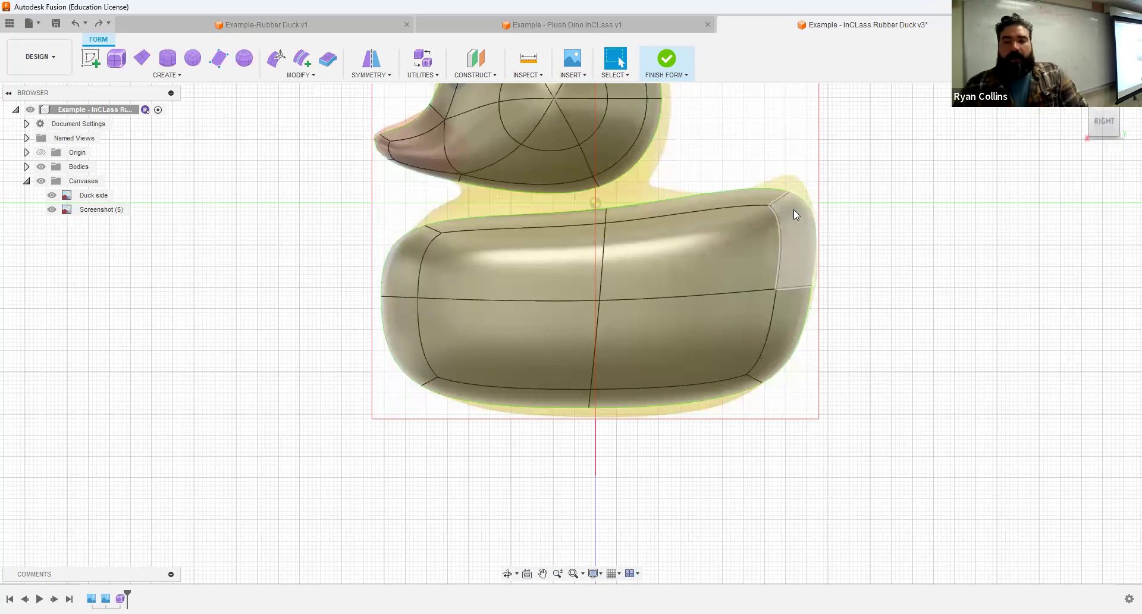
- Try moving the body's mirrored rear corner edges about 8.3 mm inward and 3.7 mm down in the back view
middle_click_drag(885, 260, 856, 264, "shift")
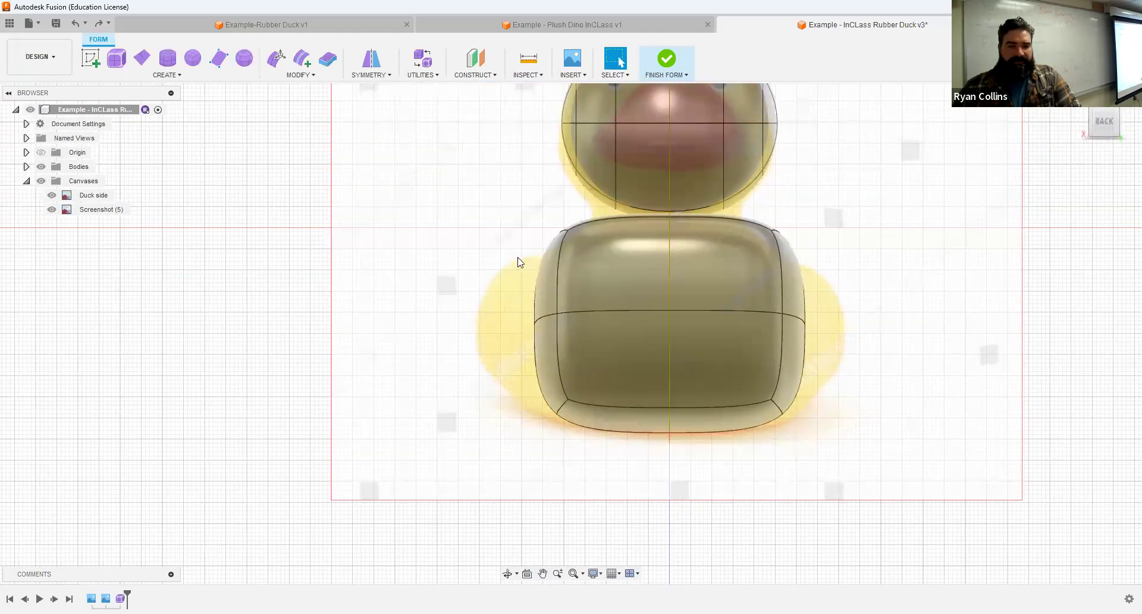
left_click(277, 58)
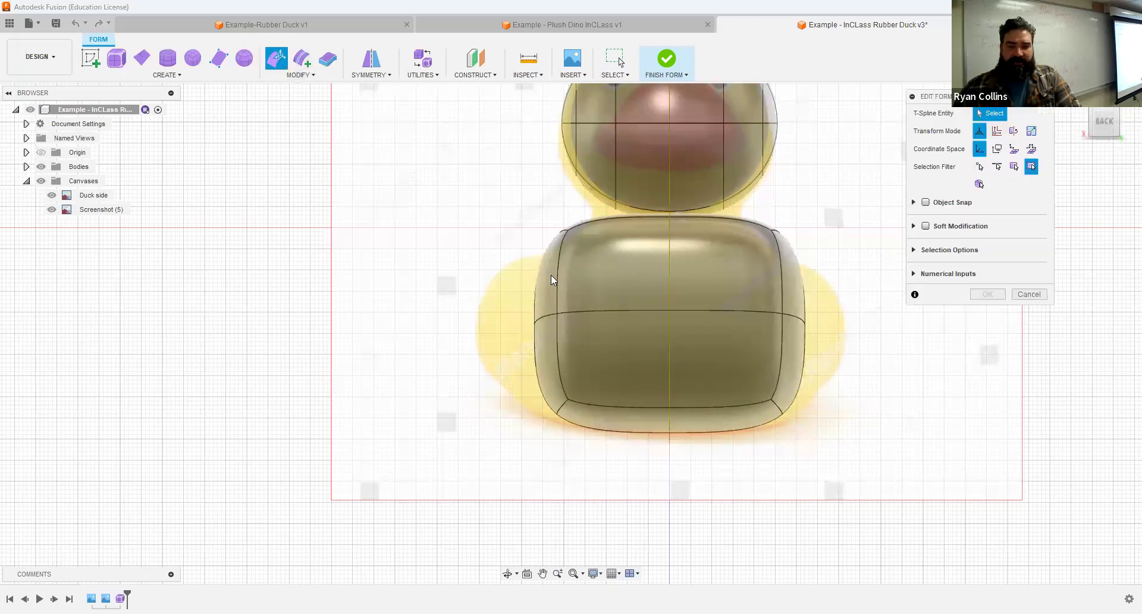
left_click(534, 337)
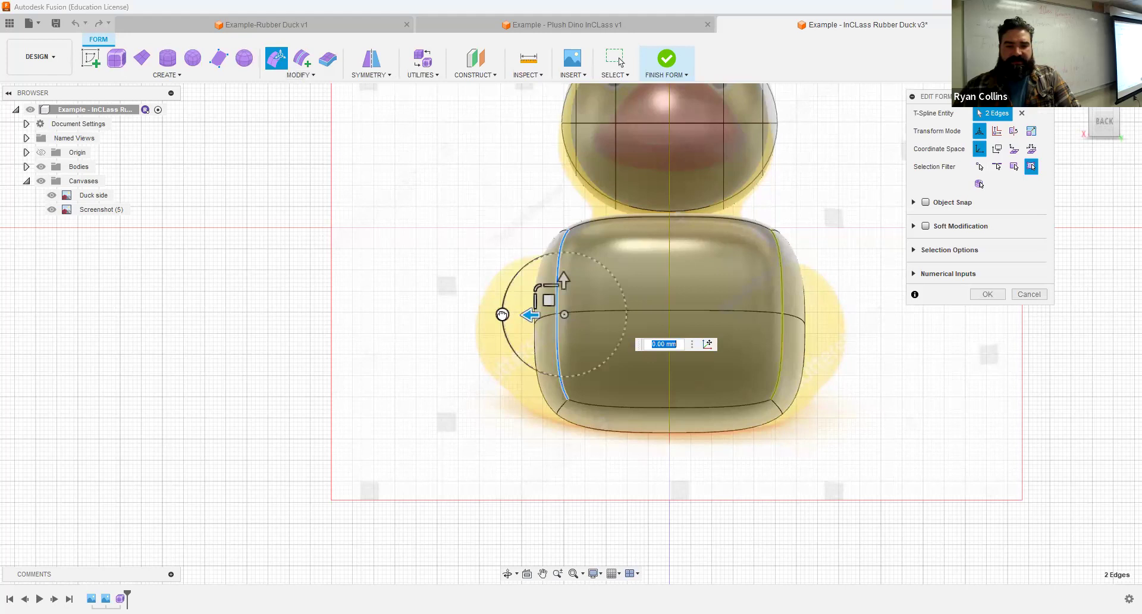
left_click_drag(502, 314, 505, 329)
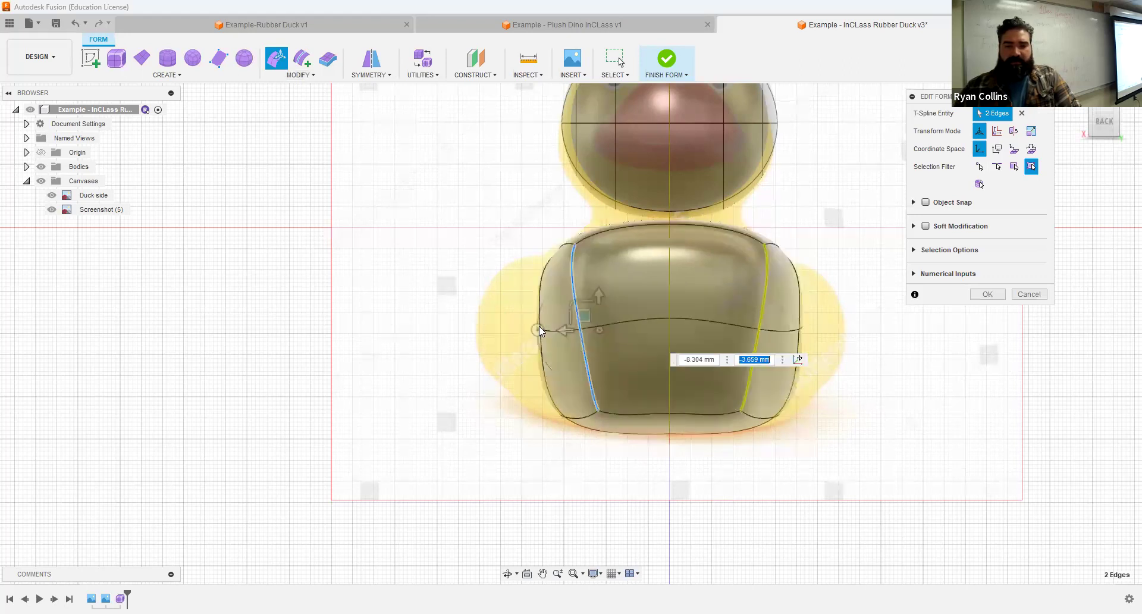
middle_click_drag(599, 386, 990, 305, "shift")
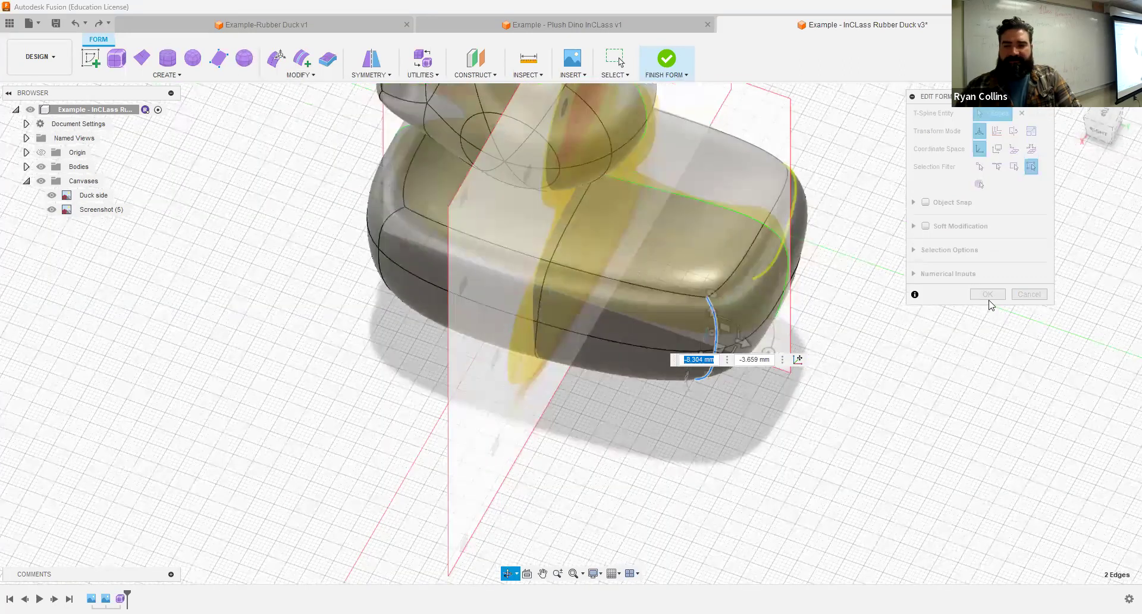
left_click(1100, 137)
left_click(759, 353)
- Try raising the body's upper rear edge about 7 mm and moving it 2.1 mm back toward the tail
left_click(277, 57)
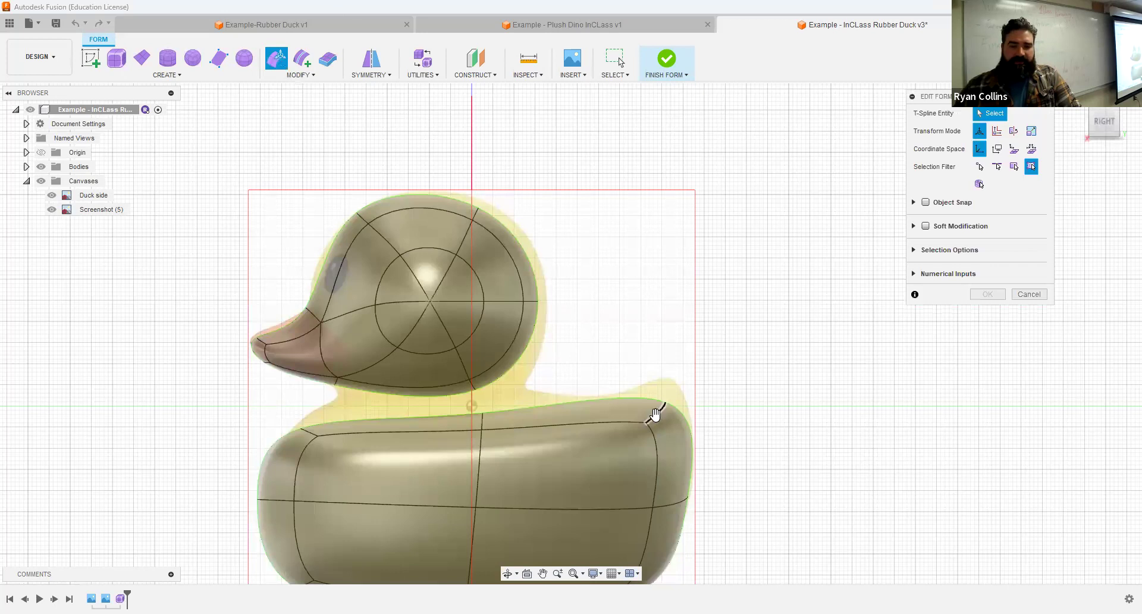
left_click_drag(680, 369, 679, 367)
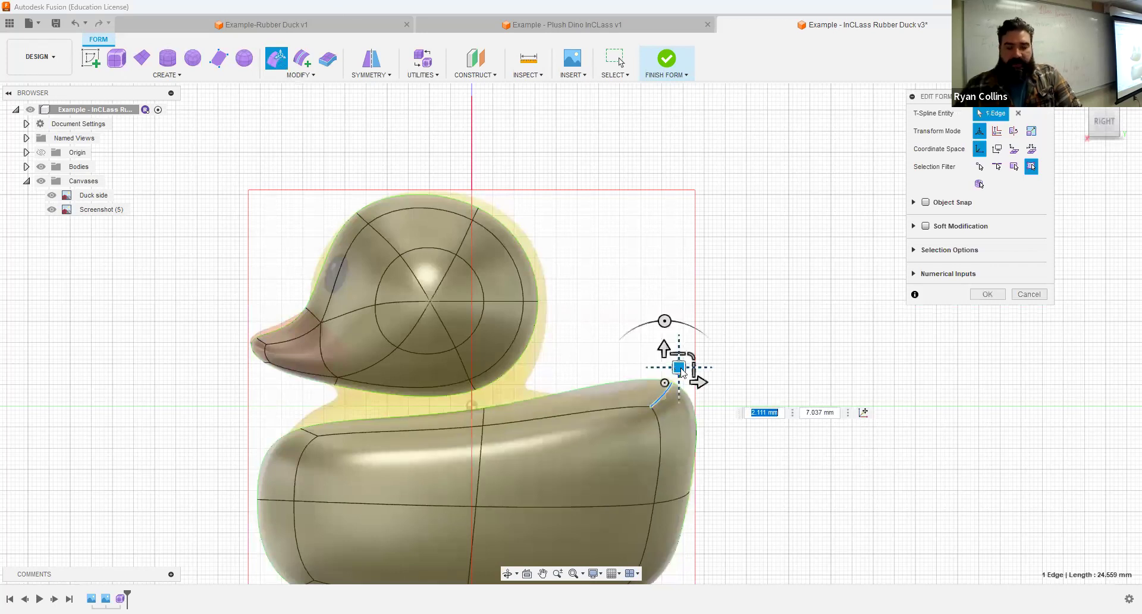
key("ctrl+z")
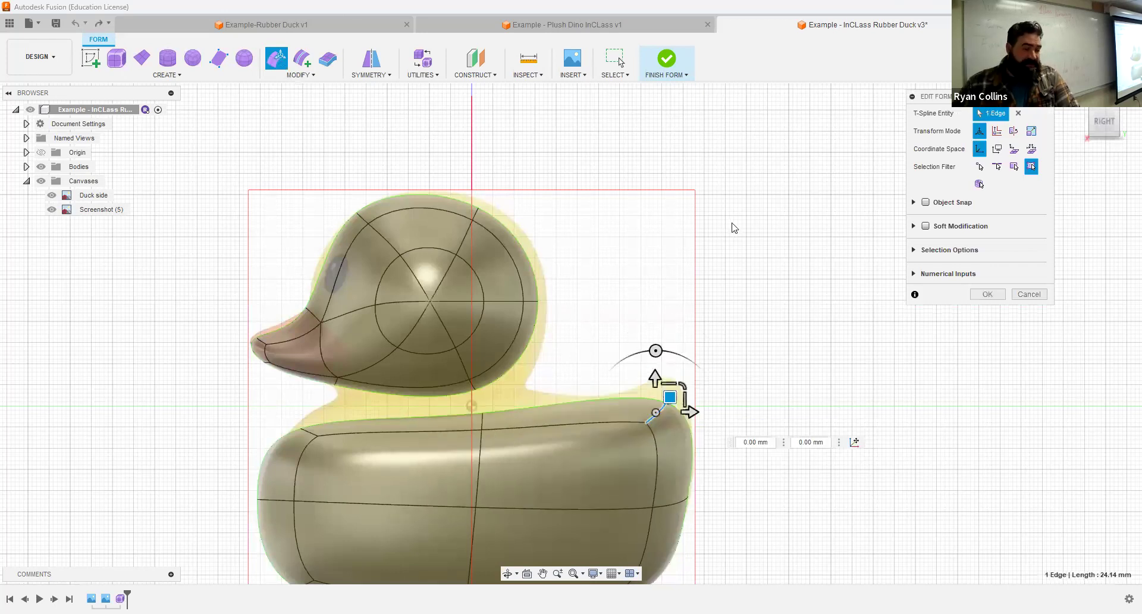
left_click(554, 141)
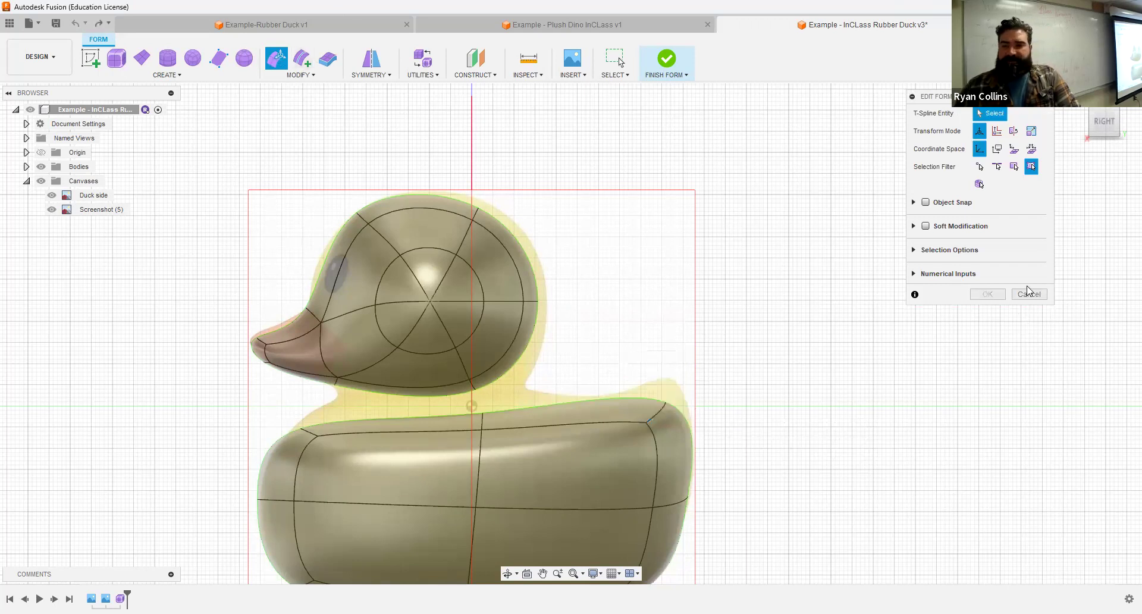
- Set up an Insert Edge operation on both mirrored halves of the body's upper rear edge
left_click(302, 58)
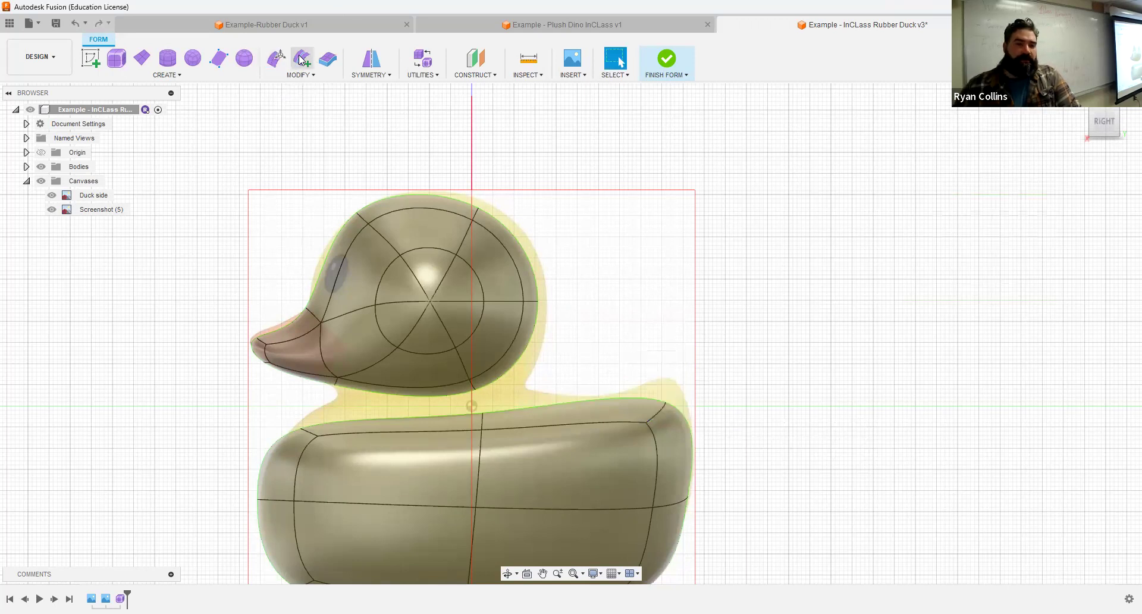
left_click(658, 411)
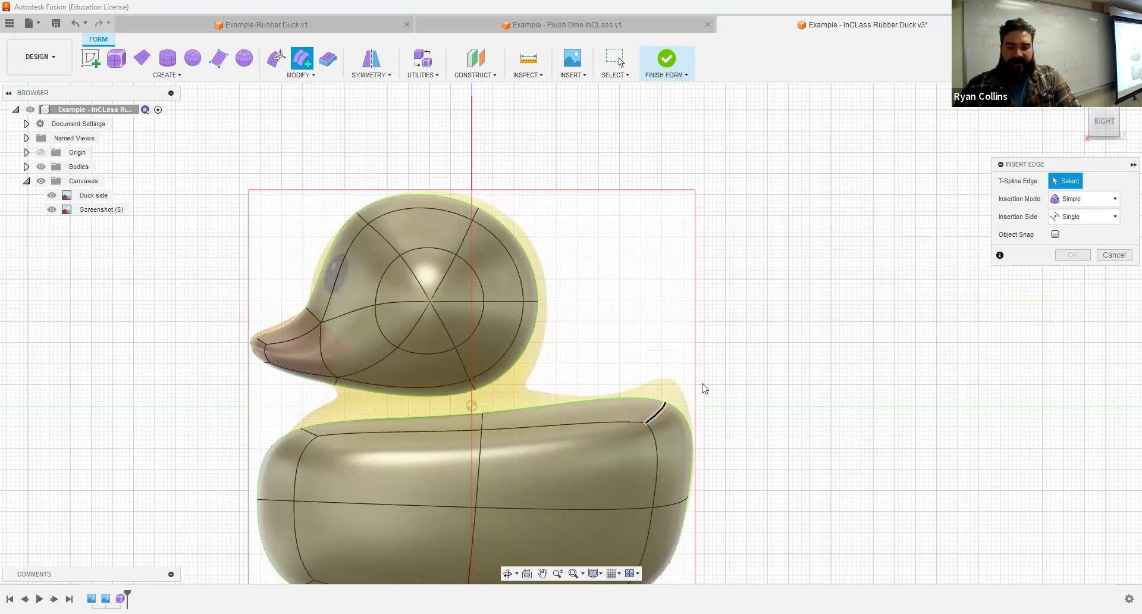
middle_click_drag(734, 364, 652, 390, "shift")
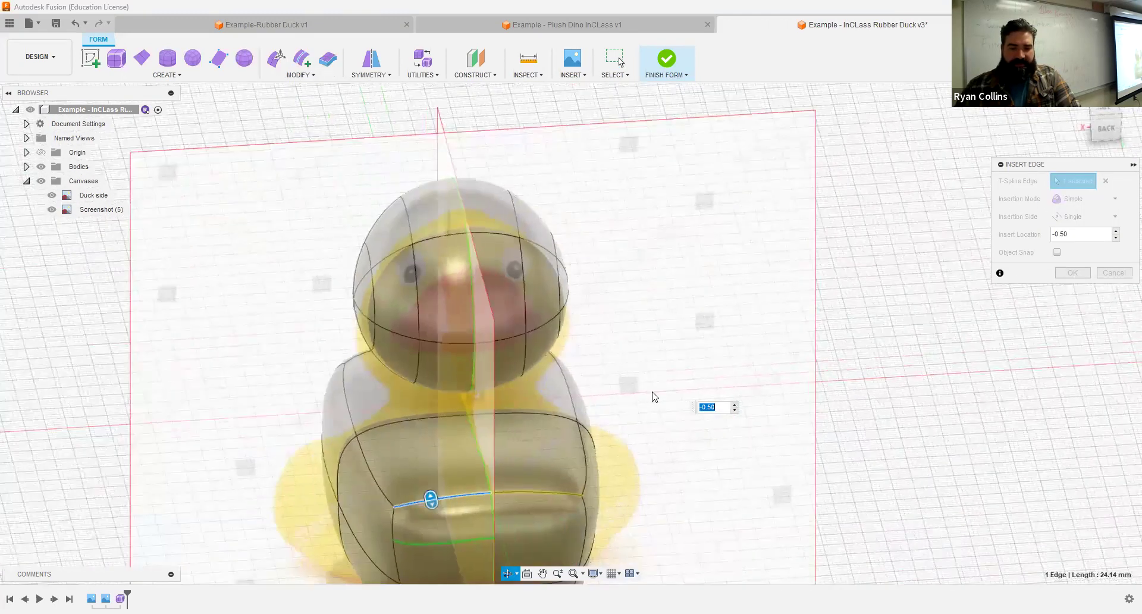
left_click(471, 496)
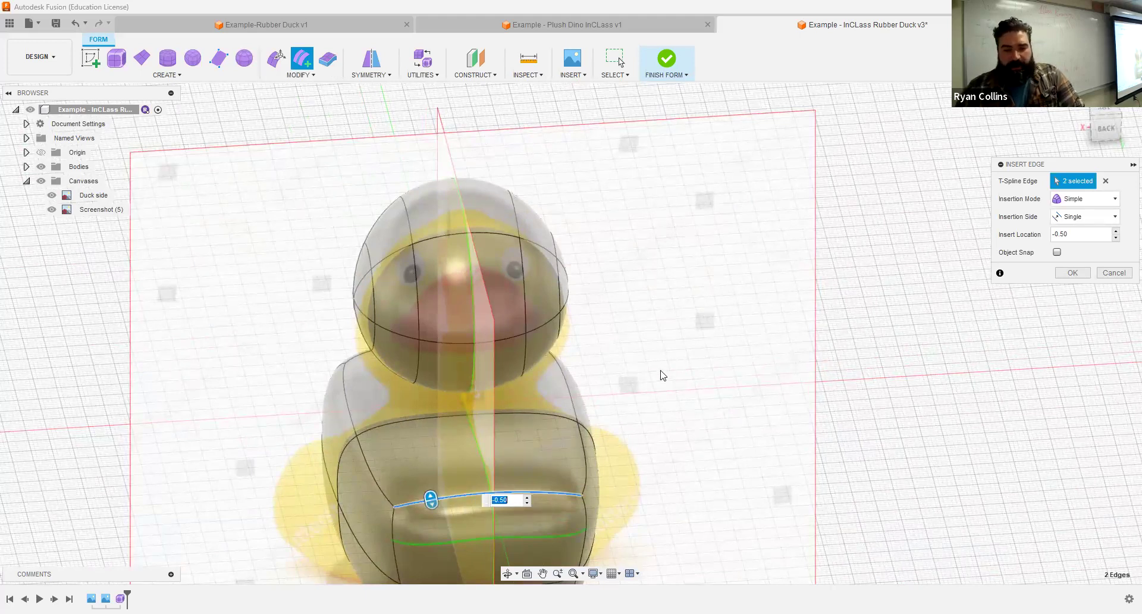
middle_click_drag(671, 446, 749, 410, "shift")
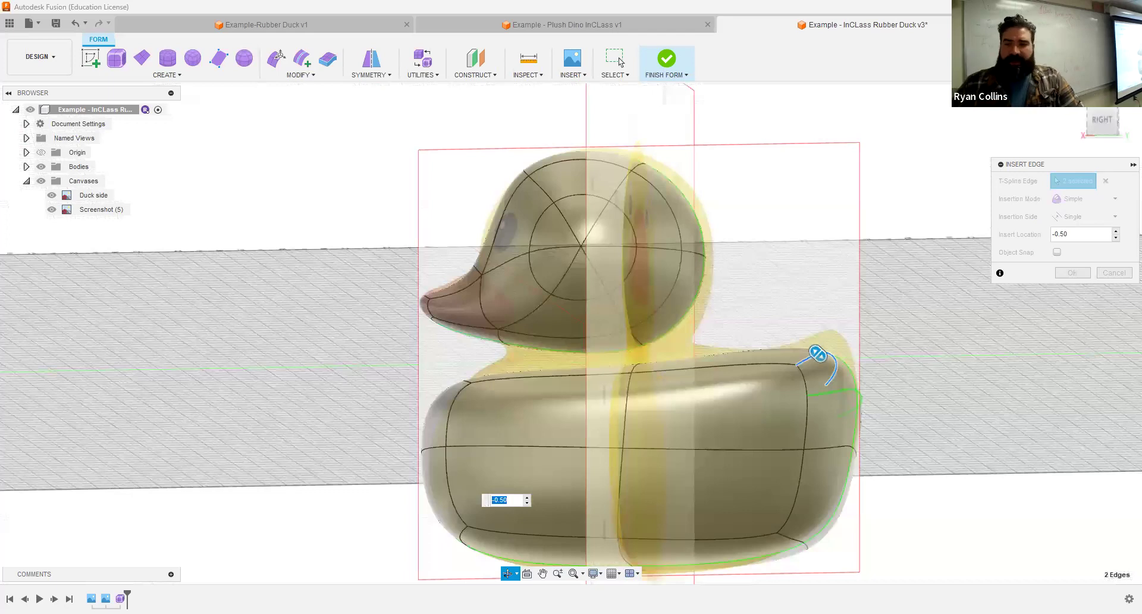
left_click(1102, 120)
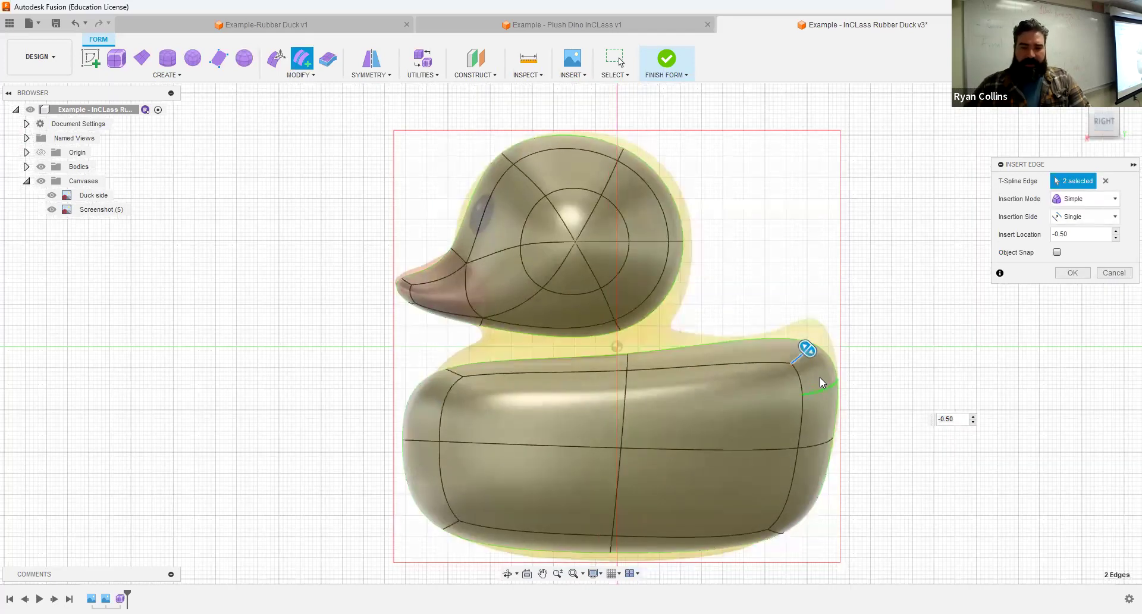
- Insert edges on both sides of the selected tail edge using Simple mode and an insert location of 0.5
left_click(1098, 203)
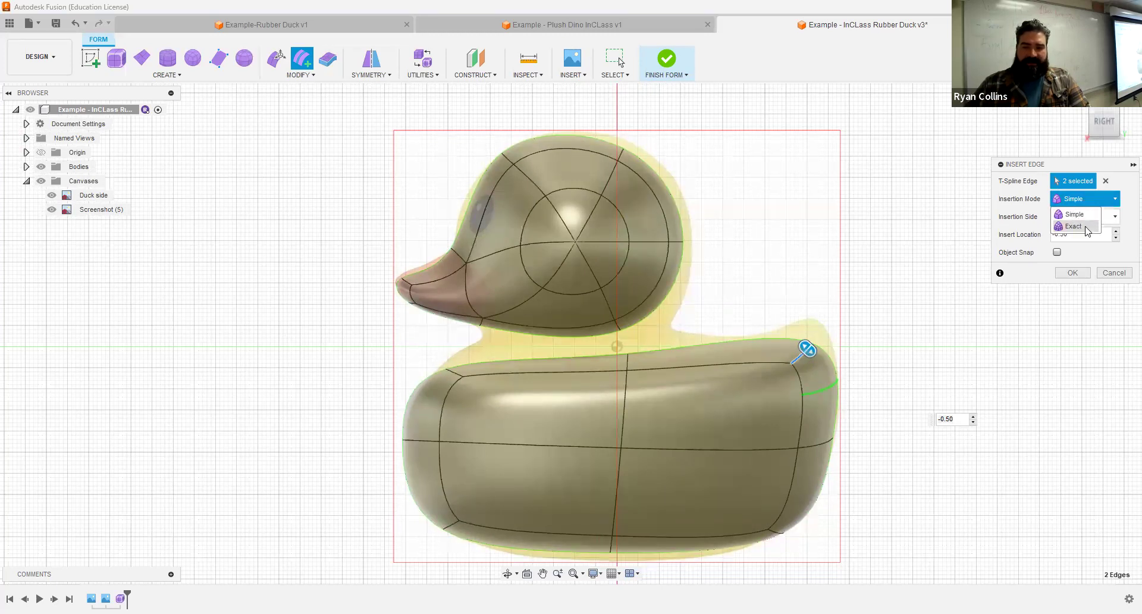
left_click(1087, 227)
left_click(1084, 200)
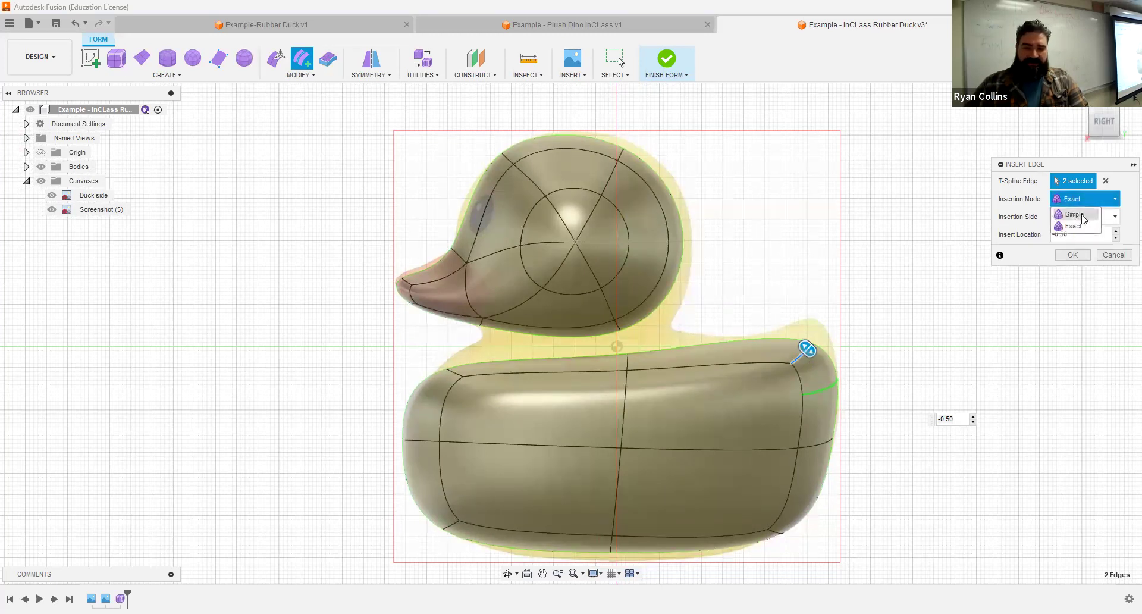
left_click(1081, 214)
left_click(1093, 220)
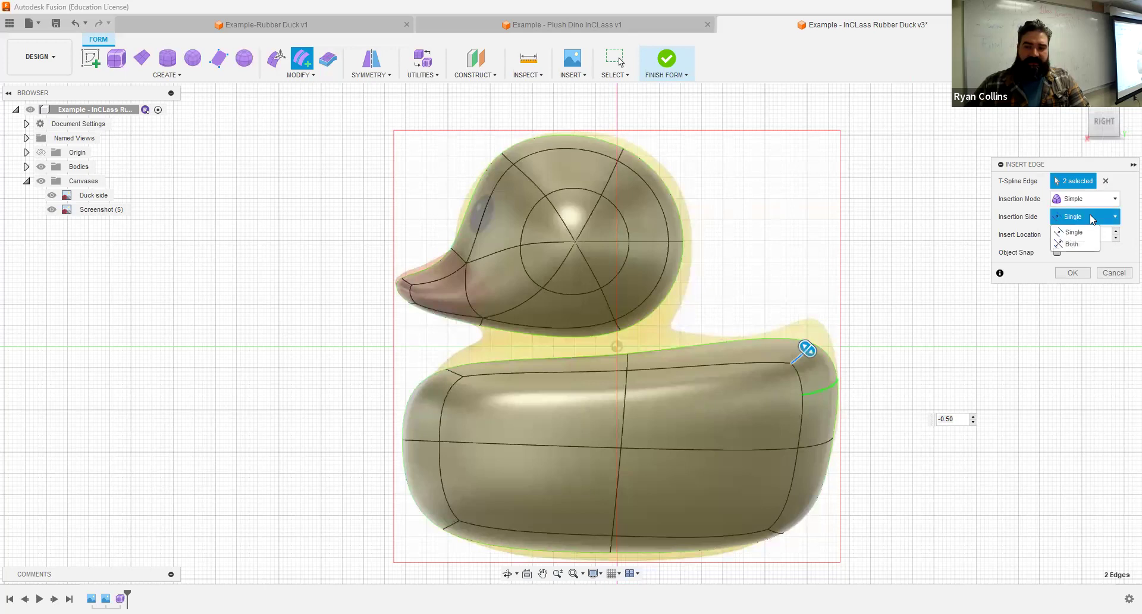
left_click(1071, 244)
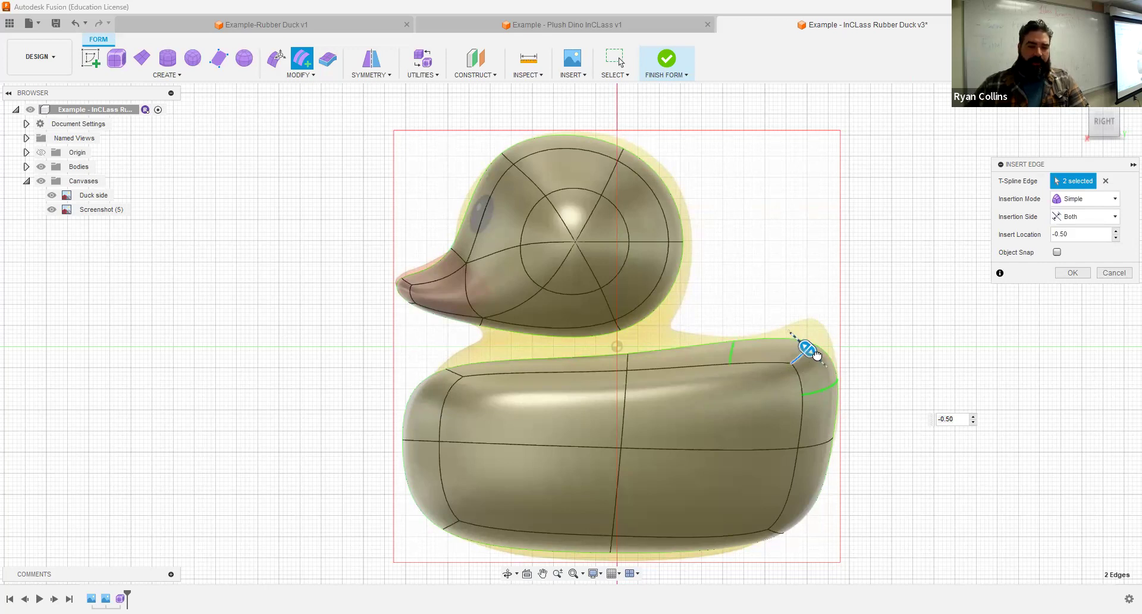
left_click_drag(816, 352, 816, 350)
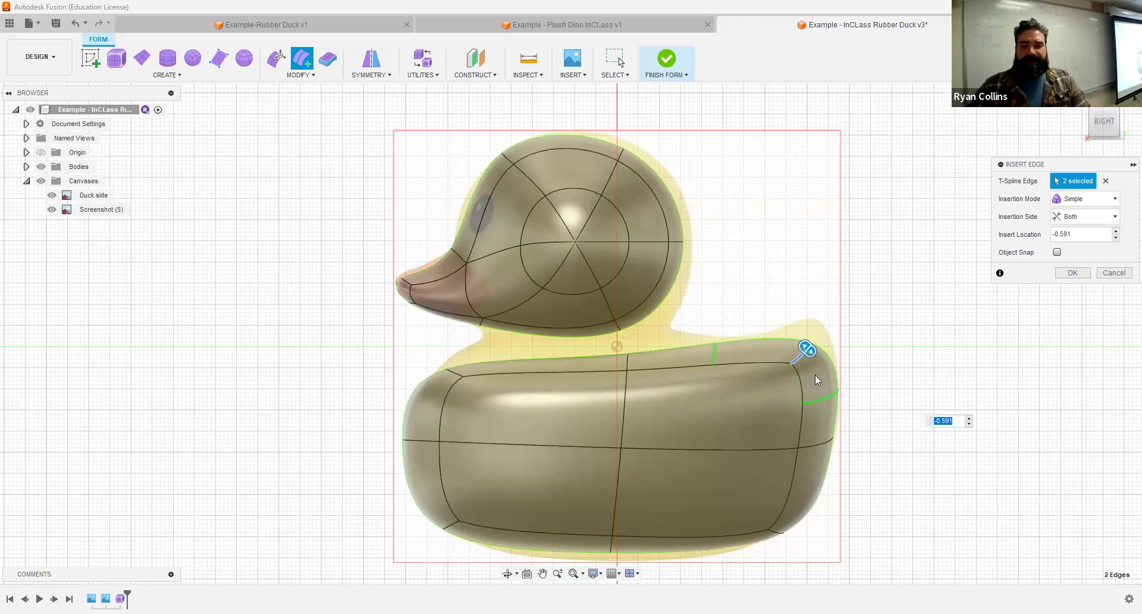
left_click(1084, 235)
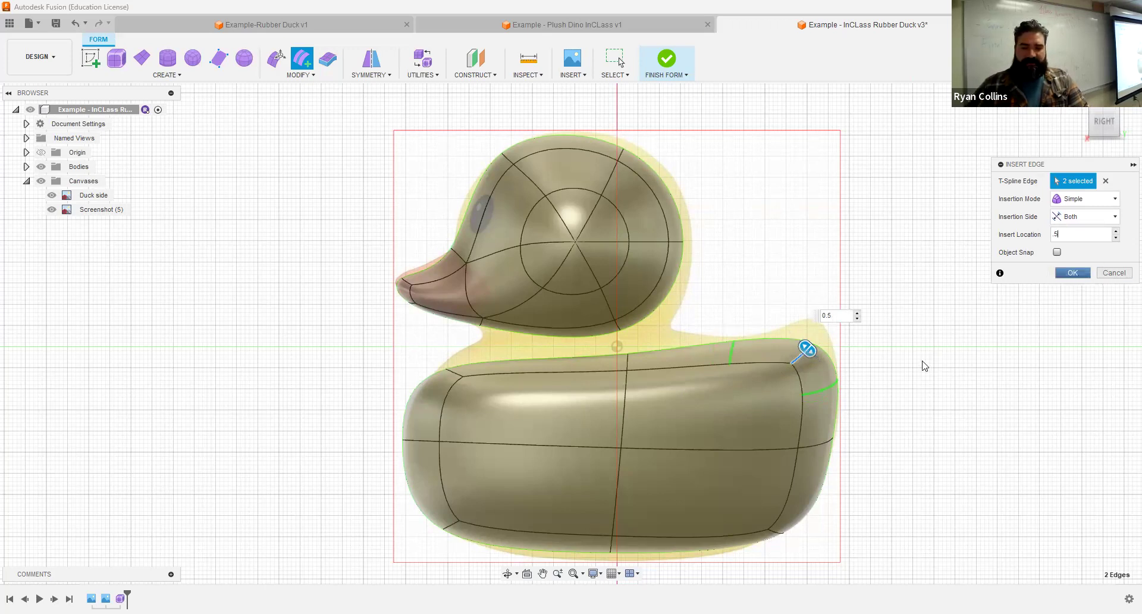
key("Return")
middle_click_drag(928, 349, 1008, 325, "shift")
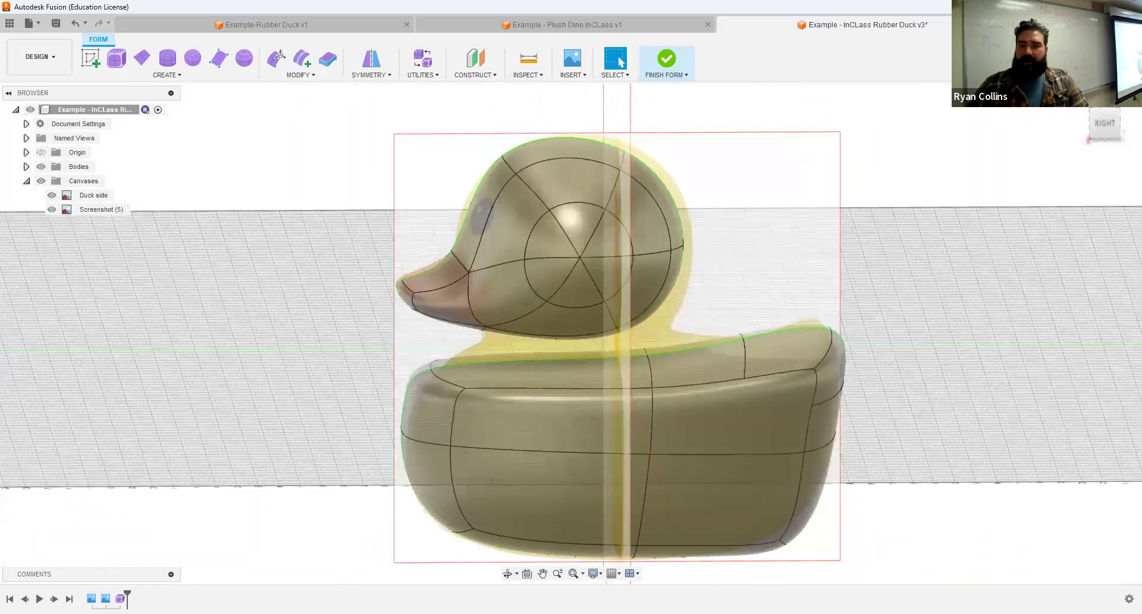
left_click(1106, 126)
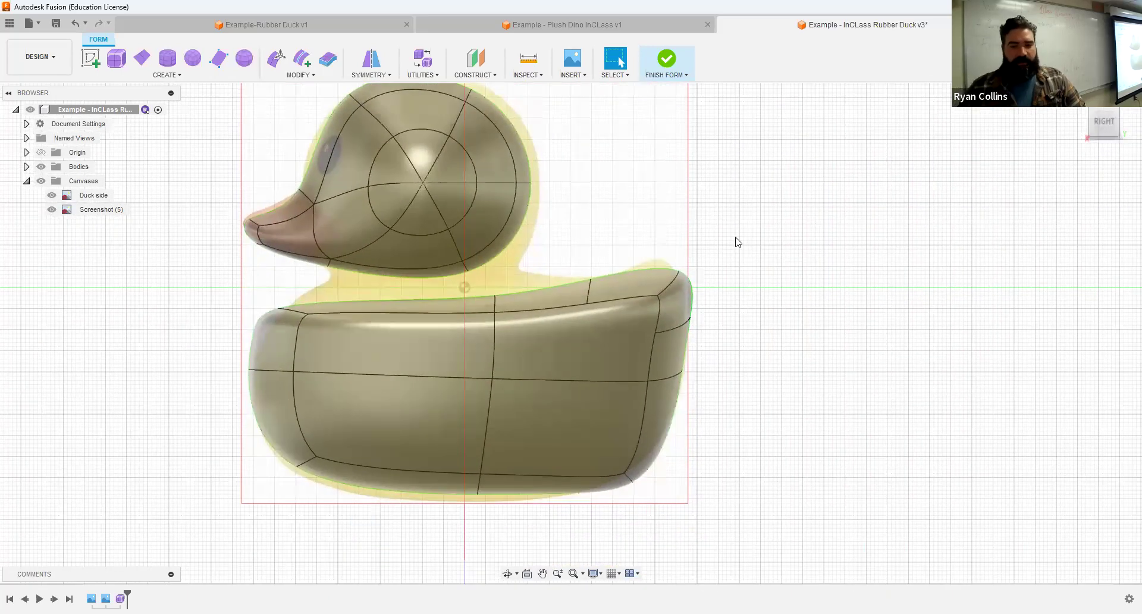
- Move the body's two upper rear side faces slightly forward and down, and its top rear face about 7 mm forward and 0.3 mm down
left_click(280, 61)
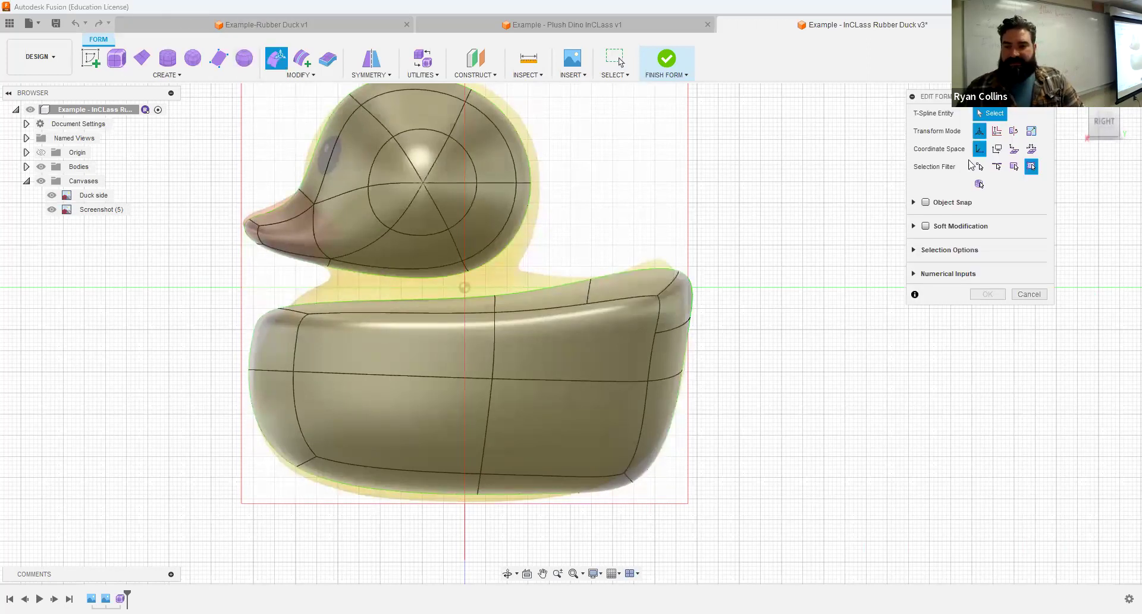
left_click(1014, 166)
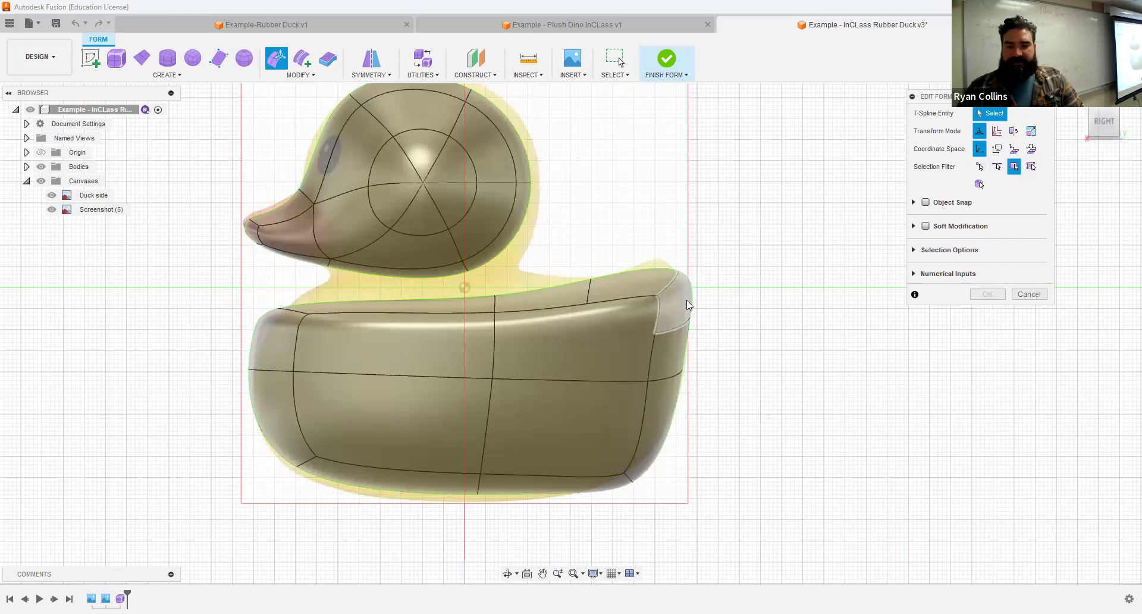
left_click(660, 303)
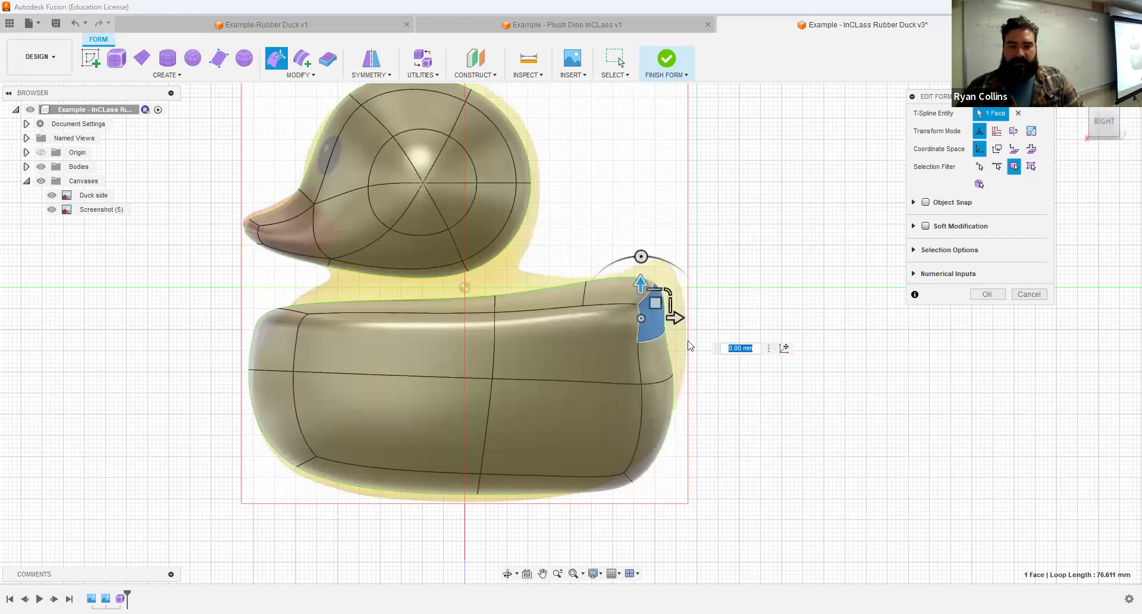
left_click_drag(665, 343, 676, 386)
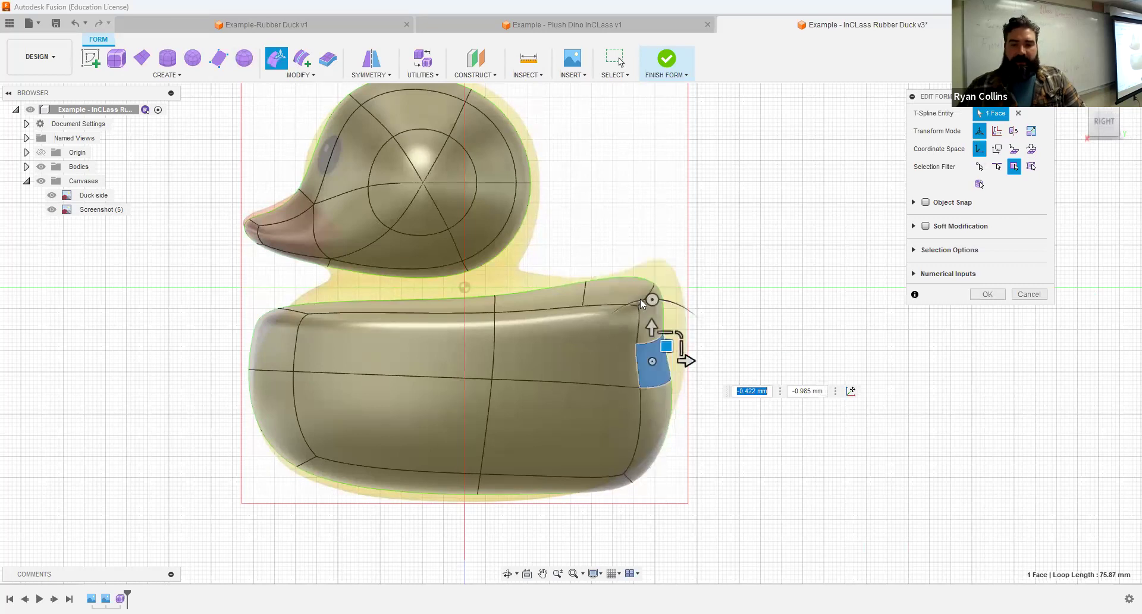
key("Escape")
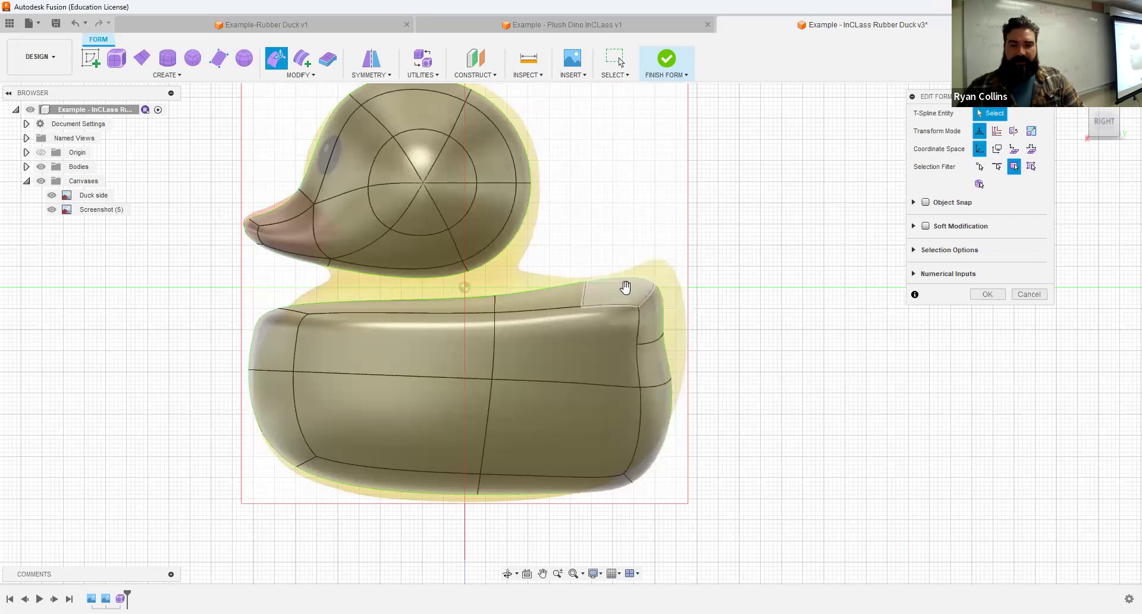
left_click(625, 288)
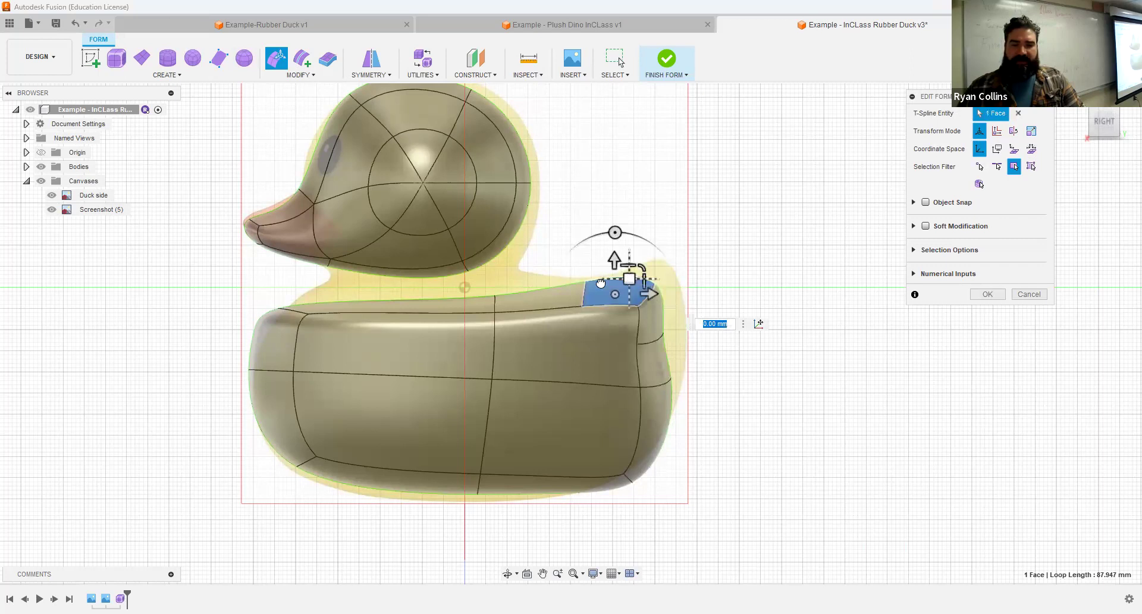
left_click_drag(600, 282, 570, 283)
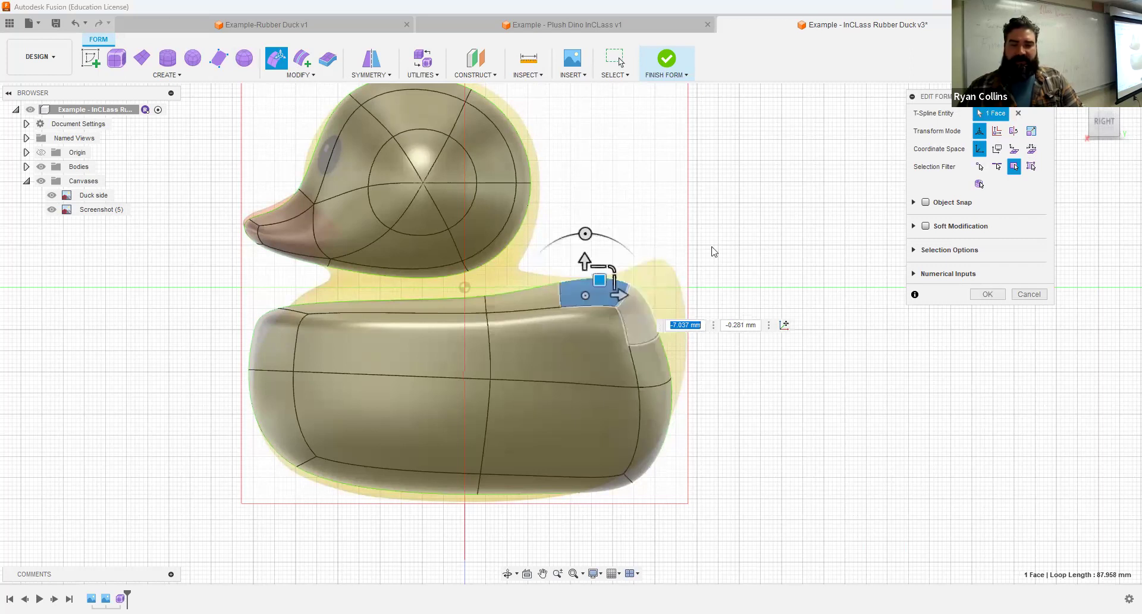
- Raise both mirrored upper rear faces of the body, shift them back toward the canvas tail, and rotate them 25 degrees in the side view
left_click(1031, 166)
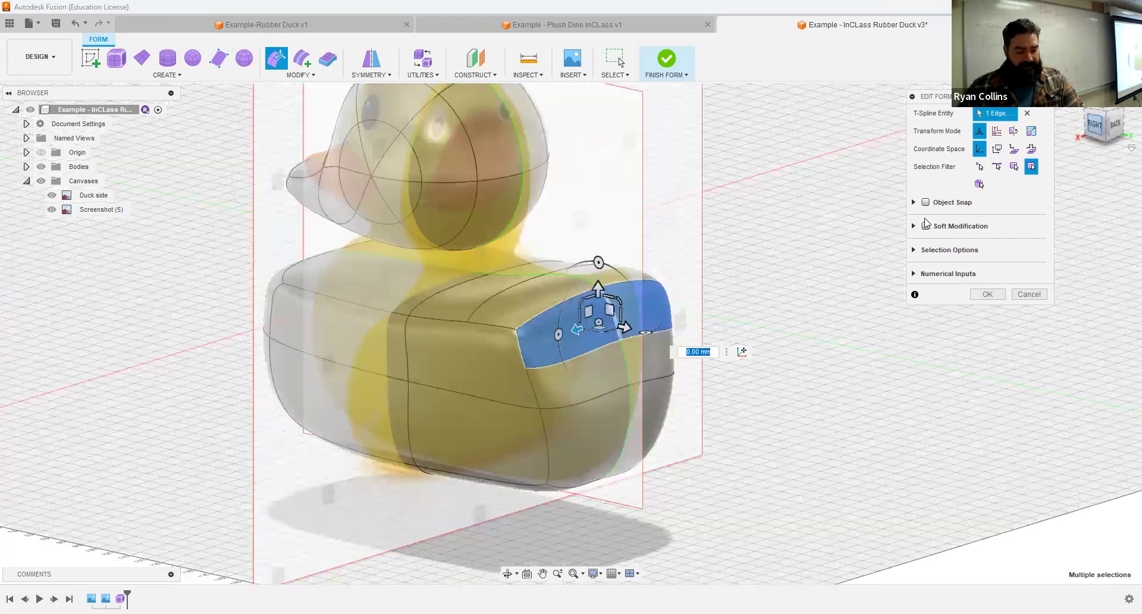
left_click(1104, 124)
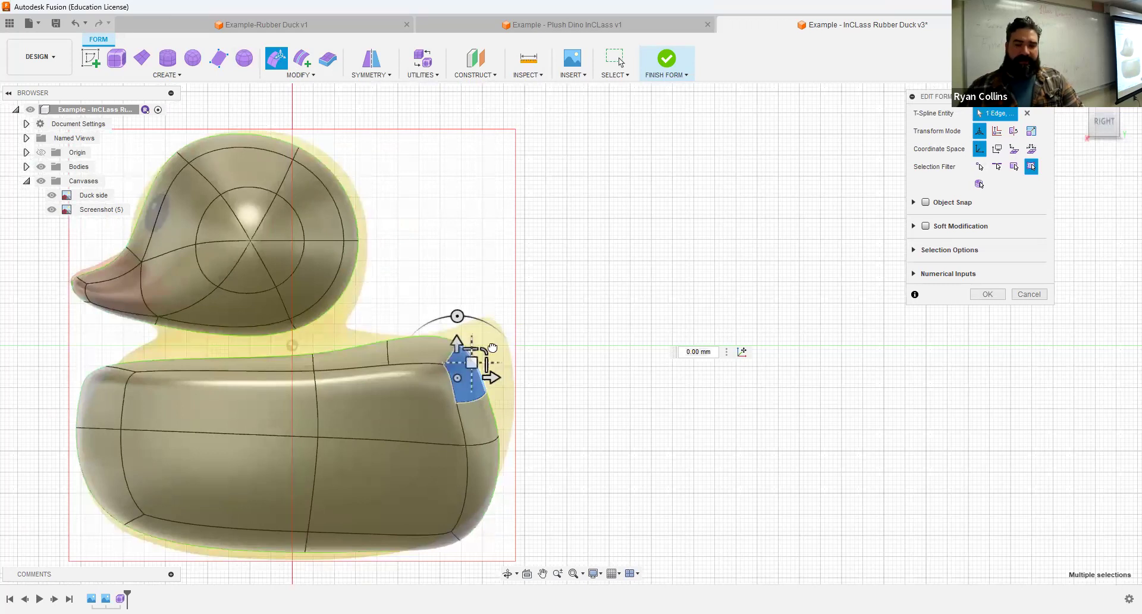
left_click_drag(498, 335, 458, 294)
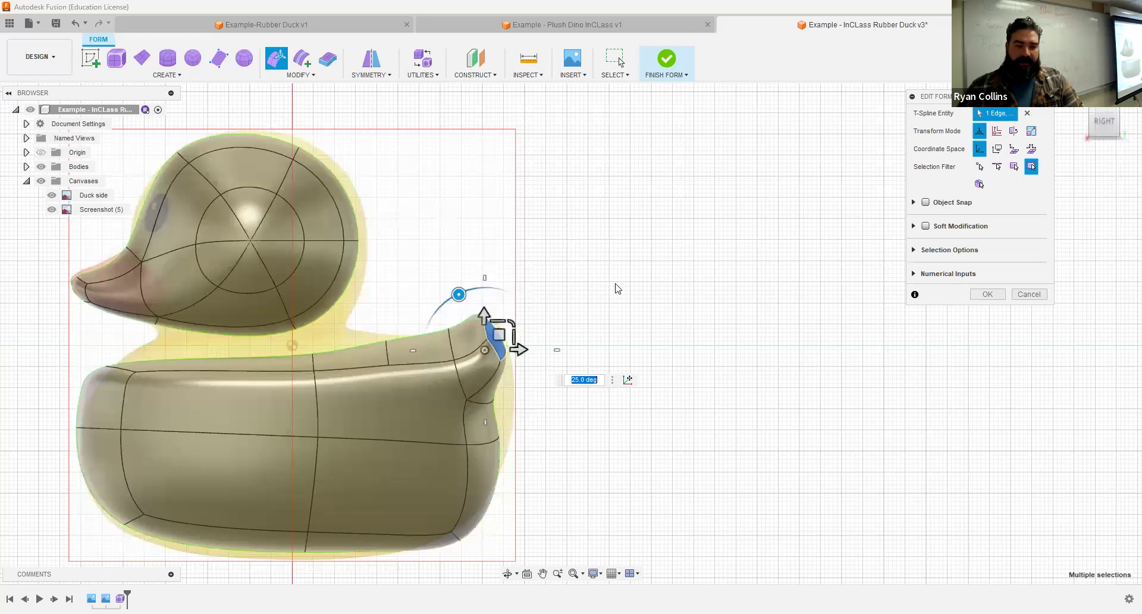
- Narrow the mirrored tail faces toward the centre line in the back view and finish the form edit
middle_click_drag(575, 342, 575, 341, "shift")
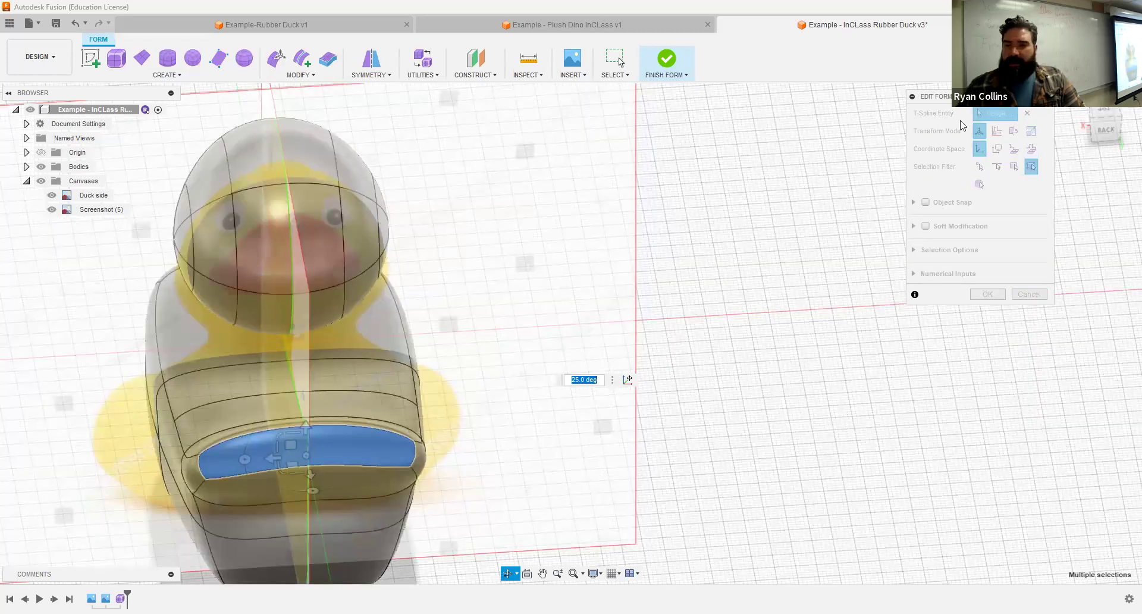
left_click(1100, 134)
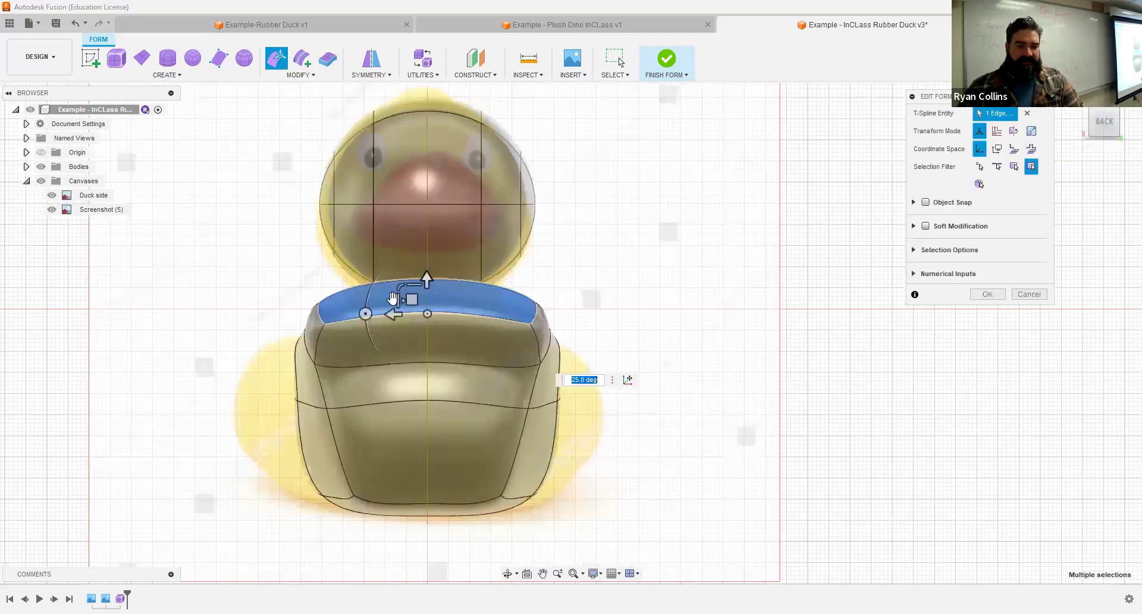
left_click_drag(396, 299, 443, 301)
middle_click_drag(521, 265, 588, 267, "shift")
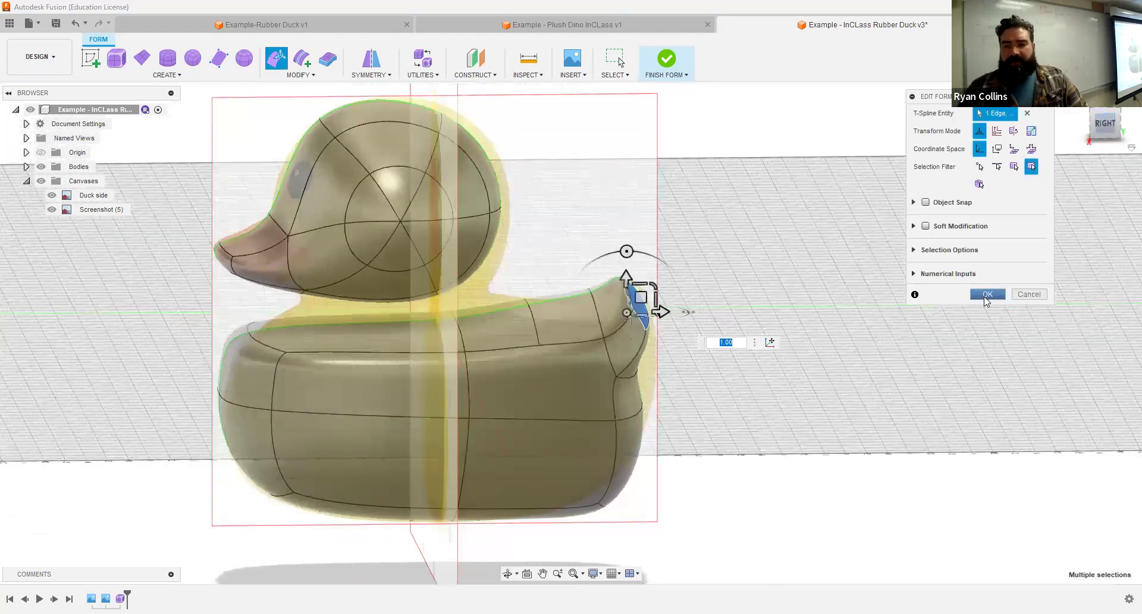
left_click(1104, 122)
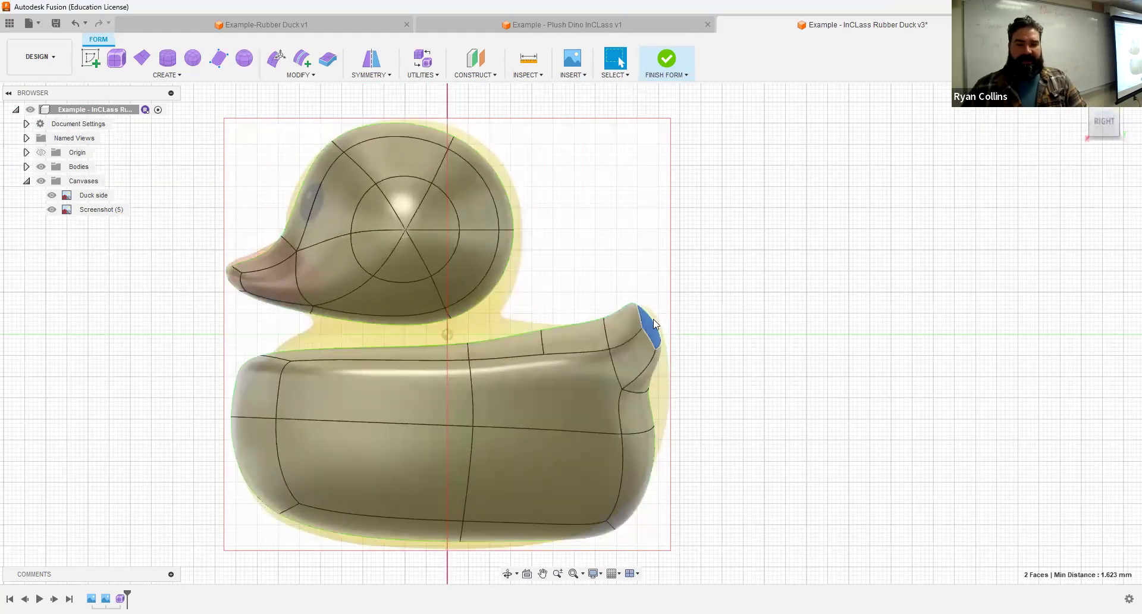
- Crease the two mirrored edges running along the tail's upper rim
left_click(767, 245)
left_click(300, 75)
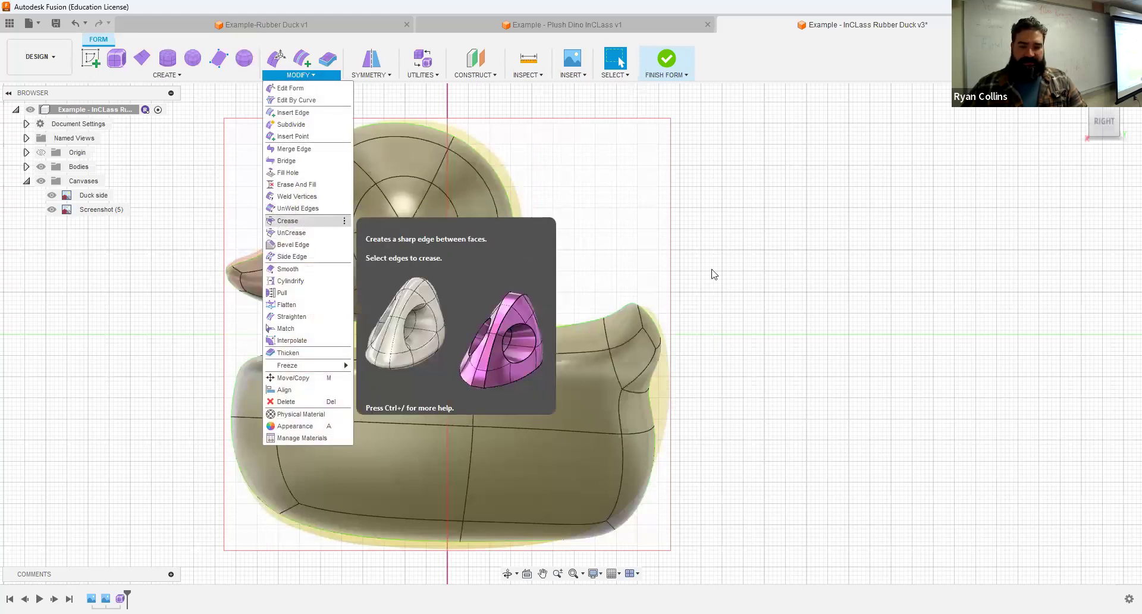
key("Return")
scroll(659, 311, "up", 5)
left_click(661, 308)
middle_click_drag(663, 305, 775, 325, "shift")
left_click(582, 363)
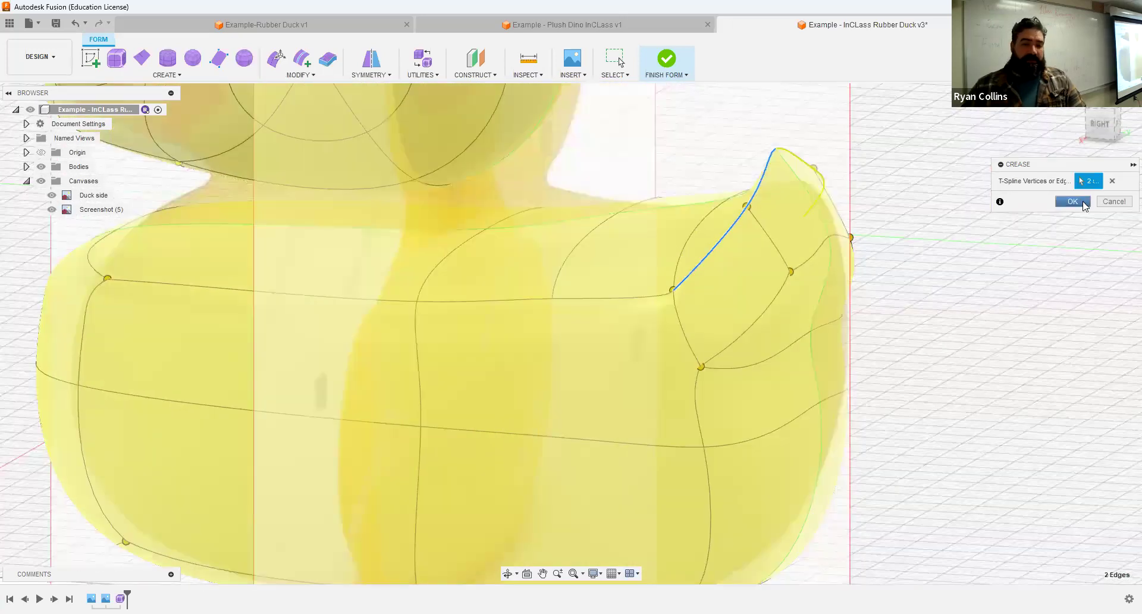
left_click(1082, 202)
left_click(308, 76)
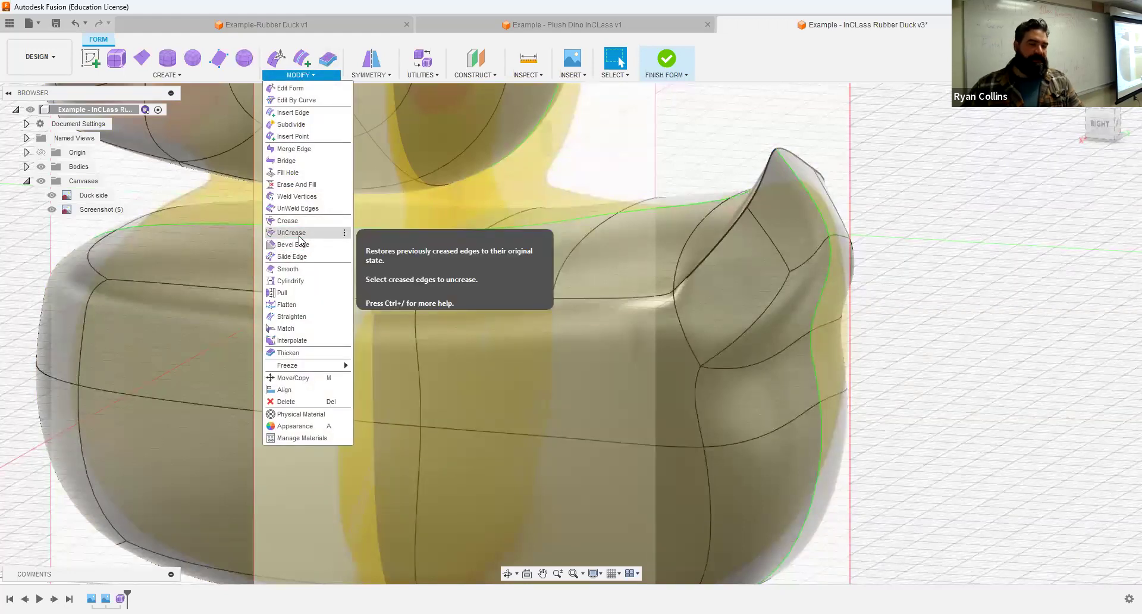
left_click(976, 177)
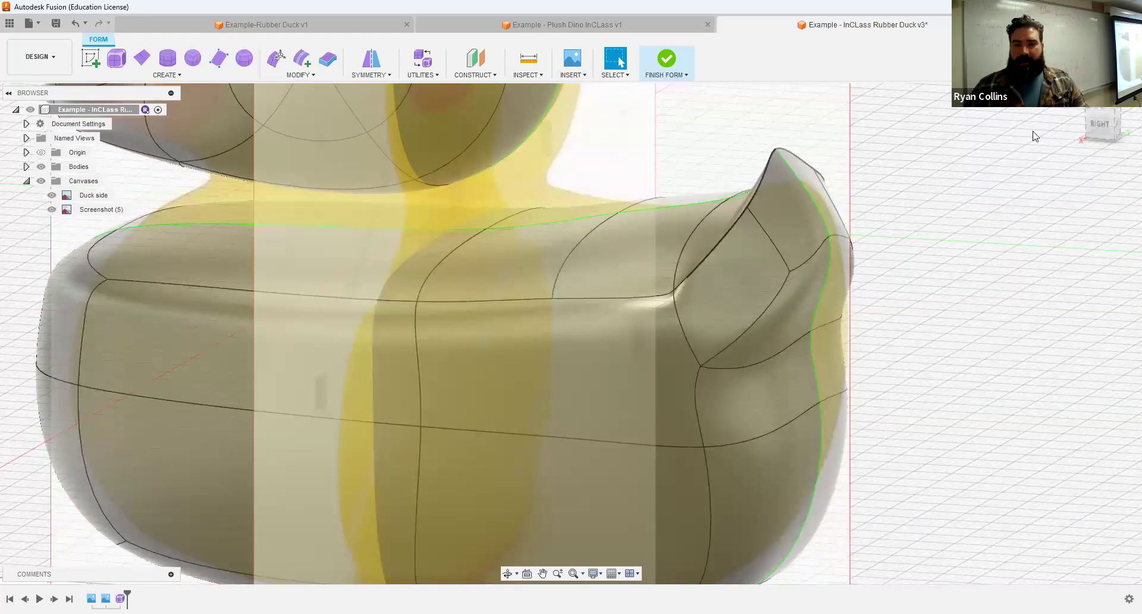
- Rotate the tail's rear face -10 degrees in the side view and move it about 2.1 mm back and 3.7 mm down
left_click(1104, 126)
left_click(277, 57)
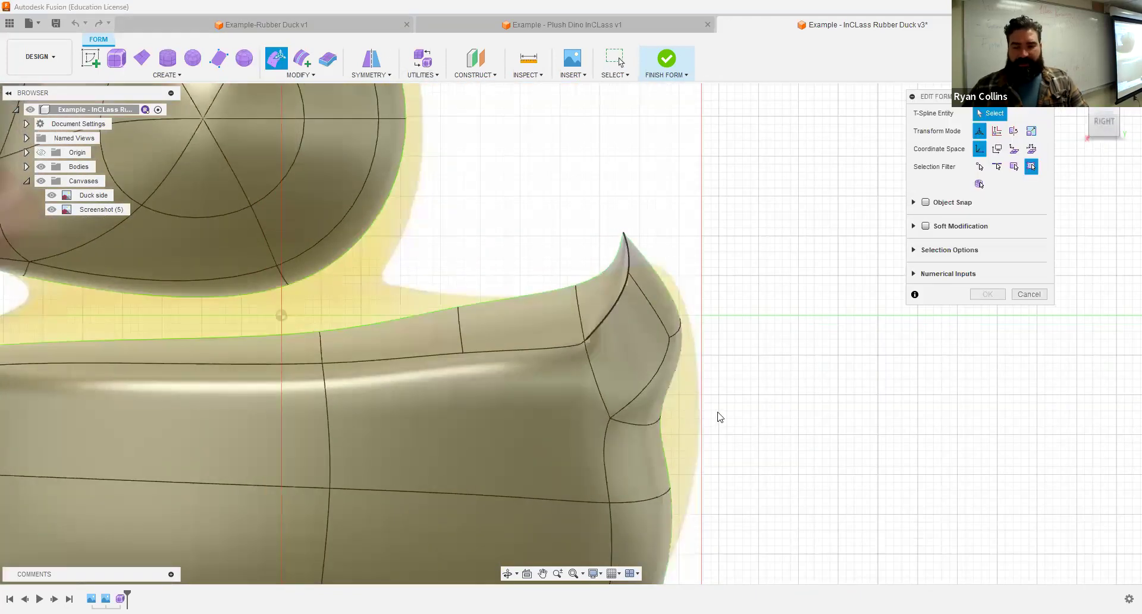
left_click(664, 297)
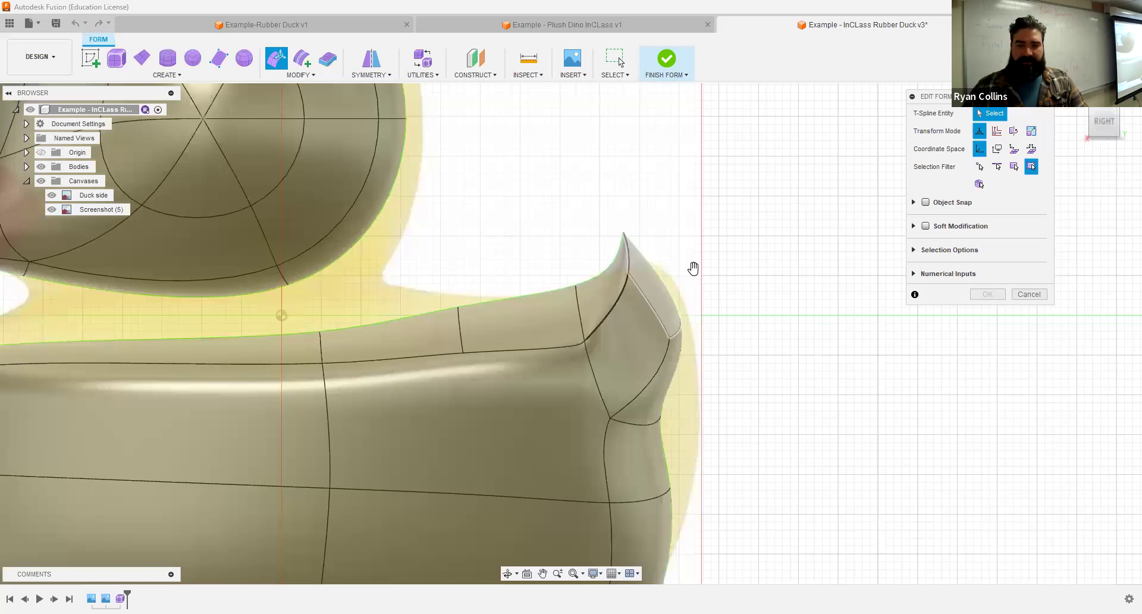
left_click_drag(649, 227, 660, 229)
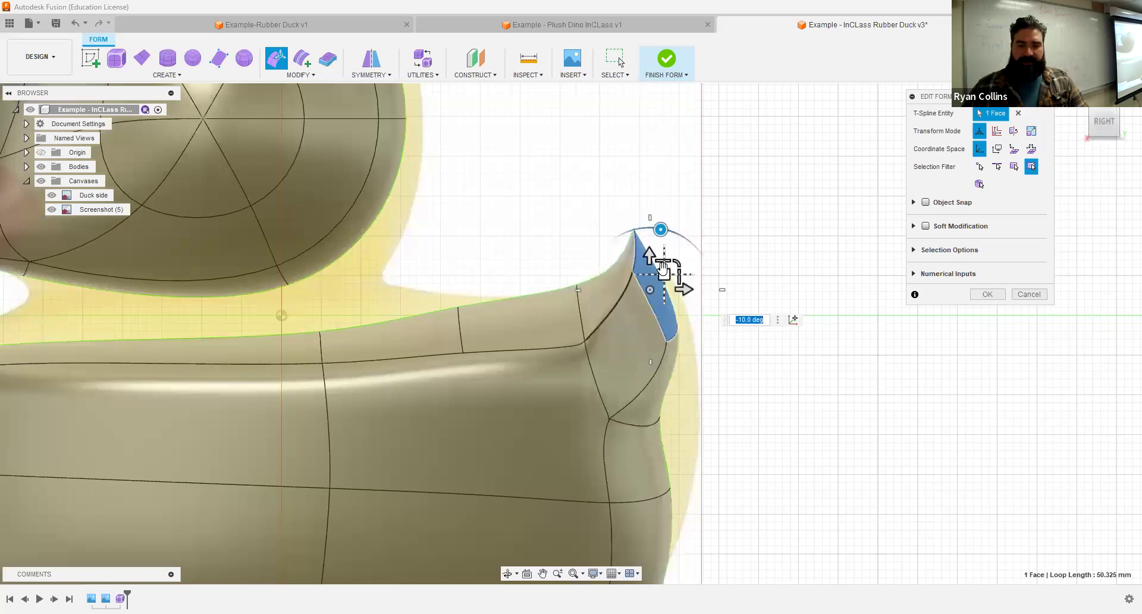
left_click_drag(662, 271, 680, 301)
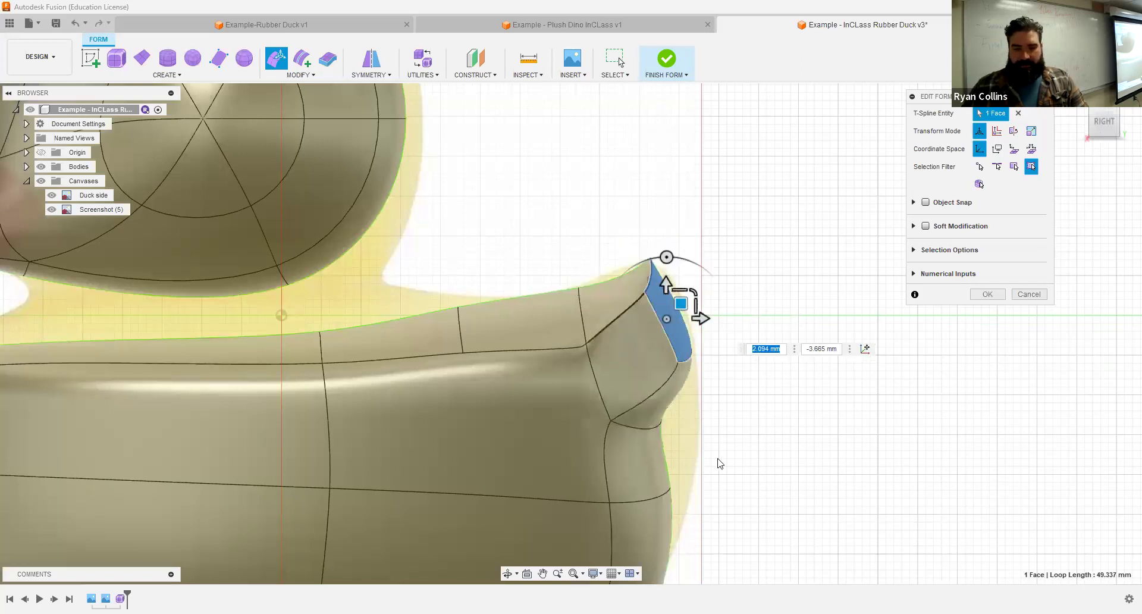
- Move the edge beneath the tail backward to fill the notch along the canvas outline and finish the form edit
middle_click_drag(637, 428, 628, 315)
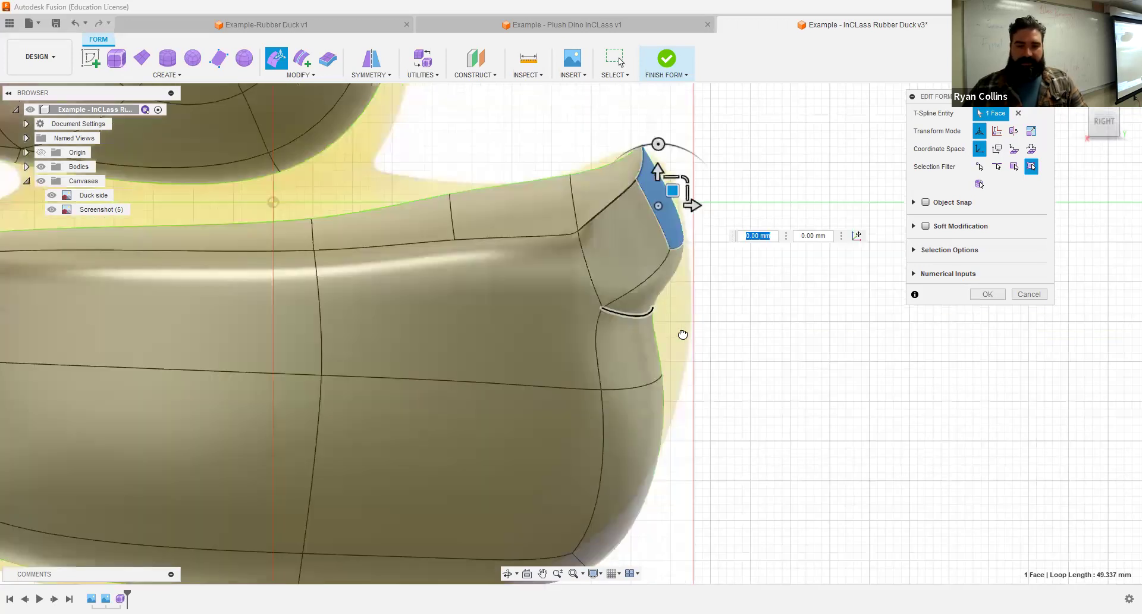
left_click(627, 314)
middle_click_drag(627, 313, 491, 227, "shift")
scroll(491, 228, "up", 3)
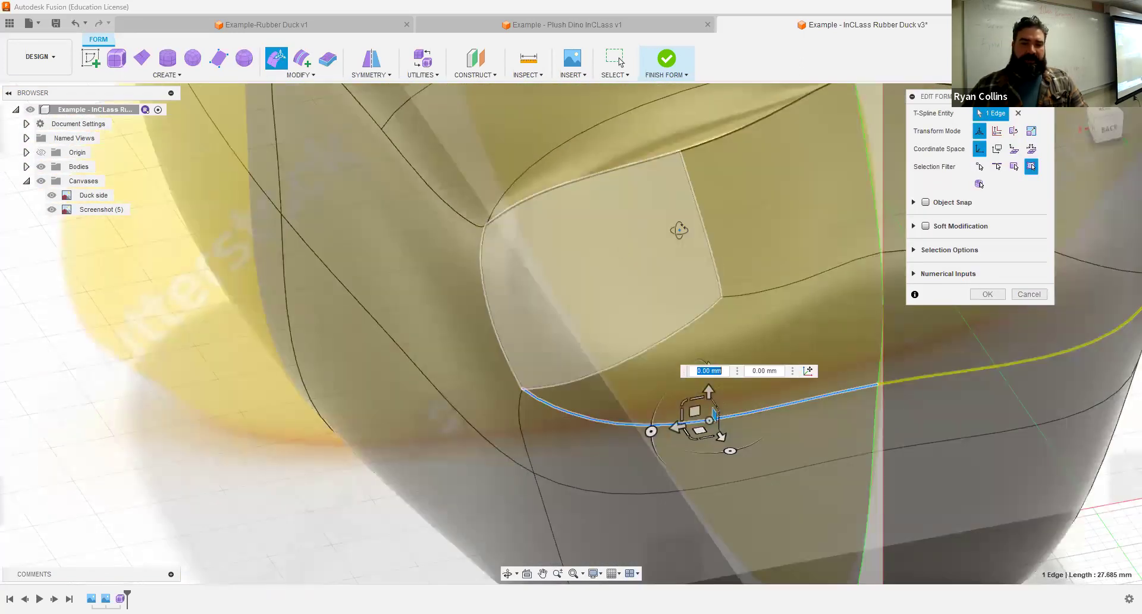
middle_click_drag(680, 231, 560, 223, "shift")
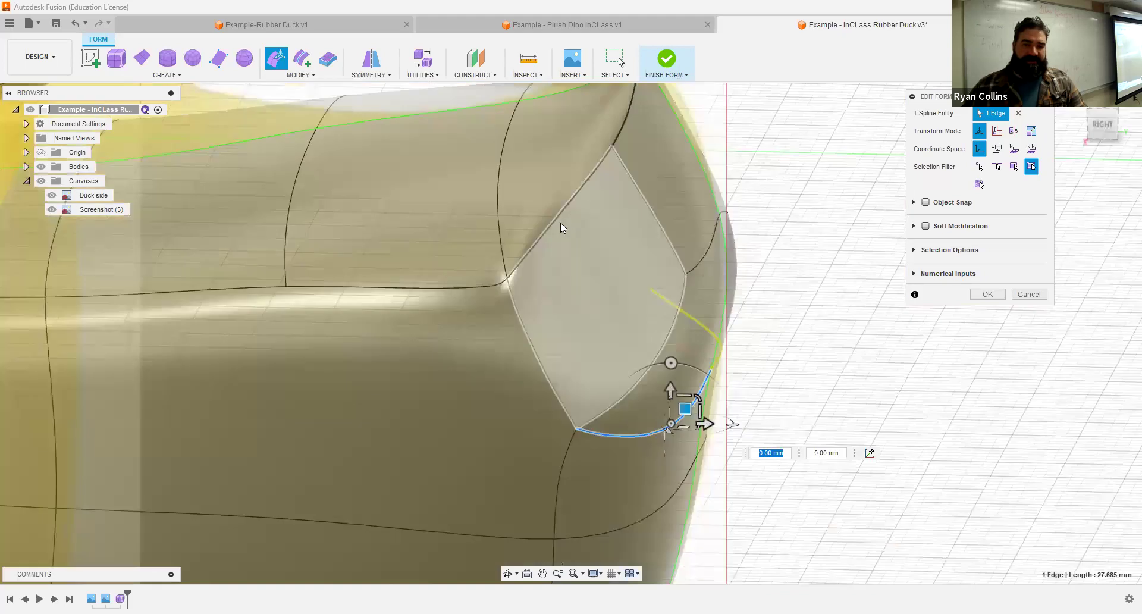
left_click(1103, 126)
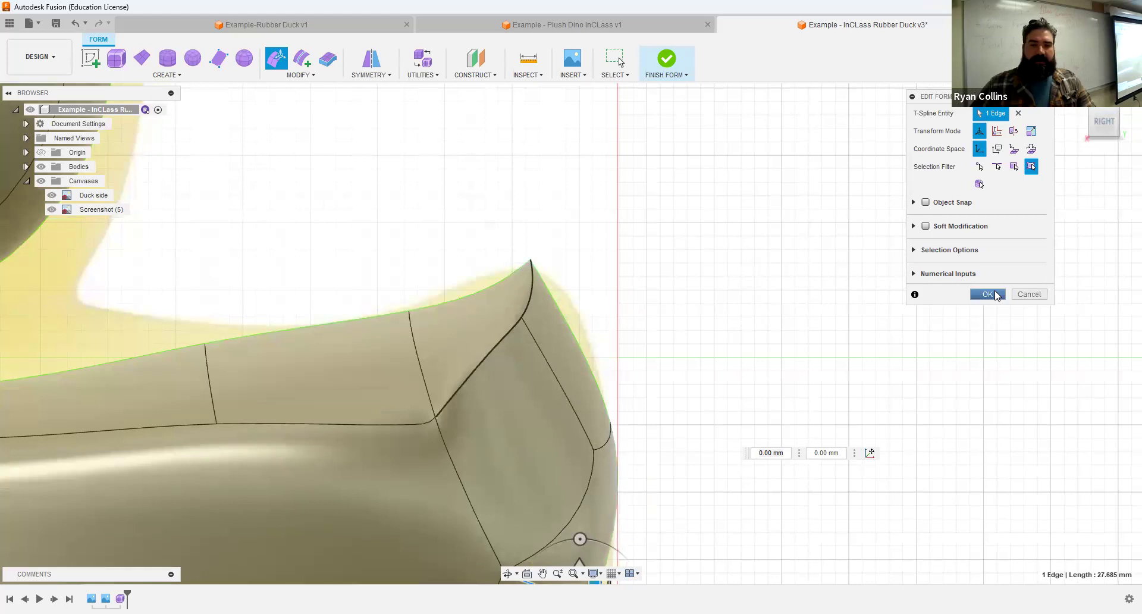
- Crease the two mirrored edges crossing the top of the body just in front of the tail tip
left_click(309, 76)
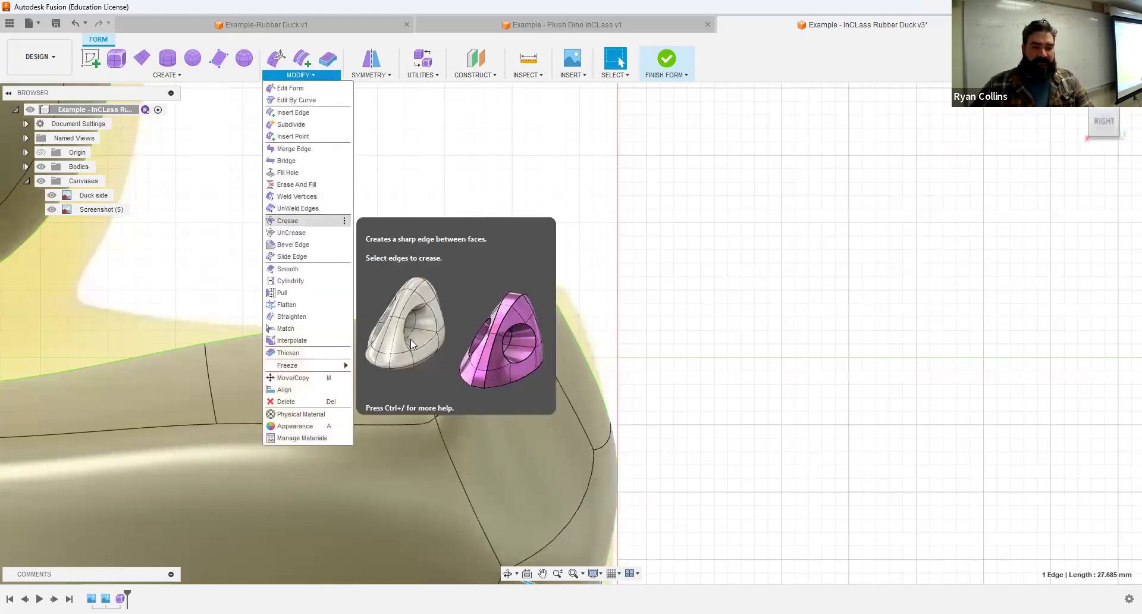
left_click(288, 221)
mouse_move(617, 237)
middle_mouse_down("shift")
mouse_move(599, 280)
mouse_move(612, 285)
mouse_move(621, 238)
middle_mouse_up("shift")
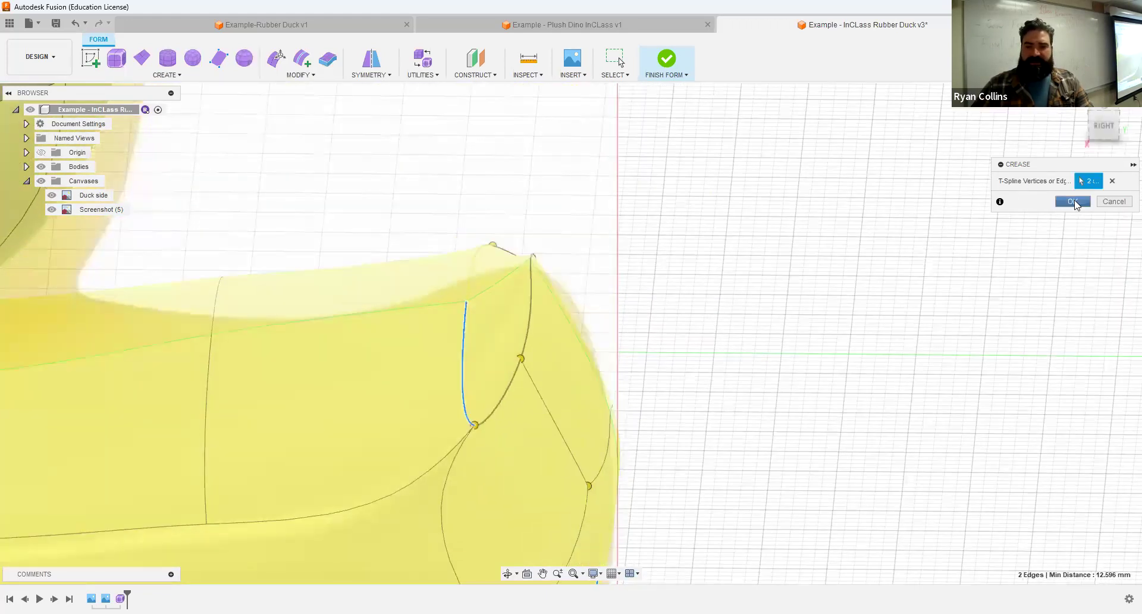
left_click(1073, 202)
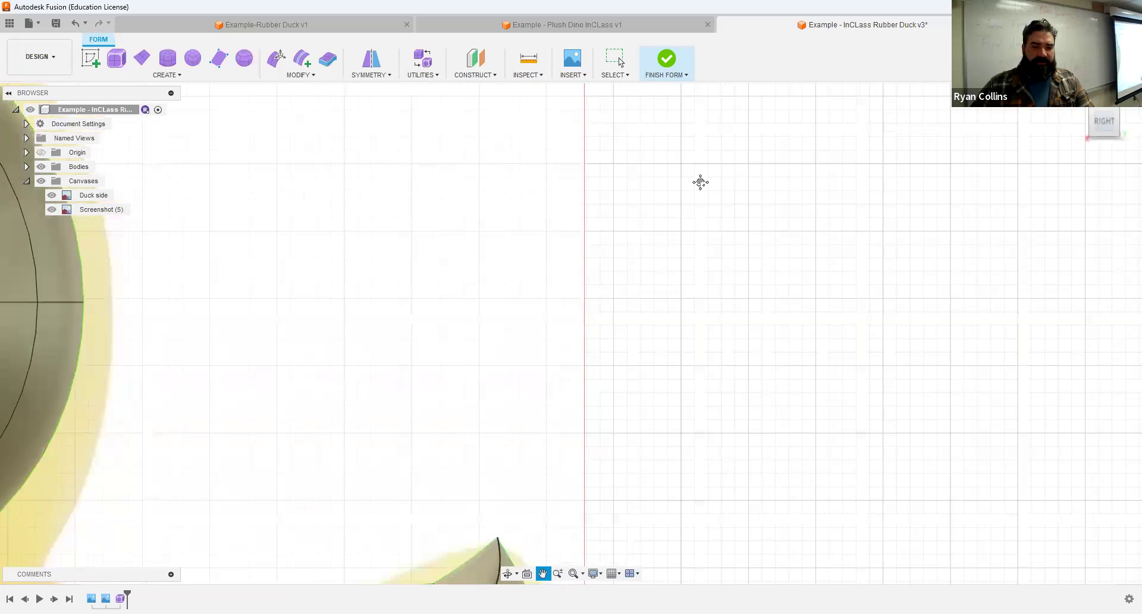
- Move the creased edge in front of the tail tip about 6.7 mm forward and 0.5 mm down in the side view
left_click(276, 59)
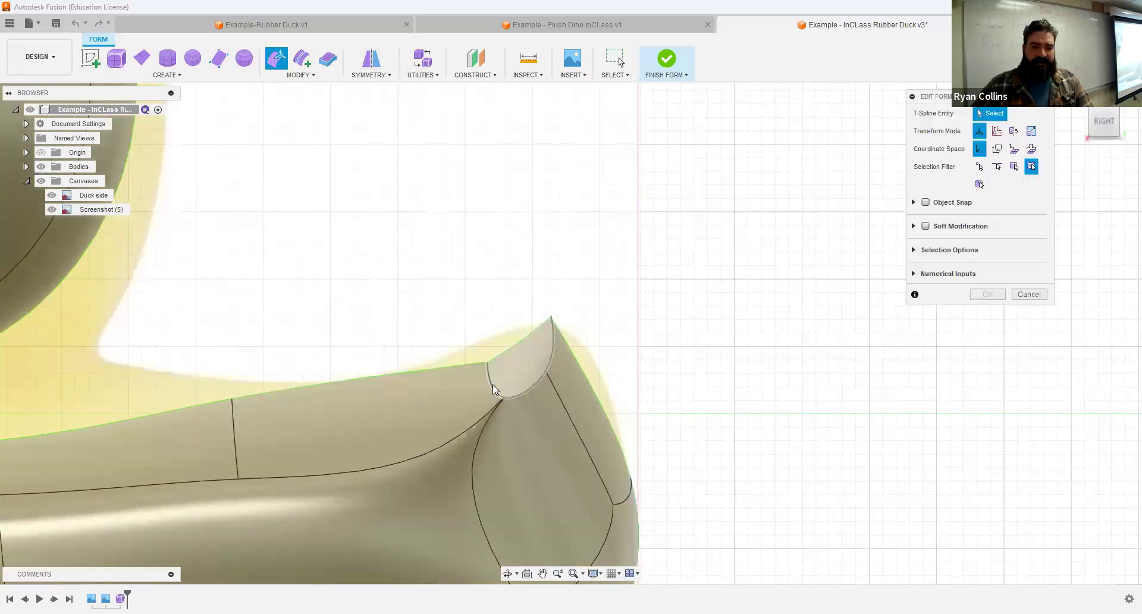
left_click(417, 377)
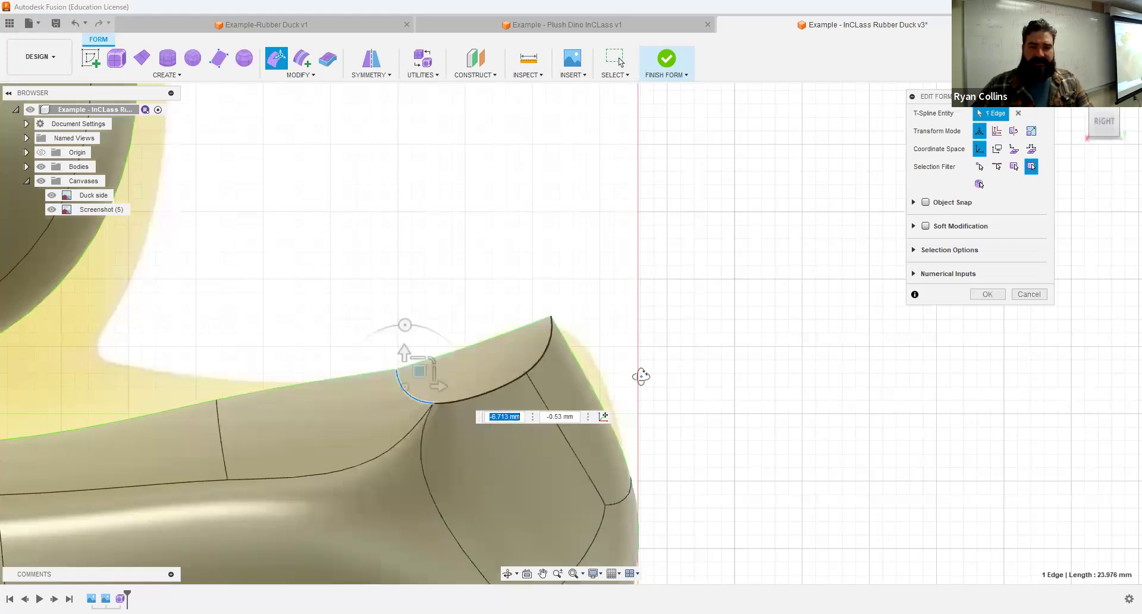
- In the back view, move the outer end vertex of the creased edge in front of the tail about 7.4 mm down and 0.16 mm outward
left_click(1130, 122)
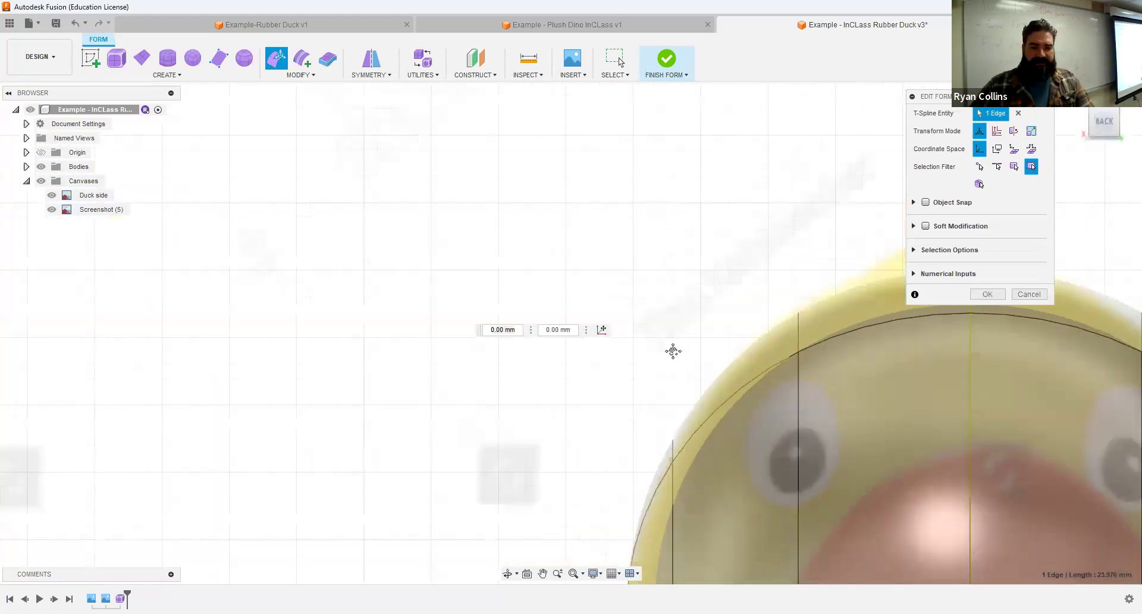
middle_click_drag(673, 350, 260, 312)
scroll(291, 345, "down", 3)
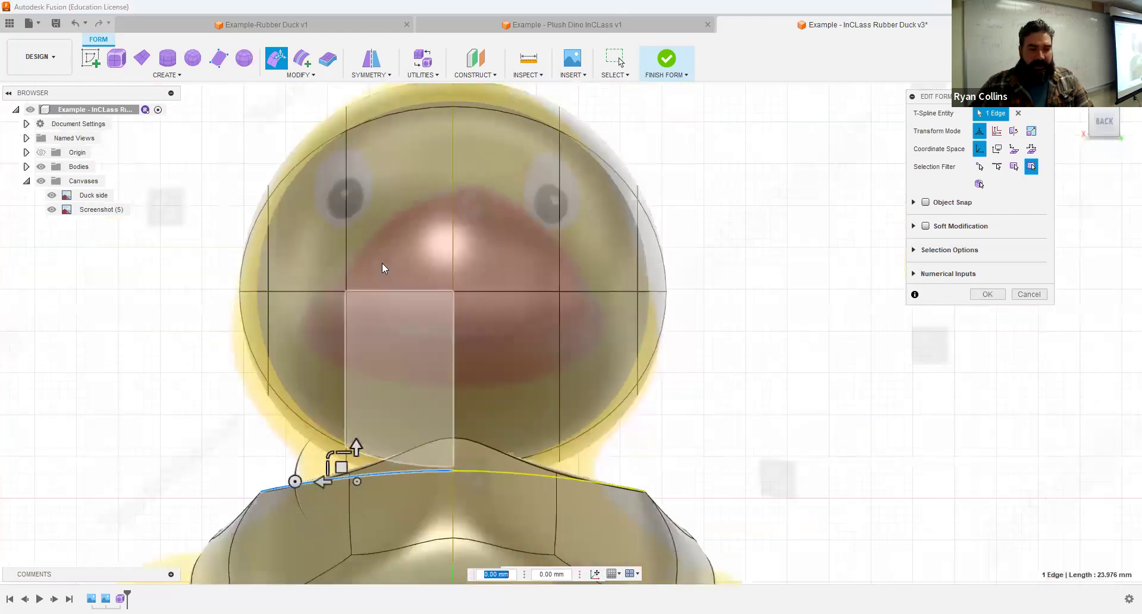
scroll(382, 263, "down", 1)
middle_click_drag(382, 263, 397, 138)
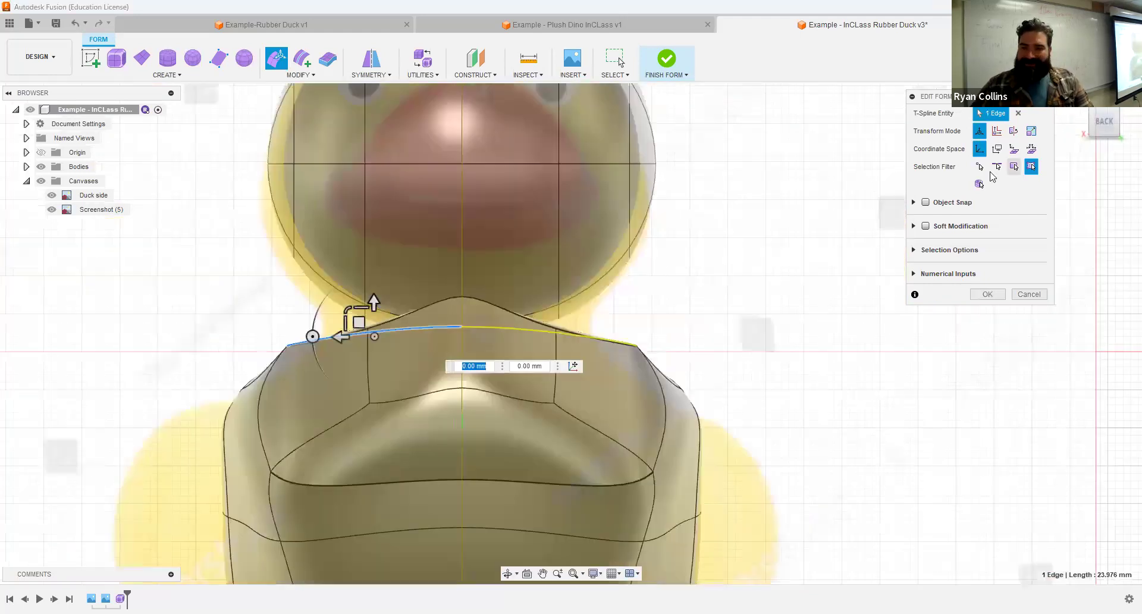
left_click(286, 344)
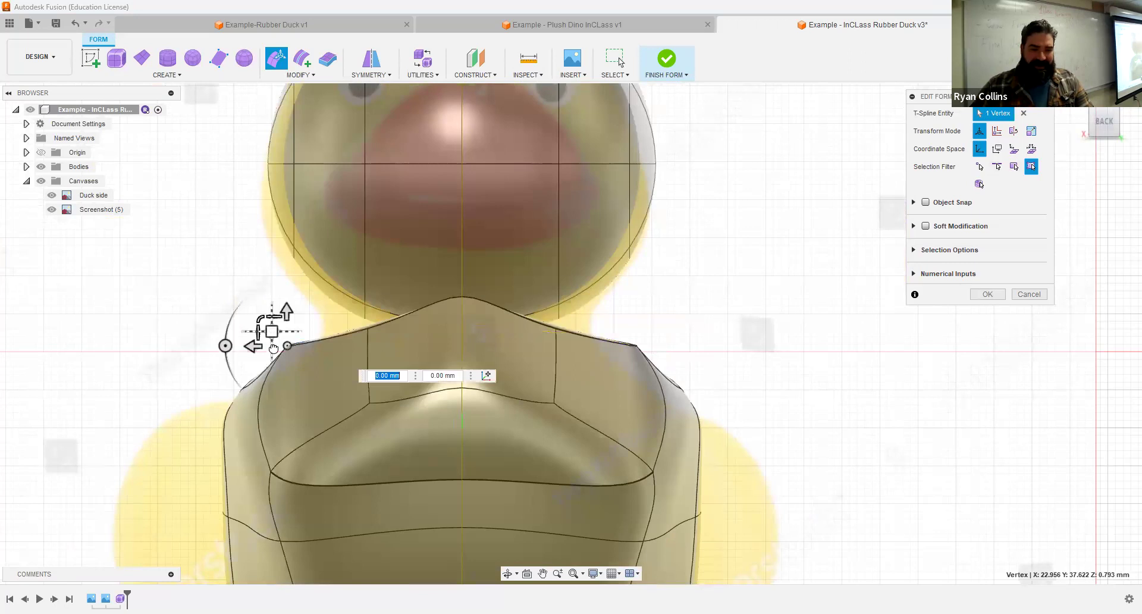
left_click_drag(269, 332, 265, 389)
scroll(721, 391, "down", 3)
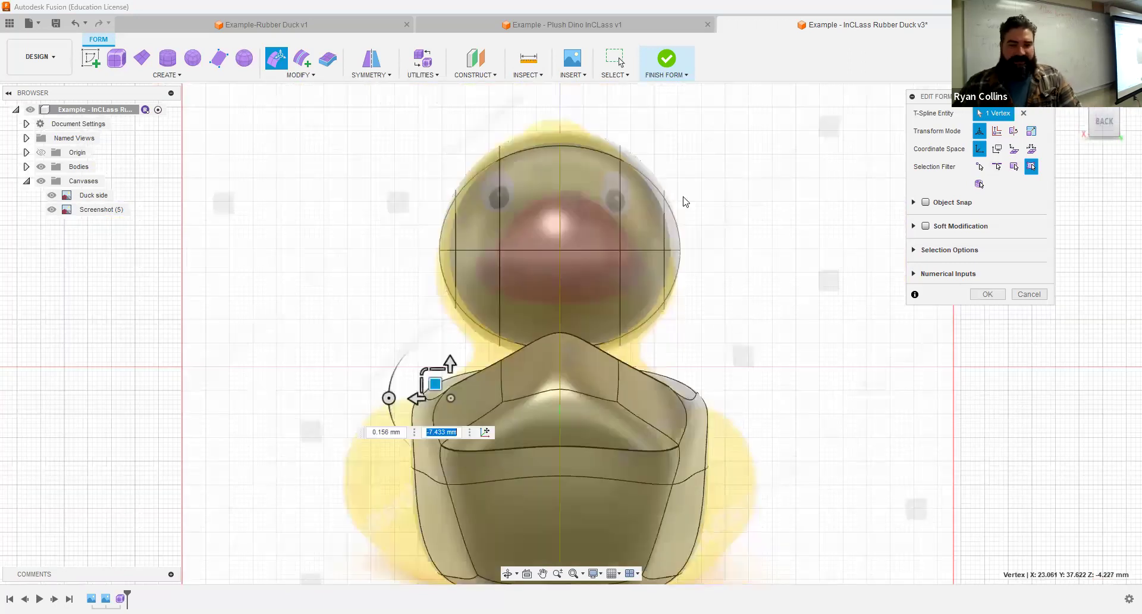
- Restrict selection to vertices and move the body's mid-height side vertex about 20.7 mm outward and 3.6 mm down in the back view
left_click(407, 349)
scroll(407, 349, "down", 1)
middle_click_drag(408, 348, 377, 210)
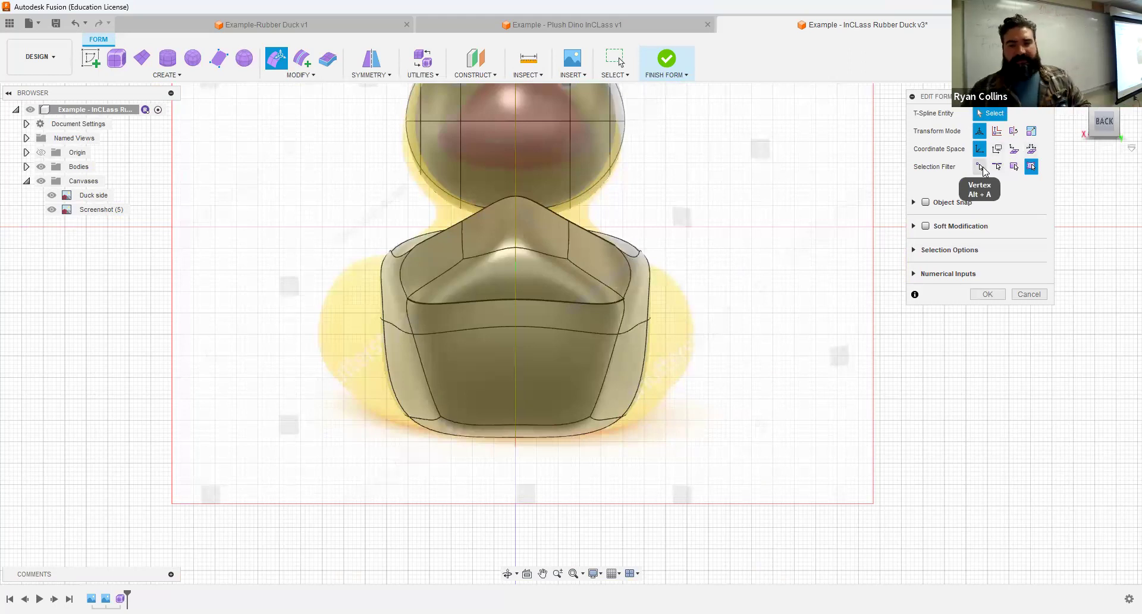
left_click(981, 168)
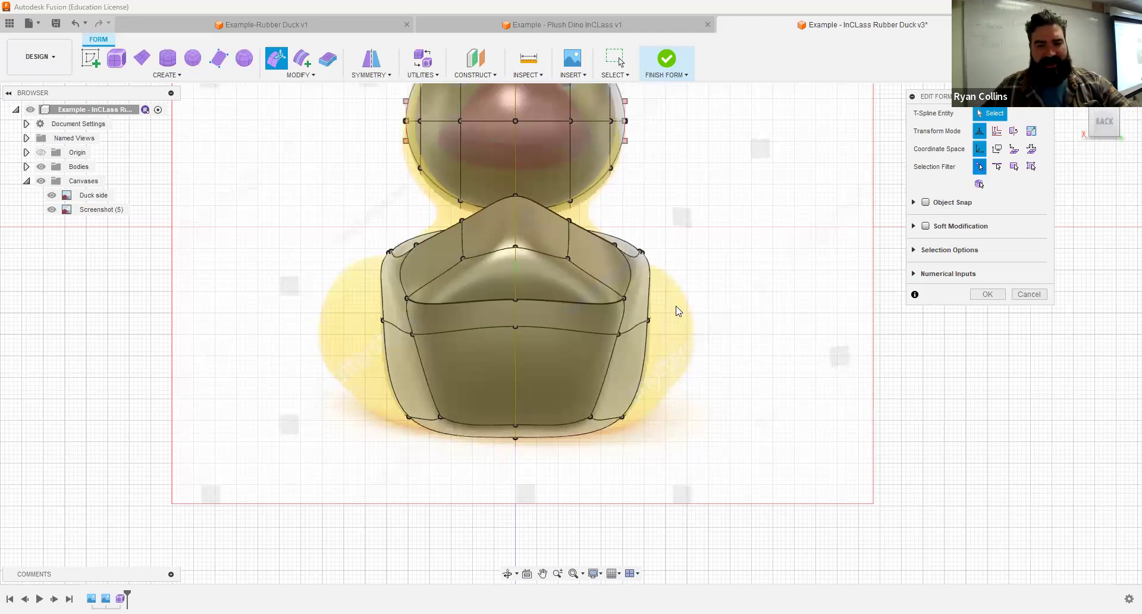
left_click_drag(676, 309, 636, 353)
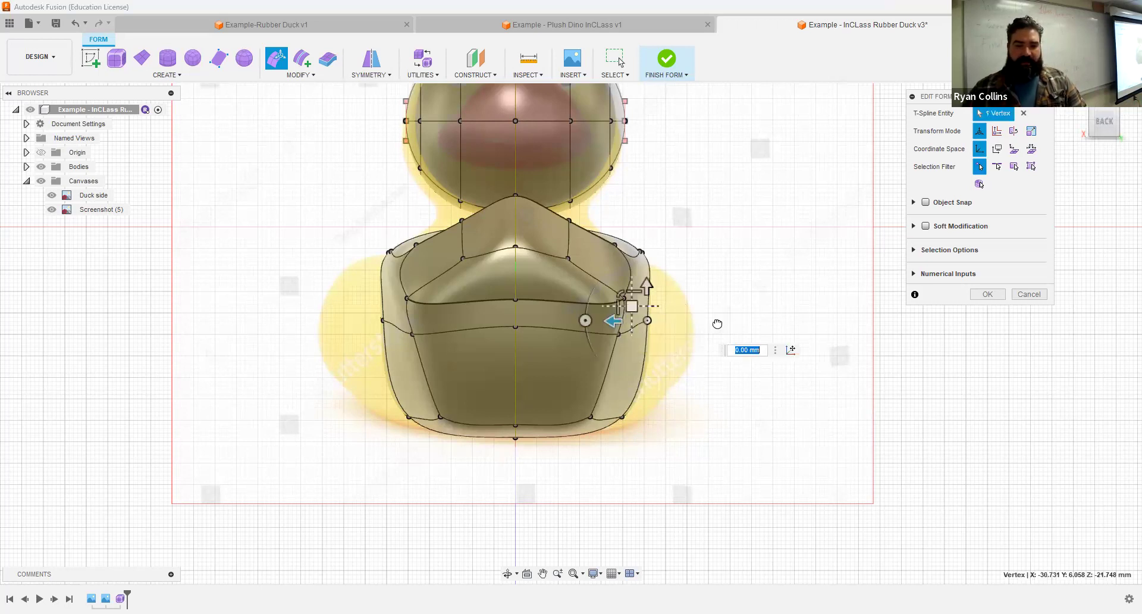
left_click_drag(717, 323, 720, 322)
- Examine the widened body from the front, the side and in perspective against the canvas outlines
middle_click_drag(695, 518, 570, 516, "shift")
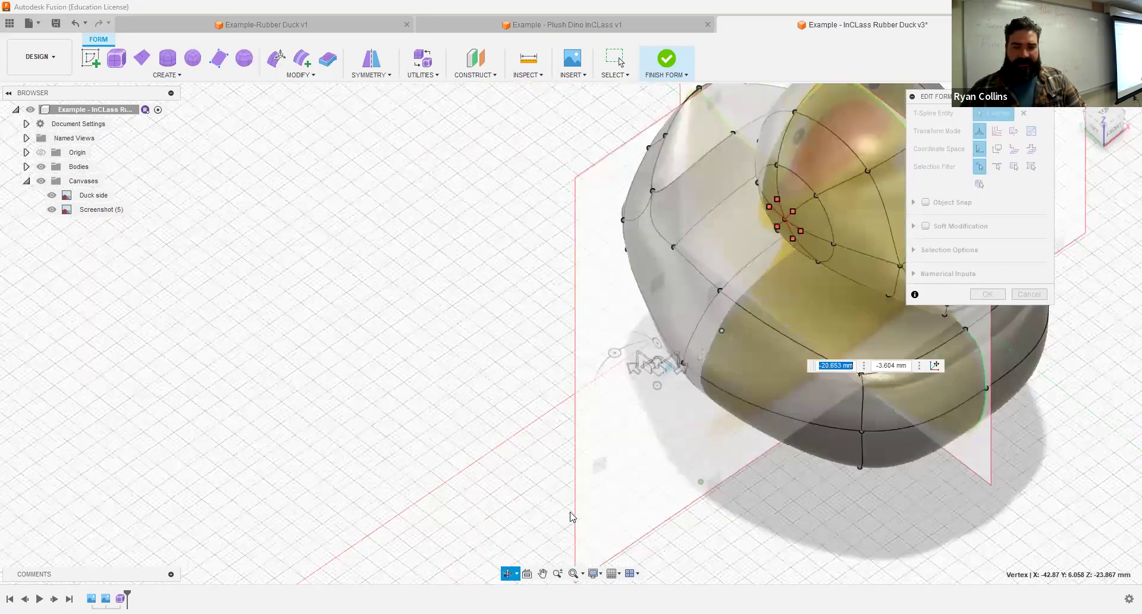
middle_click_drag(700, 338, 655, 372, "shift")
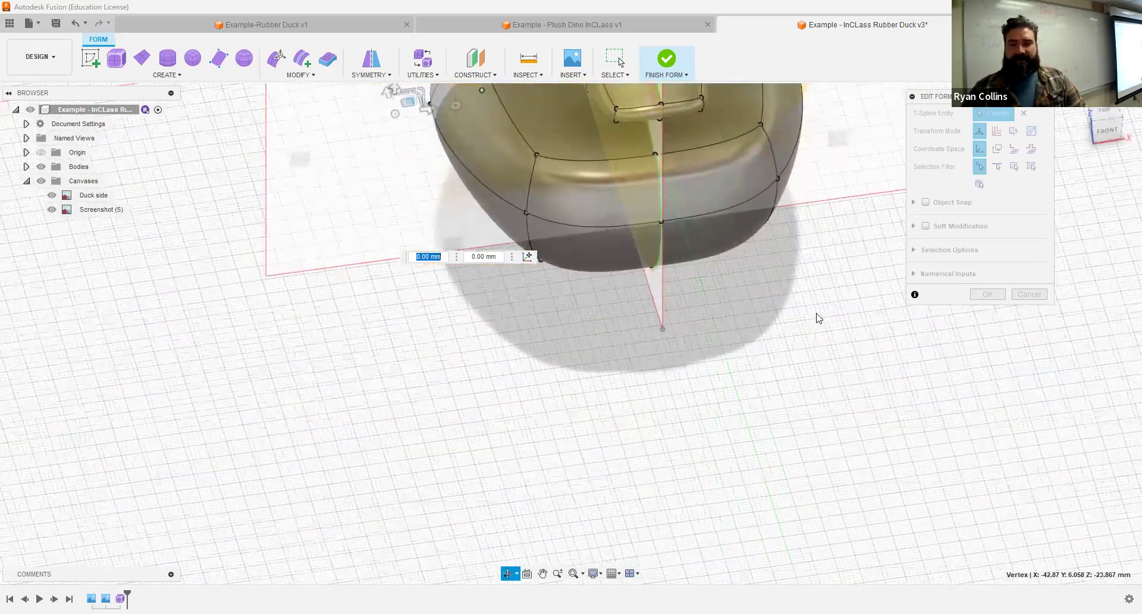
middle_click_drag(782, 348, 785, 354, "shift")
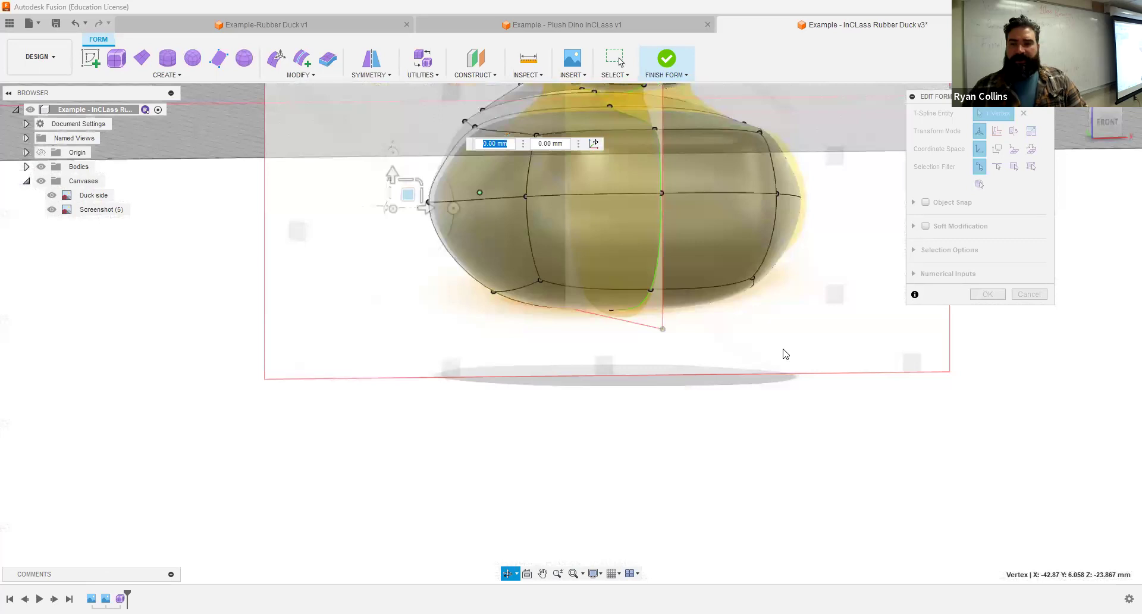
left_click(1105, 126)
middle_click_drag(791, 421, 504, 401)
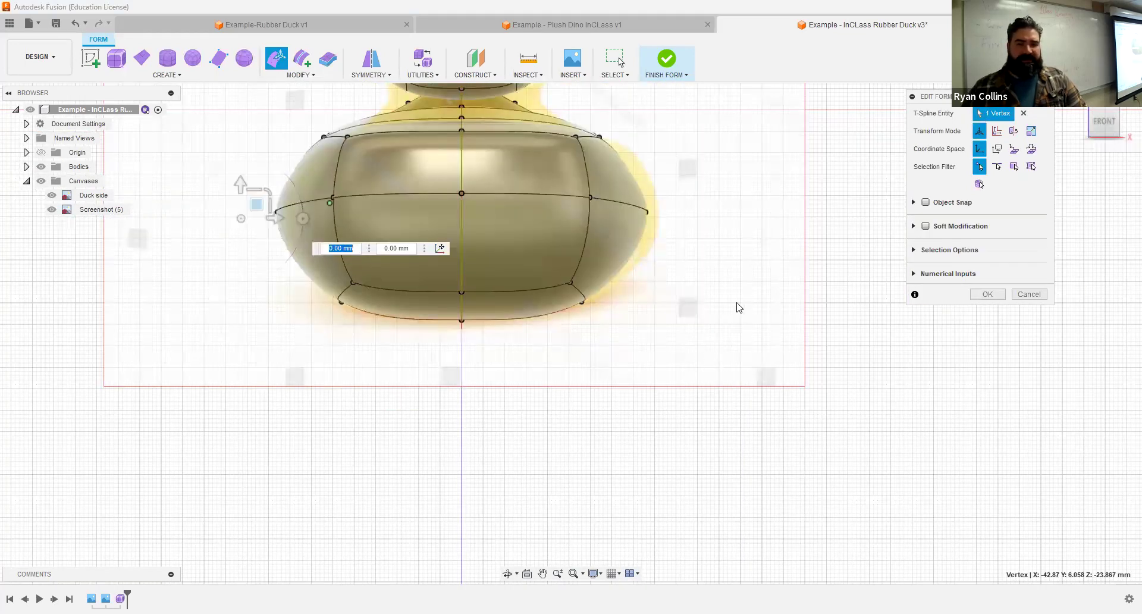
middle_click_drag(672, 359, 758, 280, "shift")
middle_click_drag(692, 313, 757, 296, "shift")
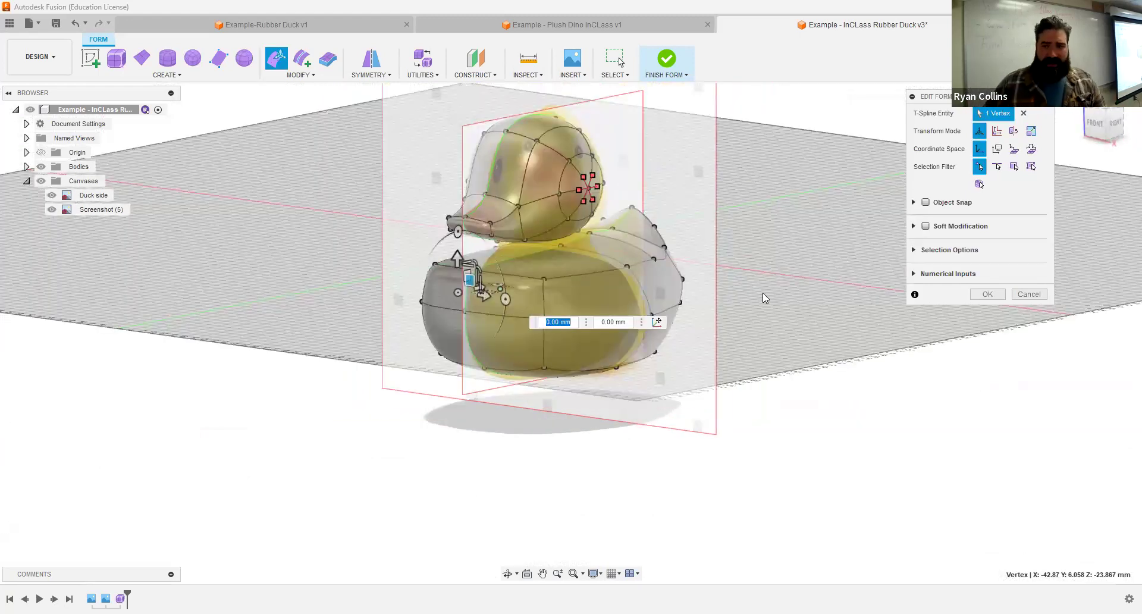
middle_click_drag(904, 326, 863, 328, "shift")
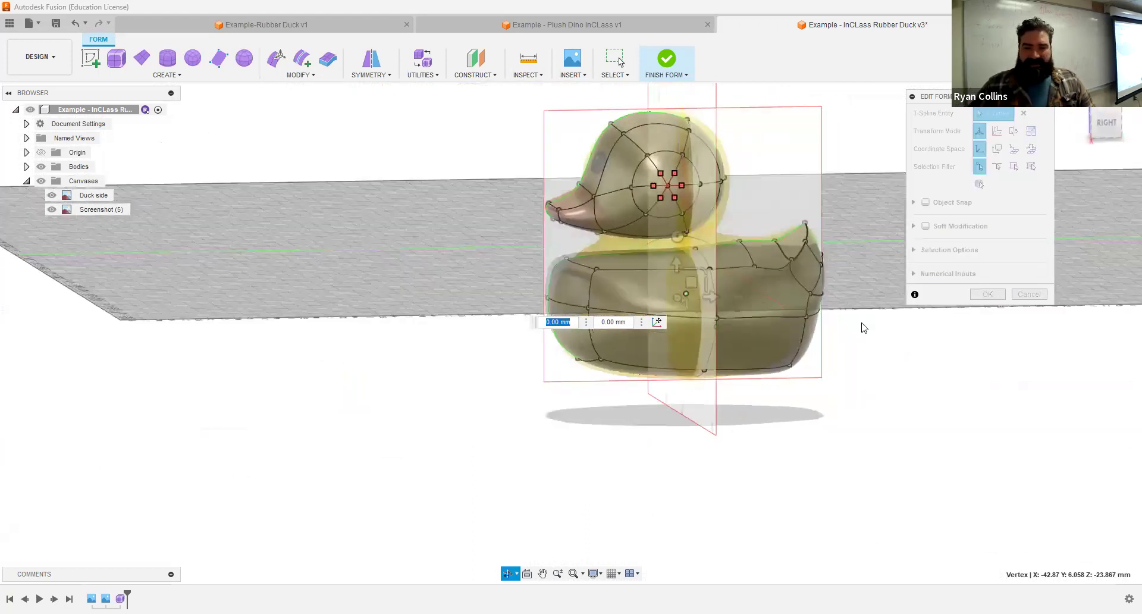
left_click(1105, 122)
middle_click_drag(923, 408, 771, 408)
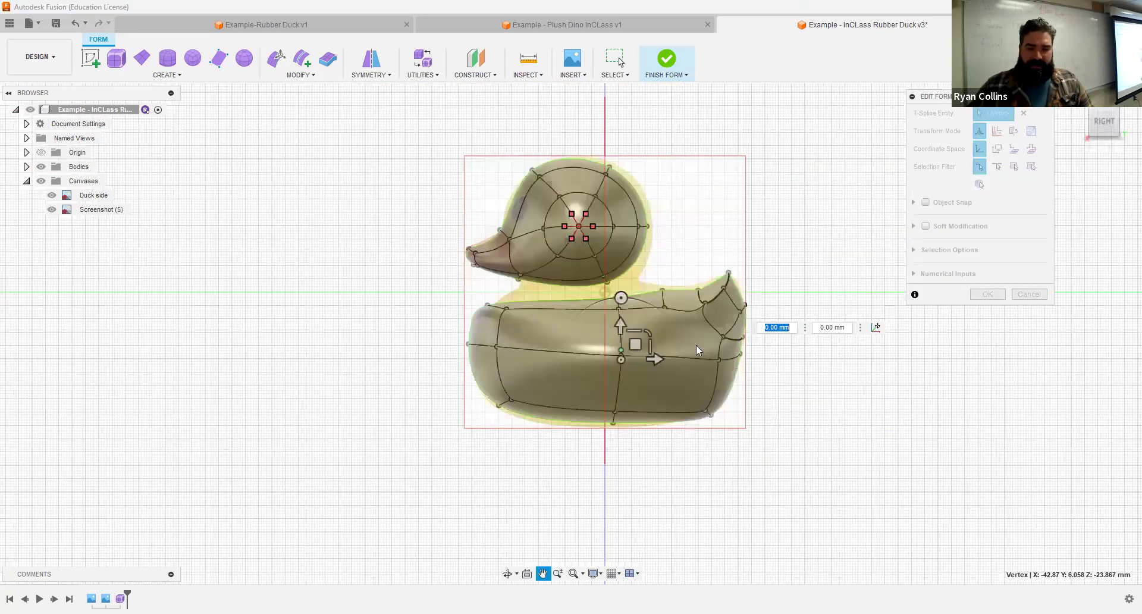
- Finish the form edit and save the design with the version description "Body"
left_click(1000, 296)
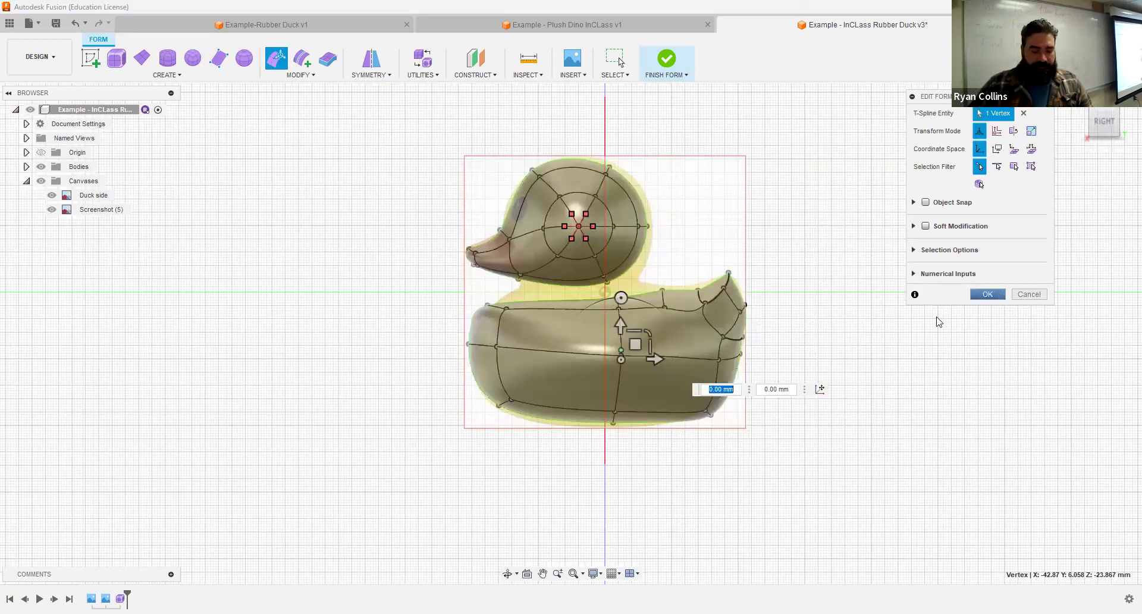
key("ctrl+s")
type("Body")
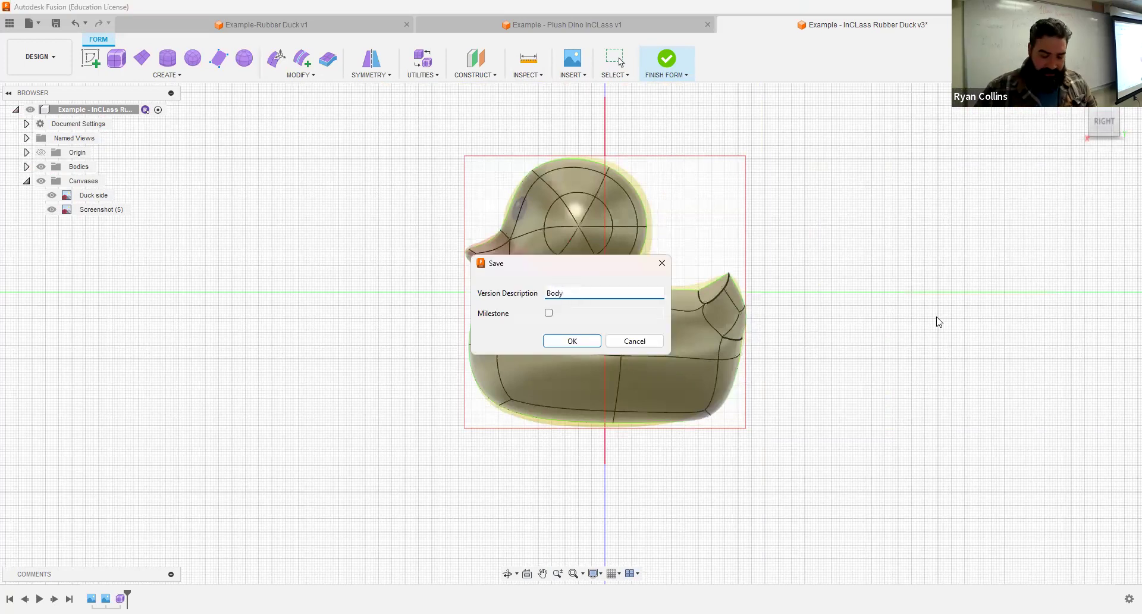
key("Return")
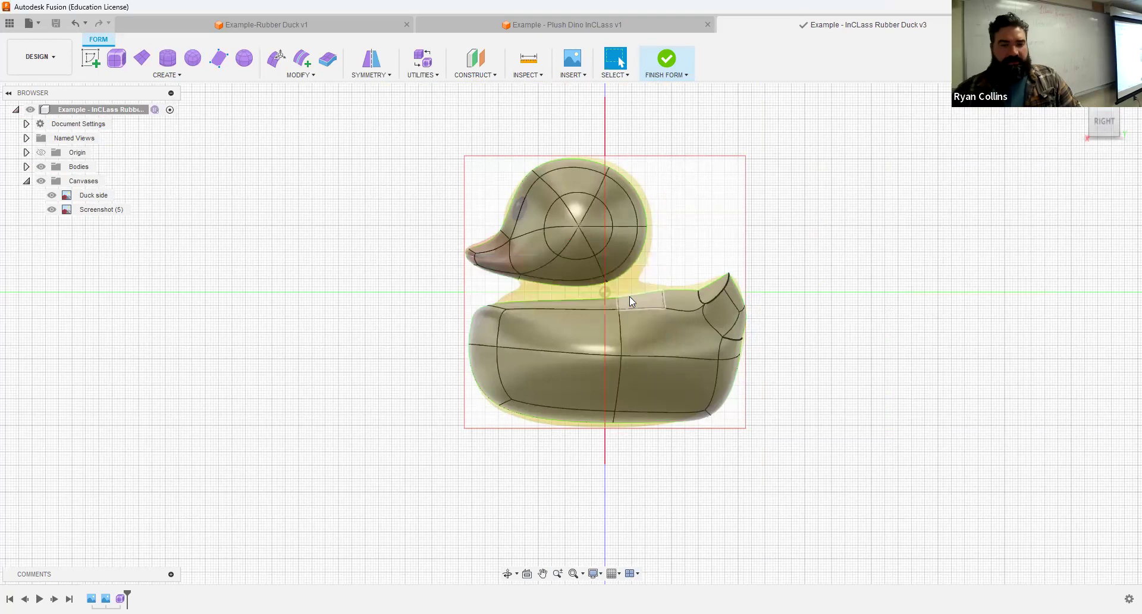
- Try to open the neck area by deleting the large face on top of the body beneath the head
left_click(295, 74)
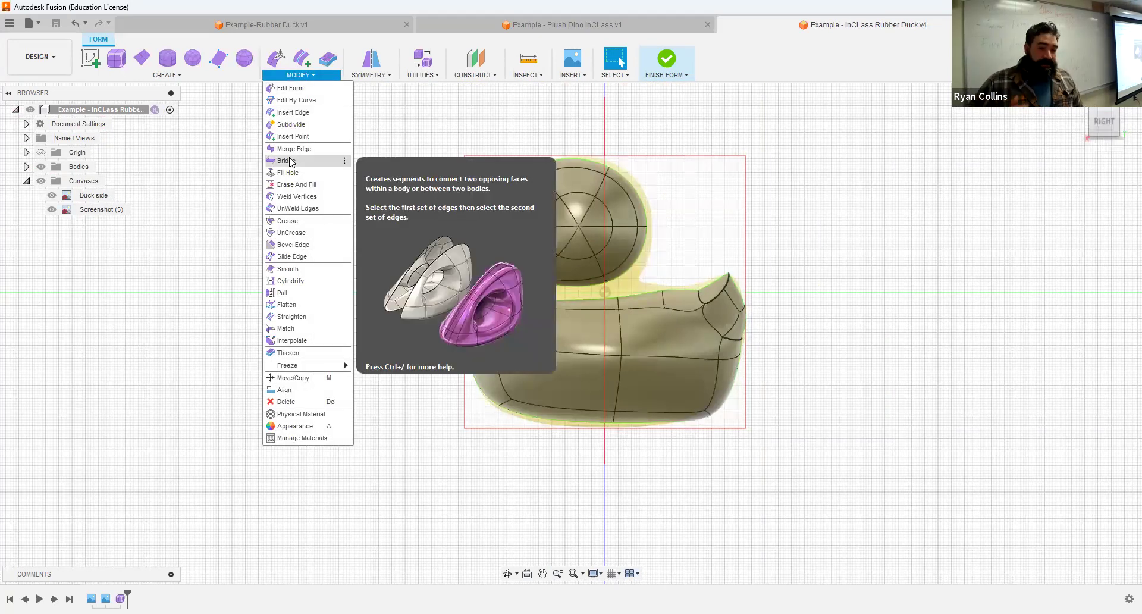
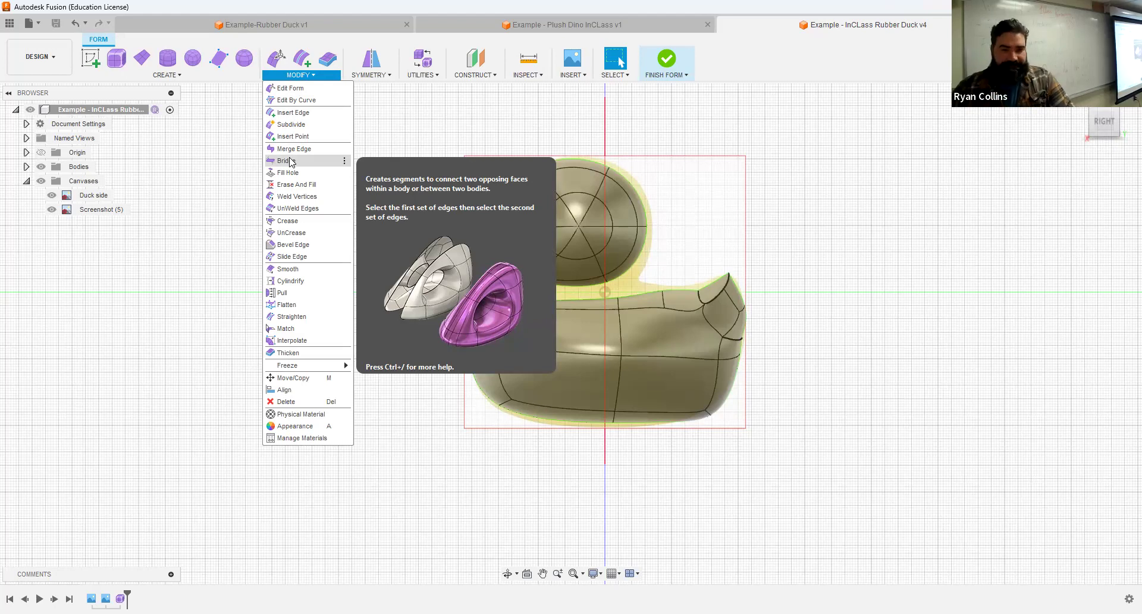
scroll(628, 308, "up", 5)
middle_click_drag(628, 308, 669, 327, "shift")
middle_click_drag(559, 391, 605, 345, "shift")
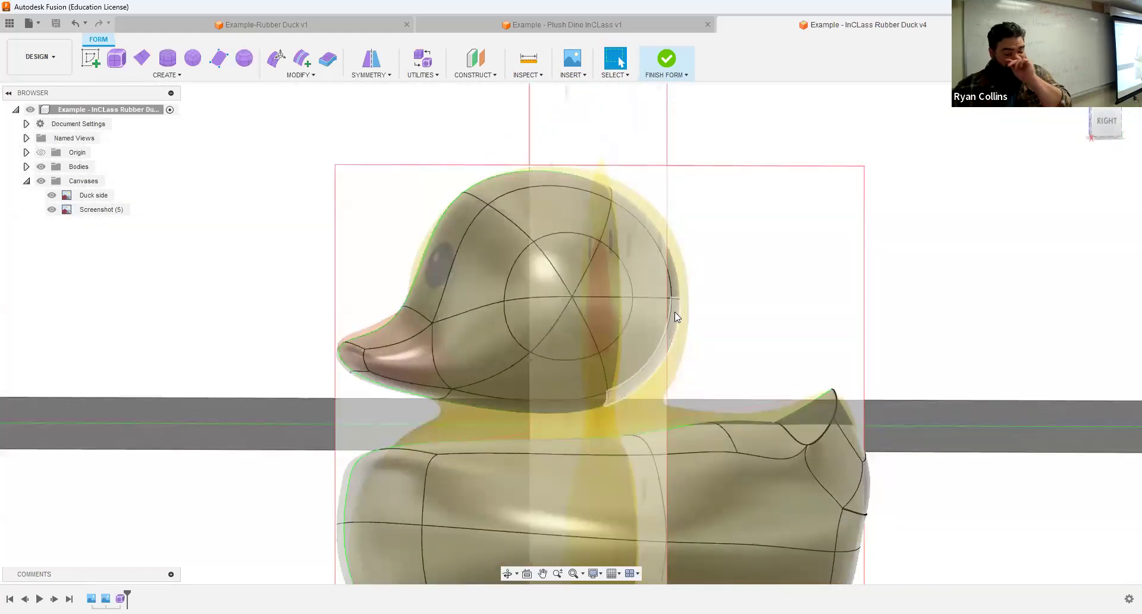
middle_click_drag(785, 228, 793, 358, "shift")
middle_click_drag(556, 440, 540, 320)
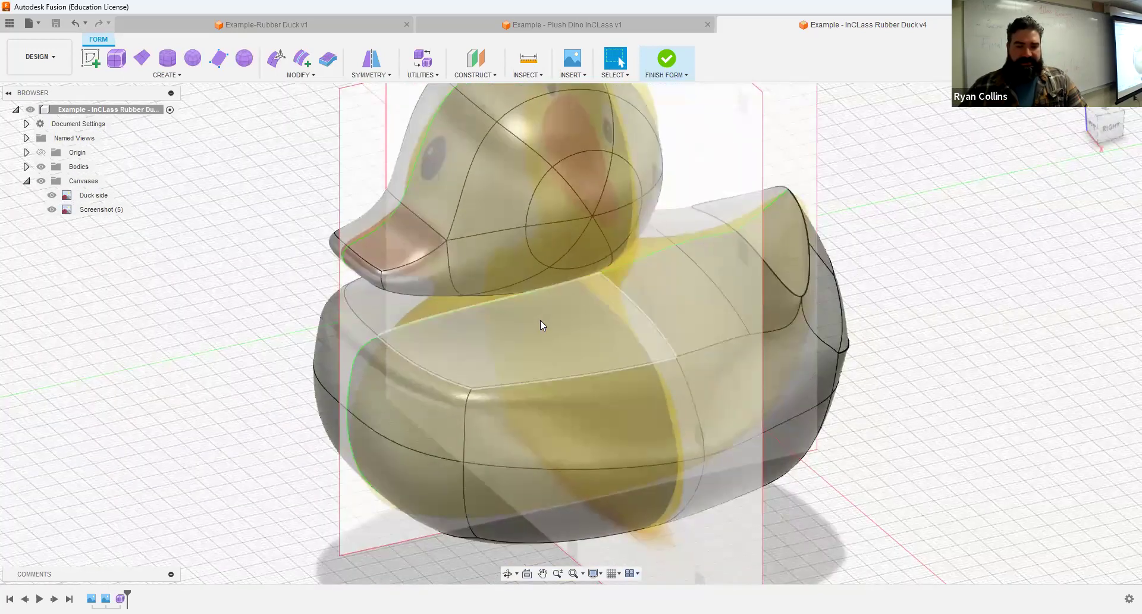
left_click(540, 320)
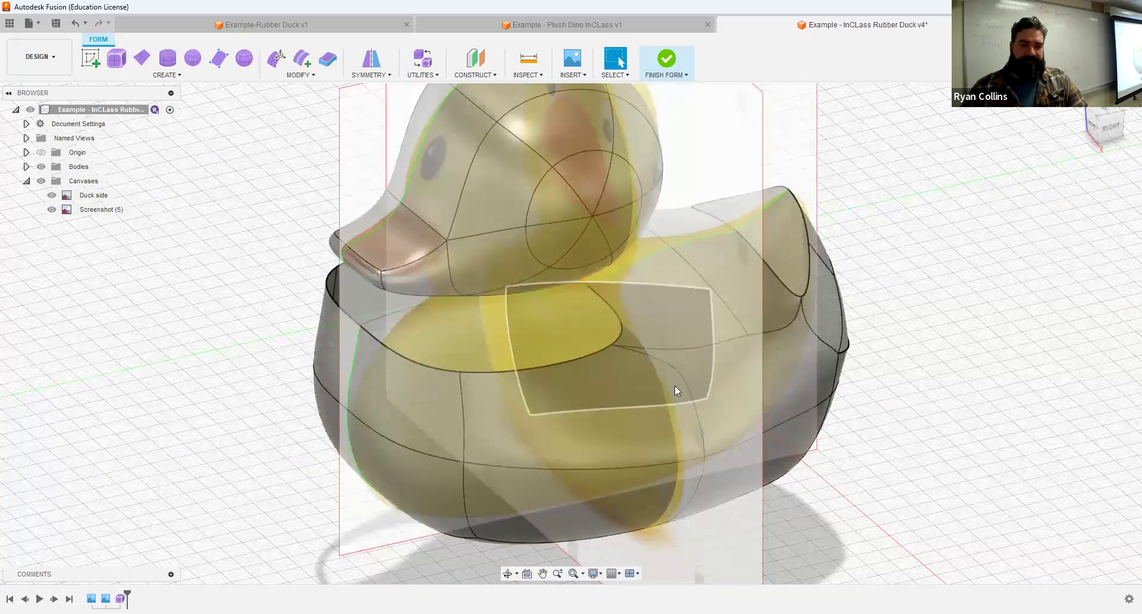
middle_click_drag(714, 381, 798, 375, "shift")
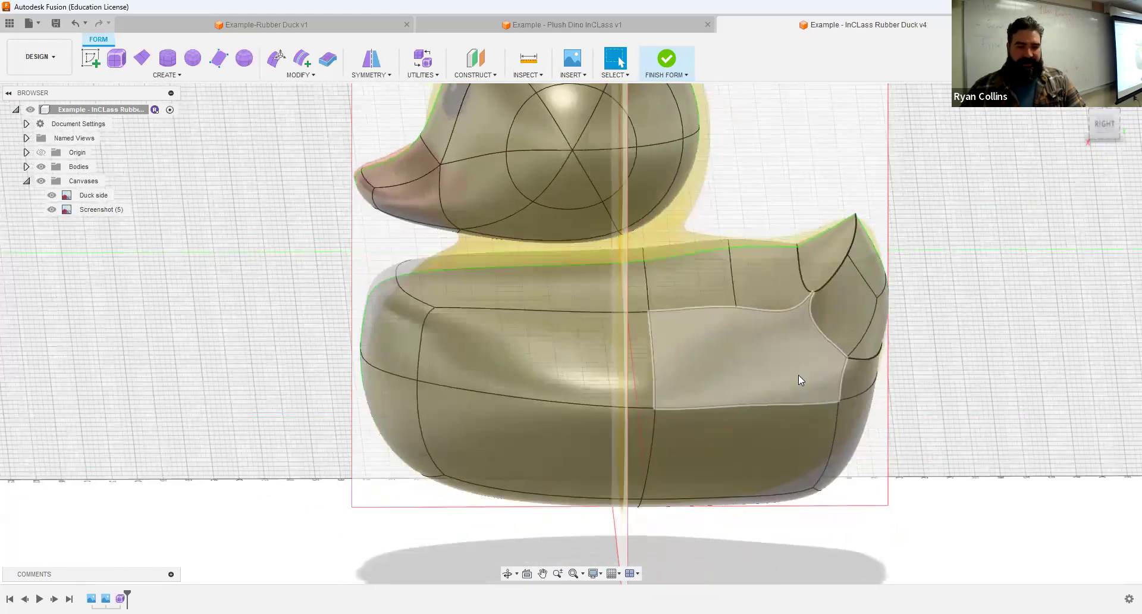
left_click(278, 206)
- Insert an edge on a single side of the body's front top edge, at location -0.37 toward the tail
left_click(303, 58)
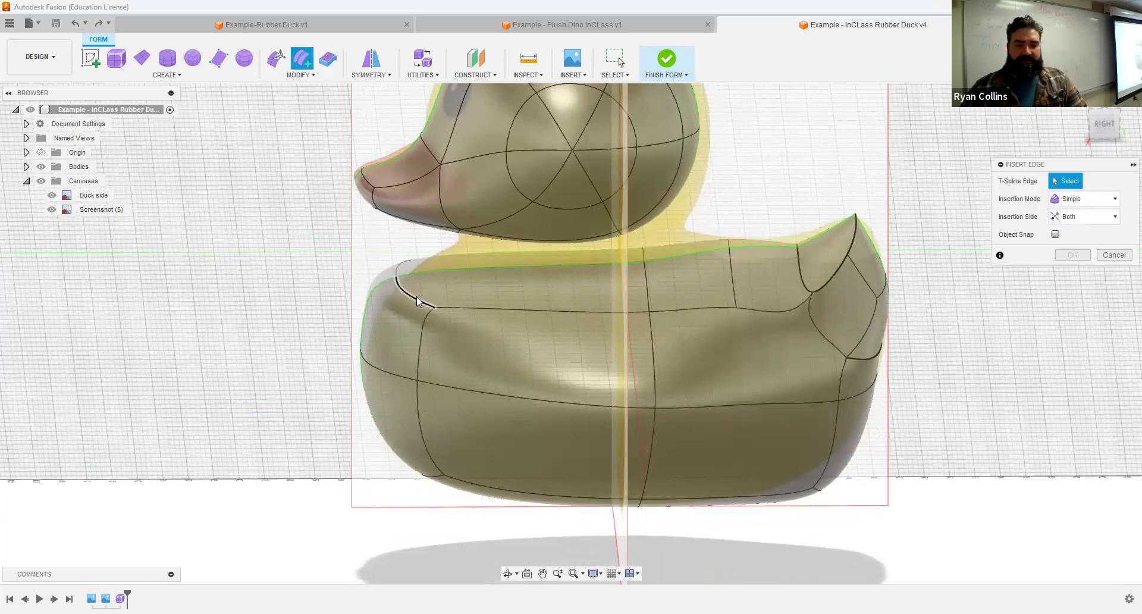
left_click(1116, 217)
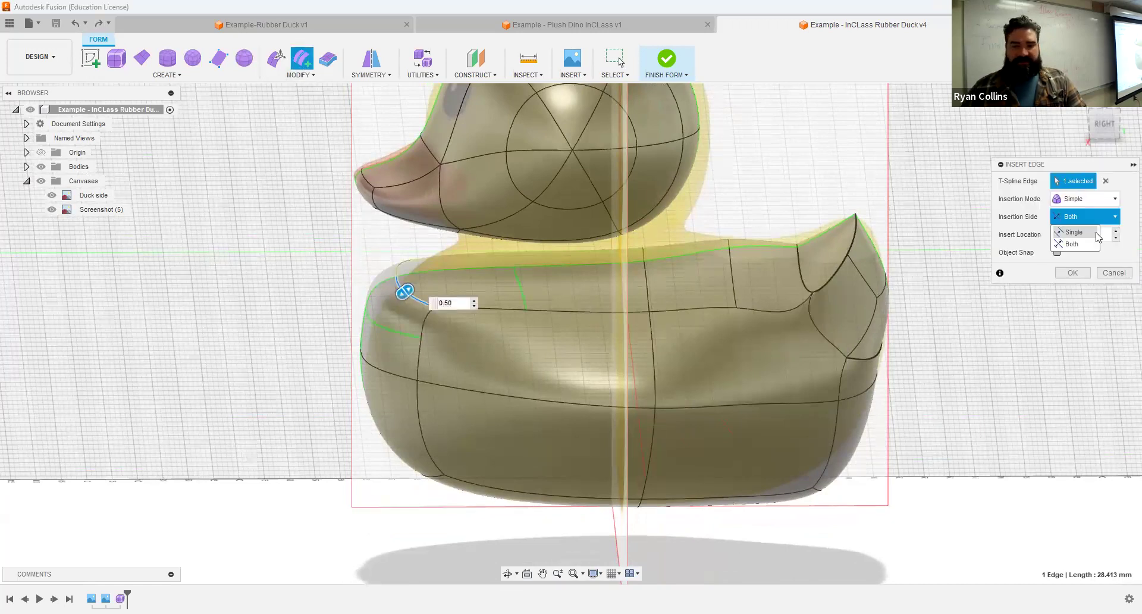
left_click(1096, 232)
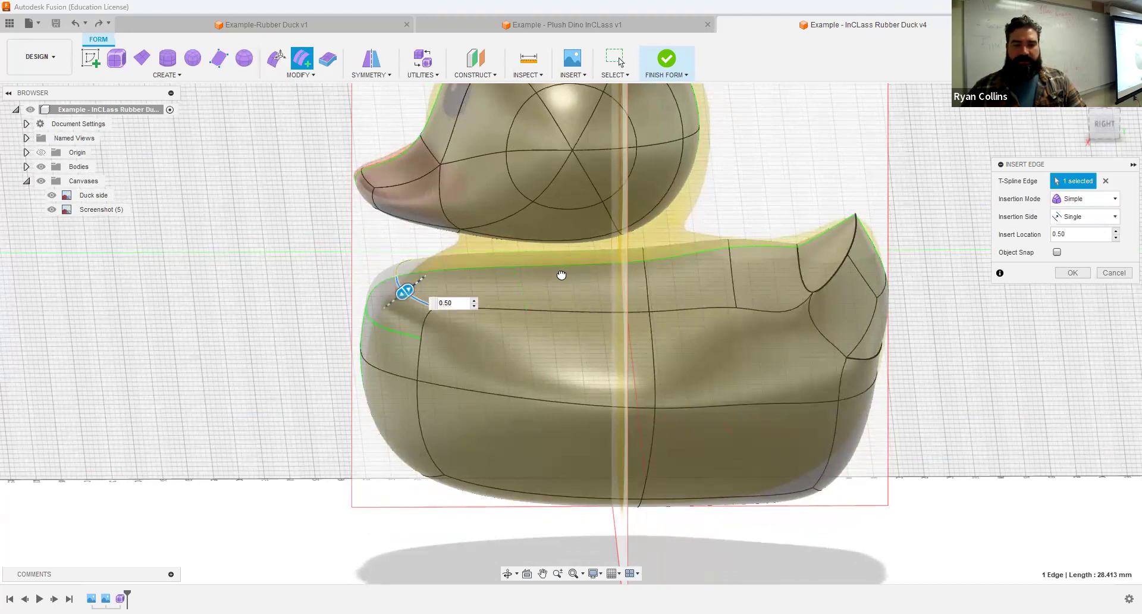
left_click_drag(583, 278, 580, 275)
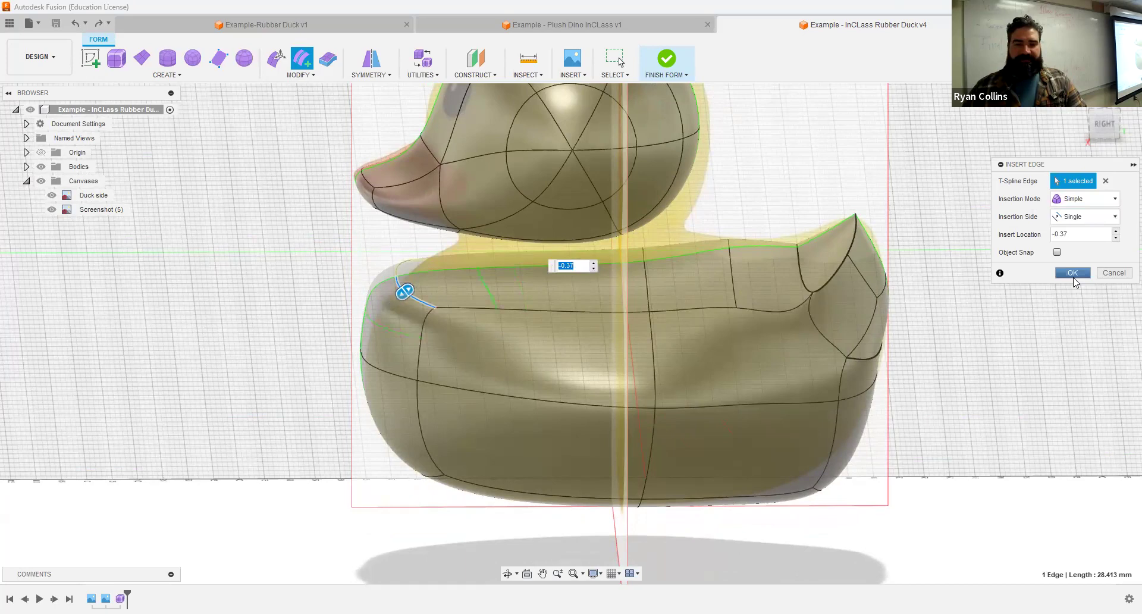
left_click(1072, 272)
- Delete the top face behind the inserted edge to open a neck hole in the body beneath the head
middle_click_drag(461, 351, 523, 277, "shift")
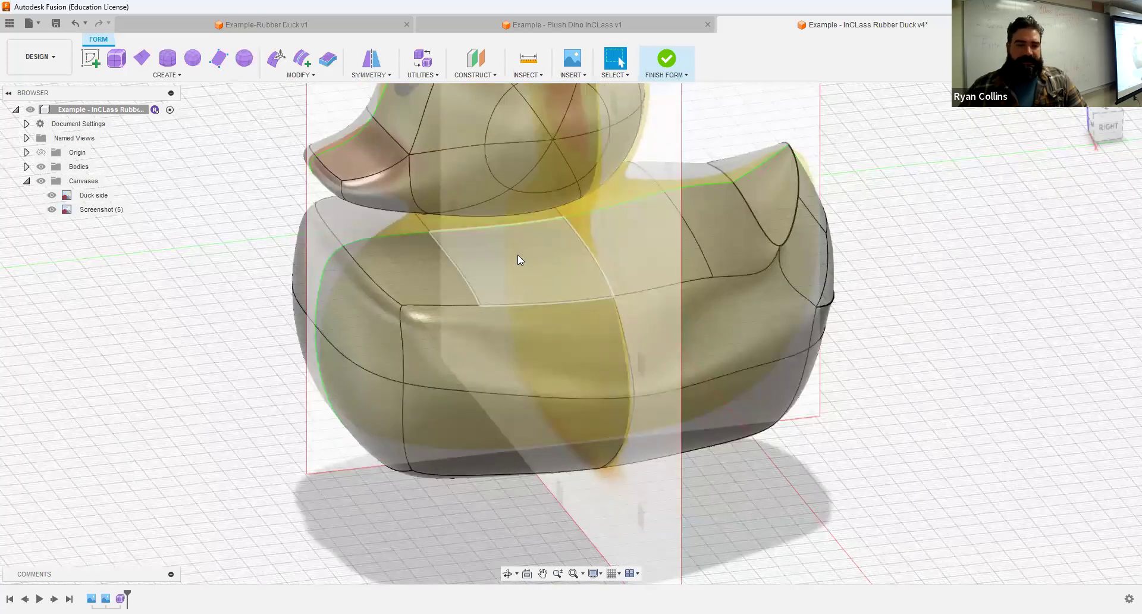
left_click(517, 255)
key("Delete")
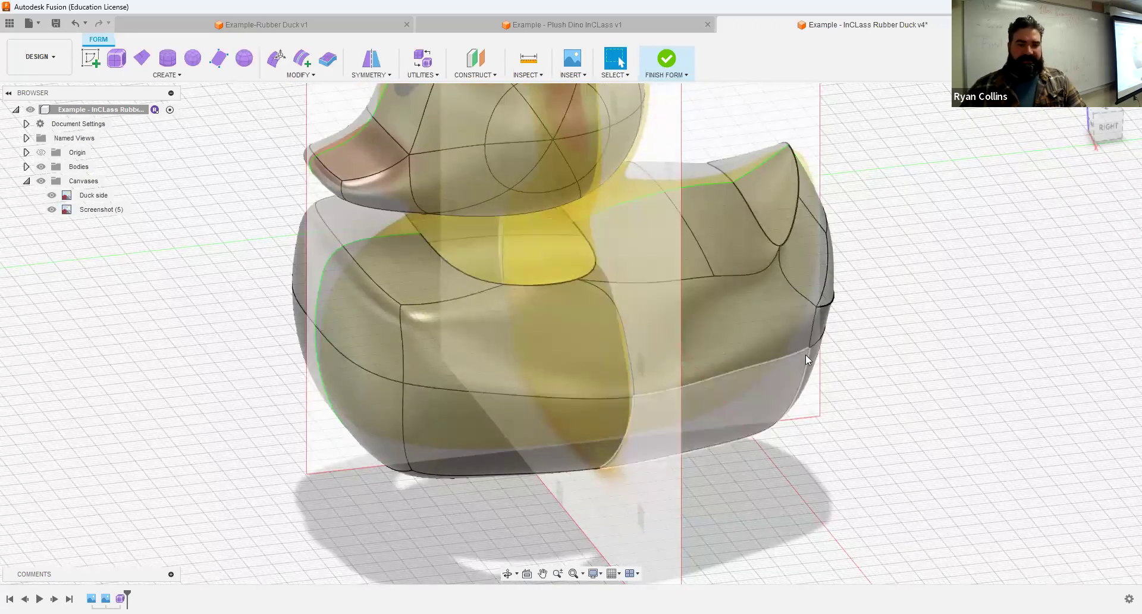
middle_click_drag(846, 341, 797, 312, "shift")
left_click(513, 225)
middle_click_drag(545, 222, 546, 244, "shift")
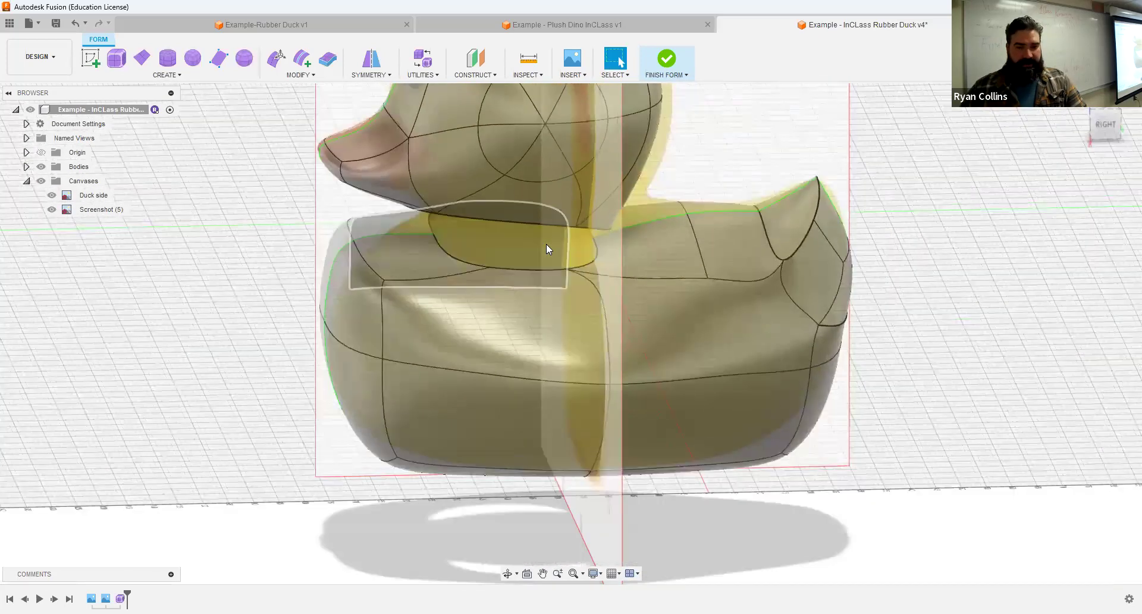
- Rename the duck's two form bodies as Head for the upper one and Body for the lower one
middle_click_drag(688, 237, 659, 217, "shift")
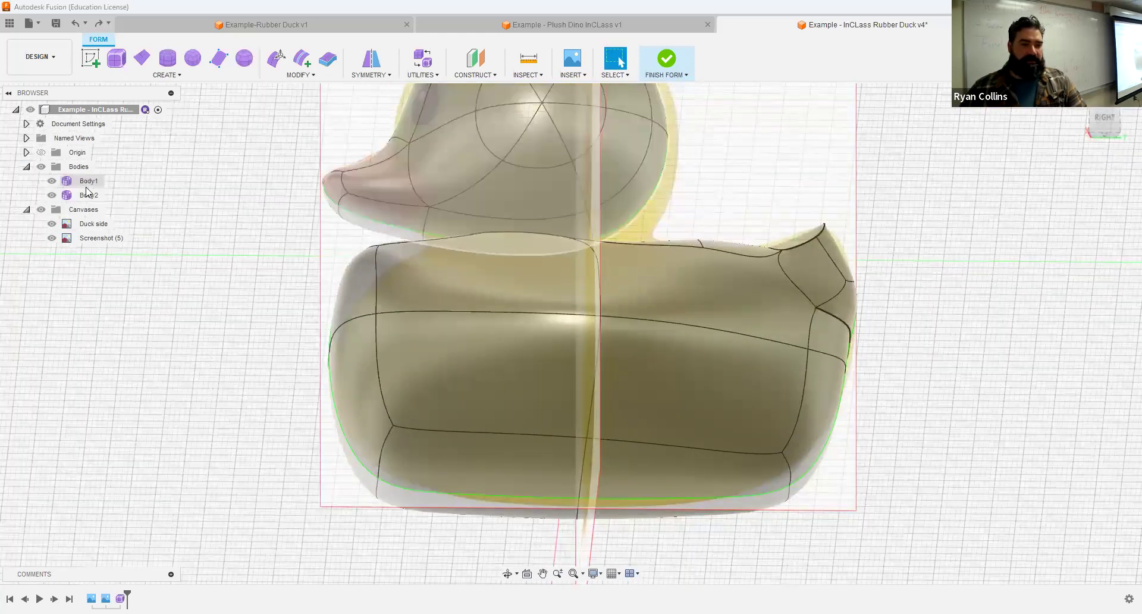
double_click(89, 181)
type("Head")
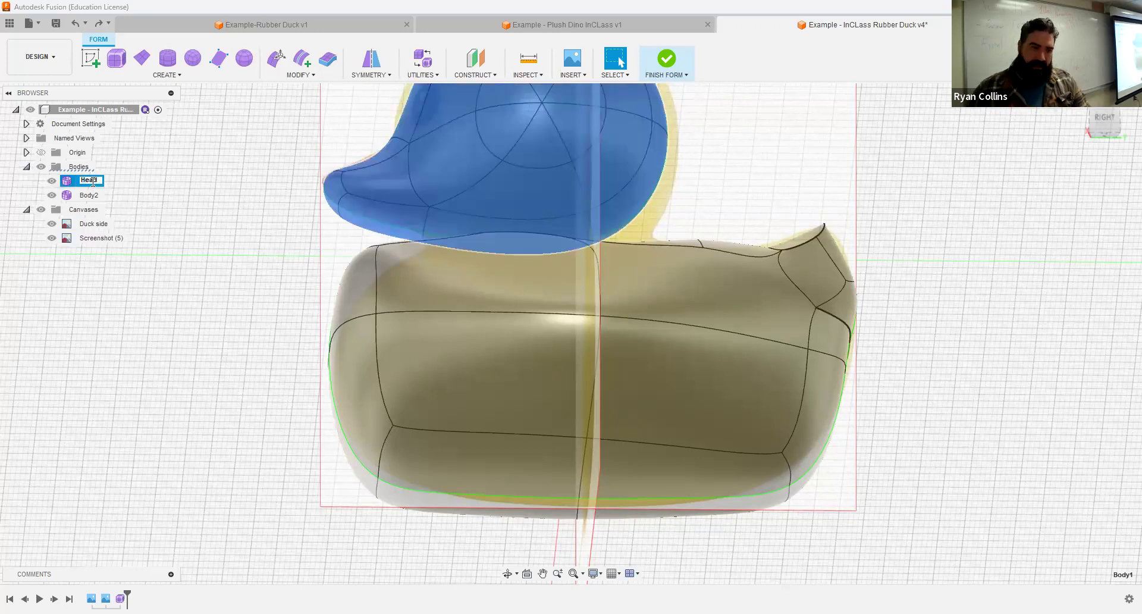
key("Return")
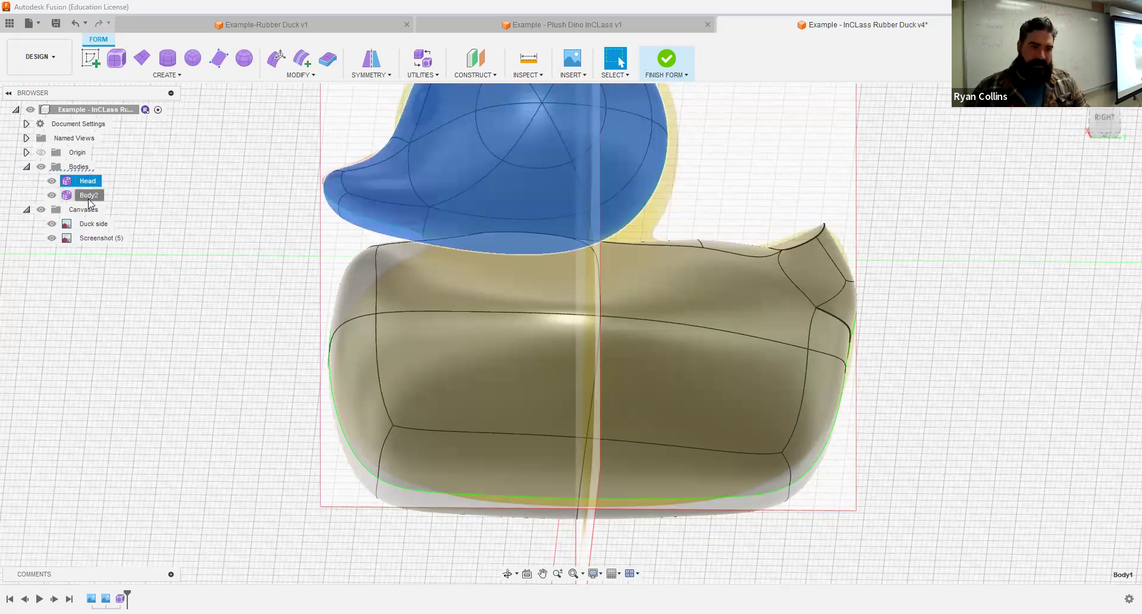
double_click(88, 200)
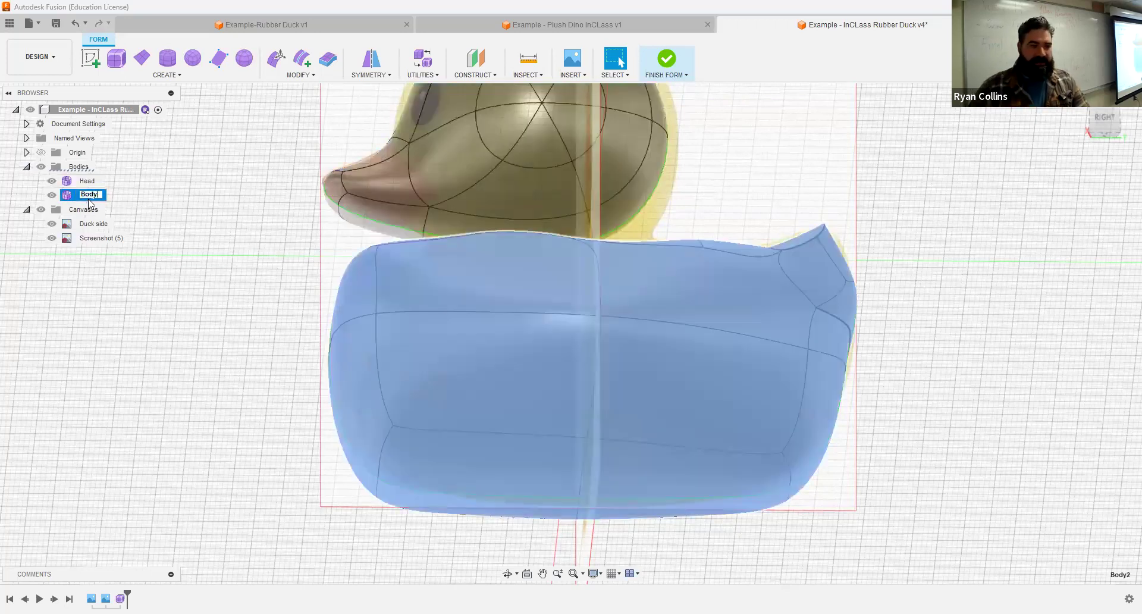
type("Body")
key("Return")
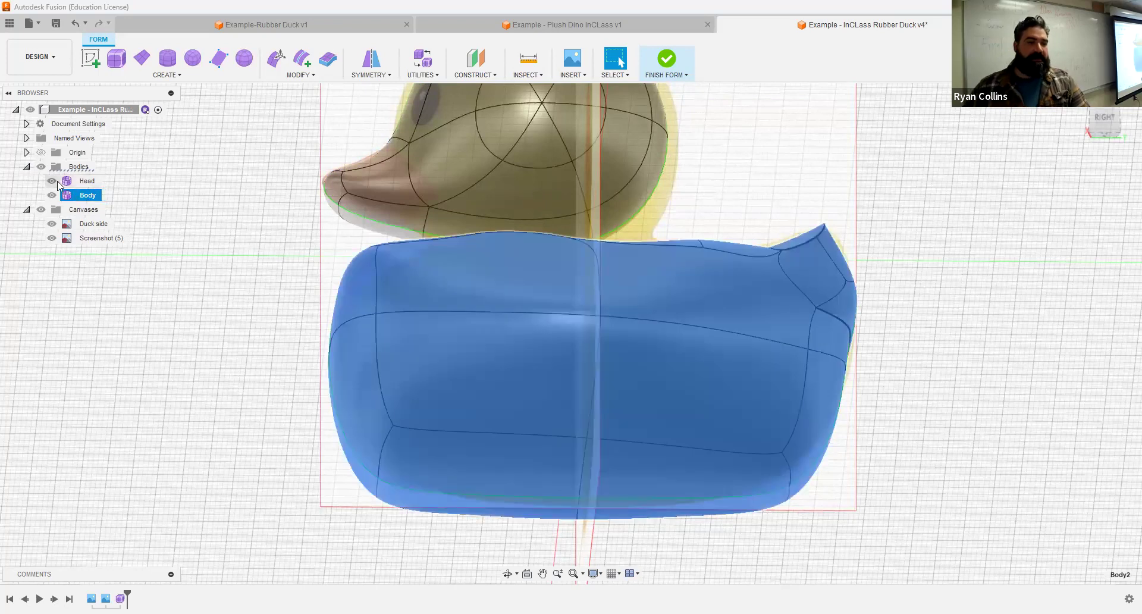
- Hide Body and insert an edge on a single side of the head's underside edge behind the beak, at location -0.357
left_click(52, 197)
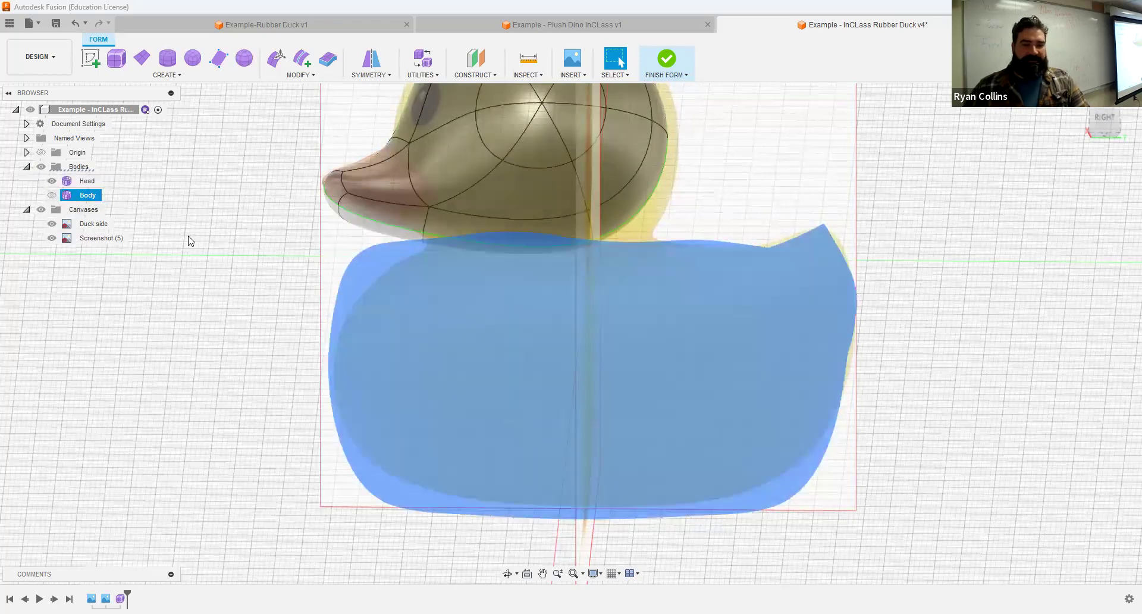
left_click(302, 58)
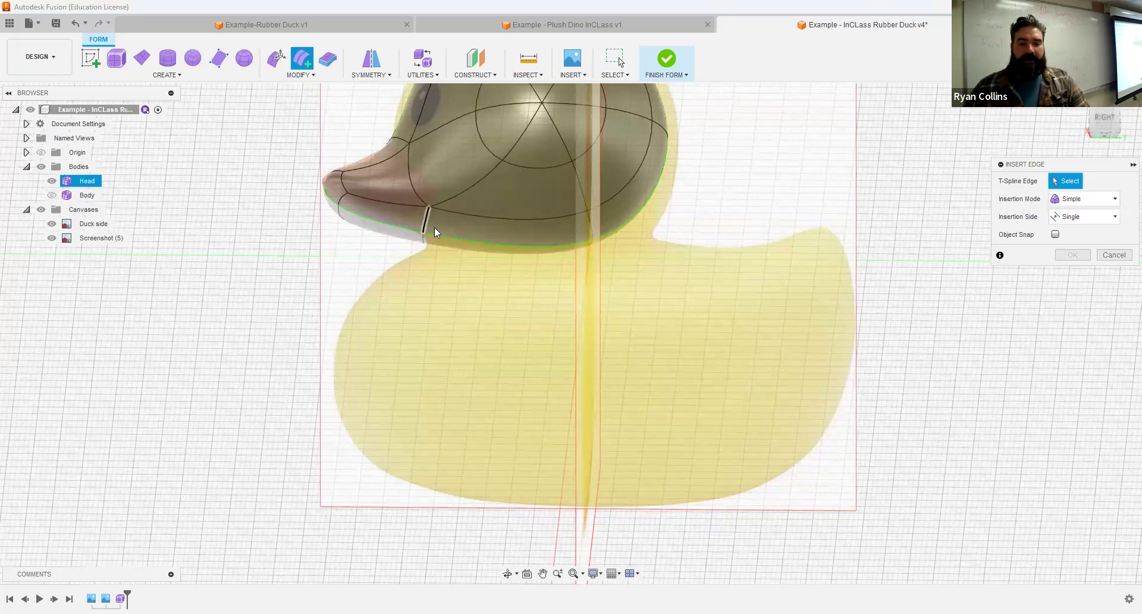
left_click(435, 228)
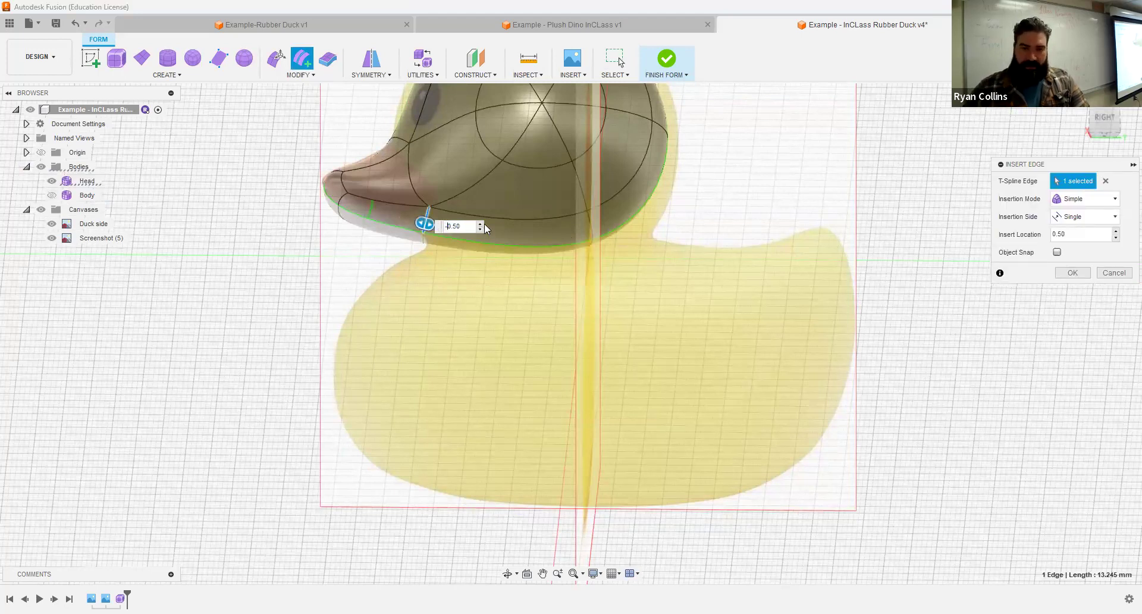
left_click(480, 229)
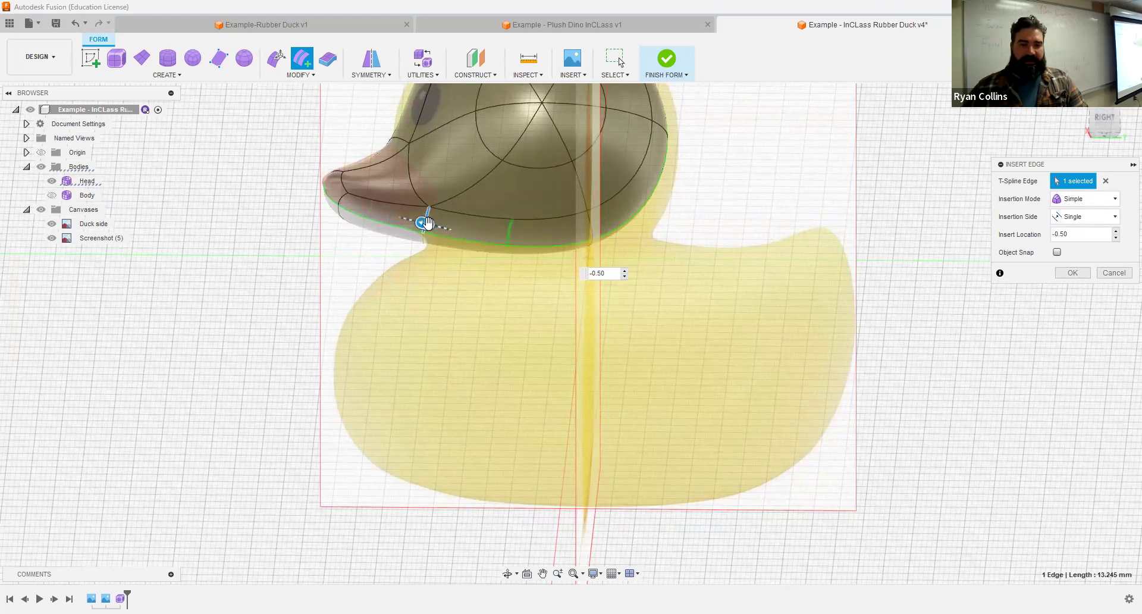
left_click_drag(427, 223, 404, 224)
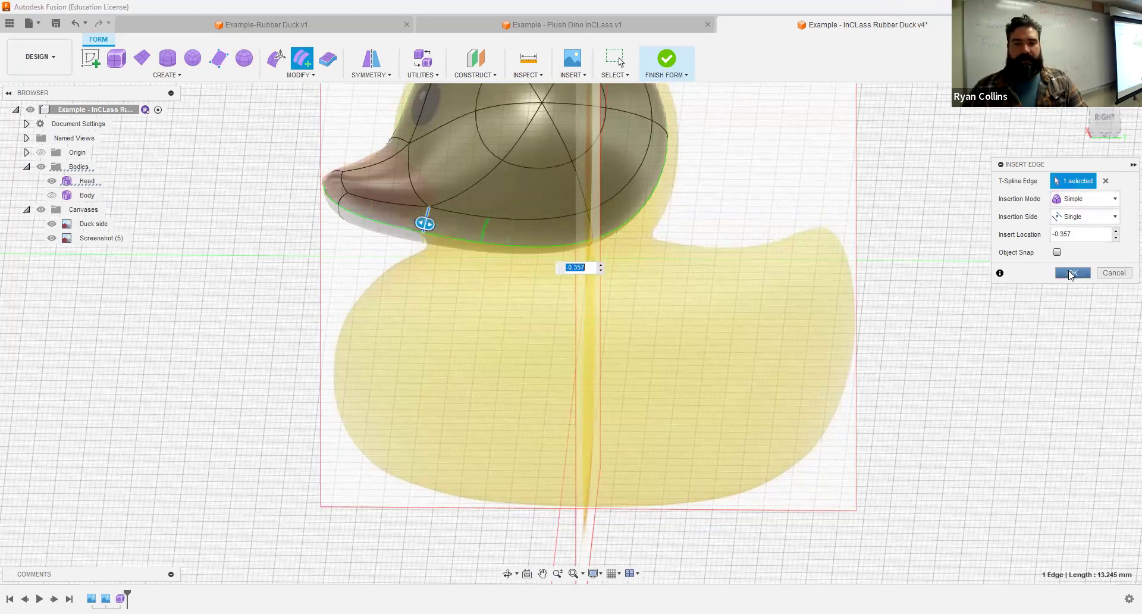
left_click(1071, 273)
- Delete the face on the head's underside behind the inserted edge to open a neck hole, and show Body again
middle_click_drag(481, 216, 539, 283, "shift")
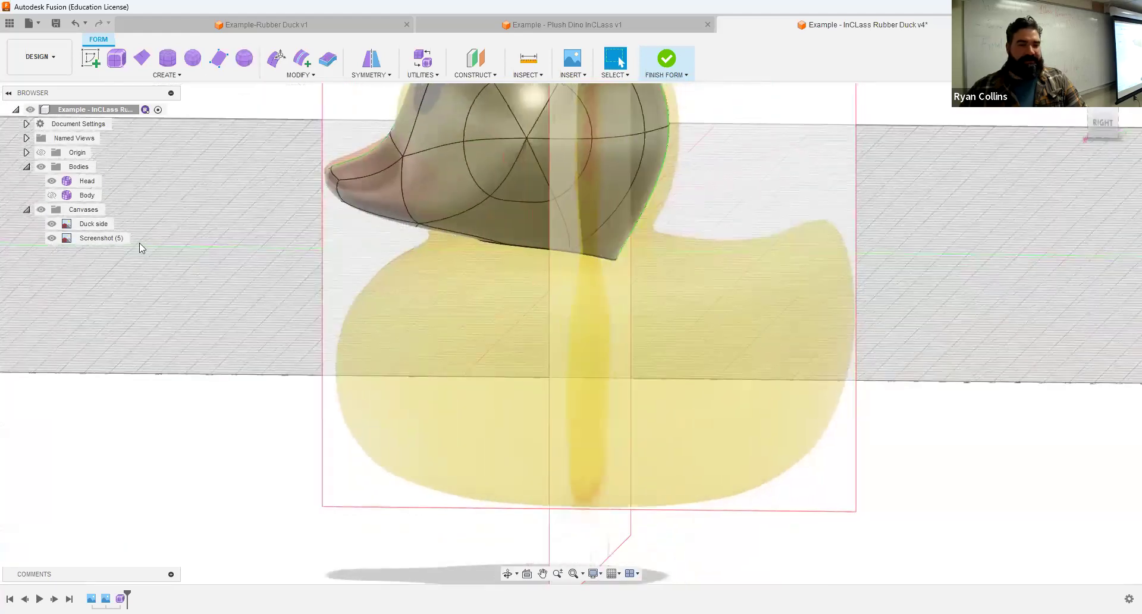
left_click(51, 195)
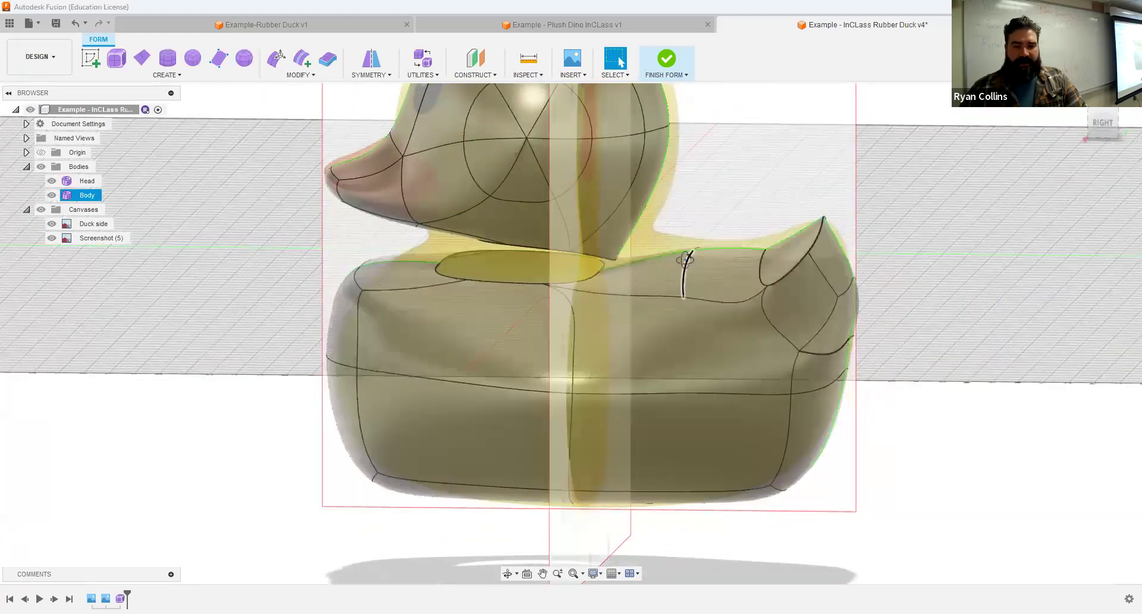
- Move the side edge of the body's neck hole 14 mm inward with Edit Form, selecting edges only
middle_click_drag(685, 259, 1064, 140, "shift")
left_click(1100, 136)
middle_click_drag(566, 329, 1091, 117, "shift")
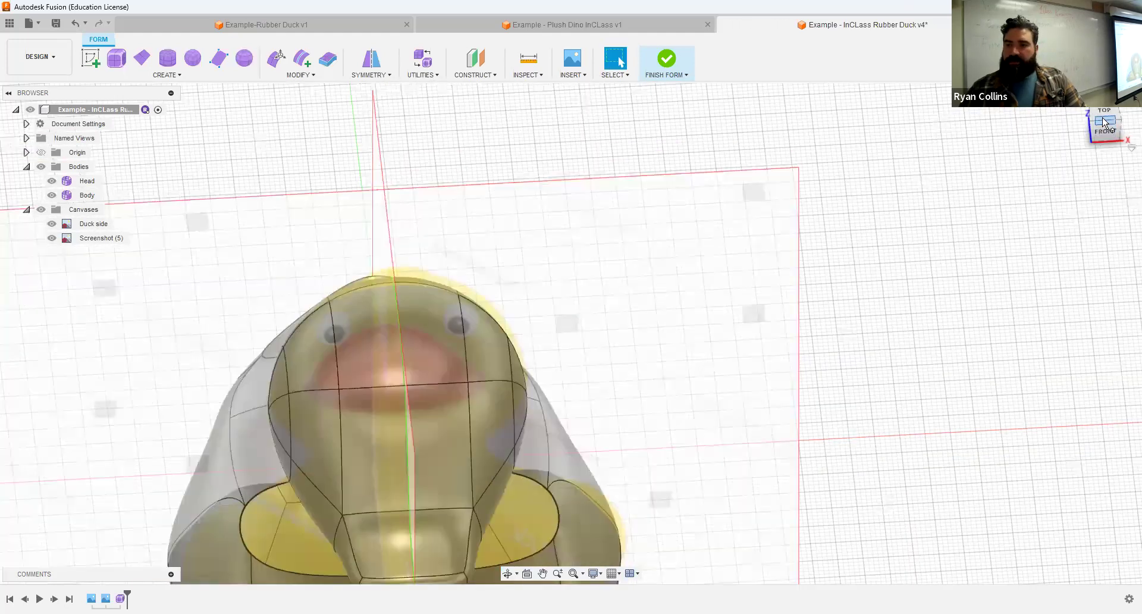
left_click(1102, 119)
middle_click_drag(733, 360, 856, 108)
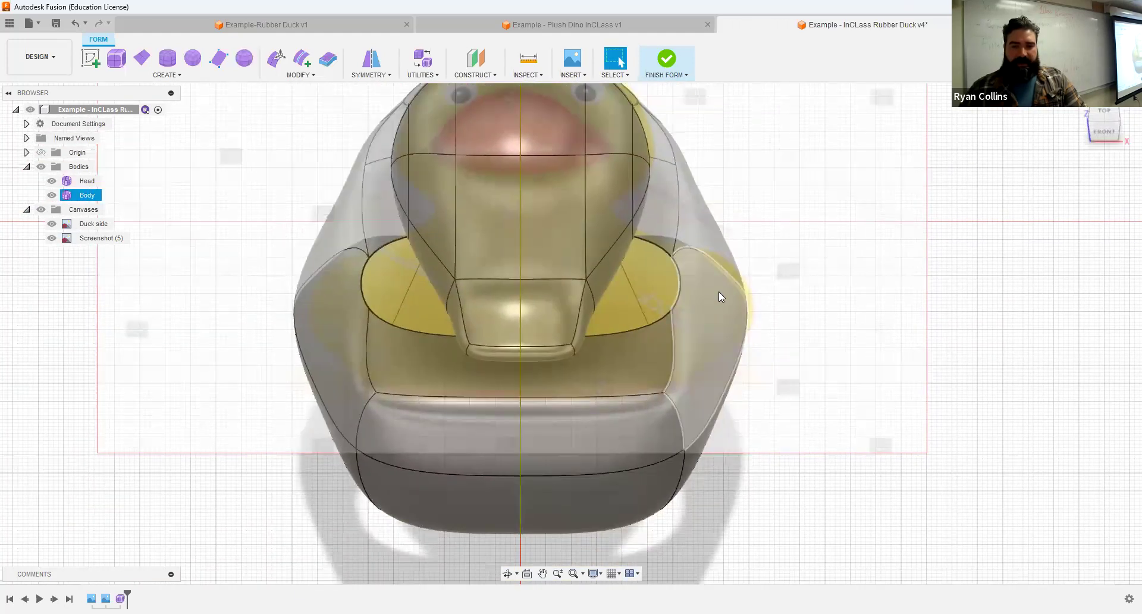
left_click(284, 63)
left_click(997, 167)
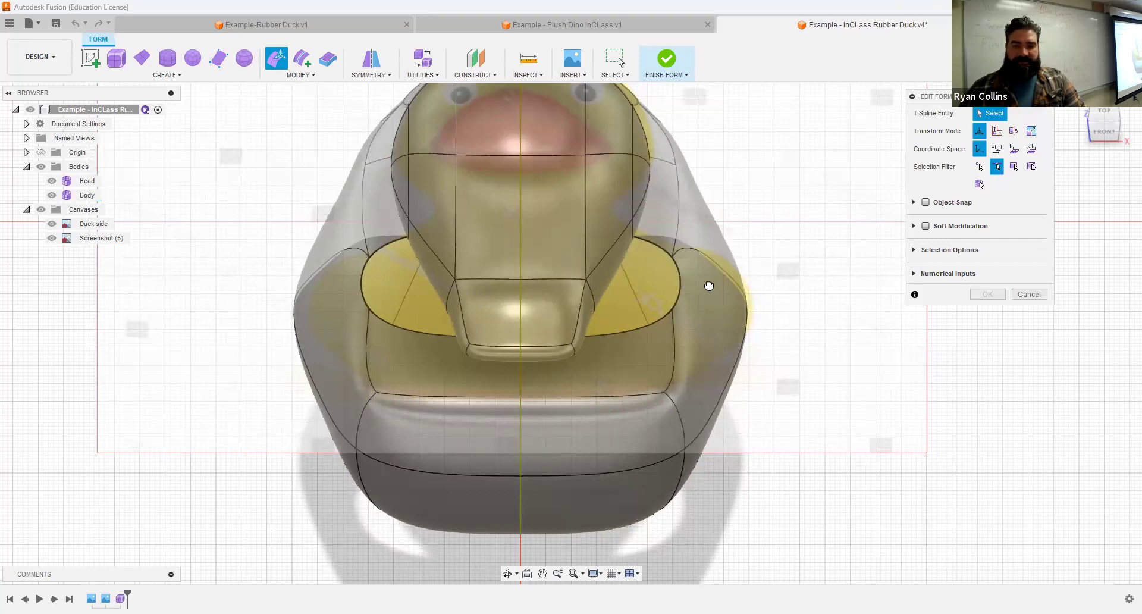
left_click(635, 285)
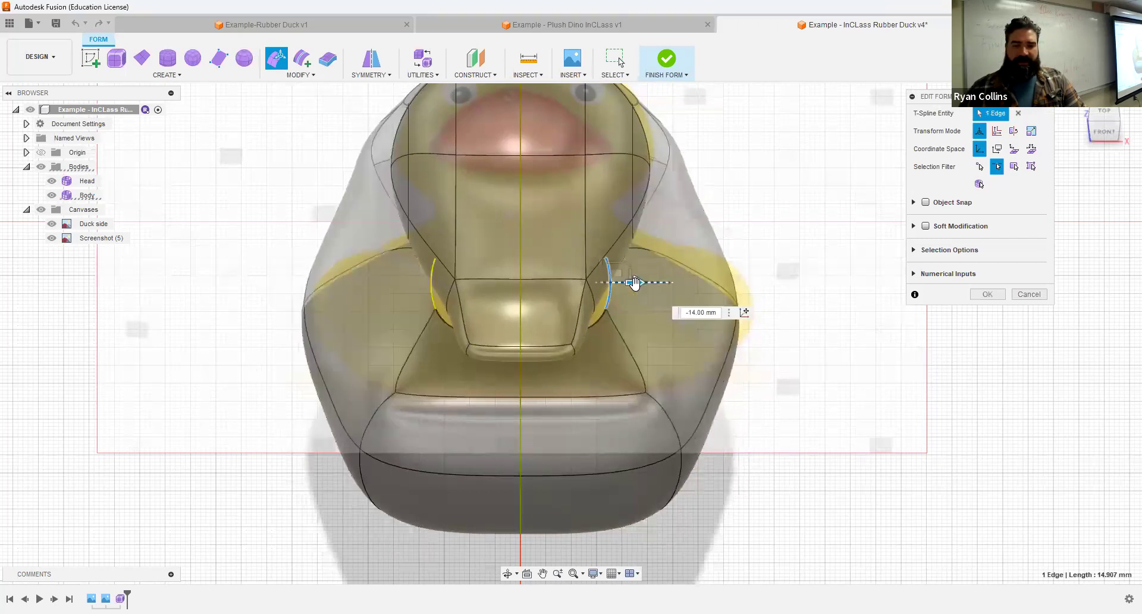
middle_click_drag(787, 374, 729, 340, "shift")
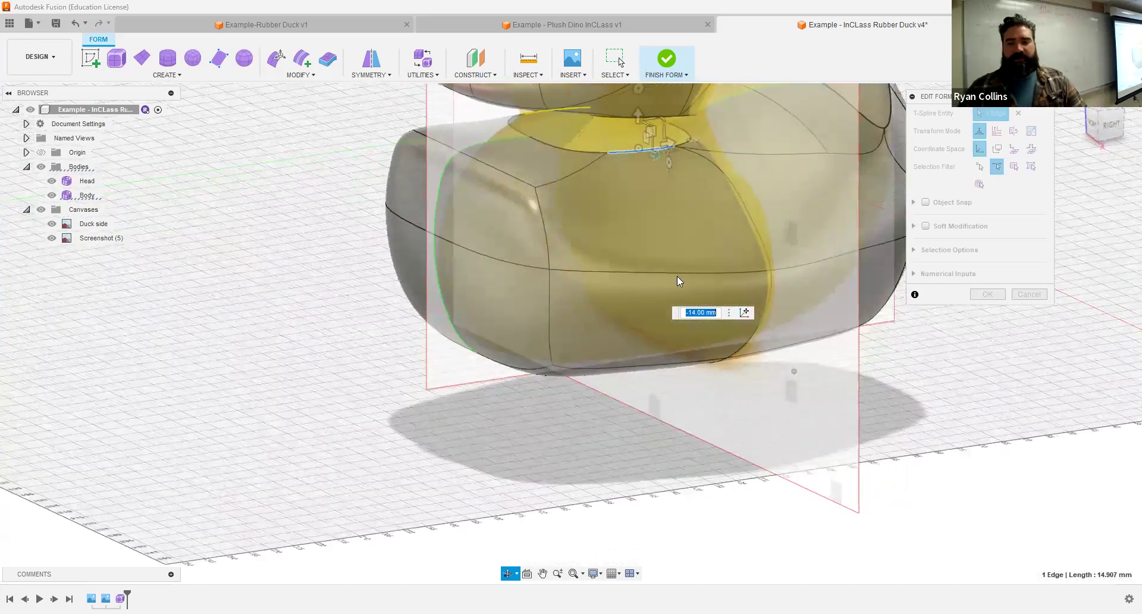
left_click(983, 297)
scroll(959, 313, "down", 1)
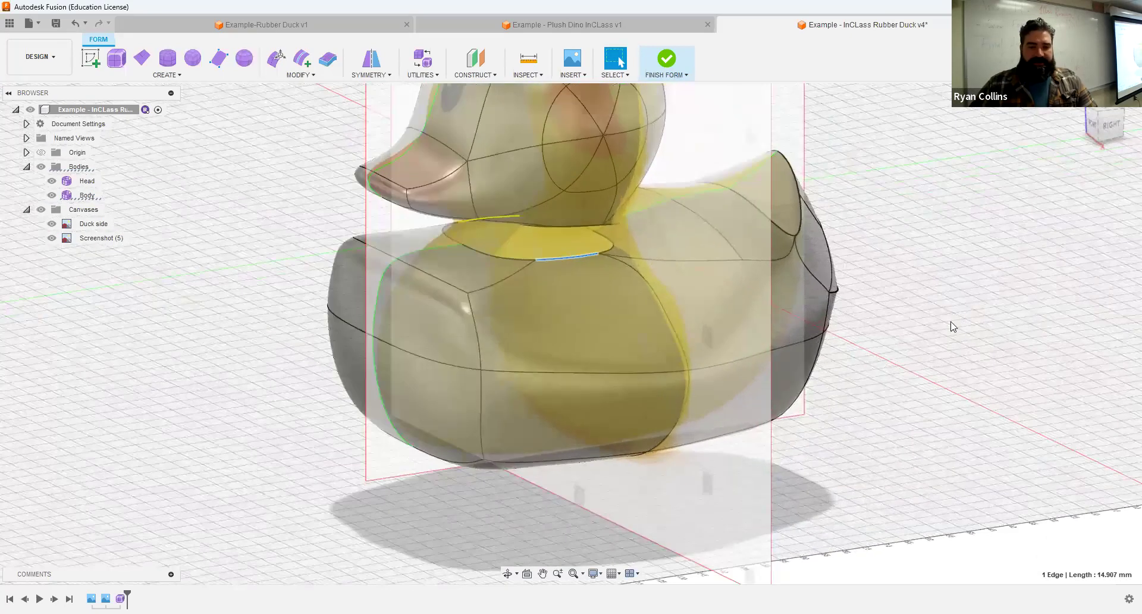
- Start a Bridge with the head's bottom opening as Side 1 and the body's neck opening as Side 2
middle_click_drag(628, 332, 612, 305, "shift")
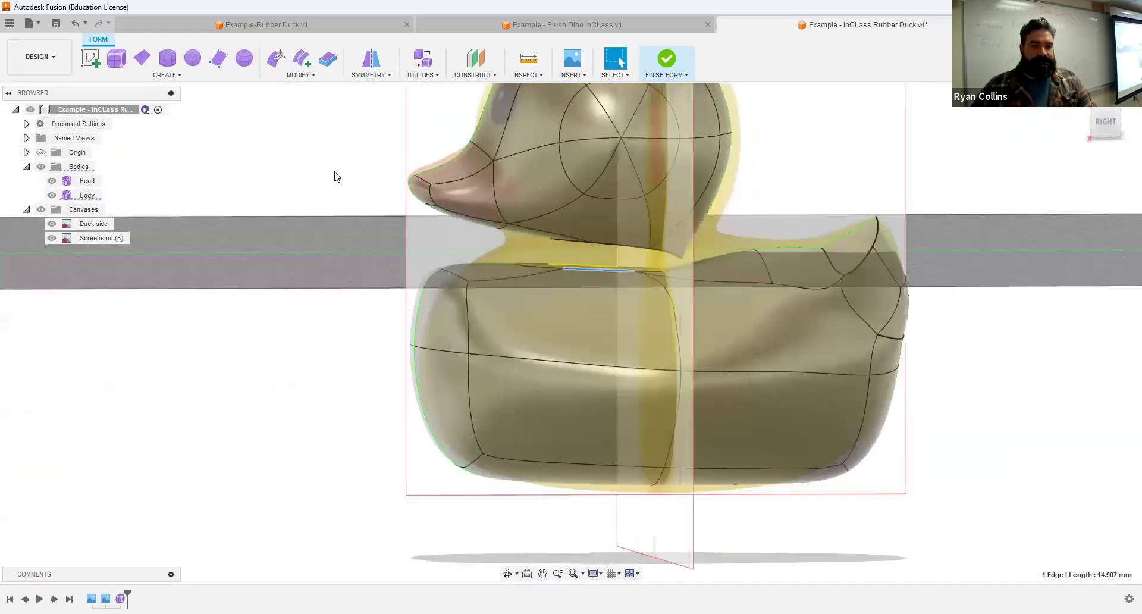
left_click(301, 74)
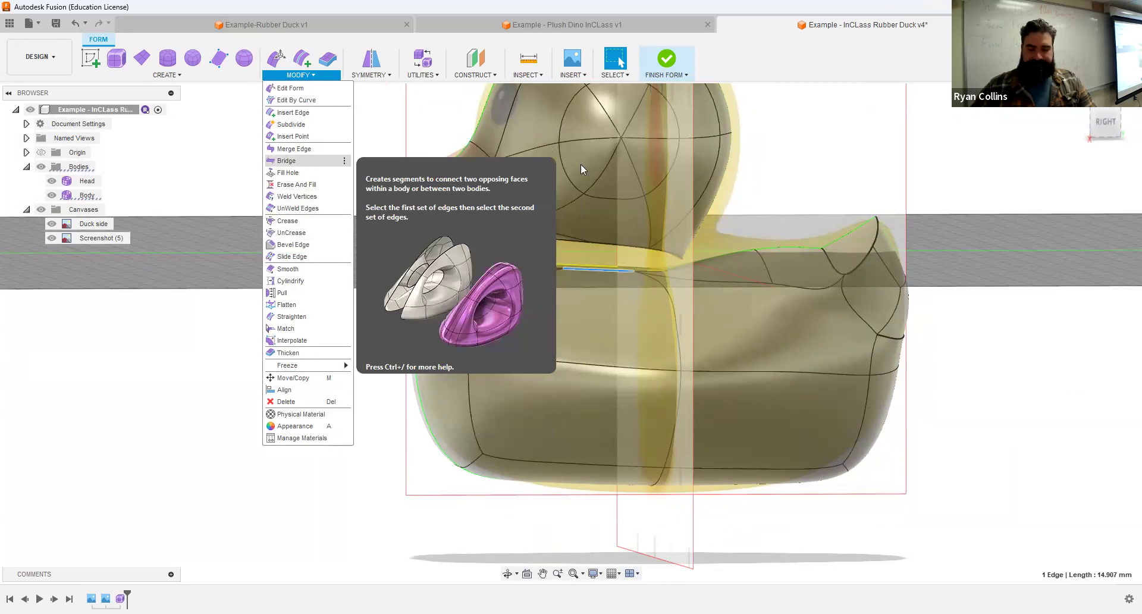
scroll(639, 274, "up", 6)
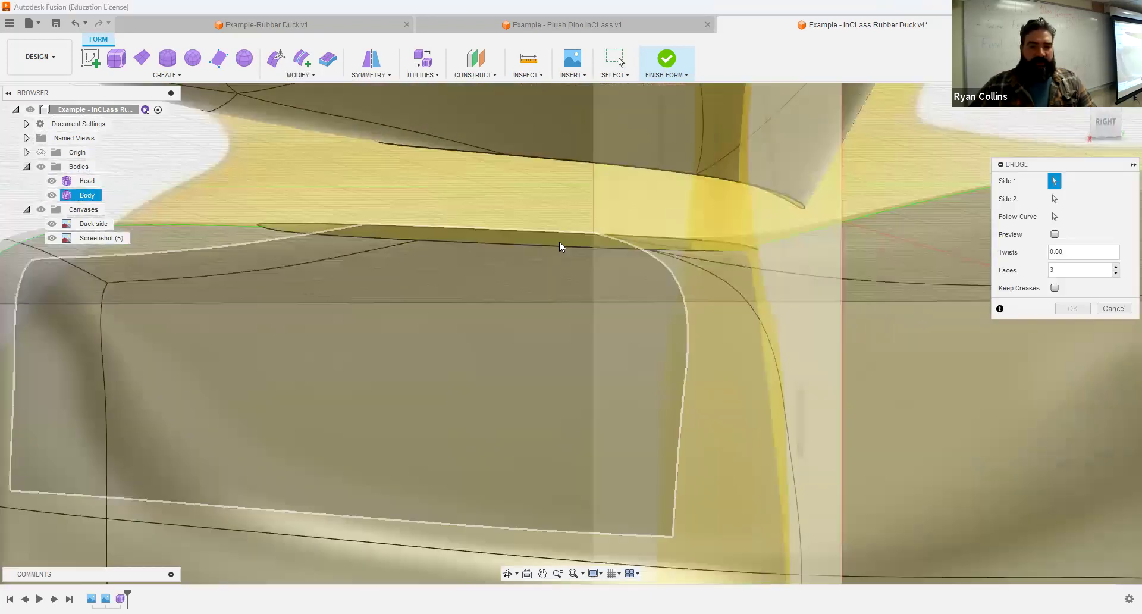
scroll(558, 241, "down", 4)
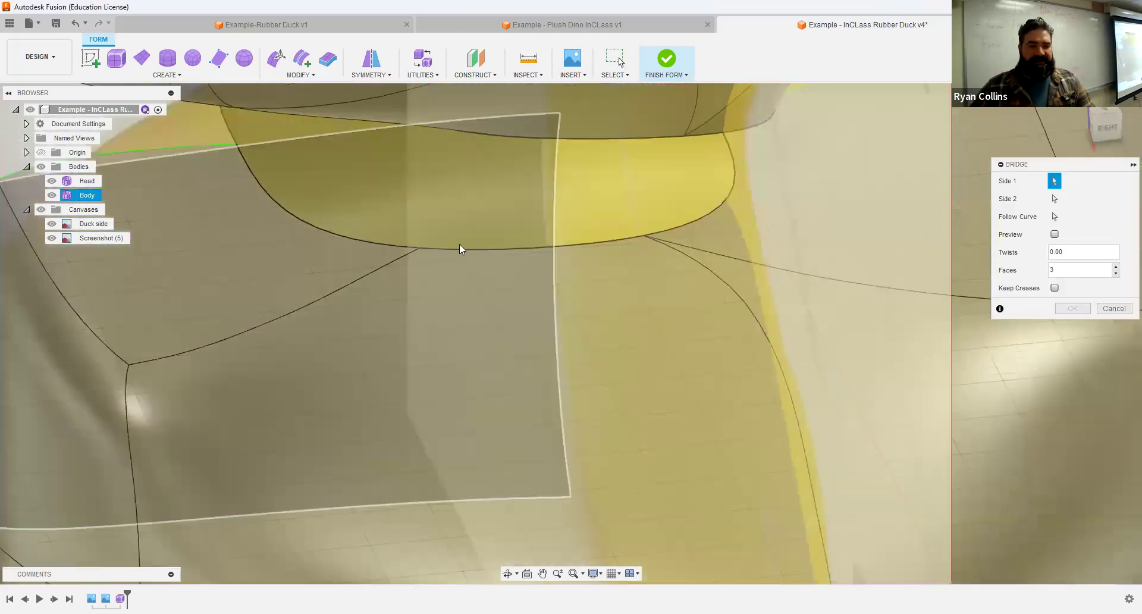
mouse_move(594, 262)
middle_mouse_down("shift")
mouse_move(589, 196)
mouse_move(574, 260)
middle_mouse_up("shift")
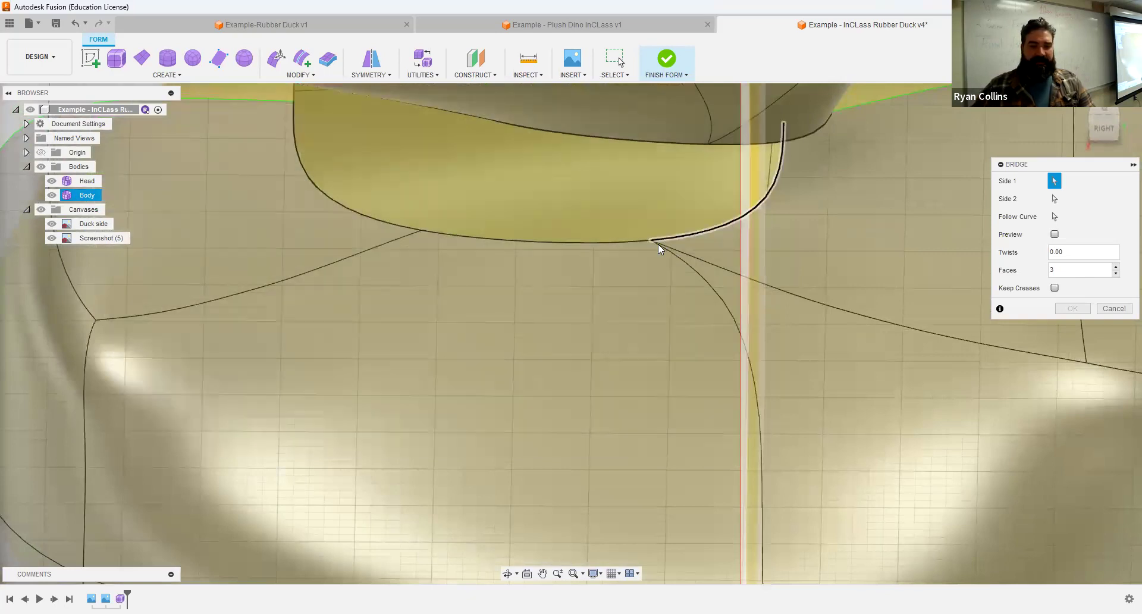
middle_click_drag(658, 243, 697, 154, "shift")
middle_click_drag(697, 153, 664, 419)
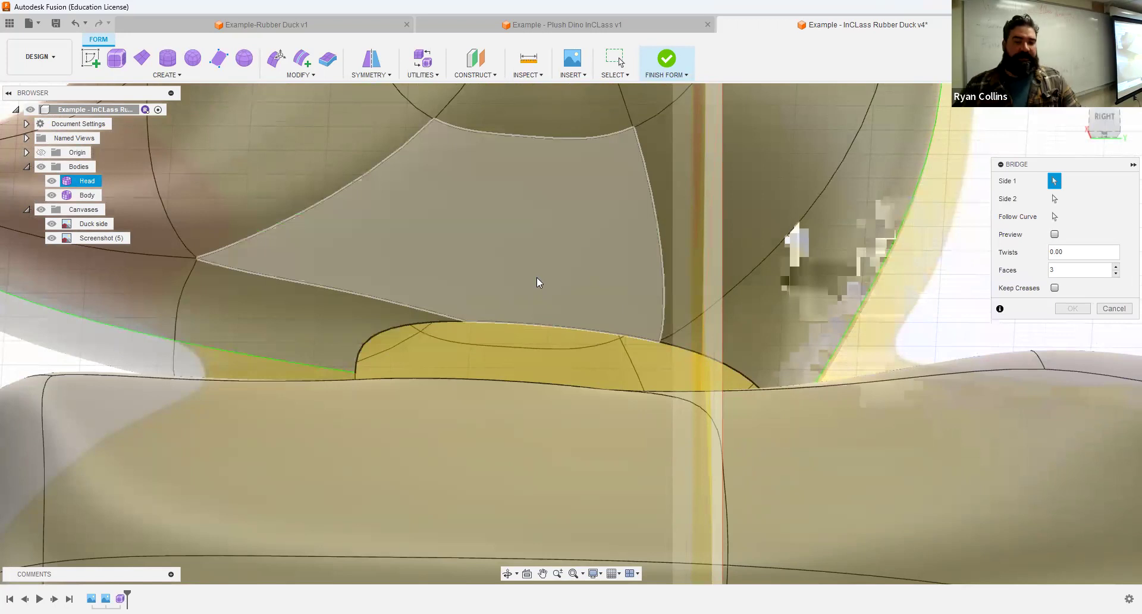
middle_click_drag(549, 300, 548, 301, "shift")
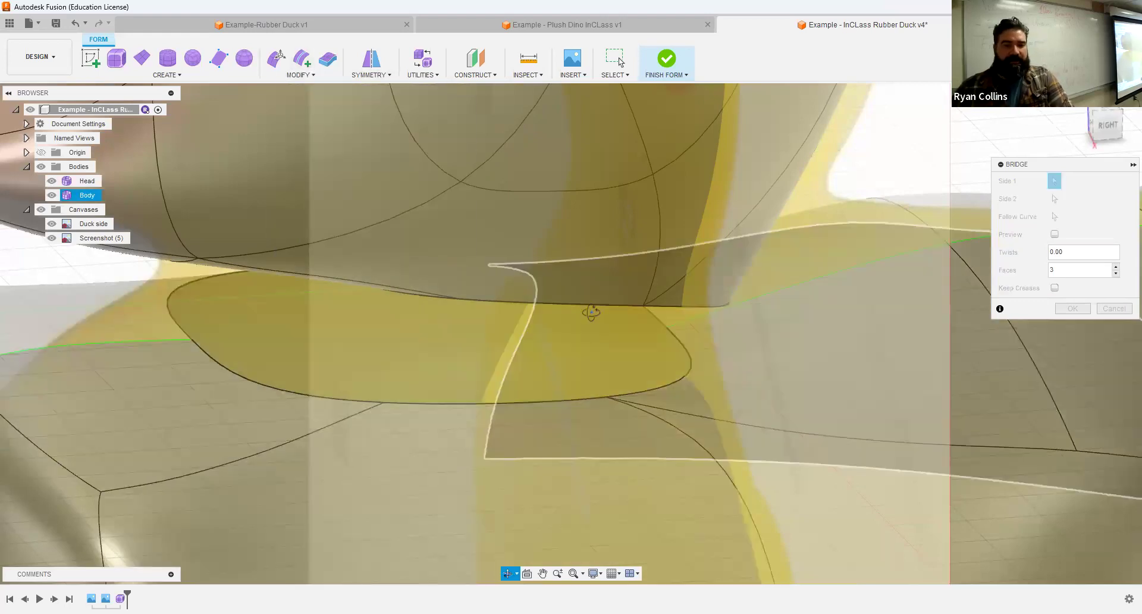
middle_click_drag(591, 315, 591, 301, "shift")
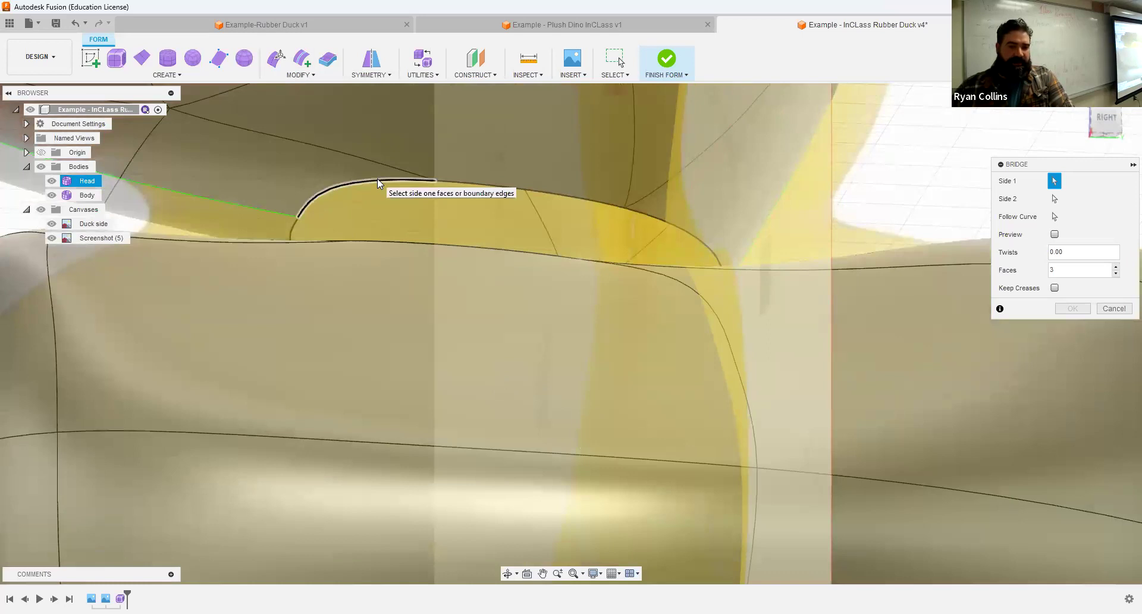
left_click(378, 178)
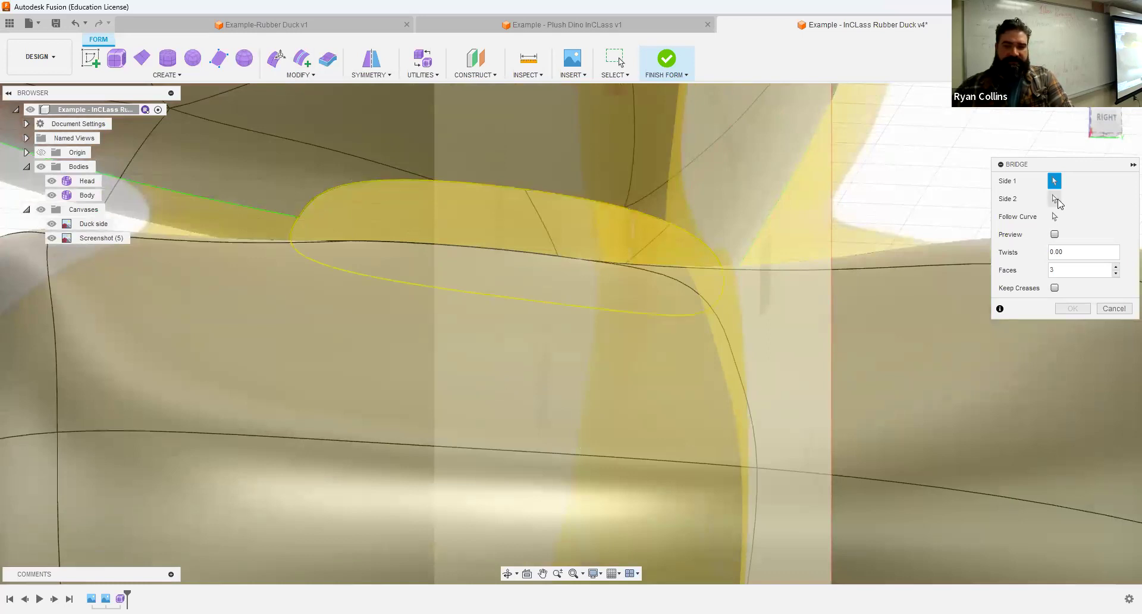
middle_click_drag(517, 220, 516, 285, "shift")
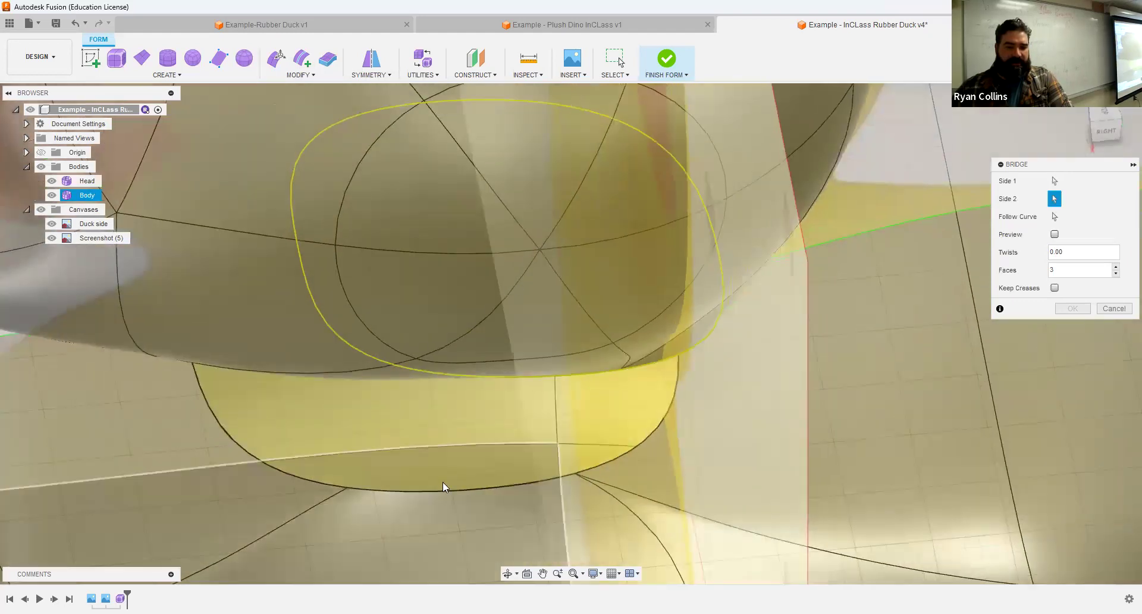
left_click(572, 452)
middle_click_drag(572, 452, 581, 408, "shift")
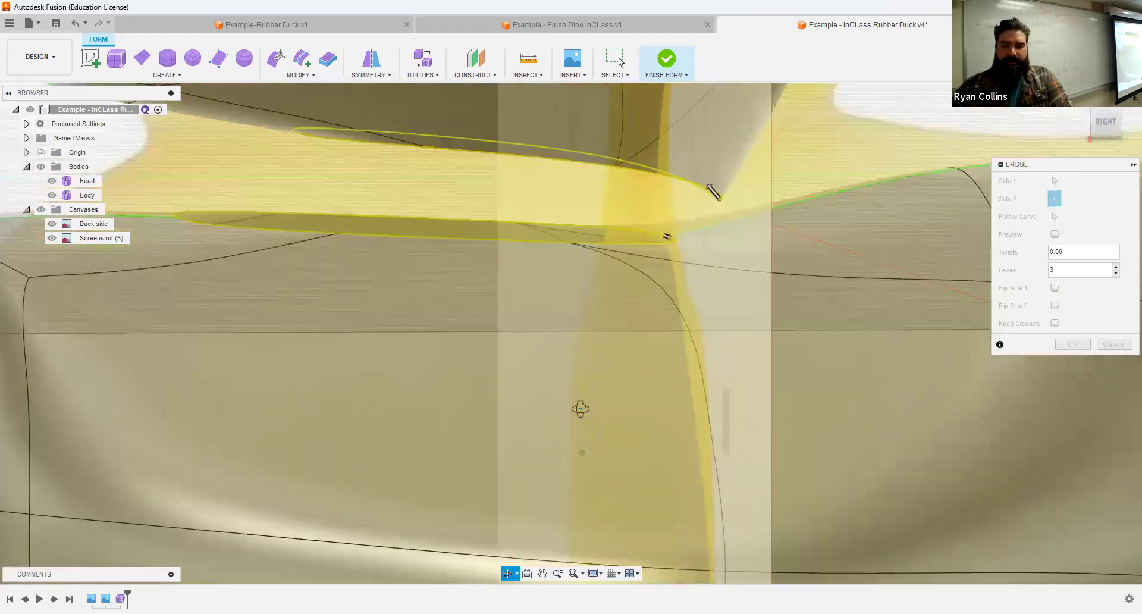
- Preview the bridge, set its number of faces to 1 and create the neck connecting head and body
left_click(1055, 235)
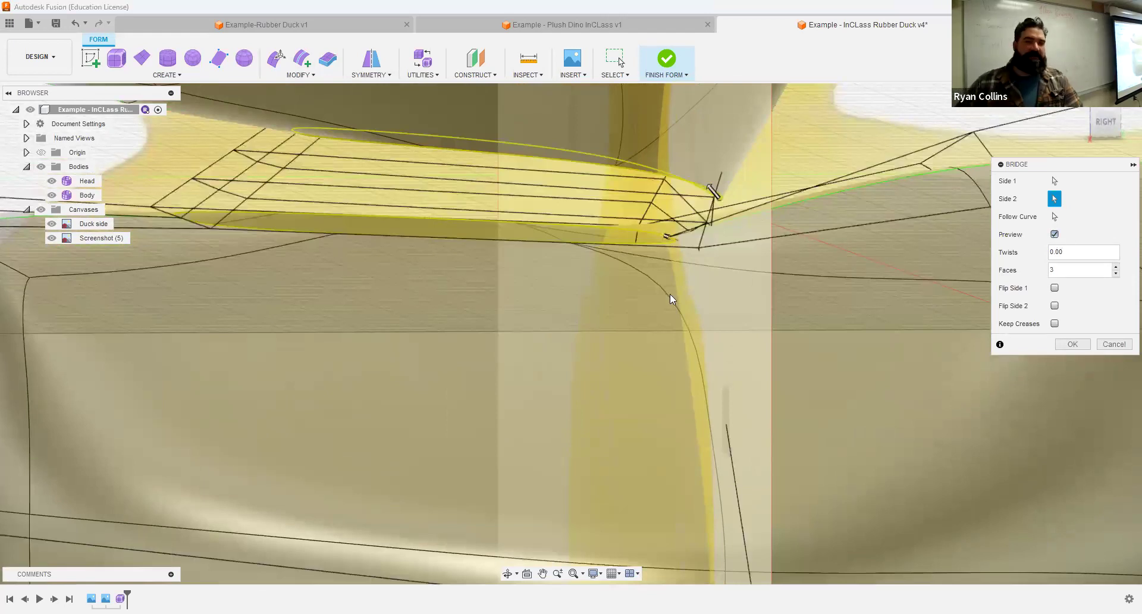
scroll(669, 294, "down", 5)
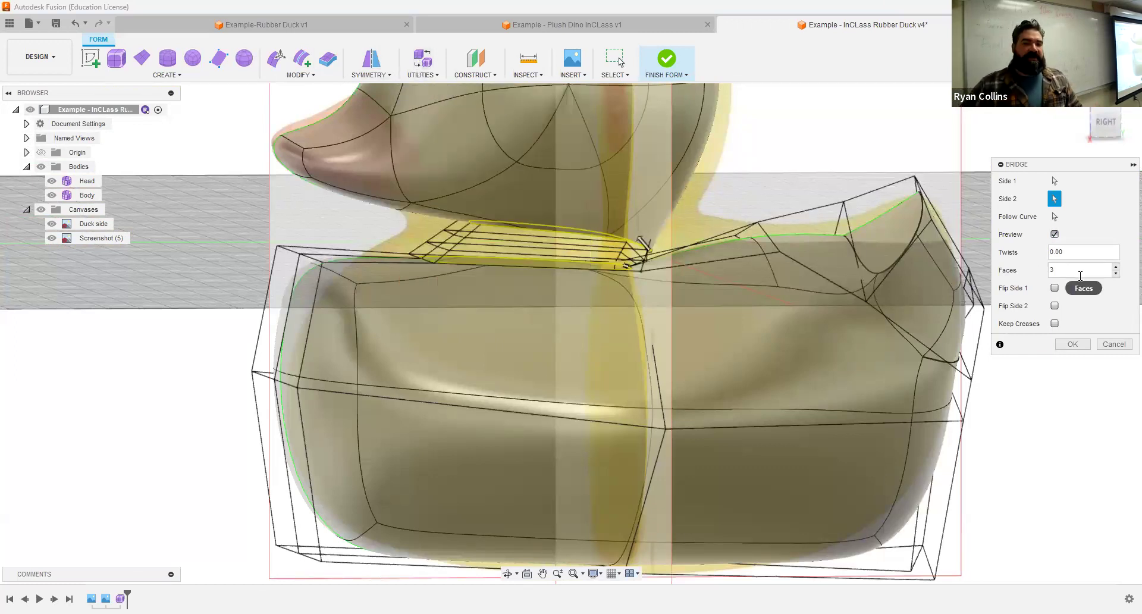
left_click_drag(1081, 275, 1030, 280)
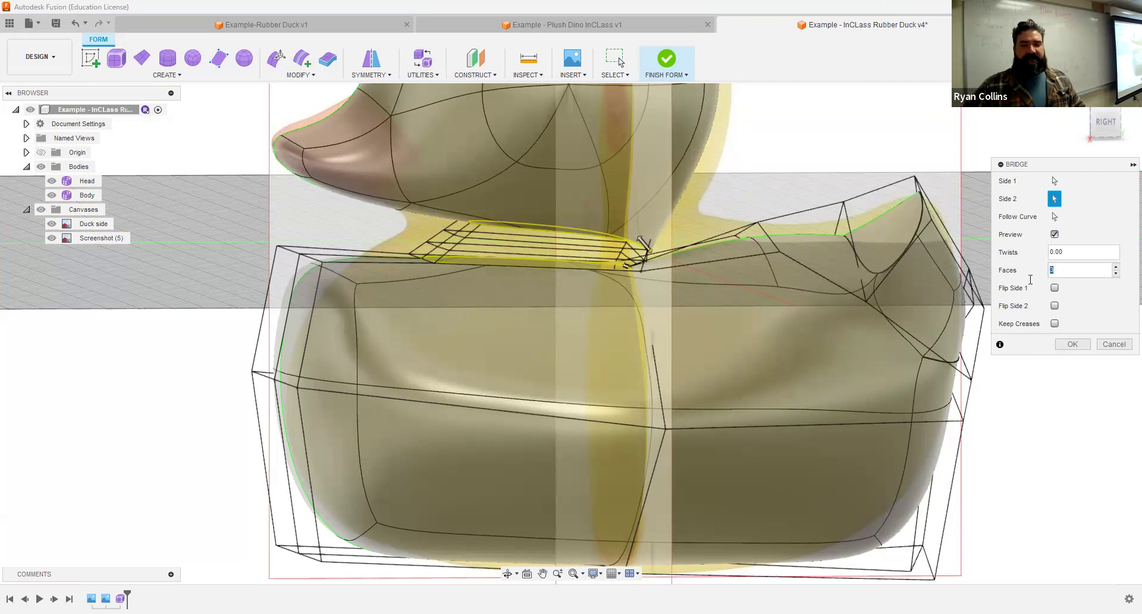
type("1")
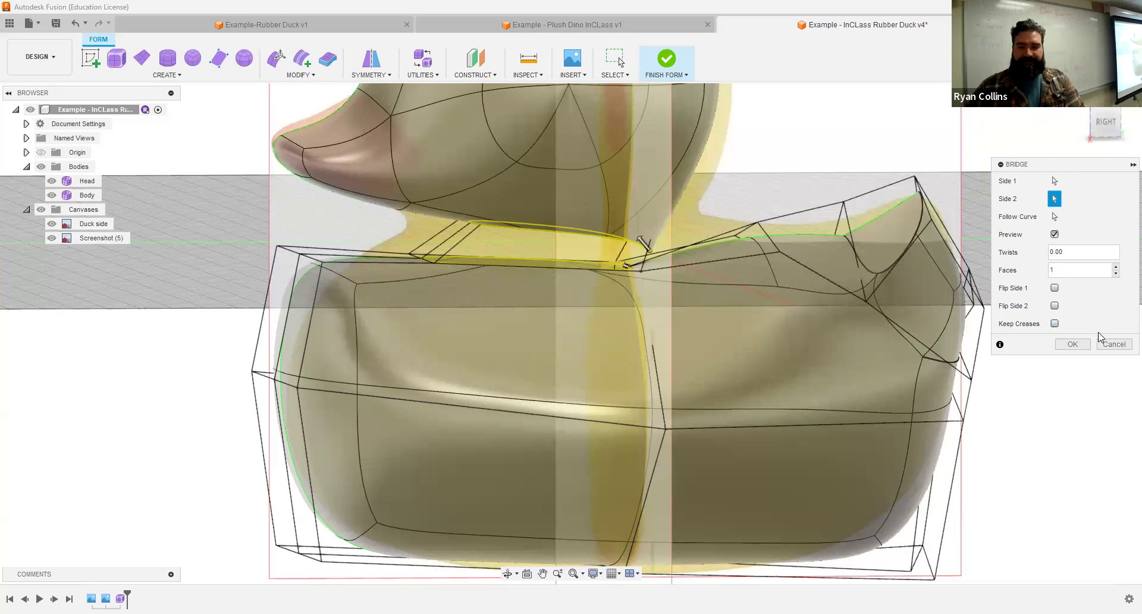
left_click(1073, 345)
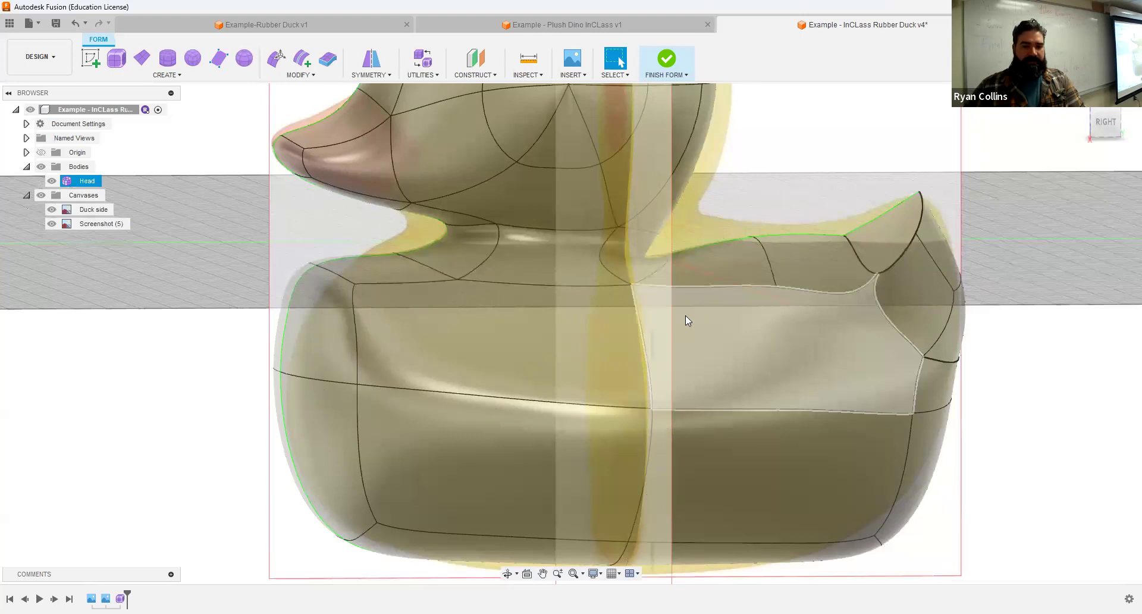
middle_click_drag(874, 311, 772, 269, "shift")
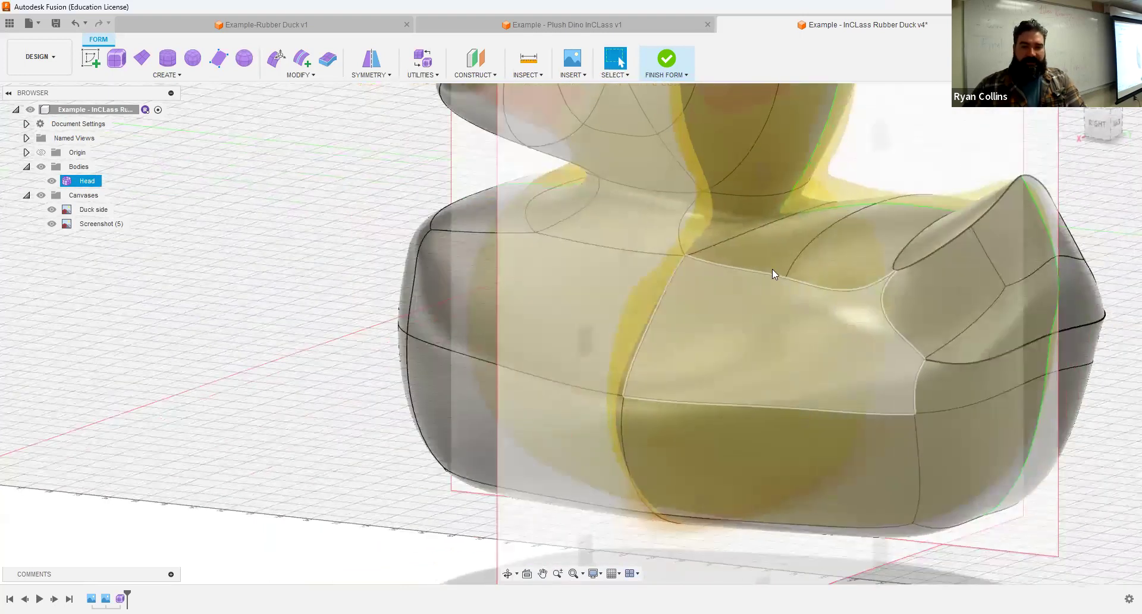
- Hide both canvases and examine the bridged neck between head and body
scroll(779, 238, "up", 5)
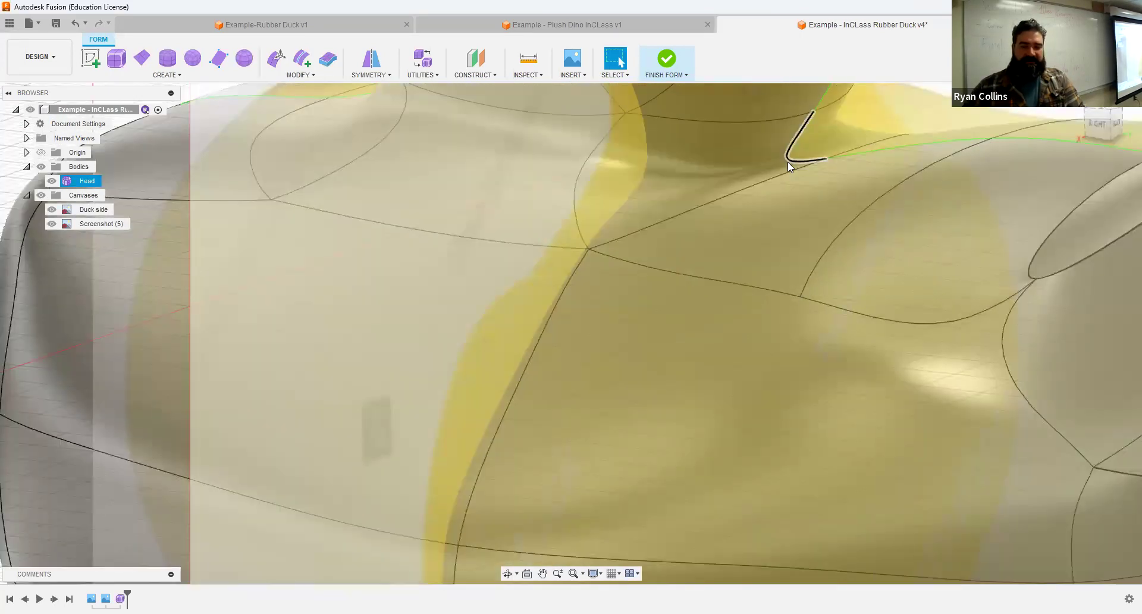
left_click(41, 195)
scroll(729, 268, "down", 3)
middle_click_drag(744, 261, 740, 224, "shift")
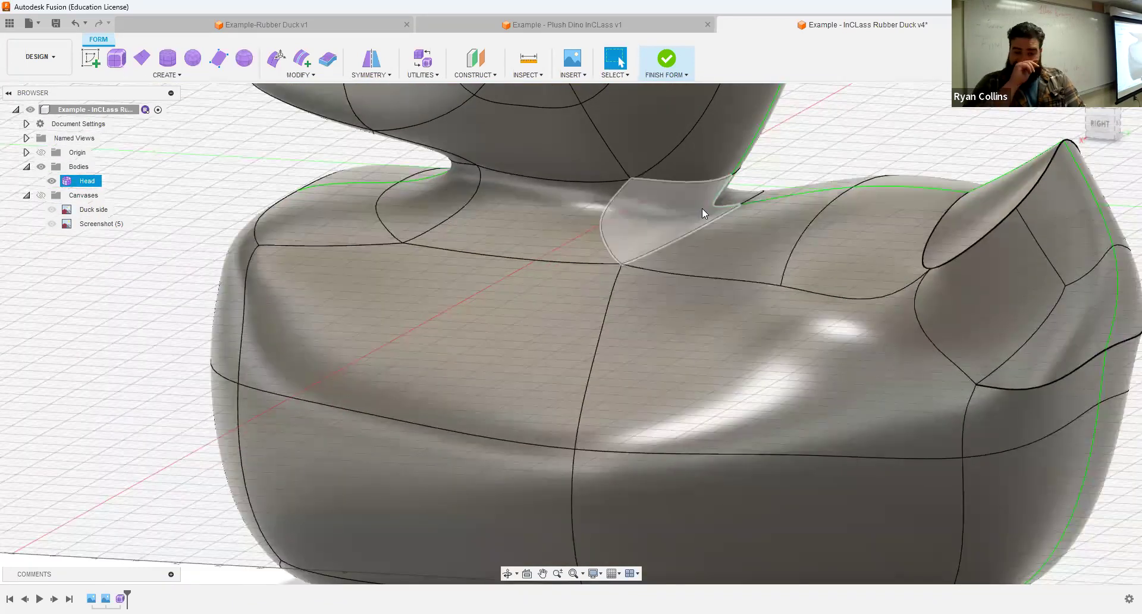
scroll(812, 261, "down", 4)
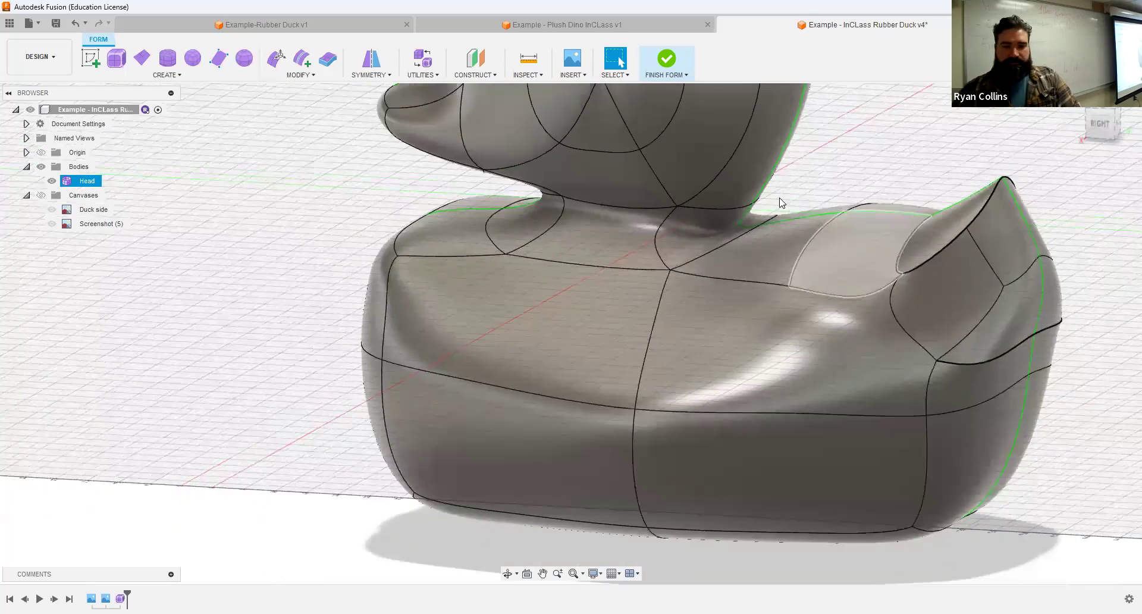
- Finish the form, switch to the right side view and reopen the form feature for editing
left_click(672, 65)
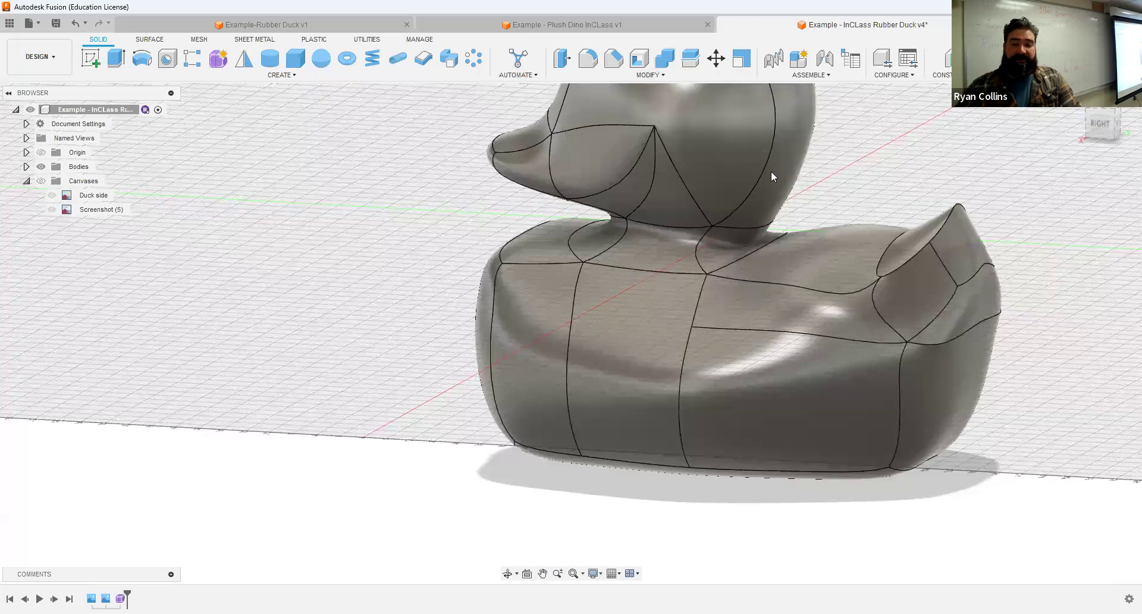
left_click(1099, 125)
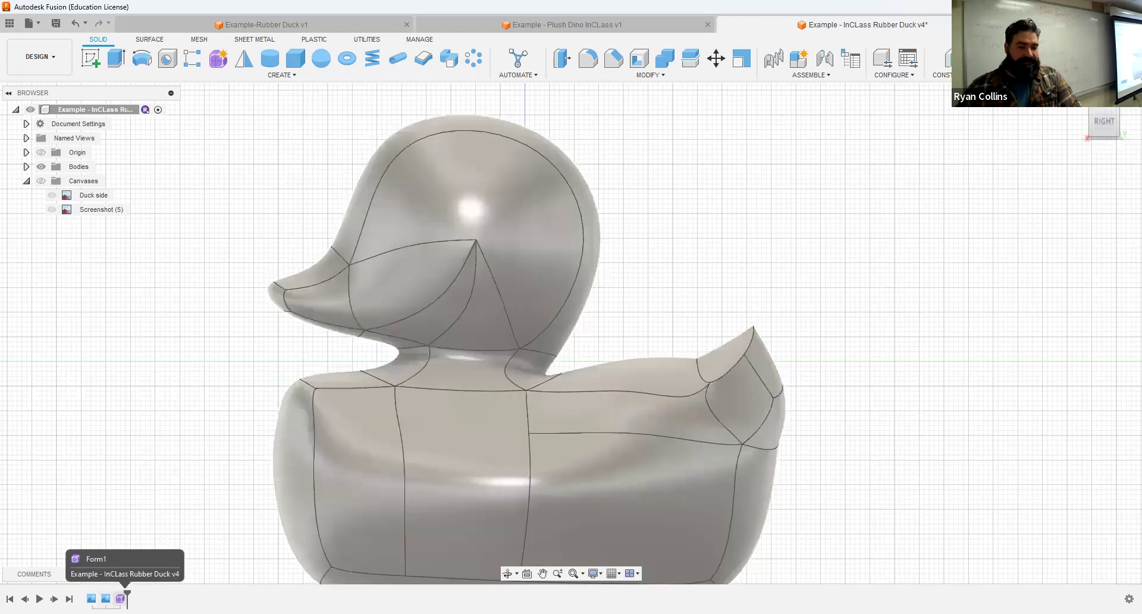
right_click(119, 598)
key("Return")
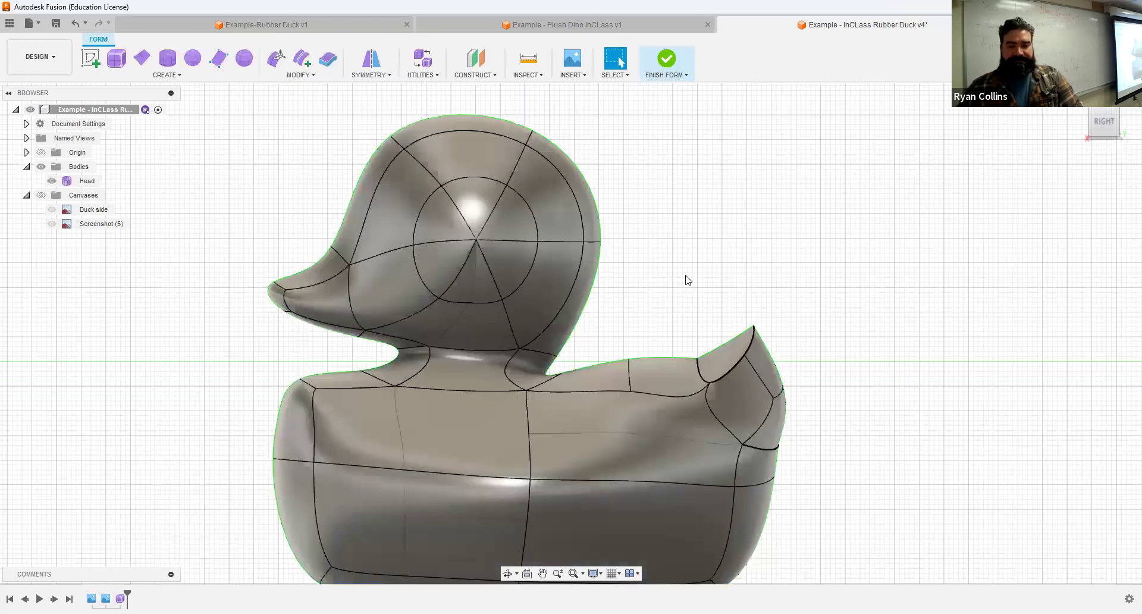
- Move the centre edge at the back of the neck about 2 mm and 2.7 mm outward and upward with Edit Form, selecting edges only
scroll(566, 313, "up", 2)
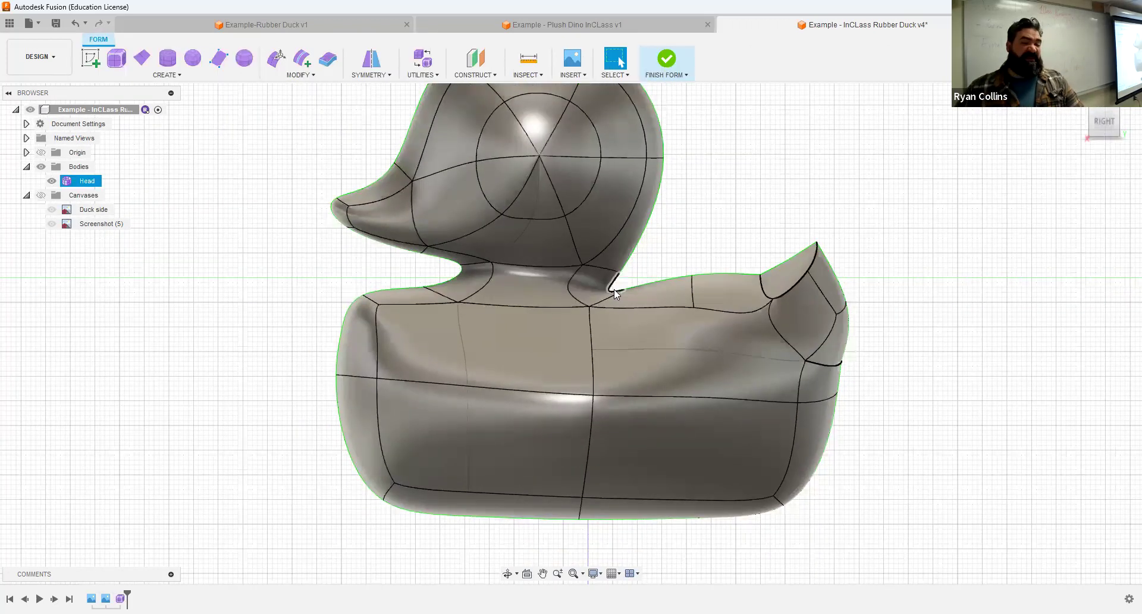
left_click(276, 60)
scroll(812, 217, "up", 1)
scroll(812, 217, "up", 1)
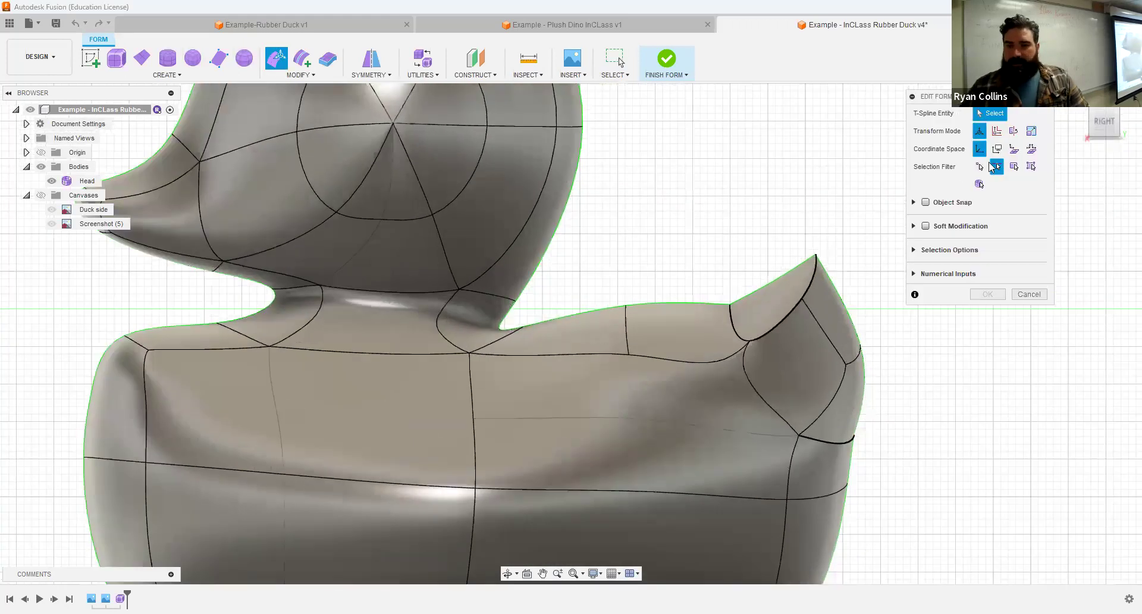
left_click(979, 166)
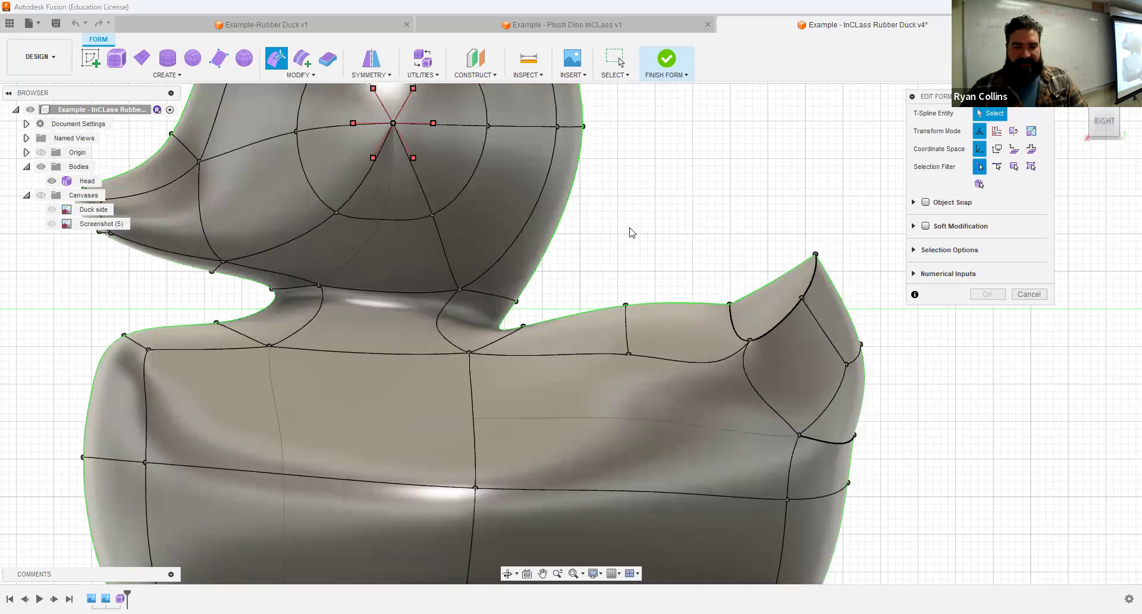
middle_click_drag(609, 244, 623, 237, "shift")
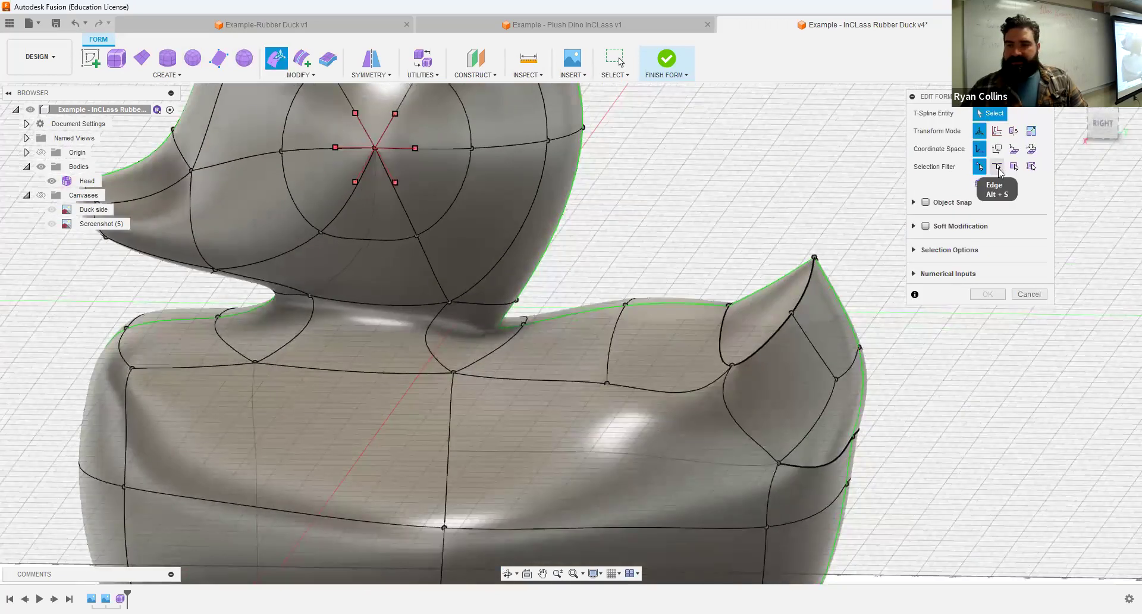
left_click(997, 168)
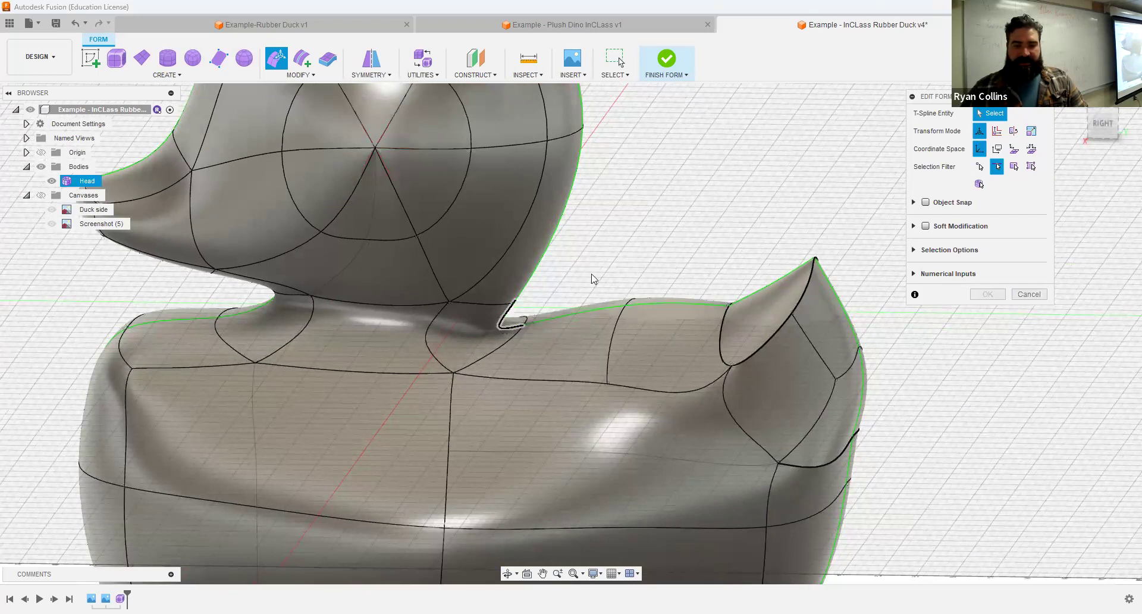
left_click(513, 323)
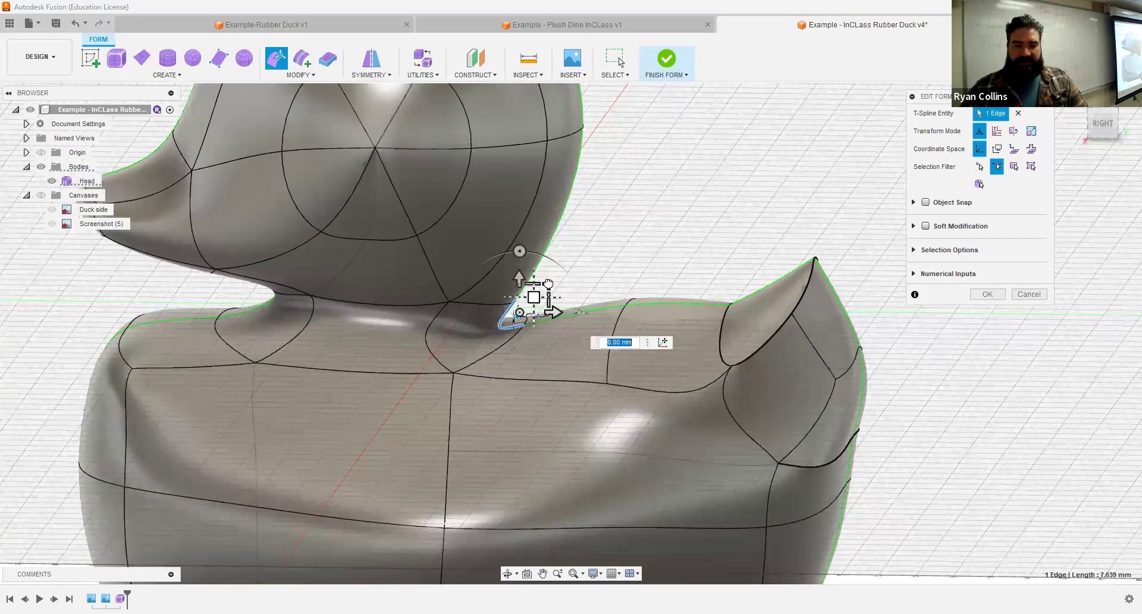
left_click_drag(535, 316, 550, 295)
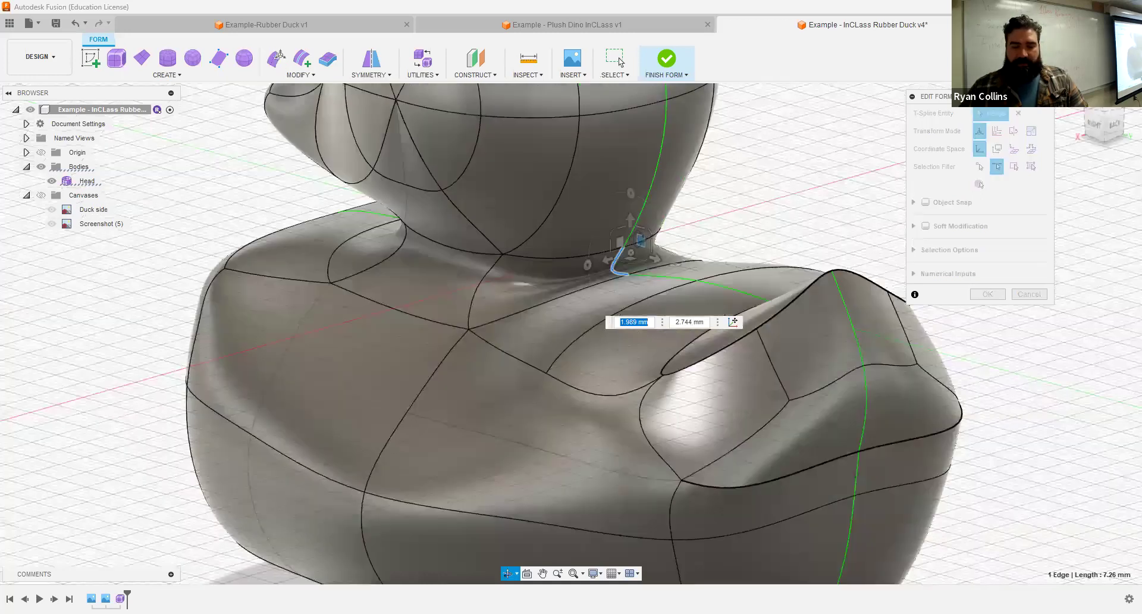
middle_click_drag(629, 240, 640, 244, "shift")
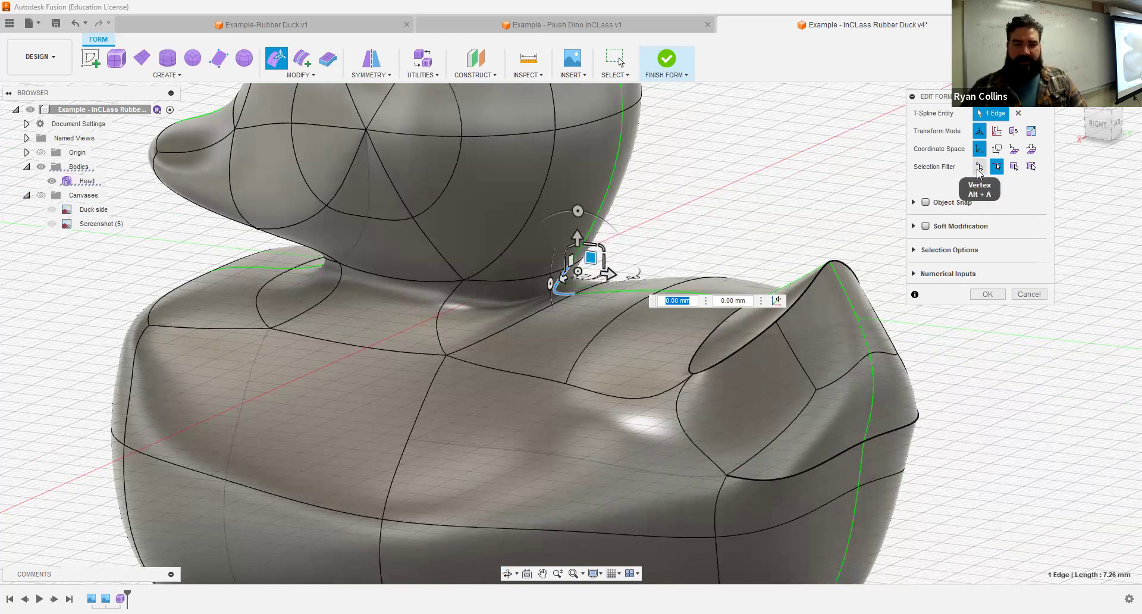
- With only vertices selectable, raise the vertex at the back of the neck 5 mm and shift it slightly further back in the right view
key("alt+a")
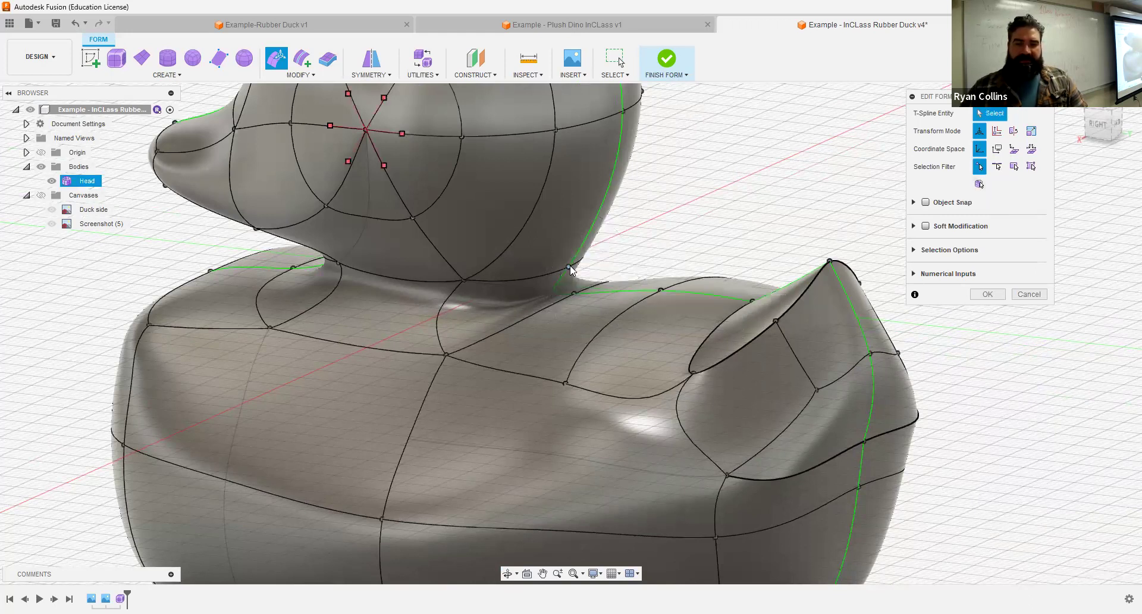
left_click(570, 266)
left_click_drag(567, 232, 568, 194)
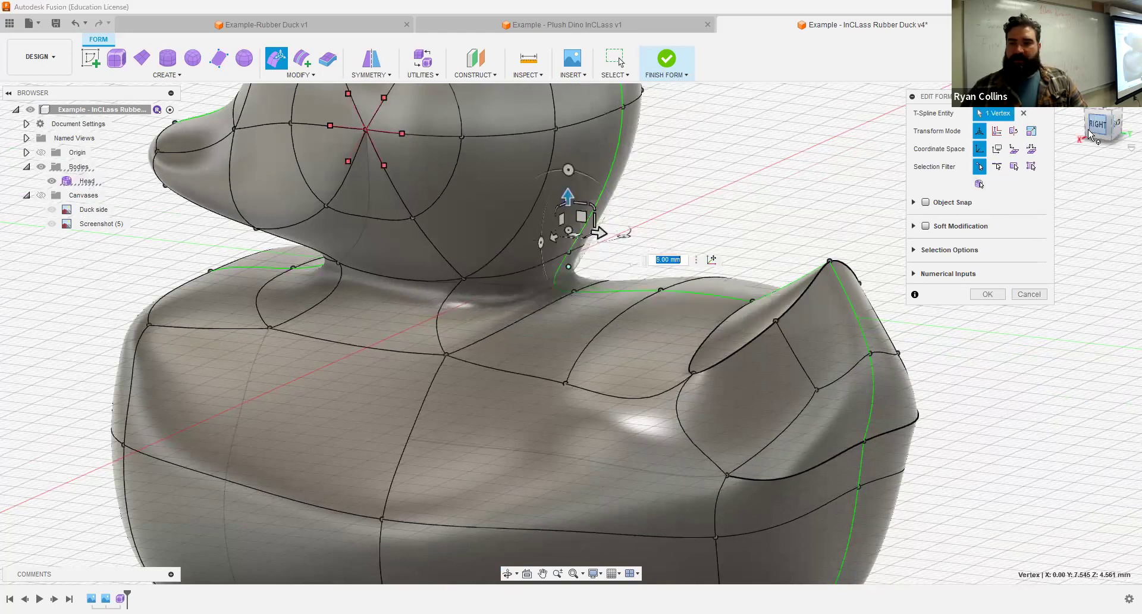
left_click(1098, 125)
middle_click_drag(497, 283, 328, 323)
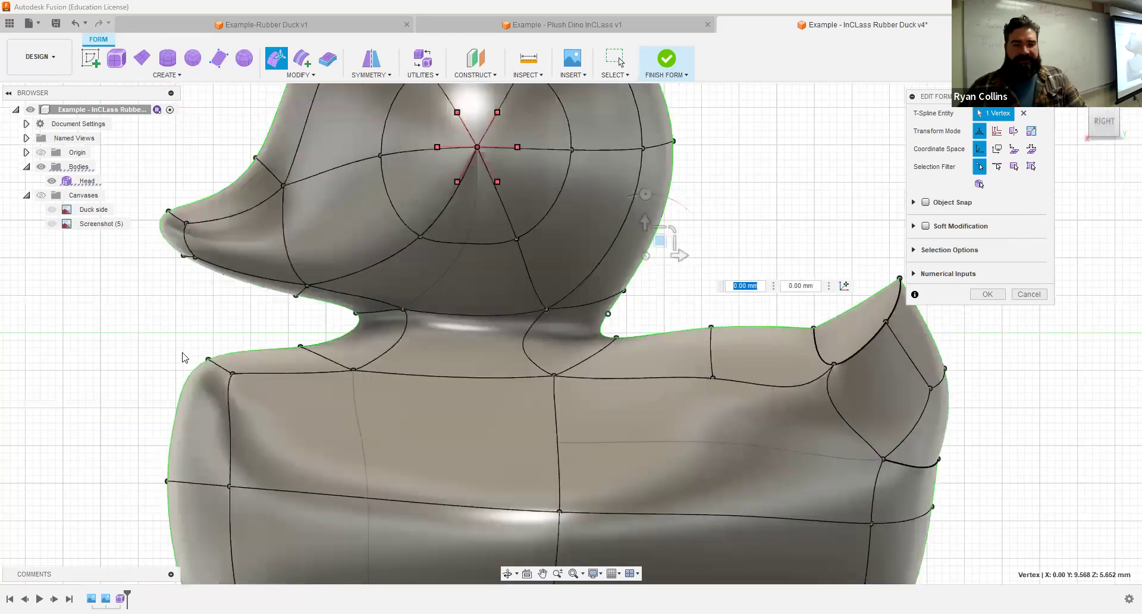
- Try to move the vertex at the body's upper front corner sideways
middle_click_drag(258, 390, 314, 408, "shift")
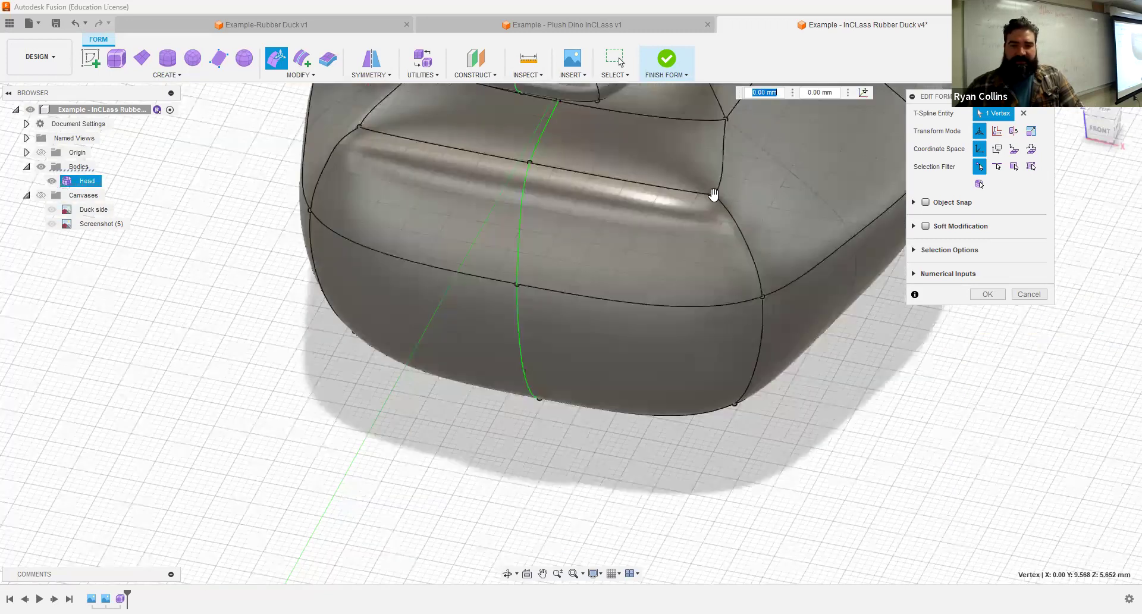
left_click(715, 195)
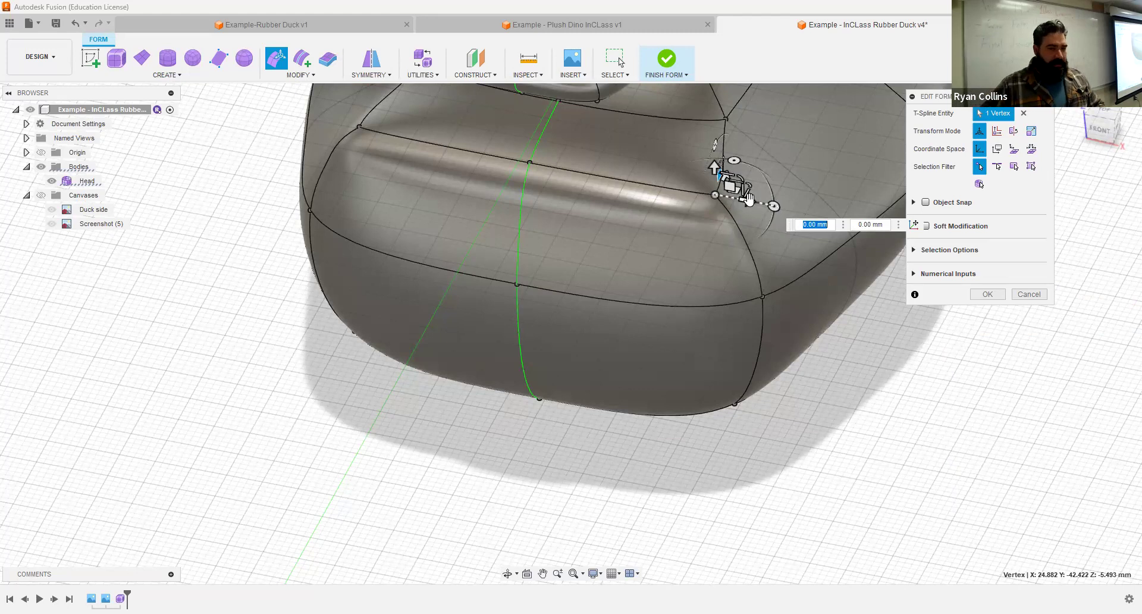
left_click_drag(748, 200, 744, 200)
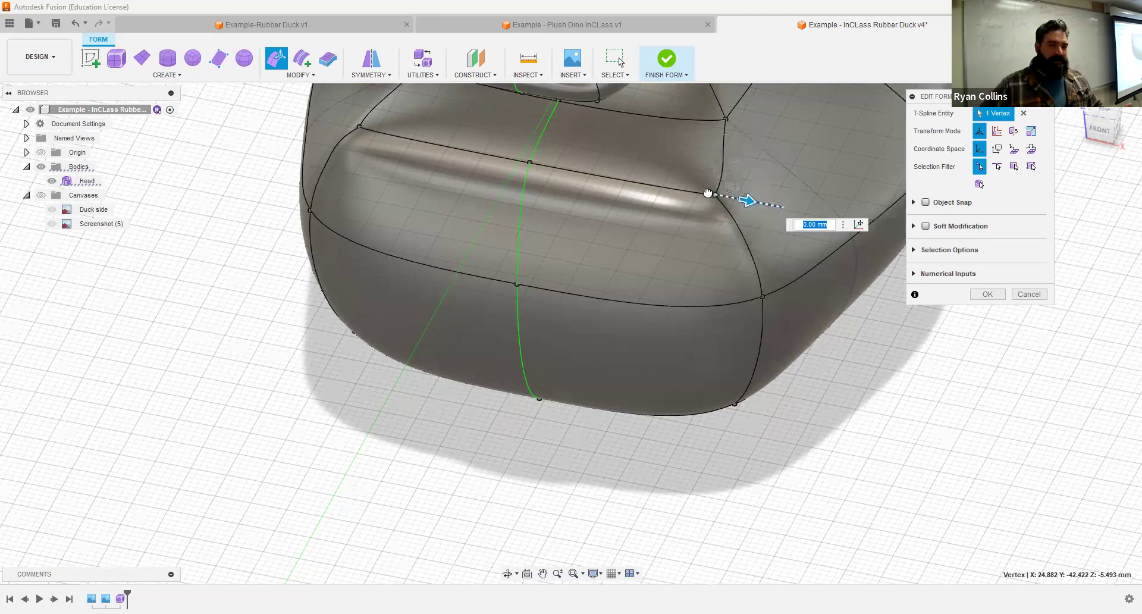
type("-15")
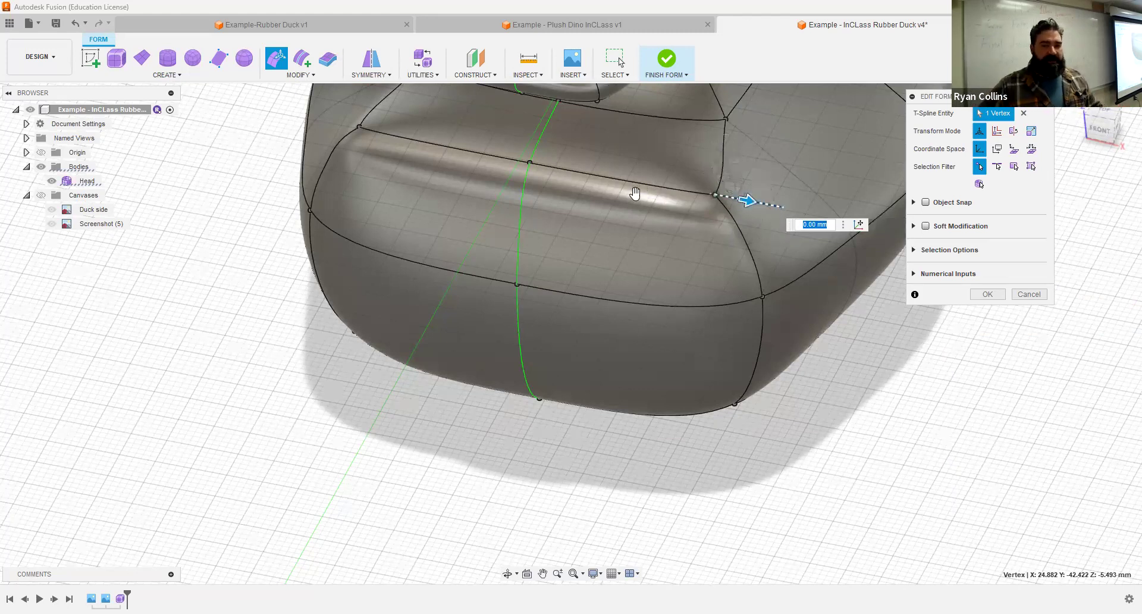
key("Return")
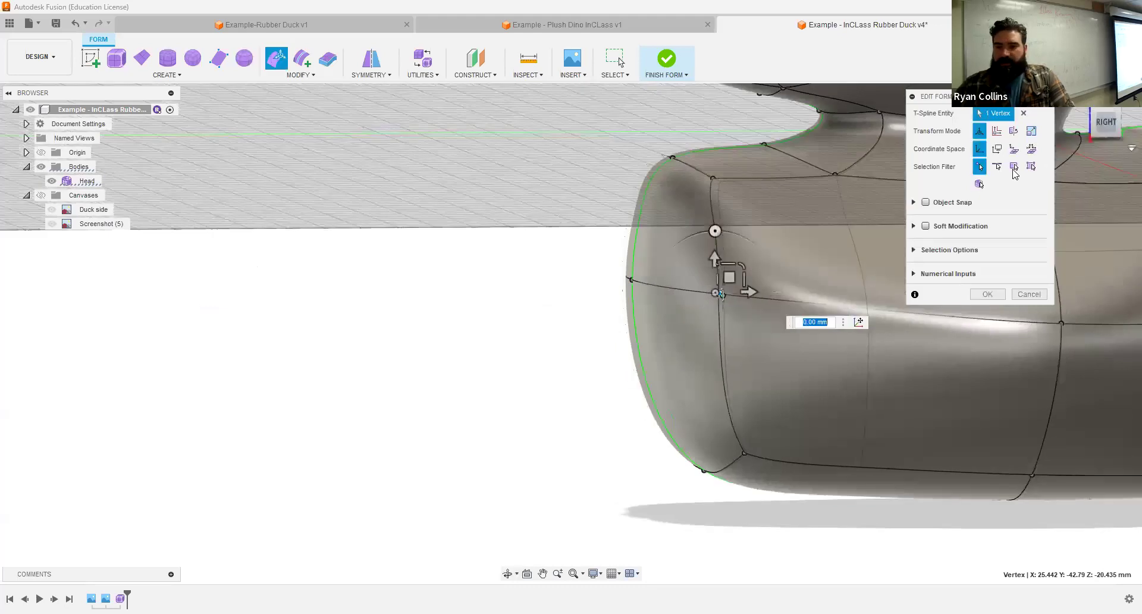
- With only edges selectable, move the body's upper front edge about 3 mm backward and 3.5 mm down in the right view
key("alt+s")
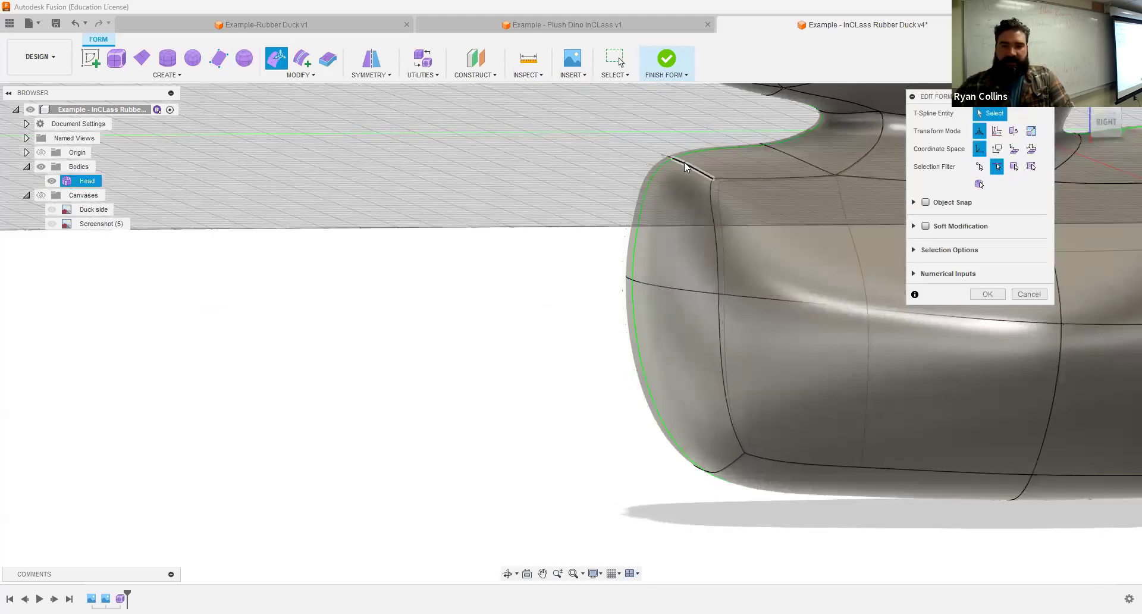
left_click(740, 150)
middle_click_drag(740, 150, 642, 287, "shift")
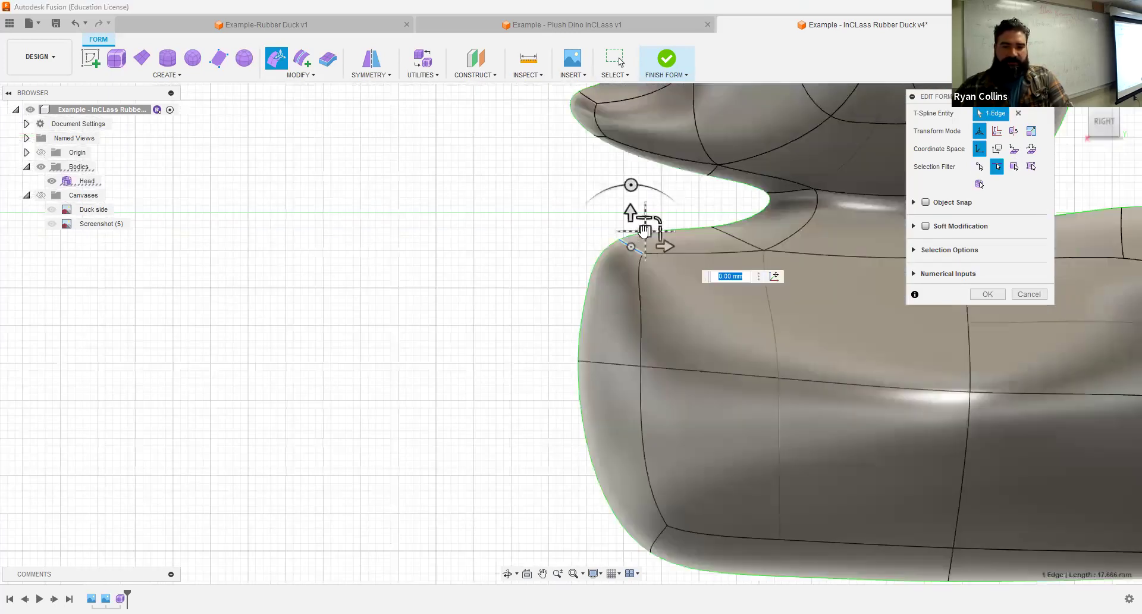
left_click_drag(644, 231, 667, 257)
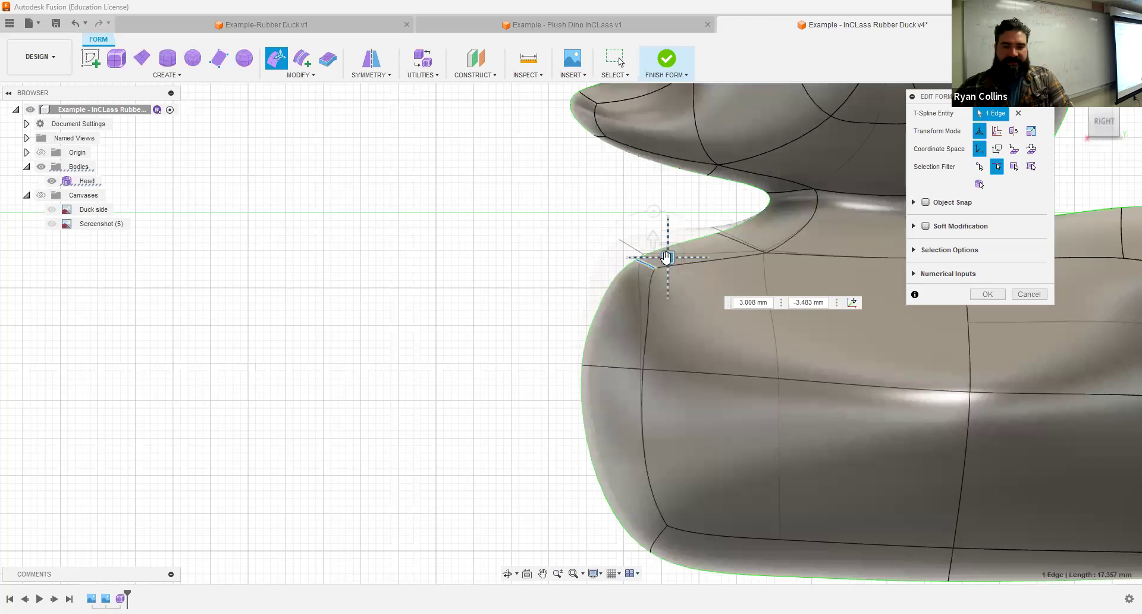
scroll(746, 282, "down", 4)
middle_click_drag(746, 283, 582, 316)
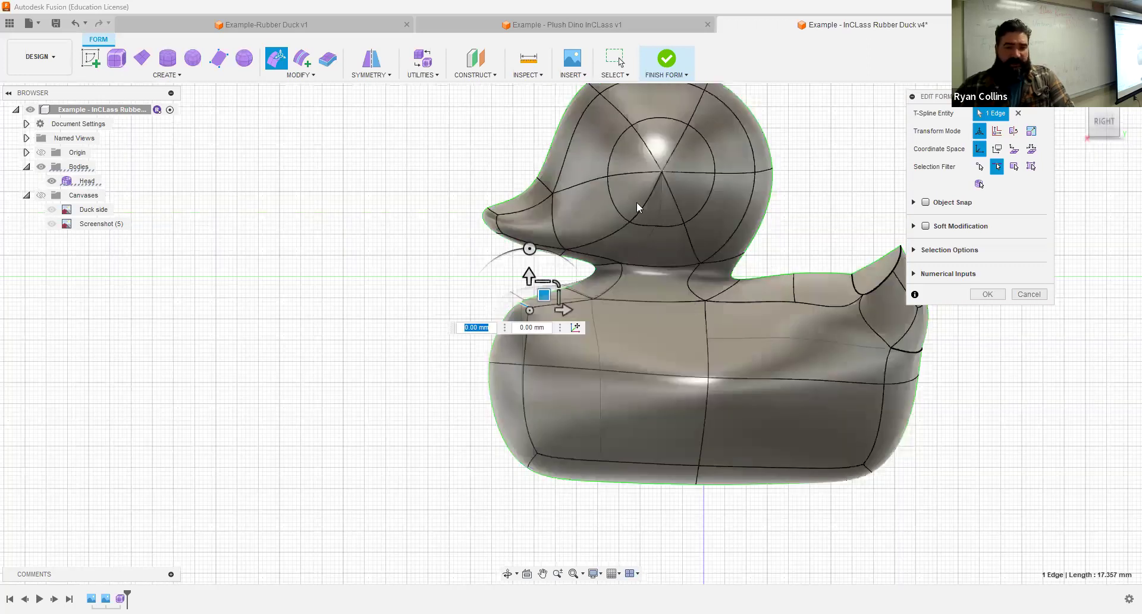
- Clear the edge selection, show the canvases and complete the Edit Form changes
left_click(715, 219)
scroll(715, 219, "down", 3)
middle_click_drag(715, 219, 585, 269)
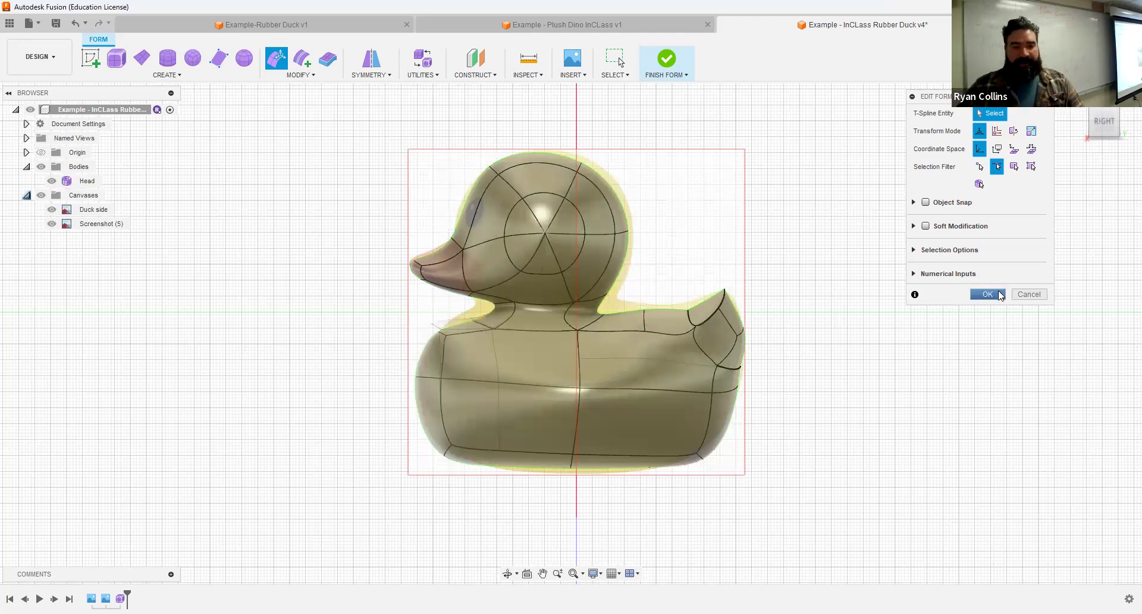
key("Escape")
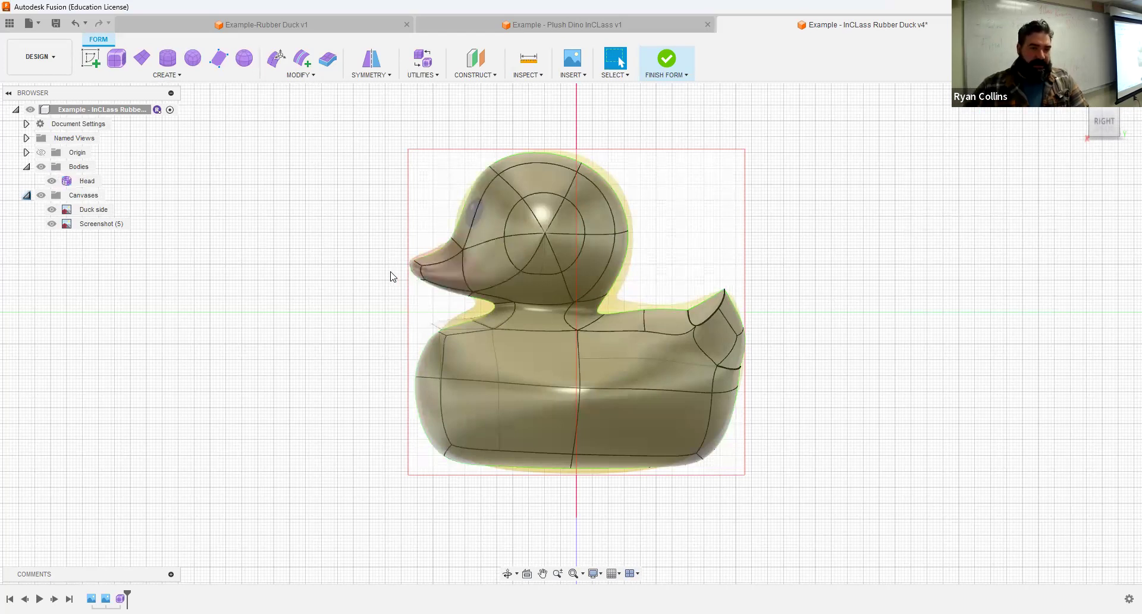
- Compare the duck's outline with the reference canvases and hide the canvases
scroll(391, 275, "up", 5)
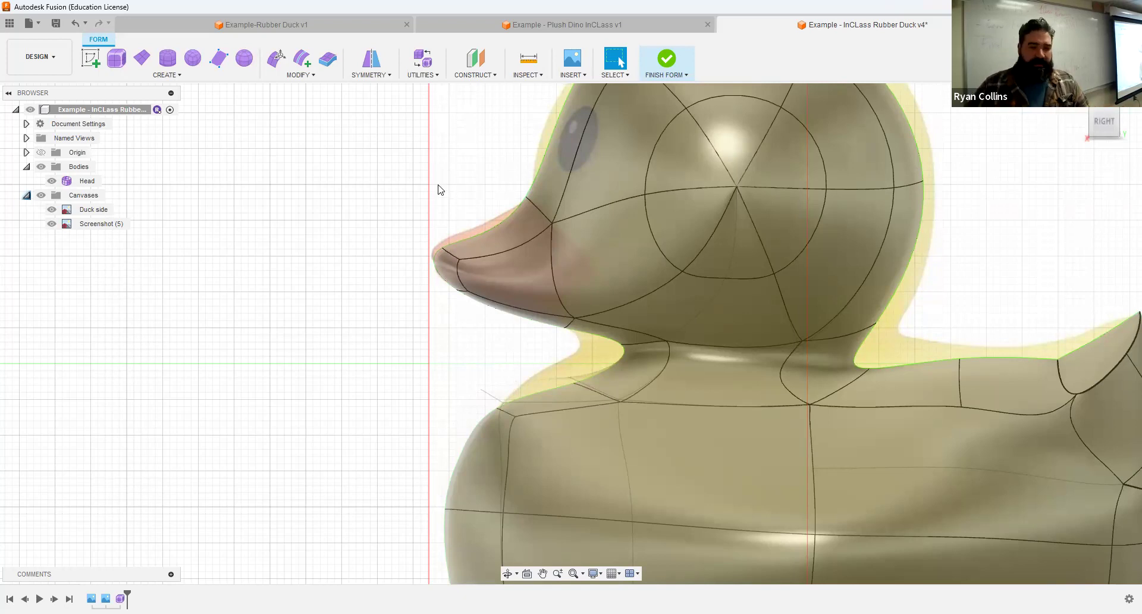
scroll(443, 191, "down", 2)
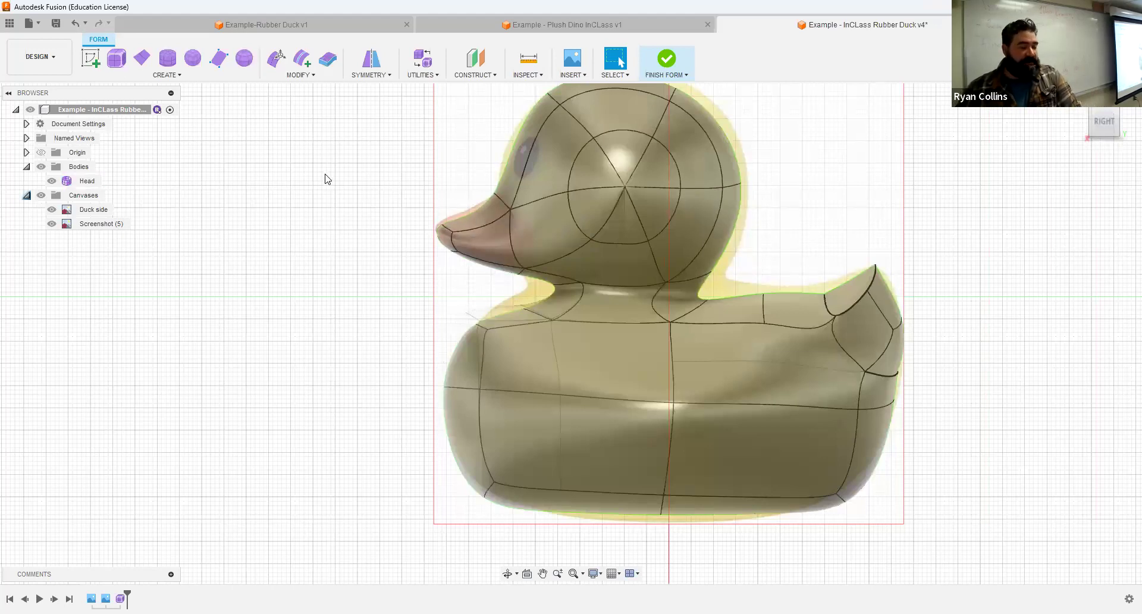
middle_click_drag(320, 182, 408, 164, "shift")
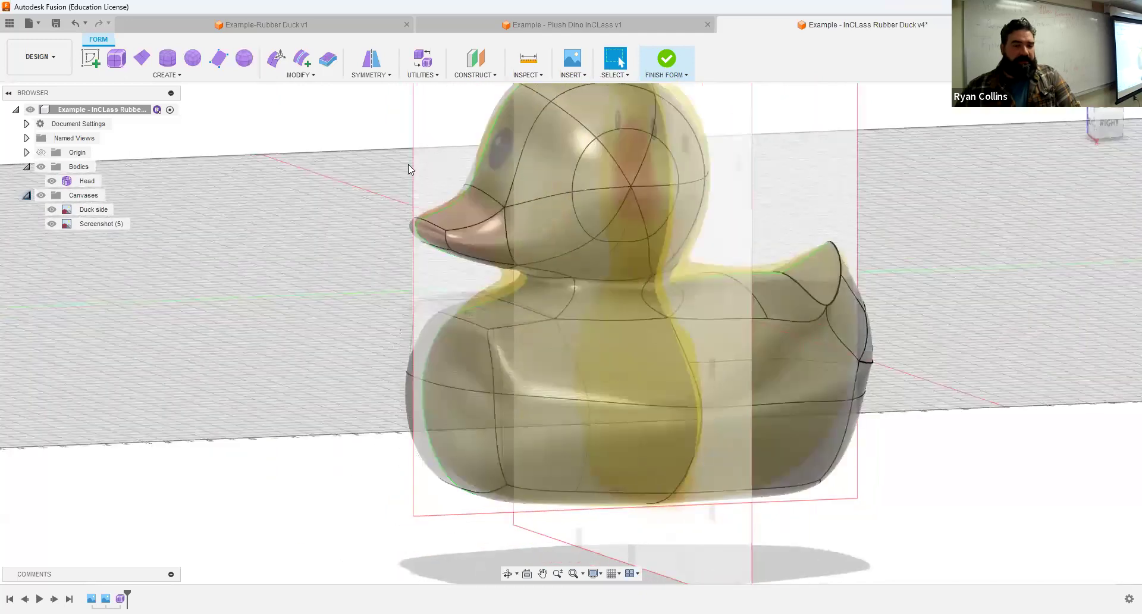
left_click(41, 195)
middle_click_drag(806, 226, 736, 284)
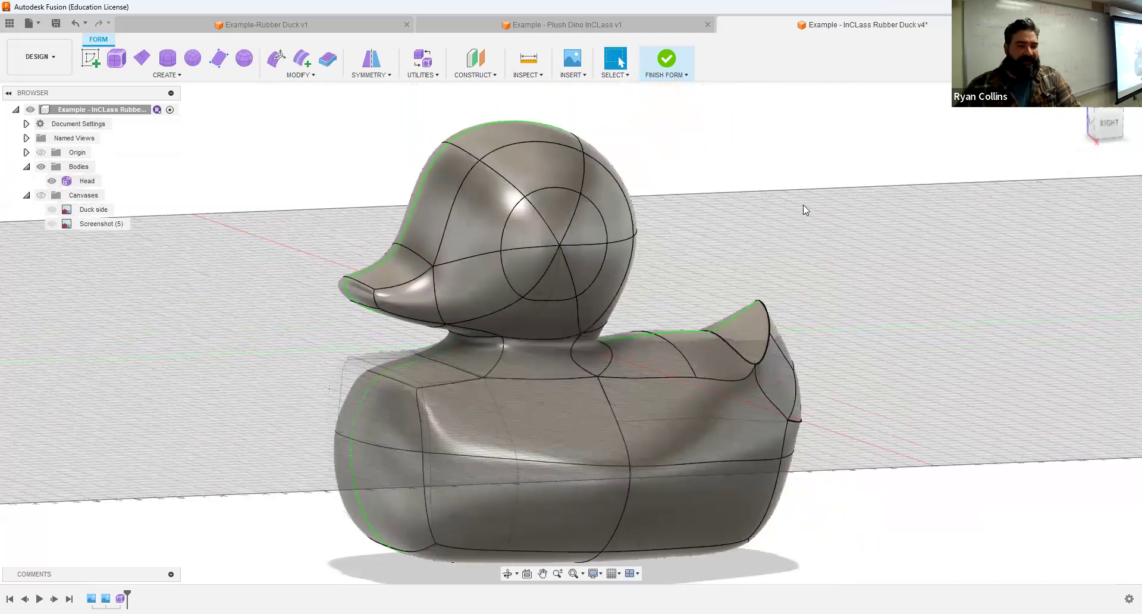
- Save a new version of the duck design with the description "Bride neck"
left_click(1105, 128)
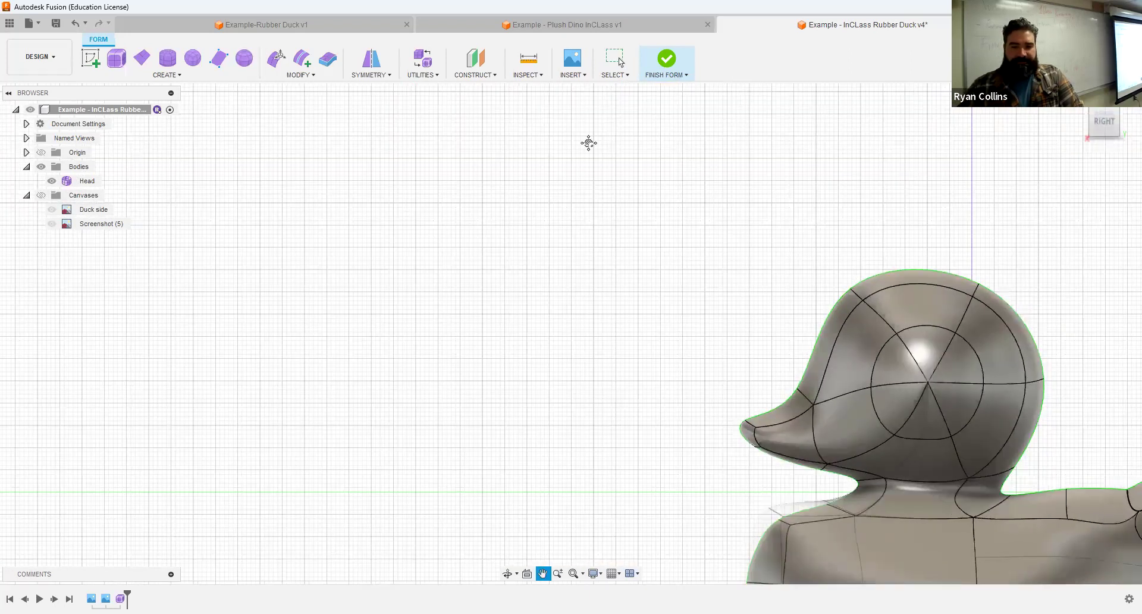
key("ctrl+s")
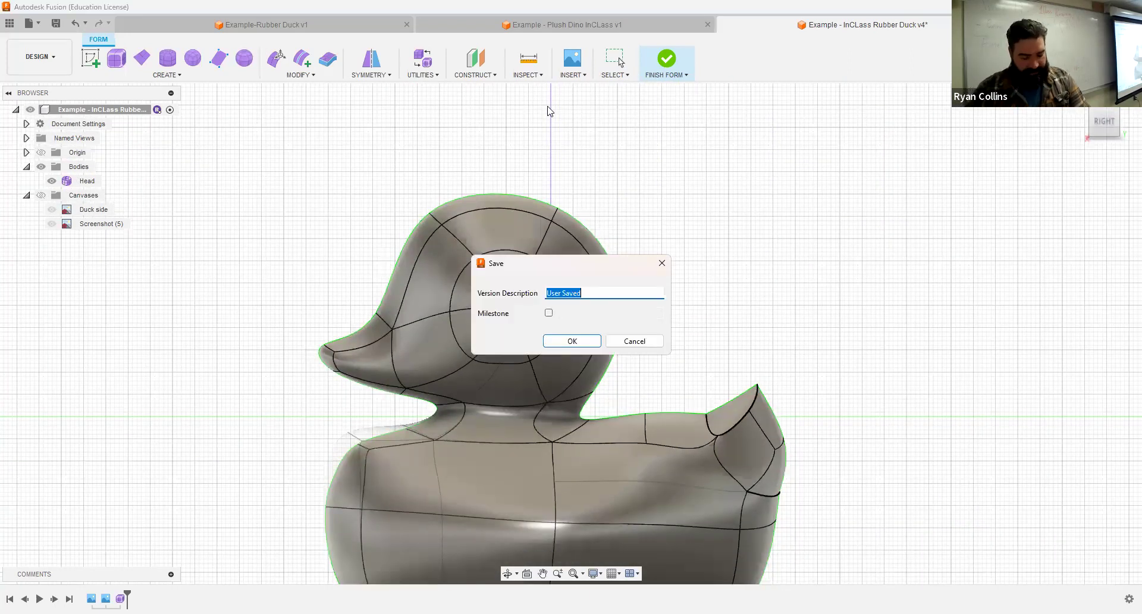
type("Br")
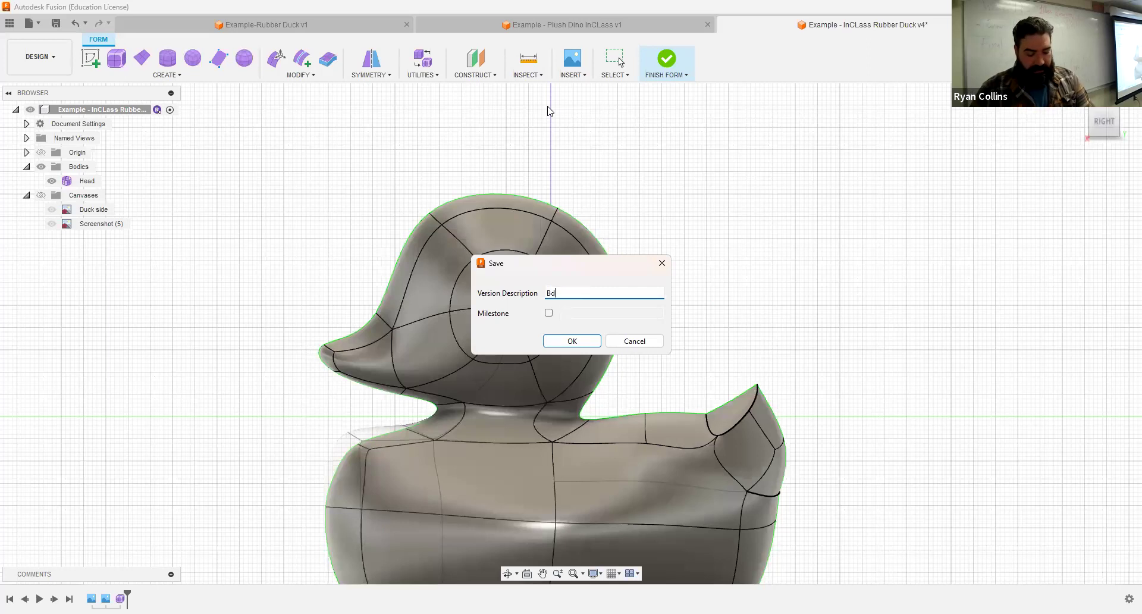
type("ide neck")
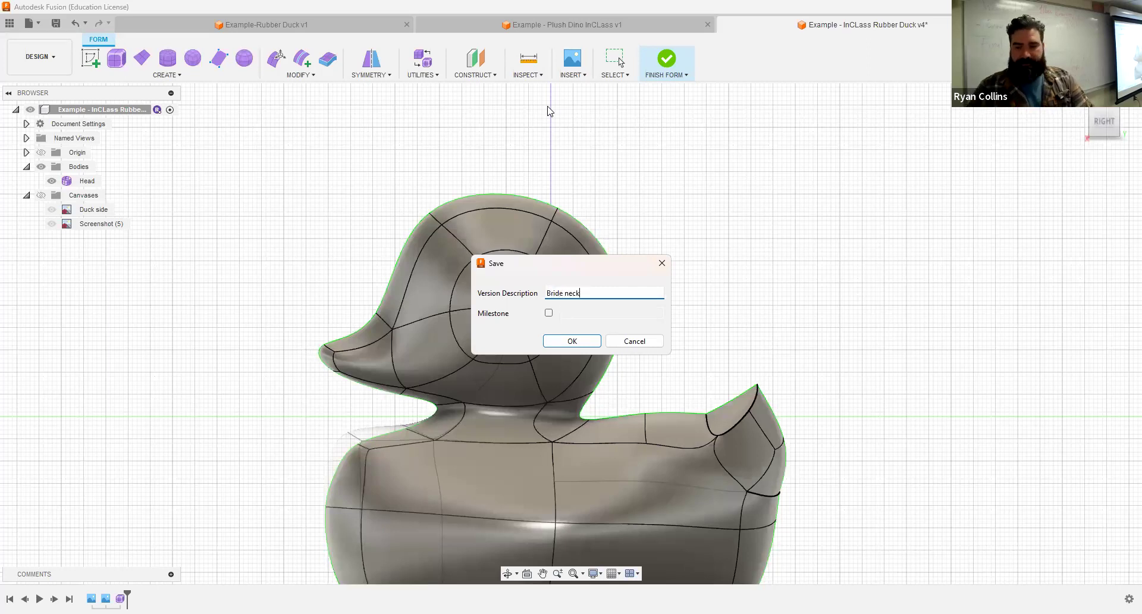
key("Return")
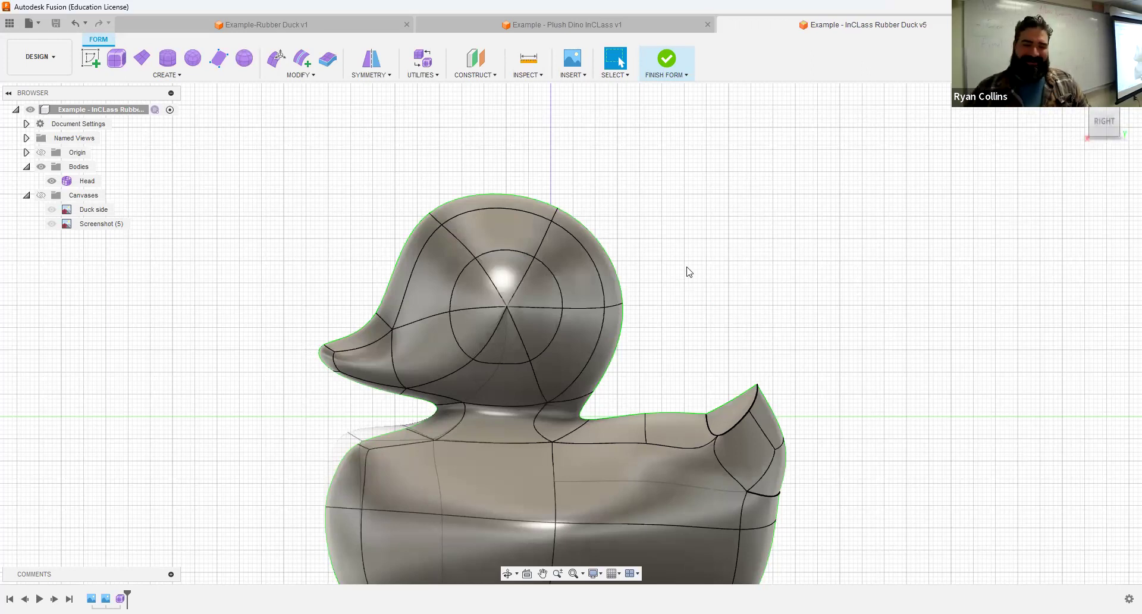
- Use Edit Form to inset the six round eye faces on the side of the head, scaled to about 0.46
middle_click_drag(699, 221, 693, 211)
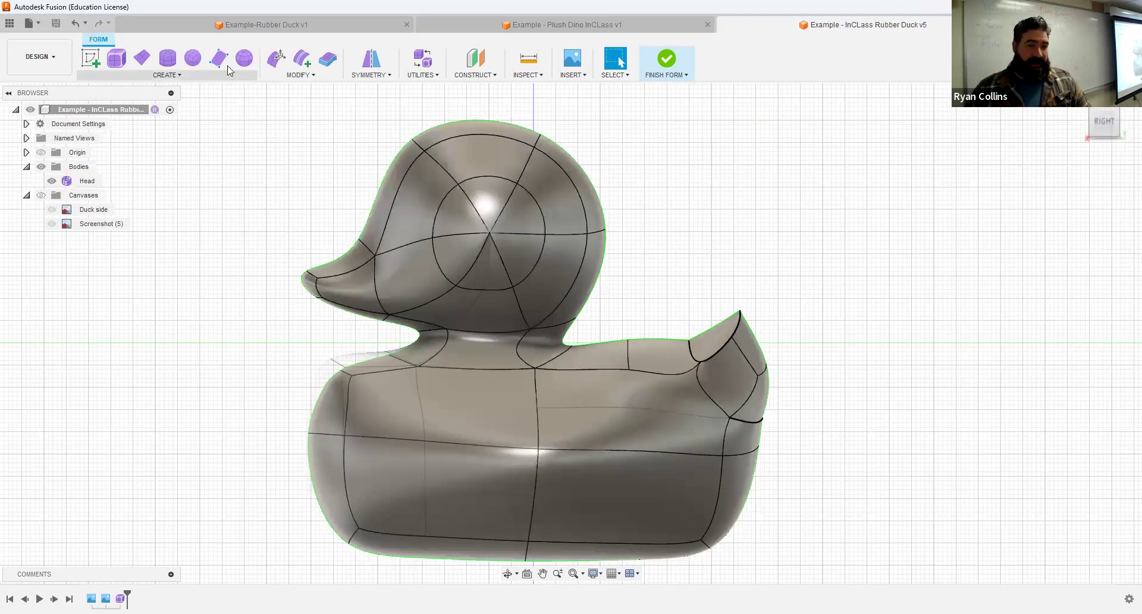
left_click(276, 58)
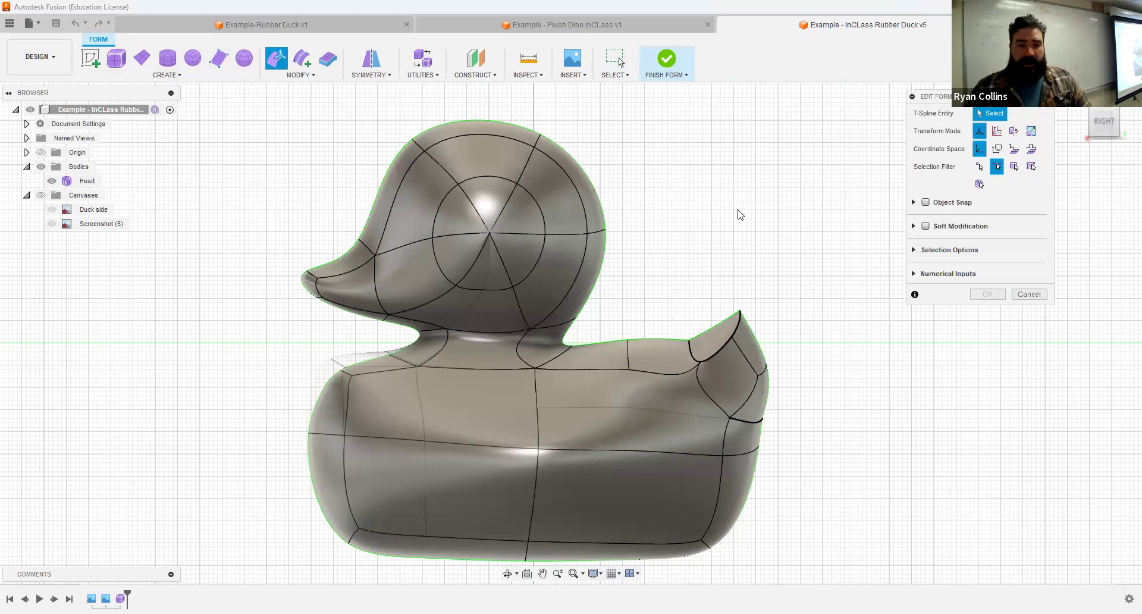
left_click(1013, 166)
middle_click_drag(691, 201, 804, 214, "shift")
left_click(1116, 130)
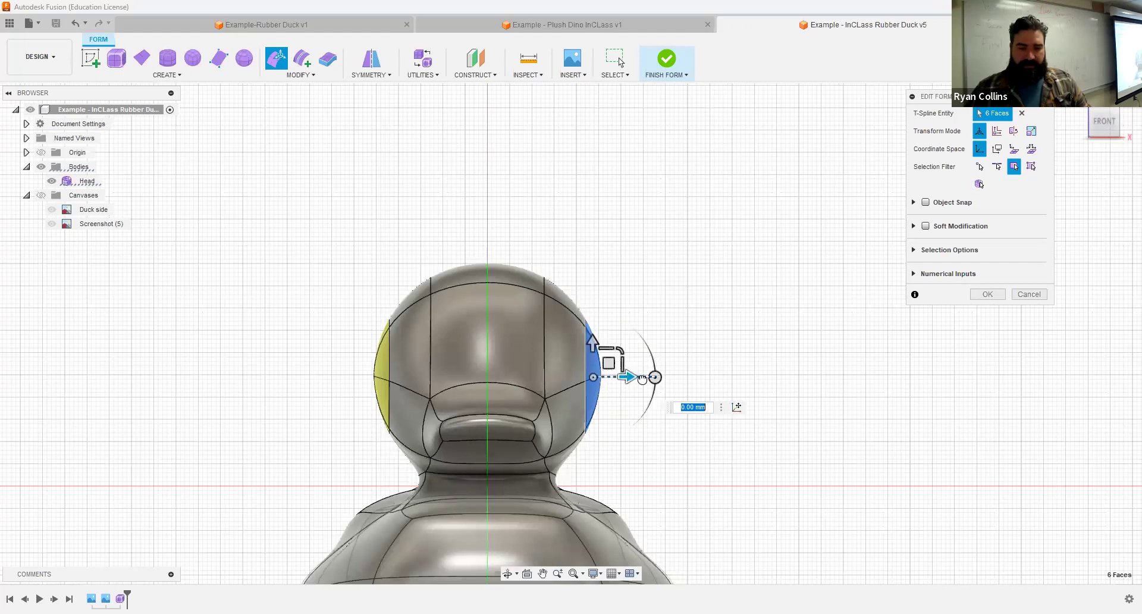
middle_click_drag(664, 349, 819, 299, "shift")
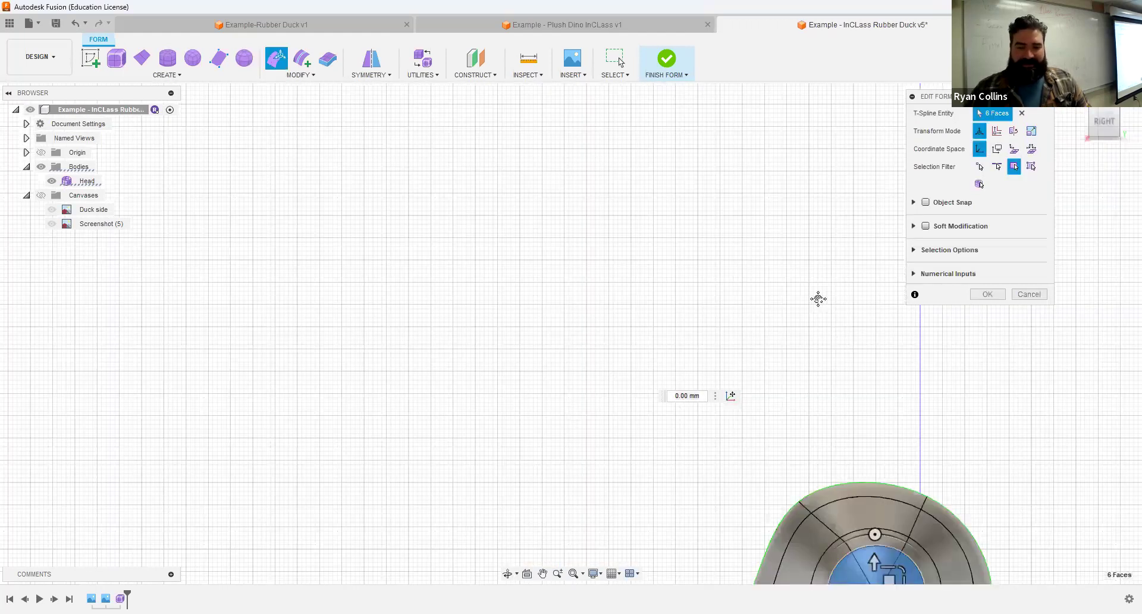
middle_click_drag(900, 567, 653, 365)
left_click_drag(653, 364, 640, 375)
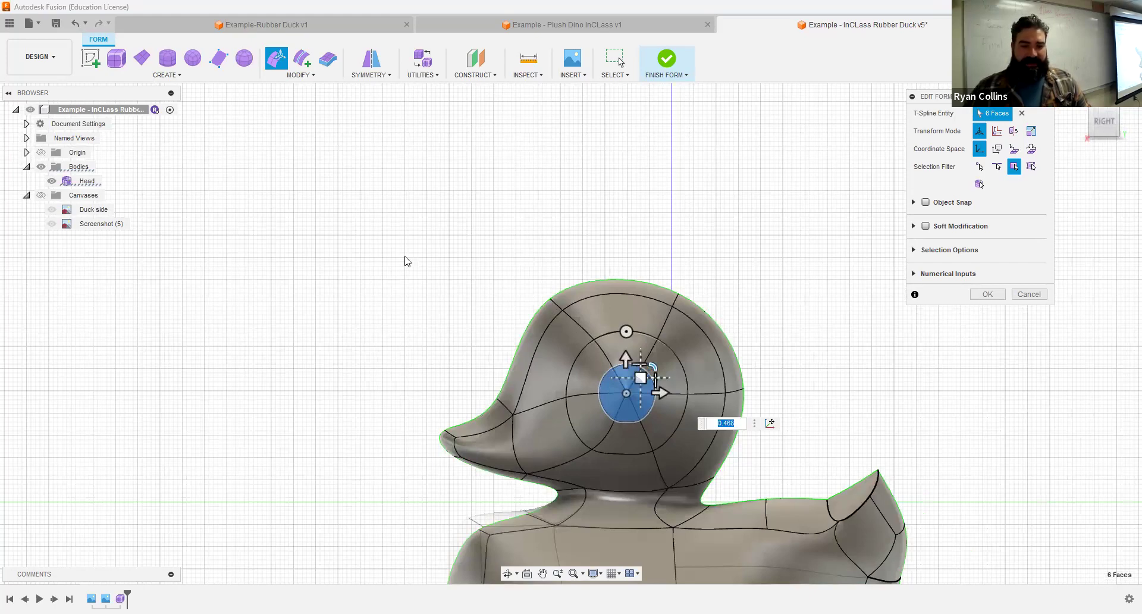
- Try pulling the inset eye faces about 39 mm outward from the head and undo the move
middle_click_drag(572, 238, 545, 216, "shift")
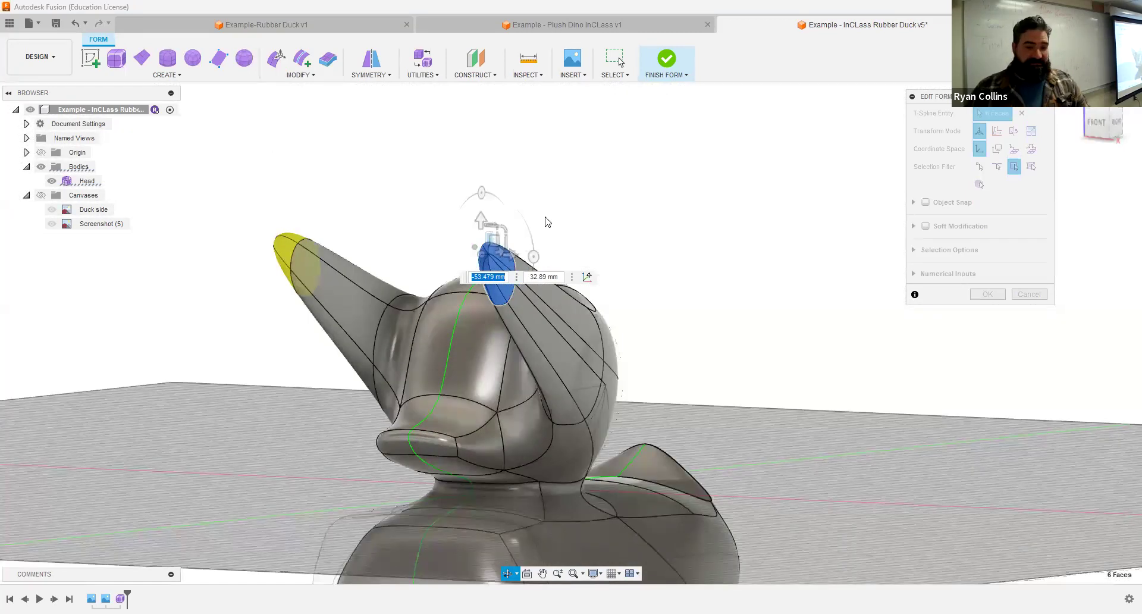
key("ctrl+z")
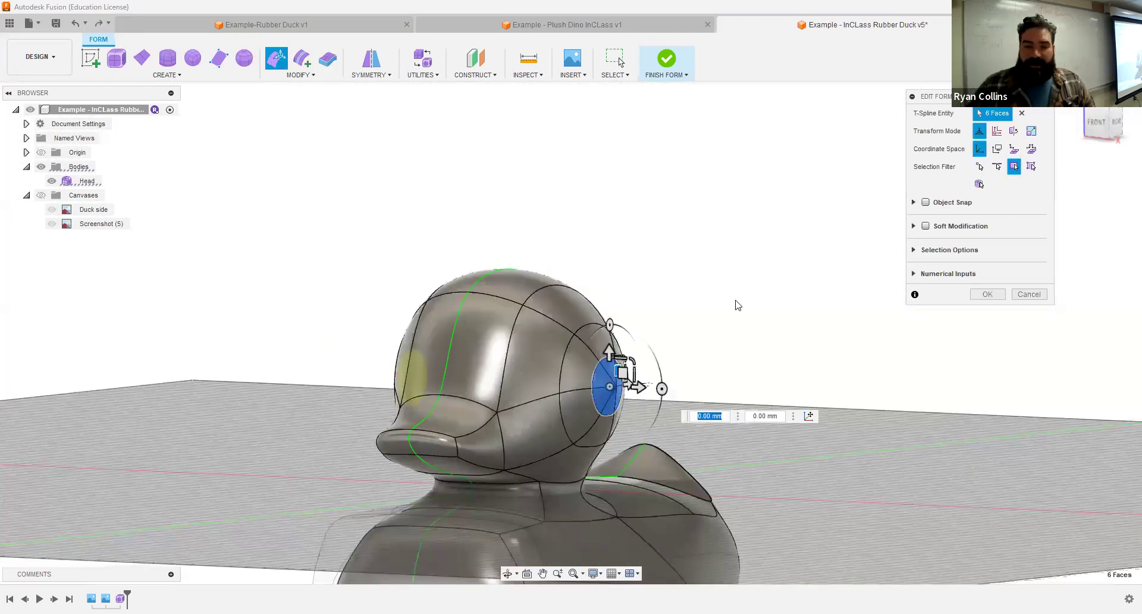
middle_click_drag(736, 303, 748, 312, "shift")
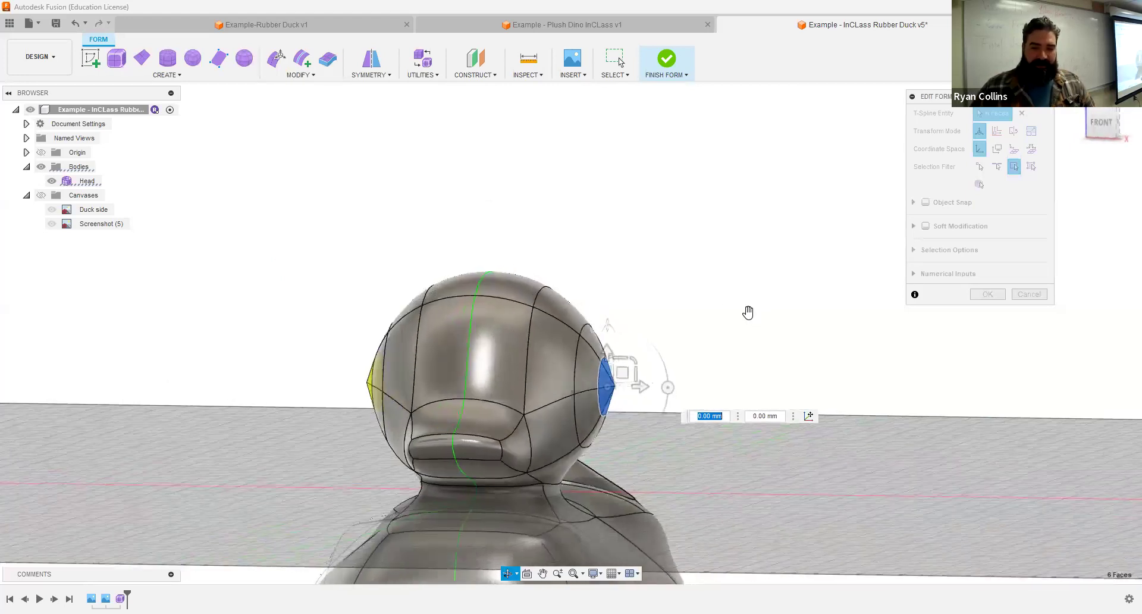
left_click_drag(640, 386, 812, 391)
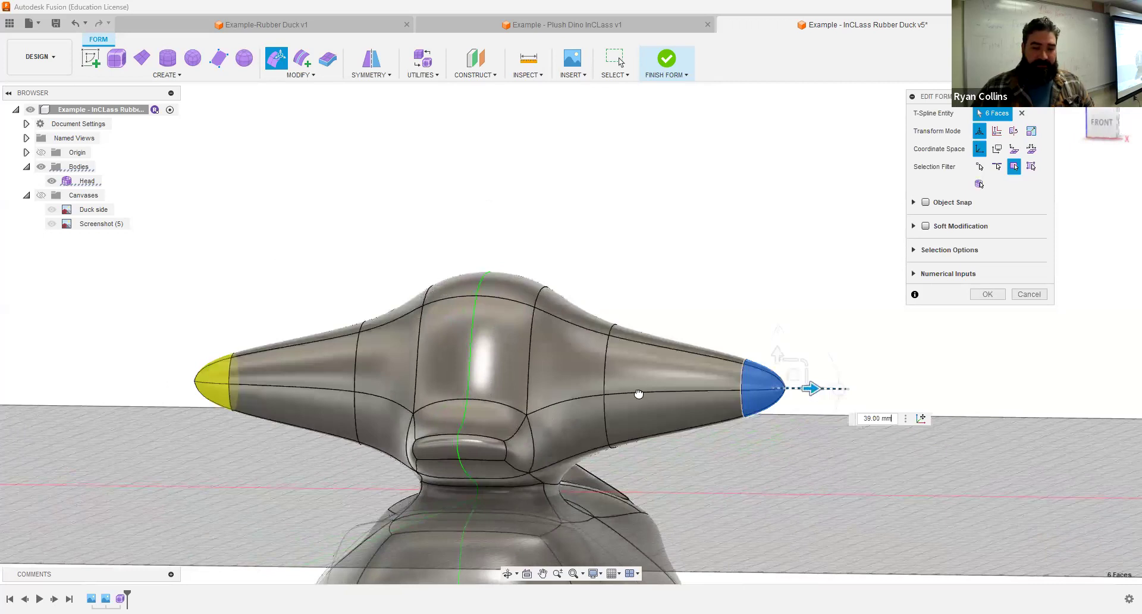
key("ctrl+z")
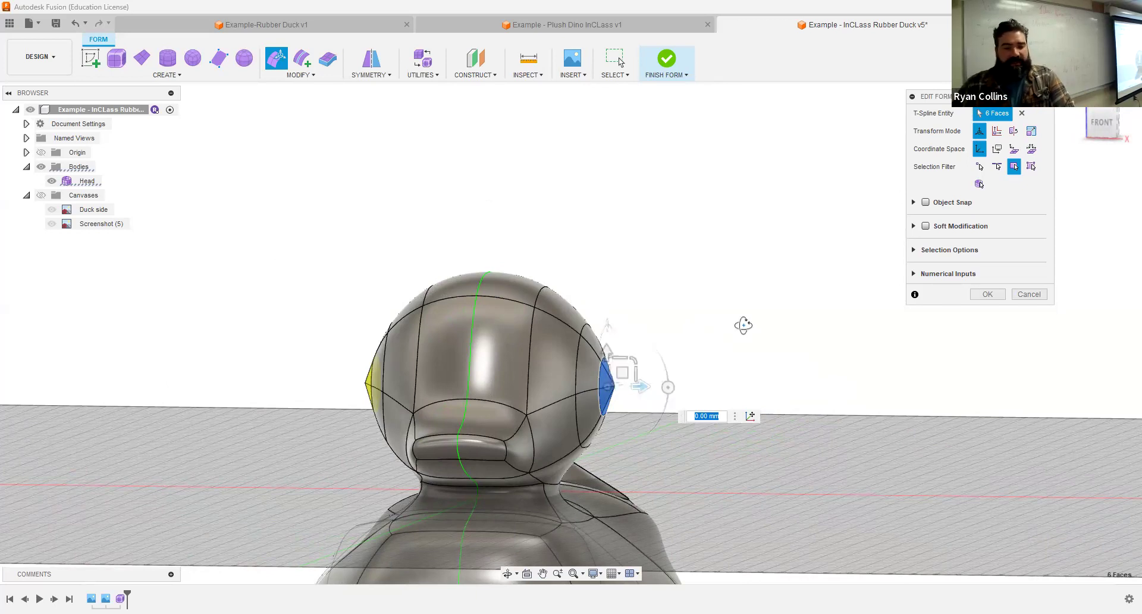
- Accept the form edit and insert an edge loop between the two eye rings, with Simple mode and Single side
key("F6")
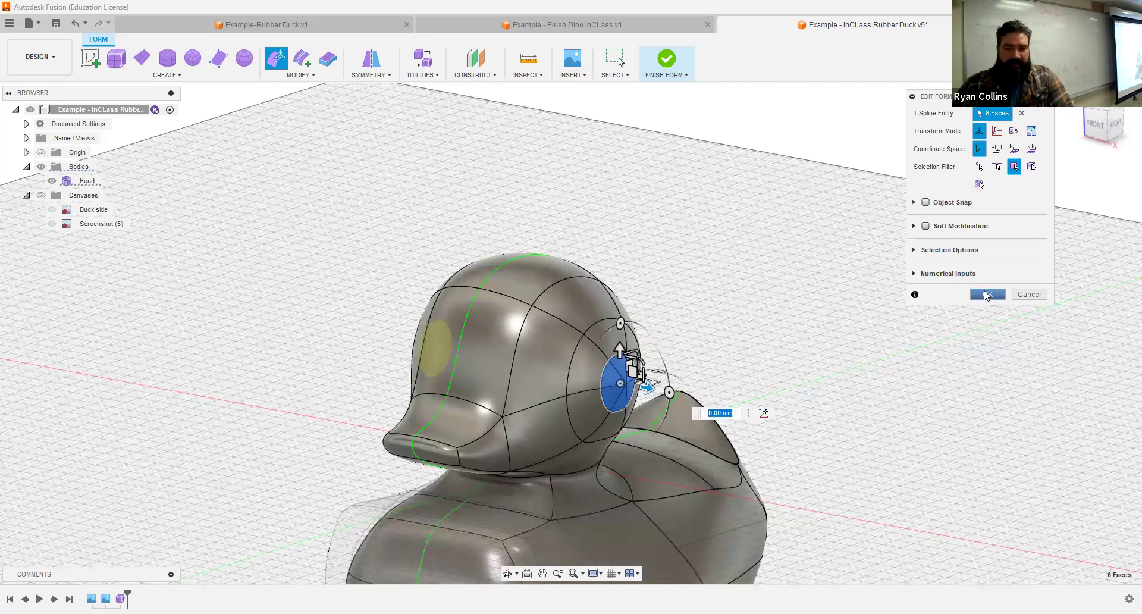
left_click(986, 294)
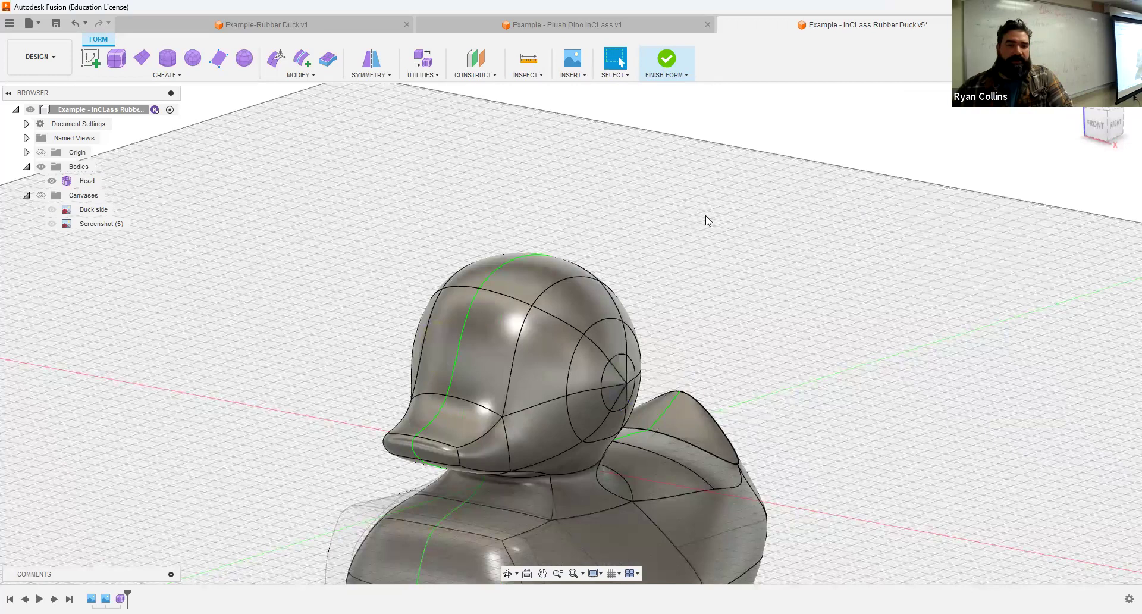
left_click(302, 59)
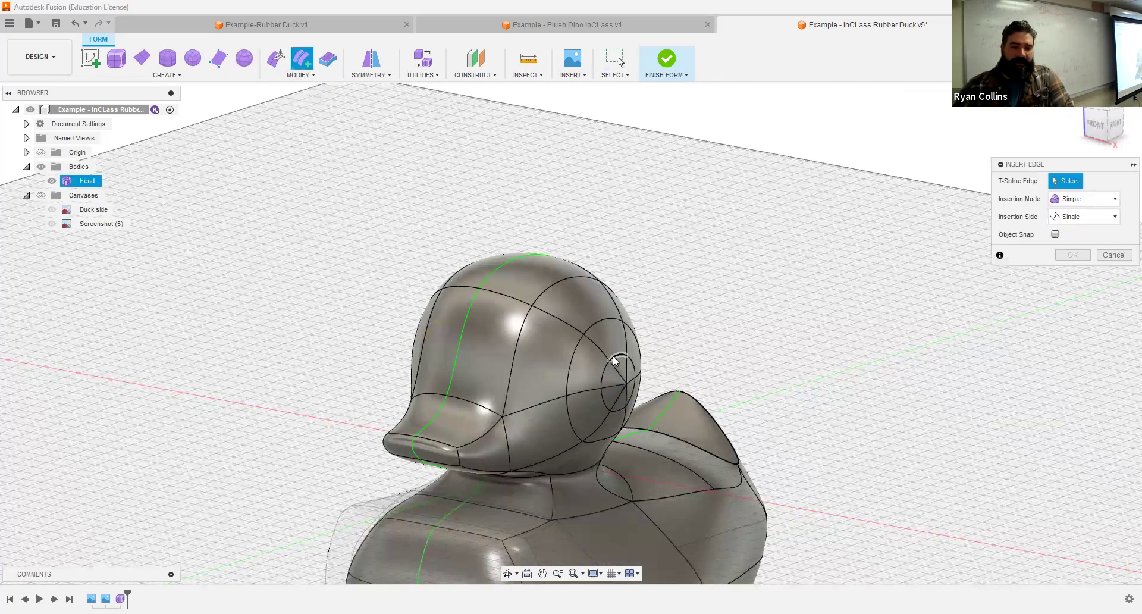
double_click(615, 358)
left_click(1078, 274)
middle_click_drag(752, 288, 725, 282, "shift")
middle_click_drag(590, 260, 667, 236, "shift")
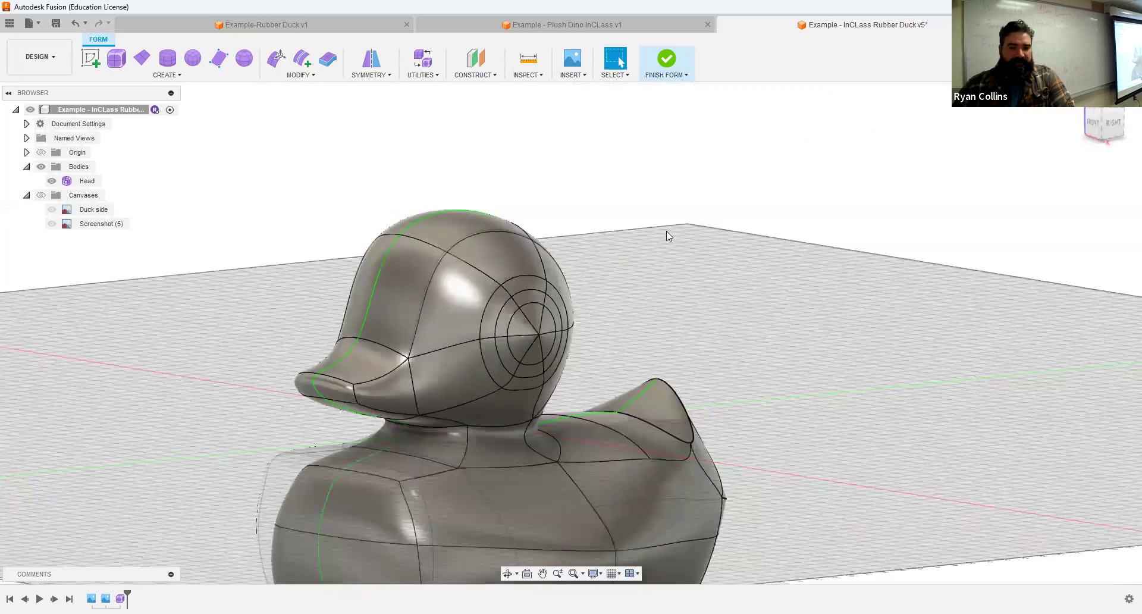
- Crease the full middle edge ring of the eye on the side of the head
left_click(300, 75)
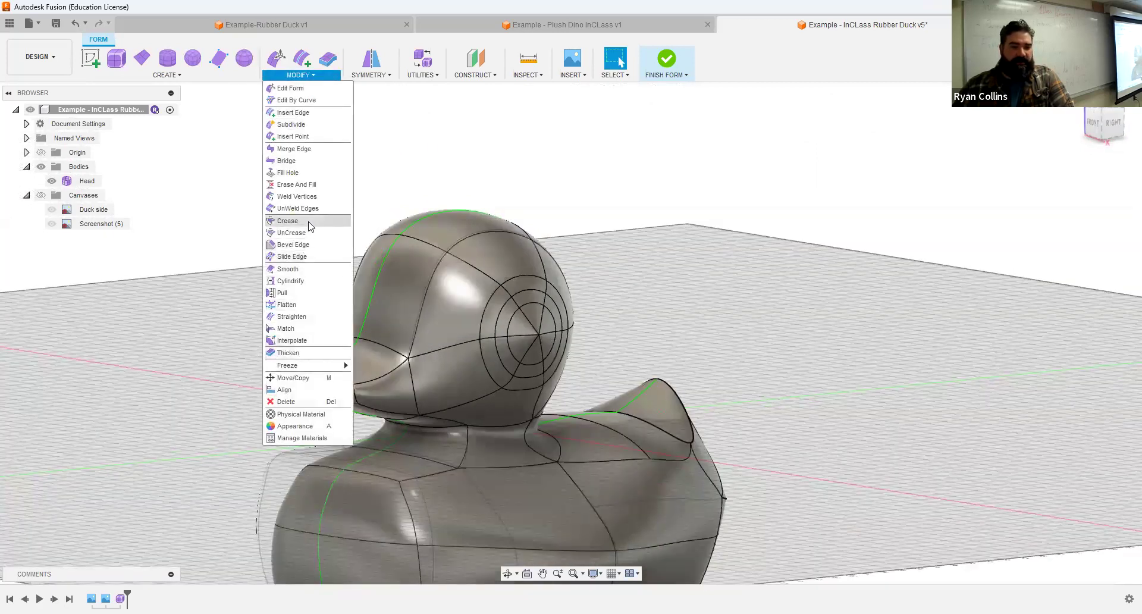
left_click(286, 220)
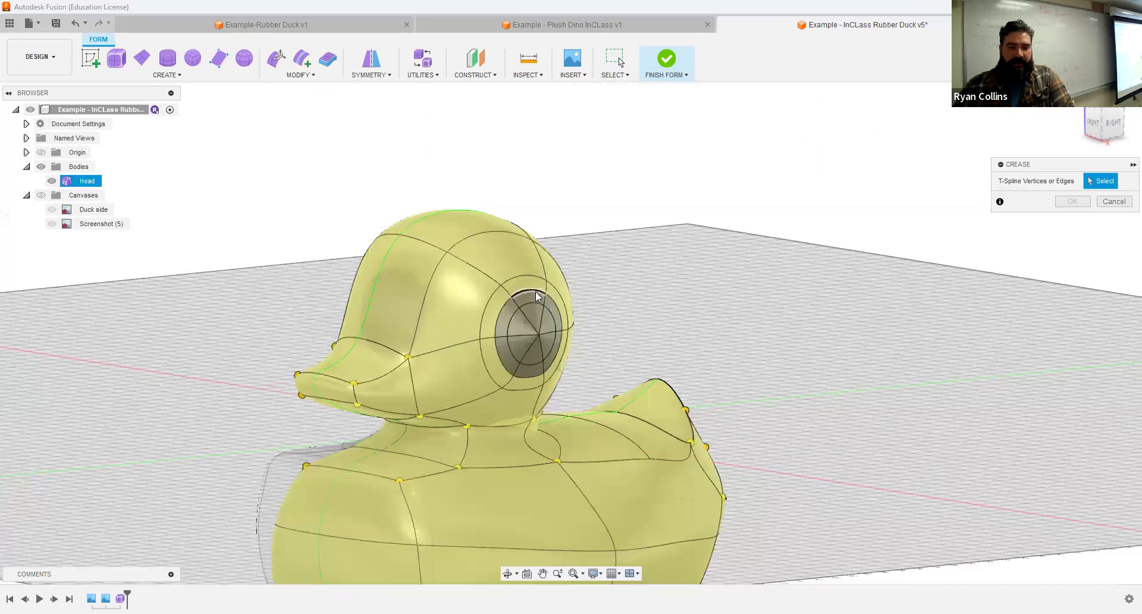
double_click(572, 306)
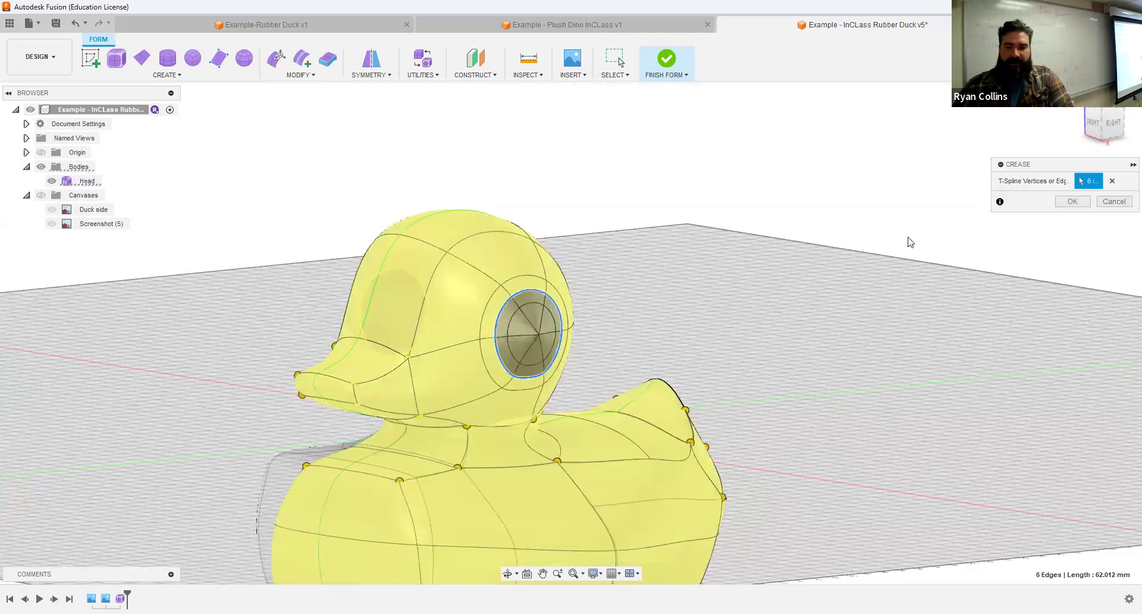
left_click(1073, 201)
- Try moving all faces inside the creased eye ring 17 mm outward in Edit Form, and undo the move
middle_click_drag(716, 251, 747, 249, "shift")
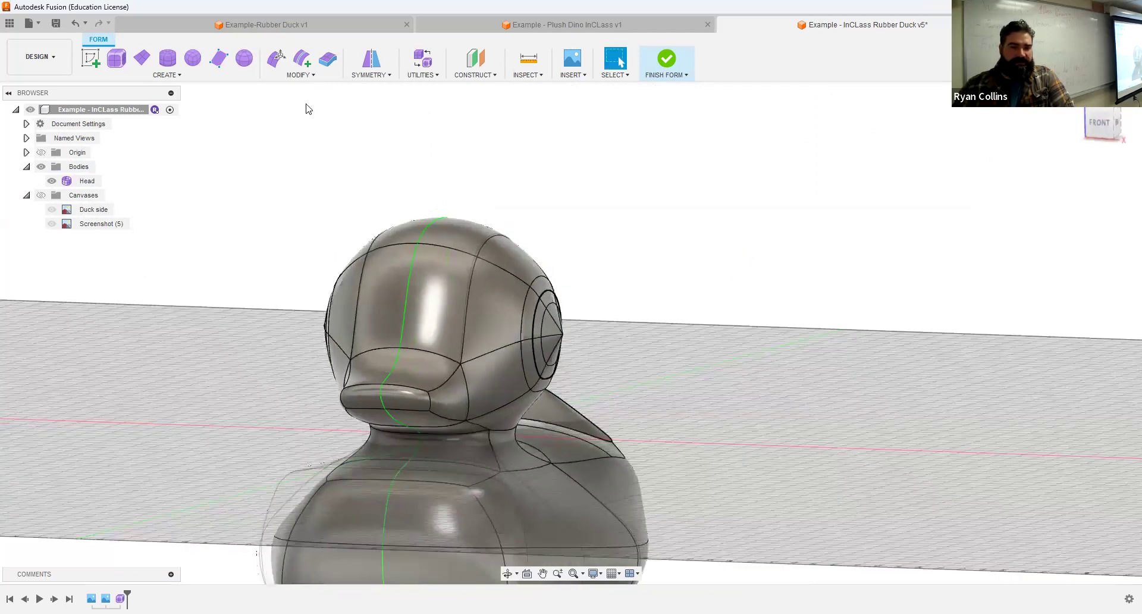
left_click(1097, 123)
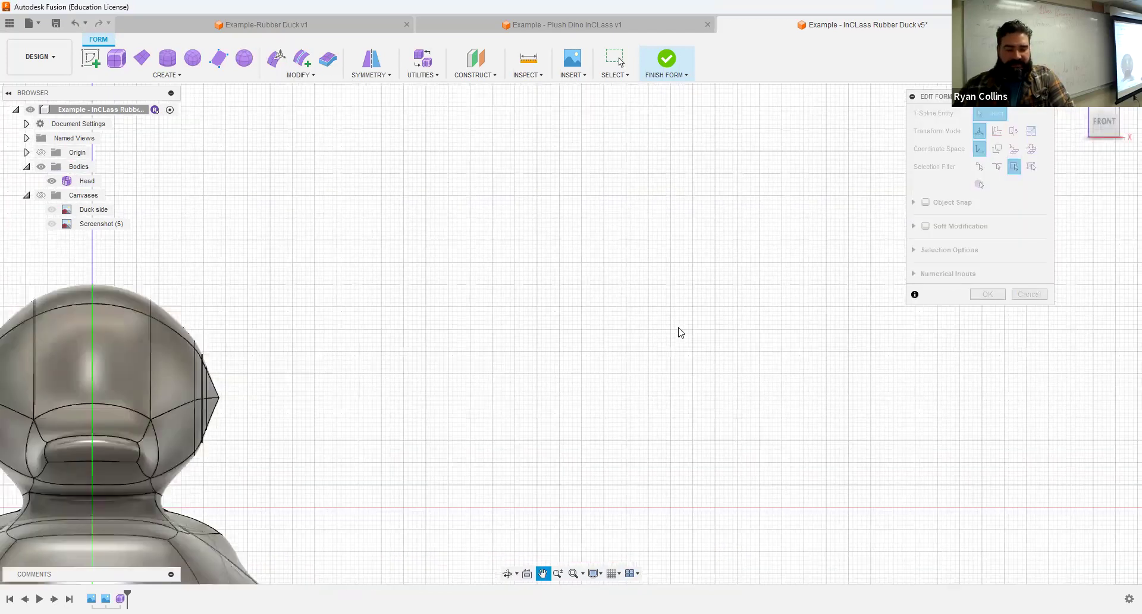
middle_click_drag(679, 328, 956, 407)
scroll(503, 337, "up", 3)
middle_click_drag(503, 338, 520, 118)
left_click_drag(563, 277, 483, 440)
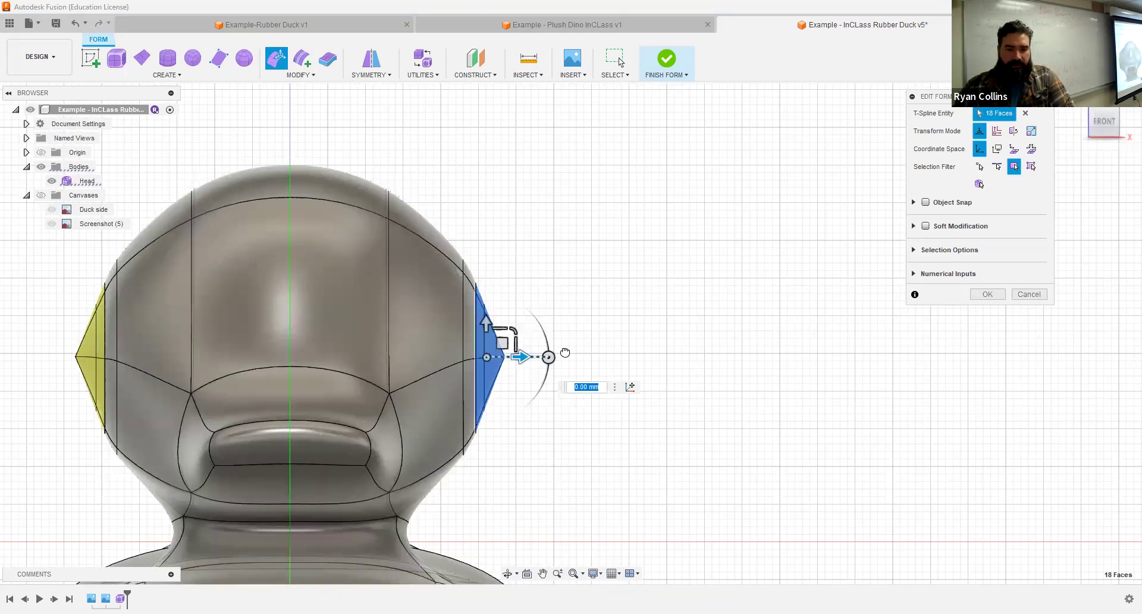
type("17")
key("Return")
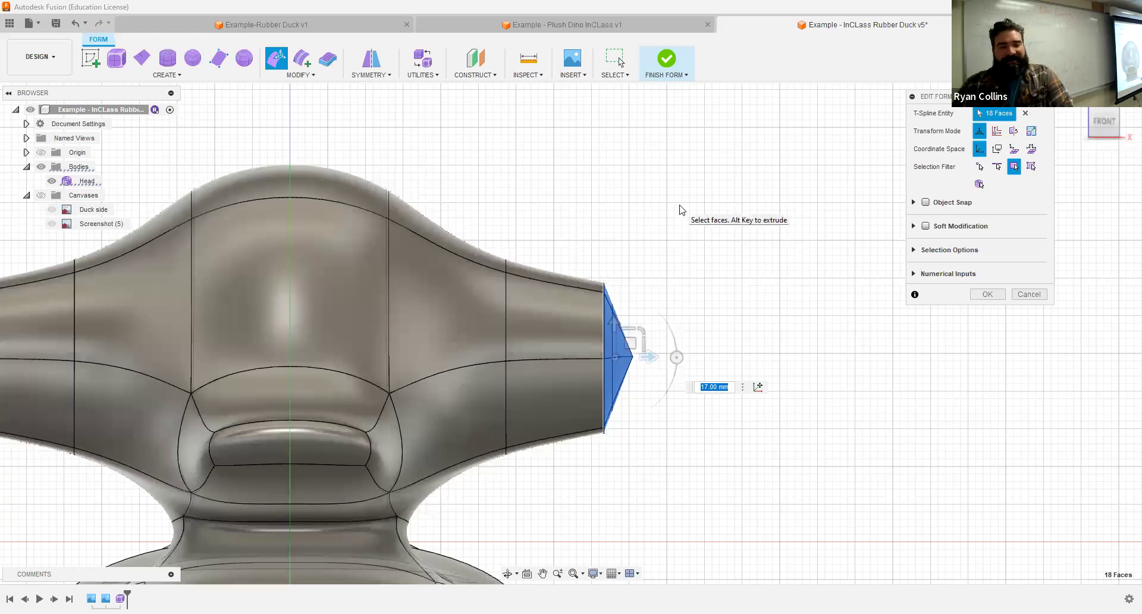
key("ctrl+z")
left_click(707, 301)
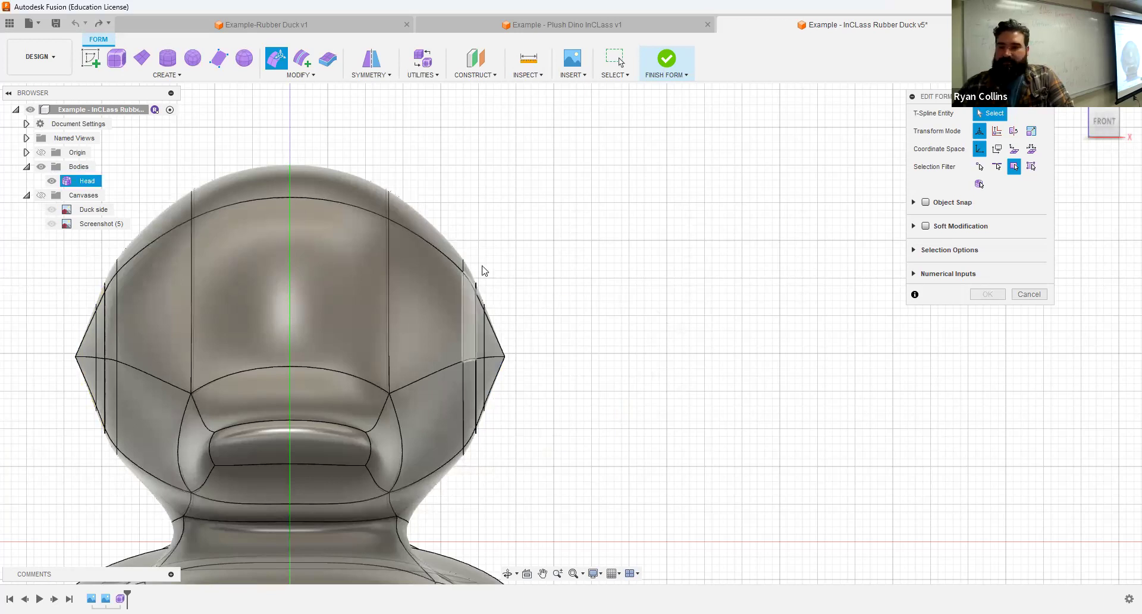
- Move the ring of six faces around the creased eye edge by -5 mm, into the head
left_click_drag(471, 238, 476, 487)
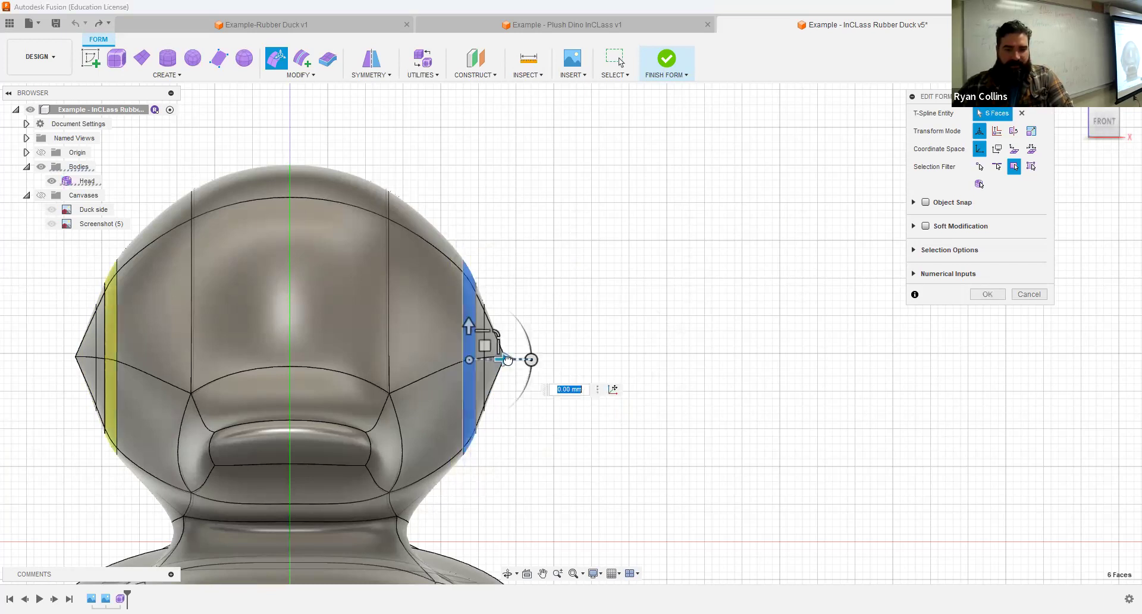
type("-5")
key("Return")
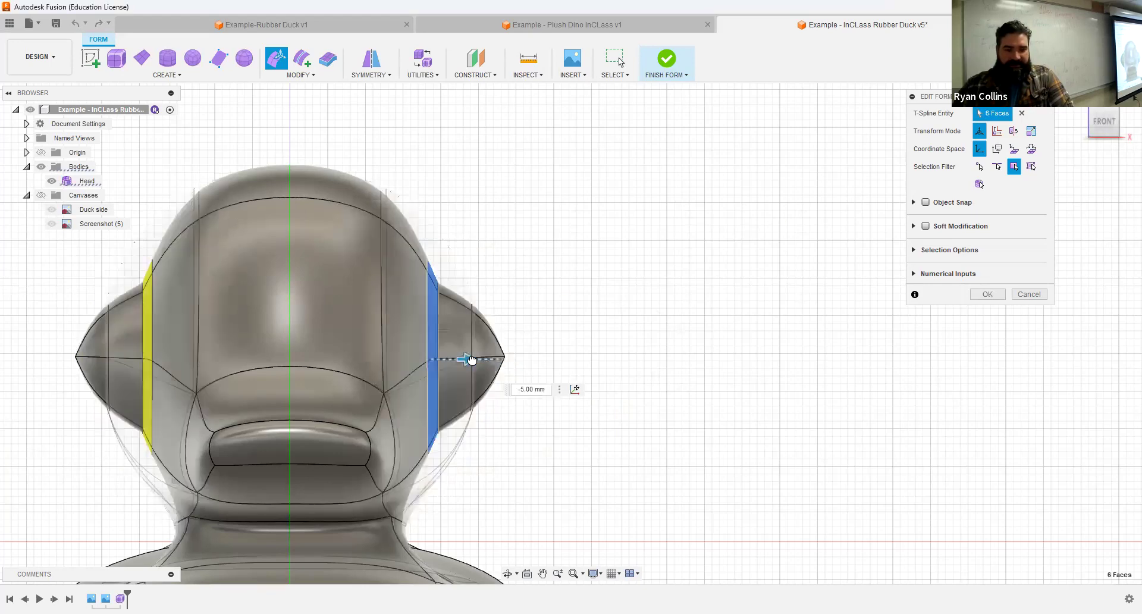
mouse_move(699, 359)
middle_mouse_down("shift")
mouse_move(630, 374)
mouse_move(704, 369)
middle_mouse_up("shift")
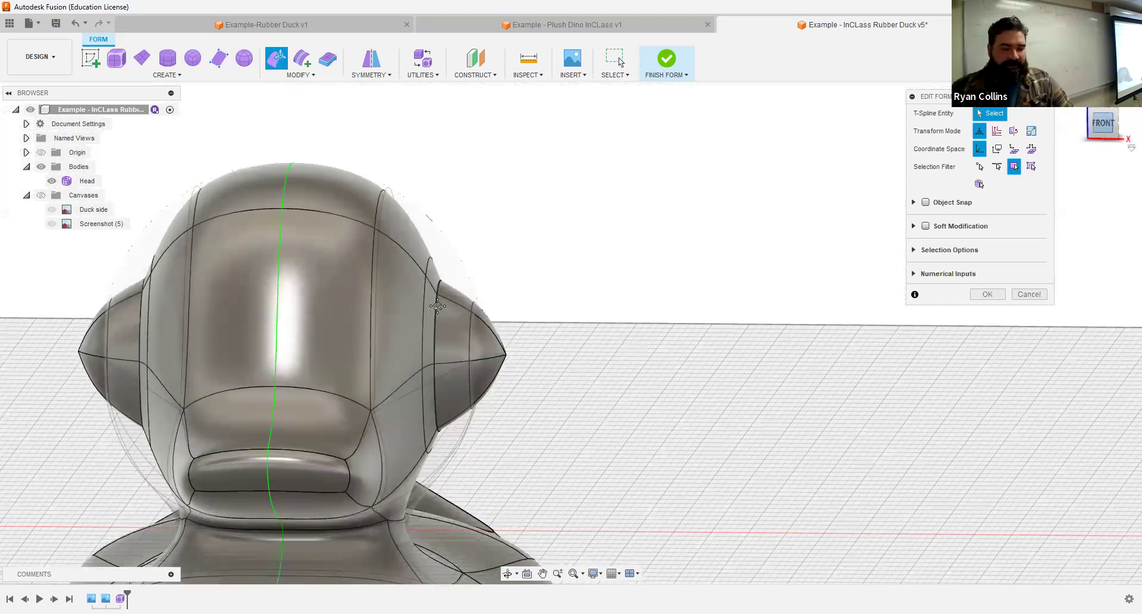
- Flatten the eye's pointed tip by moving its vertices -2 mm toward the head
left_click(1102, 122)
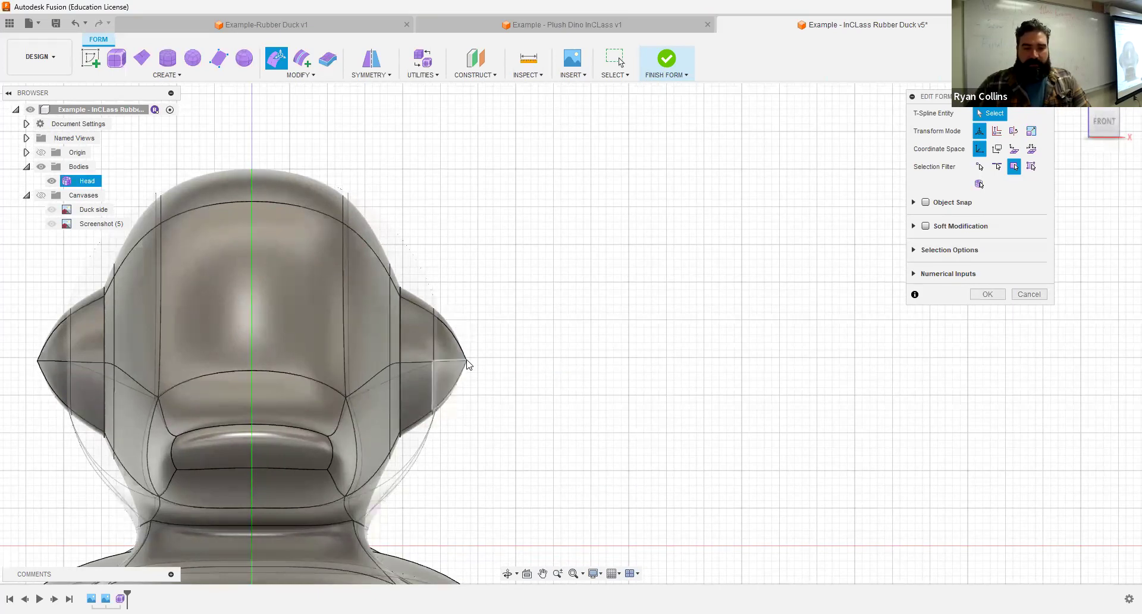
left_click(980, 166)
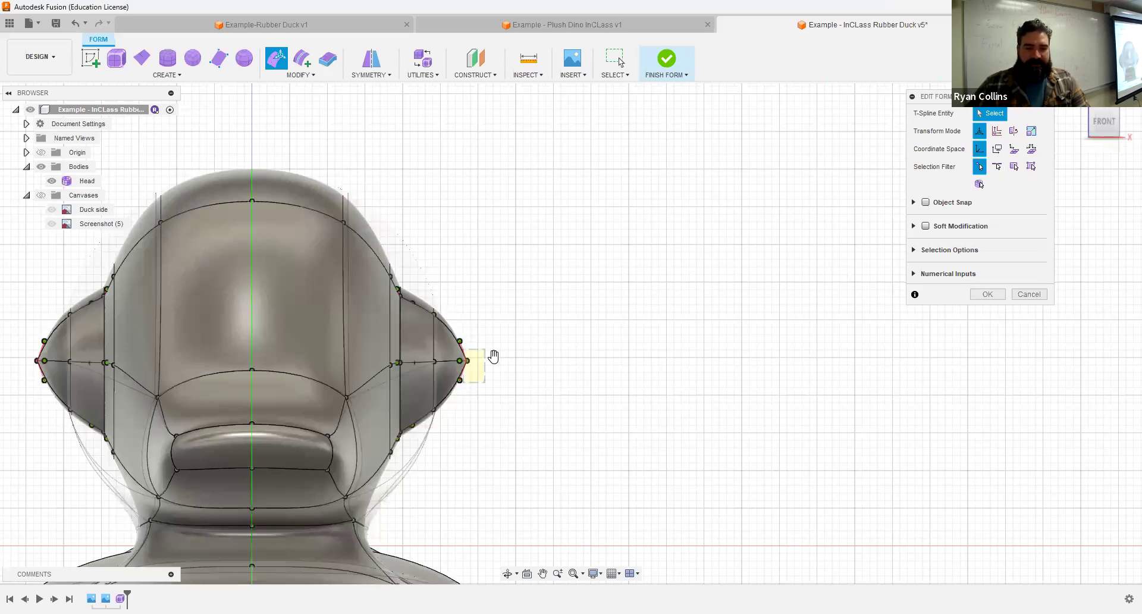
left_click(477, 360)
left_click_drag(502, 360, 487, 360)
- Move the eye's outer vertices together inward toward the head and accept the form edit
left_click_drag(514, 267, 427, 485)
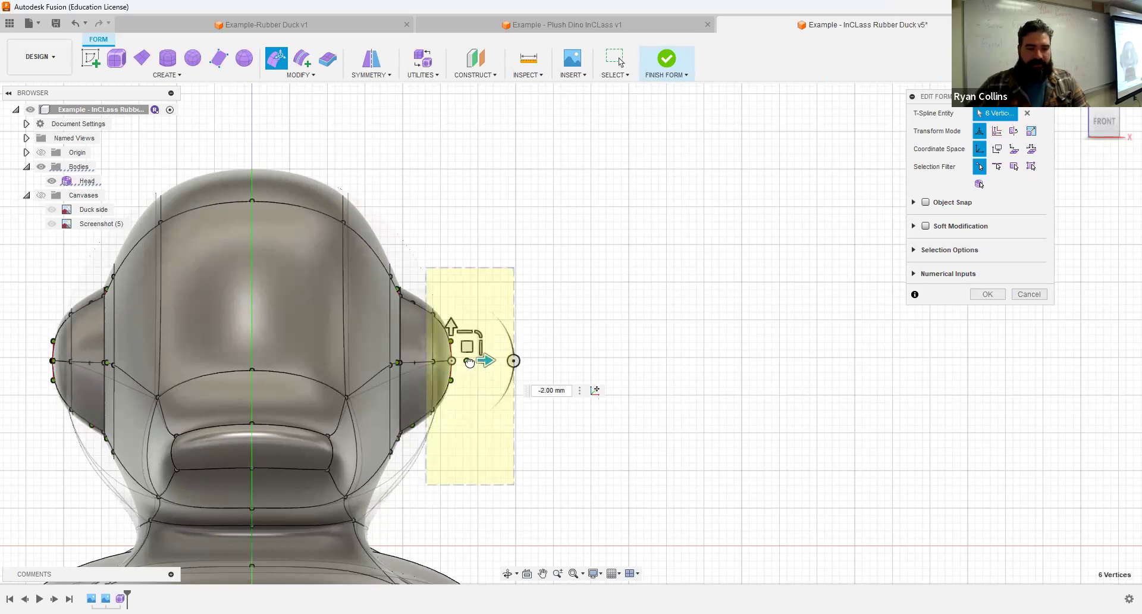
left_click_drag(485, 362, 462, 363)
left_click(980, 298)
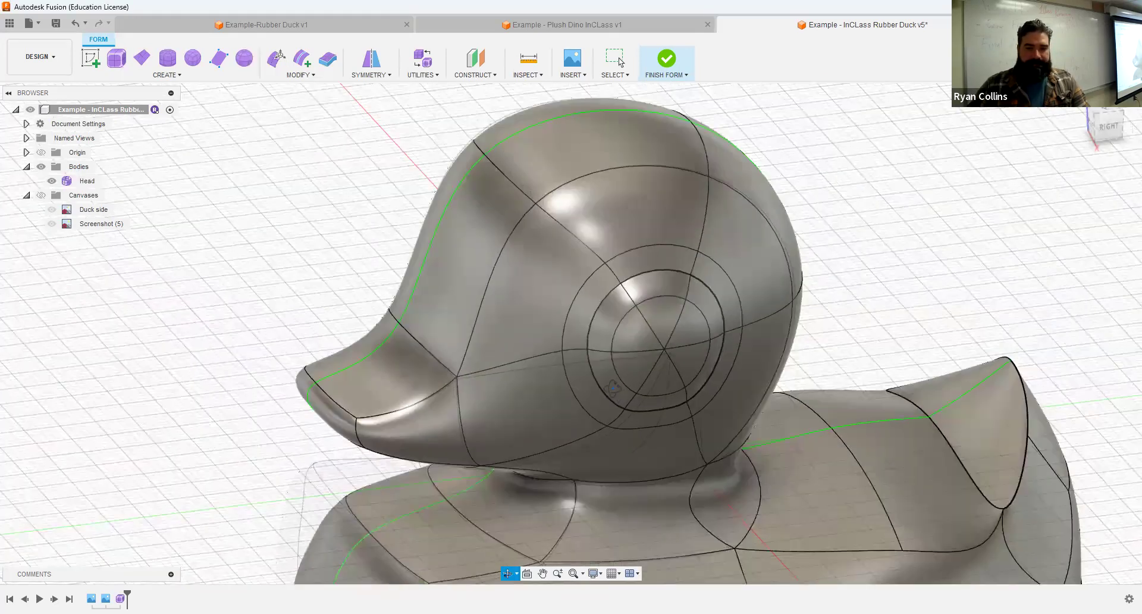
middle_click_drag(912, 260, 739, 189)
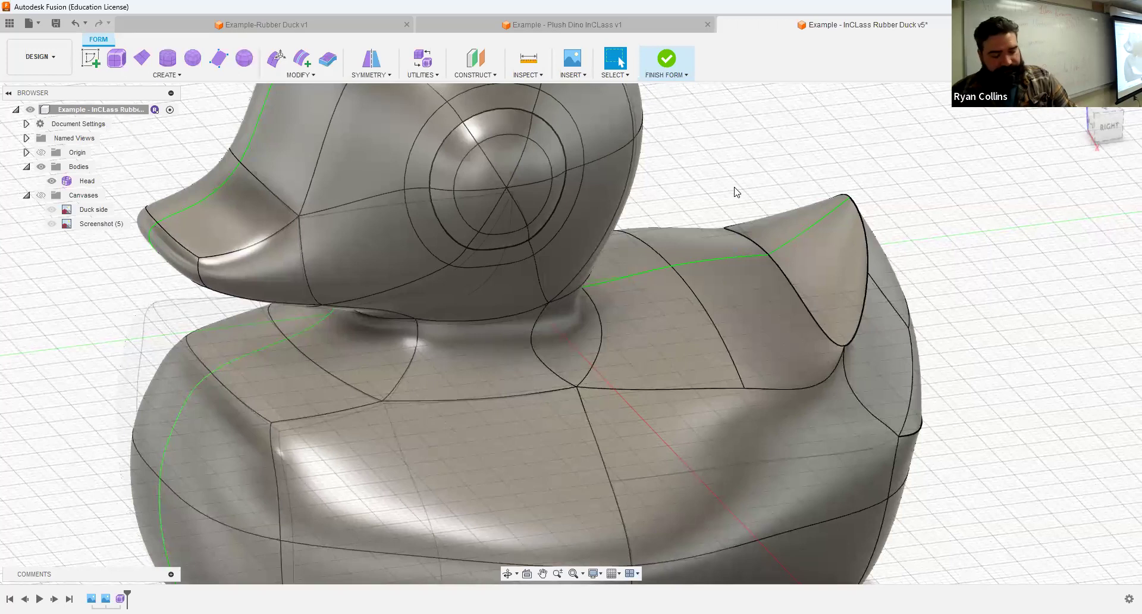
- Create a 25 mm T-spline sphere centred on the eye in the side plane, with height symmetry off and the head hidden
scroll(851, 256, "down", 6)
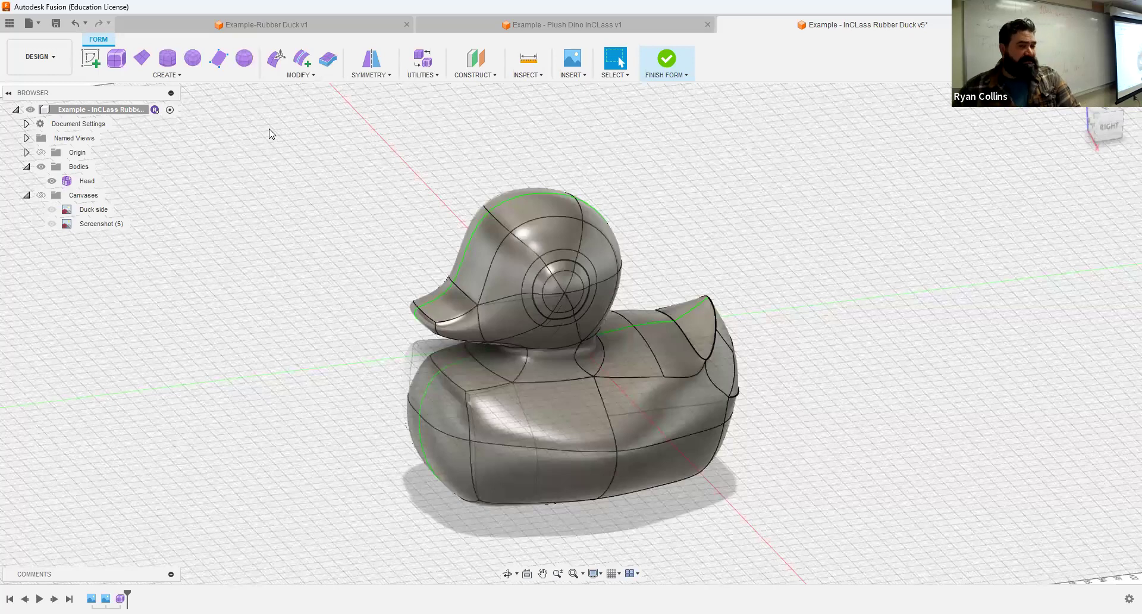
left_click(245, 59)
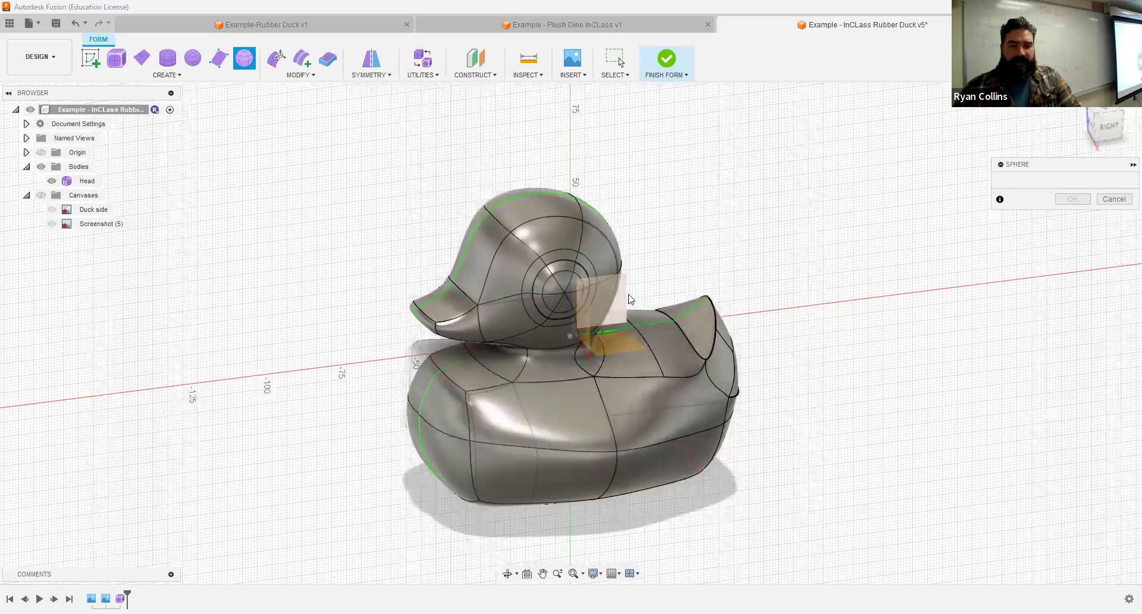
left_click(1110, 126)
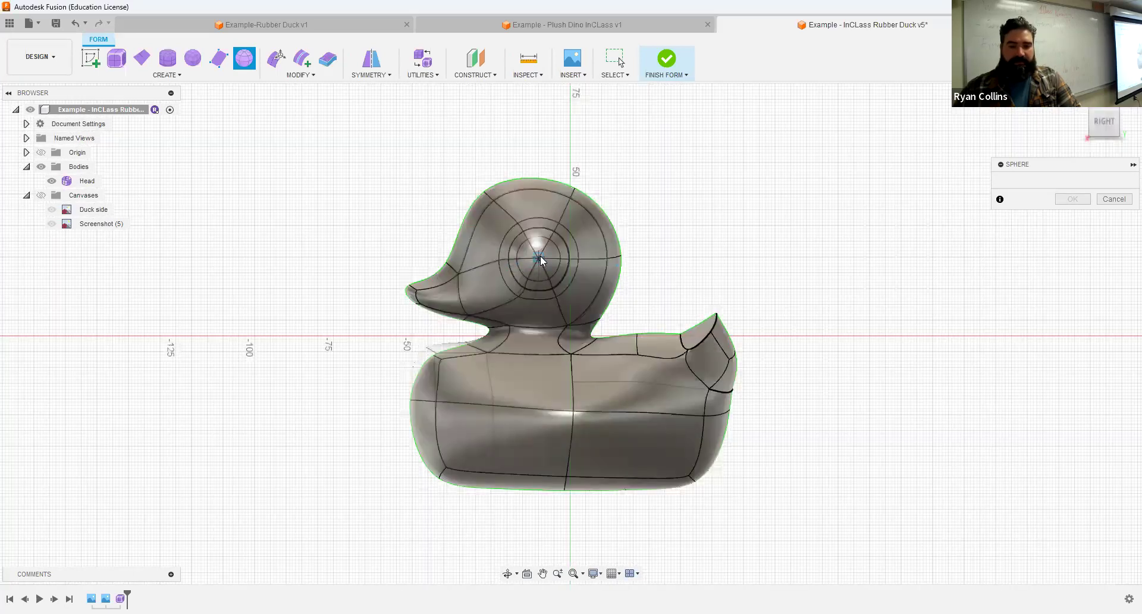
left_click(540, 257)
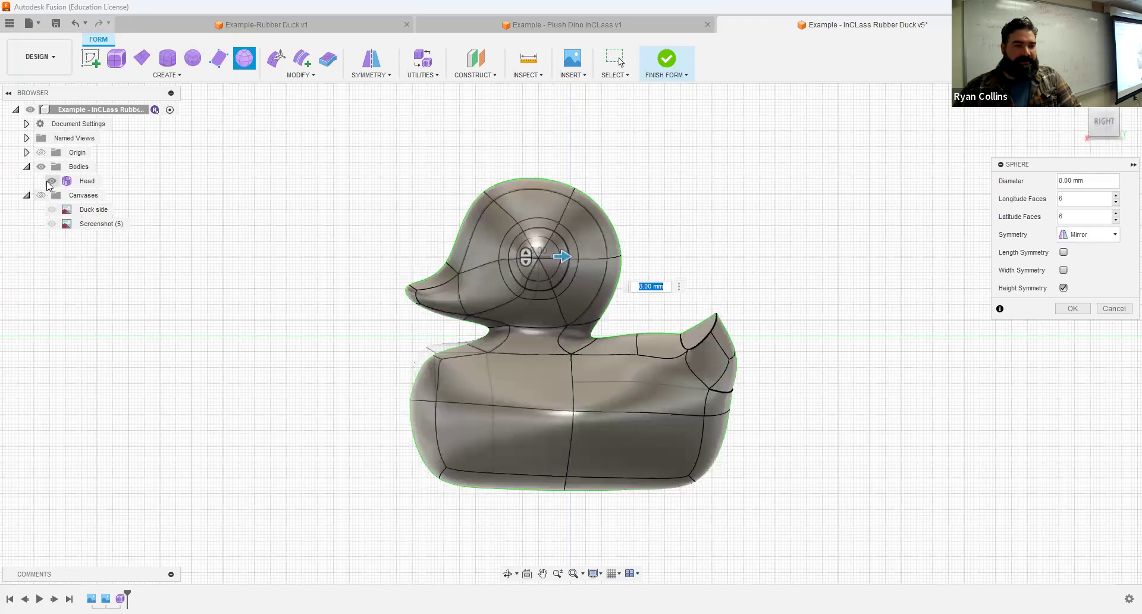
left_click(52, 181)
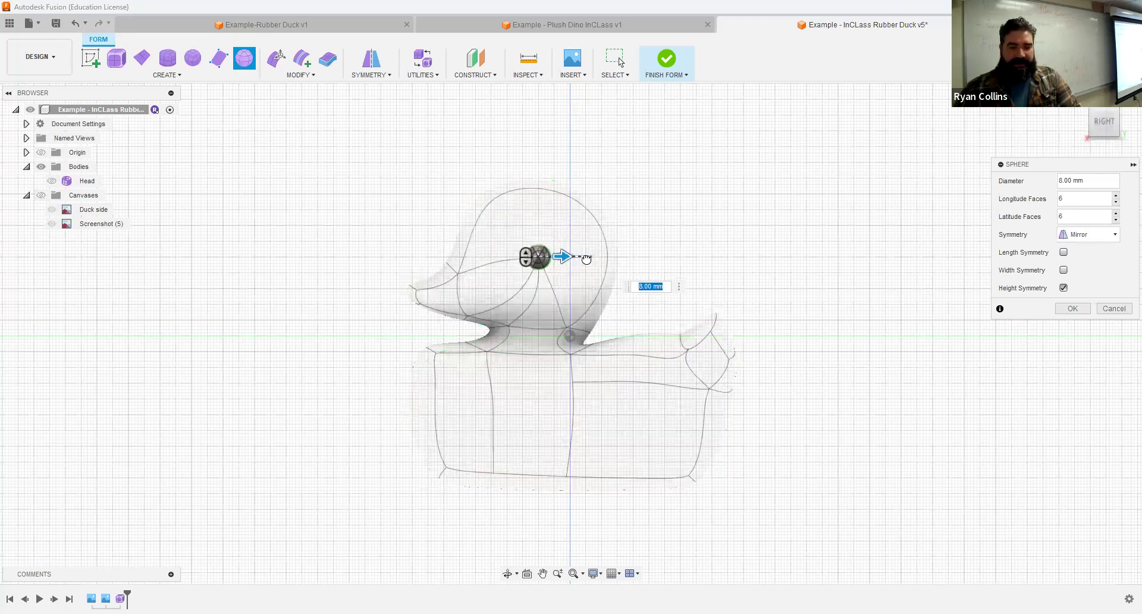
left_click_drag(586, 258, 601, 257)
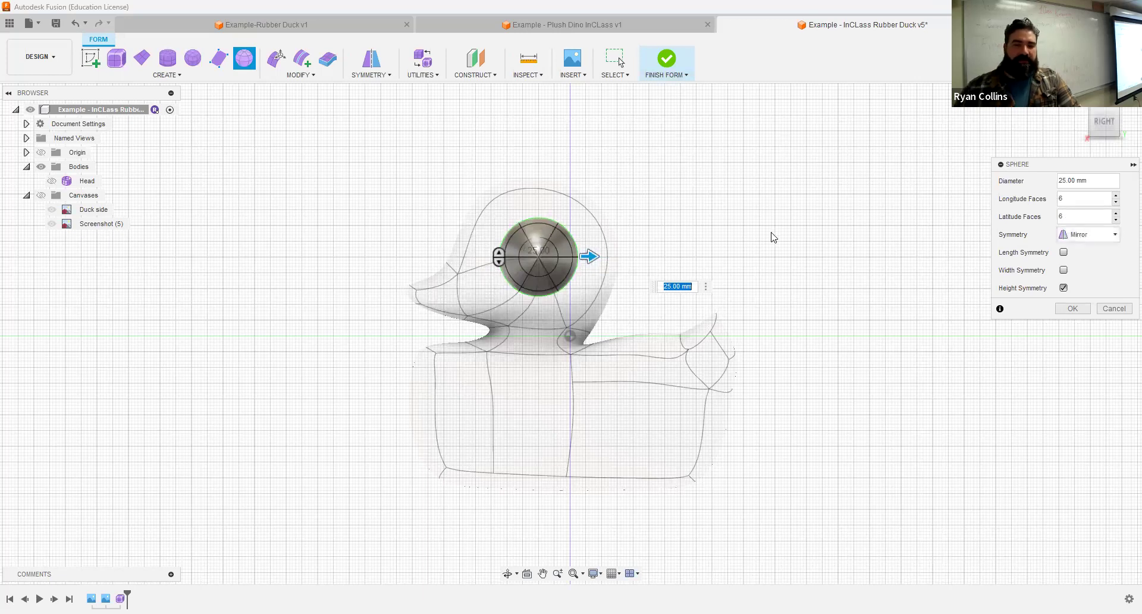
middle_click_drag(828, 242, 849, 248, "shift")
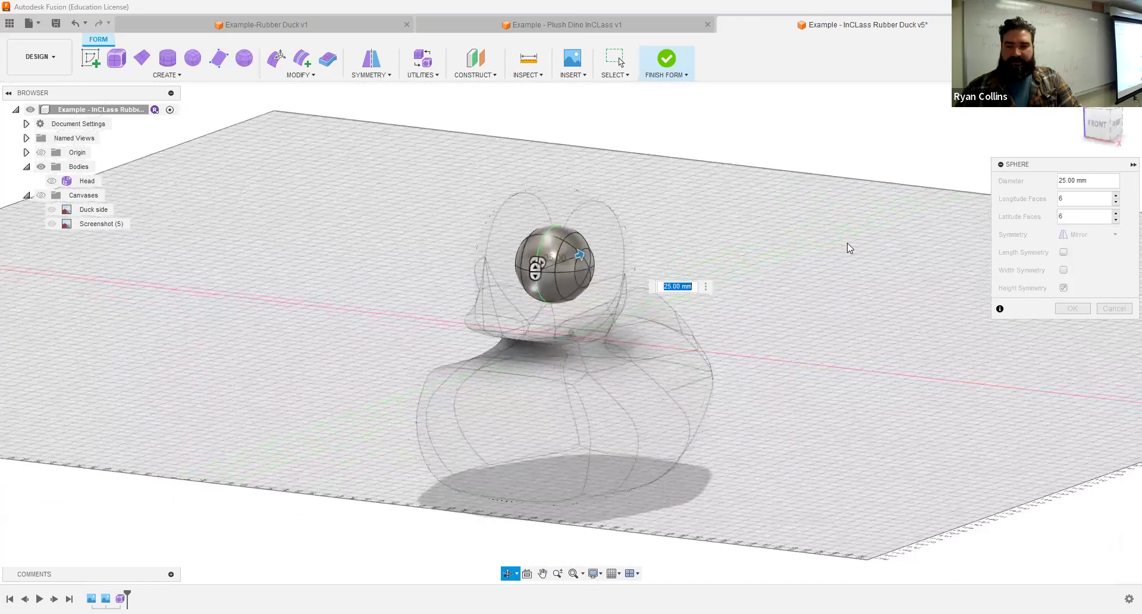
left_click(1064, 287)
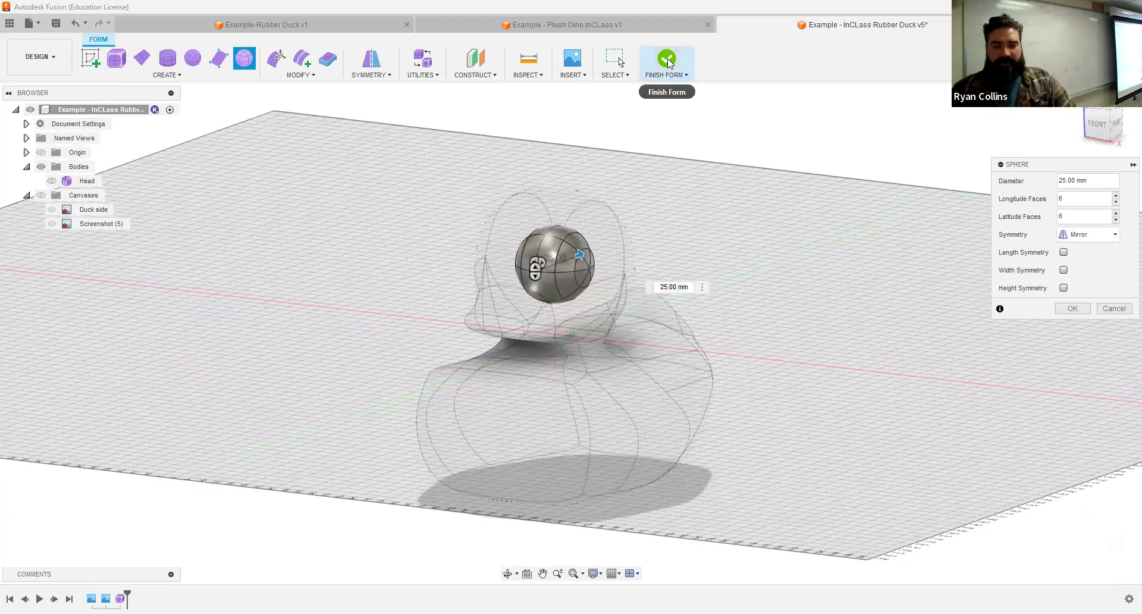
left_click(1072, 308)
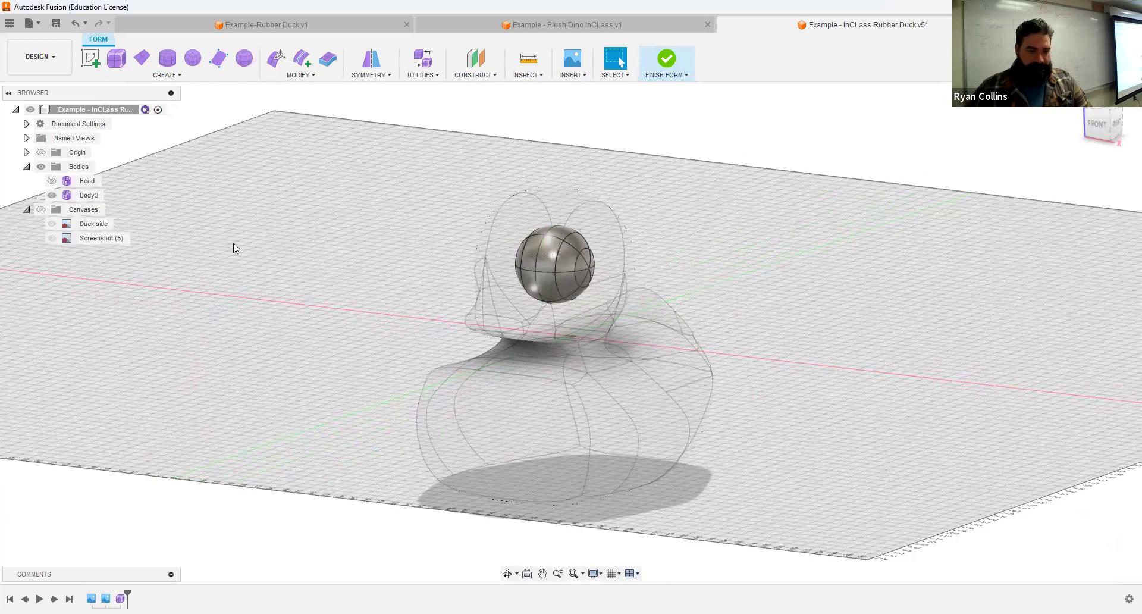
- Show the head and move the sphere 17 mm outward along X and -3 mm along Y toward the beak
left_click(594, 265)
key("m")
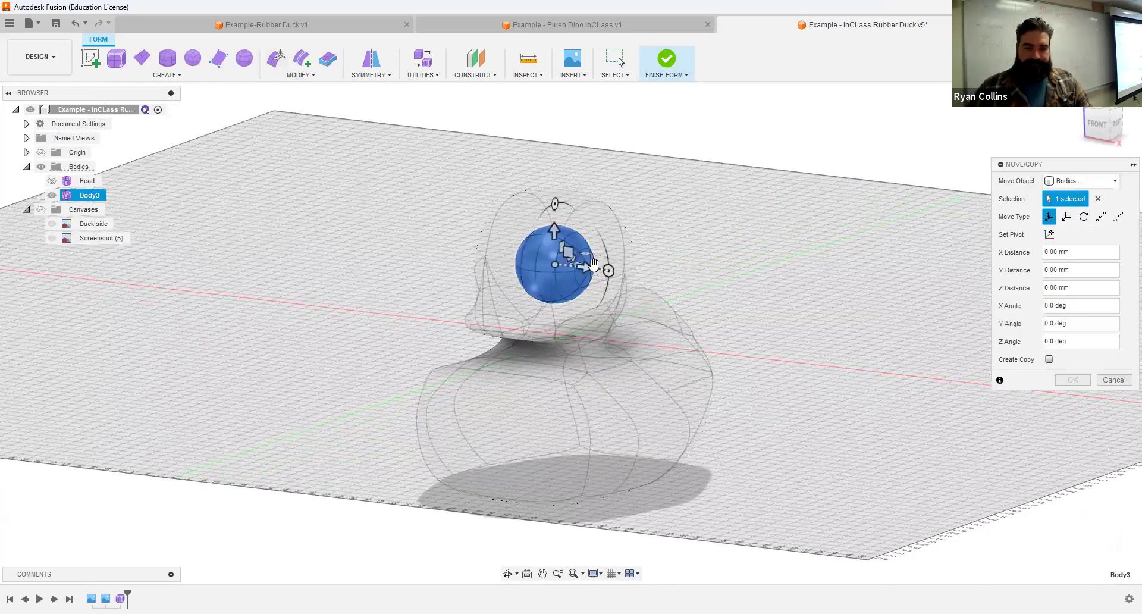
left_click(52, 181)
left_click_drag(582, 267, 630, 276)
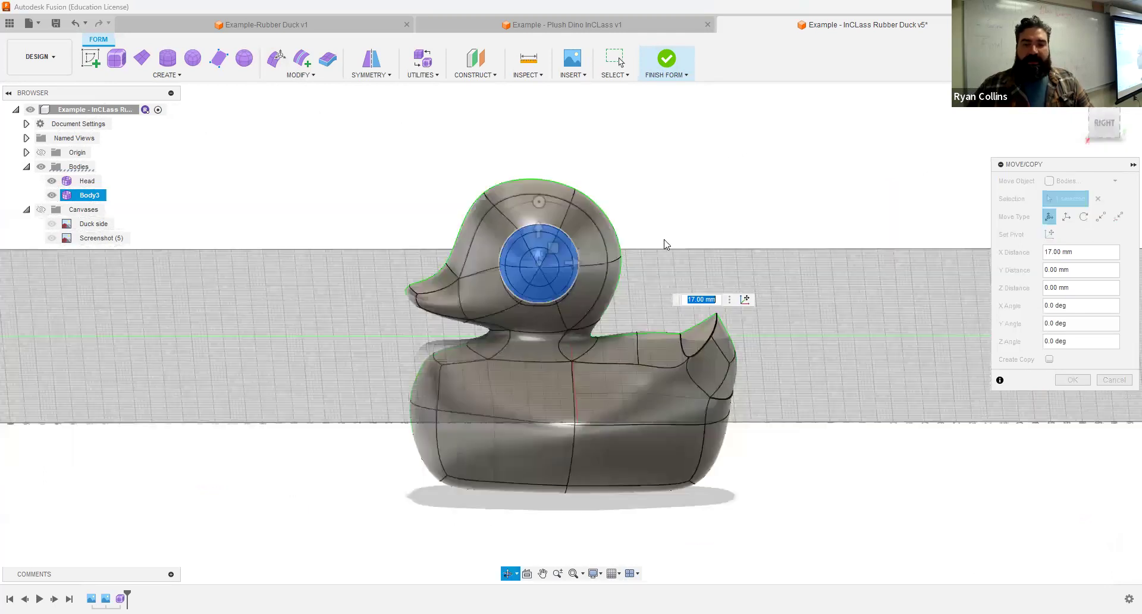
middle_click_drag(667, 245, 660, 237, "shift")
left_click_drag(576, 263, 566, 264)
middle_click_drag(766, 240, 717, 262, "shift")
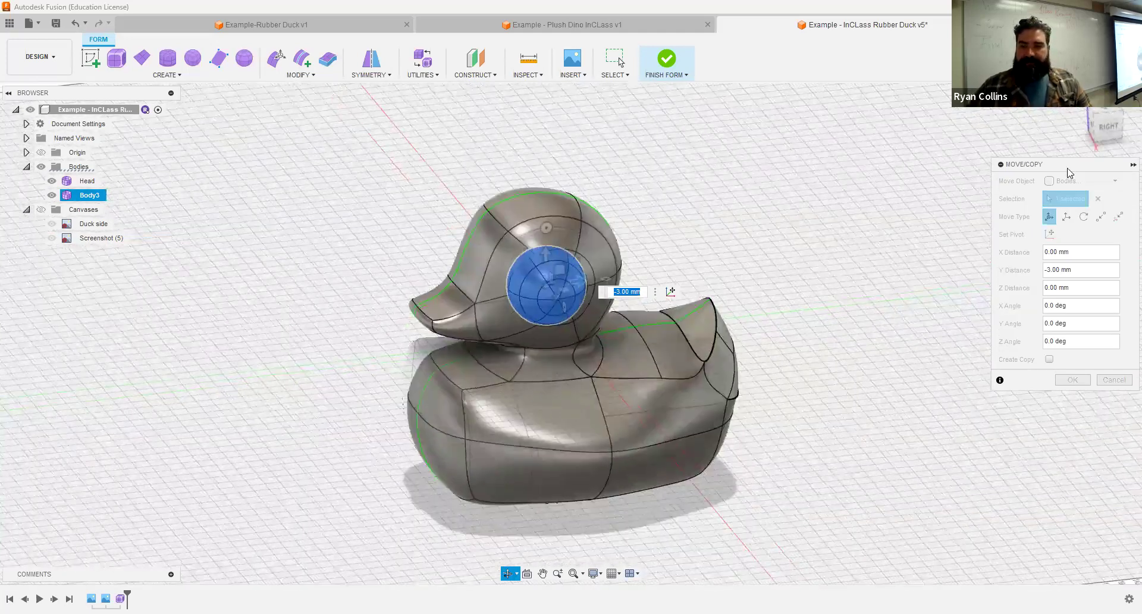
left_click(969, 302)
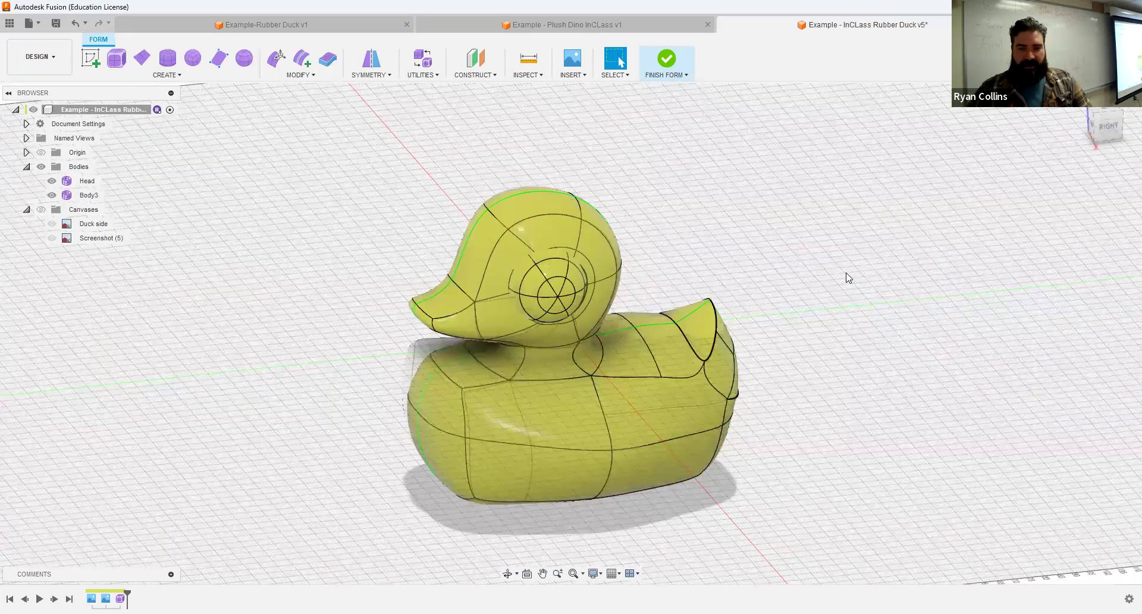
- Mirror-duplicate the eye sphere across the duck's central lengthwise plane, keeping Weld on with a 0.01 mm tolerance
mouse_move(790, 250)
middle_mouse_down("shift")
mouse_move(742, 227)
mouse_move(696, 224)
mouse_move(688, 238)
mouse_move(852, 241)
middle_mouse_up("shift")
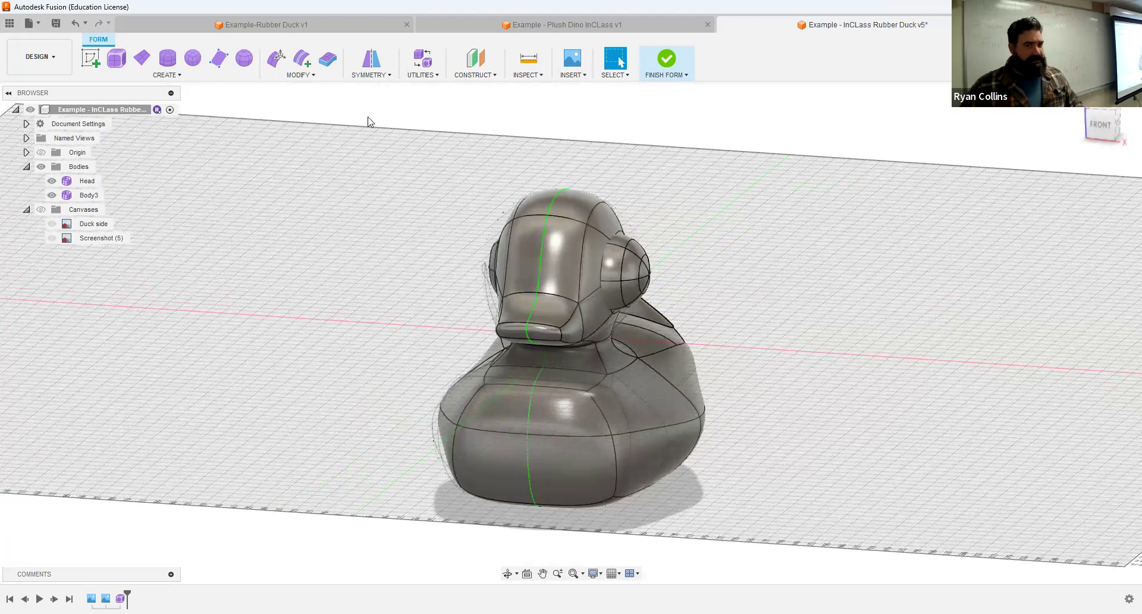
left_click(374, 76)
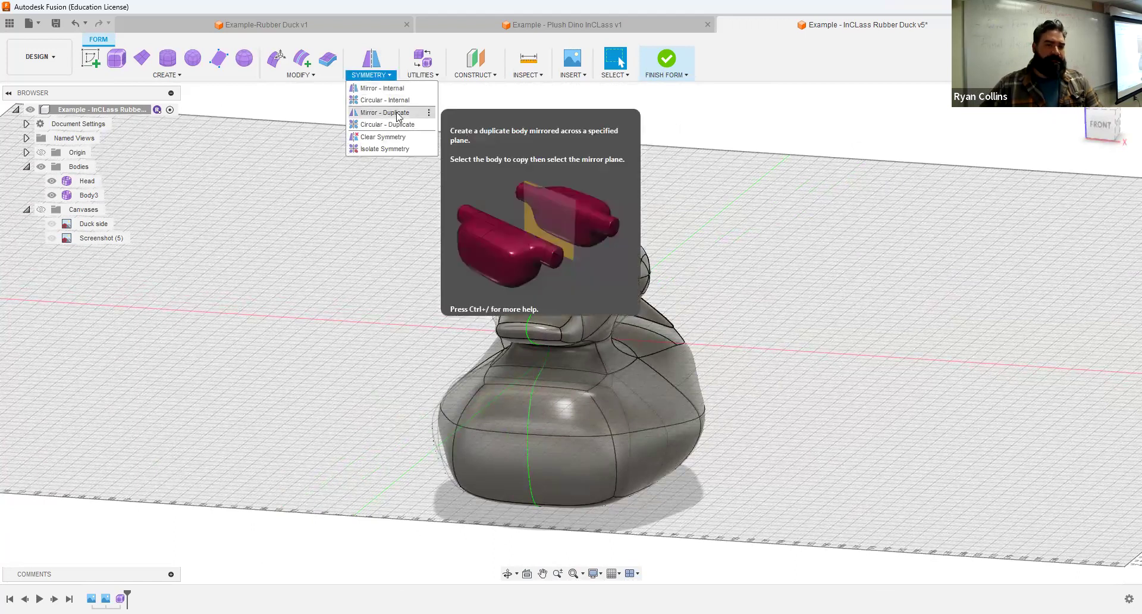
middle_click_drag(708, 260, 615, 309, "shift")
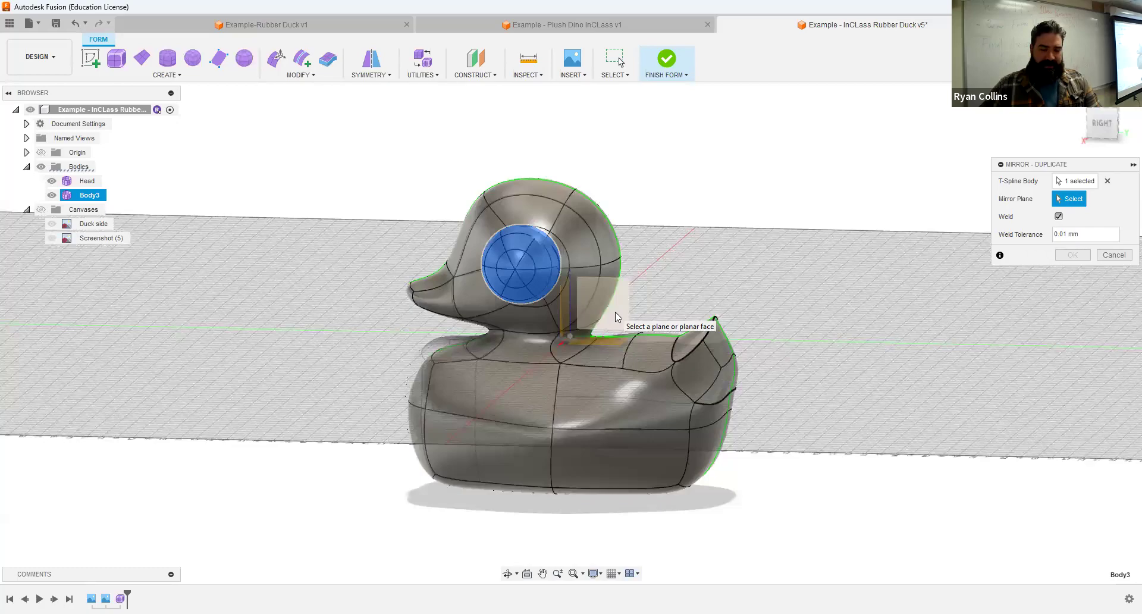
left_click(617, 317)
middle_click_drag(713, 256, 800, 265, "shift")
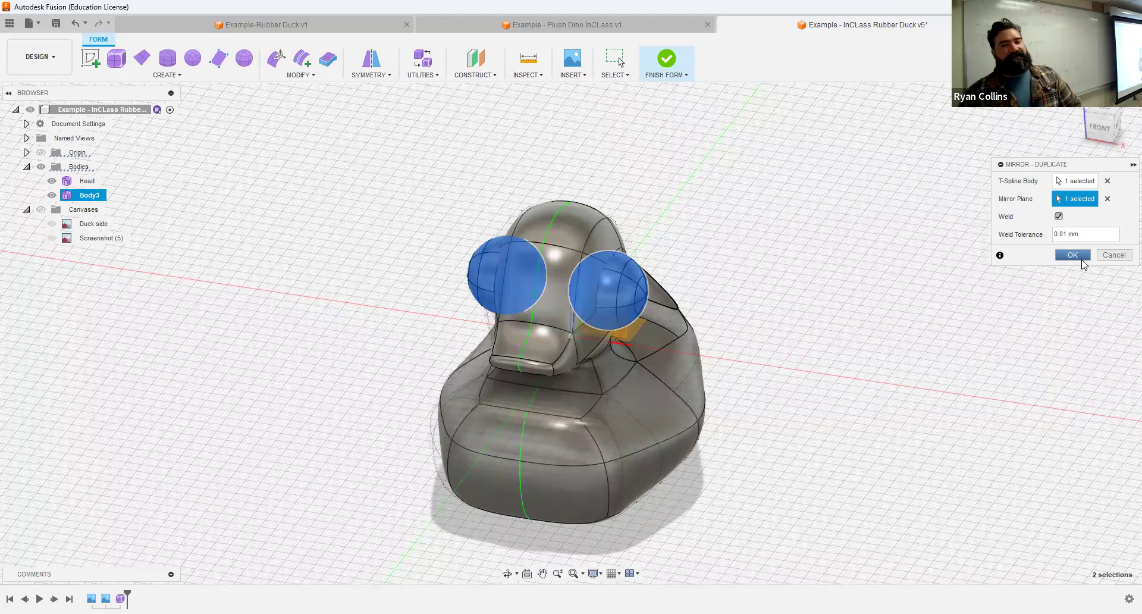
left_click(1082, 260)
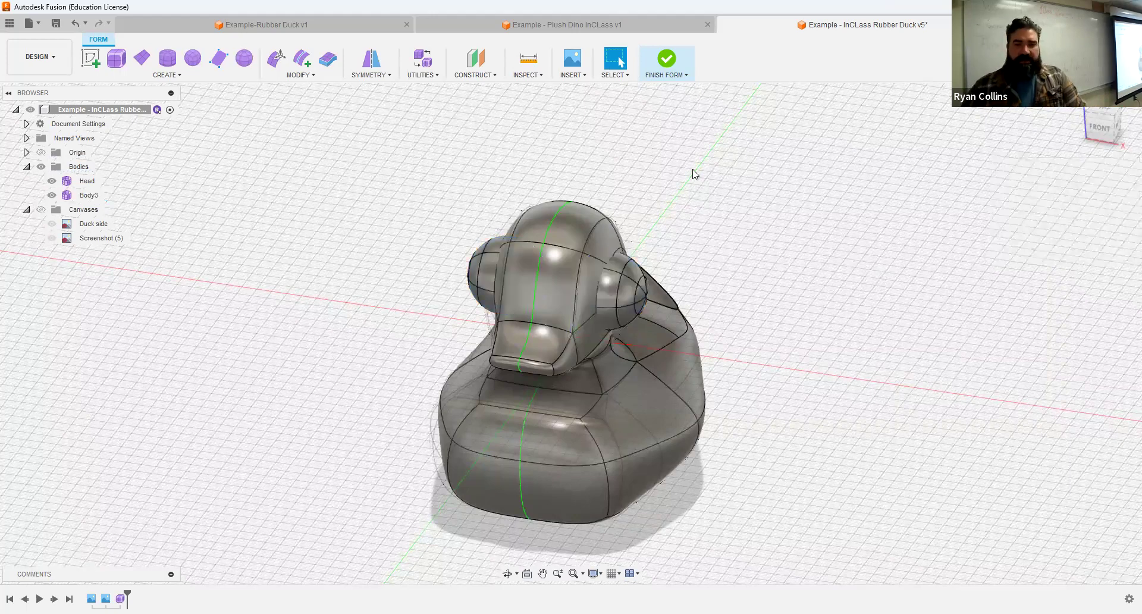
- Finish the form, list its resulting bodies in the browser and toggle the eye spheres' visibility to identify them
left_click(671, 64)
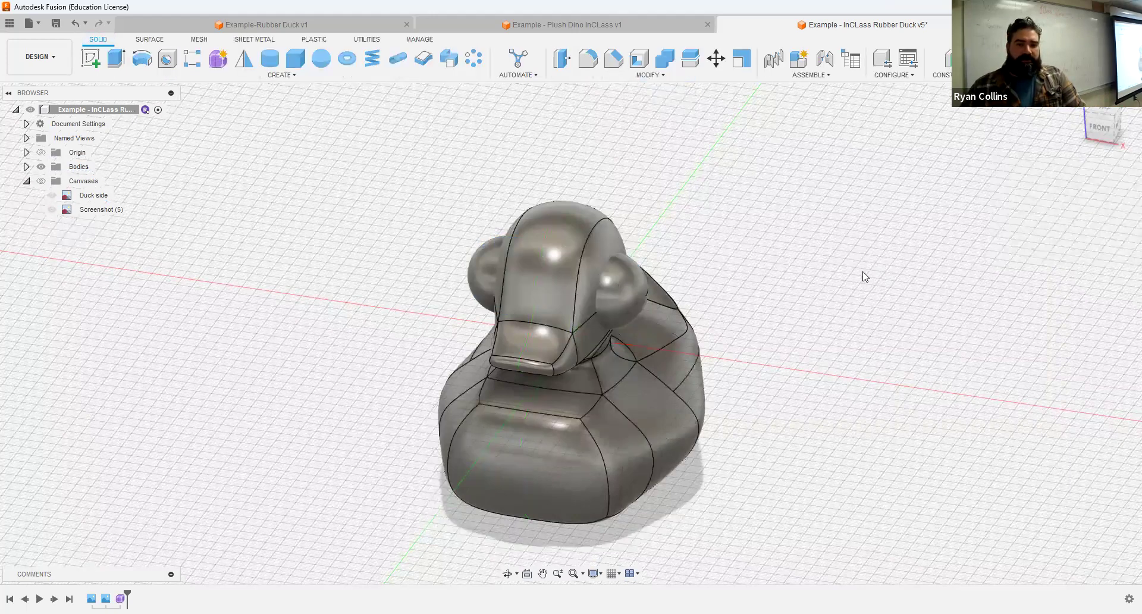
left_click_drag(839, 273, 178, 226)
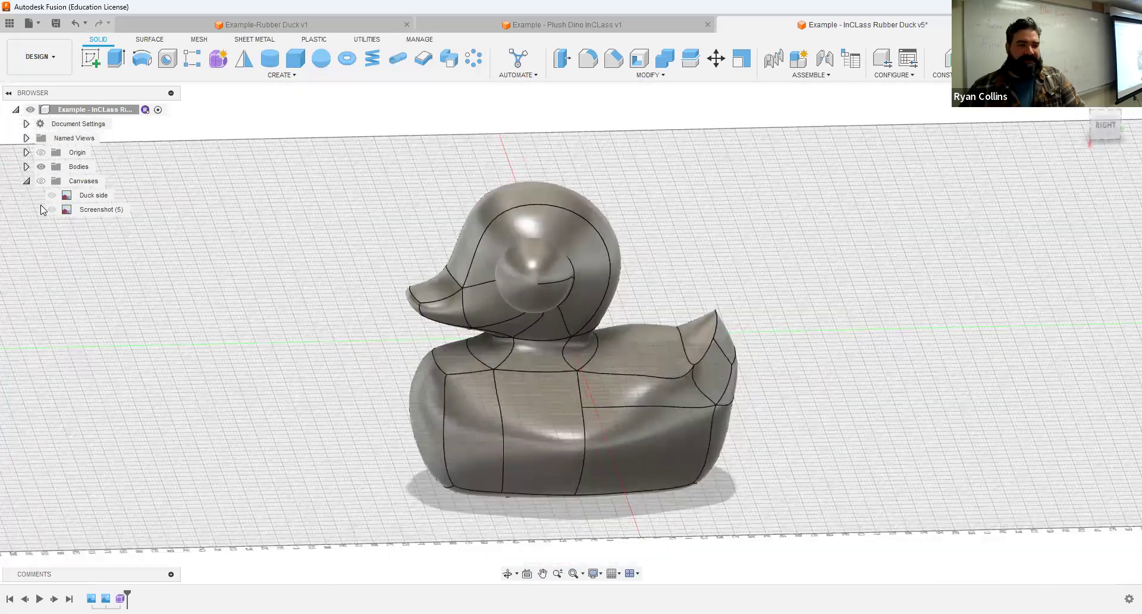
left_click(26, 181)
left_click(26, 166)
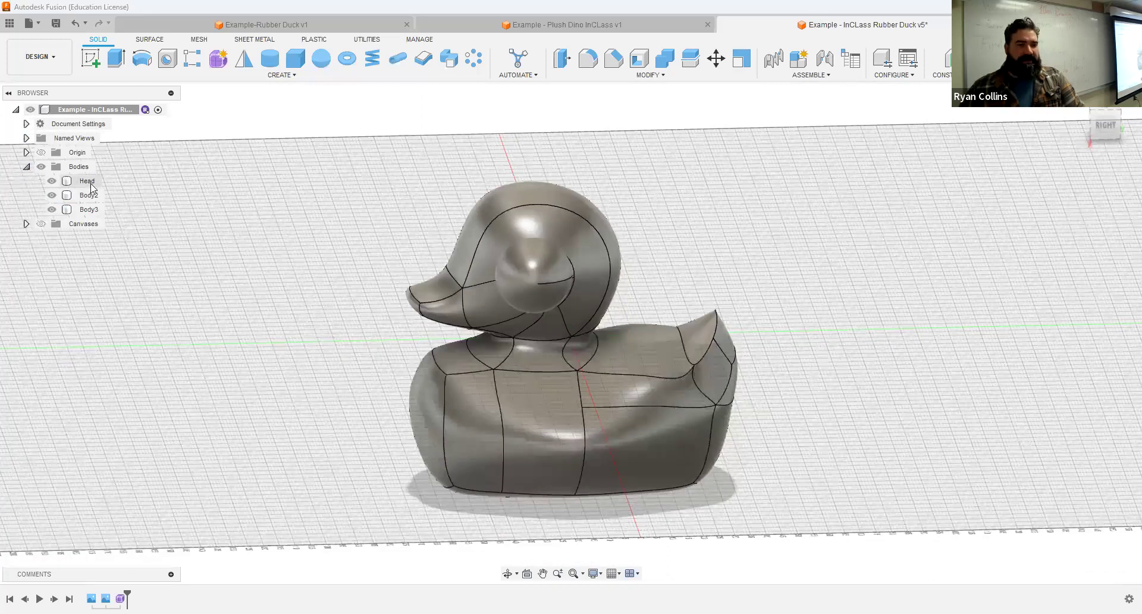
left_click(52, 195)
left_click(52, 210)
left_click(52, 196)
middle_click_drag(213, 226, 395, 153, "shift")
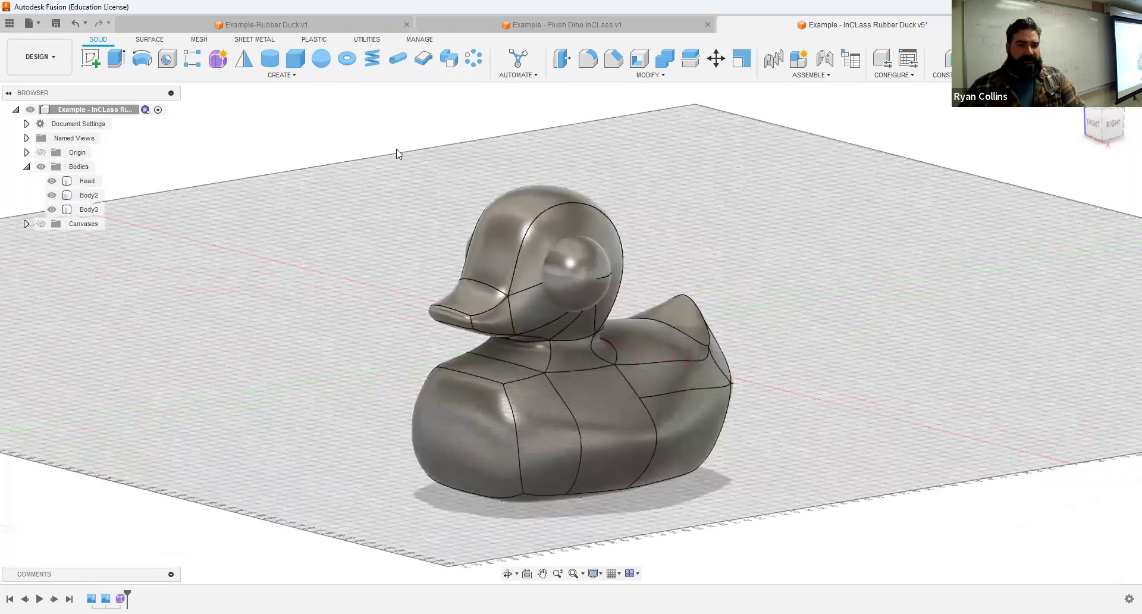
- Compare the eye placement with the reference canvases by hiding the bodies, and restore the bodies with the canvases hidden
left_click(665, 57)
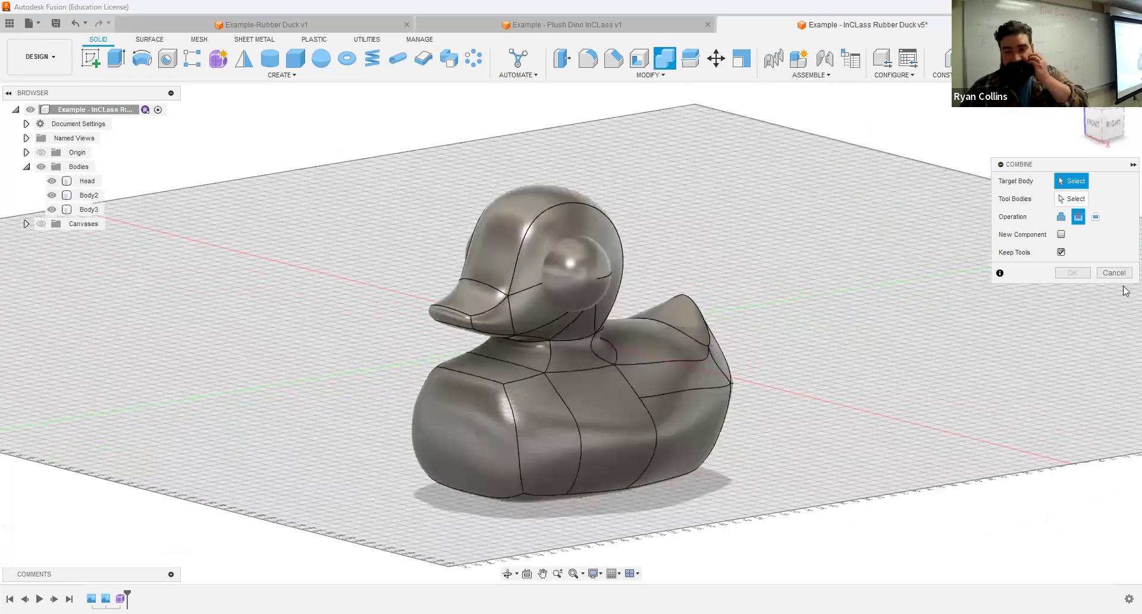
left_click(1114, 273)
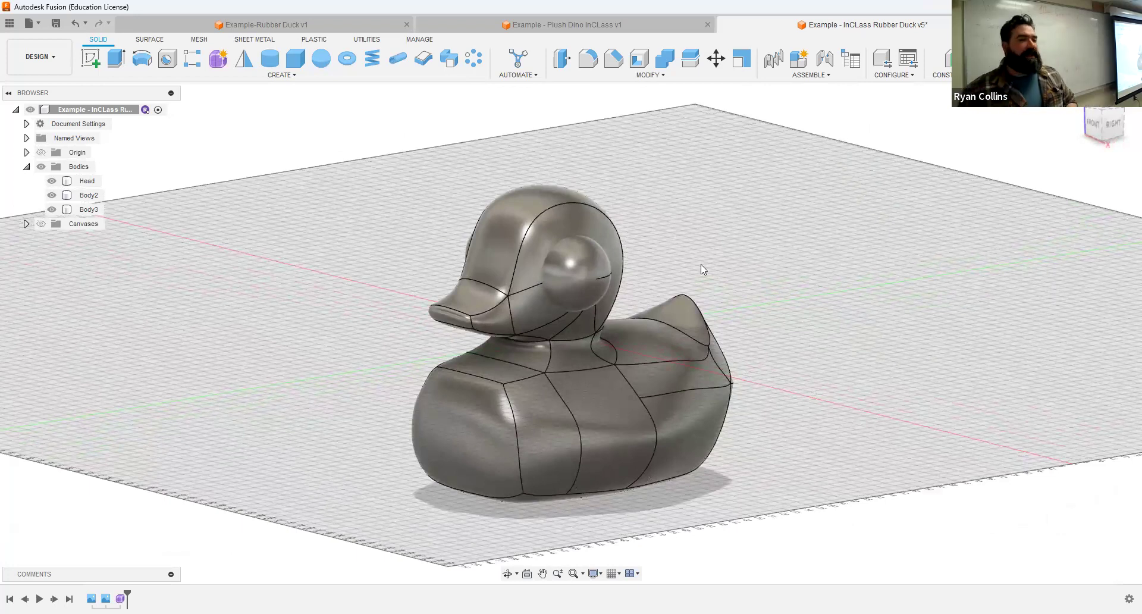
left_click(41, 224)
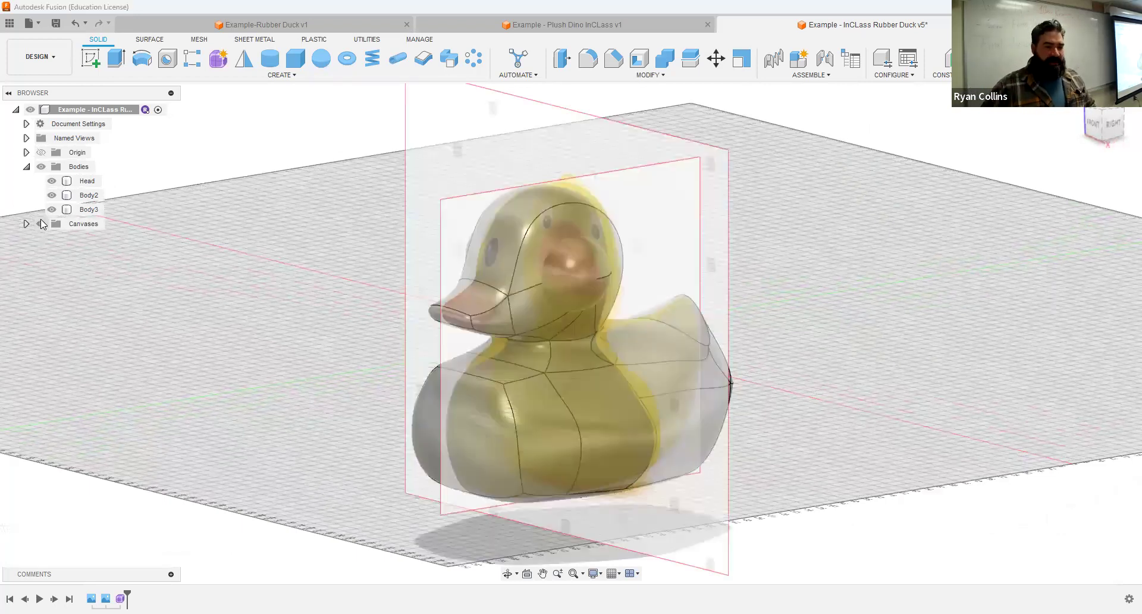
left_click(41, 167)
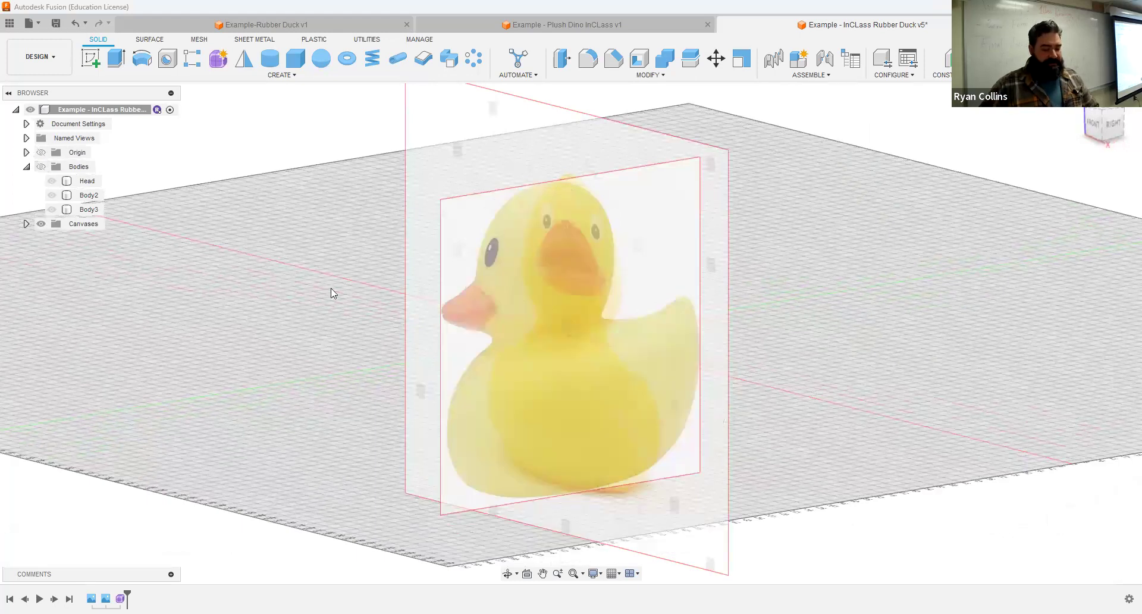
middle_click_drag(387, 283, 268, 249, "shift")
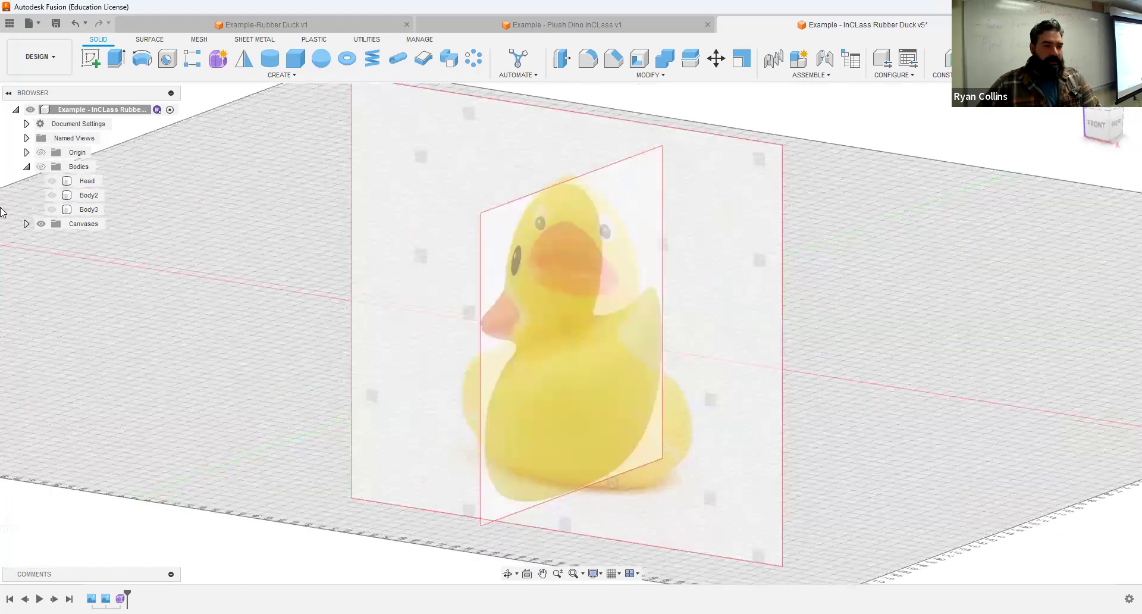
left_click(41, 167)
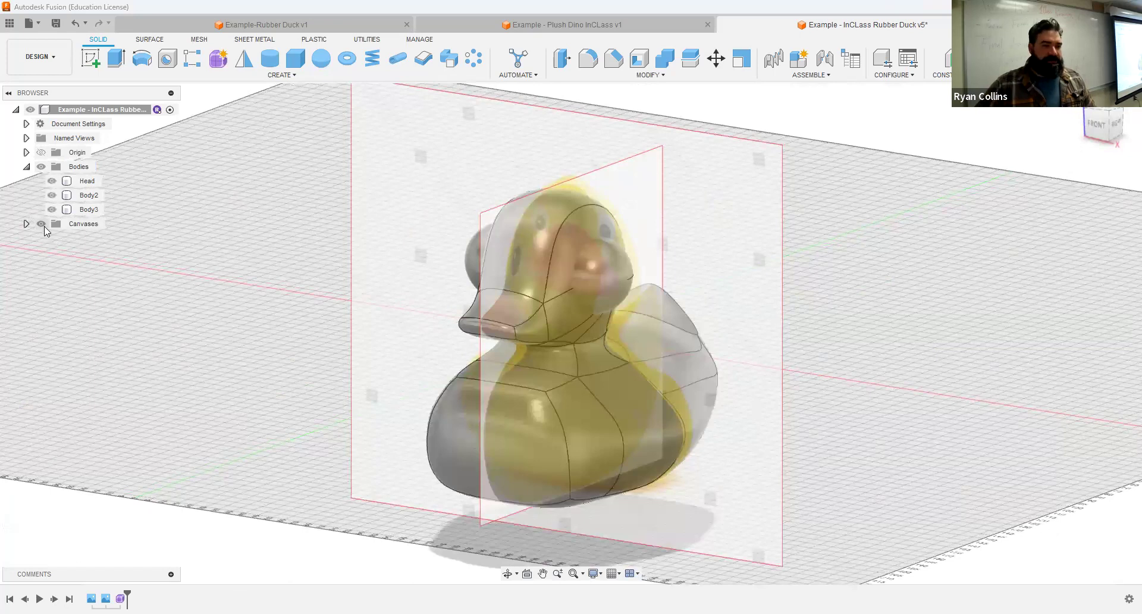
left_click(41, 224)
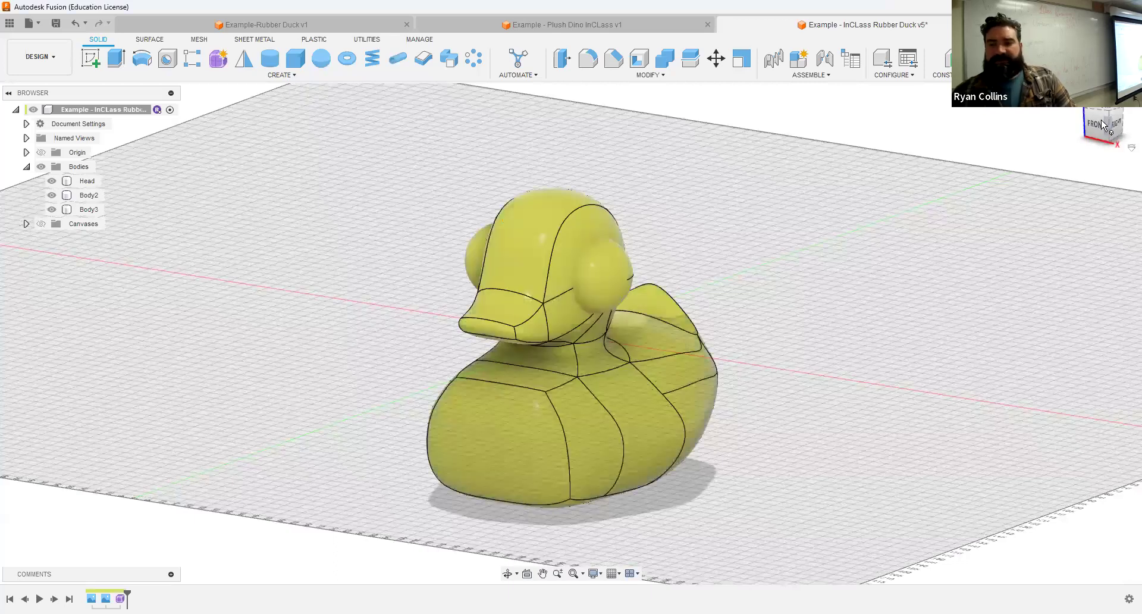
- View the duck from the side and save a new version with the description "Finish Form"
left_click(1116, 130)
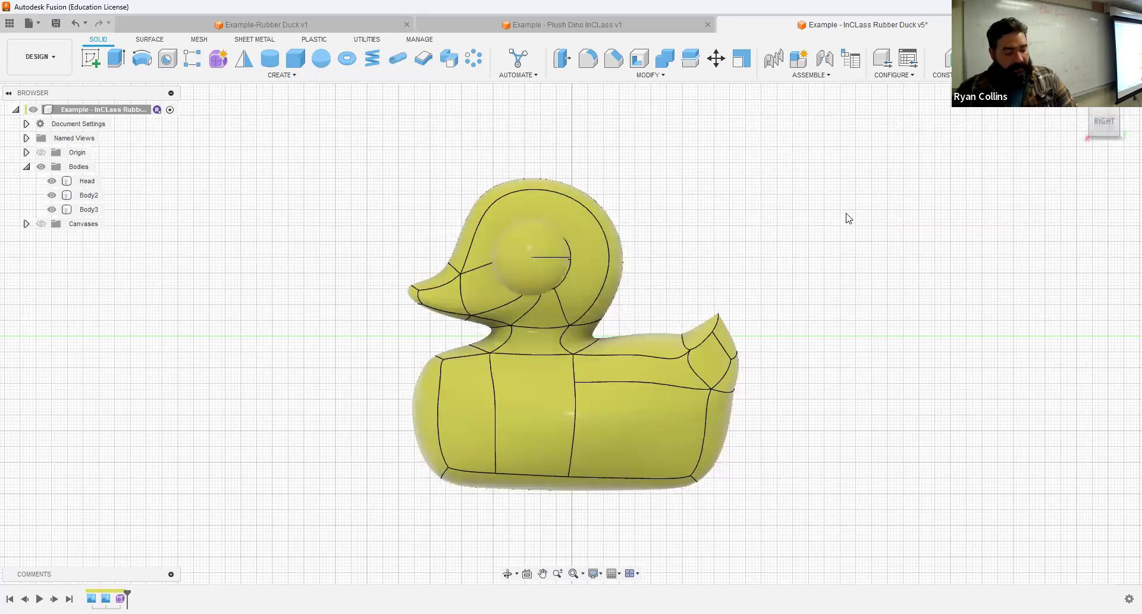
key("ctrl+s")
type("F")
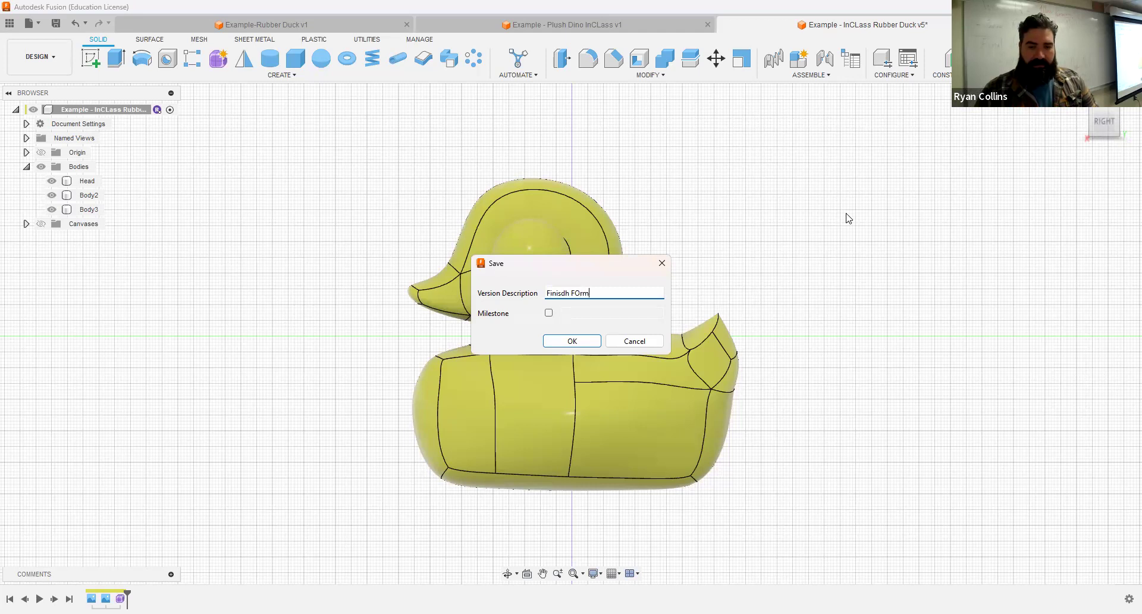
type("inish Form")
key("Return")
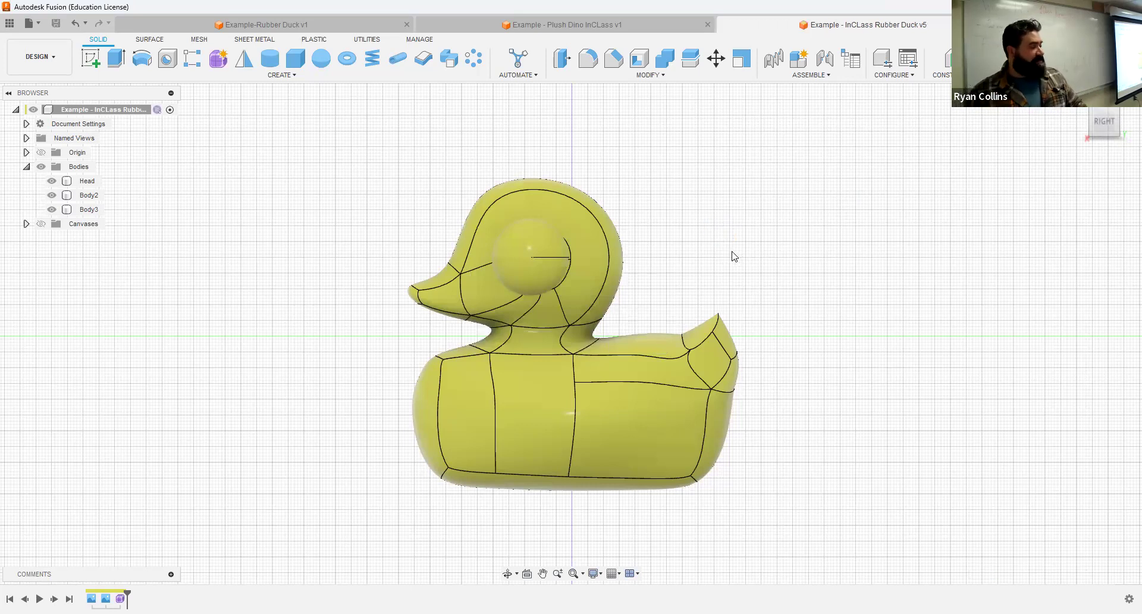
- Create a construction plane offset 60 mm from the YZ plane, out beside the duck
middle_click_drag(749, 235, 740, 206, "shift")
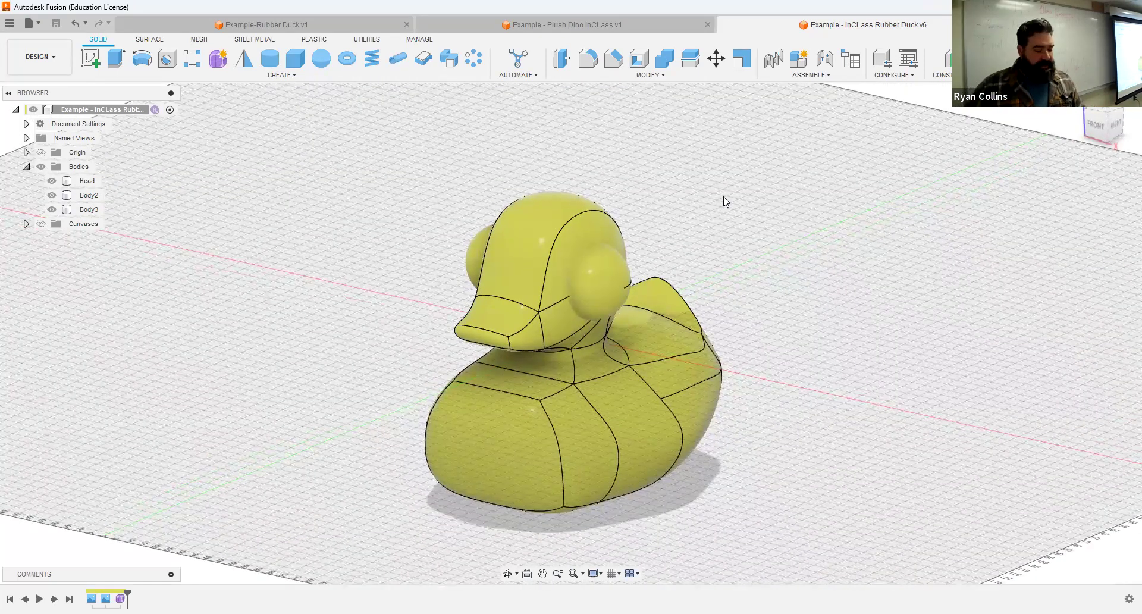
middle_click_drag(864, 247, 885, 233, "shift")
key("Escape")
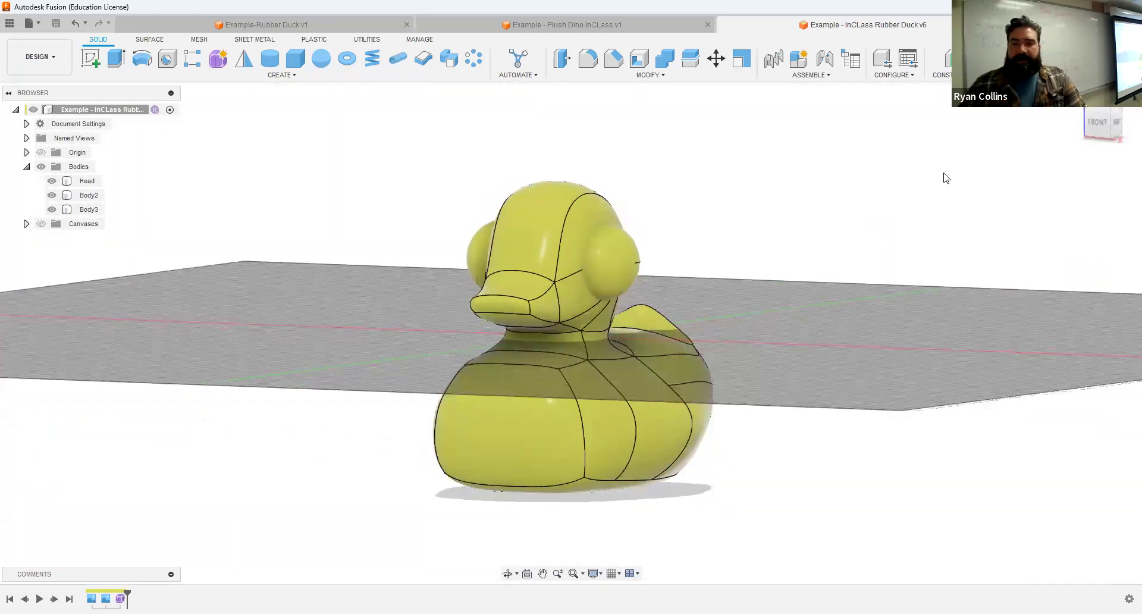
left_click(945, 58)
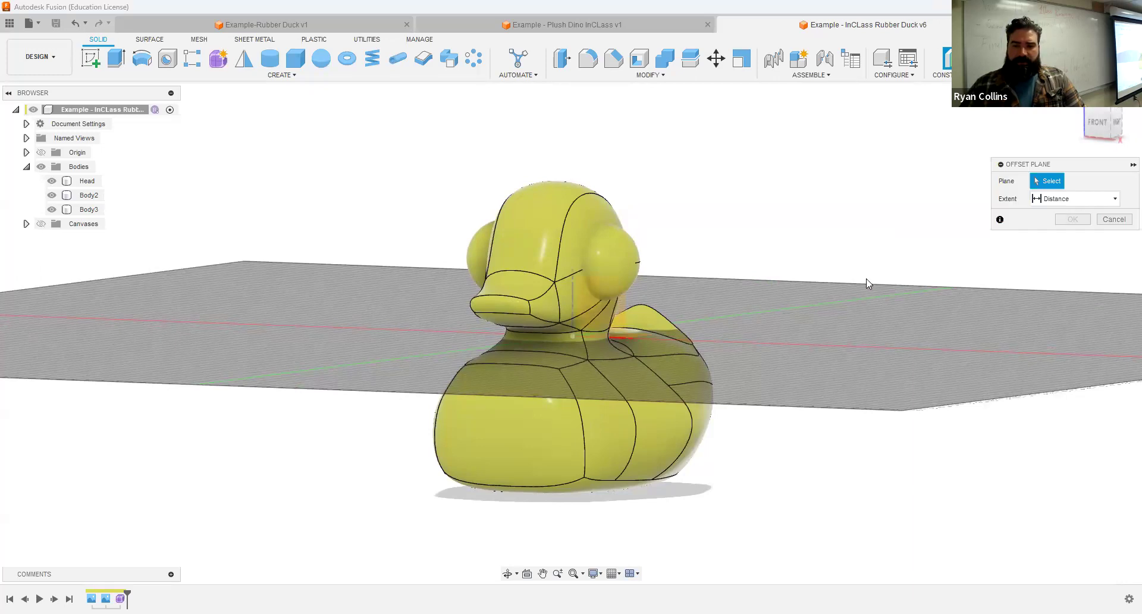
middle_click_drag(779, 284, 603, 326, "shift")
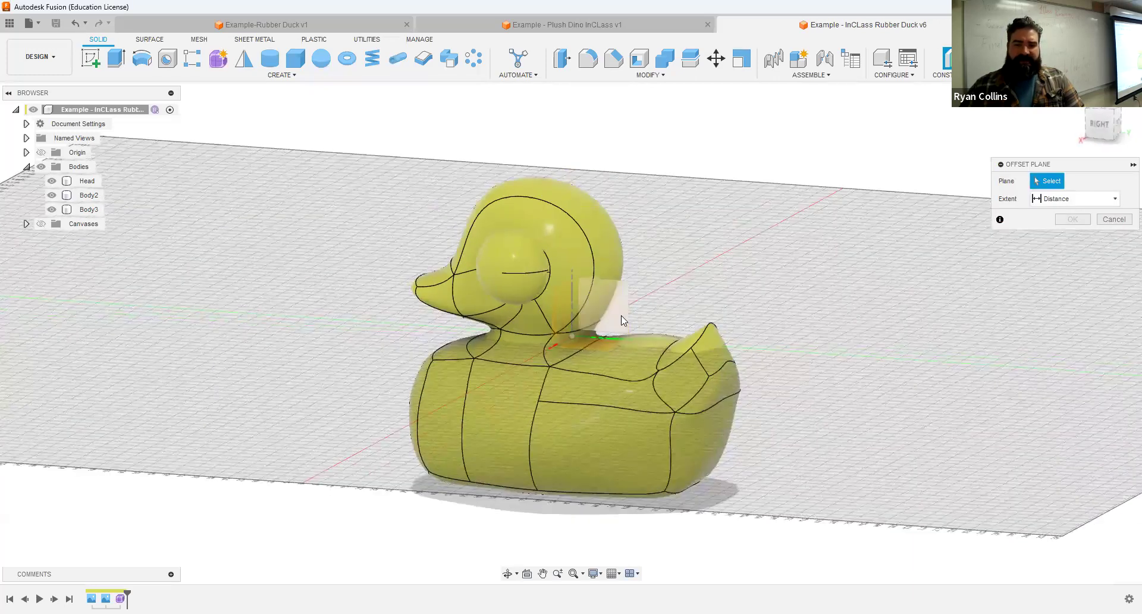
left_click(621, 315)
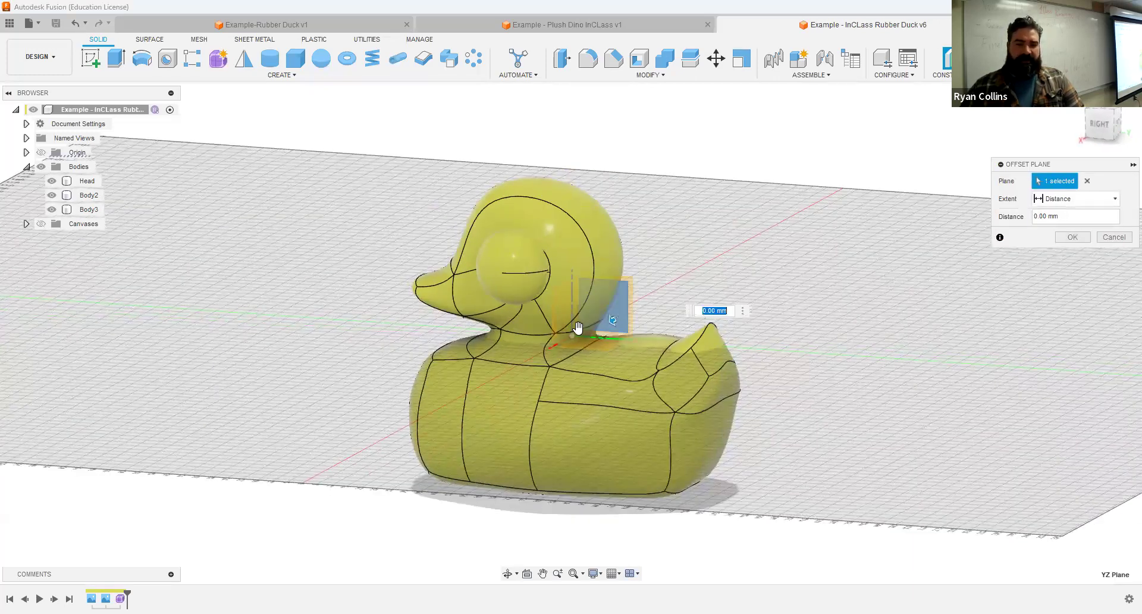
middle_click_drag(894, 279, 441, 348, "shift")
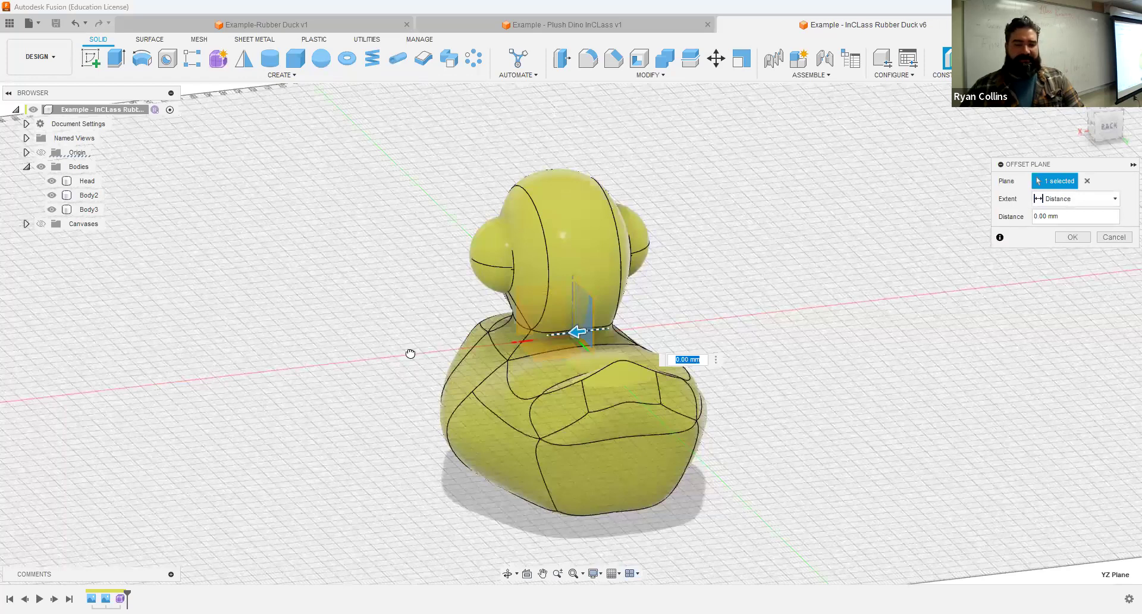
type("60")
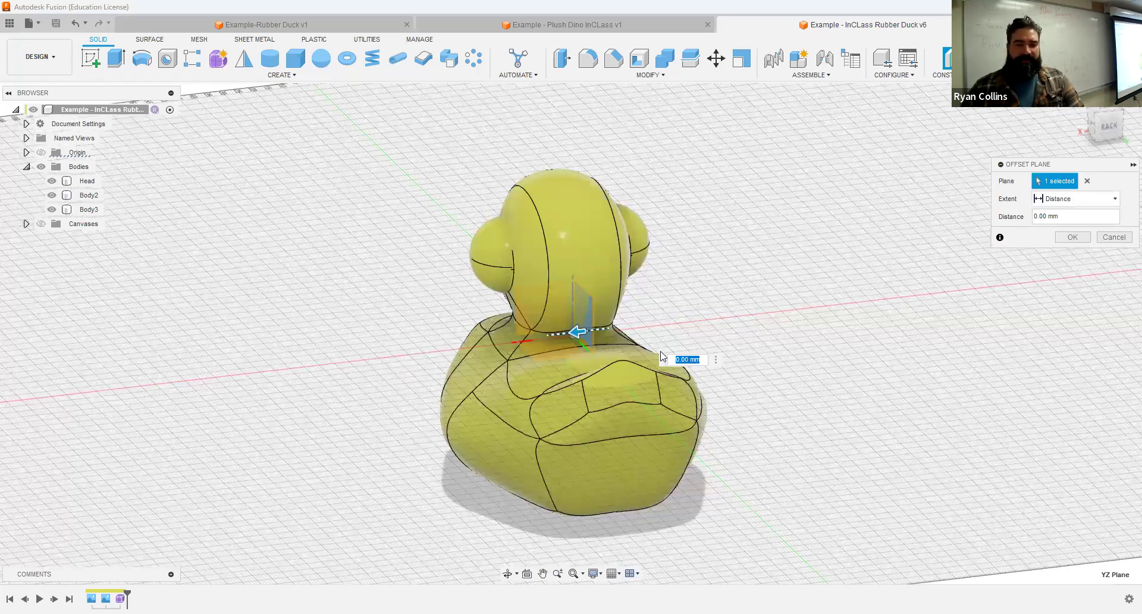
key("Return")
- Start a new sketch on the offset construction plane beside the duck's body
mouse_move(492, 274)
middle_mouse_down("shift")
mouse_move(601, 316)
mouse_move(628, 293)
middle_mouse_up("shift")
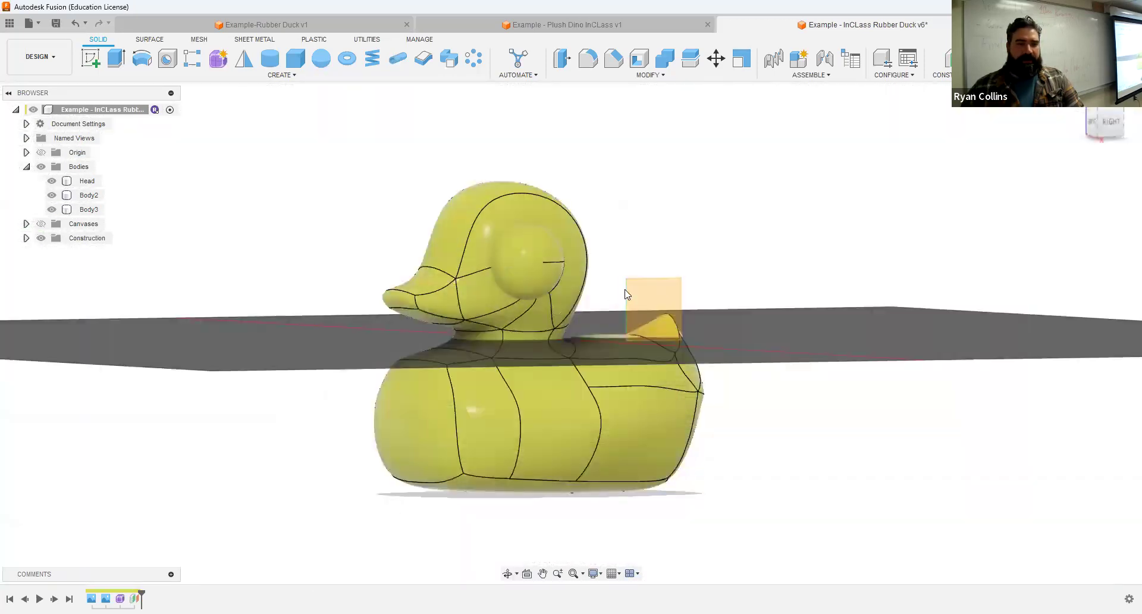
left_click(89, 59)
left_click(656, 301)
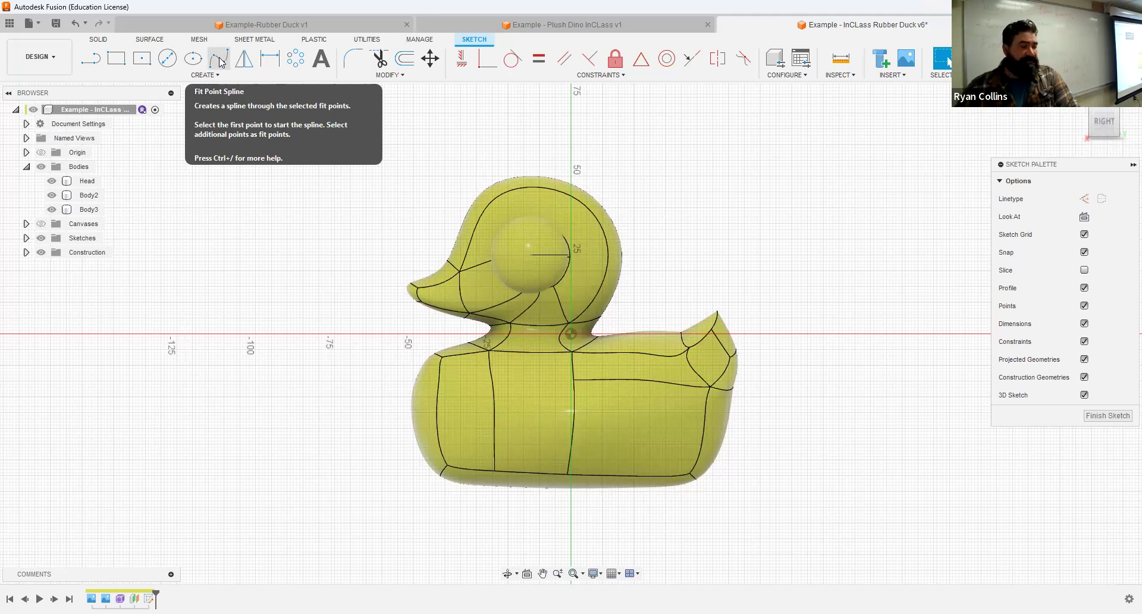
- Draw an open fit point spline for the rounded wing outline on the duck's side and move its end tangent handle to Y 26, Z -16 mm
left_click(219, 59)
left_click(571, 333)
left_click(614, 289)
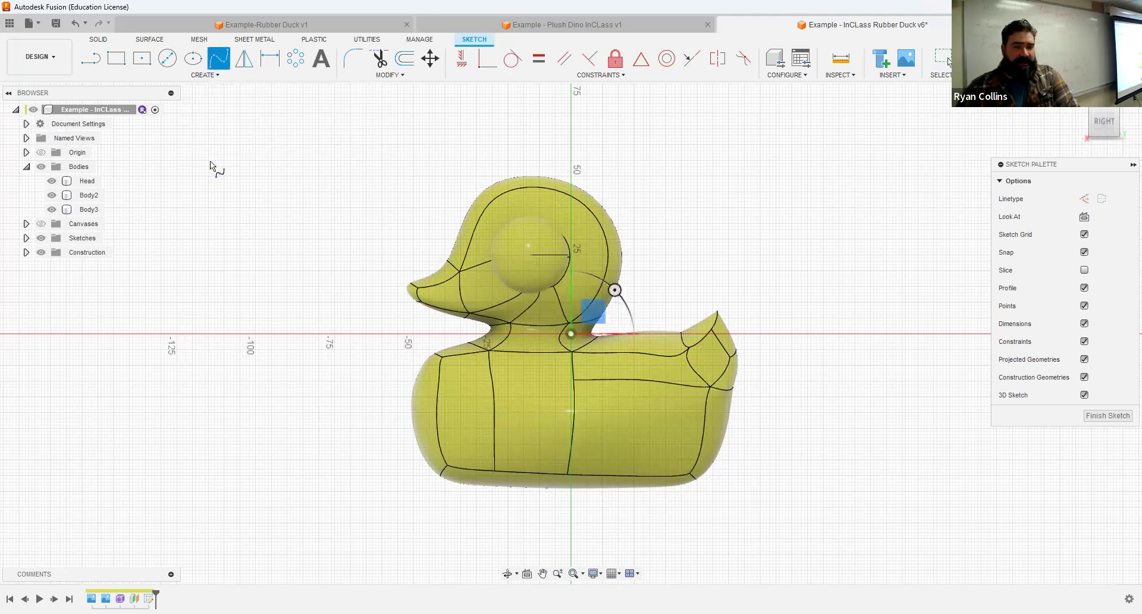
left_click(632, 368)
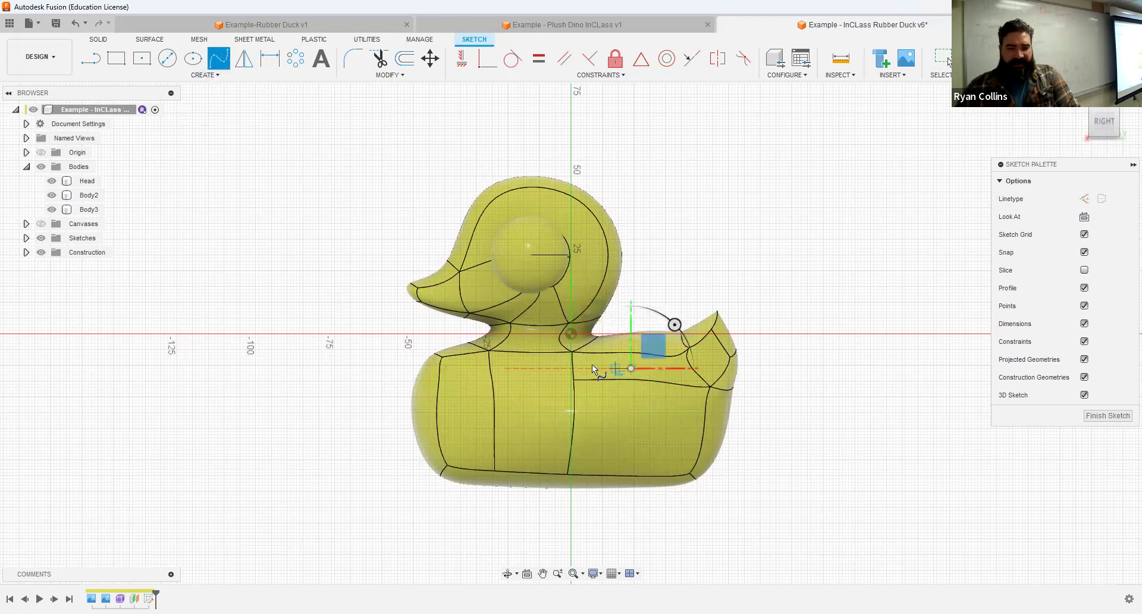
left_click(521, 361)
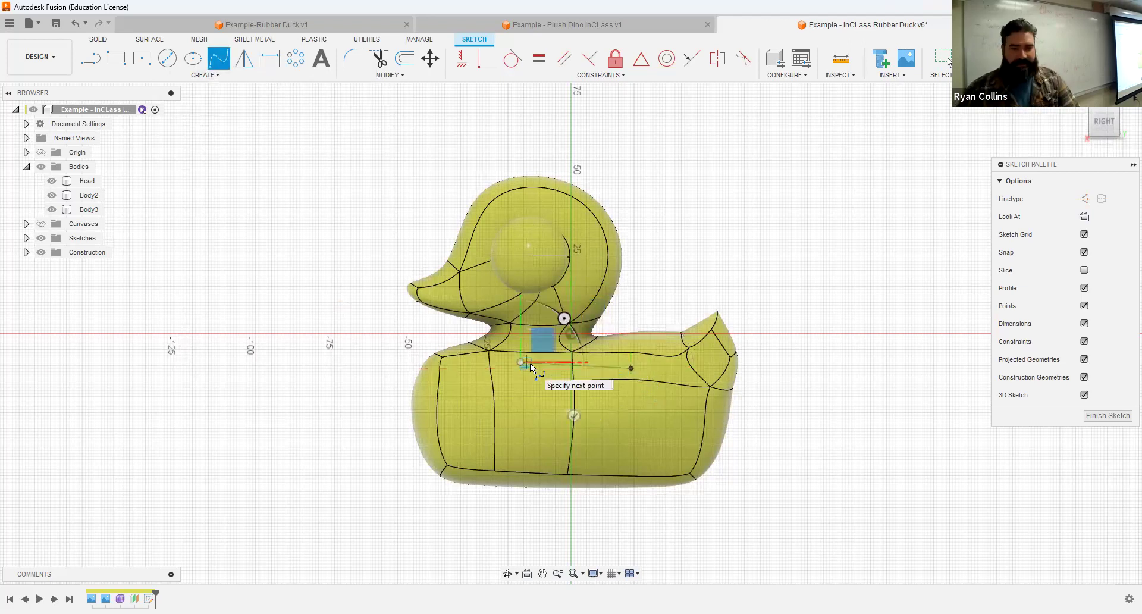
left_click(574, 465)
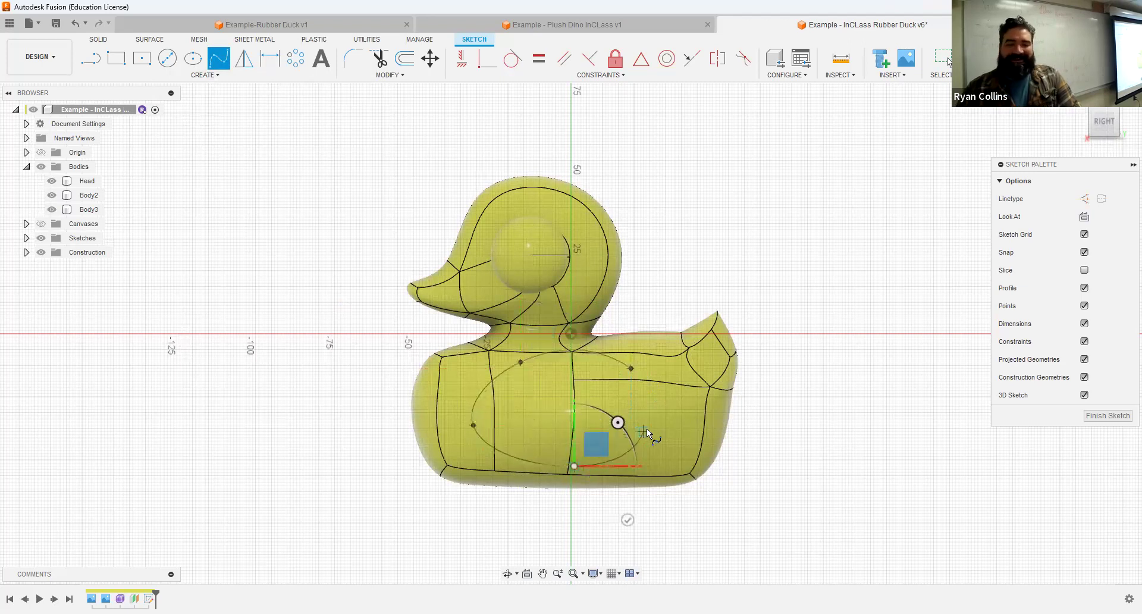
left_click(638, 406)
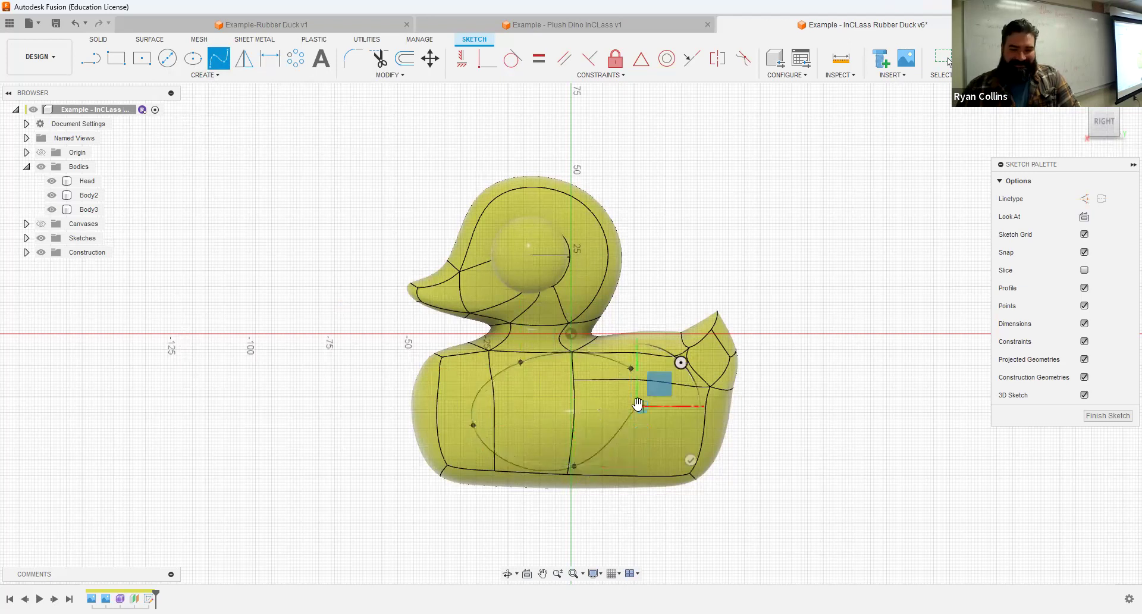
key("Escape")
scroll(650, 408, "up", 5)
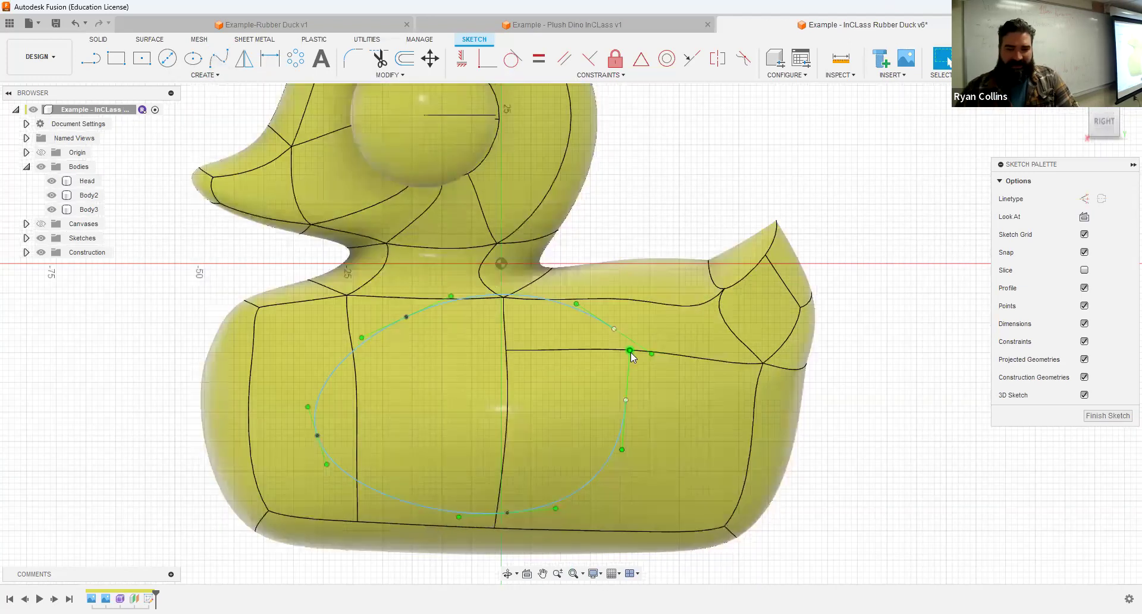
left_click_drag(630, 351, 655, 358)
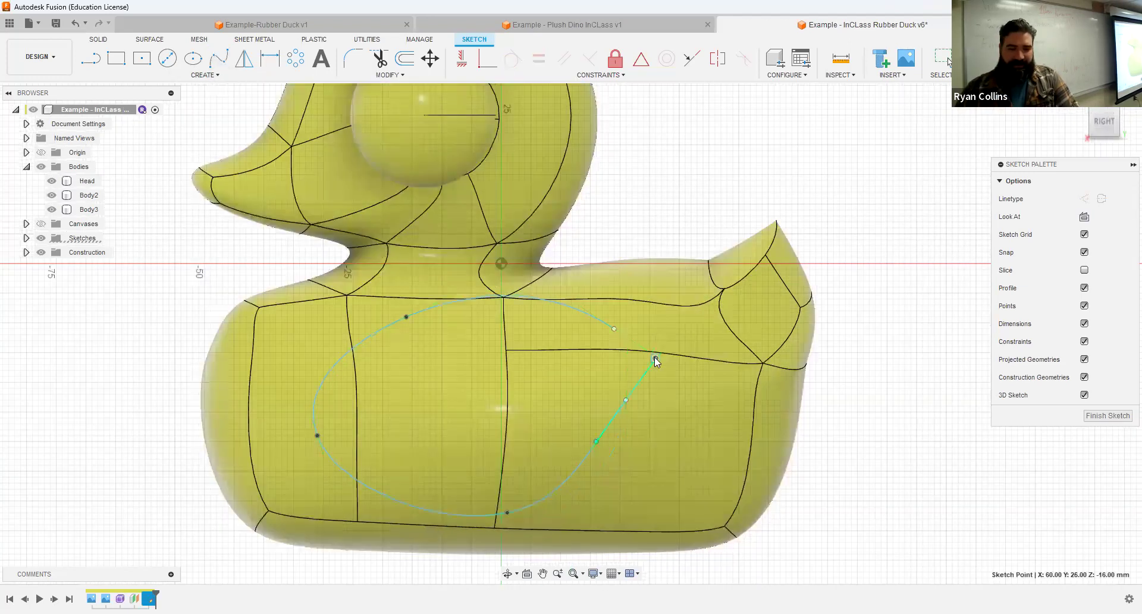
- Draw a second fit point spline with wavy feather tips from the wing outline's upper end to its lowest point
left_click(219, 58)
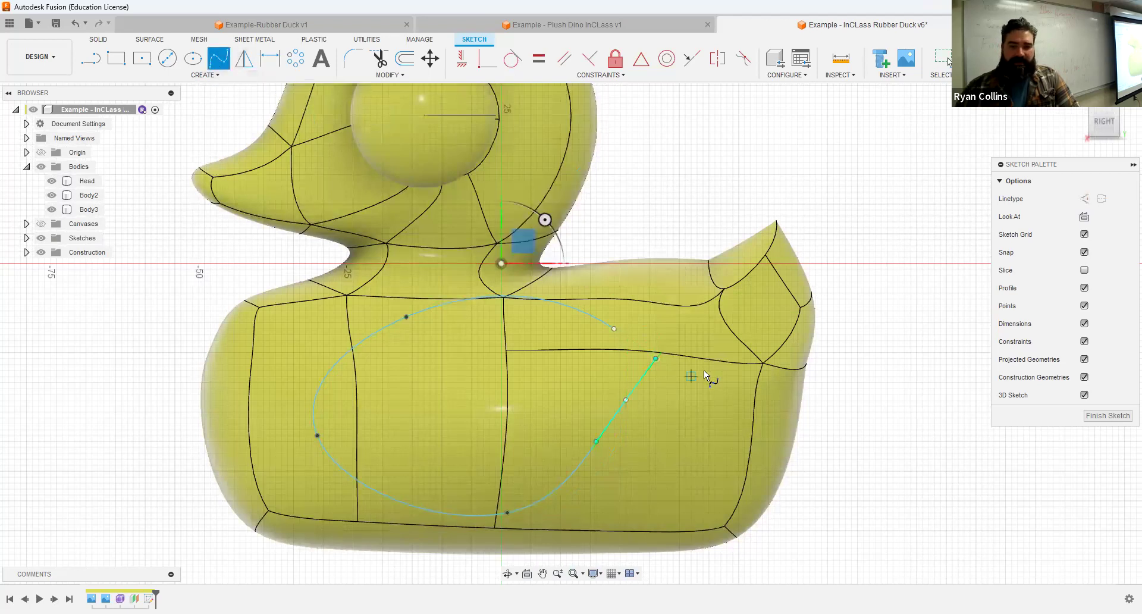
left_click(573, 339)
left_click(620, 364)
left_click(554, 412)
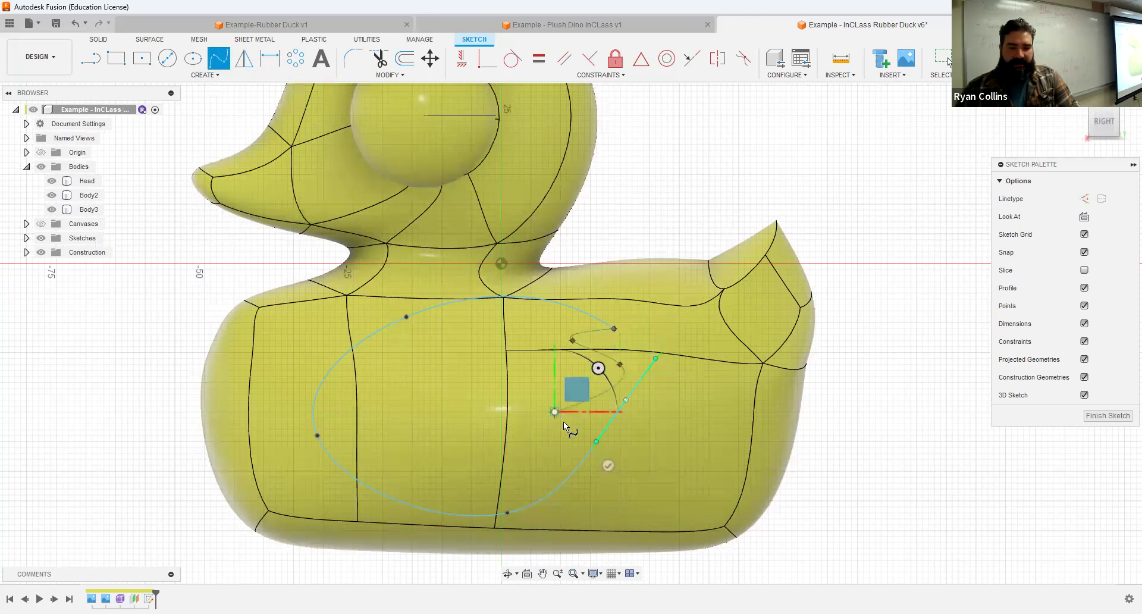
left_click(581, 438)
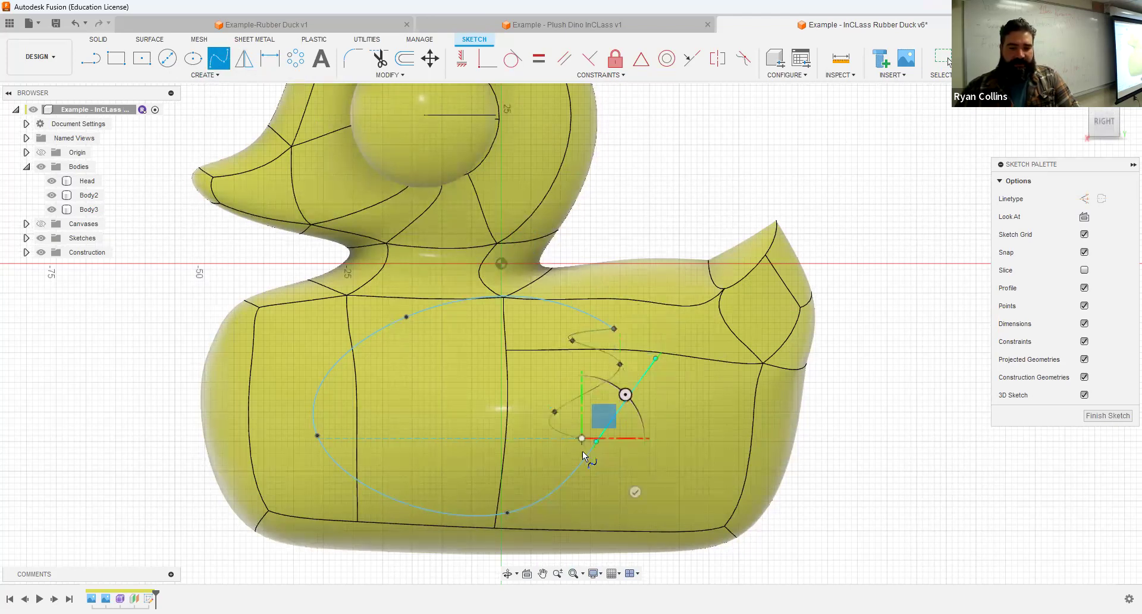
double_click(507, 514)
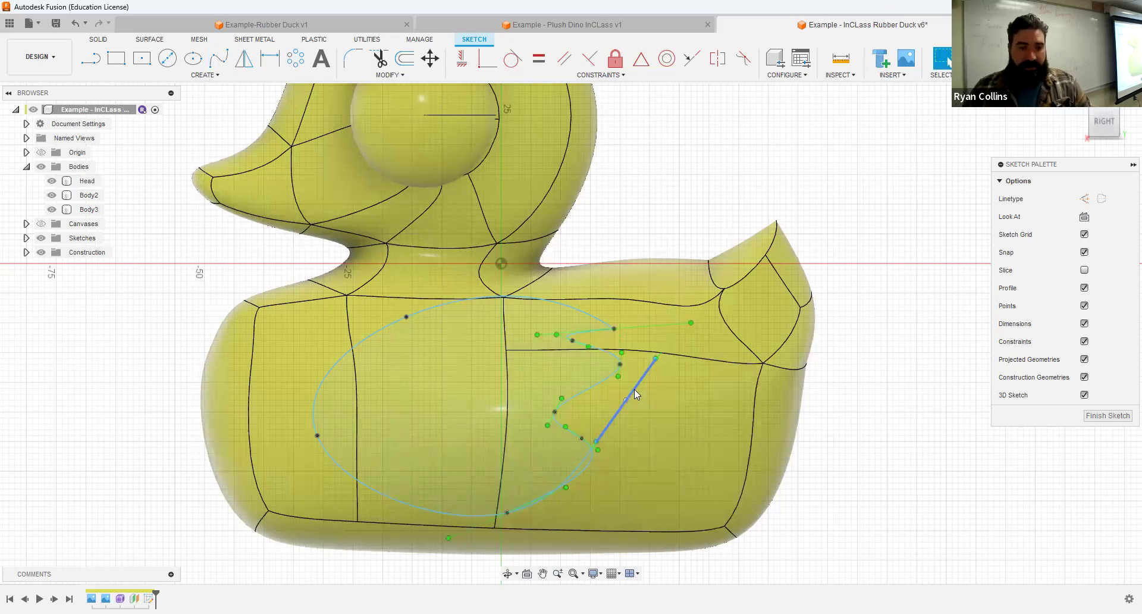
- Trim the rounded spline's overhanging end, reshape the upper feather tip with its tangent handle at about Y 28, Z -9 mm, and finish the sketch
key("t")
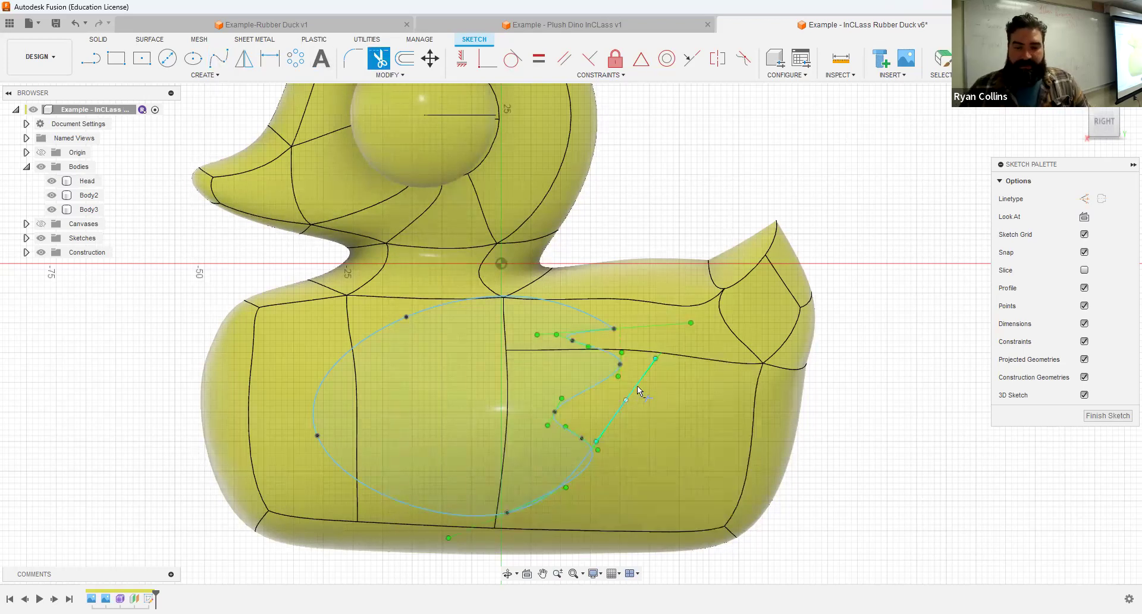
left_click(586, 464)
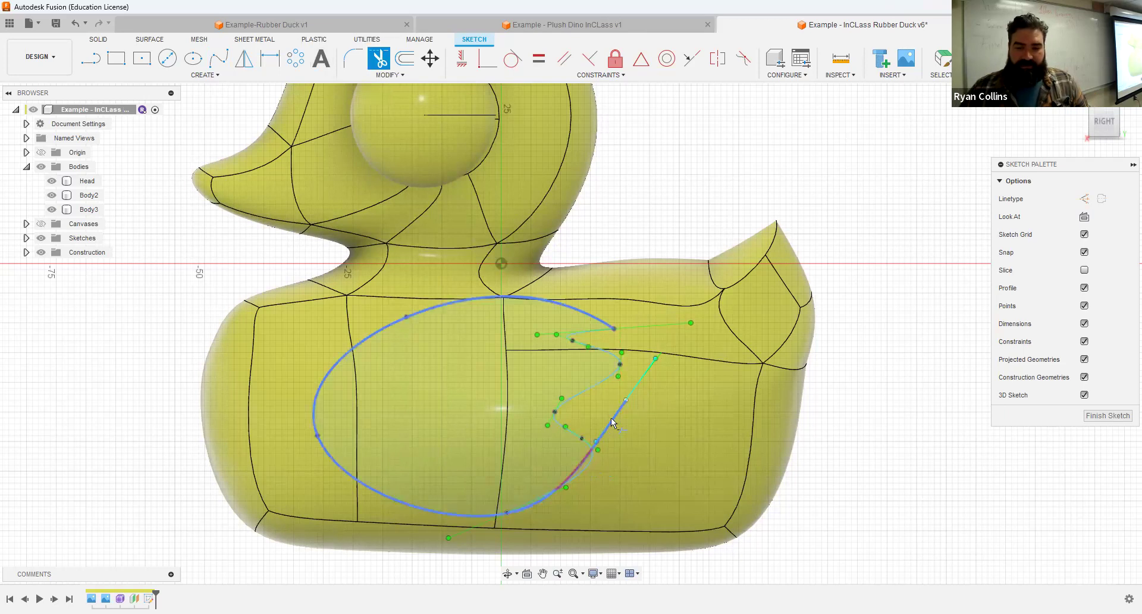
scroll(614, 330, "up", 4)
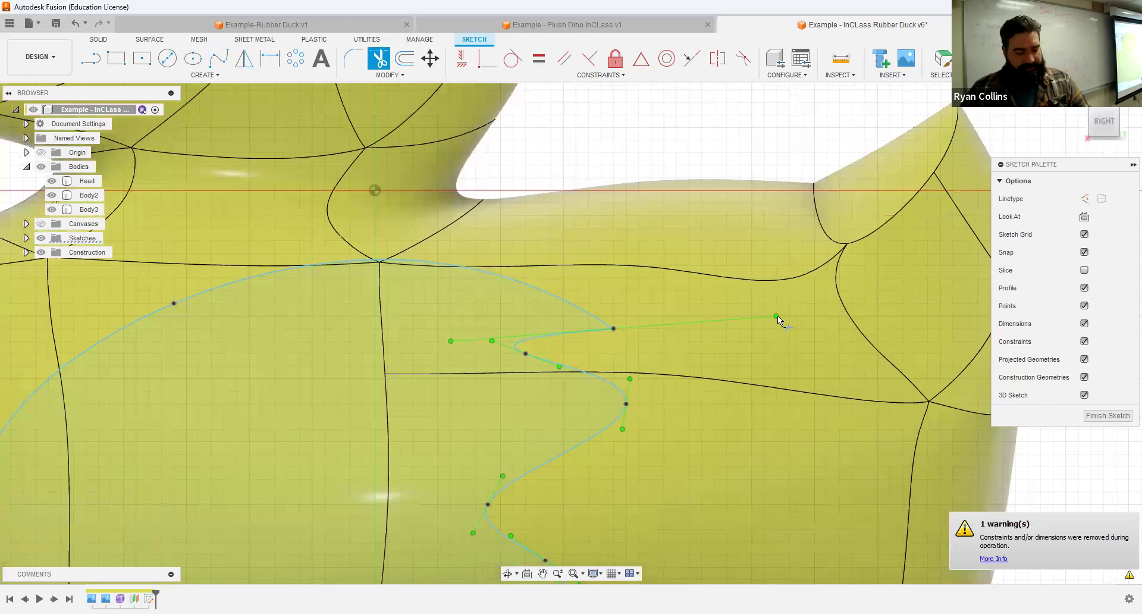
key("Escape")
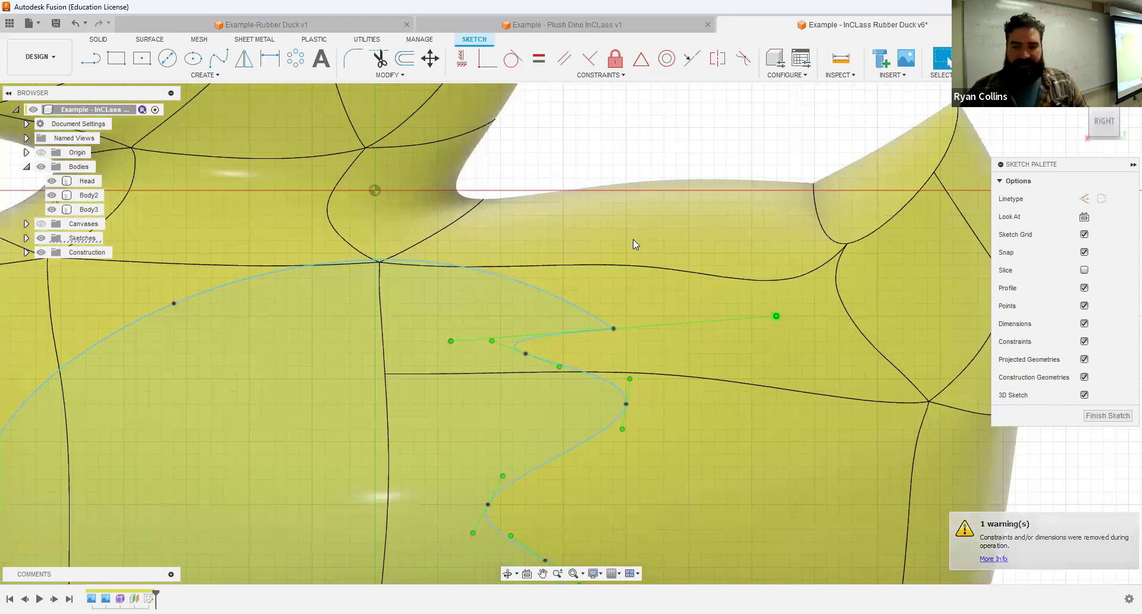
left_click_drag(726, 333, 726, 303)
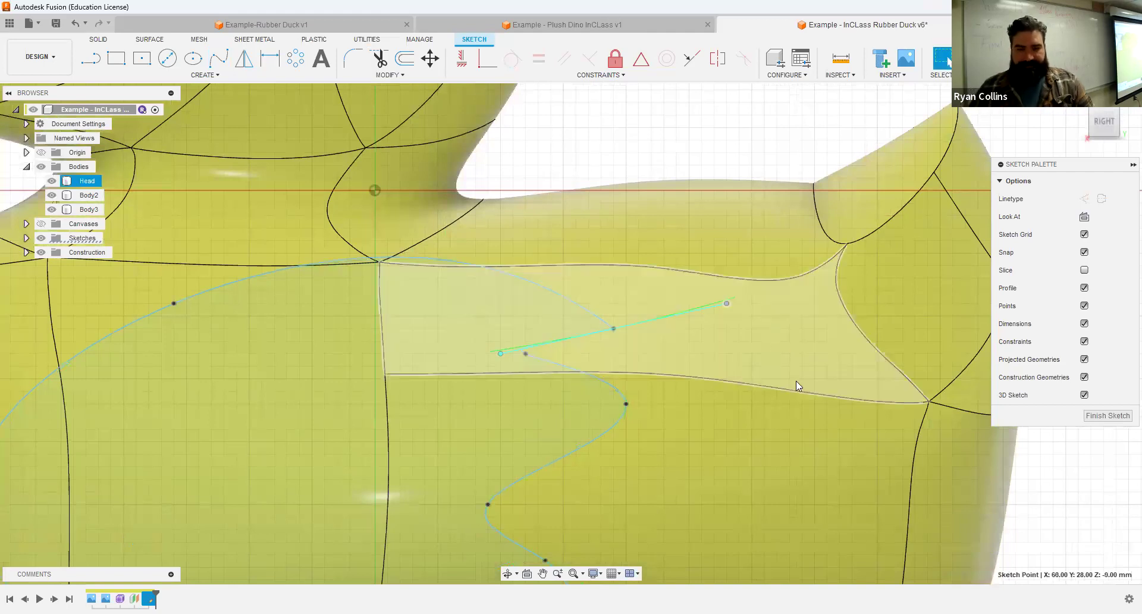
scroll(835, 287, "down", 4)
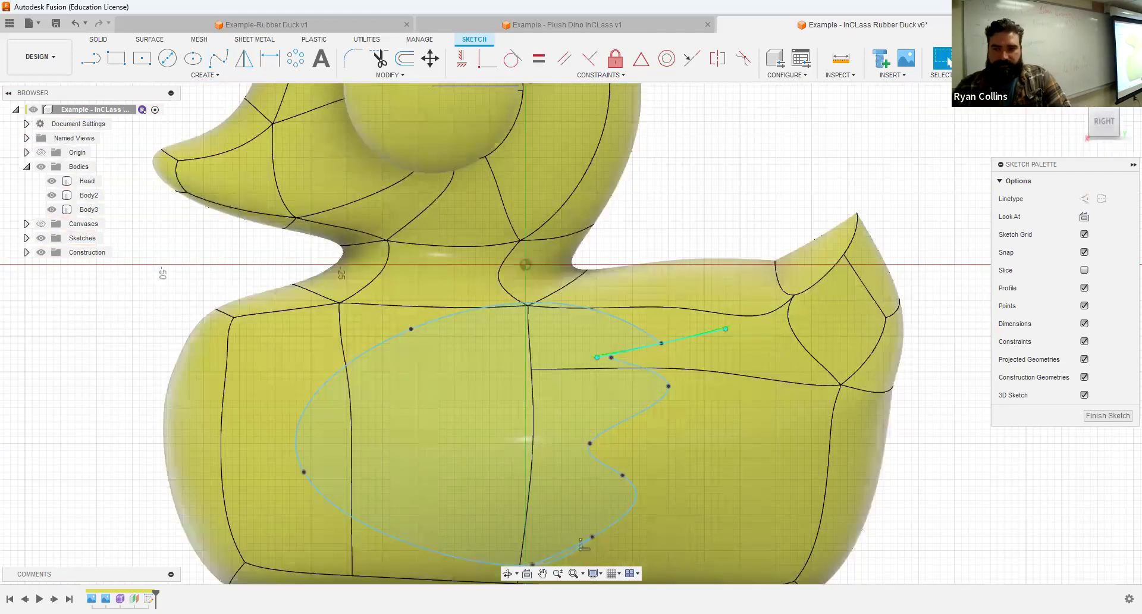
left_click(1108, 416)
- Reopen the wing sketch and trim the feather spline's overlapping end segment at the bottom of the outline
scroll(849, 402, "down", 3)
scroll(657, 451, "up", 3)
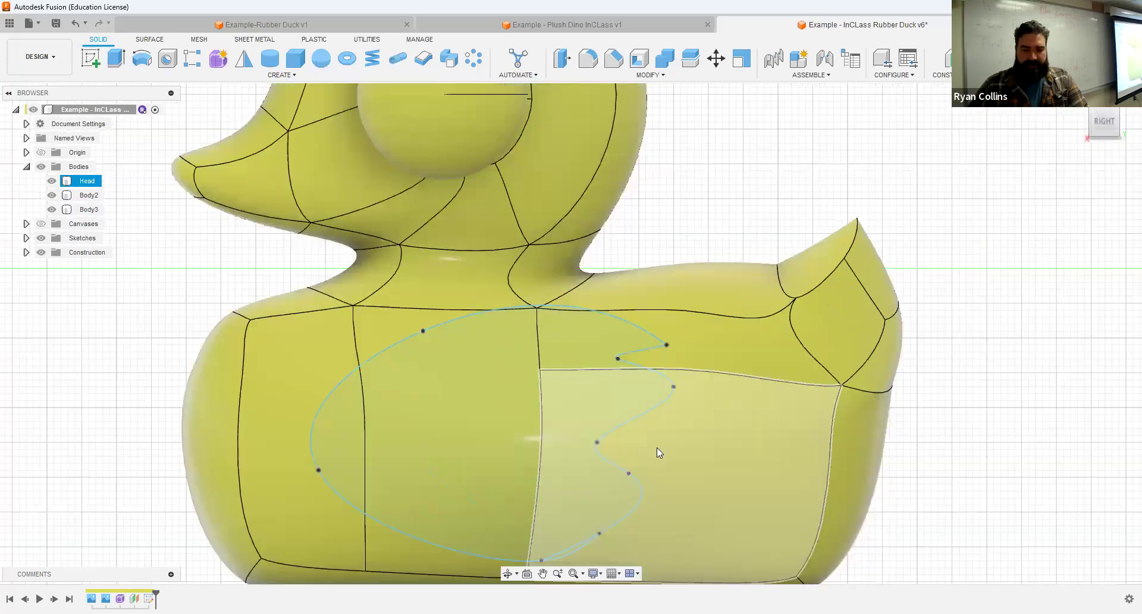
scroll(675, 242, "up", 4)
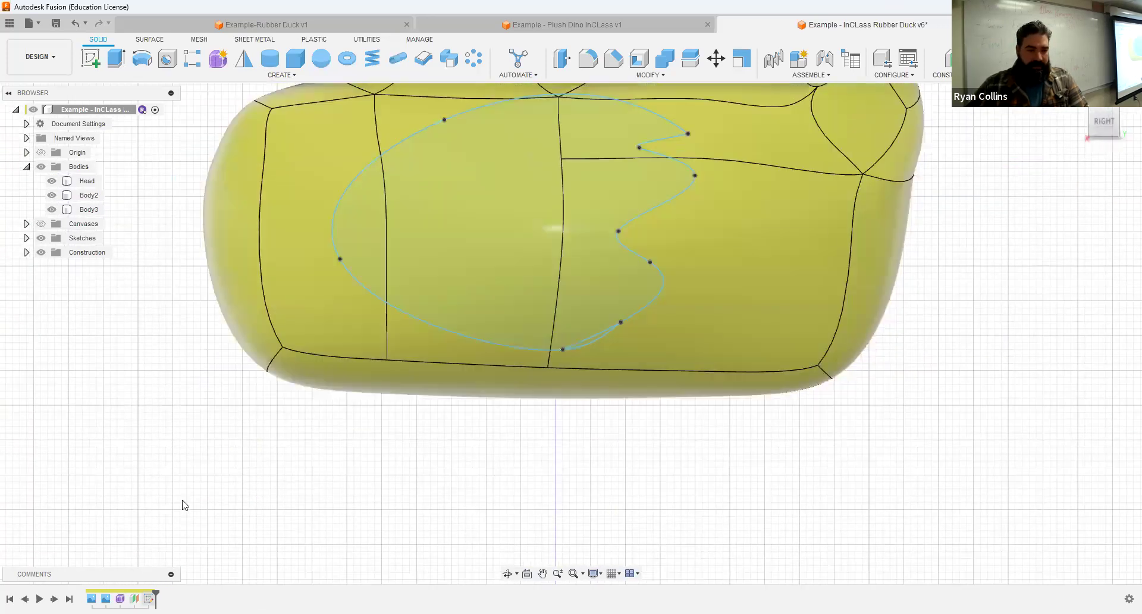
right_click(149, 599)
left_click(189, 473)
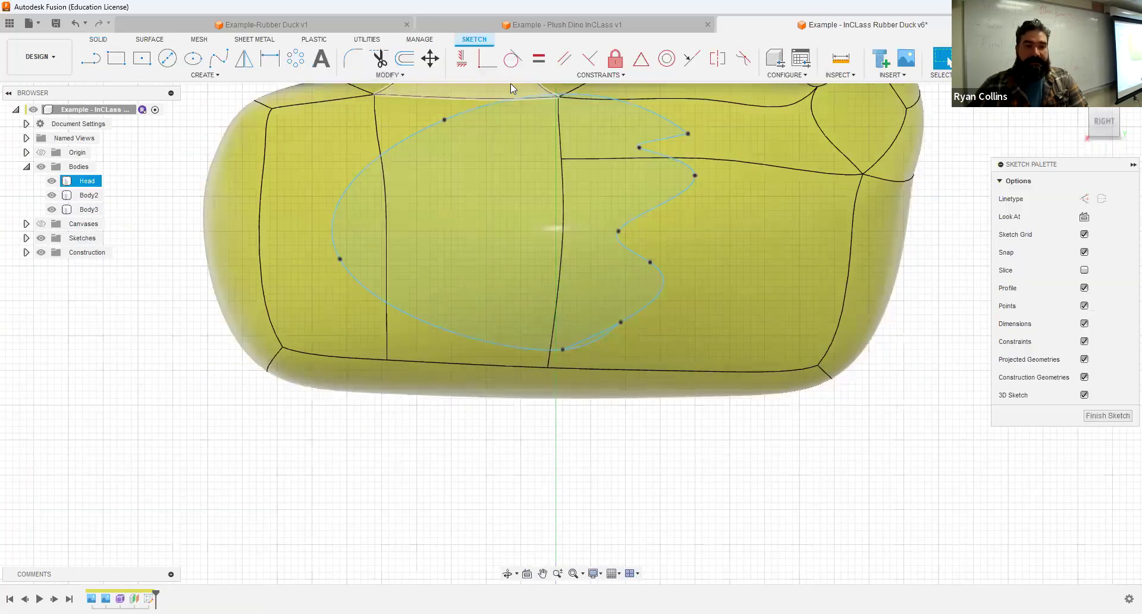
left_click(378, 58)
scroll(619, 354, "up", 3)
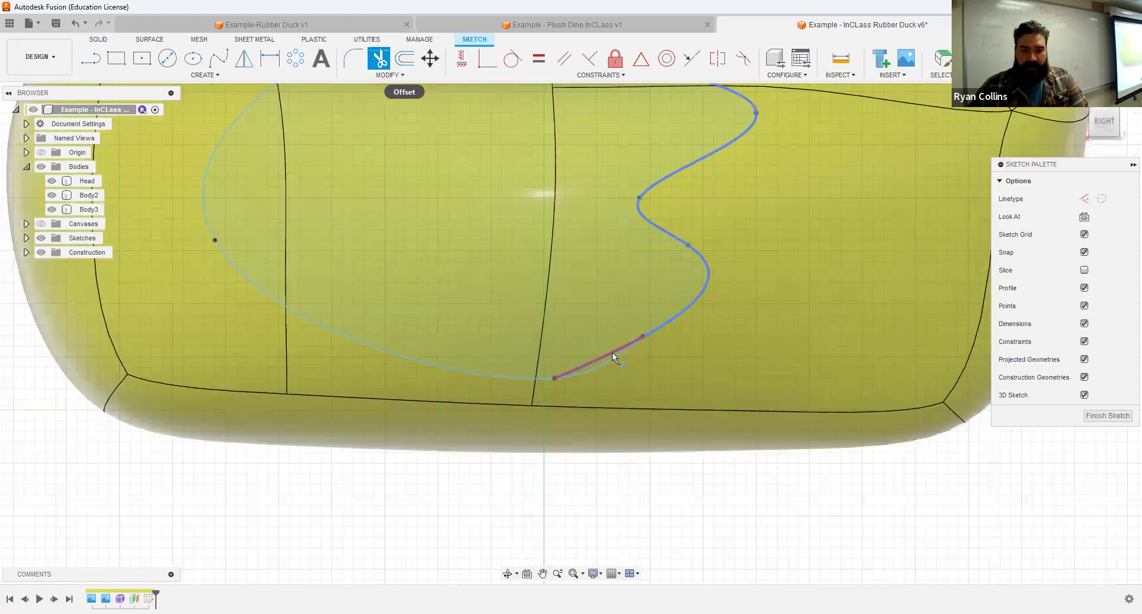
left_click(600, 349)
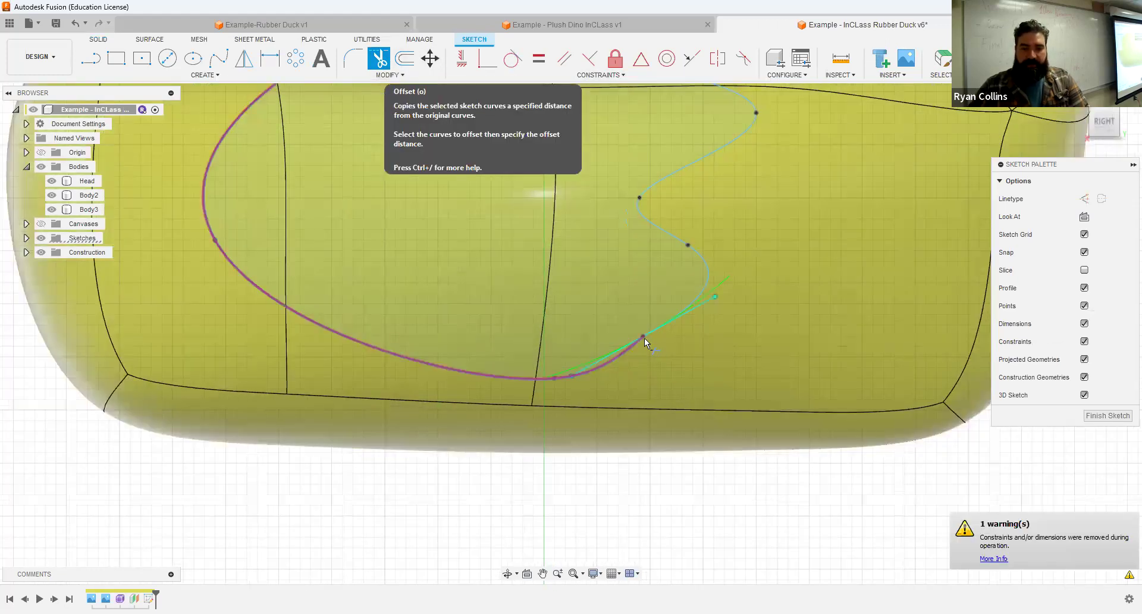
- Move the lower junction point of the two wing splines to about Y 9.7, Z -39.1 mm and finish the sketch
key("Escape")
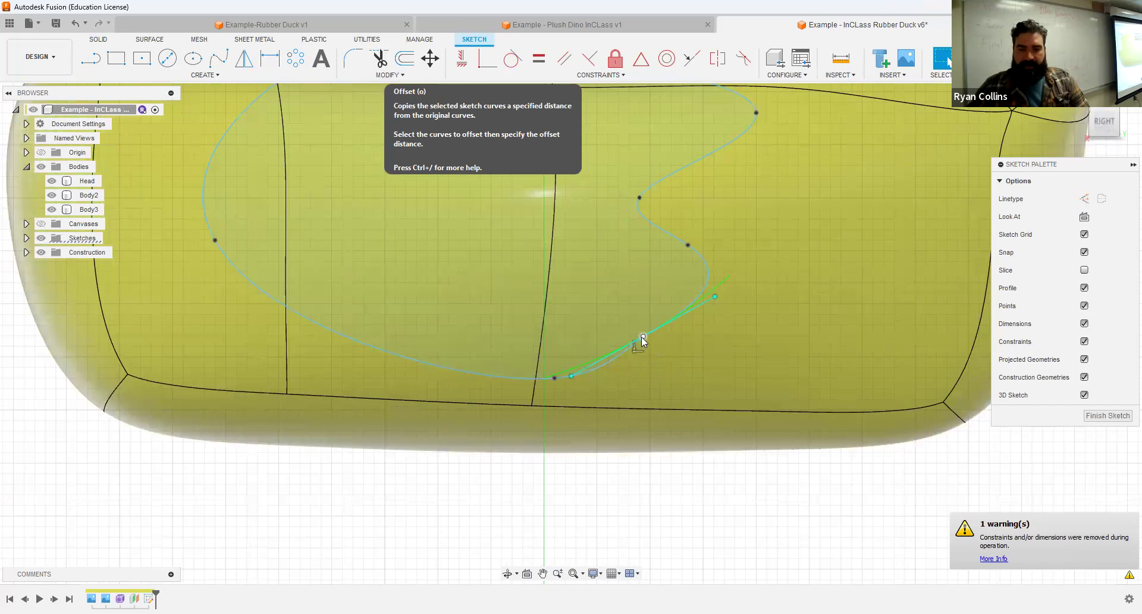
left_click_drag(648, 341, 651, 350)
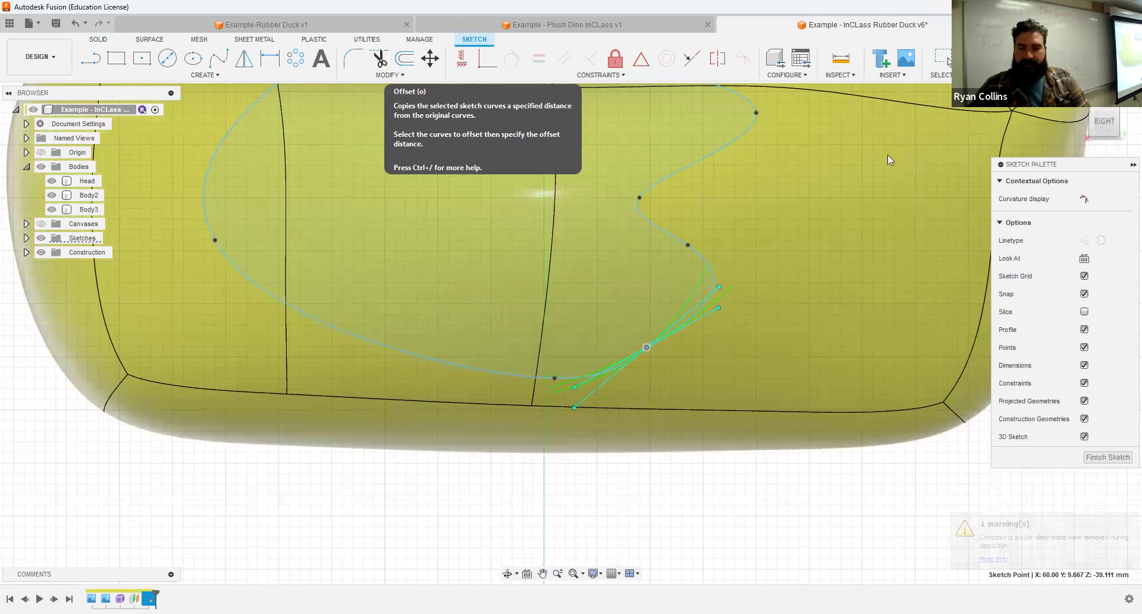
left_click(981, 59)
scroll(793, 324, "down", 5)
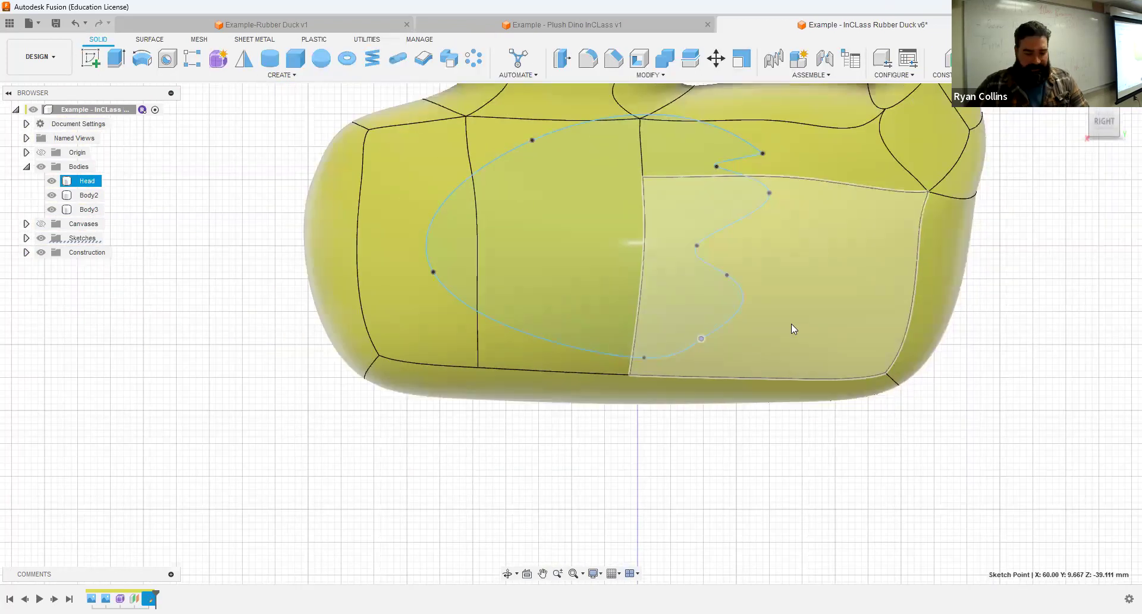
middle_click_drag(749, 350, 945, 250, "shift")
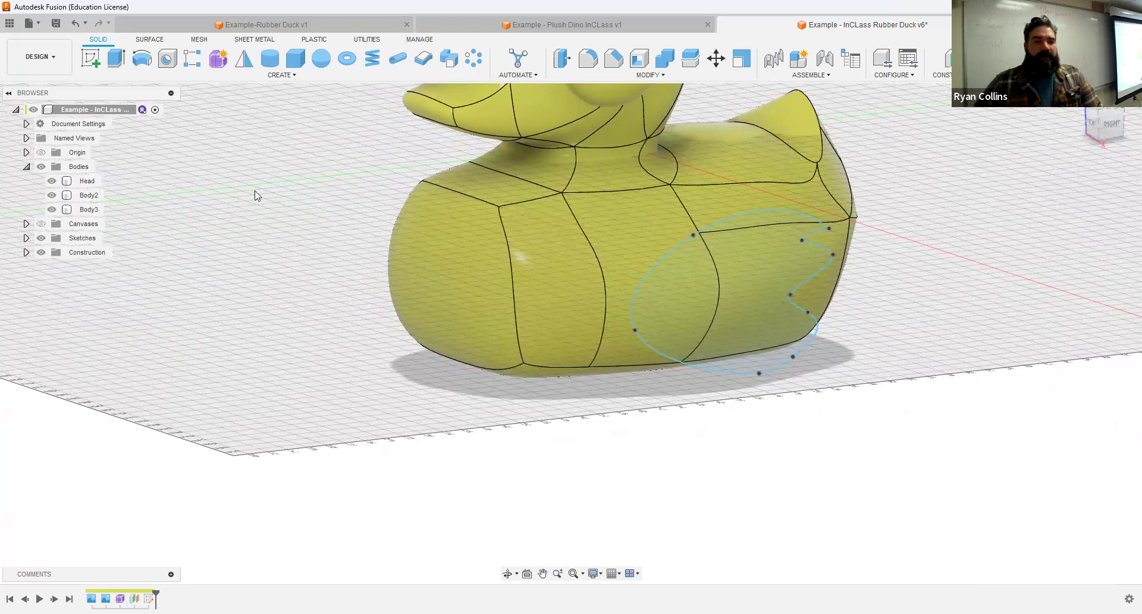
- Set up an Emboss of the wing profile onto the duck body's nearest side, comparing the deboss effect before returning to the raised one
left_click(291, 77)
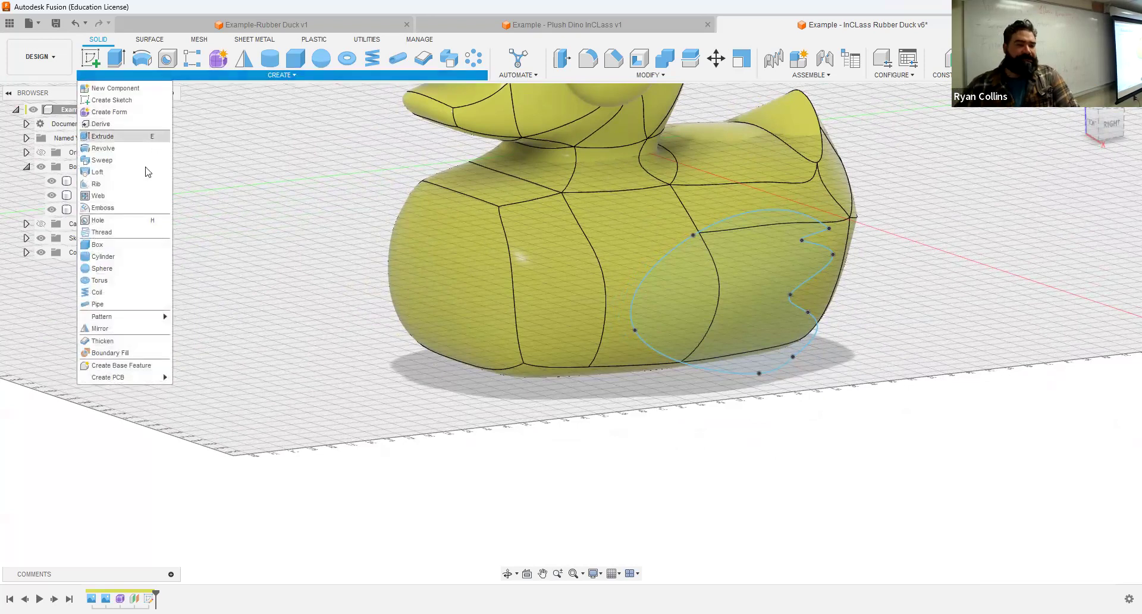
left_click(132, 205)
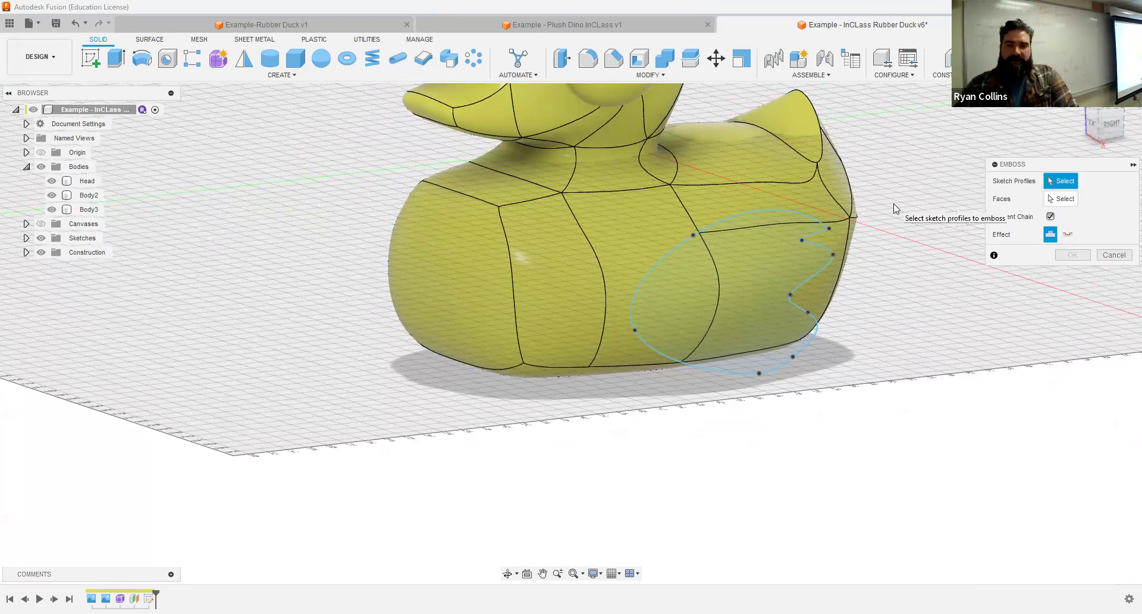
left_click(1062, 199)
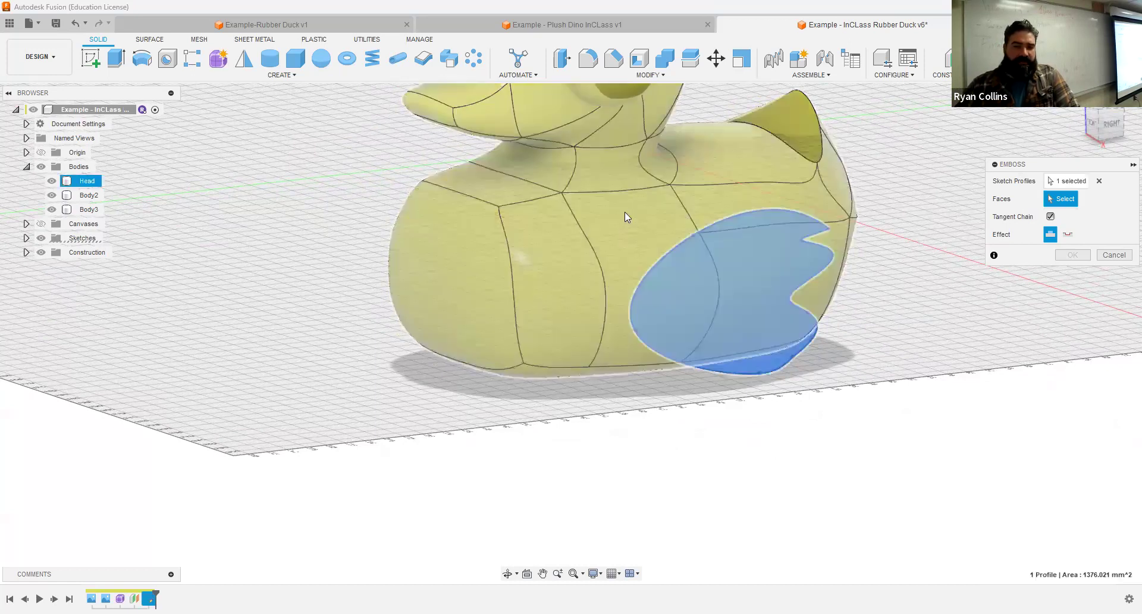
left_click(648, 201)
mouse_move(895, 321)
middle_mouse_down("shift")
mouse_move(1005, 322)
mouse_move(875, 330)
mouse_move(782, 208)
mouse_move(700, 287)
middle_mouse_up("shift")
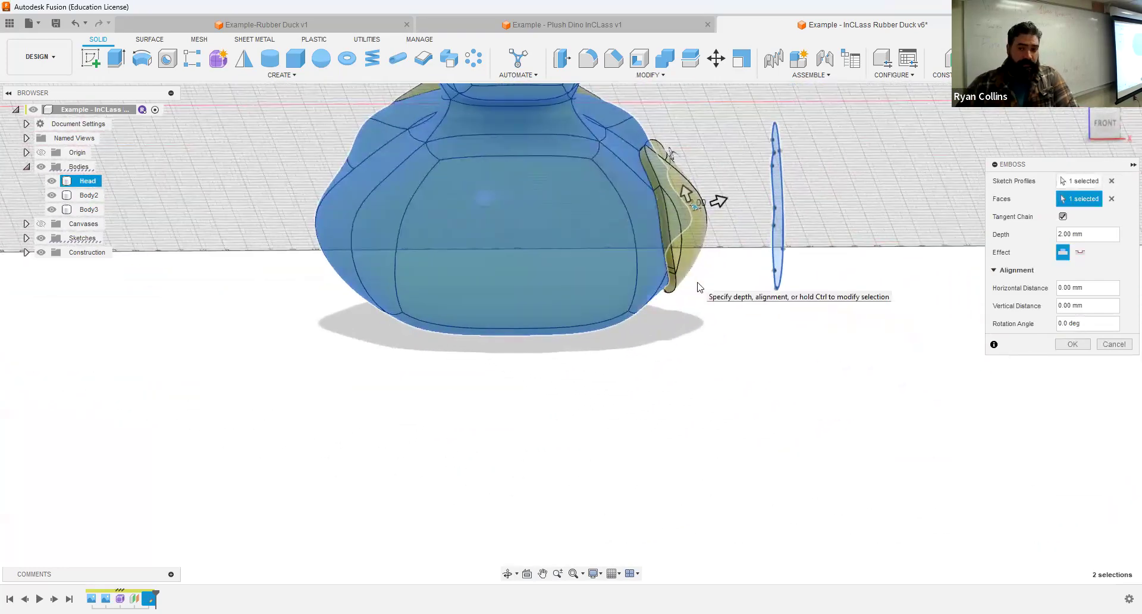
left_click(1080, 252)
middle_click_drag(910, 272, 952, 275, "shift")
left_click(1062, 255)
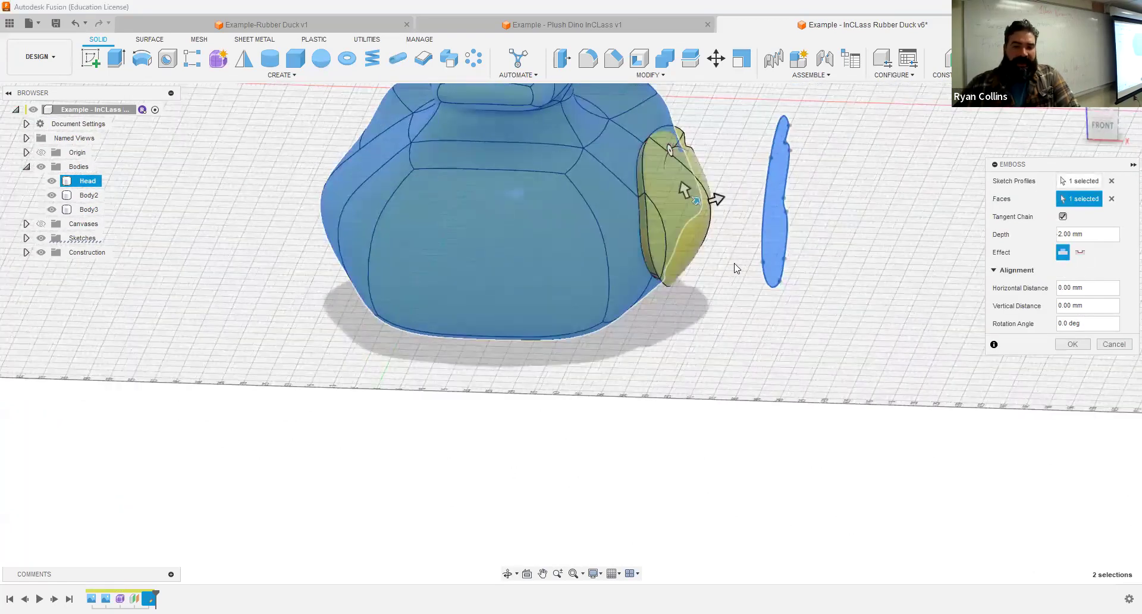
- Try deeper wing emboss depths up to 26 mm, set the depth to 2 mm, and complete the emboss
left_click_drag(757, 184, 813, 166)
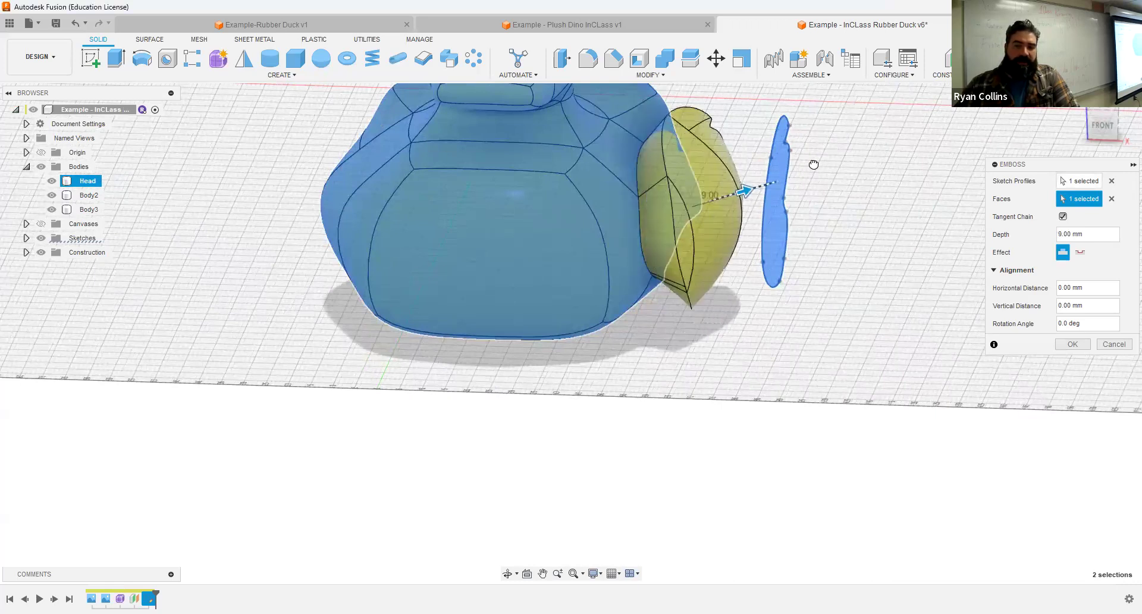
left_click(1104, 127)
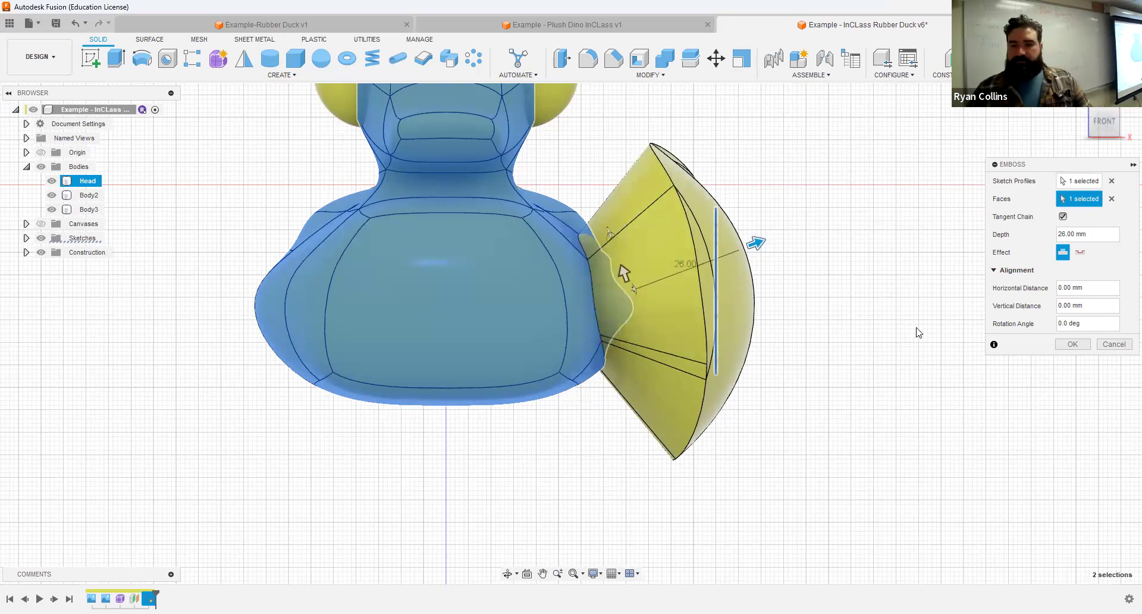
left_click(1093, 235)
type("2")
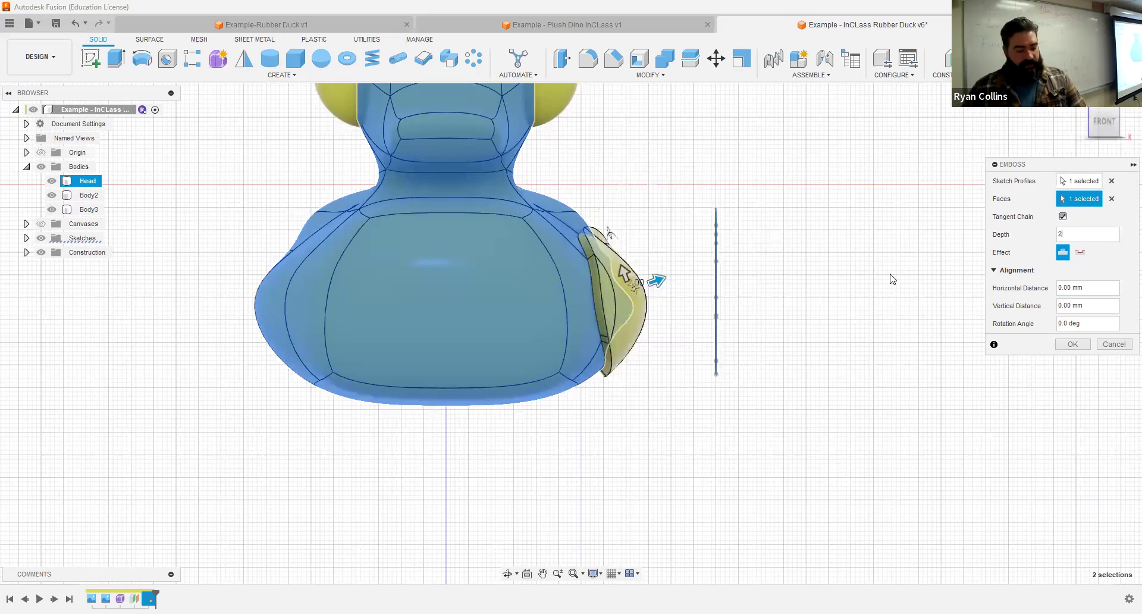
middle_click_drag(874, 296, 875, 295, "shift")
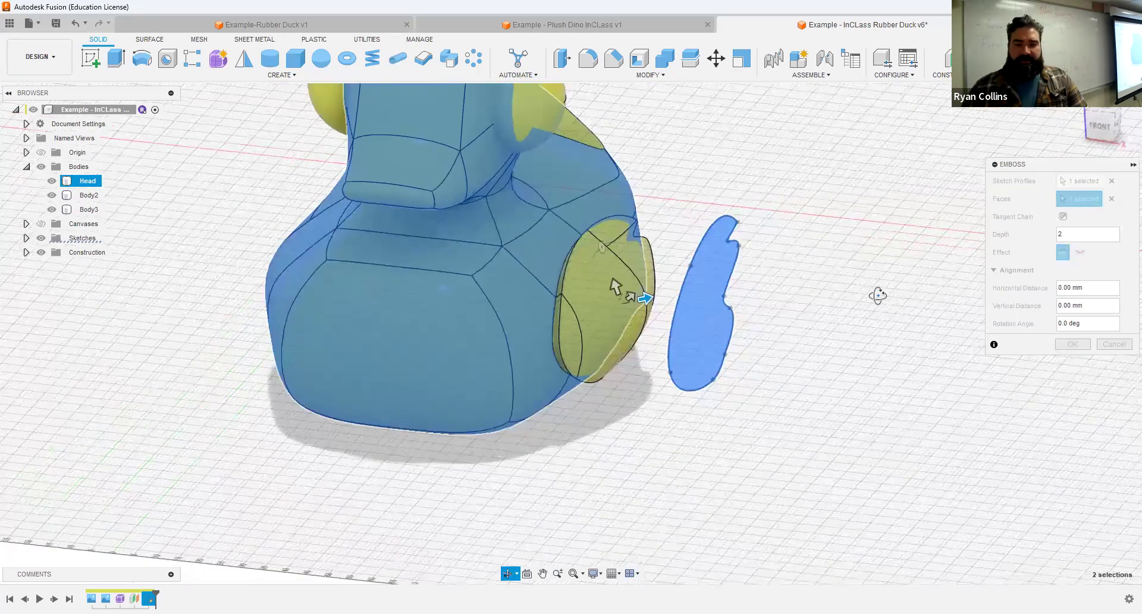
left_click(1069, 345)
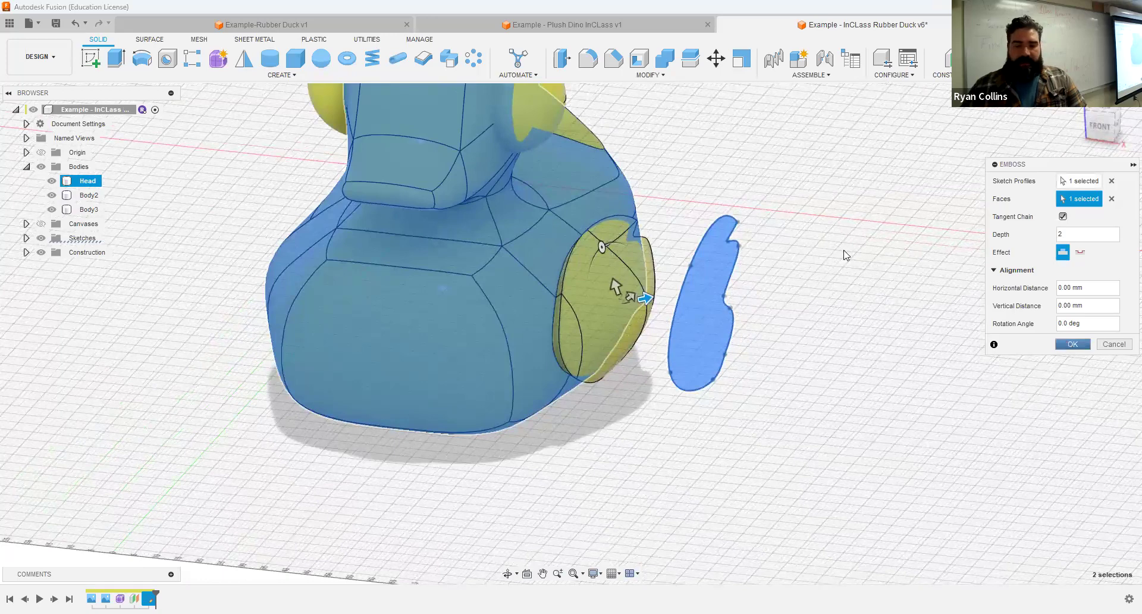
- Show the wing sketch again and emboss its profile 2 mm onto the opposite side of the duck's body
middle_click_drag(531, 358, 189, 238, "shift")
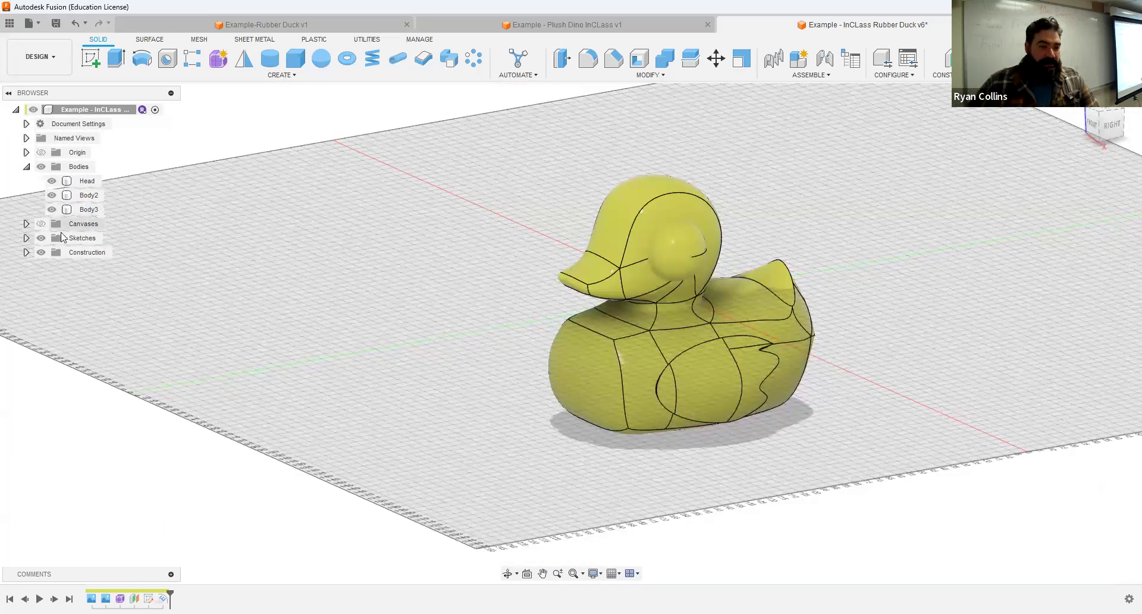
left_click(26, 238)
left_click(51, 252)
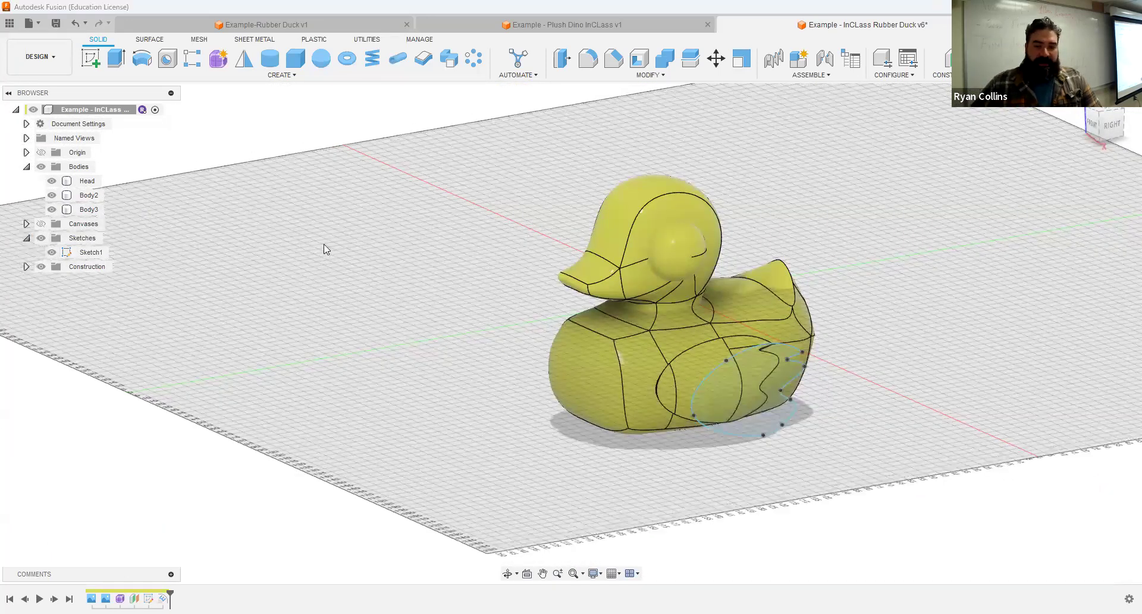
middle_click_drag(370, 268, 369, 275)
left_click(285, 76)
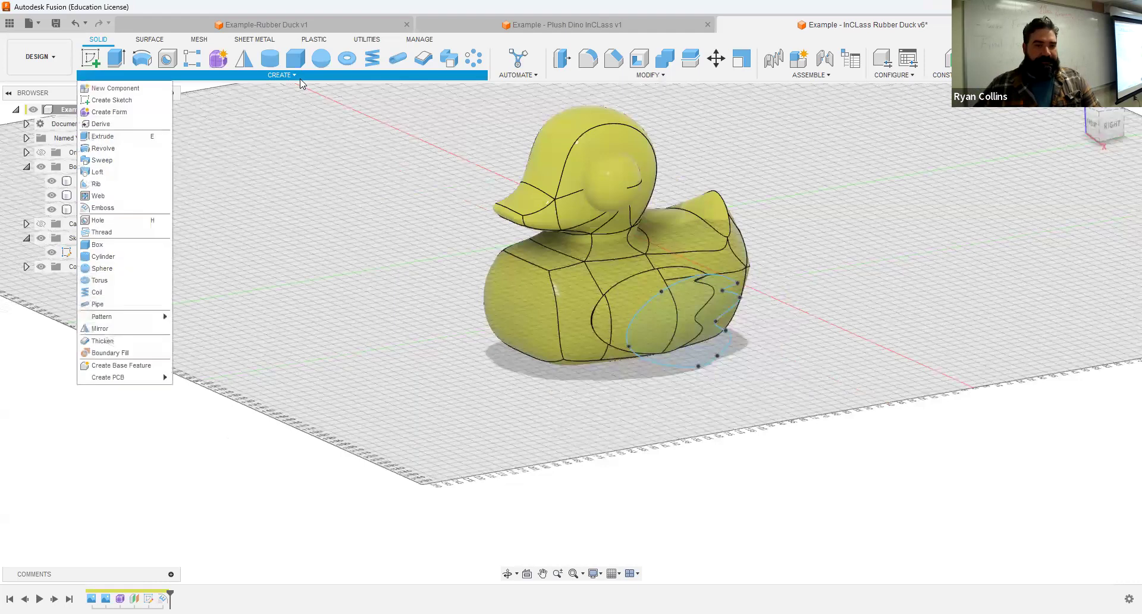
left_click(684, 343)
left_click(1062, 198)
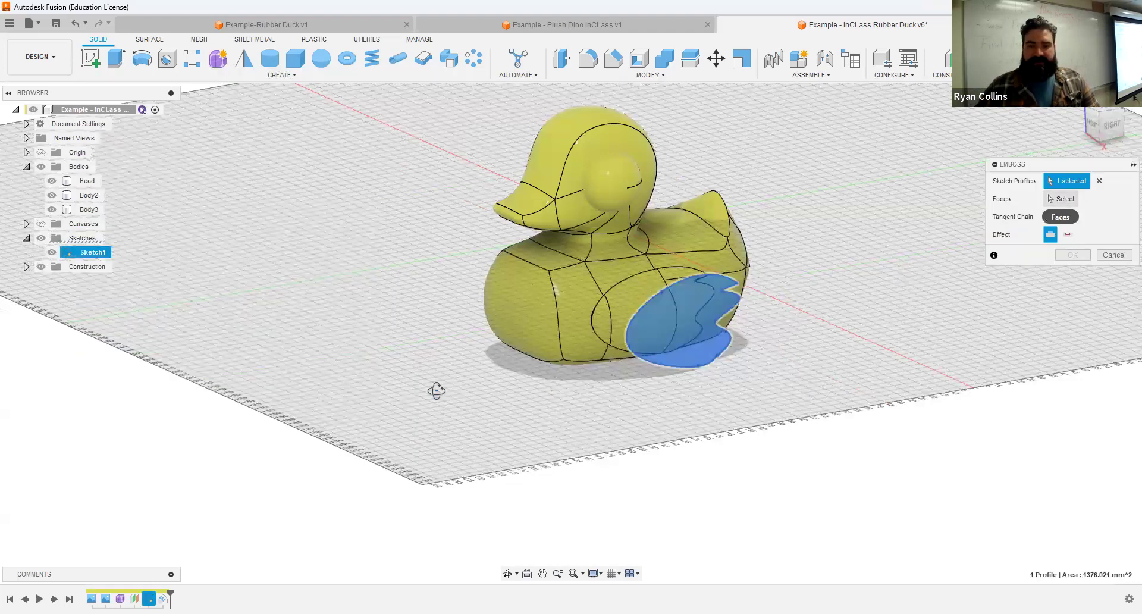
middle_click_drag(577, 333, 582, 323, "shift")
left_click(539, 361)
middle_click_drag(716, 379, 748, 409, "shift")
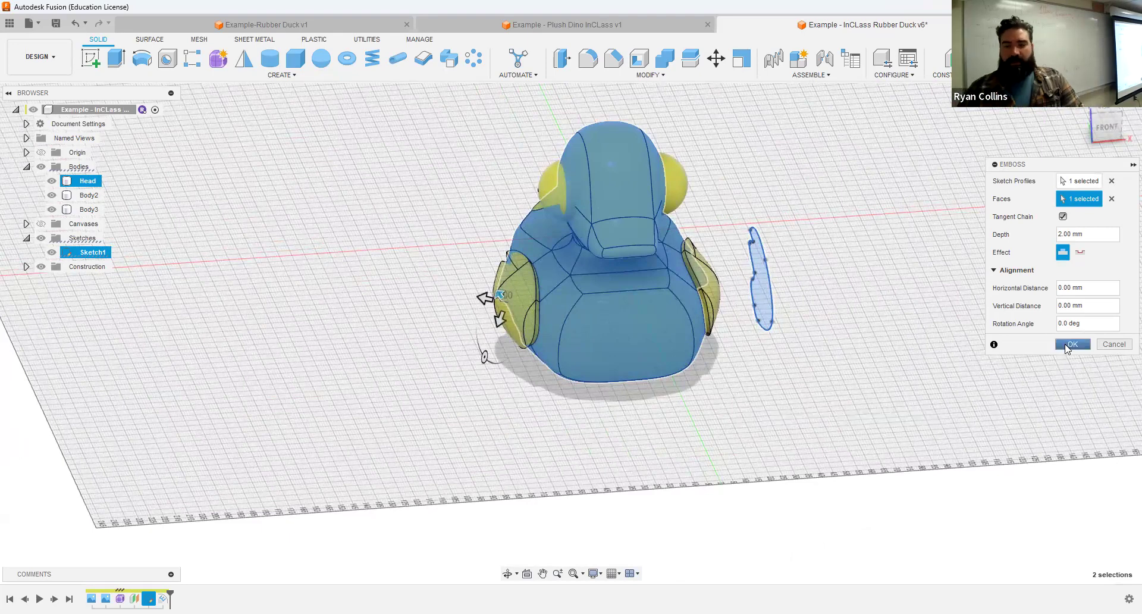
key("Return")
- Try to fillet the base edges of both wings, where they meet the body, with a 1 mm radius
middle_click_drag(837, 232, 806, 210, "shift")
scroll(754, 395, "up", 8)
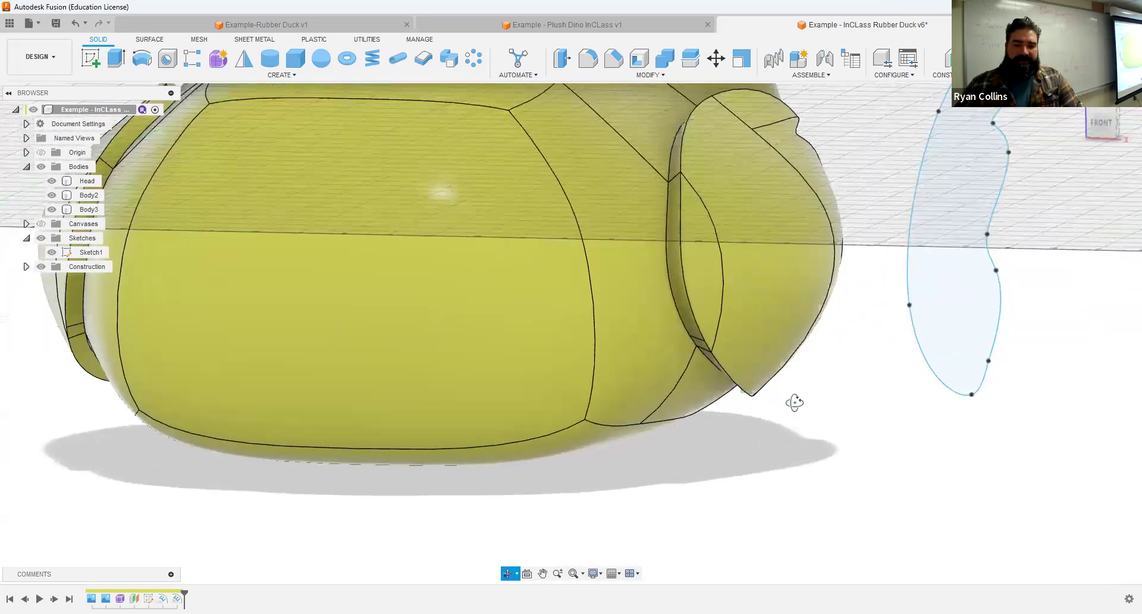
left_click(1104, 124)
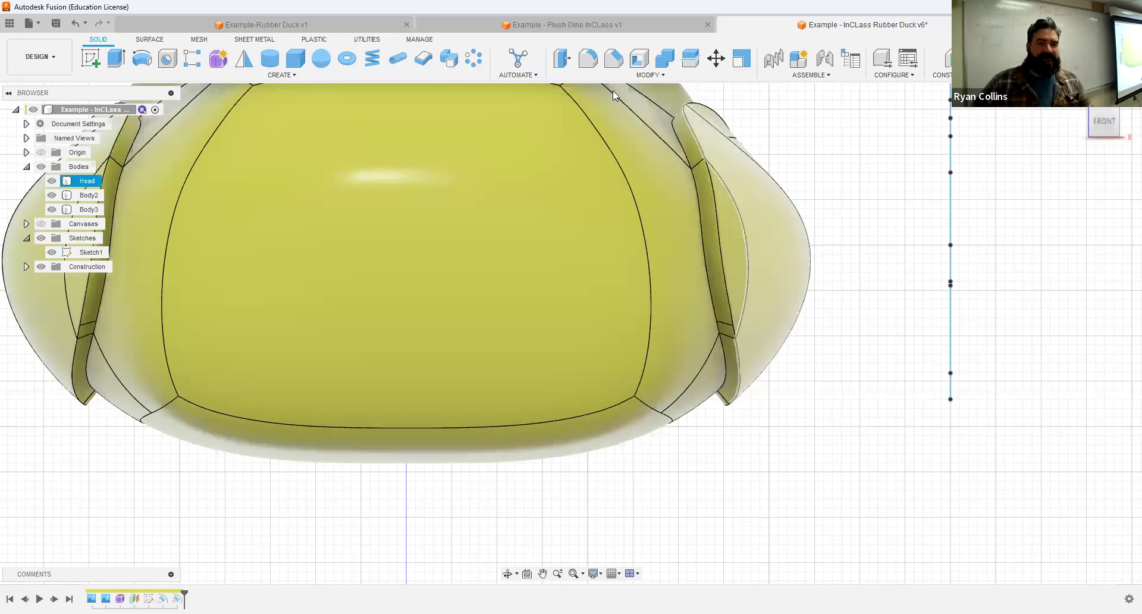
left_click(589, 62)
scroll(491, 314, "down", 3)
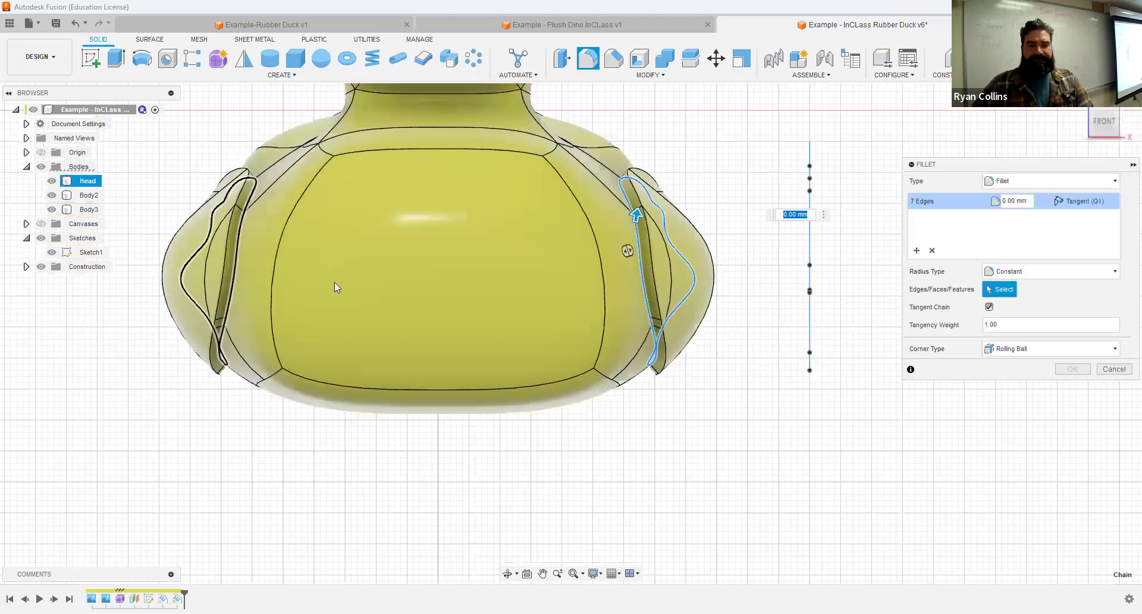
left_click(654, 316)
middle_click_drag(654, 315, 599, 300, "shift")
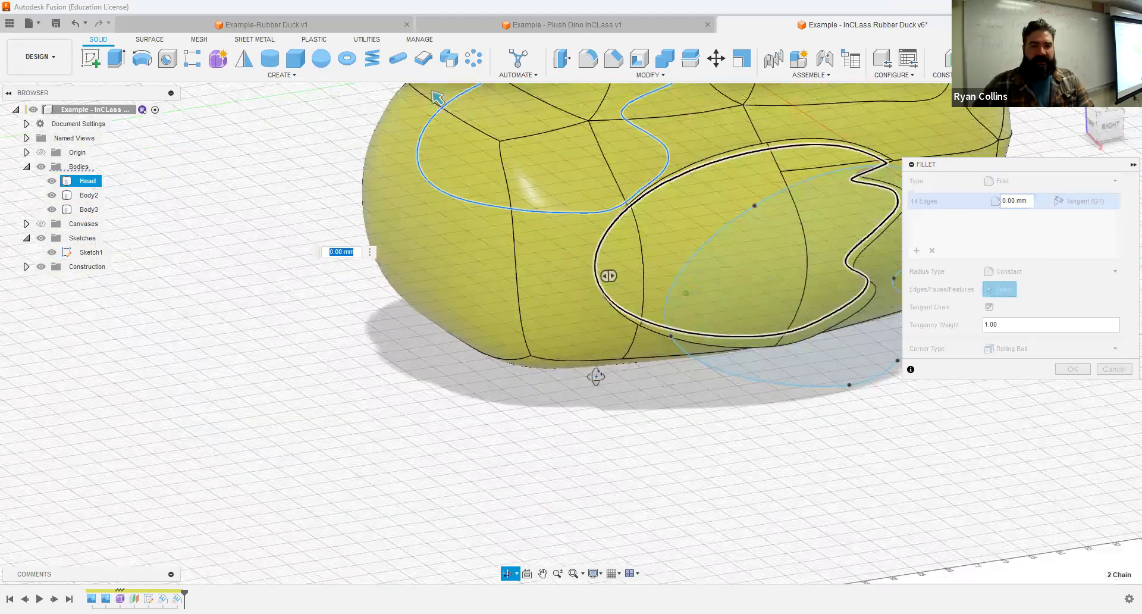
middle_click_drag(596, 377, 574, 383, "shift")
scroll(512, 149, "up", 5)
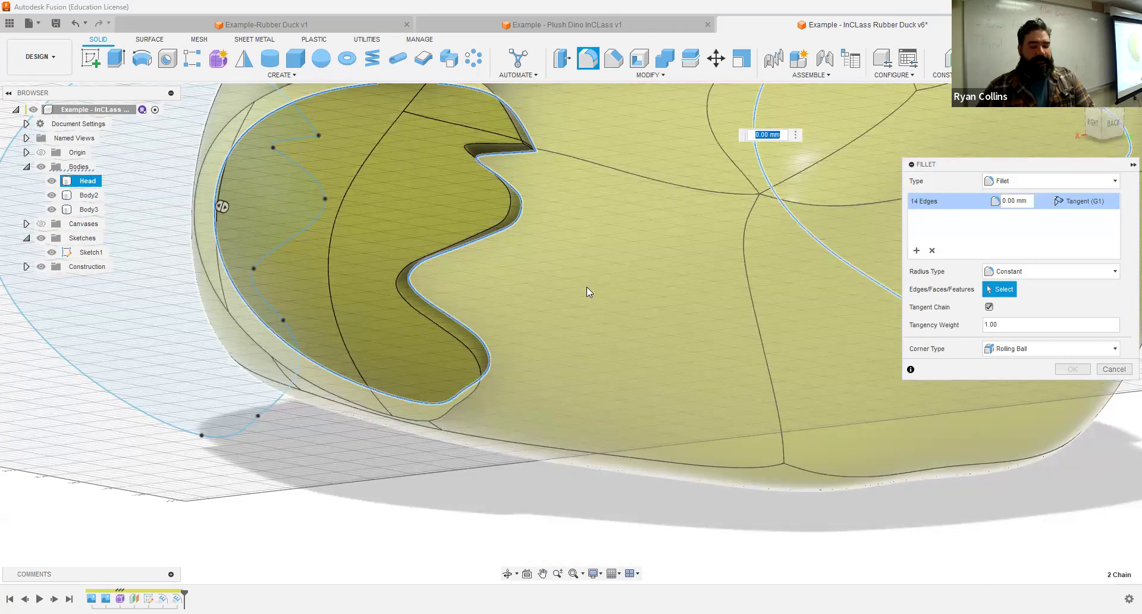
type("1")
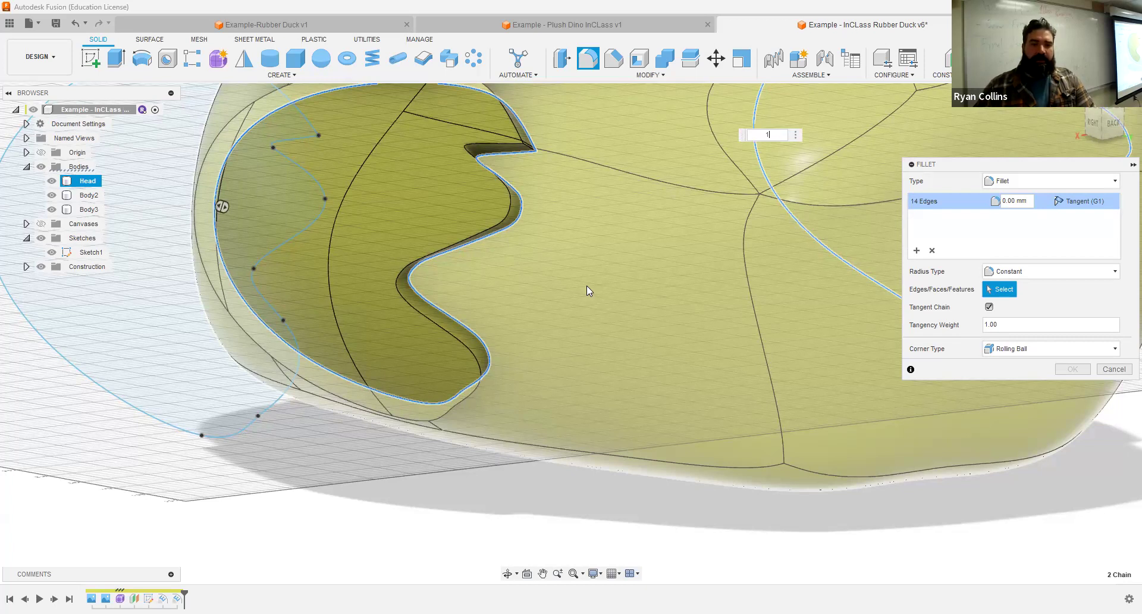
middle_click_drag(512, 320, 519, 323, "shift")
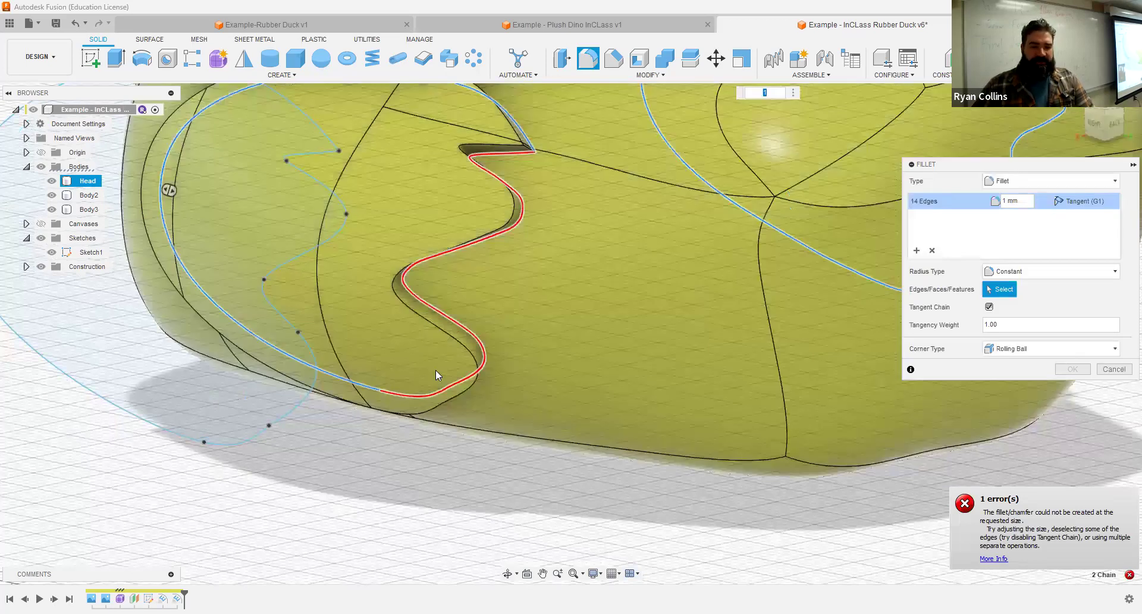
scroll(533, 151, "up", 5)
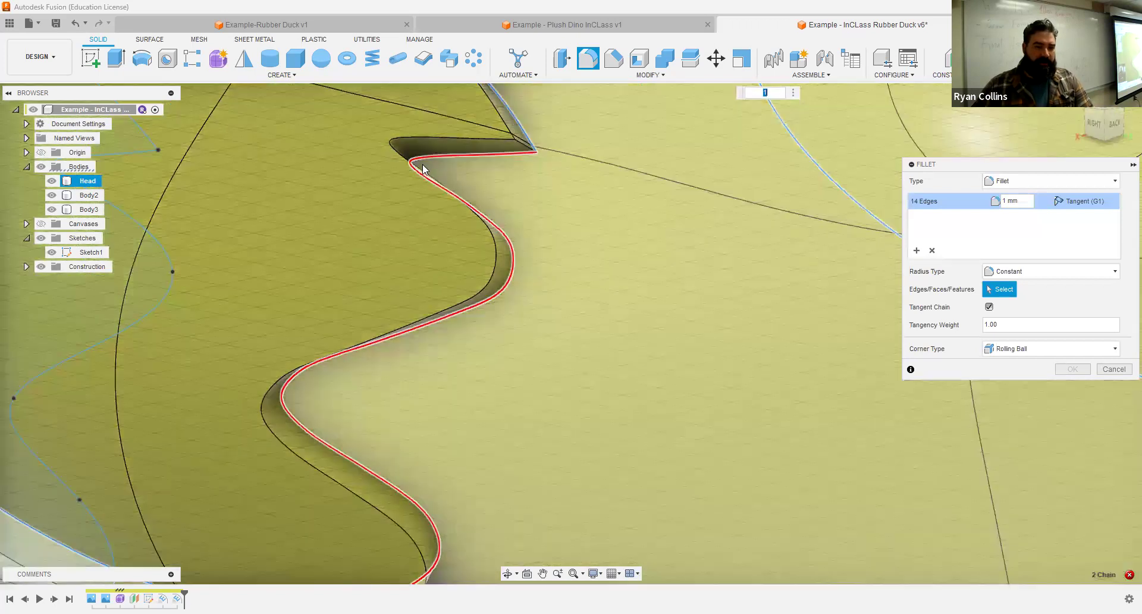
scroll(715, 363, "down", 5)
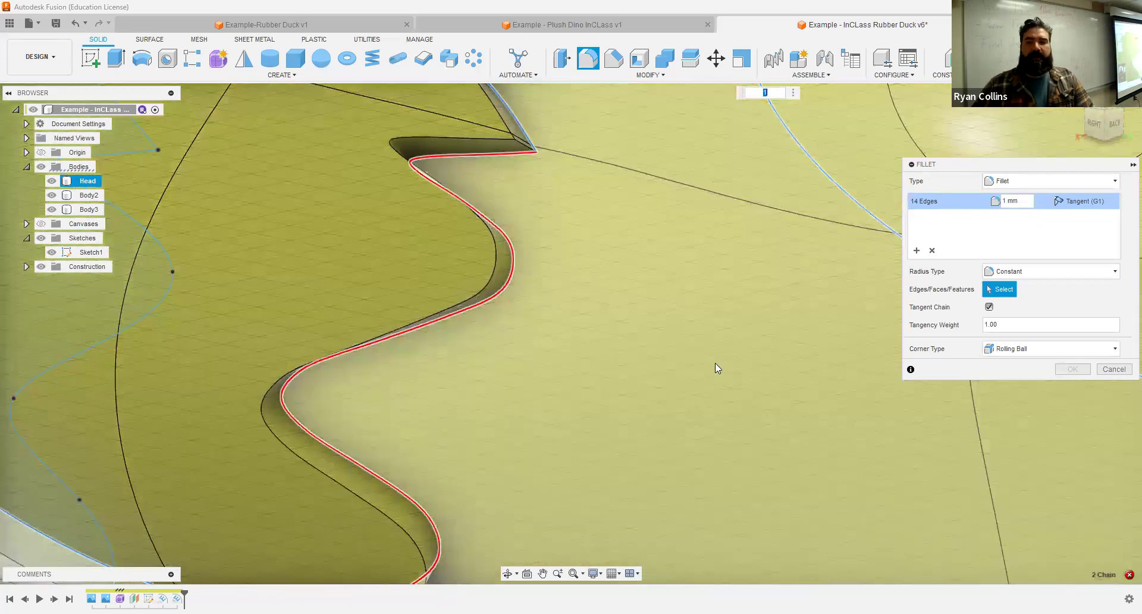
scroll(611, 381, "up", 3)
scroll(610, 386, "down", 3)
scroll(516, 335, "up", 3)
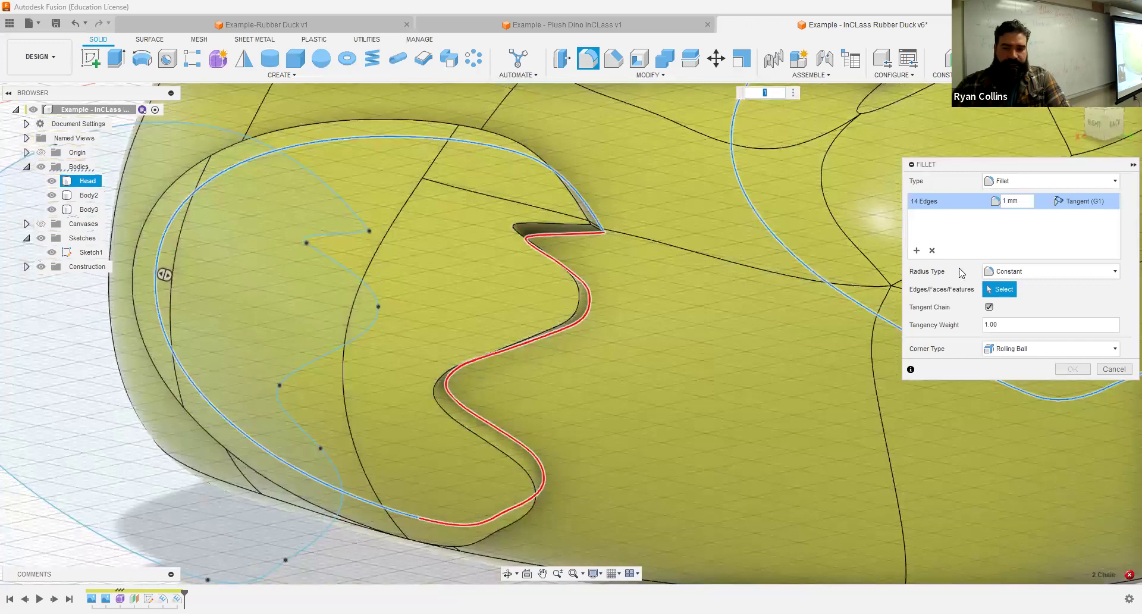
- Clear the fillet selection, try a 1 mm fillet on one wing's outer edge chain, and leave the command
left_click(932, 250)
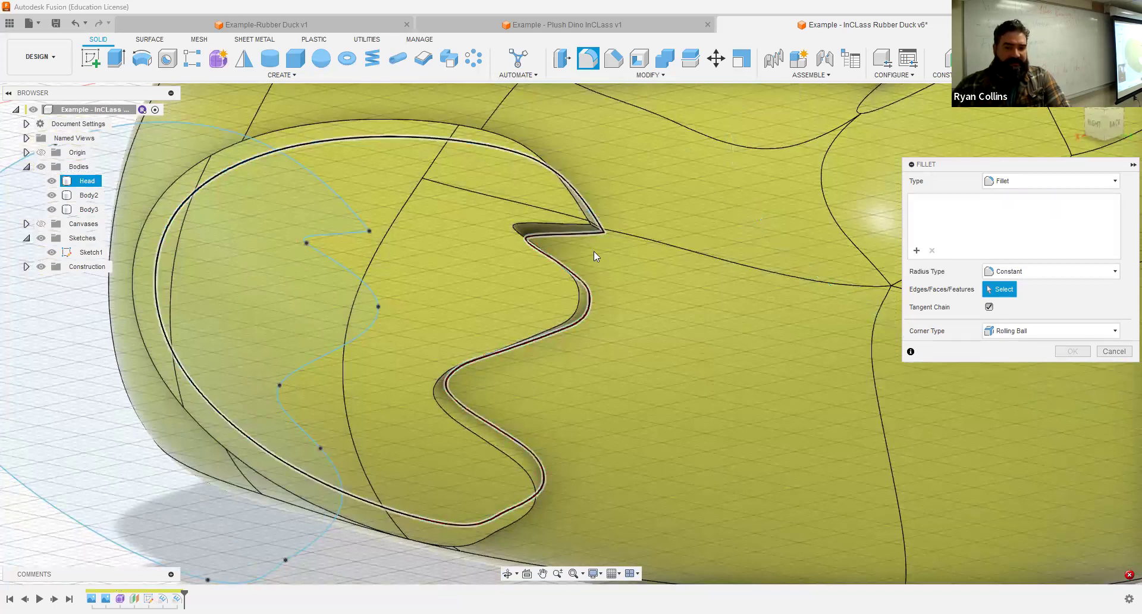
left_click(597, 230)
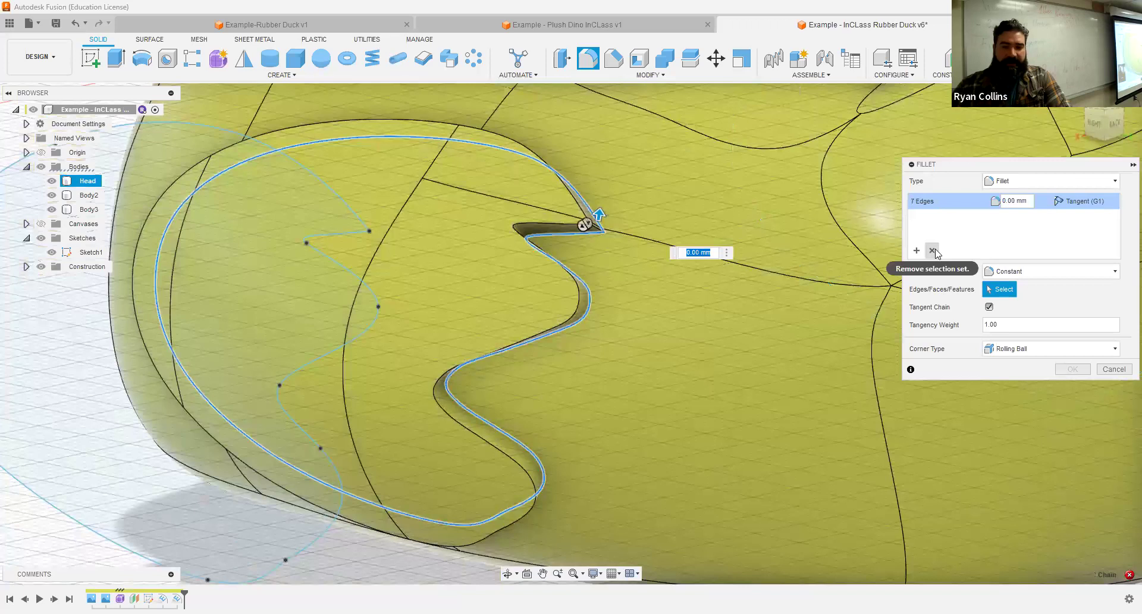
left_click(932, 250)
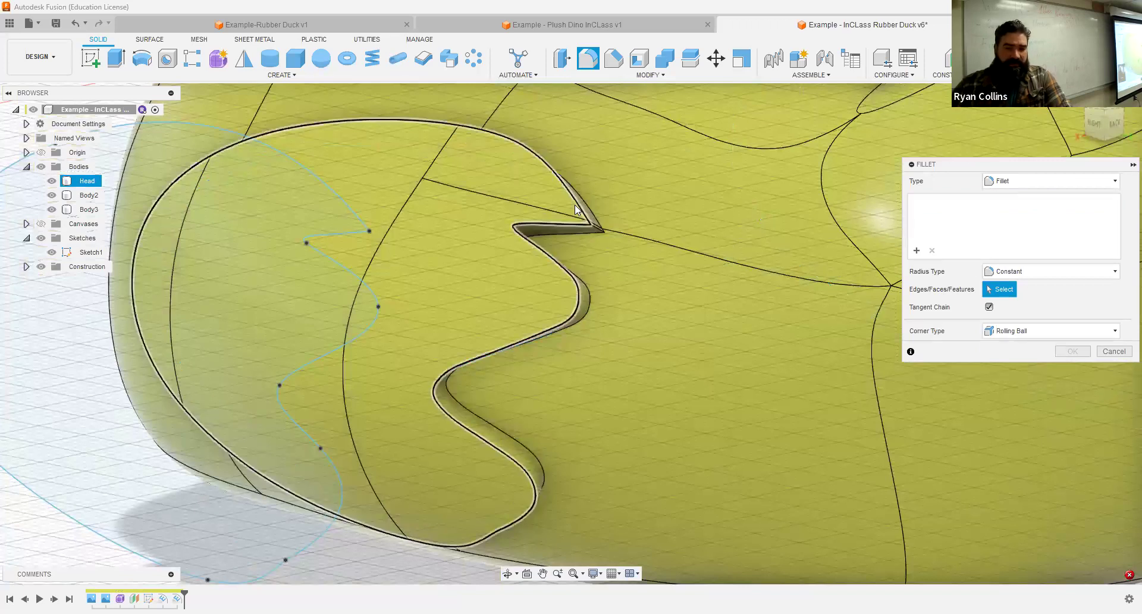
left_click(575, 205)
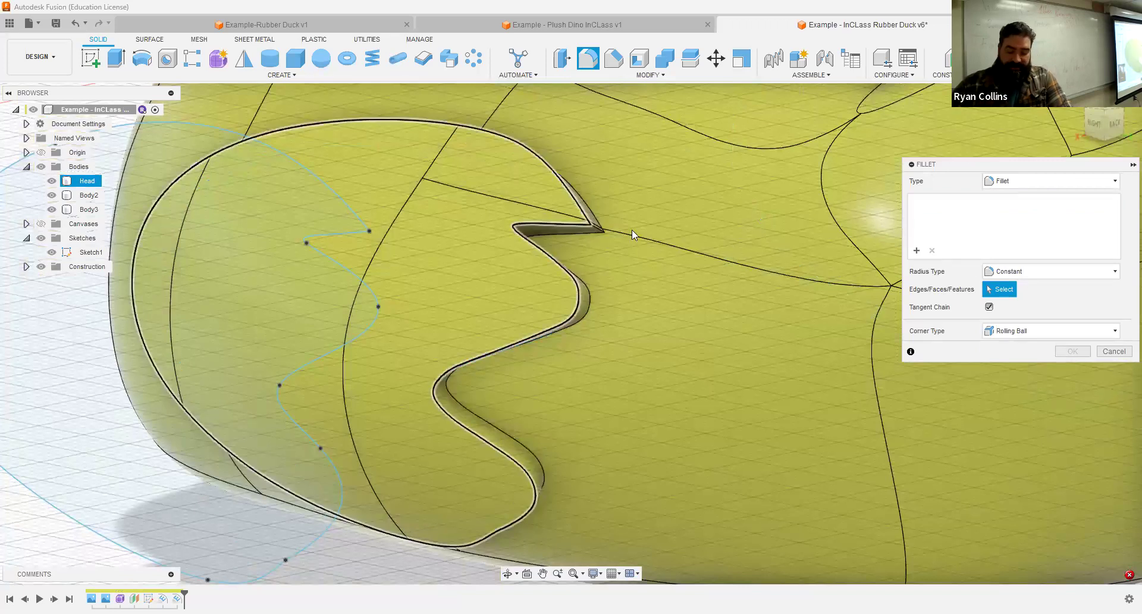
type("1")
scroll(583, 226, "up", 5)
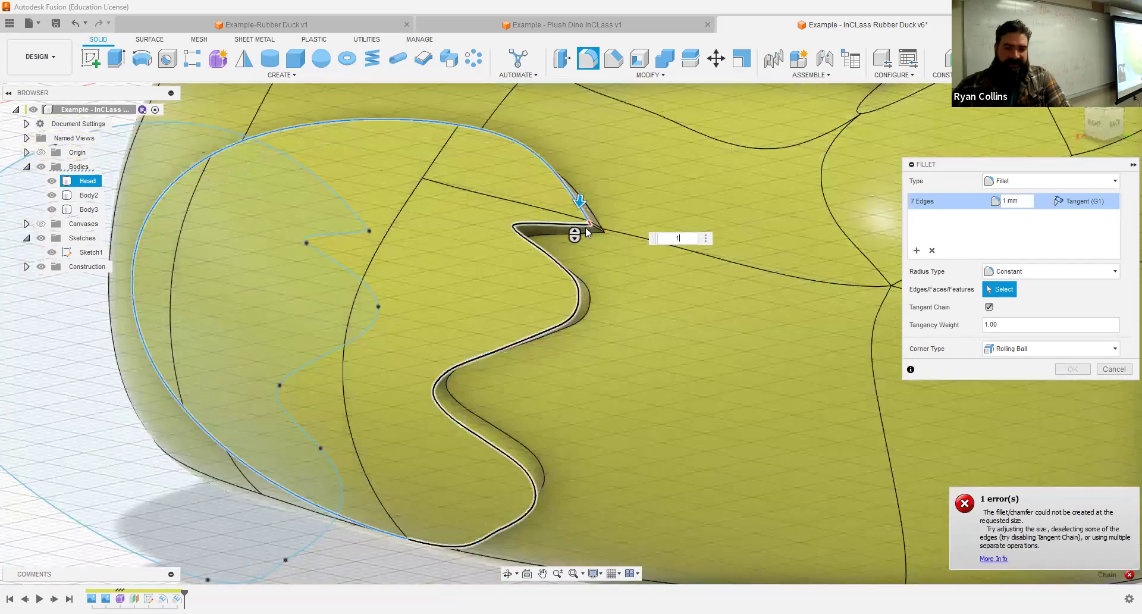
scroll(591, 274, "down", 3)
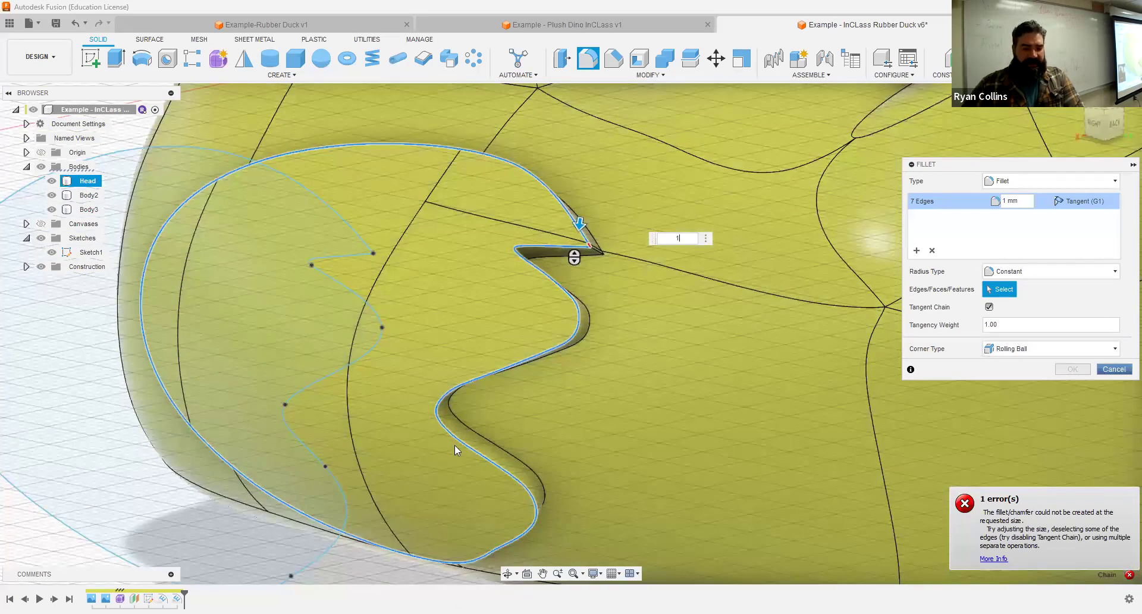
key("Escape")
- Reopen the wing sketch for editing and delete the jagged feather-side spline
right_click(149, 599)
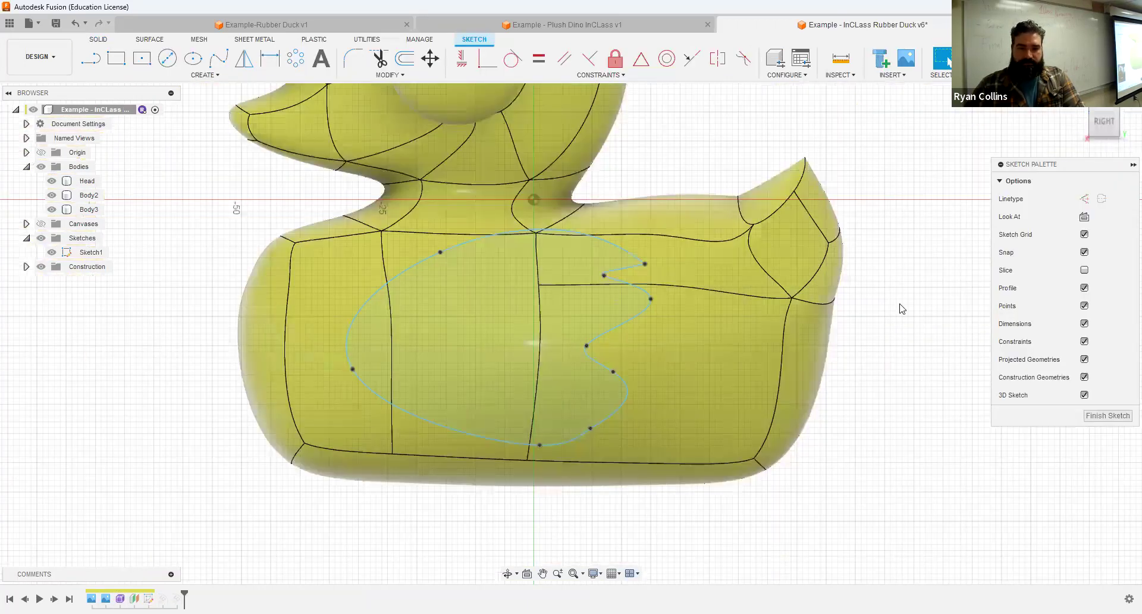
mouse_move(900, 308)
middle_mouse_down("shift")
mouse_move(743, 315)
mouse_move(754, 283)
mouse_move(1094, 128)
middle_mouse_up("shift")
middle_click_drag(829, 258, 319, 250)
middle_click_drag(384, 267, 702, 209, "shift")
left_click(1102, 123)
mouse_move(410, 253)
middle_mouse_down()
mouse_move(597, 205)
mouse_move(709, 208)
mouse_move(738, 250)
middle_mouse_up()
scroll(747, 267, "up", 6)
scroll(746, 254, "up", 3)
scroll(634, 308, "down", 2)
scroll(657, 319, "down", 4)
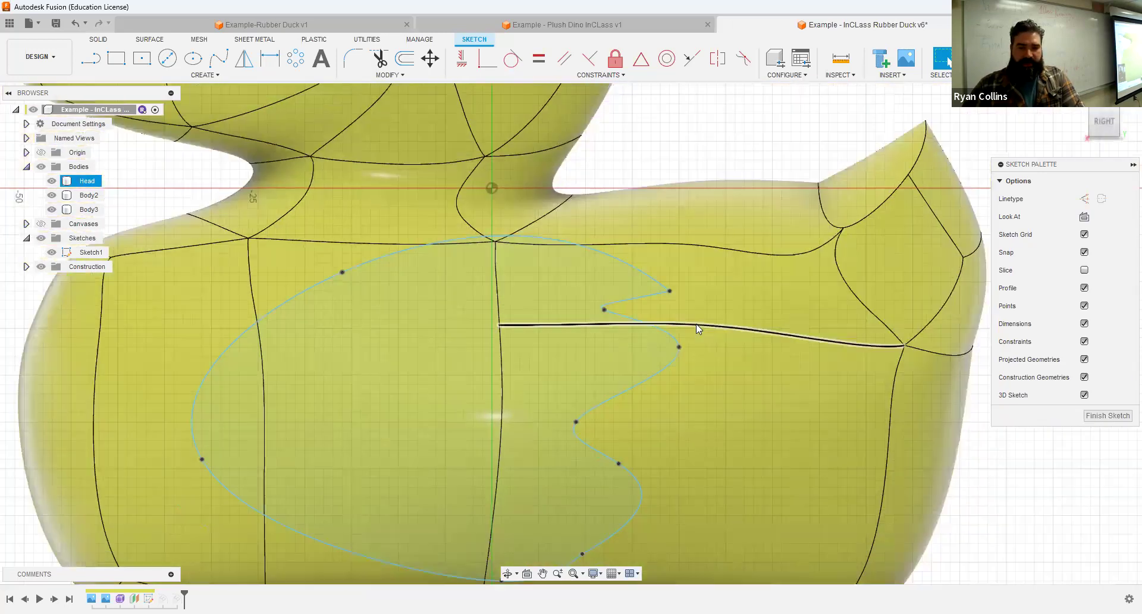
scroll(696, 323, "down", 2)
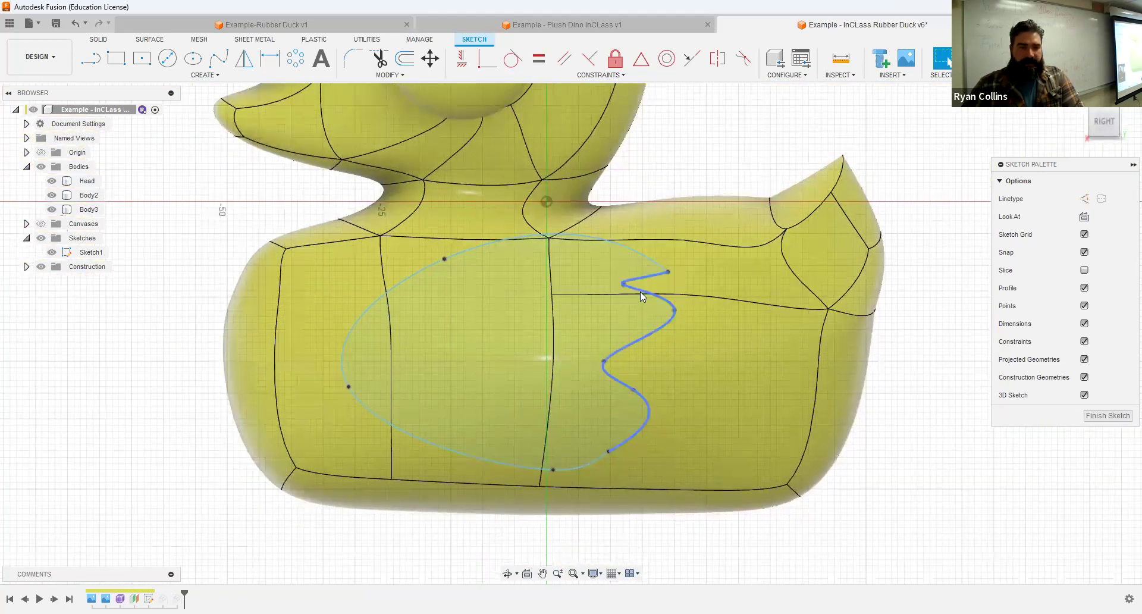
left_click(641, 292)
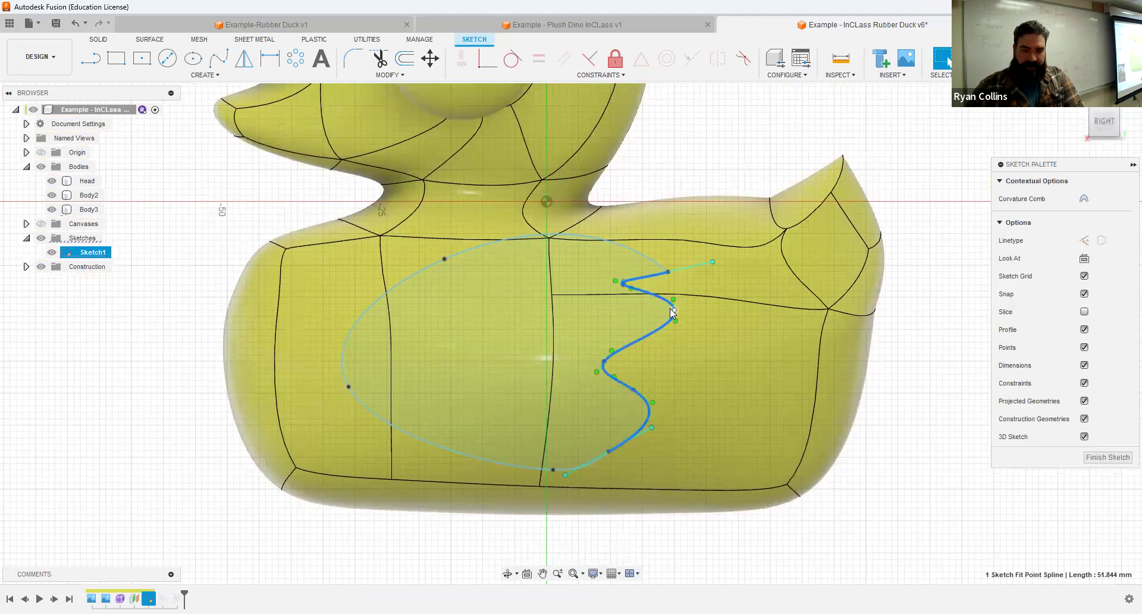
key("Delete")
- Draw a smoother fit point spline between the wing outline's two open ends, passing through three intermediate points to form rounded feather tips
left_click(218, 58)
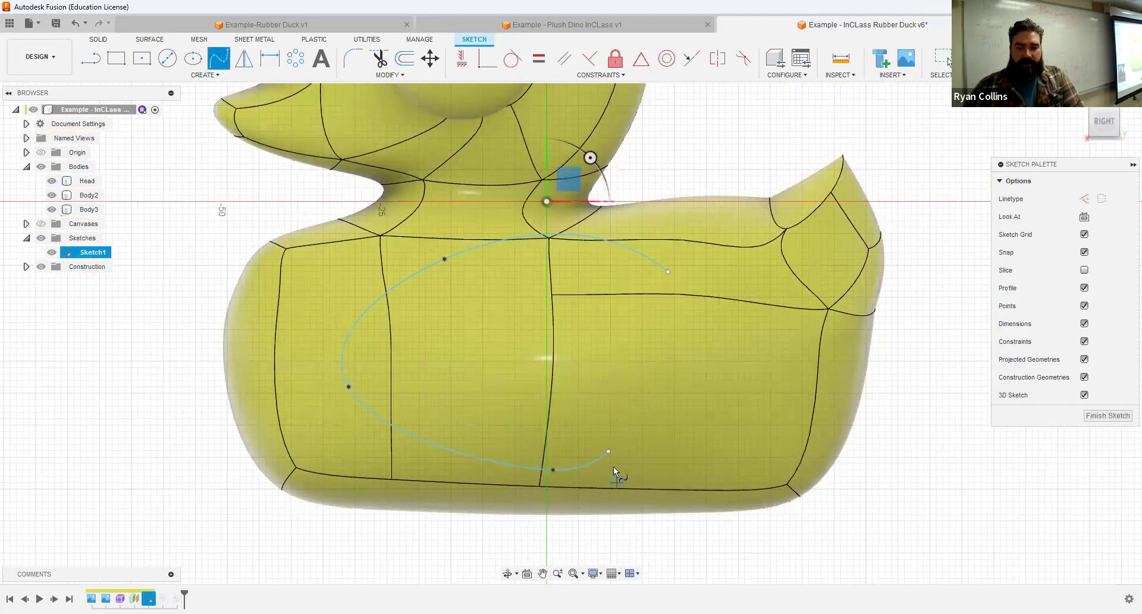
left_click(609, 451)
left_click(682, 398)
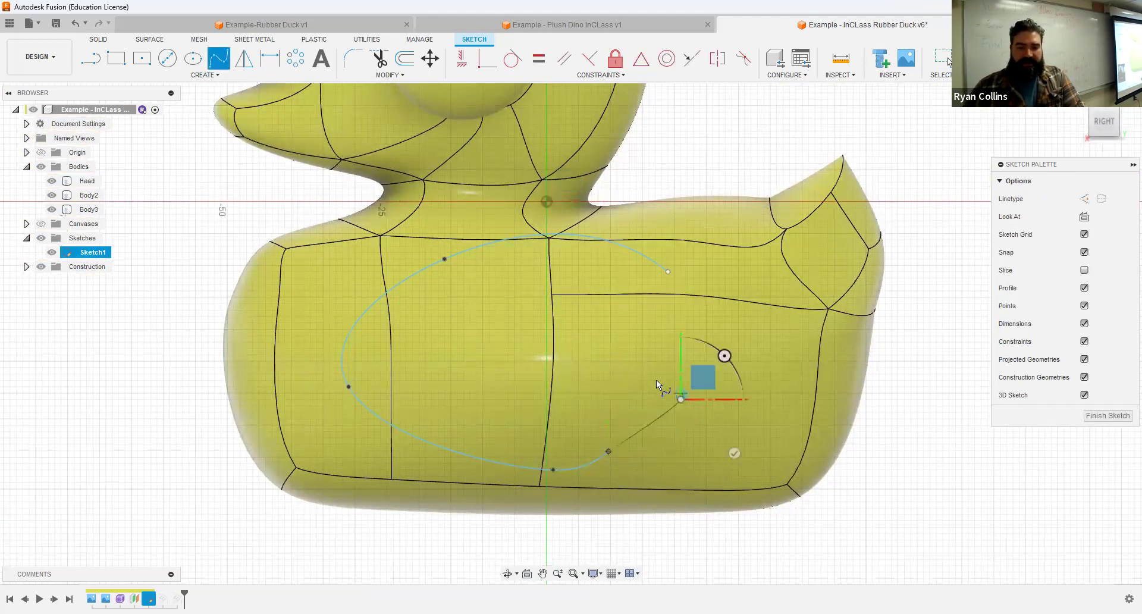
left_click(642, 374)
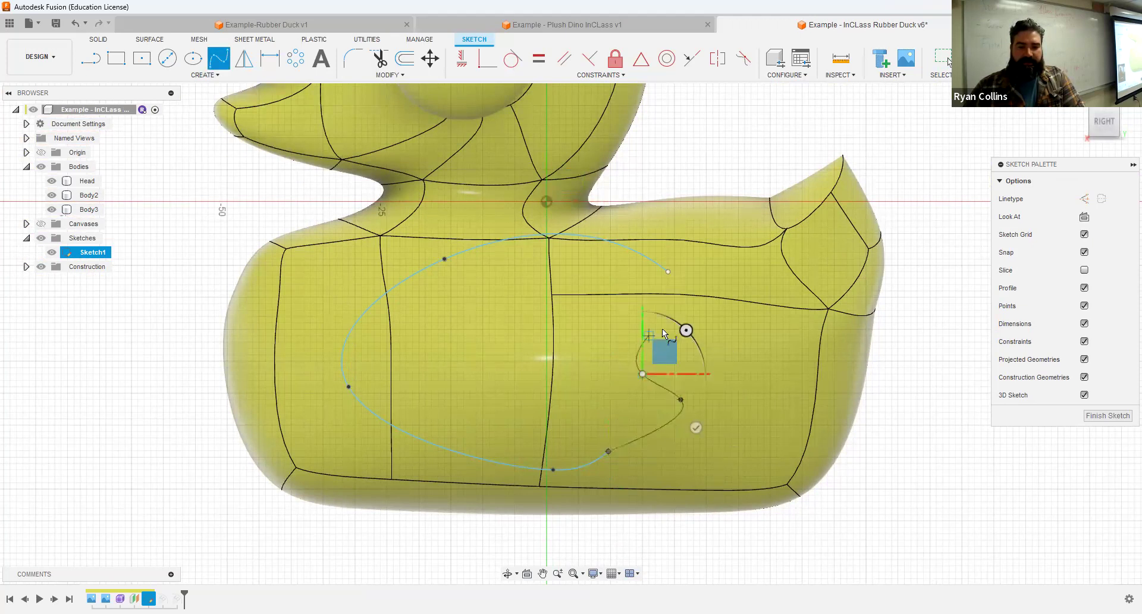
left_click(700, 316)
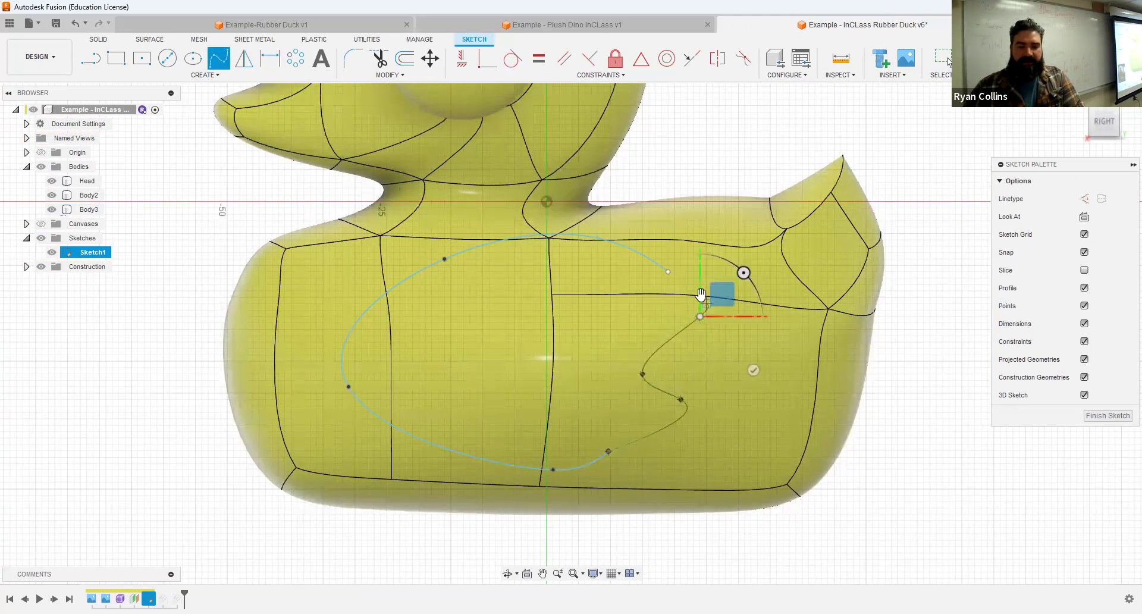
left_click(670, 273)
key("Escape")
- Move the upper junction point of the two wing splines slightly outward and align its tangent handle to smooth the transition
scroll(670, 273, "up", 4)
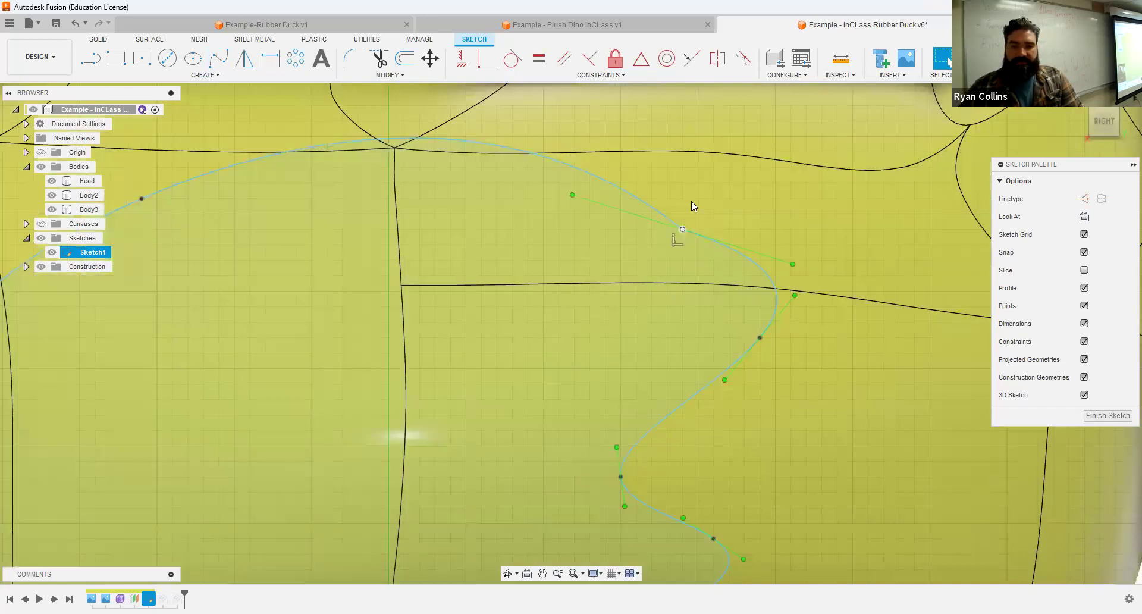
left_click_drag(695, 222, 692, 221)
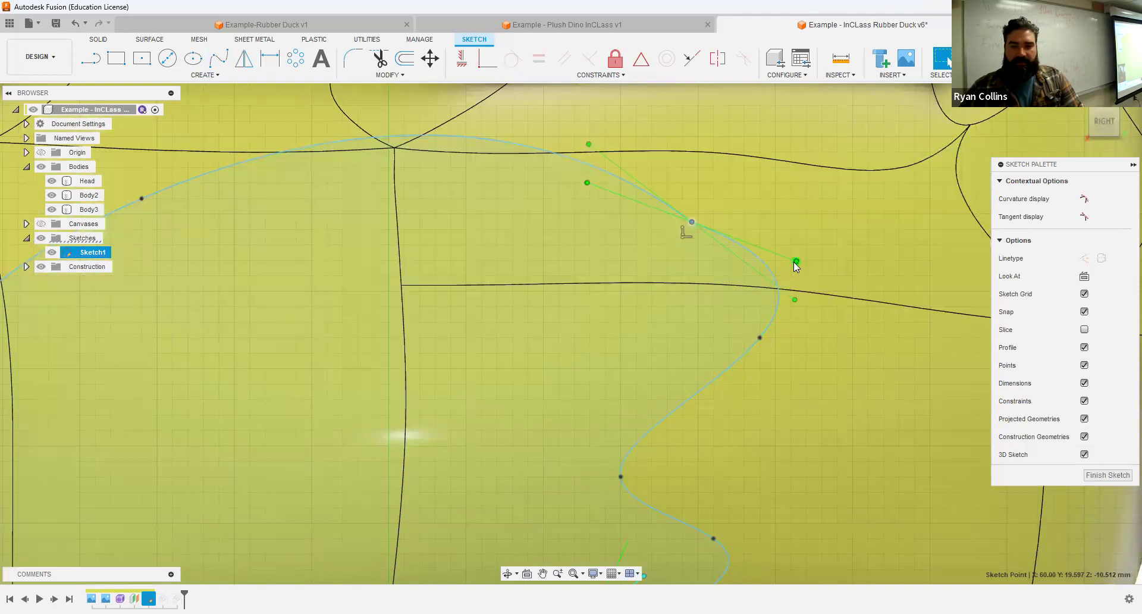
left_click_drag(778, 288, 778, 288)
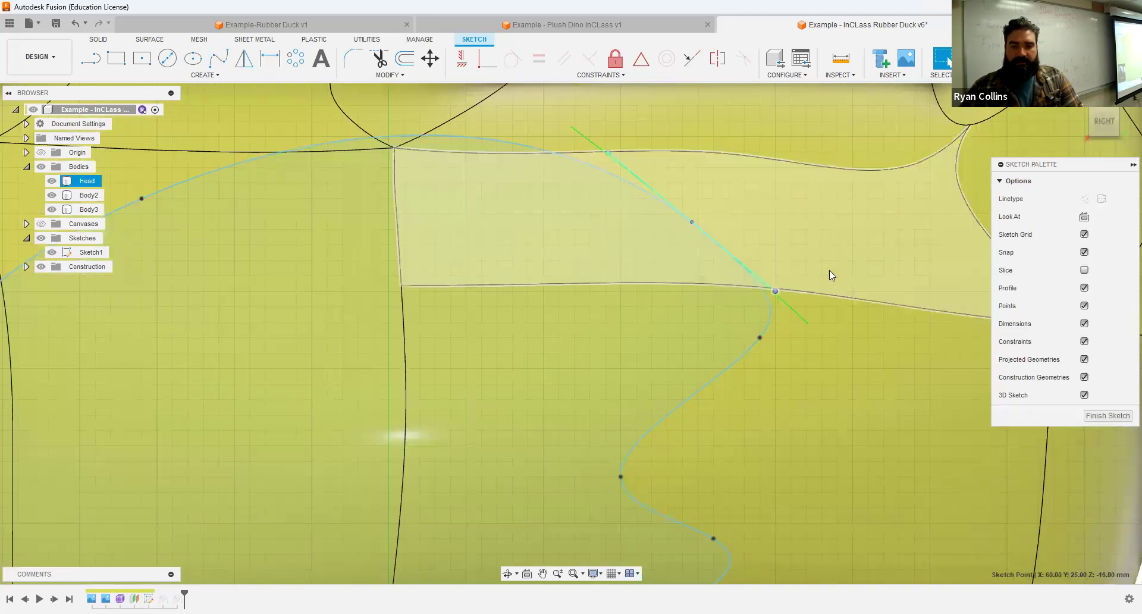
scroll(764, 415, "down", 3)
- Shift the lower junction point of the wing splines outward, flatten its tangent handle into a smooth curve, and finish the sketch
mouse_move(675, 305)
middle_mouse_down()
mouse_move(695, 273)
mouse_move(637, 91)
middle_mouse_up()
left_click(599, 342)
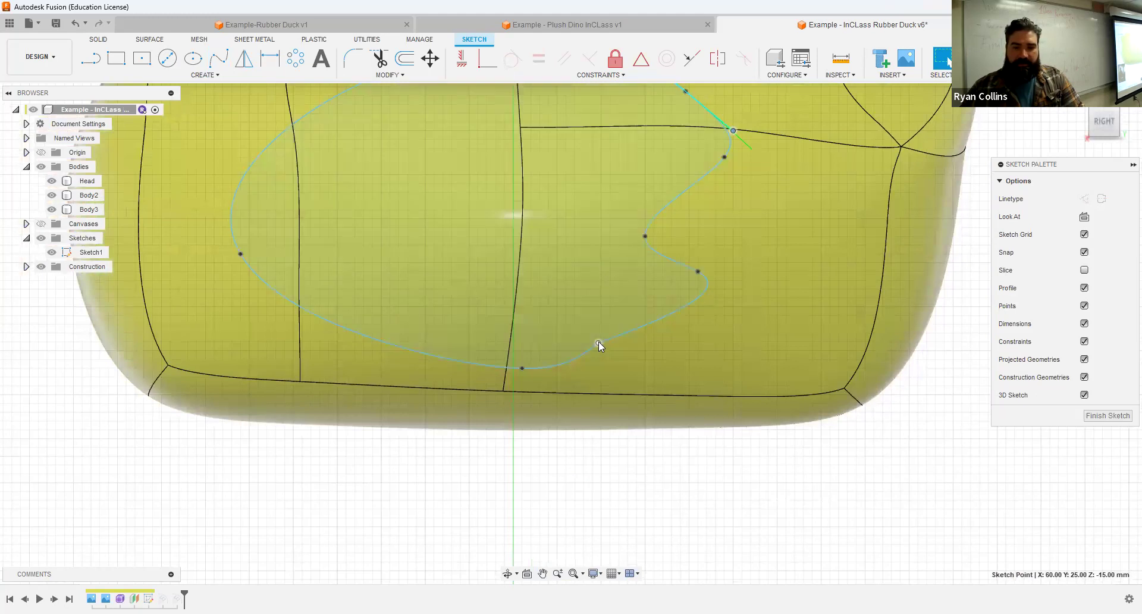
scroll(599, 342, "down", 3)
scroll(585, 377, "up", 5)
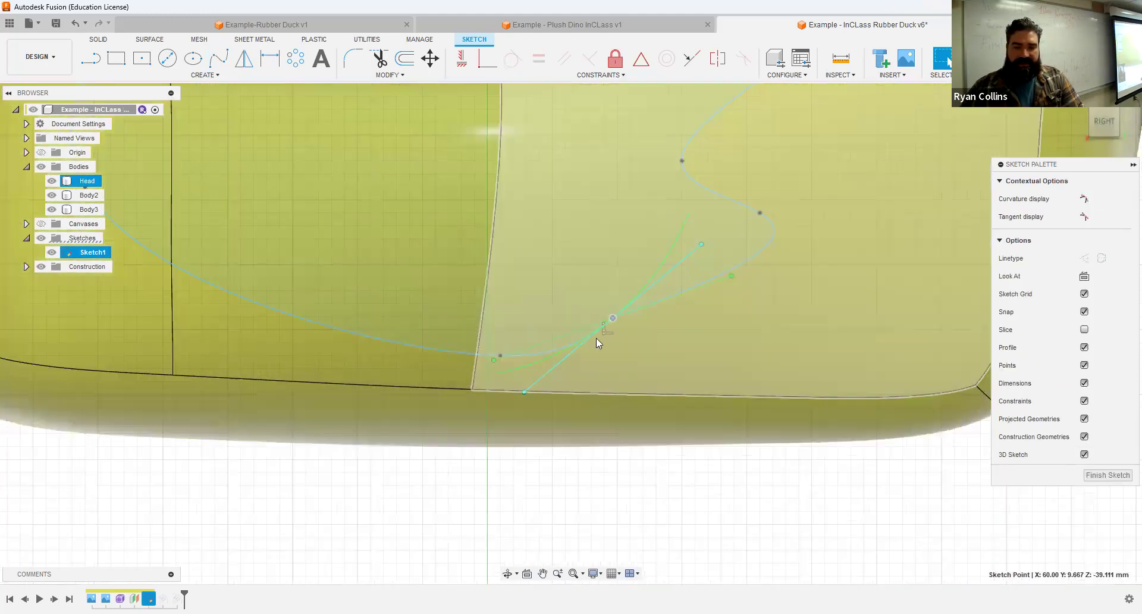
left_click_drag(616, 323, 627, 334)
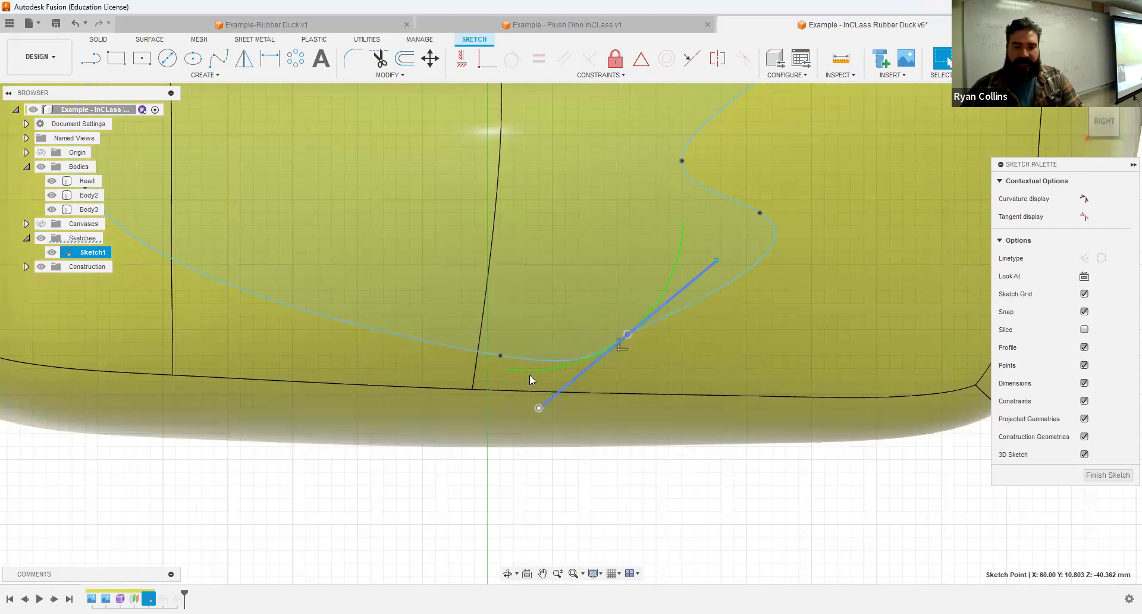
left_click_drag(529, 376, 529, 373)
left_click(995, 58)
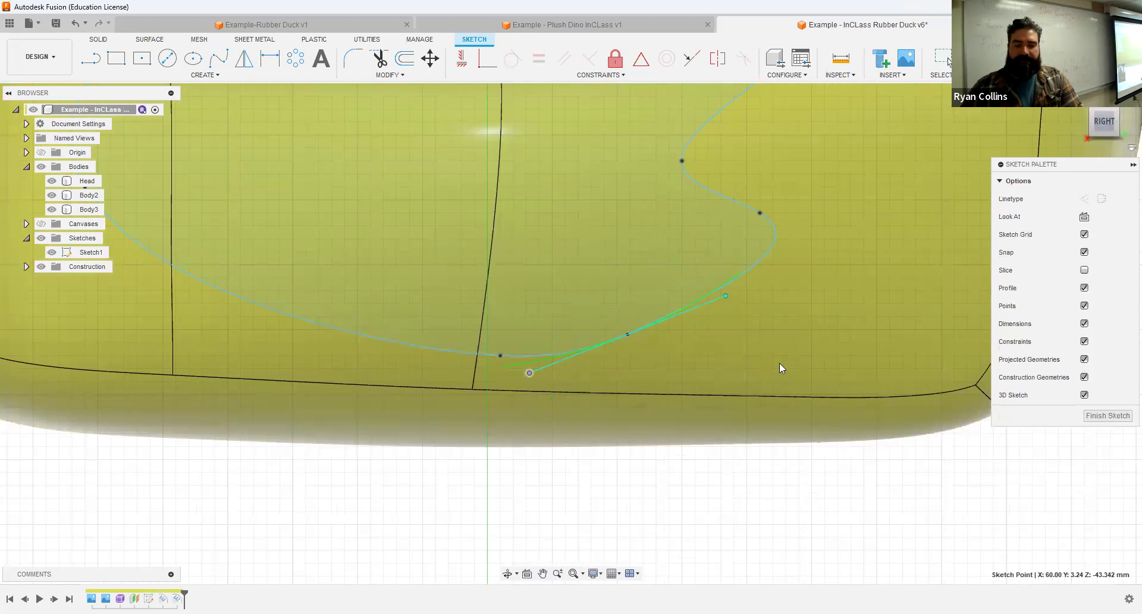
- Set up a 1 mm fillet on the base edges of both embossed wings, where they meet the duck's body
scroll(685, 405, "down", 5)
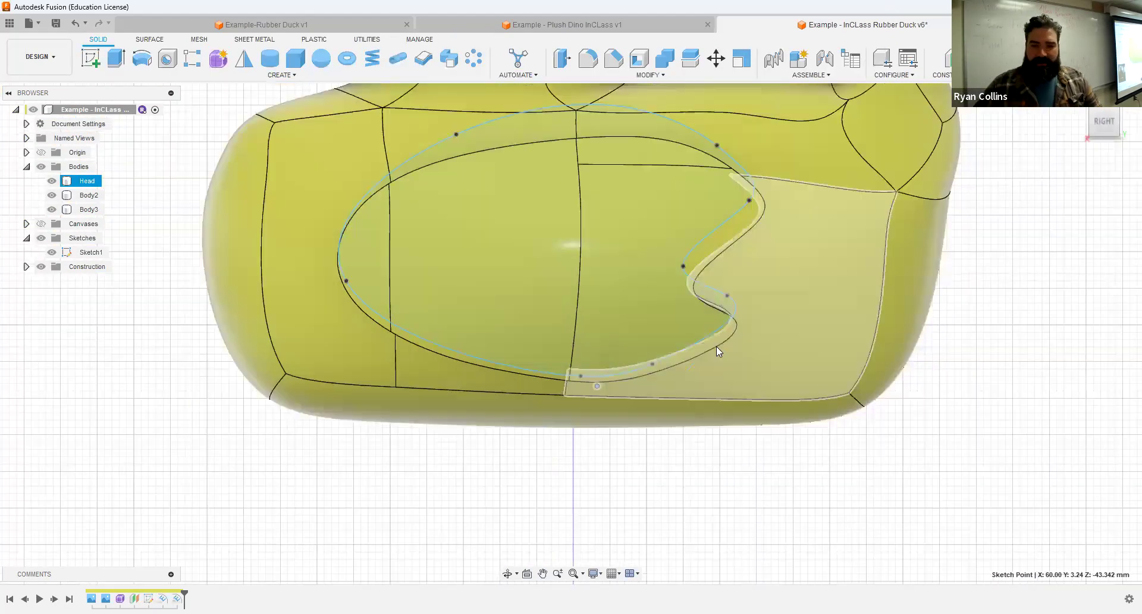
scroll(789, 311, "down", 1)
middle_click_drag(626, 489, 563, 487, "shift")
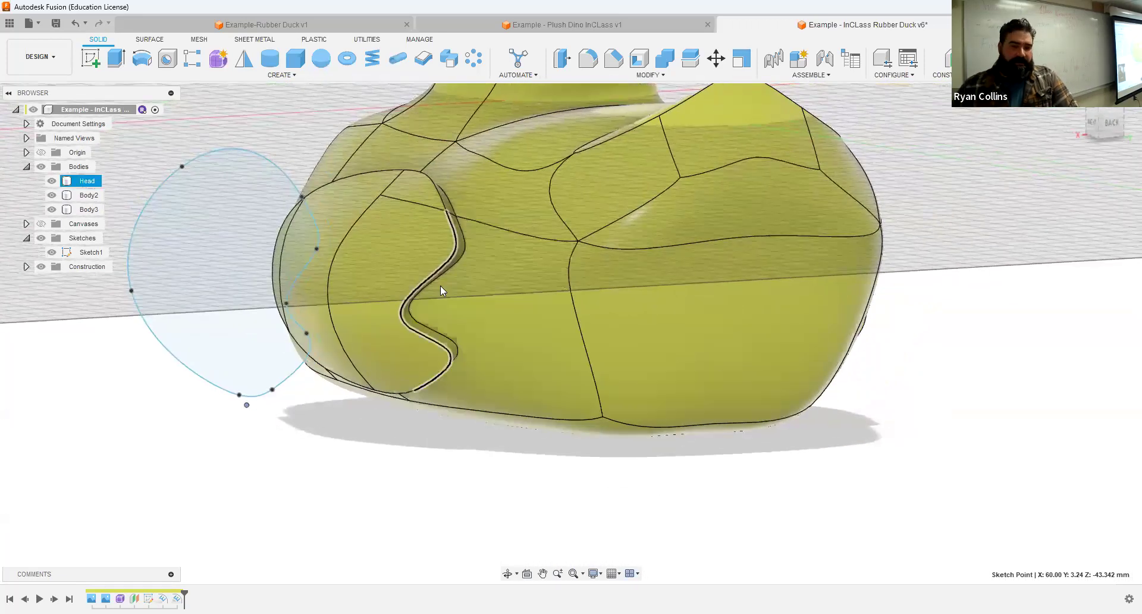
middle_click_drag(484, 474, 519, 469, "shift")
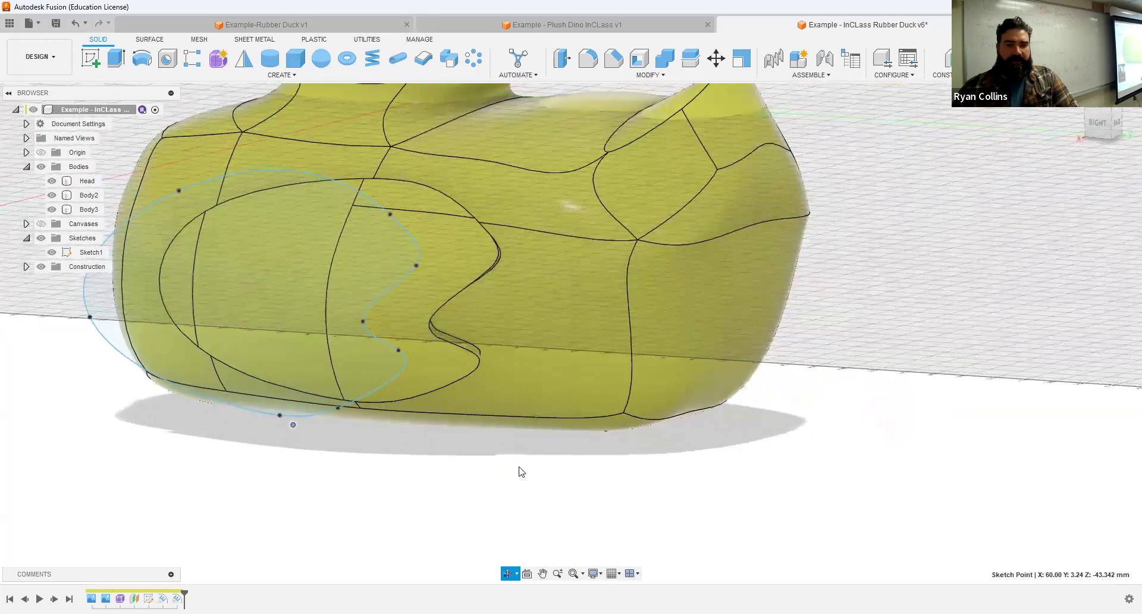
left_click(587, 59)
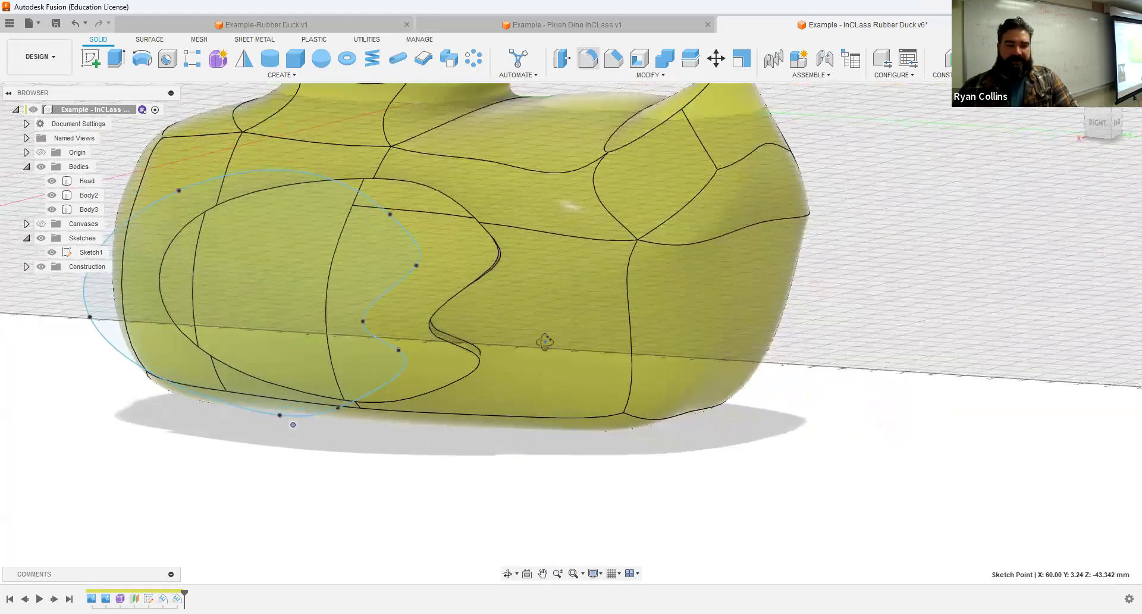
middle_click_drag(544, 342, 499, 258, "shift")
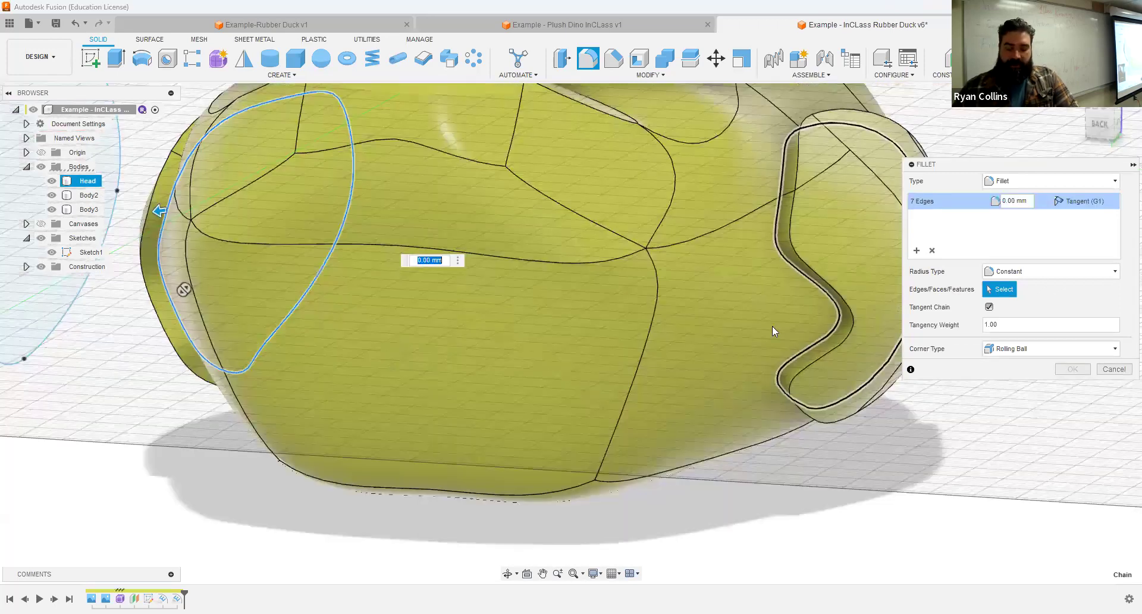
type("1")
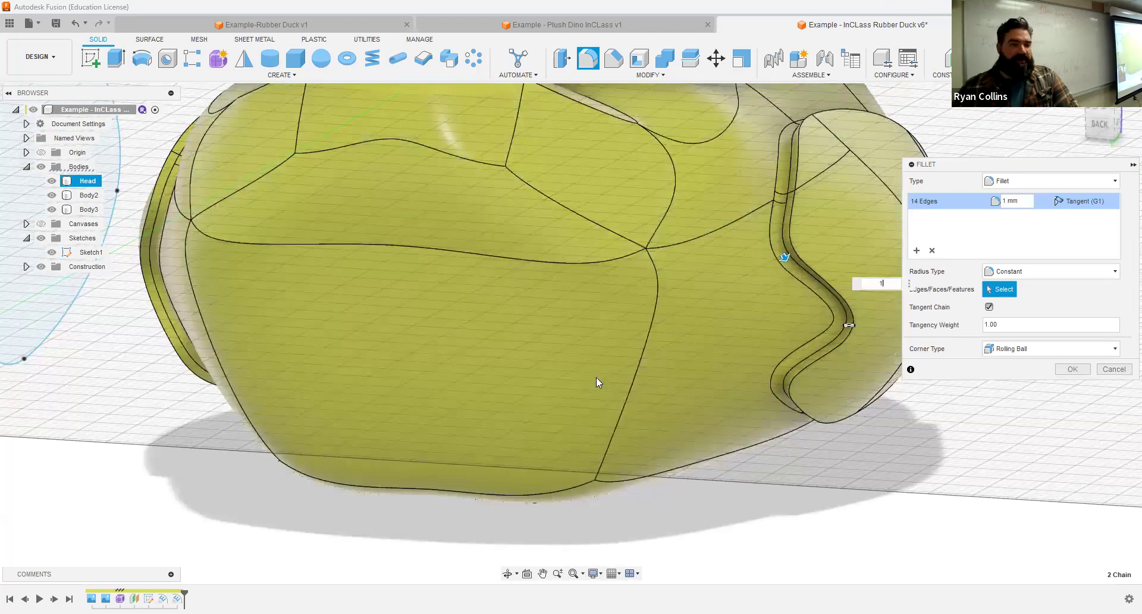
middle_click_drag(861, 336, 873, 351, "shift")
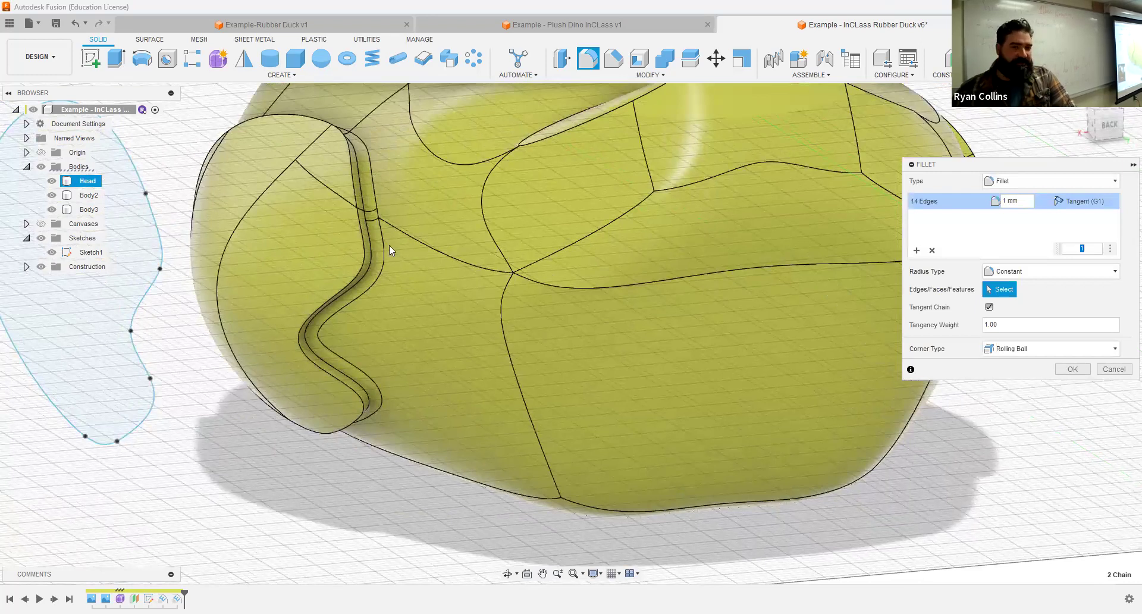
- Add a second fillet selection set with both wings' outer faces and try radii of 1, 0.9, 0.7 and 0.5 mm
left_click(916, 252)
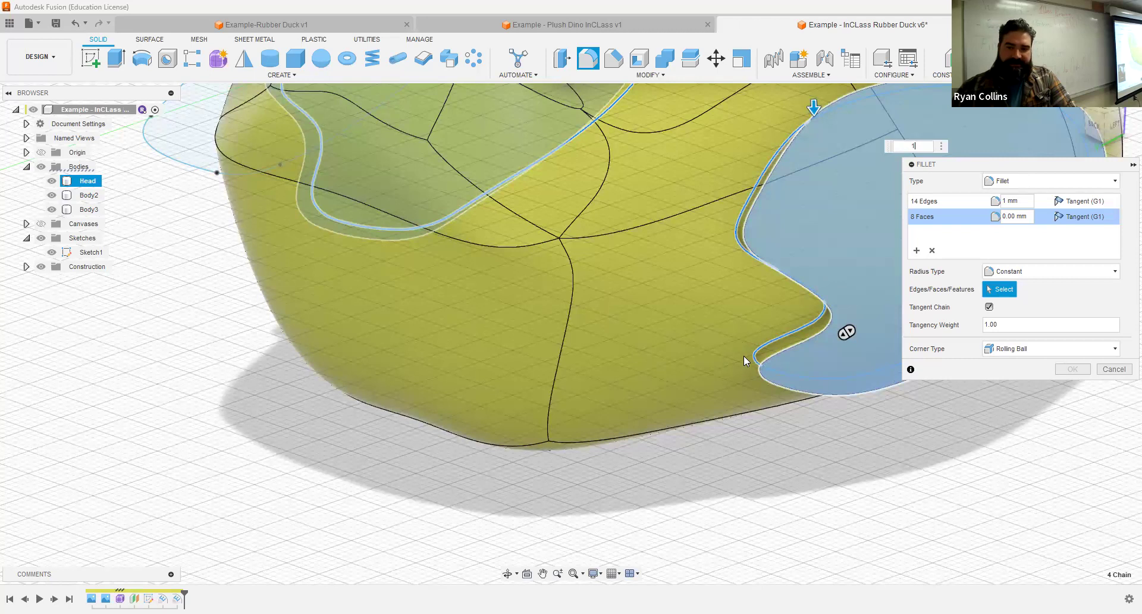
key("Return")
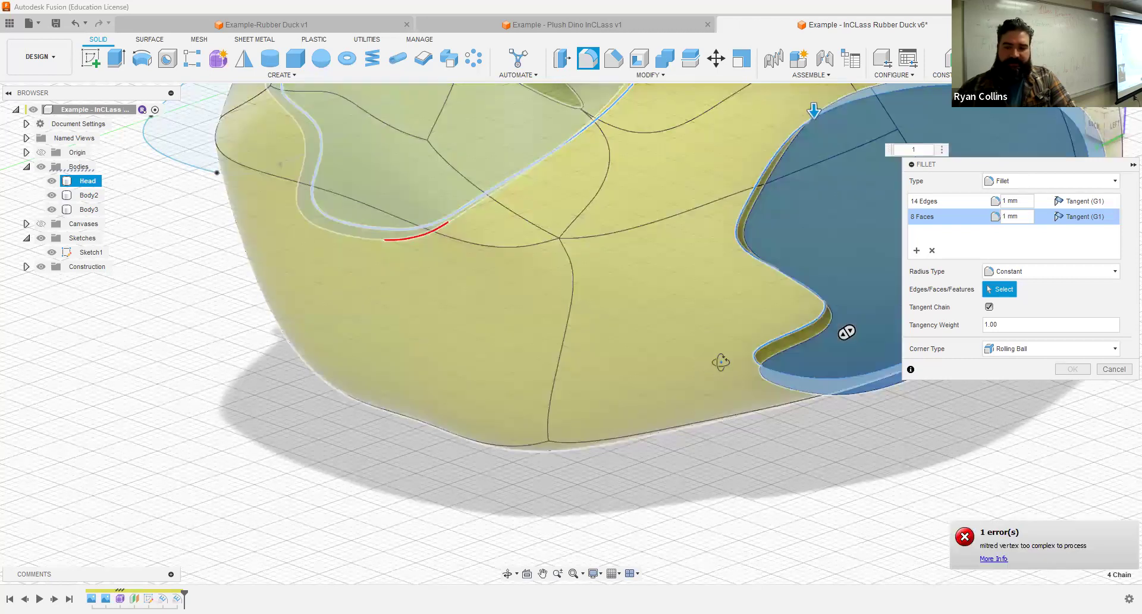
key("BackSpace")
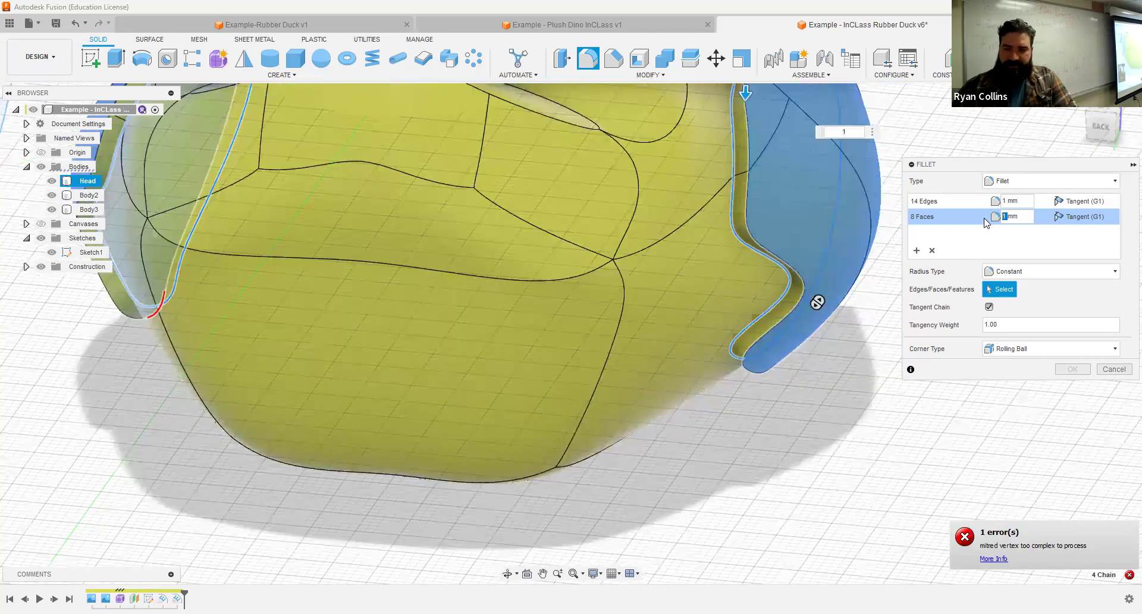
type(".9")
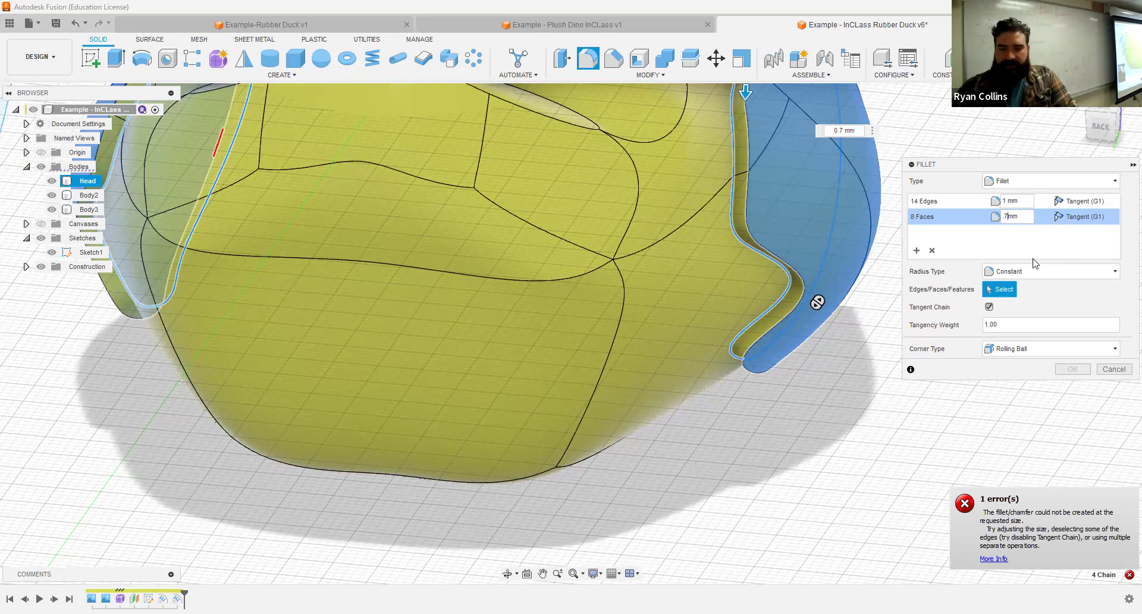
type(".5")
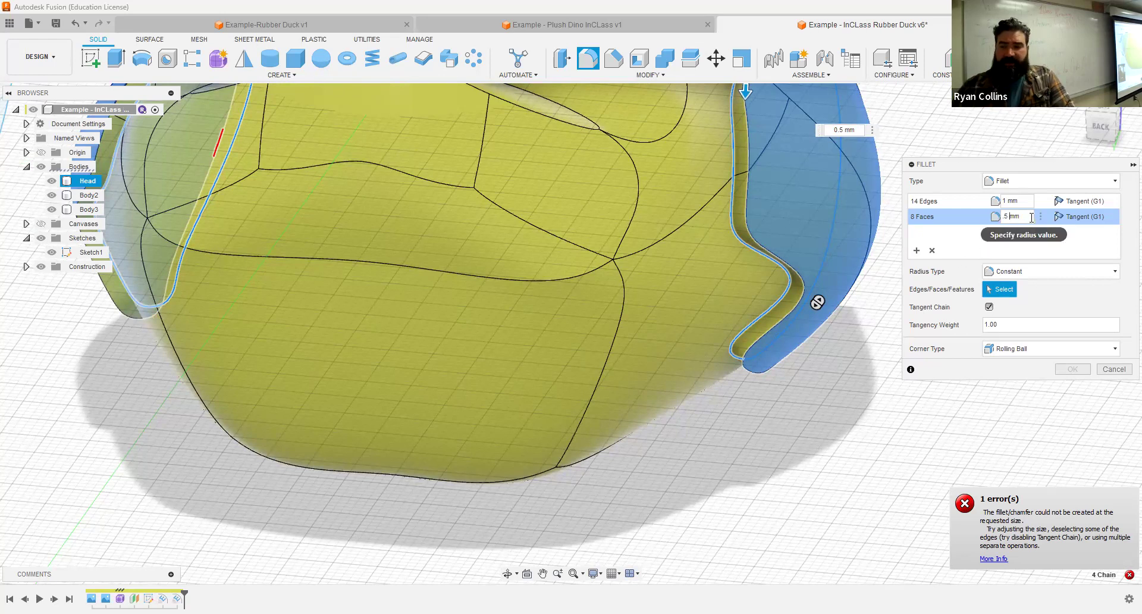
- Set the outer-face fillet radius to 0.2 mm and complete the fillet on both wings
double_click(1005, 217)
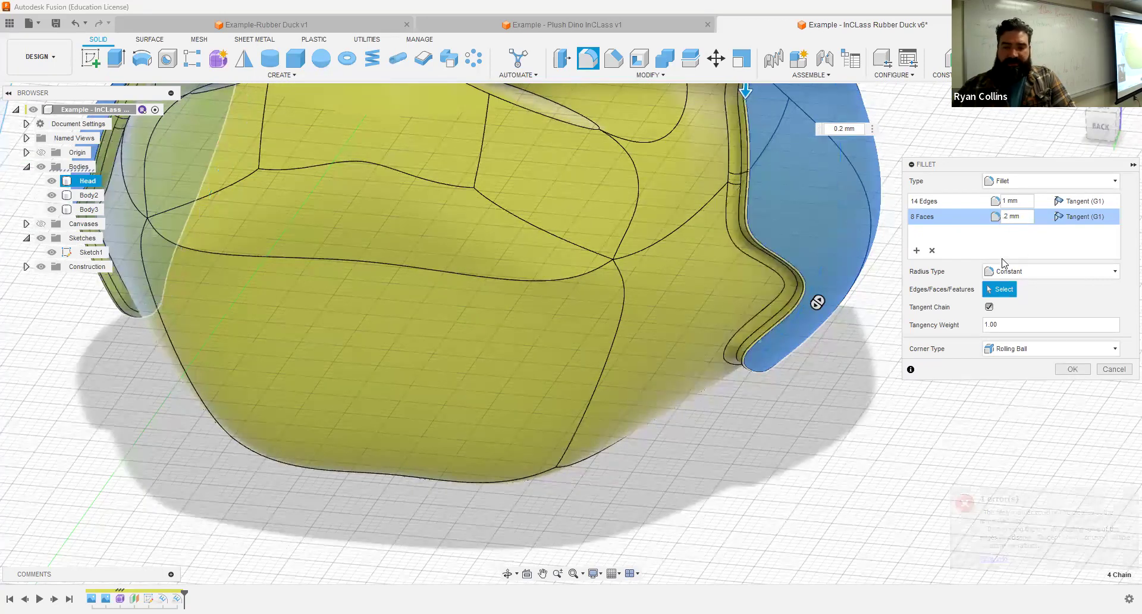
middle_click_drag(770, 362, 807, 323, "shift")
scroll(808, 323, "up", 3)
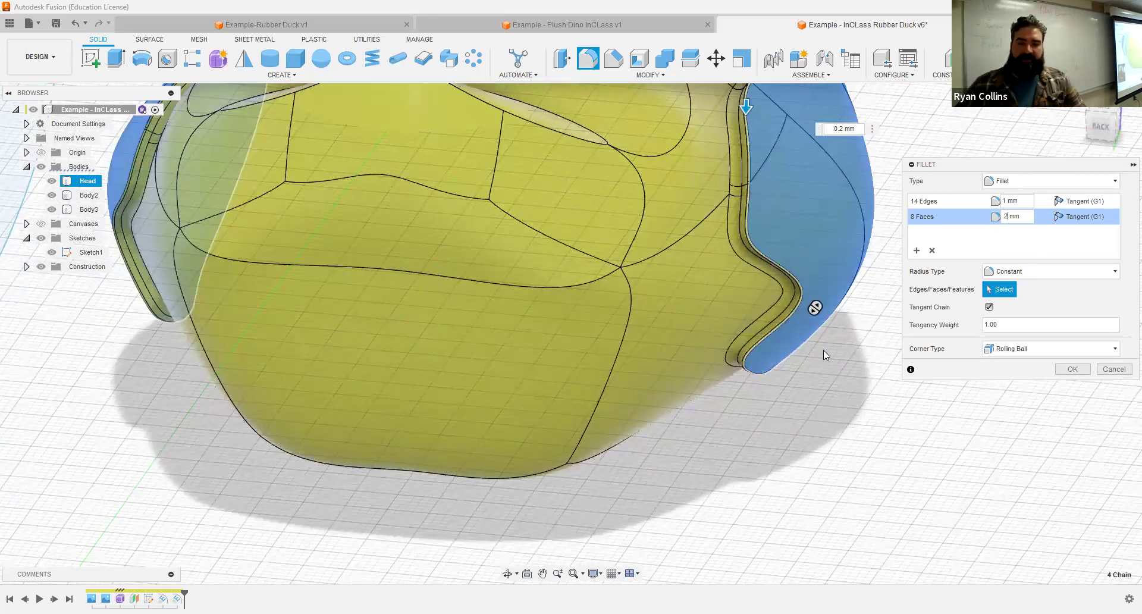
scroll(707, 396, "down", 3)
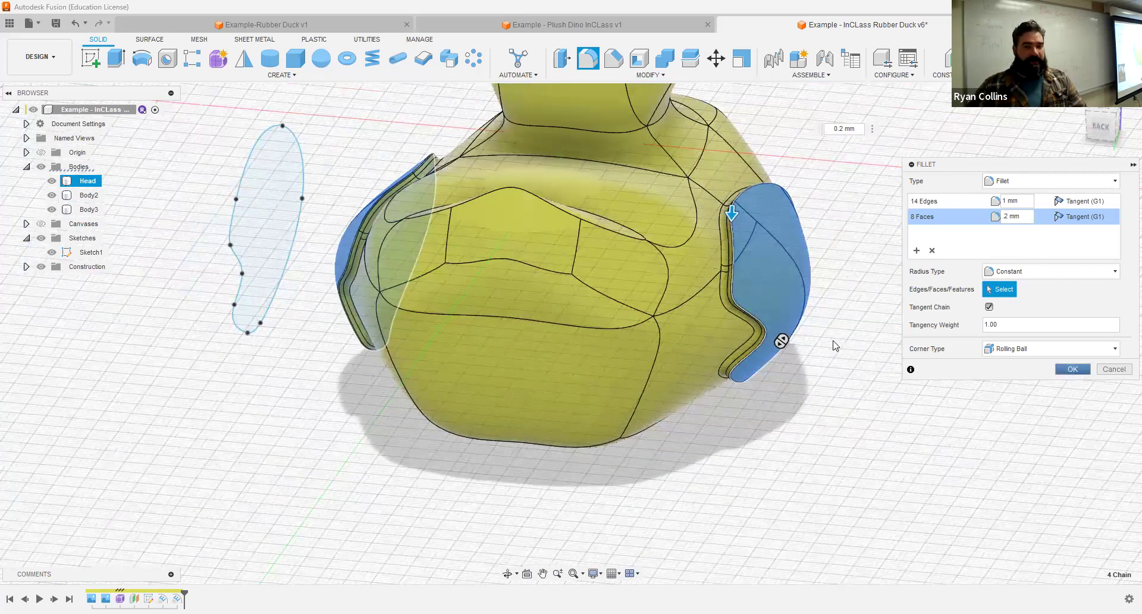
key("Return")
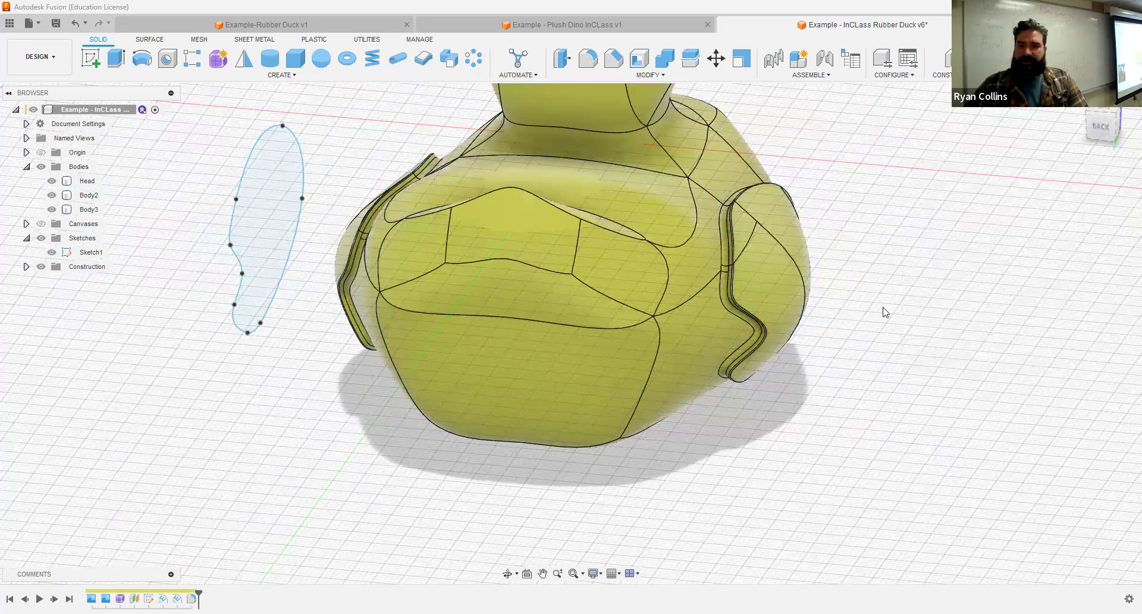
- Hide the Body2 eye sphere, turn Body3 back on, and check the duck from both sides
mouse_move(885, 311)
middle_mouse_down()
mouse_move(936, 362)
mouse_move(887, 273)
mouse_move(859, 321)
mouse_move(857, 295)
mouse_move(878, 299)
mouse_move(786, 314)
mouse_move(875, 323)
middle_mouse_up()
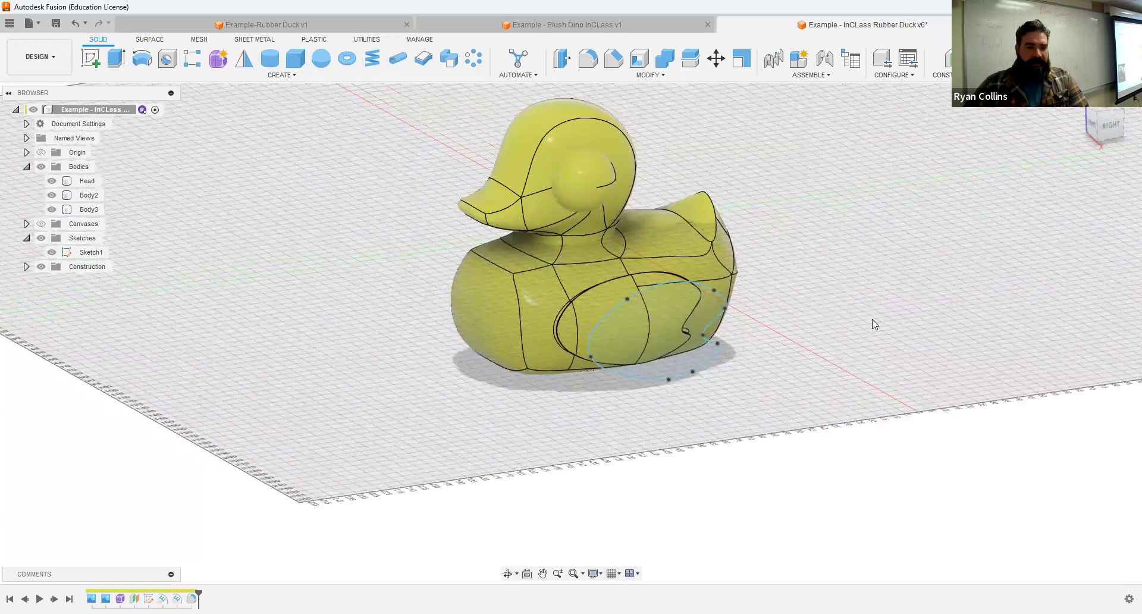
left_click(57, 194)
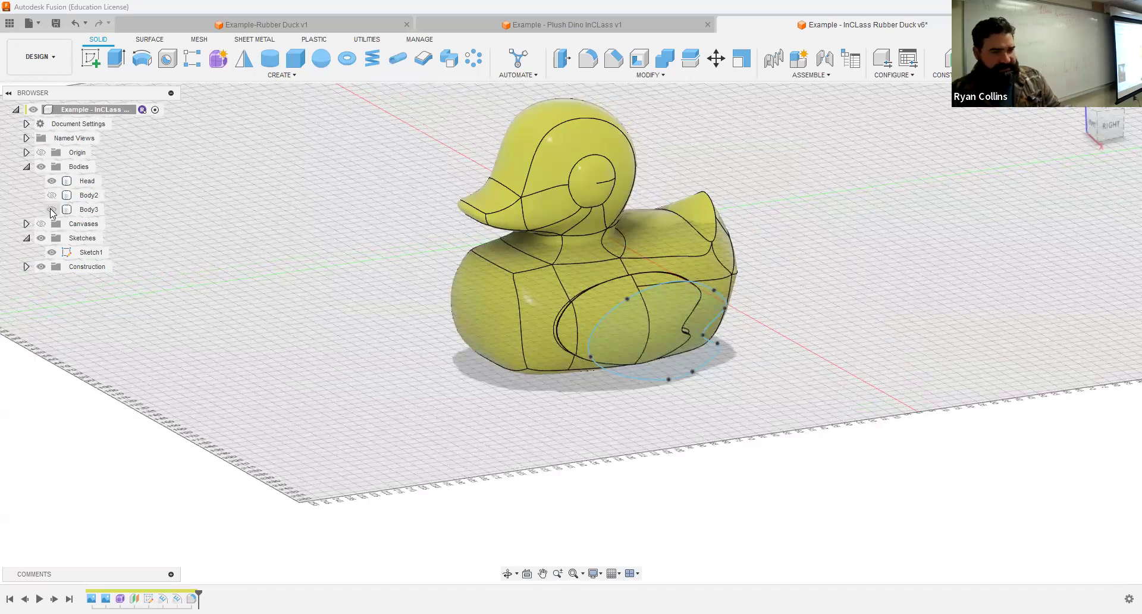
left_click(52, 210)
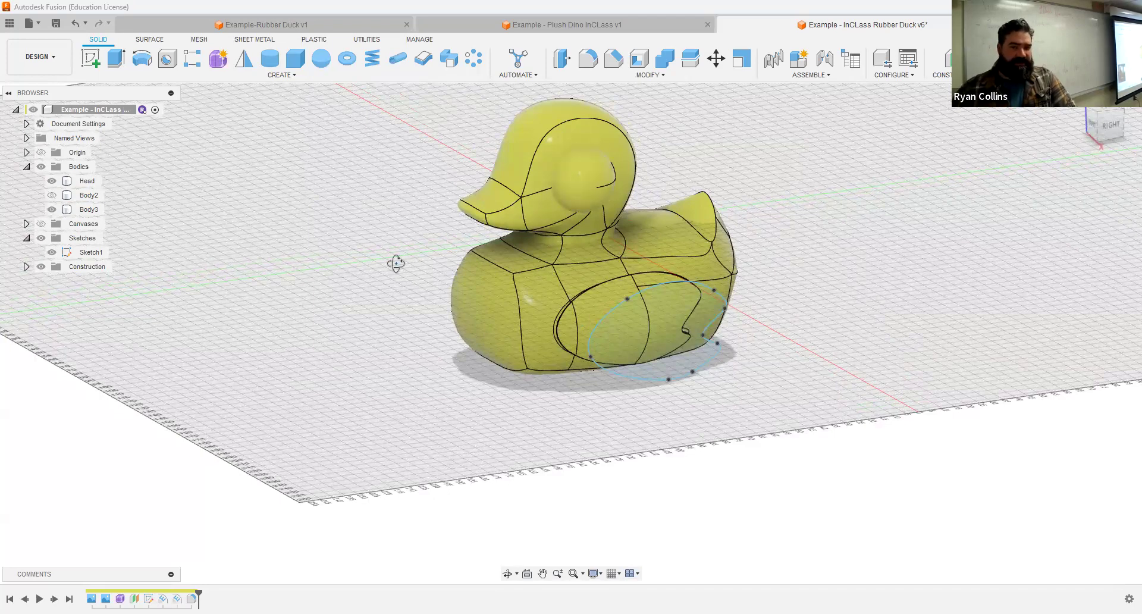
middle_click_drag(446, 254, 163, 242, "shift")
middle_click_drag(238, 251, 568, 195, "shift")
middle_click_drag(798, 395, 706, 400, "shift")
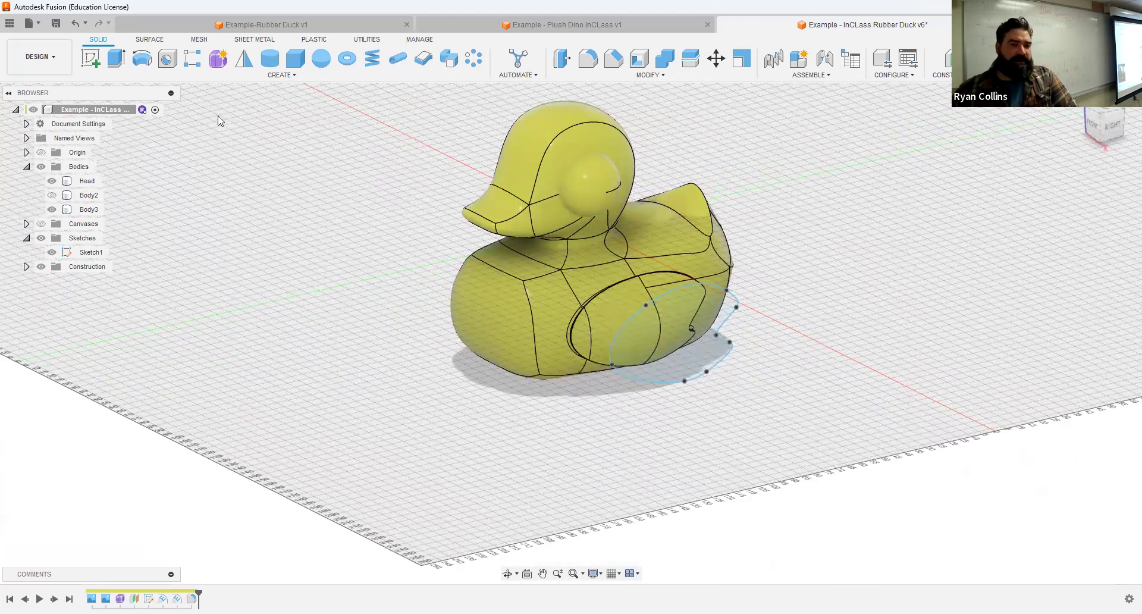
- Hide the wing sketch and check the duck from the right side
middle_click(866, 331)
middle_click(866, 330)
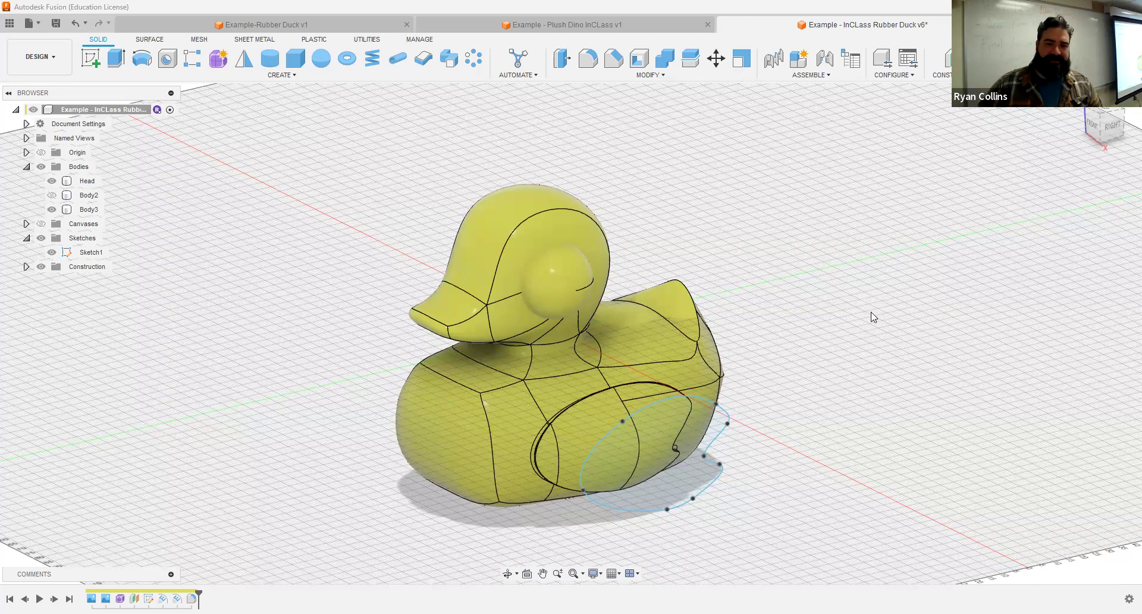
left_click(72, 255)
left_click(53, 252)
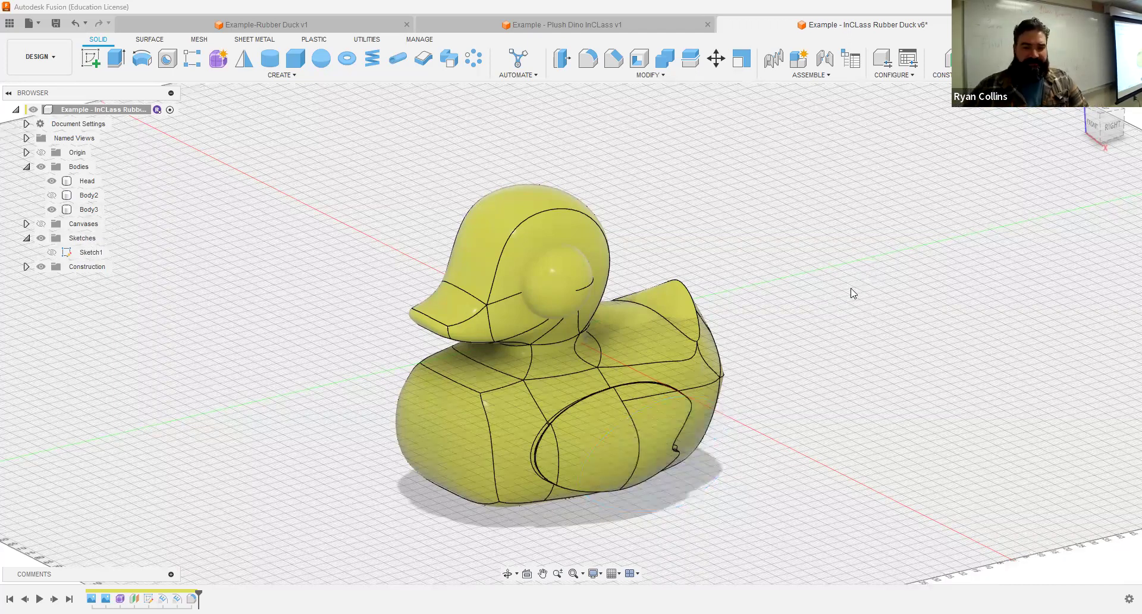
middle_click_drag(943, 200, 932, 124)
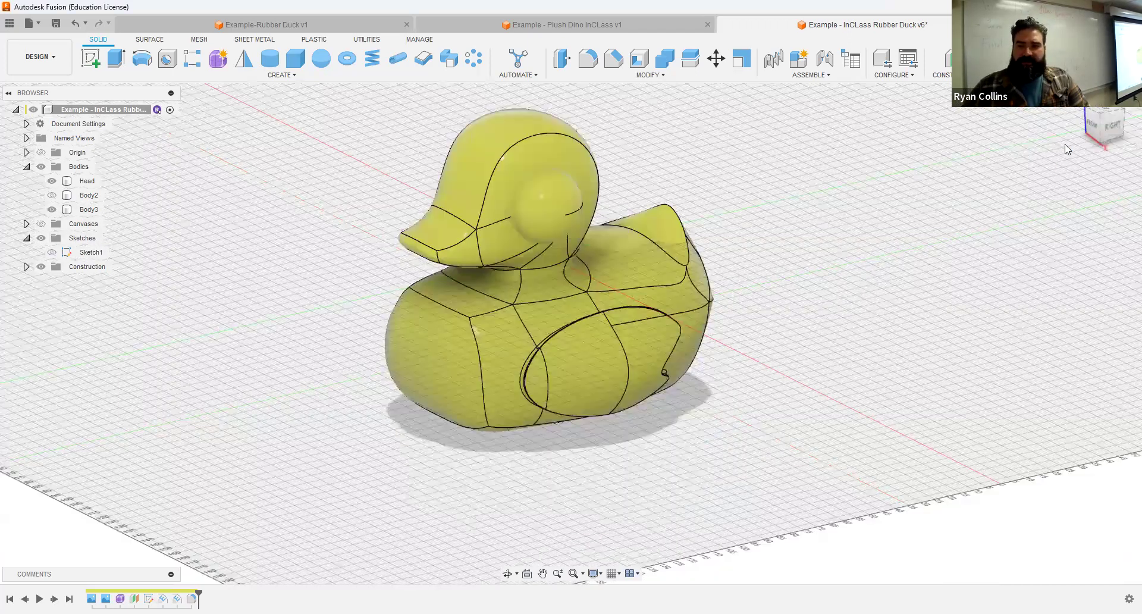
left_click(1110, 131)
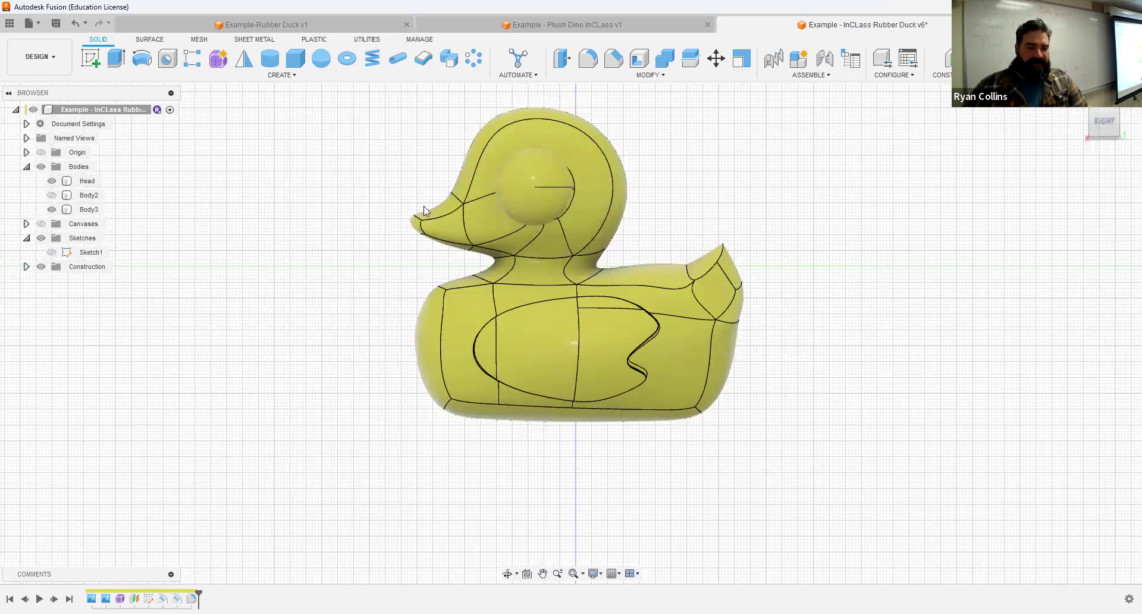
middle_click_drag(161, 285, 200, 292, "shift")
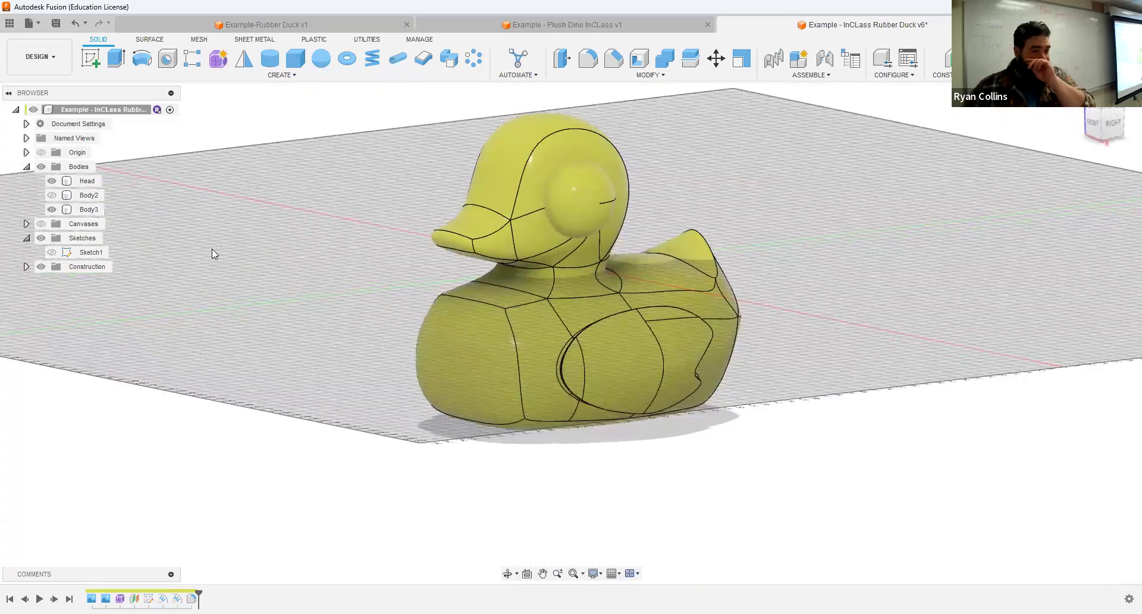
- Create a 1 mm circular pipe as a new body along the upper edge where the beak meets the head
left_click(396, 59)
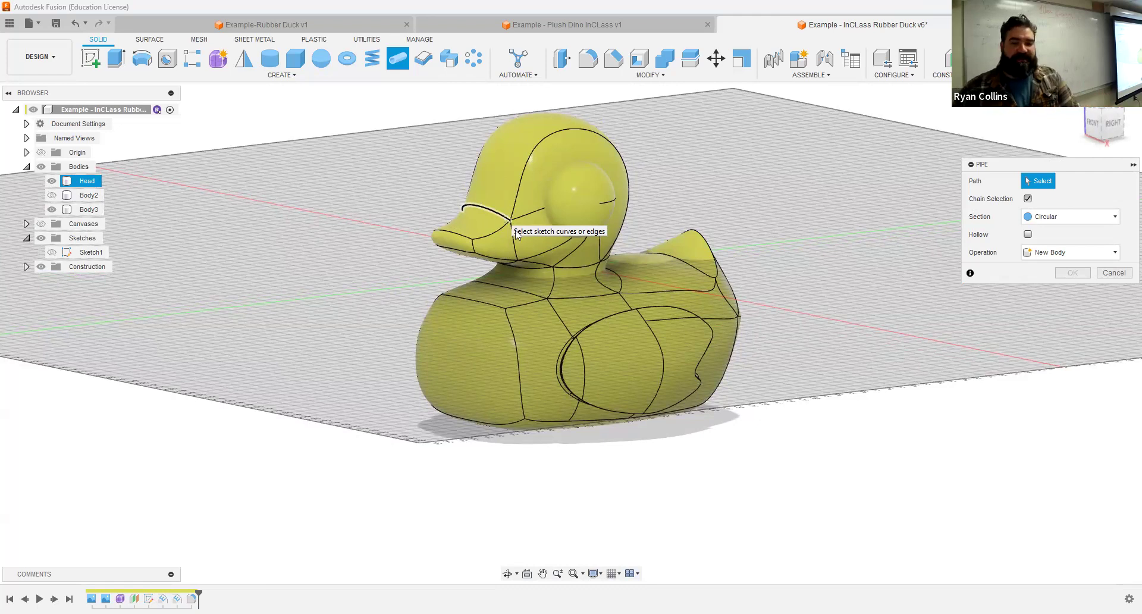
left_click(504, 221)
scroll(515, 242, "up", 6)
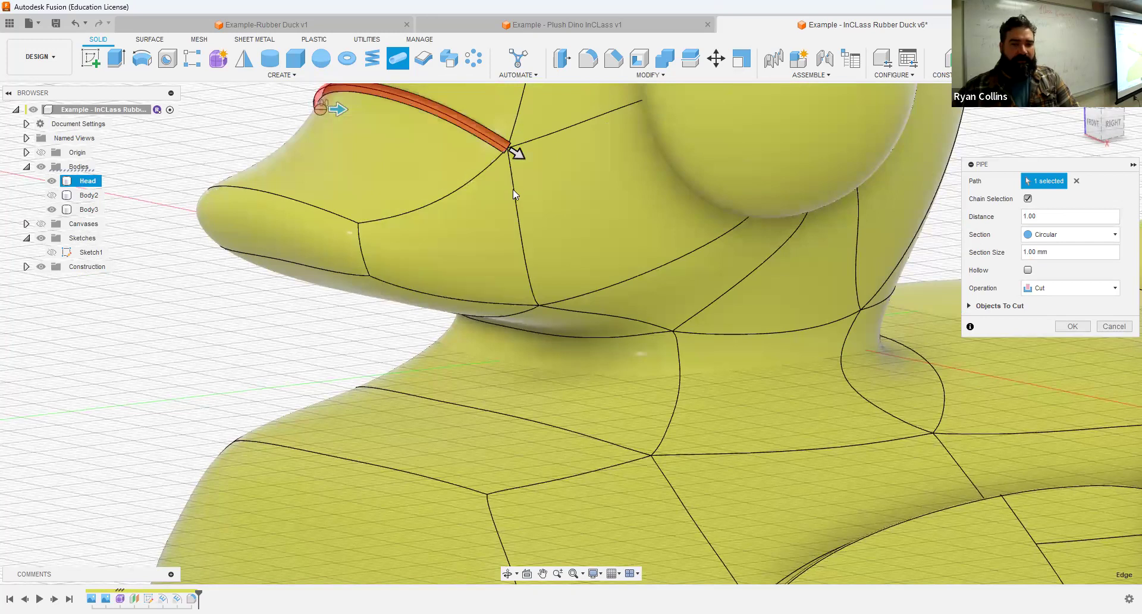
left_click(1075, 289)
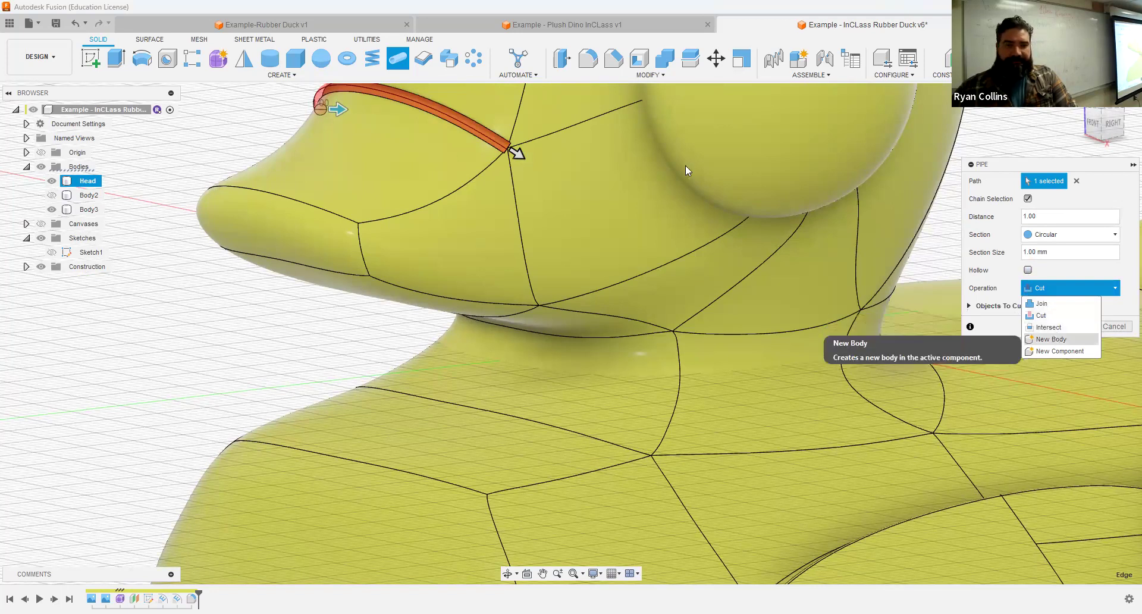
left_click(1051, 339)
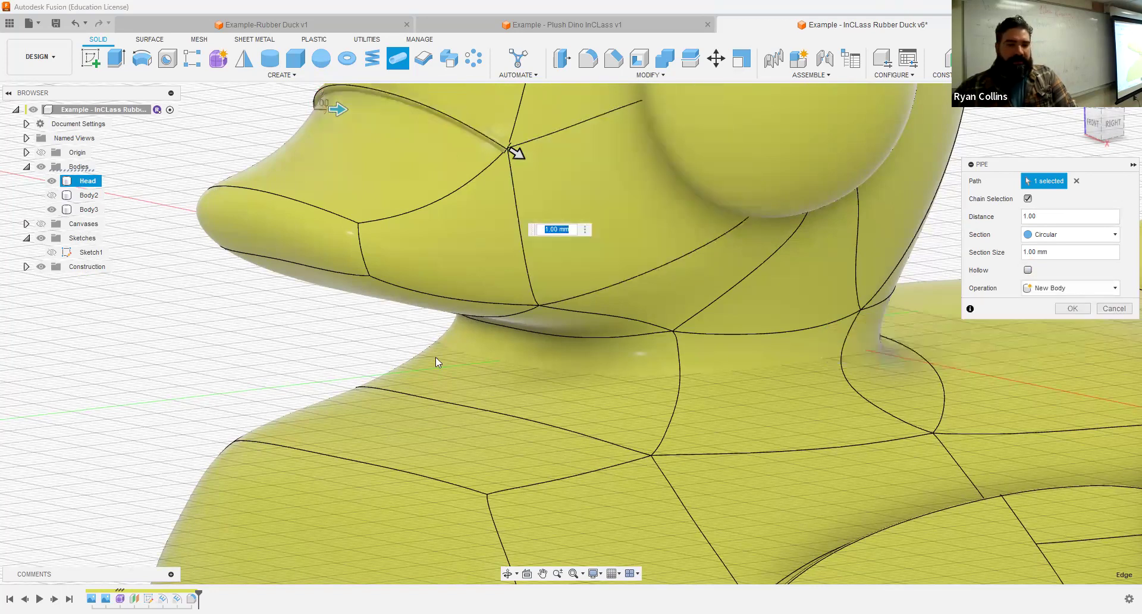
- Clear the preselected path and create a 1 mm circular pipe as a new body along the beak's base edge on the right-view side
right_click(218, 382)
left_click(218, 343)
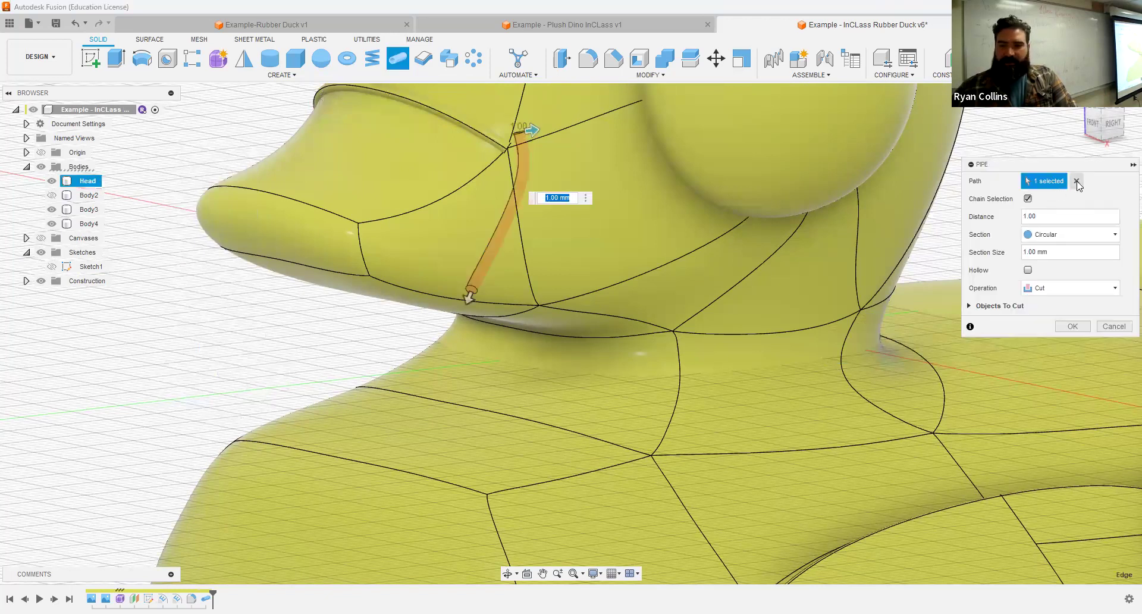
left_click(1076, 181)
left_click(535, 310)
middle_click_drag(535, 309, 578, 267, "shift")
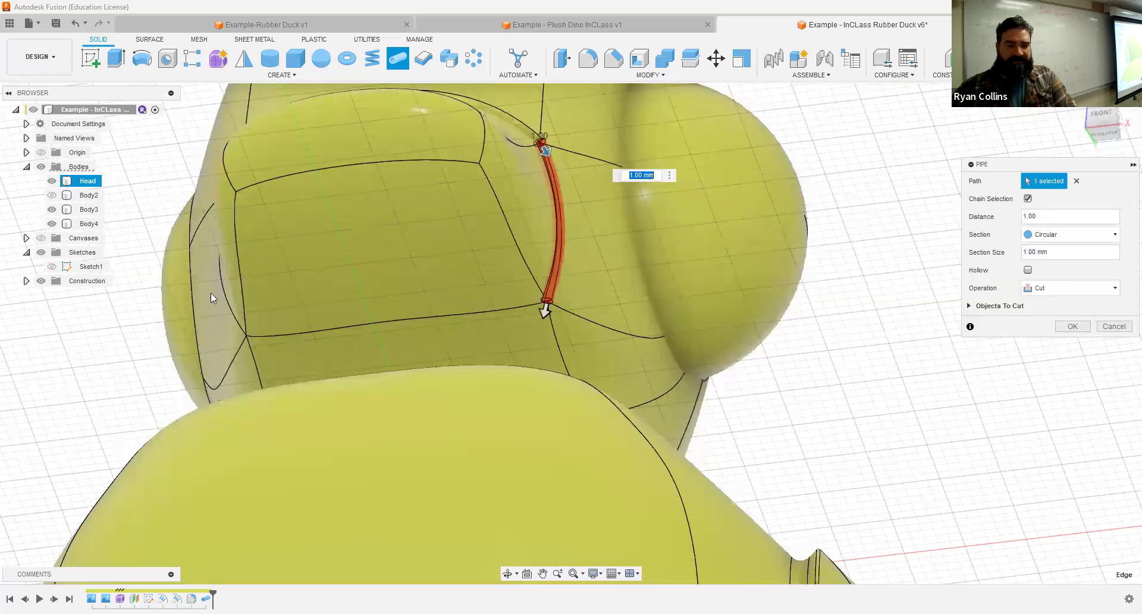
left_click(1065, 288)
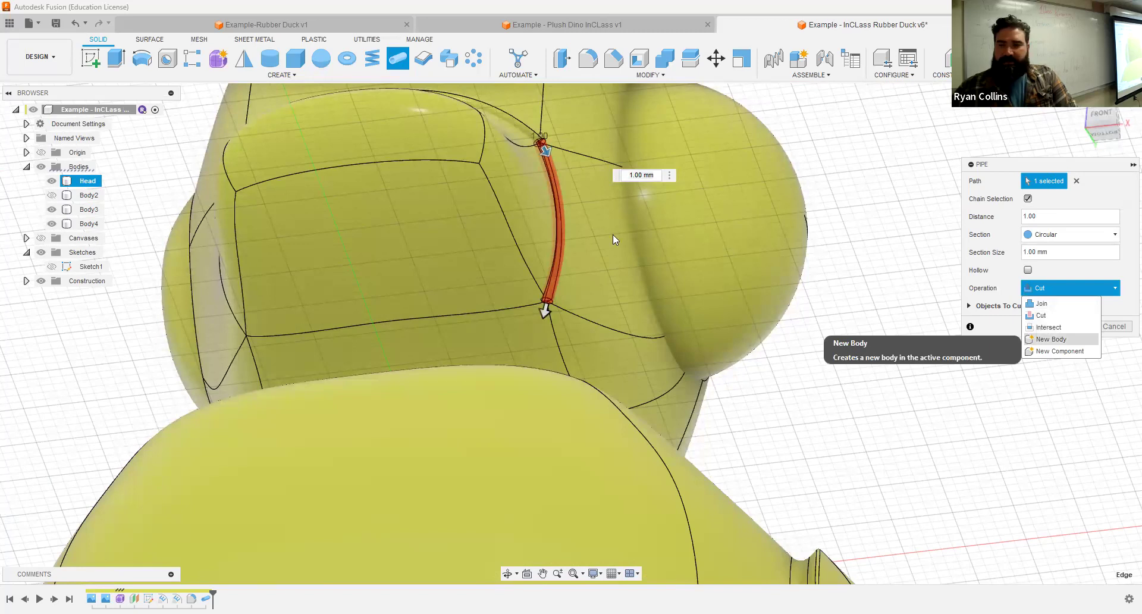
left_click(1058, 338)
left_click(1070, 308)
- Create a 1 mm circular pipe as a new body along the beak's base edge on the underside
right_click(951, 276)
left_click(957, 241)
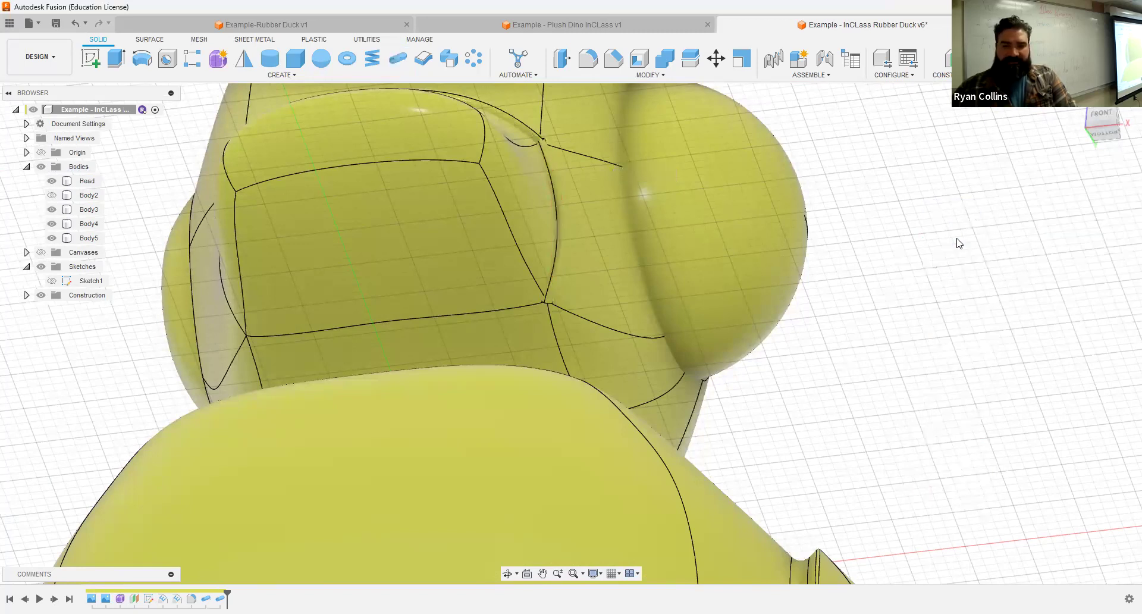
left_click(475, 311)
left_click(1064, 288)
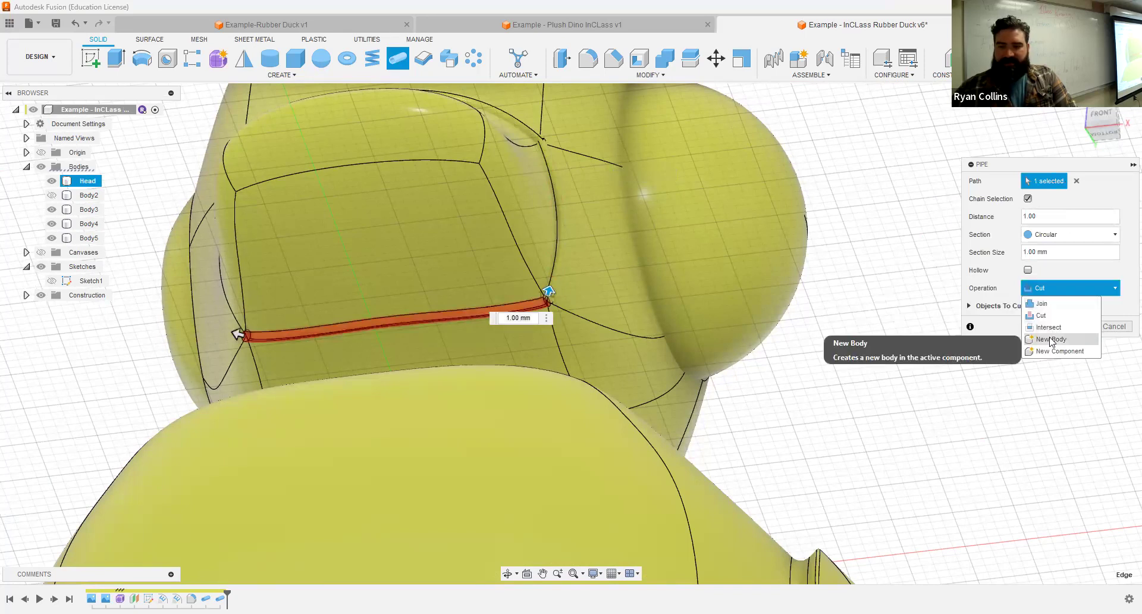
left_click(1062, 339)
left_click(1074, 308)
- Close the ring around the beak's base with a 1 mm circular pipe as a new body along the edge on the left-view side
right_click(973, 228)
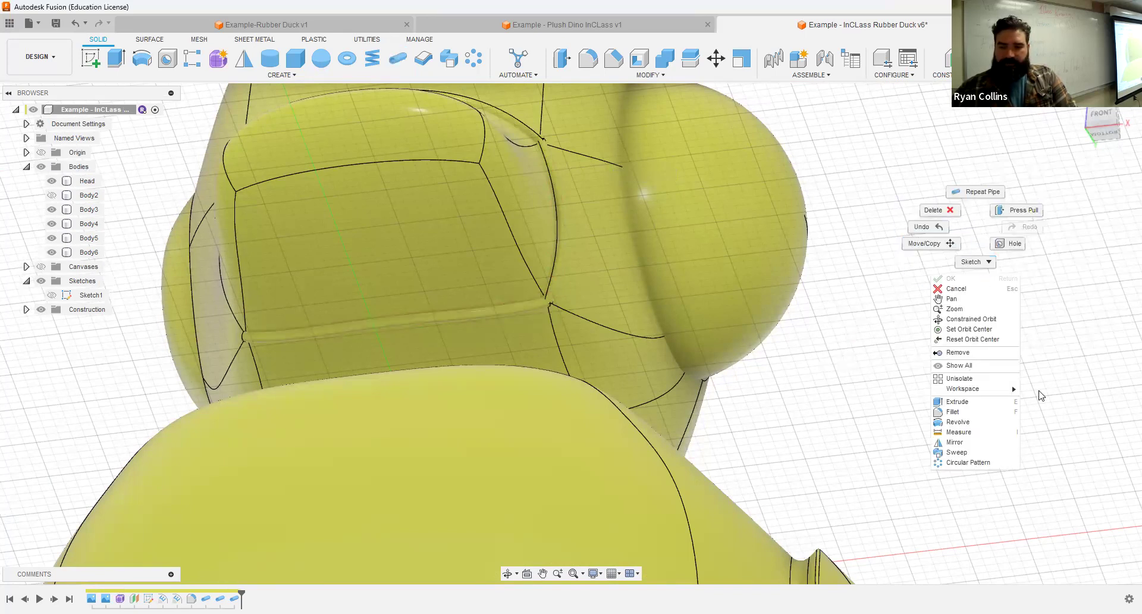
right_click(831, 146)
left_click(928, 204)
right_click(916, 200)
left_click(925, 164)
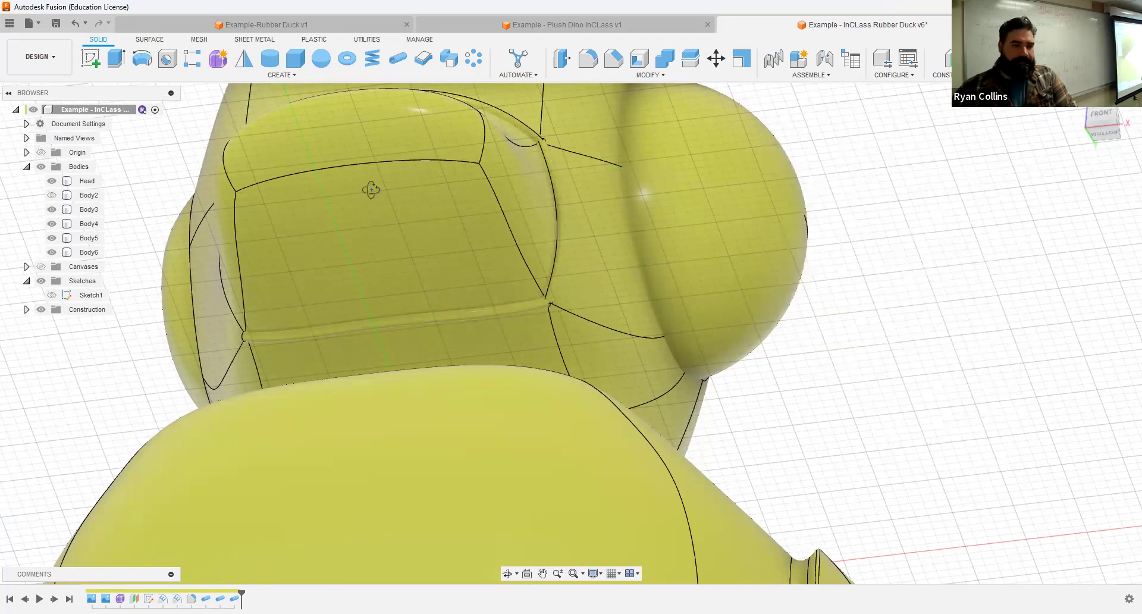
middle_click_drag(373, 187, 575, 290)
left_click(371, 233)
left_click(1068, 290)
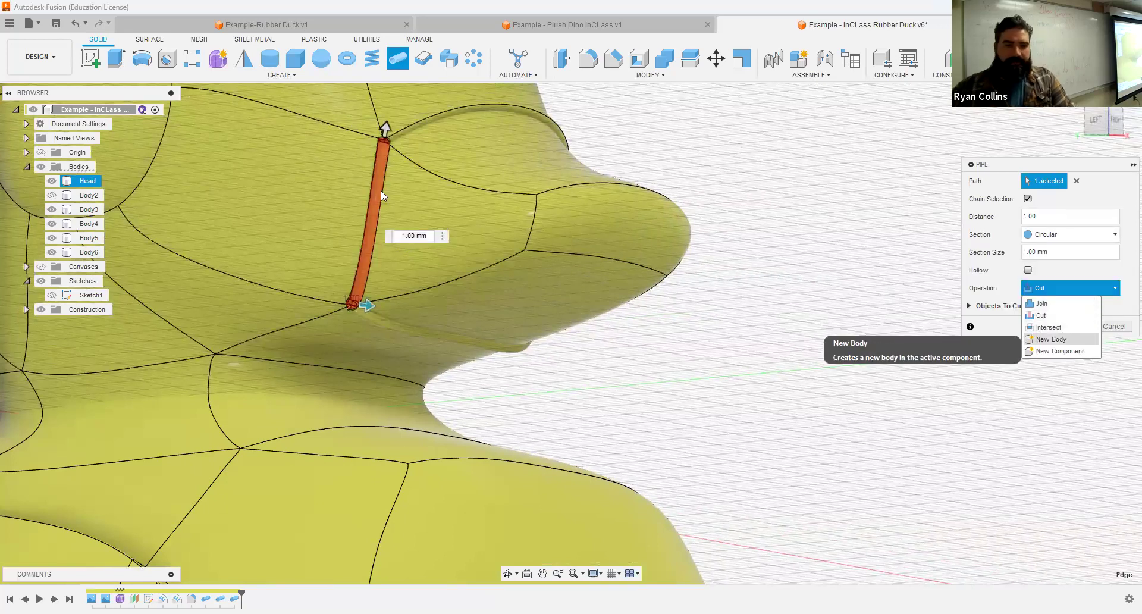
scroll(410, 279, "up", 5)
middle_click_drag(409, 280, 393, 324, "shift")
scroll(395, 330, "up", 5)
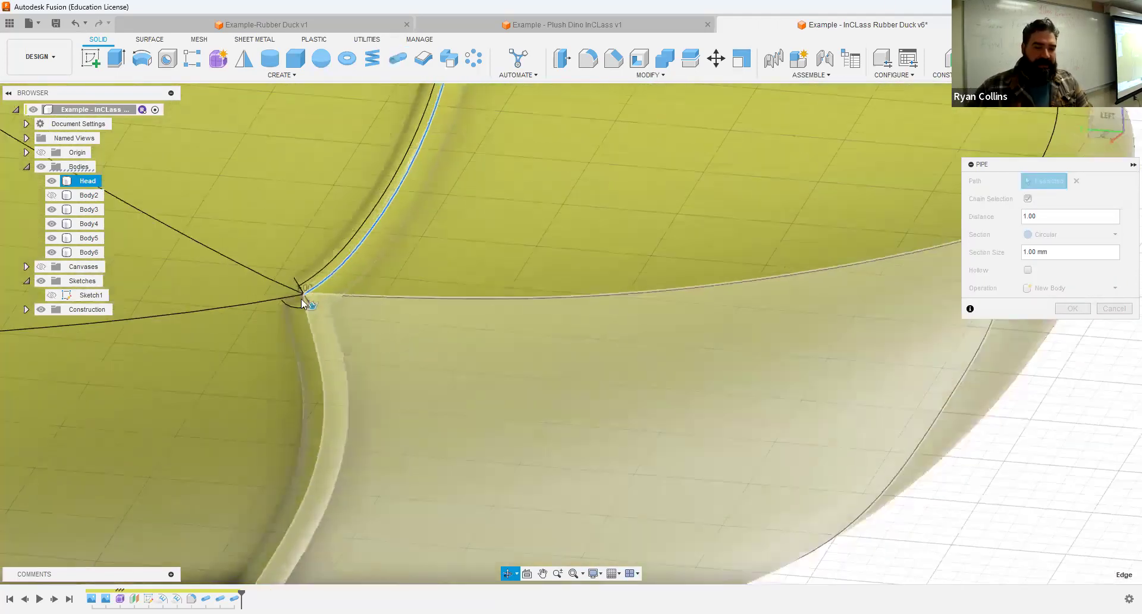
left_click(306, 300)
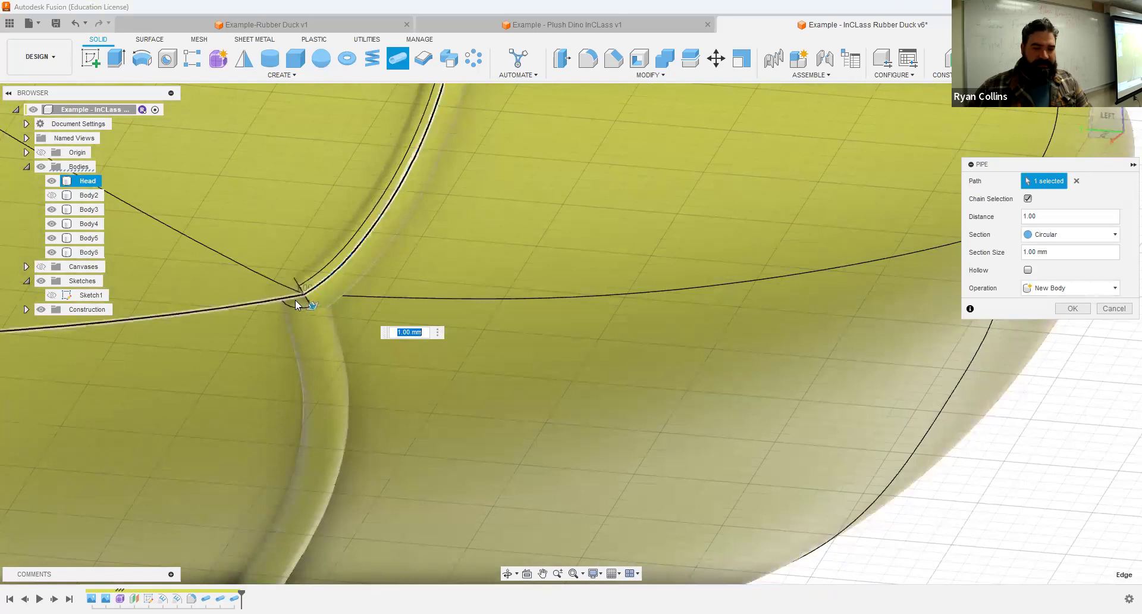
scroll(302, 306, "down", 3)
scroll(409, 337, "down", 3)
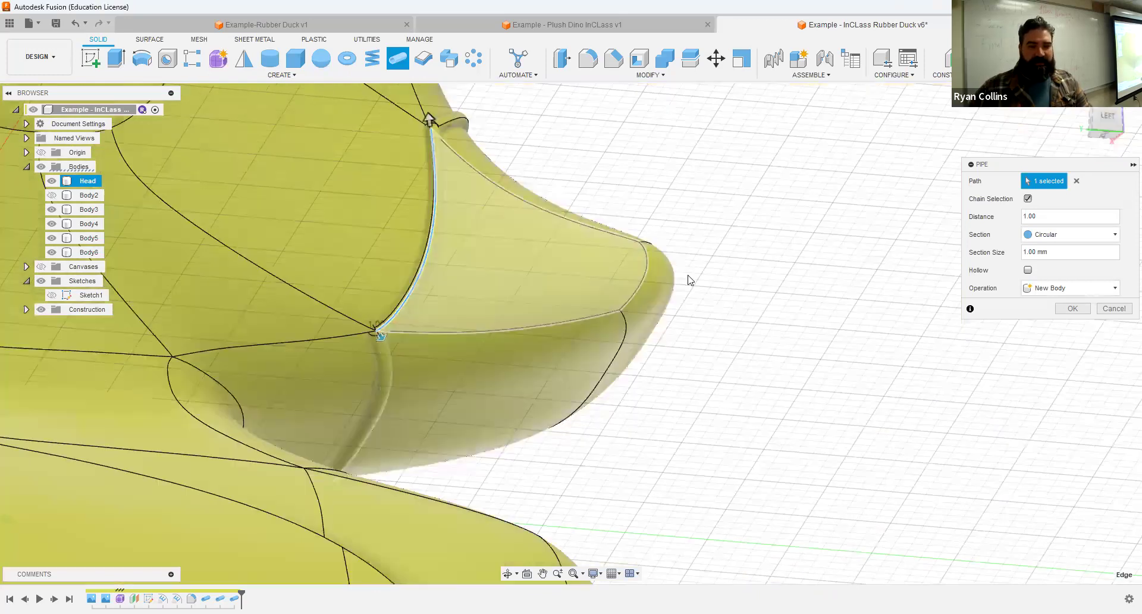
left_click(1071, 308)
- Check the pipe ring from the right and start a new sketch on the vertical origin plane that shows the duck's side profile
middle_click_drag(757, 252, 586, 263, "shift")
middle_click_drag(835, 280, 417, 259)
middle_click_drag(726, 291, 708, 333)
left_click(1102, 123)
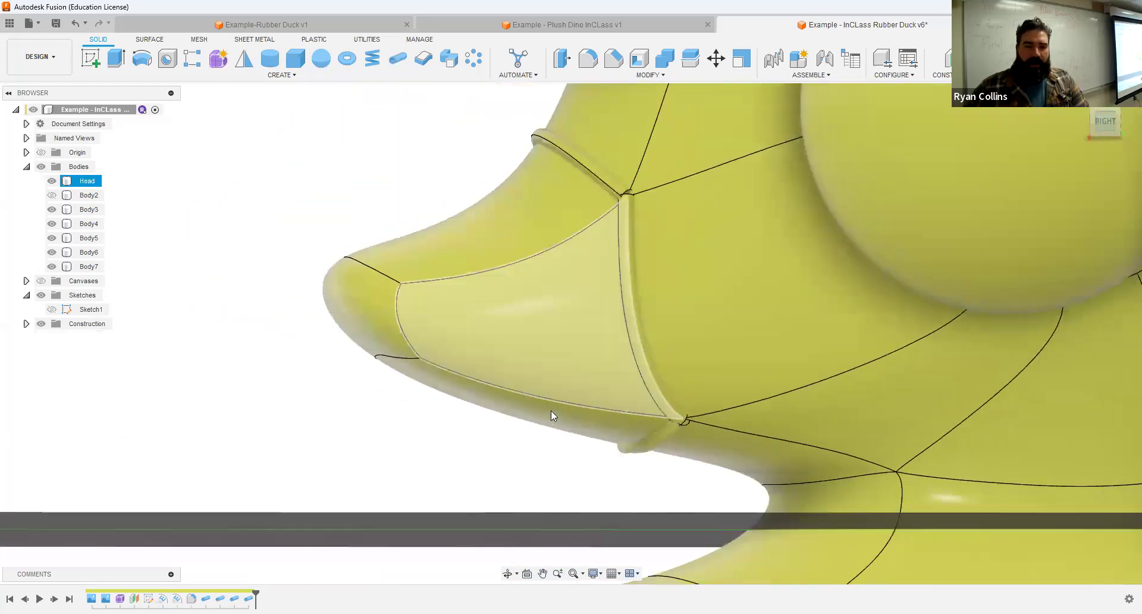
scroll(592, 417, "down", 8)
middle_click_drag(580, 362, 493, 250)
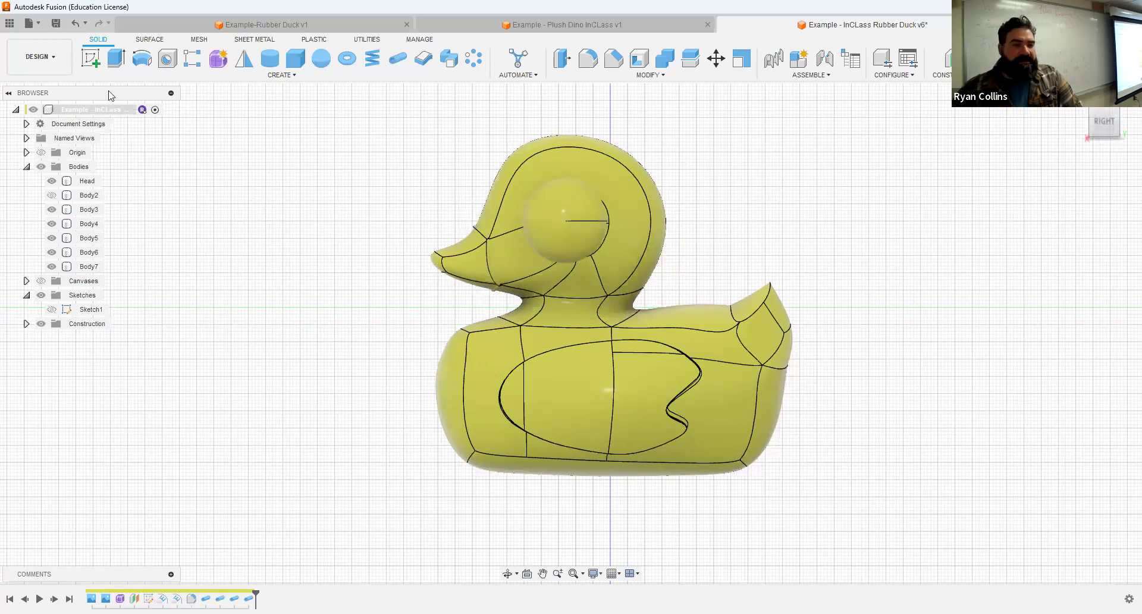
left_click(94, 59)
middle_click_drag(261, 221, 751, 270, "shift")
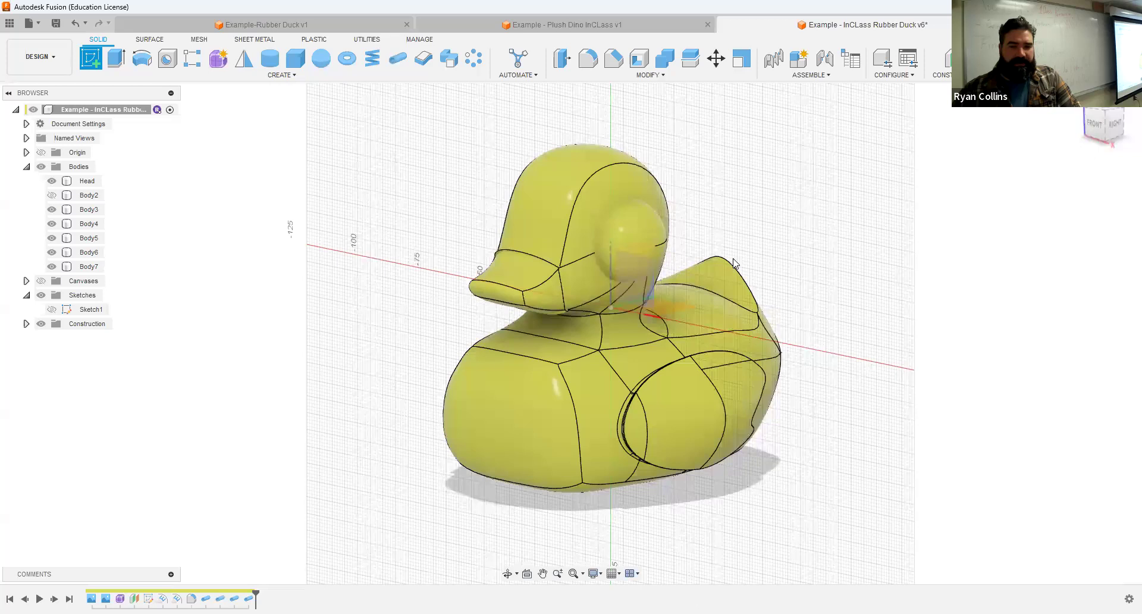
middle_click_drag(741, 217, 681, 225, "shift")
left_click(661, 286)
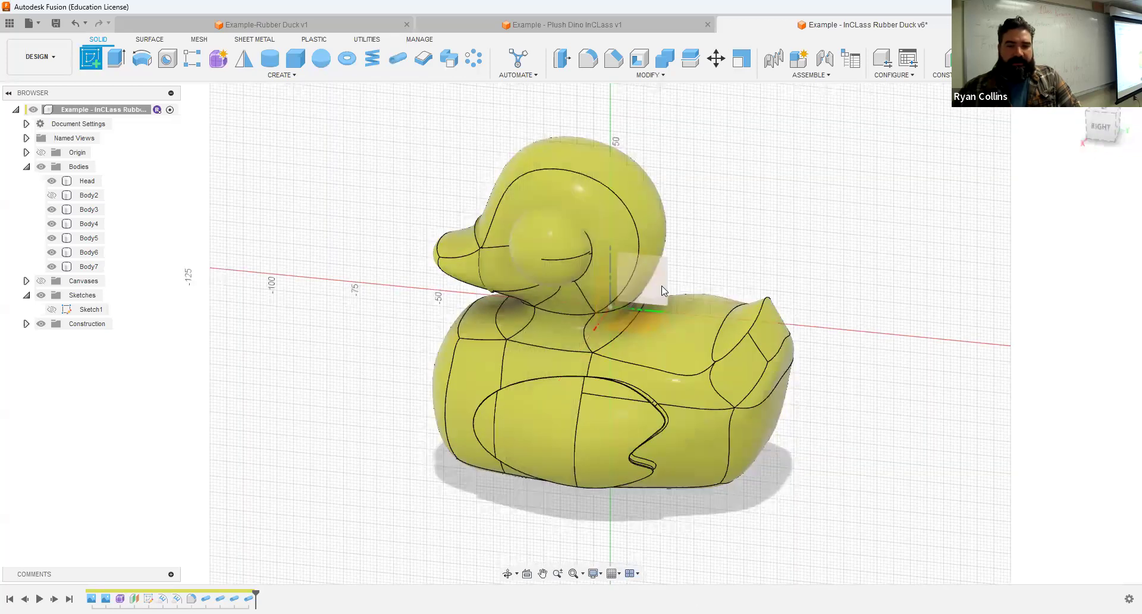
scroll(438, 326, "up", 5)
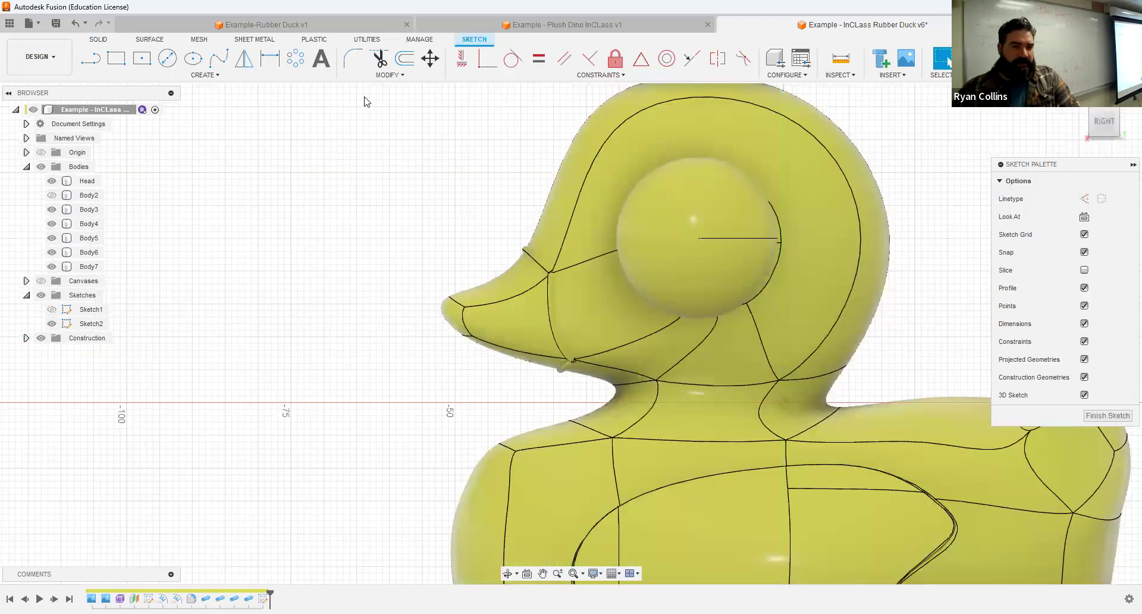
- Sketch the upper mouth line as a three-point spline from near the beak's base to just beyond its tip
left_click(219, 57)
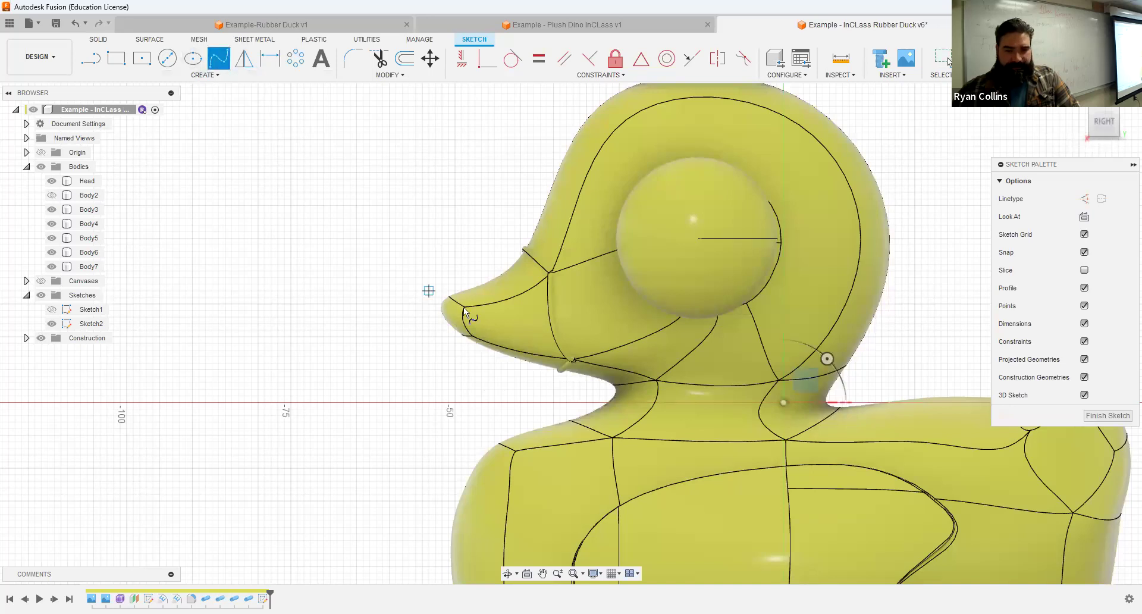
left_click(540, 322)
left_click(501, 323)
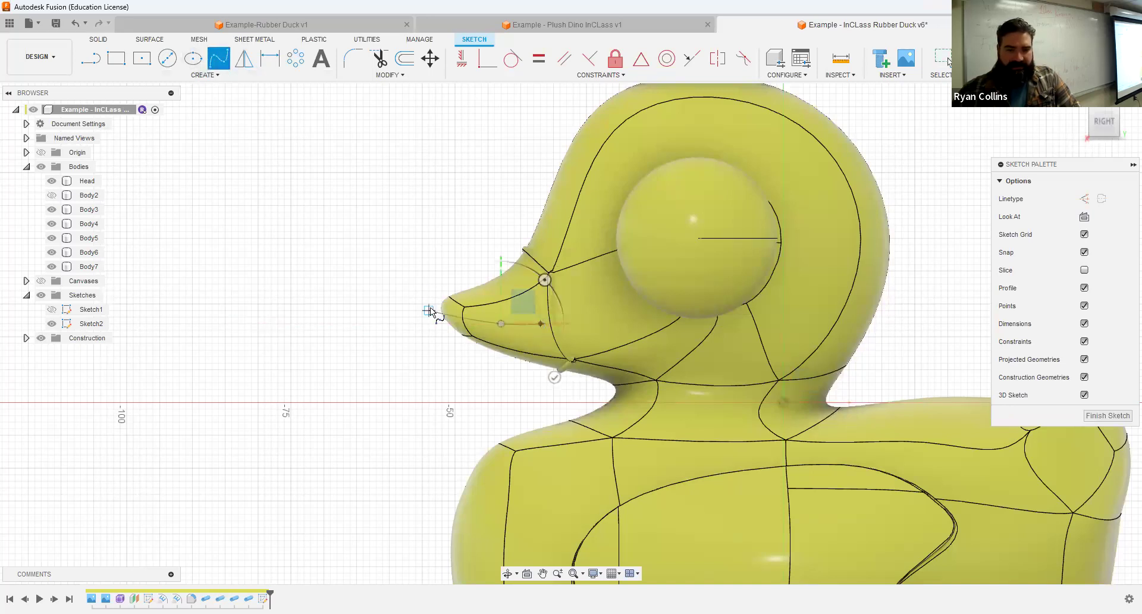
left_click(422, 303)
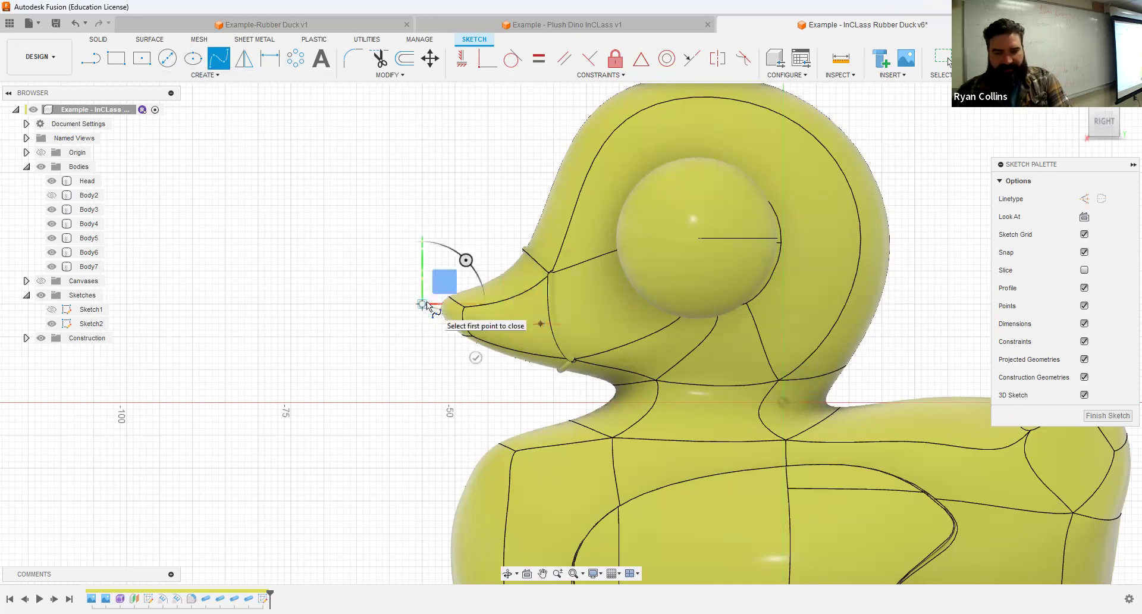
key("Escape")
- Sketch the lower mouth line as a second spline from the back of the upper one, below it and past the beak's tip
right_click(398, 207)
left_click(398, 167)
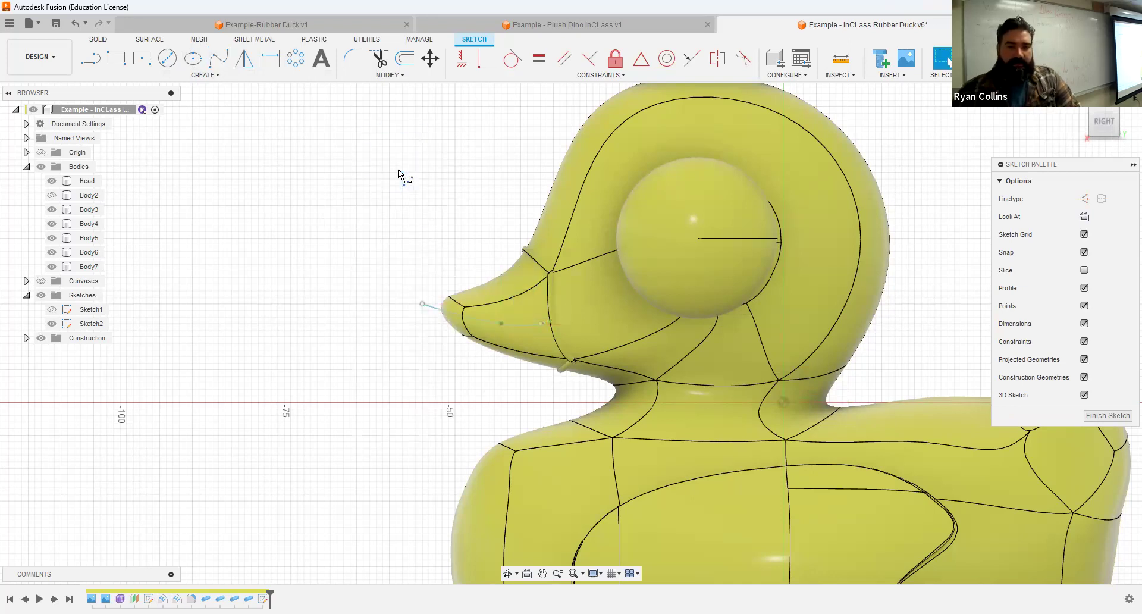
left_click(515, 335)
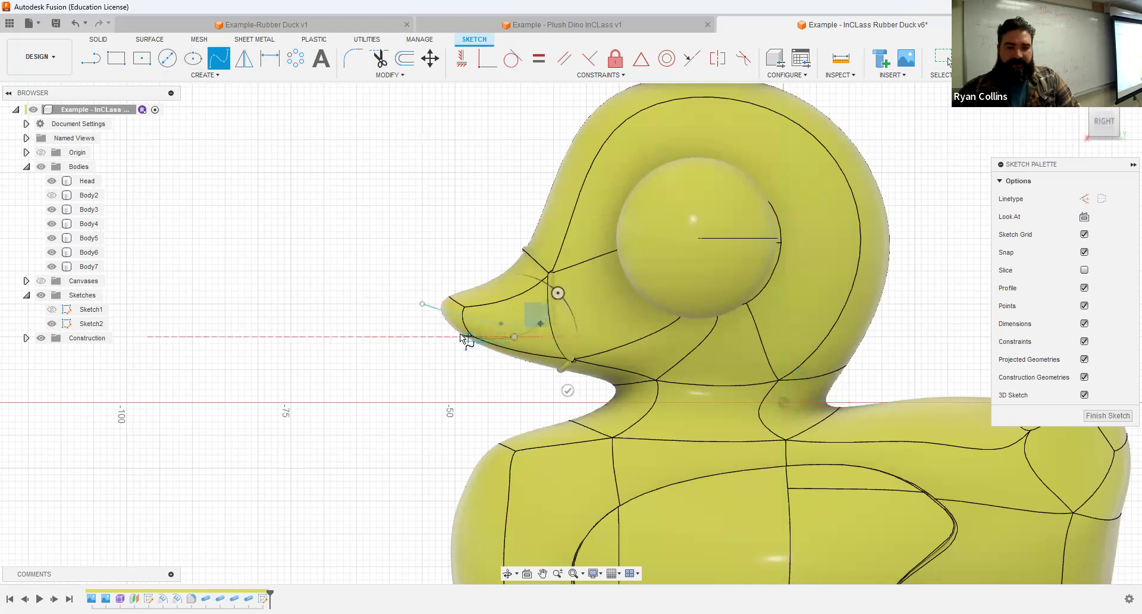
left_click(419, 335)
key("Escape")
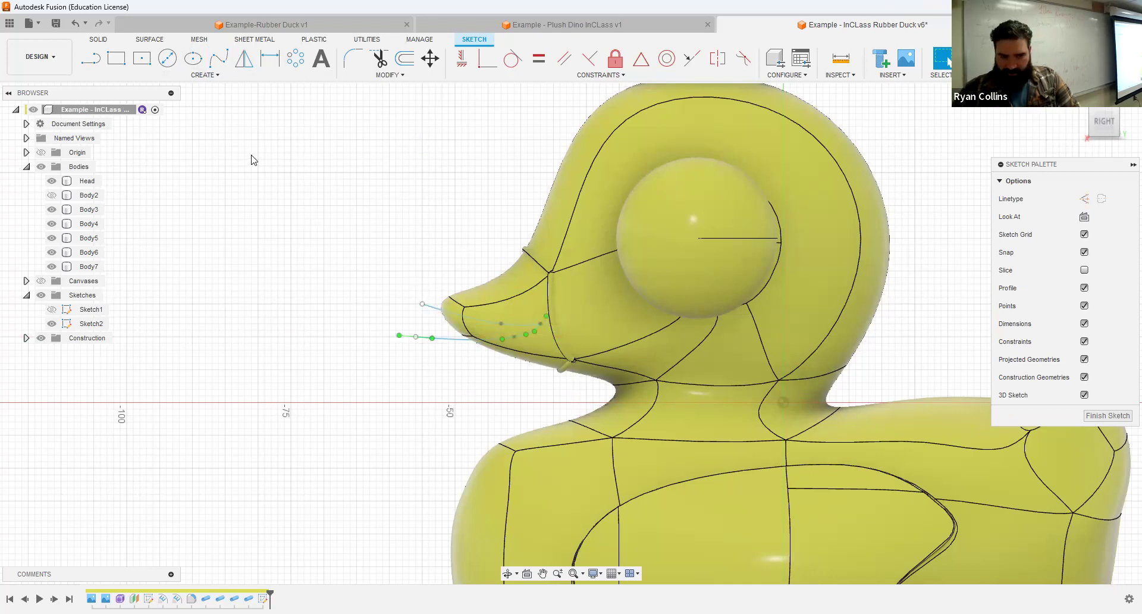
- Close the mouth profile with a line joining the splines' front ends, and move the lower front point up towards the upper one
left_click(90, 57)
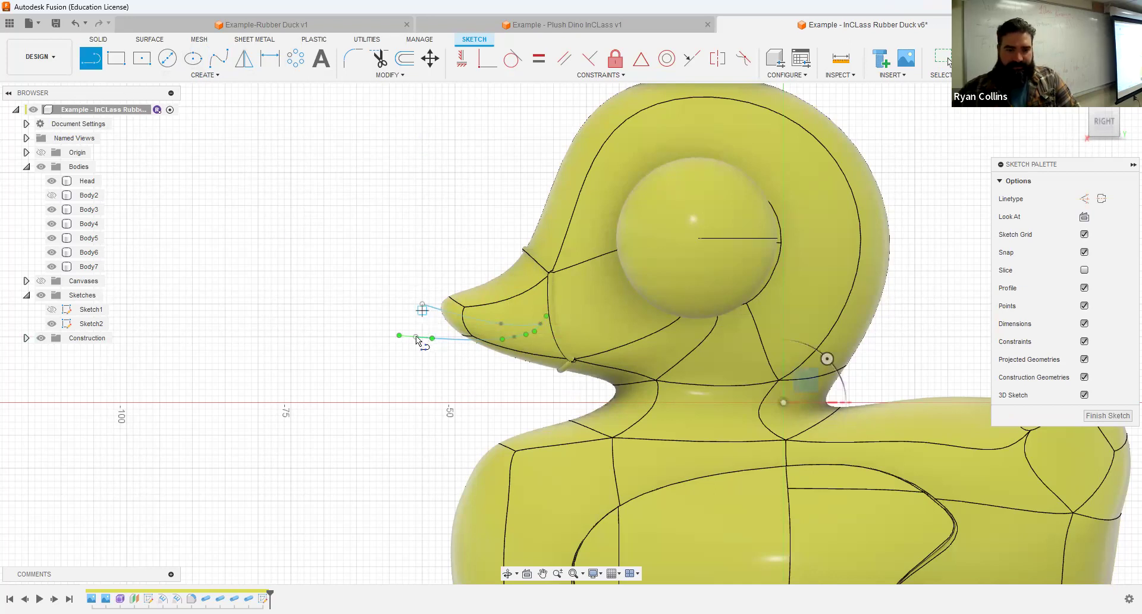
key("Escape")
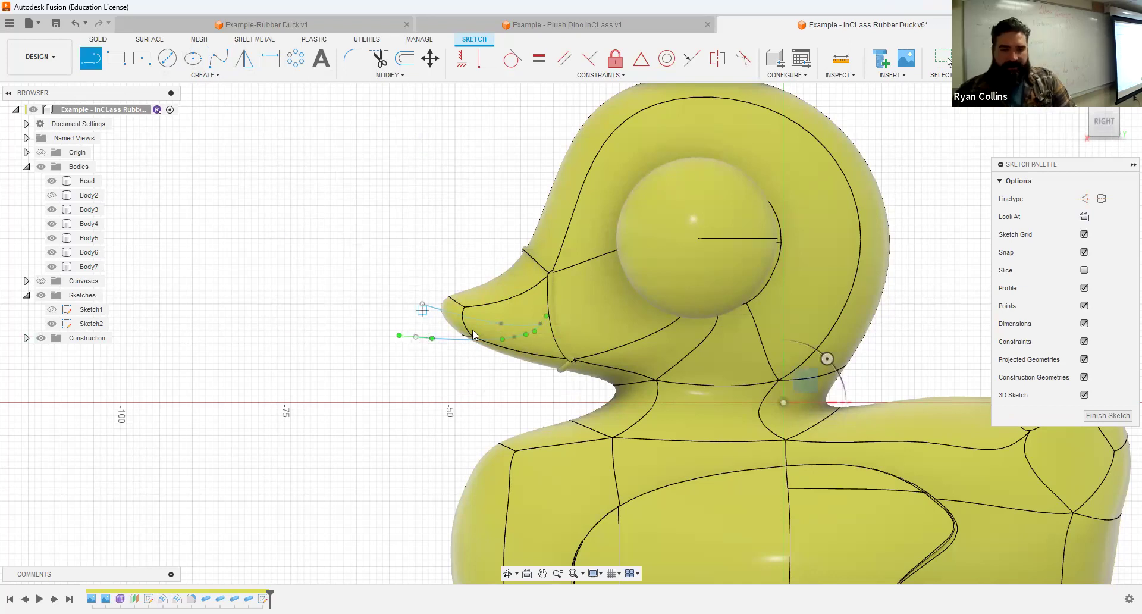
scroll(360, 325, "up", 4)
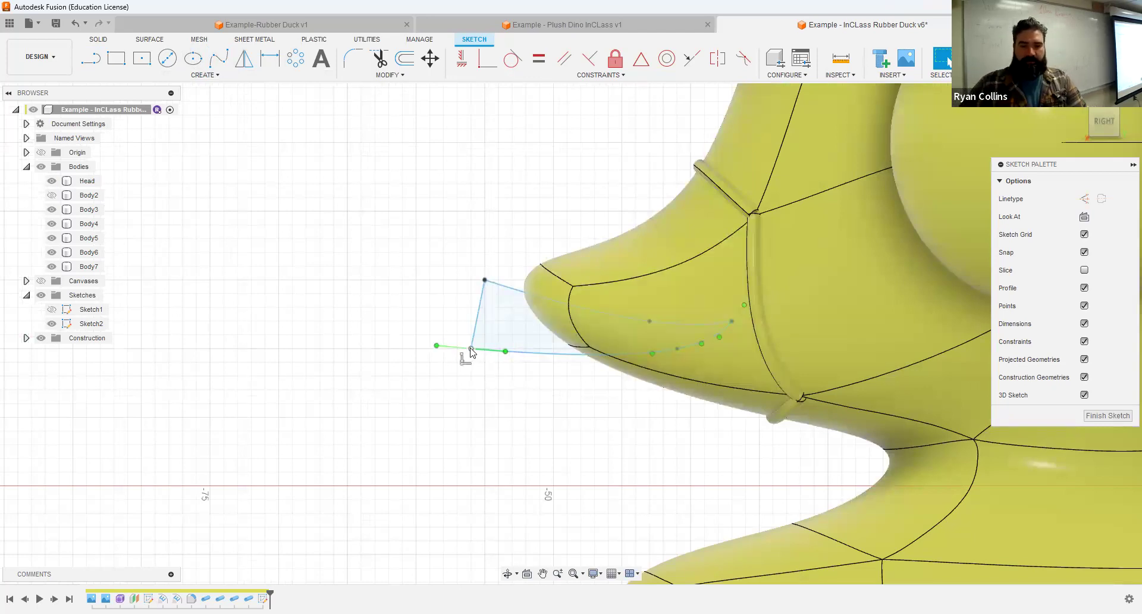
key("ctrl+z")
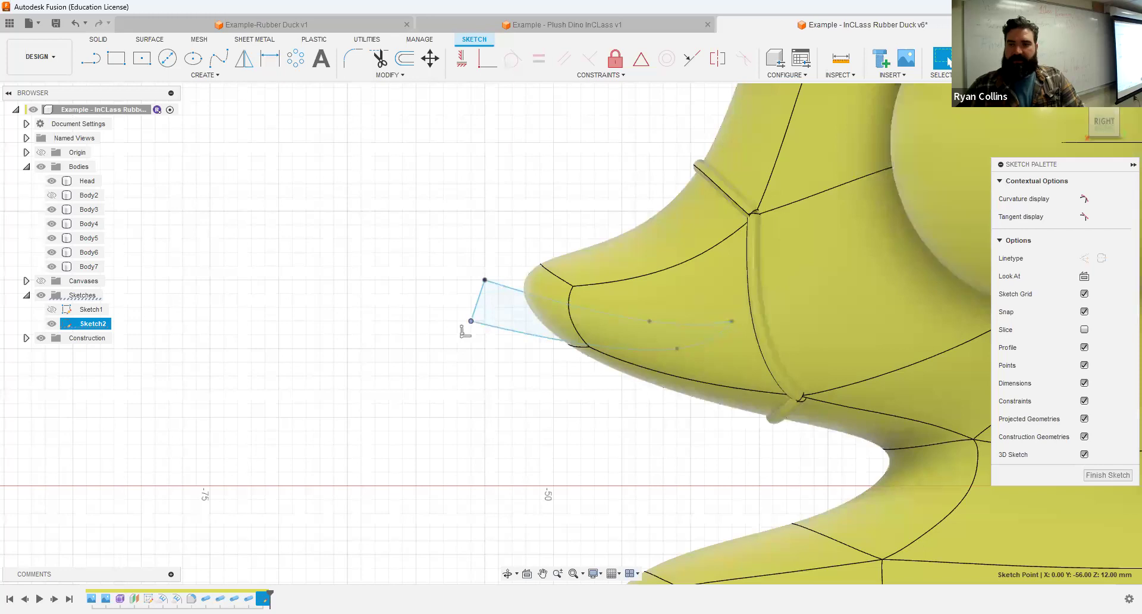
- Finish the sketch, try cutting the mouth profile out of the beak with an Extrude set to Symmetric and All, and undo it
scroll(526, 375, "down", 6)
middle_click_drag(480, 266, 582, 300, "shift")
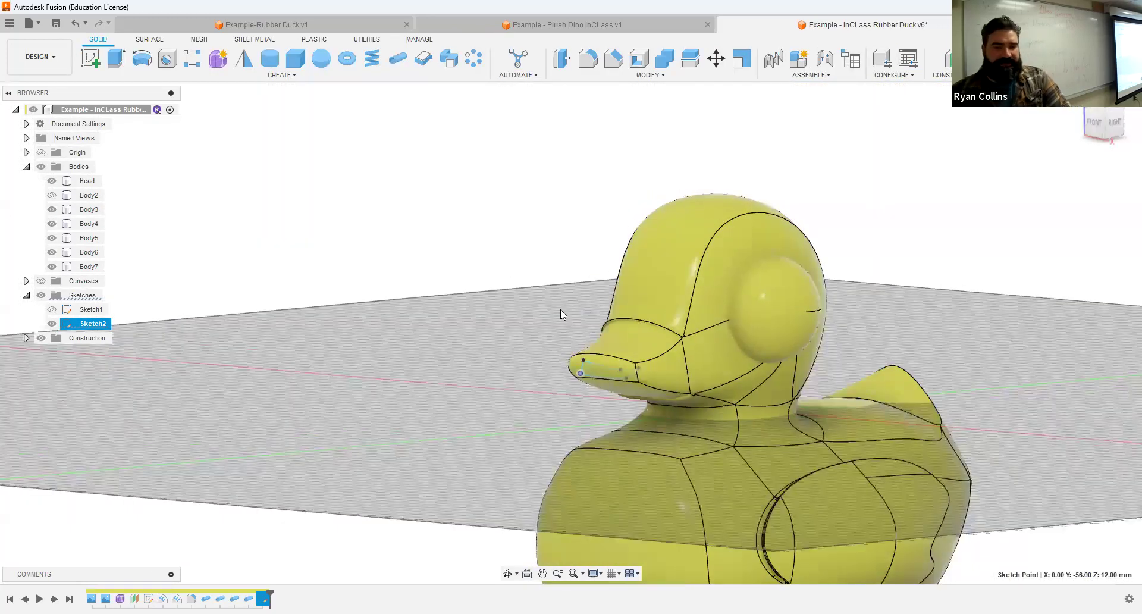
left_click(116, 57)
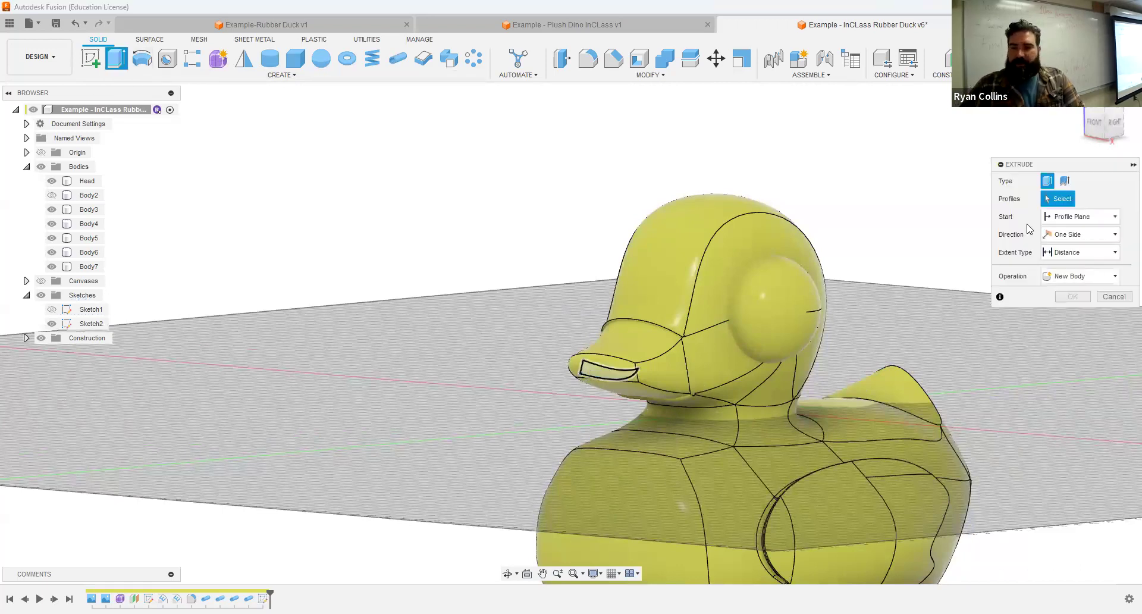
left_click(1080, 235)
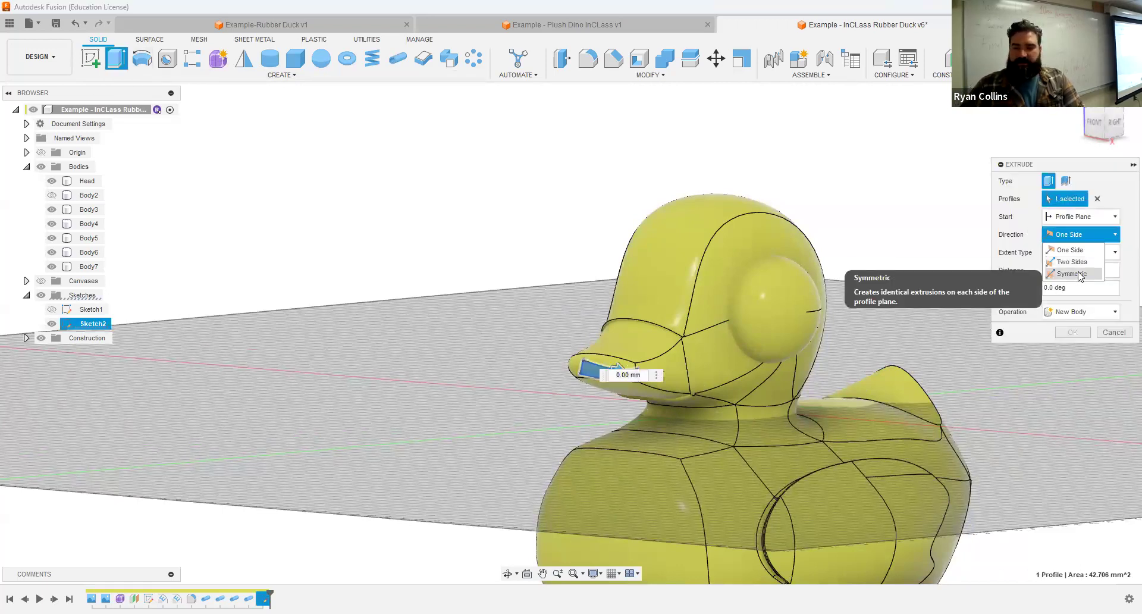
left_click(1075, 278)
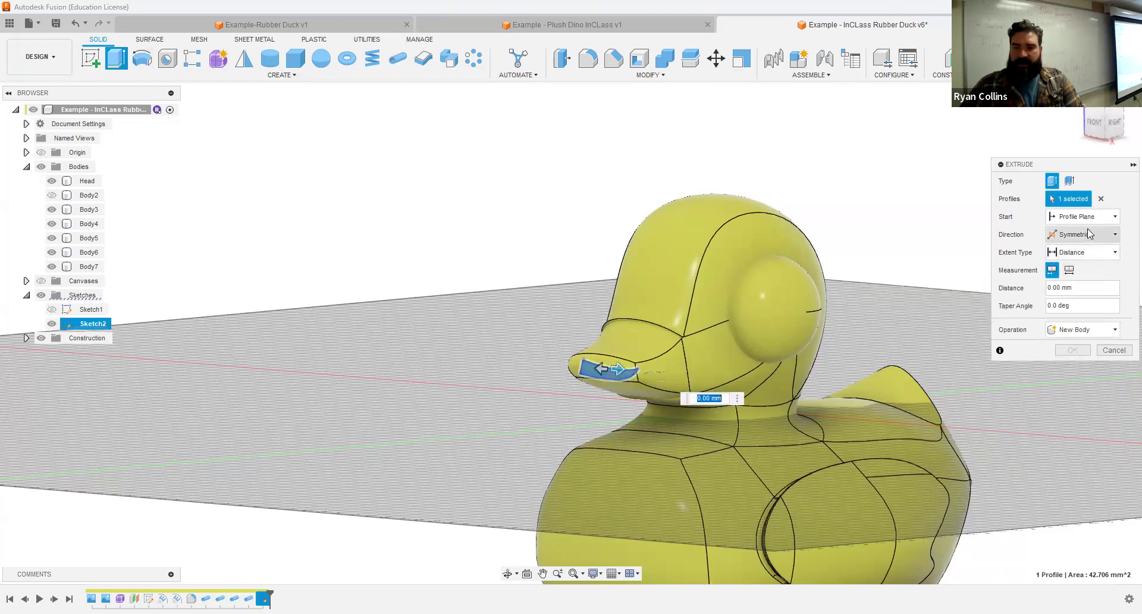
left_click(1087, 253)
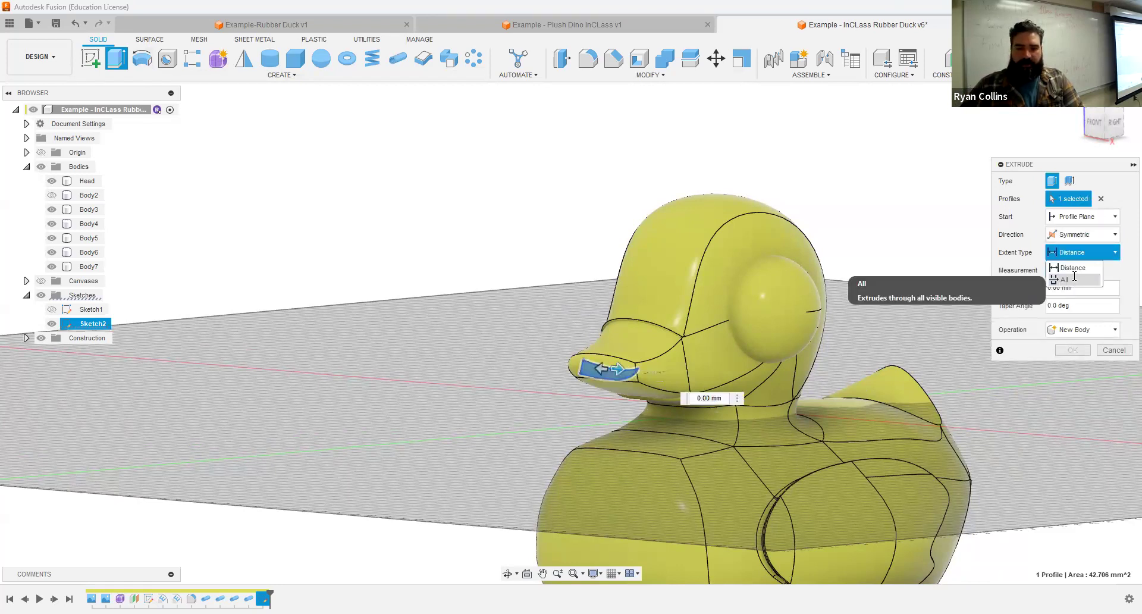
left_click(1074, 278)
middle_click_drag(797, 381, 753, 392, "shift")
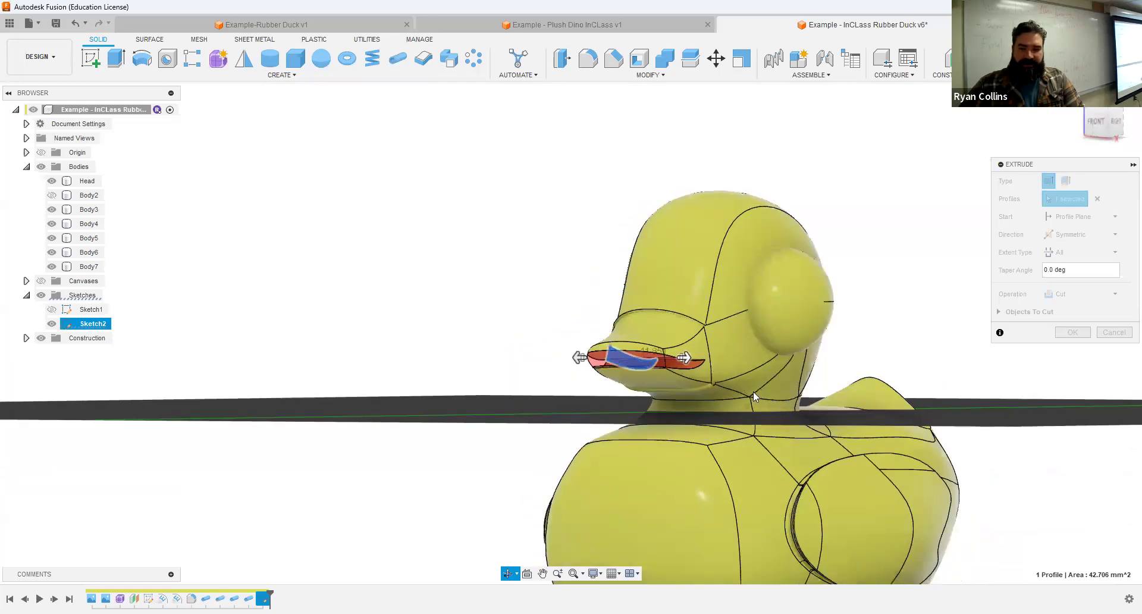
left_click(1059, 352)
mouse_move(900, 327)
middle_mouse_down("shift")
mouse_move(930, 334)
mouse_move(1007, 318)
mouse_move(968, 339)
mouse_move(945, 318)
mouse_move(941, 333)
middle_mouse_up("shift")
key("ctrl+z")
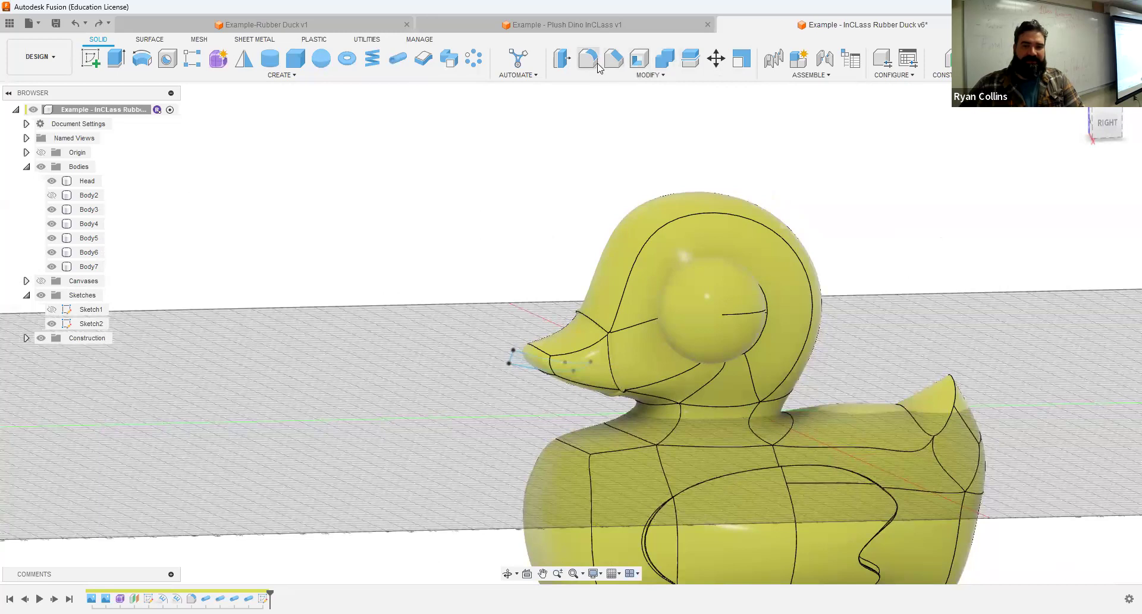
- Split the Head body with the mouth sketch profile, with Extend Splitting Tool(s) turned off
left_click(696, 63)
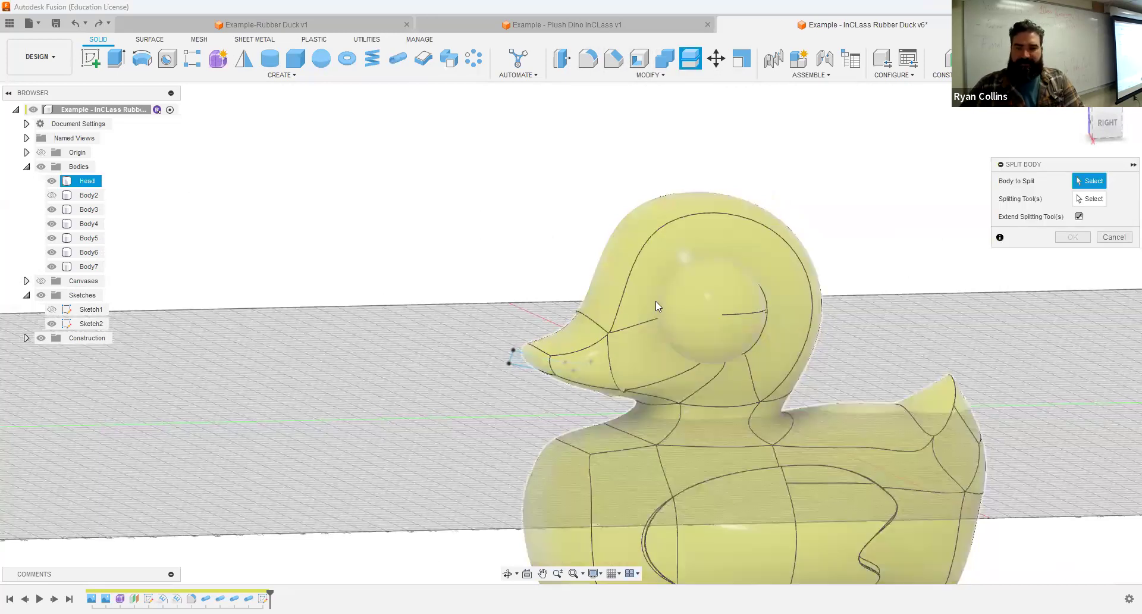
left_click(655, 301)
left_click(1084, 199)
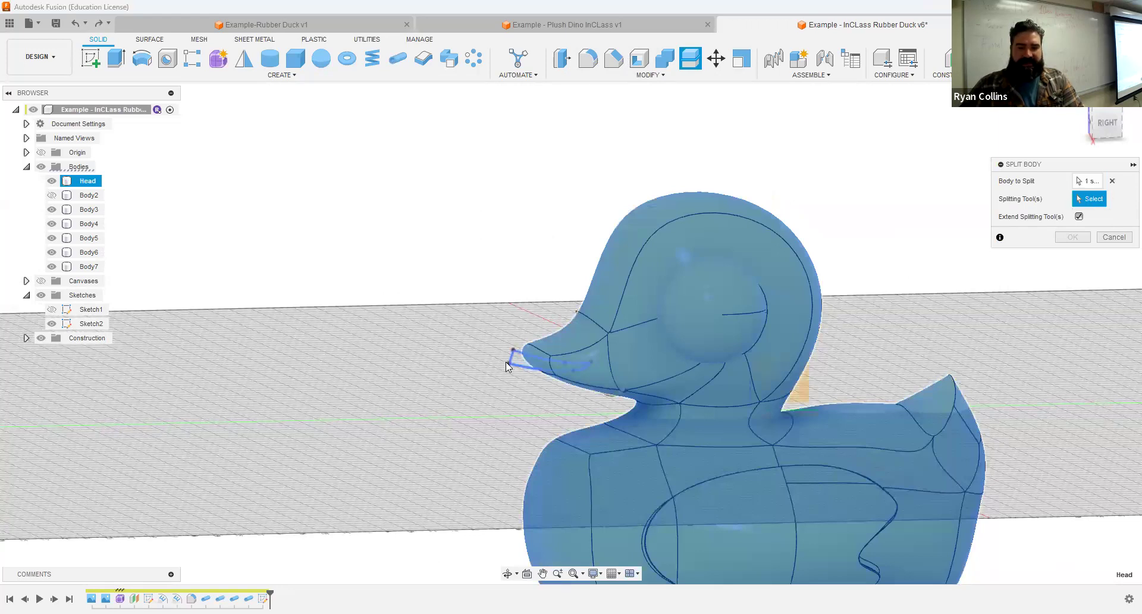
left_click(508, 360)
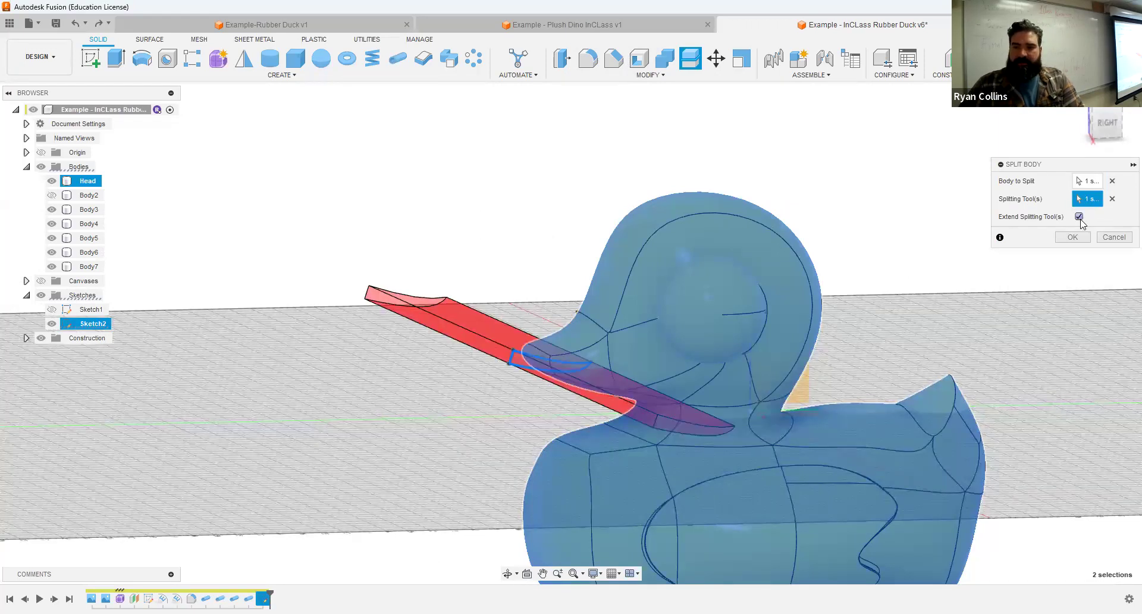
left_click(1079, 217)
left_click(1075, 237)
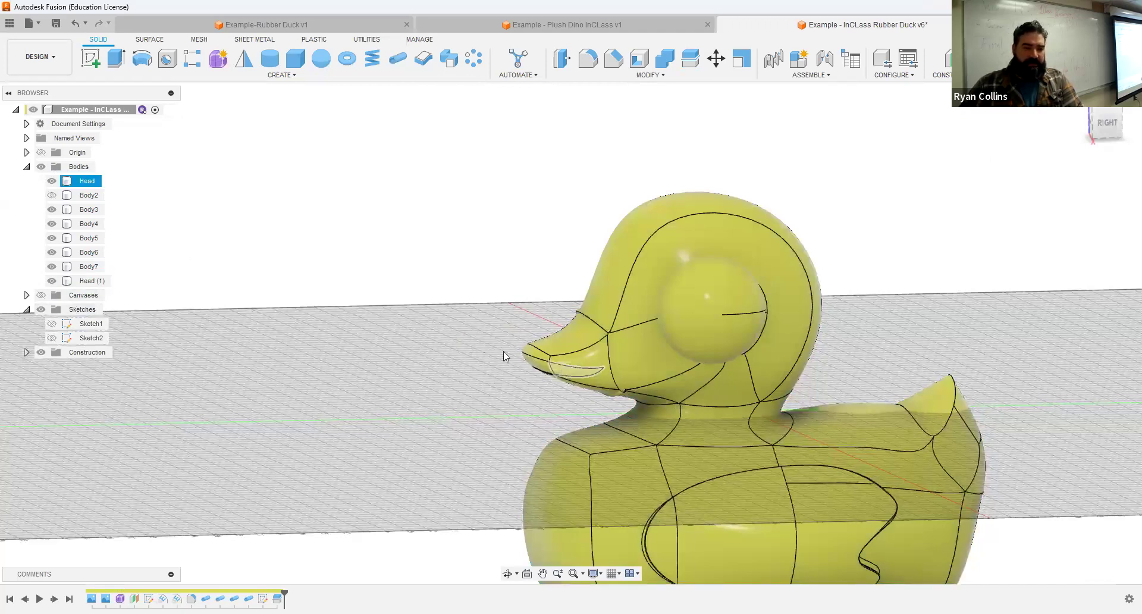
- Hide the split-off mouth piece named Head and check the opened beak from the front and right side
left_click(52, 181)
middle_click_drag(229, 234, 276, 245, "shift")
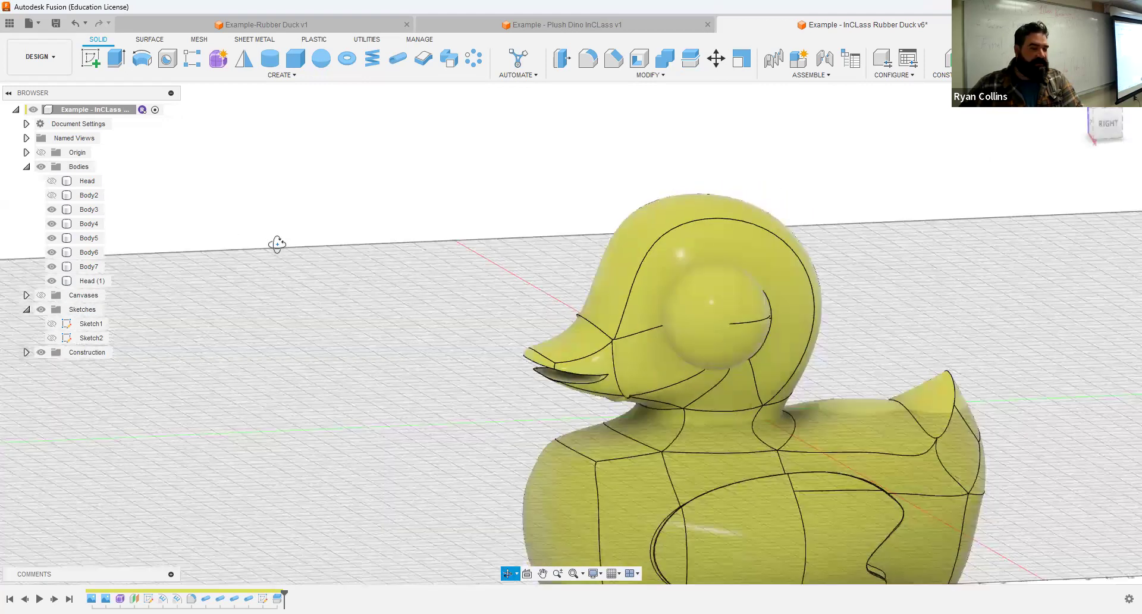
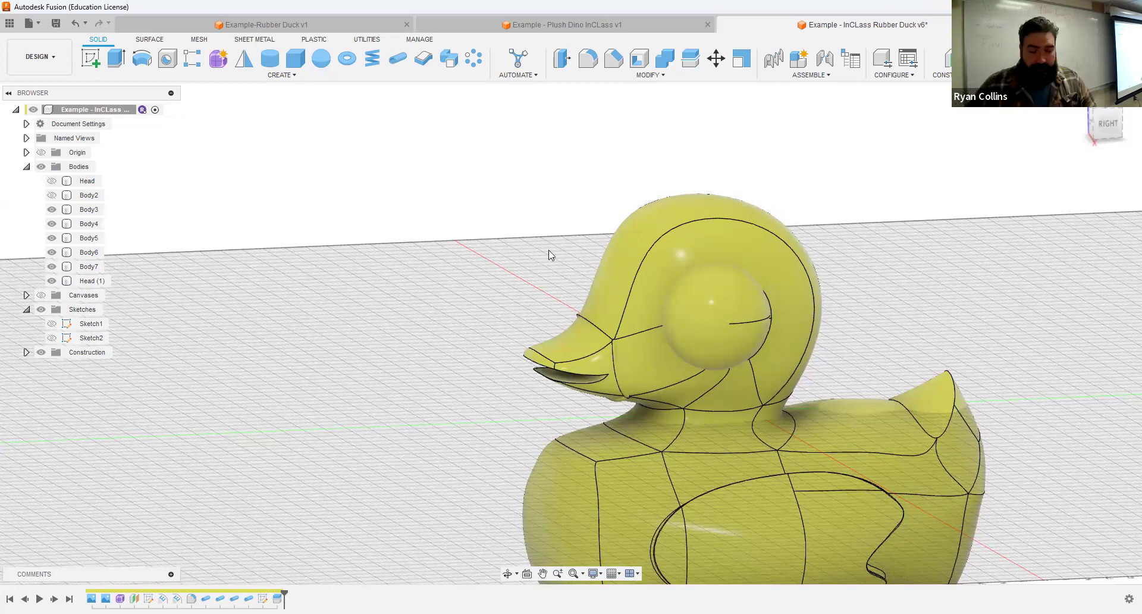
middle_click_drag(867, 262, 759, 191)
middle_click_drag(739, 255, 783, 247, "shift")
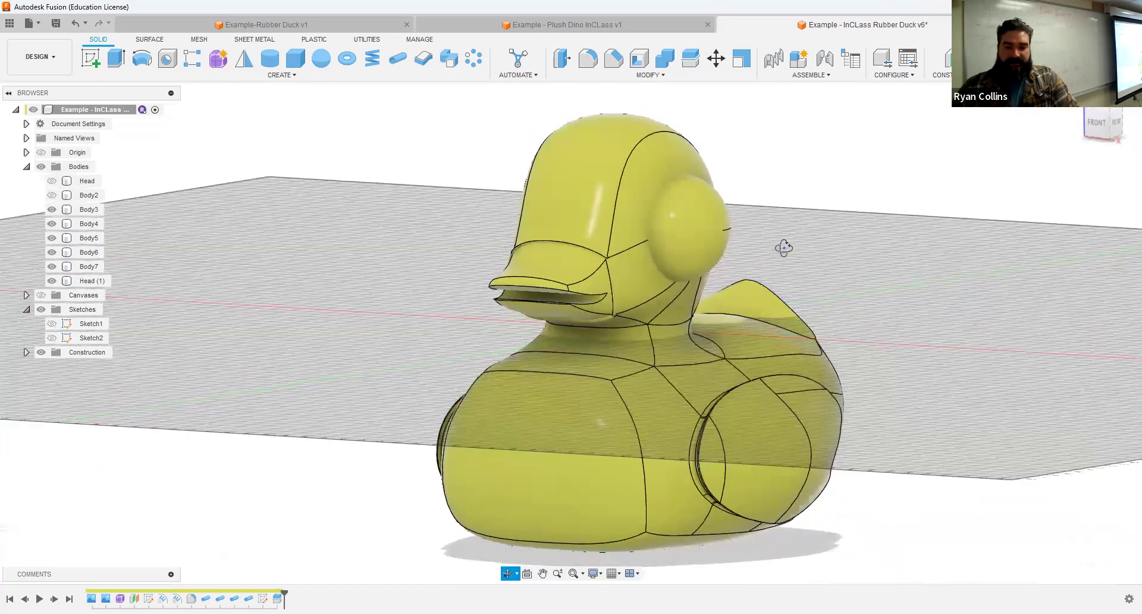
left_click(1117, 123)
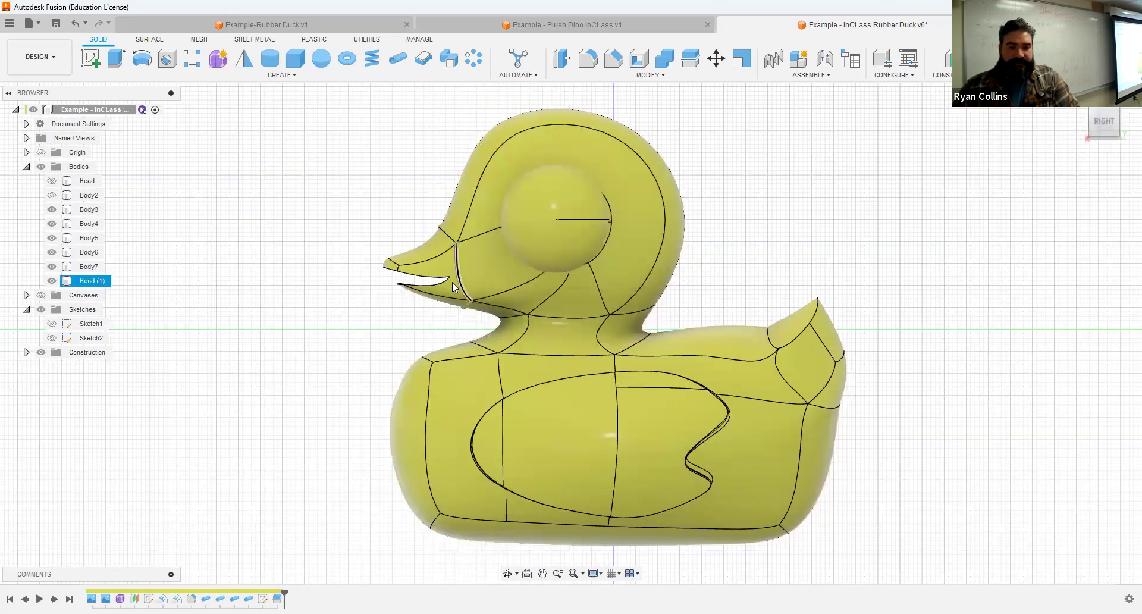
middle_click_drag(764, 224, 821, 232, "shift")
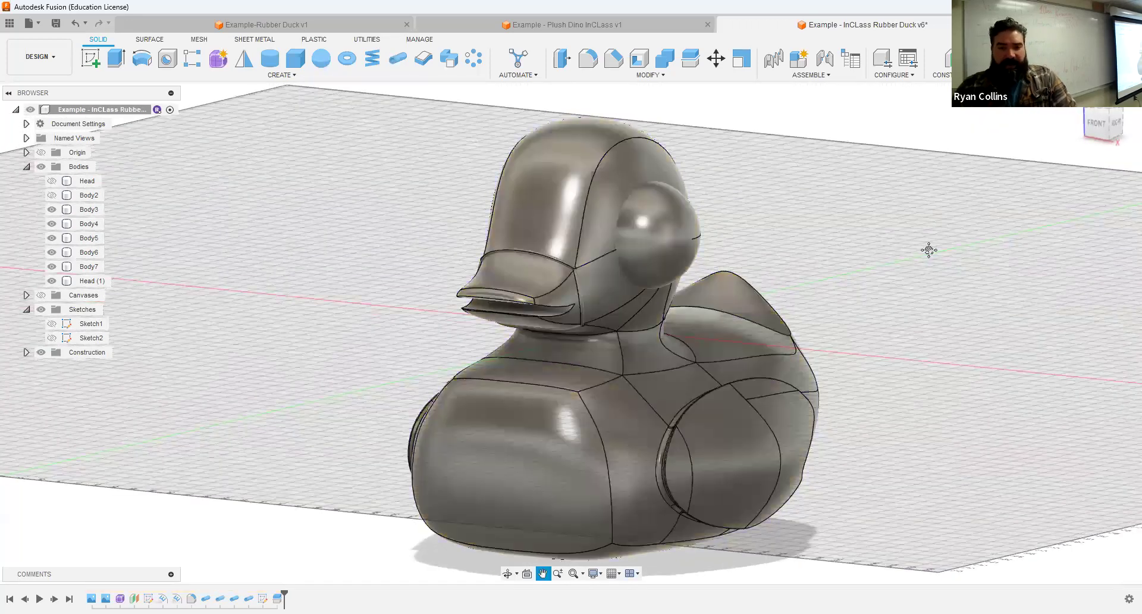
middle_click_drag(928, 247, 866, 217)
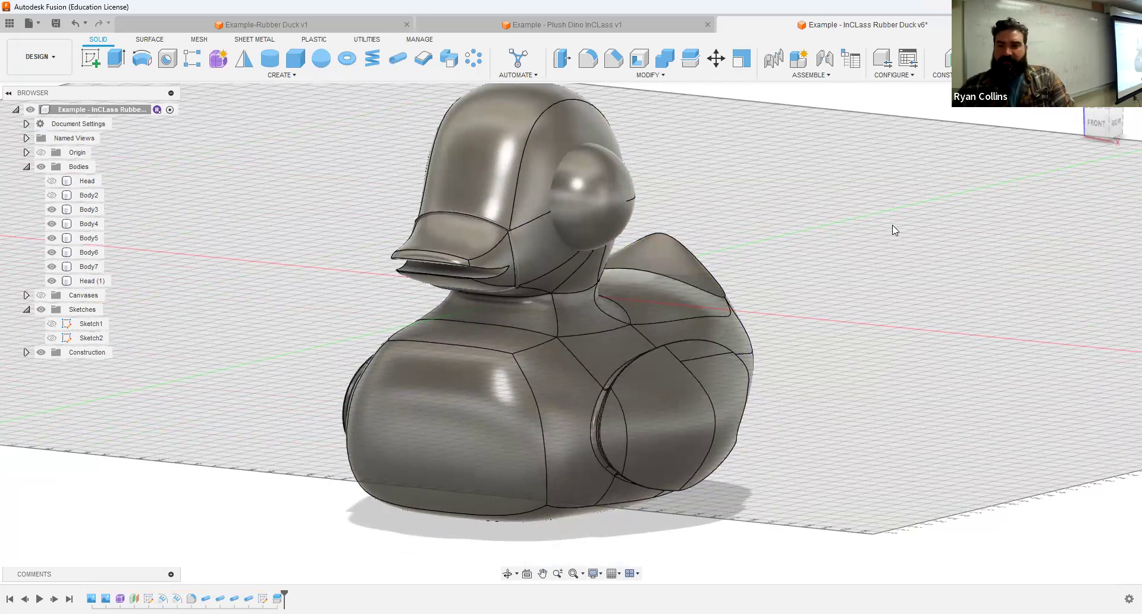
- Apply the Paint - Metal Flake (Yellow) appearance to the duck's main body
key("a")
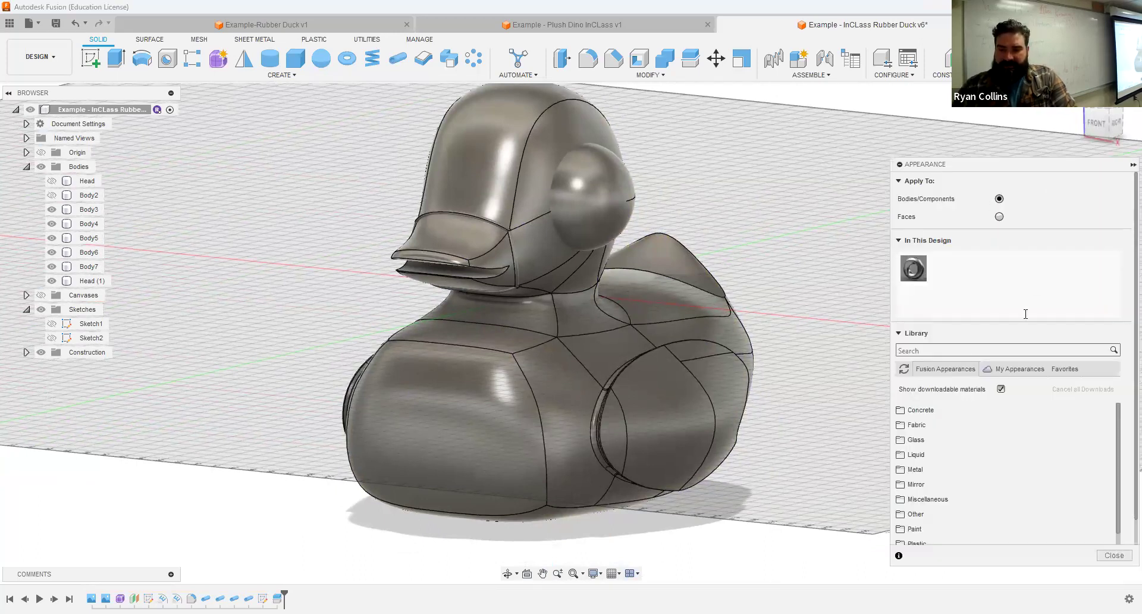
left_click(941, 474)
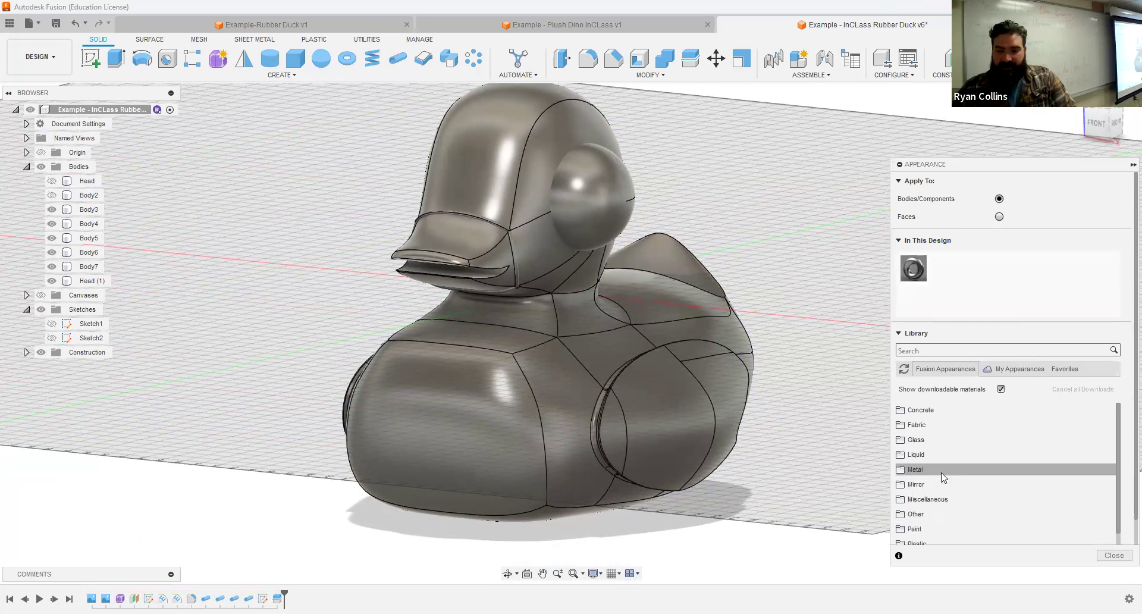
left_click(941, 469)
scroll(937, 479, "down", 3)
left_click(935, 461)
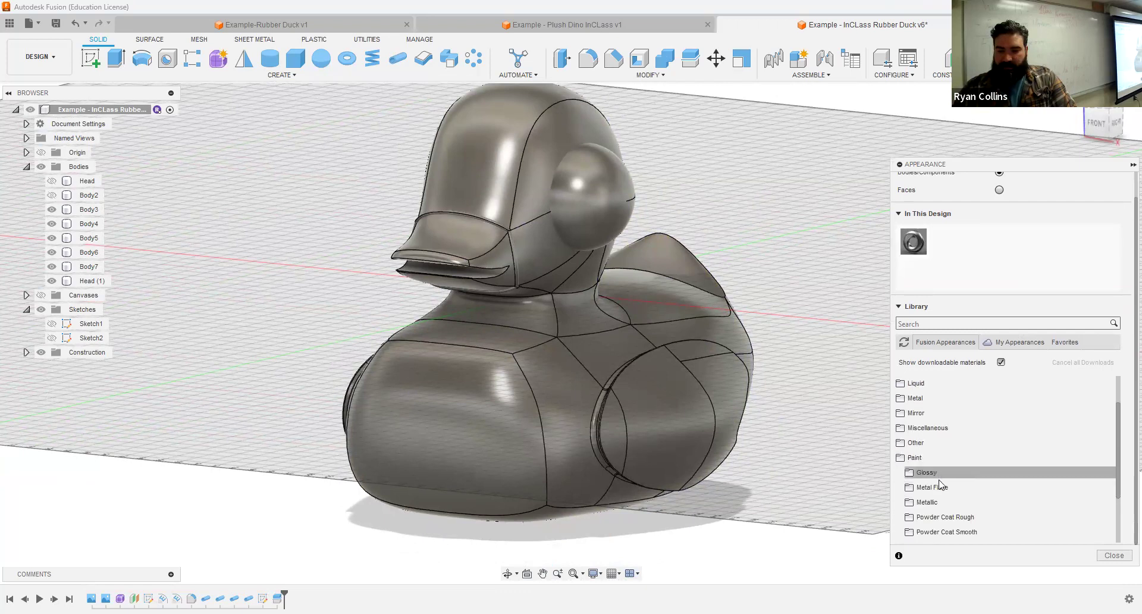
left_click_drag(1035, 172, 893, 118)
left_click(934, 433)
scroll(938, 441, "down", 3)
scroll(937, 441, "down", 3)
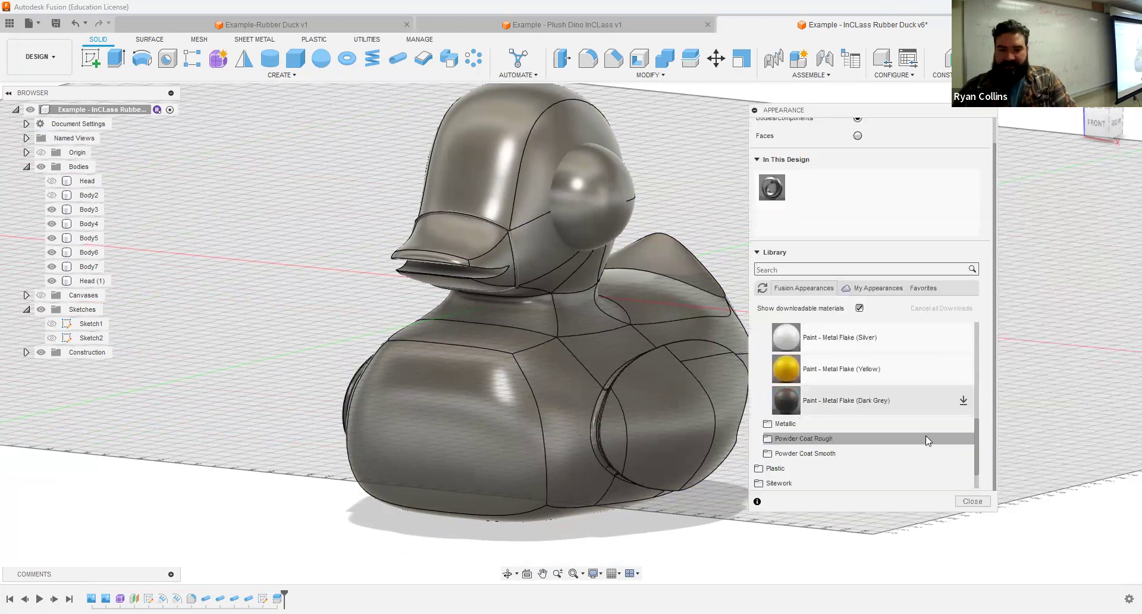
scroll(925, 435, "up", 2)
left_click_drag(823, 463, 496, 411)
- Apply the Paint - Metal Flake (Silver) appearance to the visible eye sphere
left_click_drag(768, 223, 578, 192)
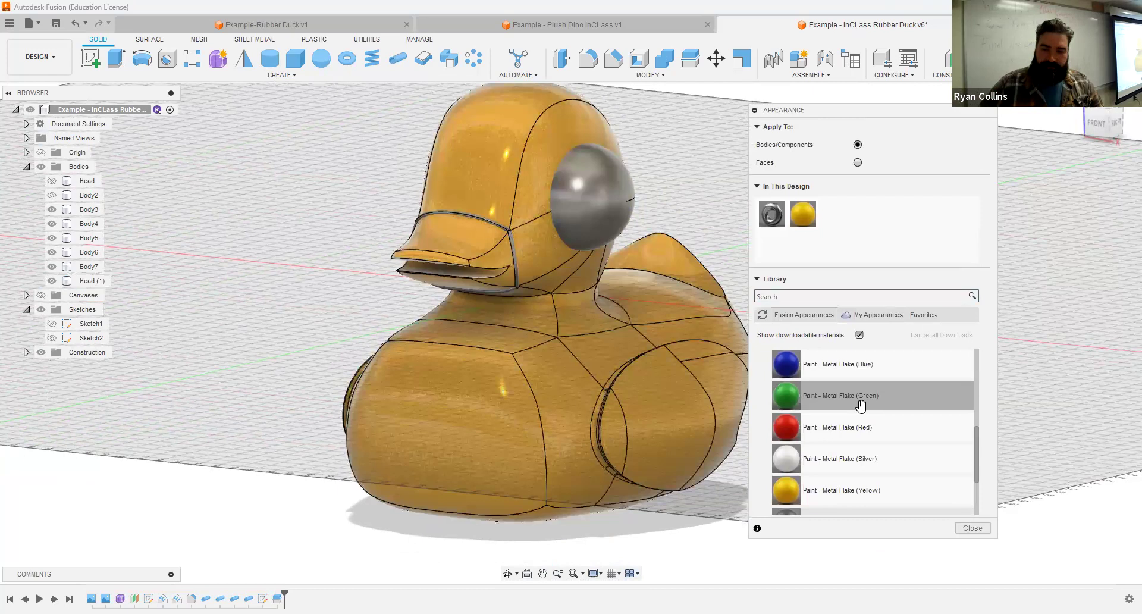
left_click_drag(795, 461, 581, 201)
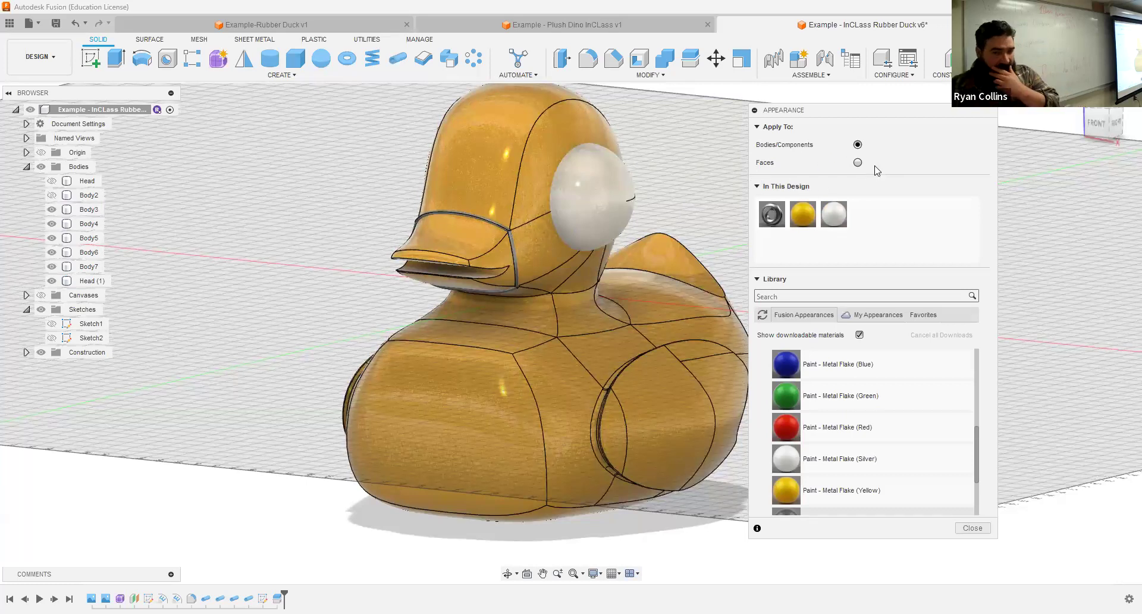
- Switch appearances to individual faces and apply Paint - Metal Flake (Red) to the underside face of the lower beak
left_click(858, 163)
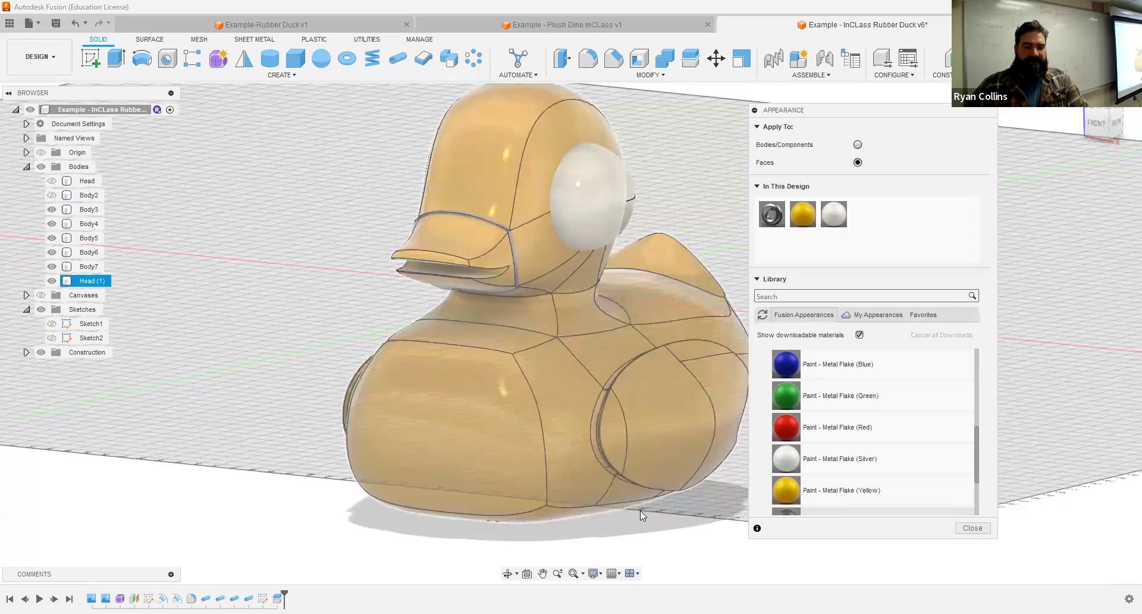
mouse_move(641, 512)
middle_mouse_down("shift")
mouse_move(643, 492)
mouse_move(641, 503)
middle_mouse_up("shift")
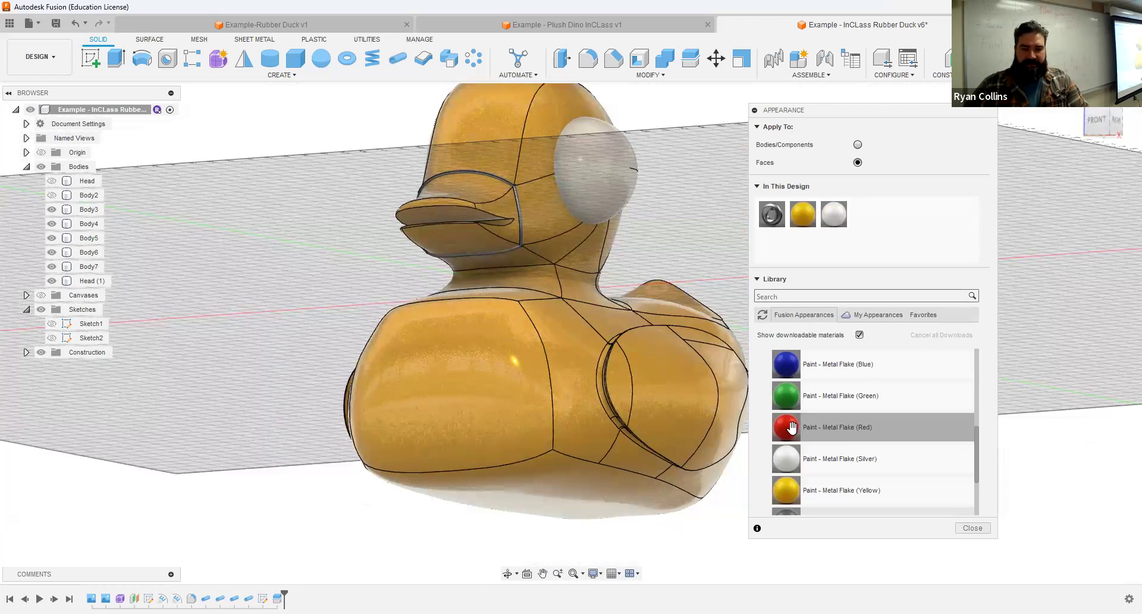
left_click_drag(786, 432, 454, 232)
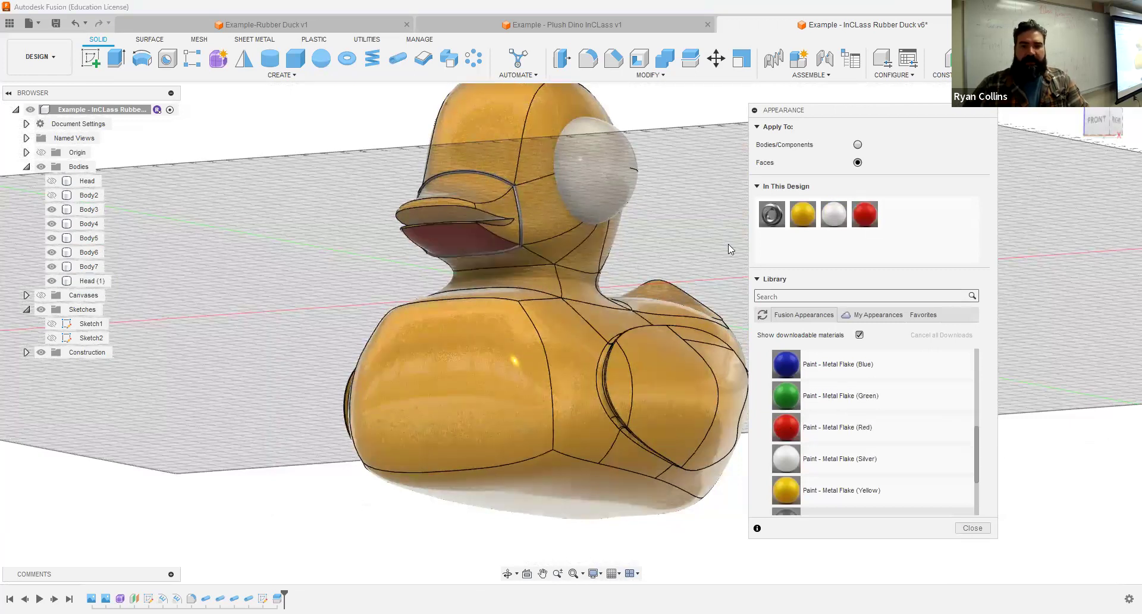
- Try to apply the red Metal Flake paint to all of the beak's faces at once as a group selection, and cancel it
left_click(1116, 123)
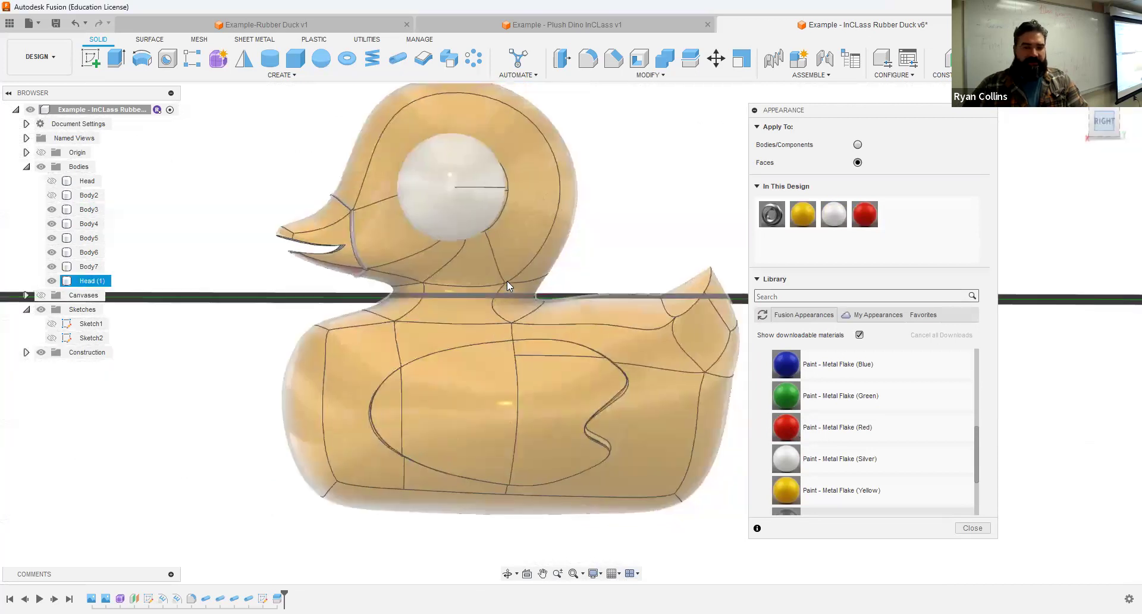
left_click_drag(304, 177, 264, 347)
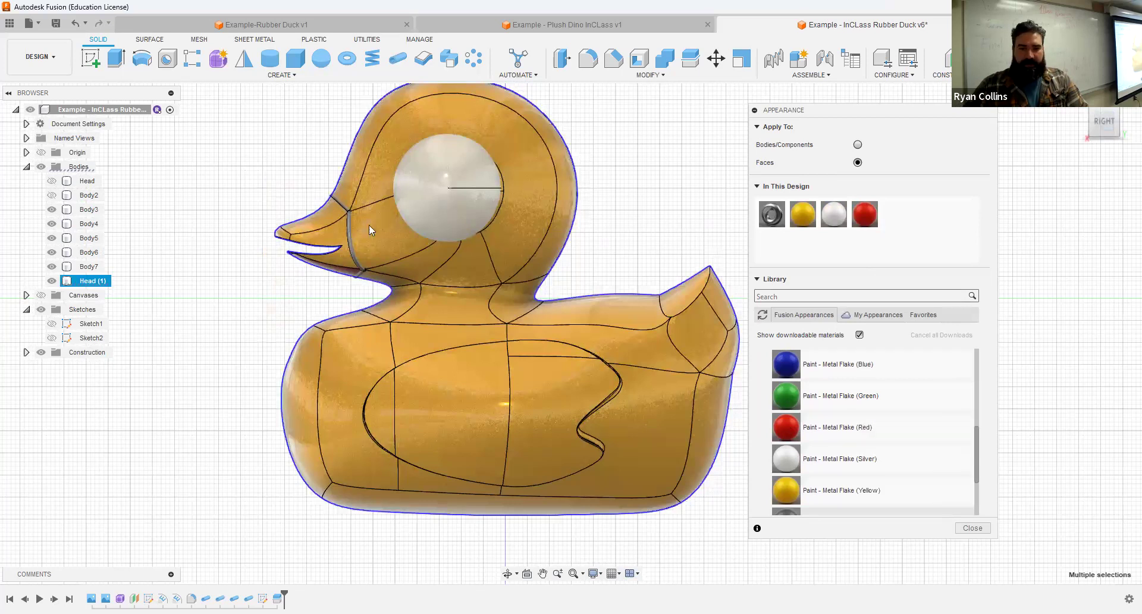
key("Escape")
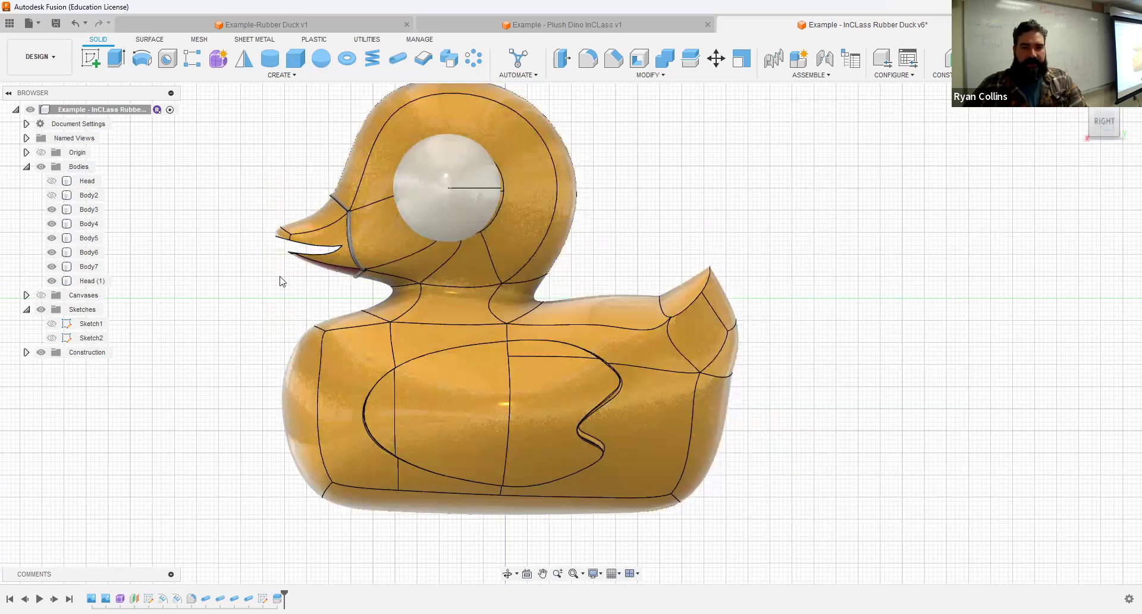
key("a")
left_click(857, 163)
left_click_drag(320, 188, 307, 283)
middle_click_drag(308, 289, 322, 293, "shift")
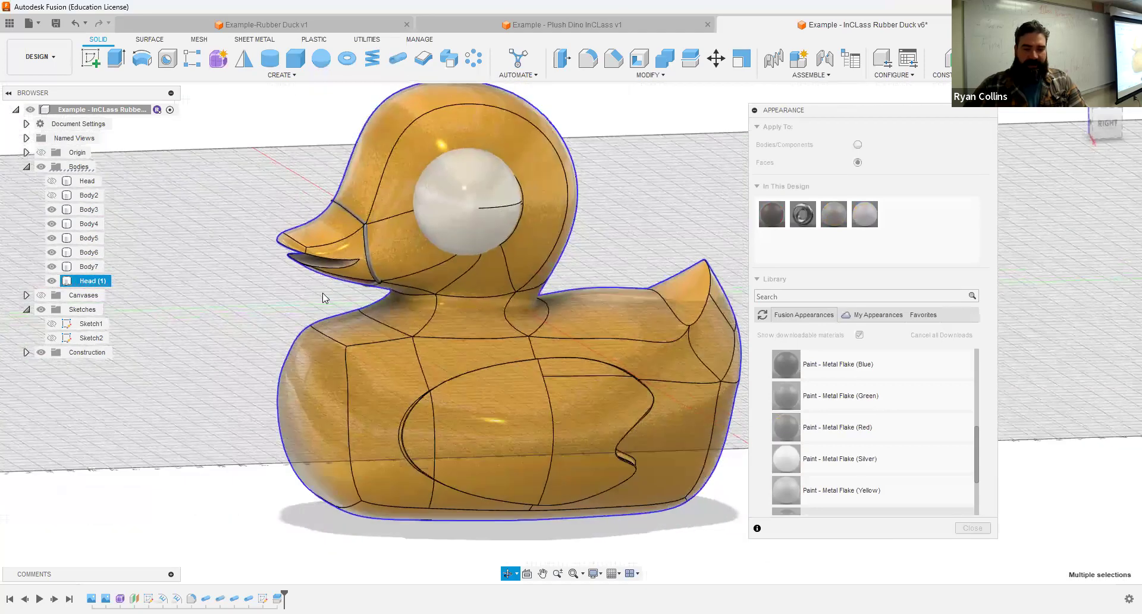
left_click_drag(769, 219, 315, 233)
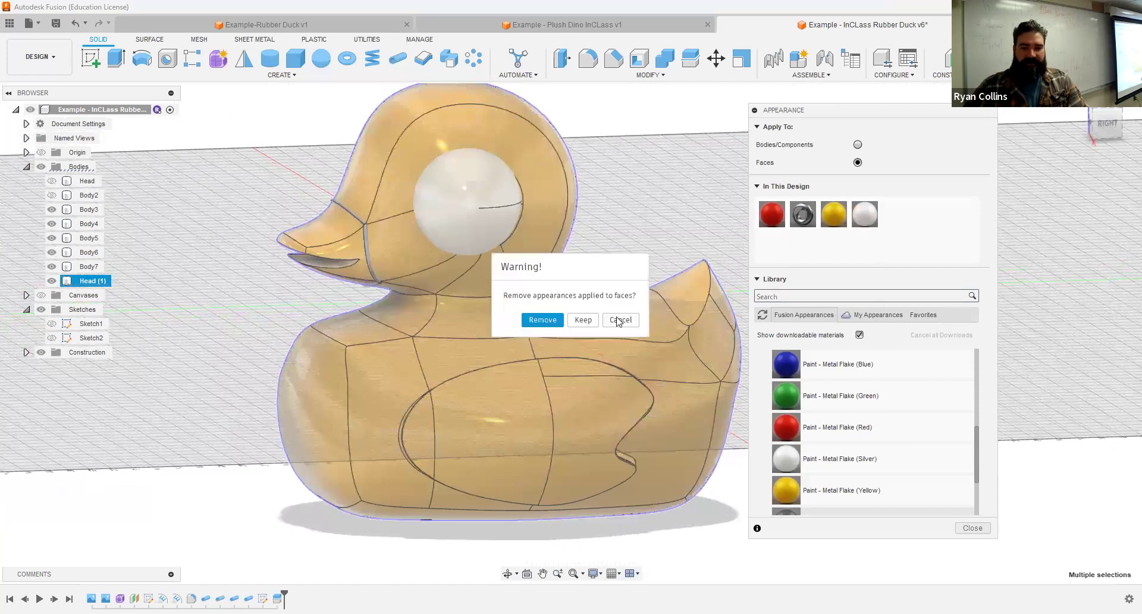
left_click(618, 320)
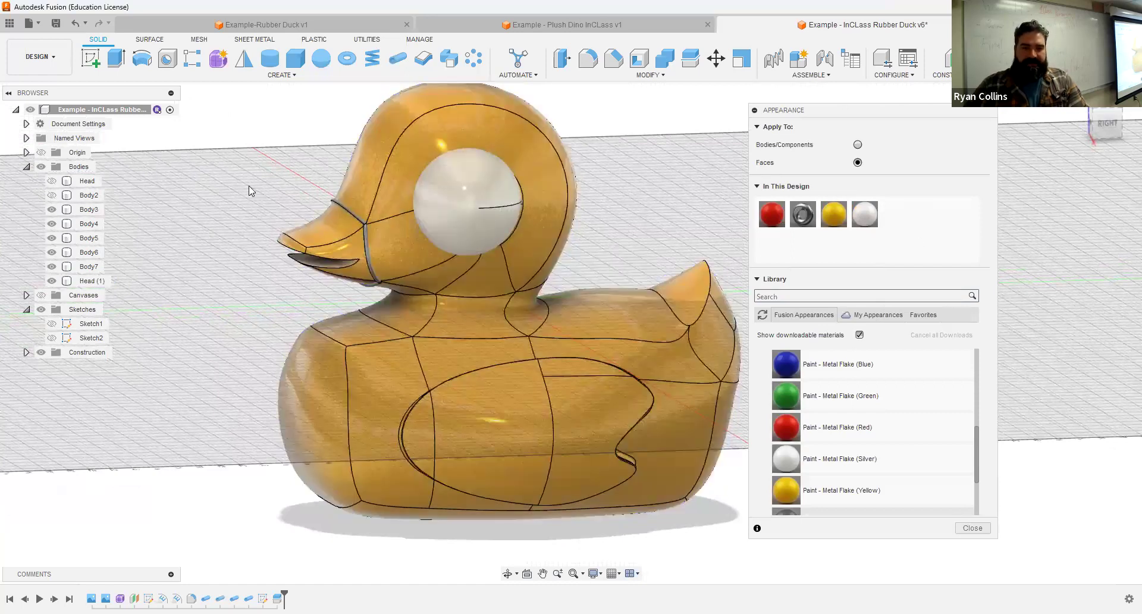
- Apply the red Metal Flake paint to the top face of the upper beak and the narrow faces along its edge and tip
left_click_drag(771, 216, 311, 225)
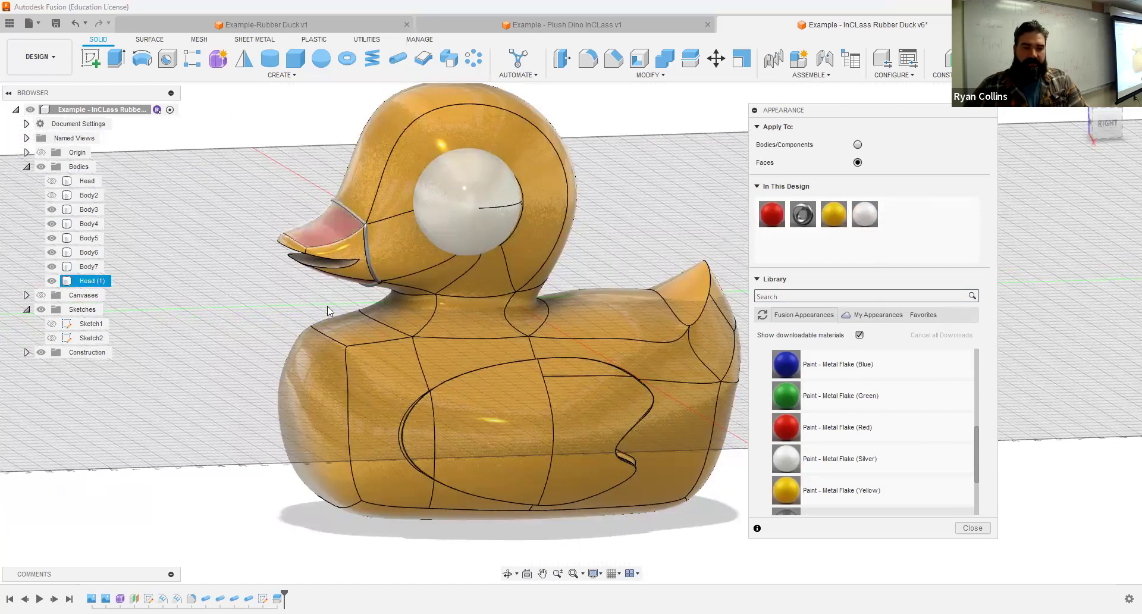
left_click_drag(771, 215, 314, 244)
left_click_drag(771, 214, 296, 244)
- Apply the red Metal Flake paint to the beak's remaining faces, working from the duck's left side
middle_click_drag(323, 267, 687, 298, "shift")
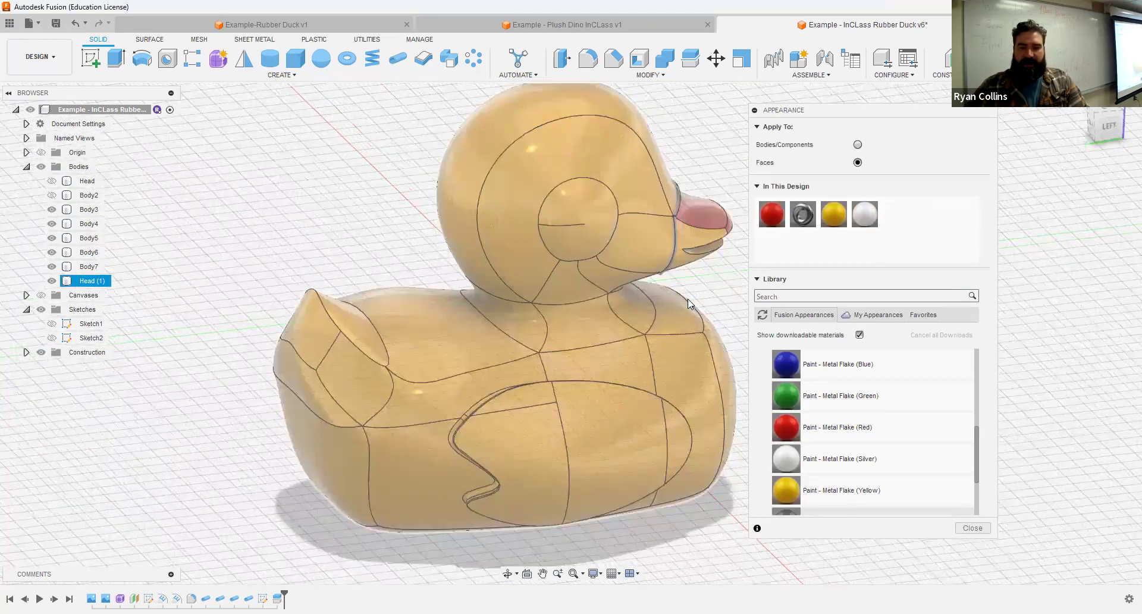
scroll(688, 299, "up", 5)
left_click_drag(773, 214, 688, 247)
middle_click_drag(686, 246, 626, 156, "shift")
left_click_drag(772, 213, 624, 133)
scroll(679, 241, "down", 5)
middle_click_drag(688, 242, 501, 262, "shift")
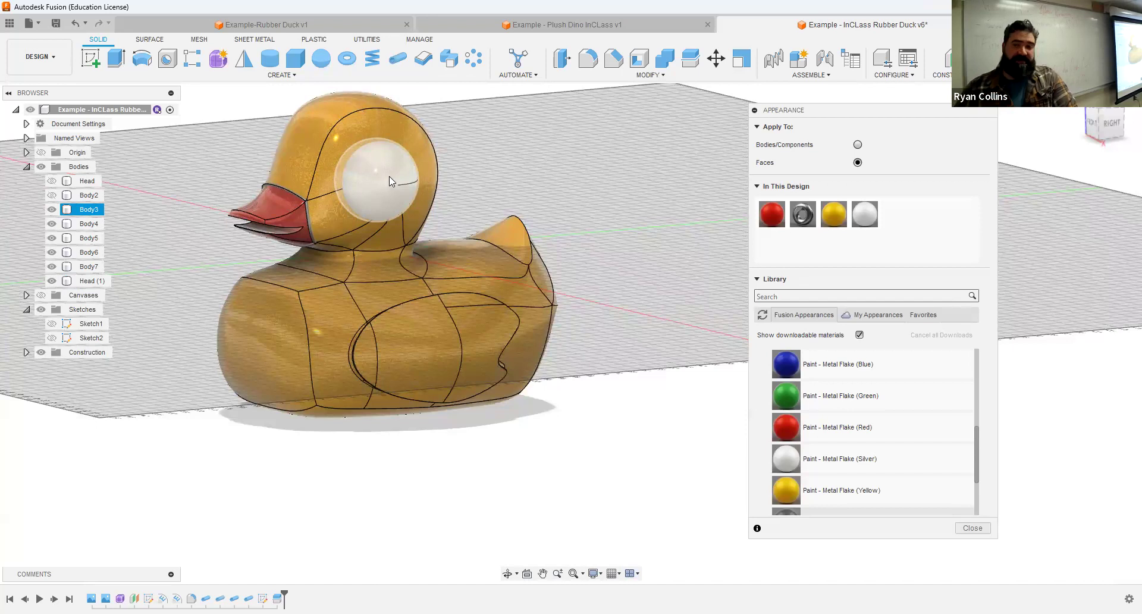
- Finish the appearance changes and start a new sketch on the origin plane facing the right side view
left_click(1108, 123)
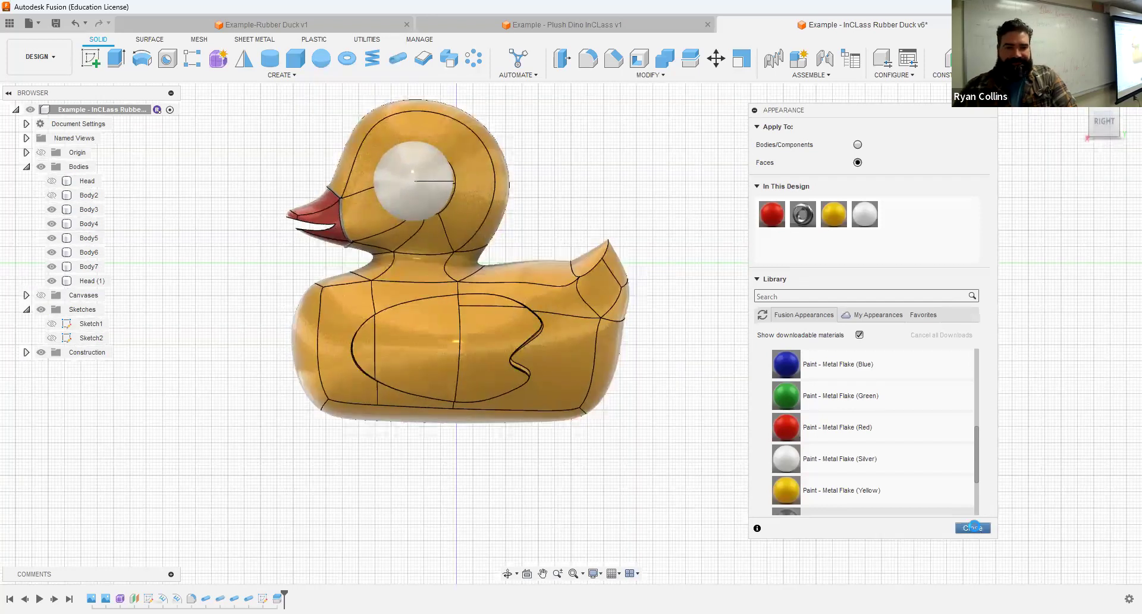
left_click(973, 527)
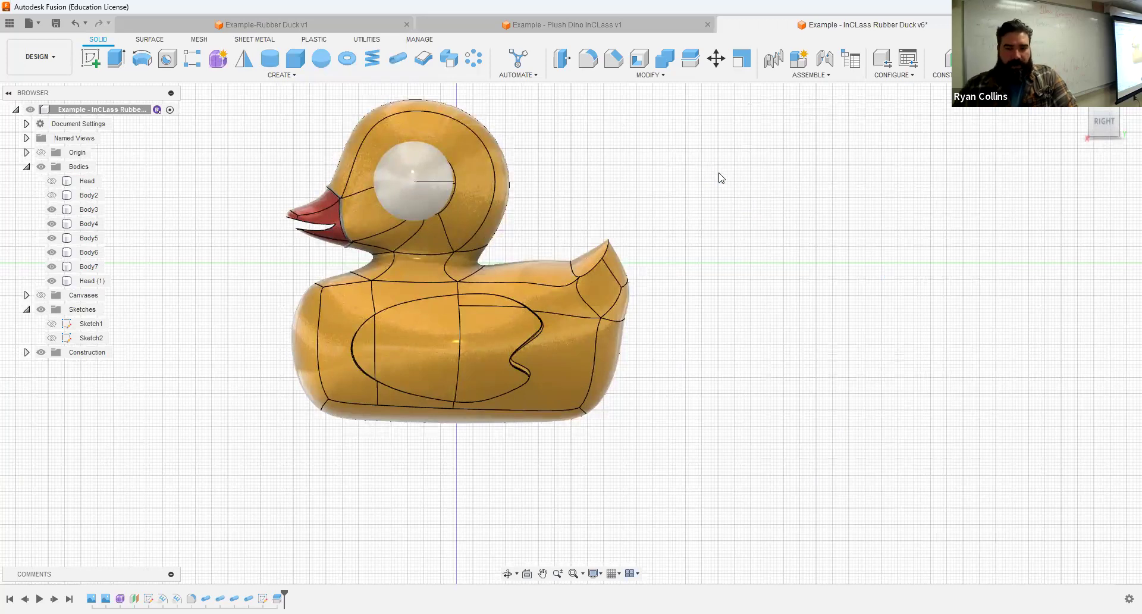
left_click(91, 58)
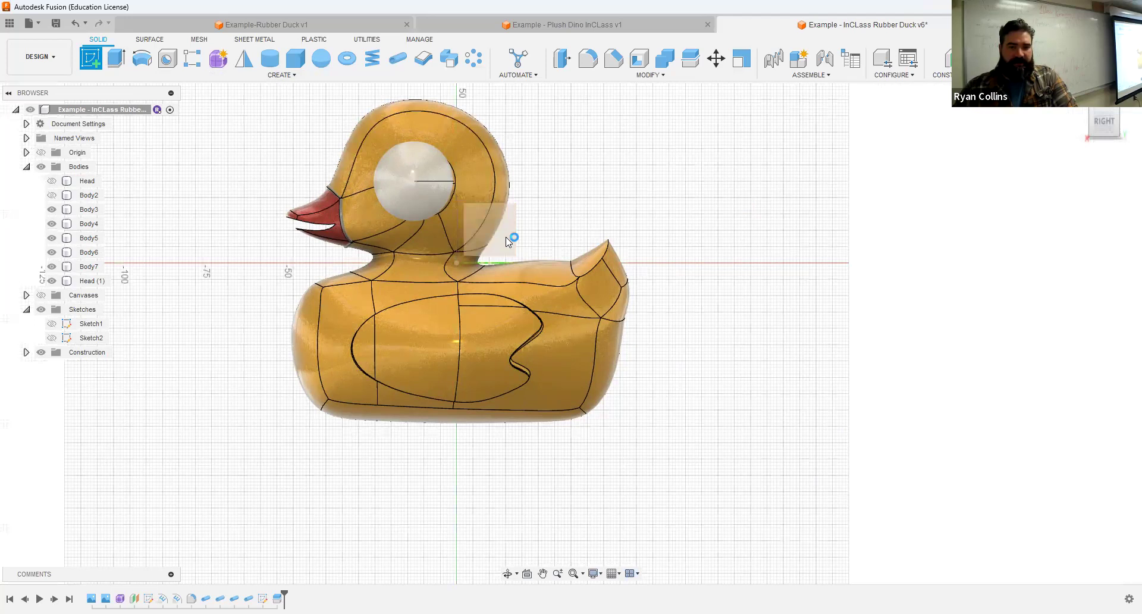
left_click(510, 240)
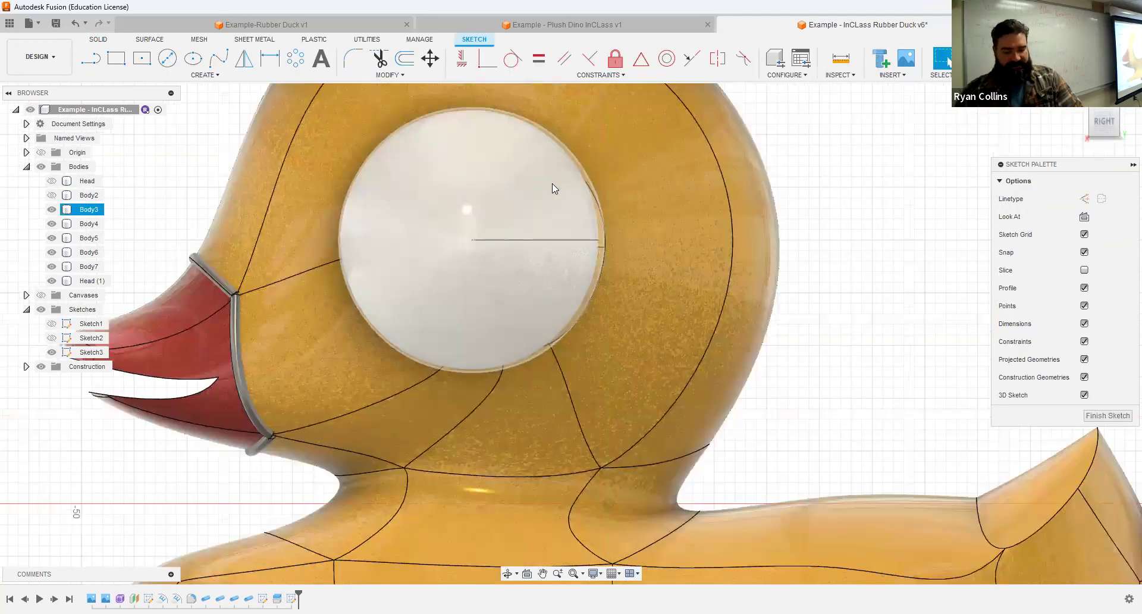
- Project the white eye body's outline into the sketch, selecting it as a whole body instead of a face
key("p")
left_click(504, 198)
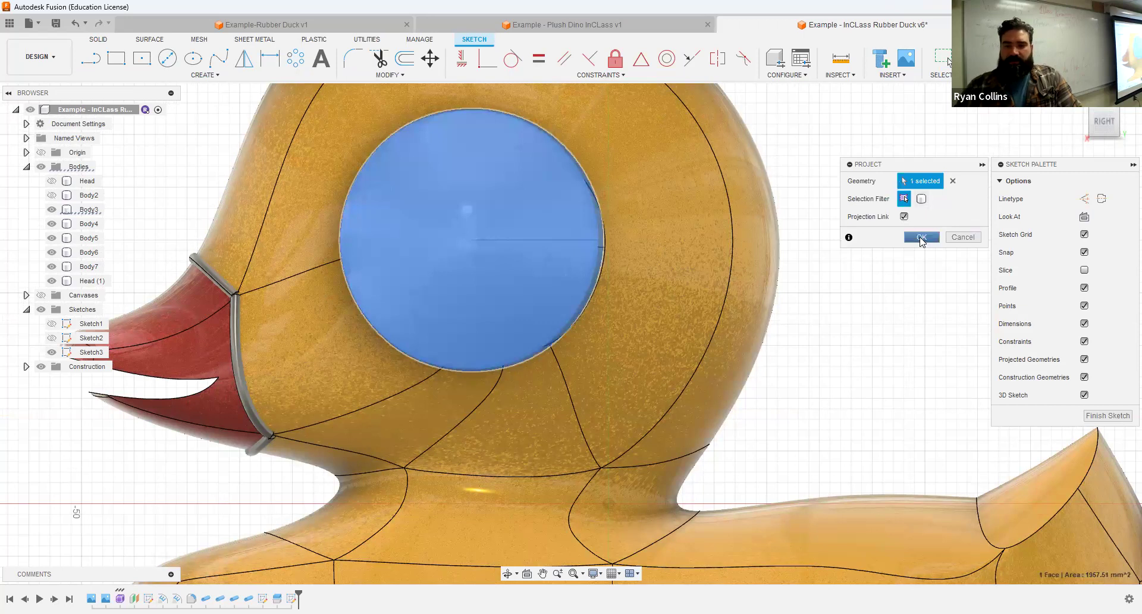
left_click(922, 198)
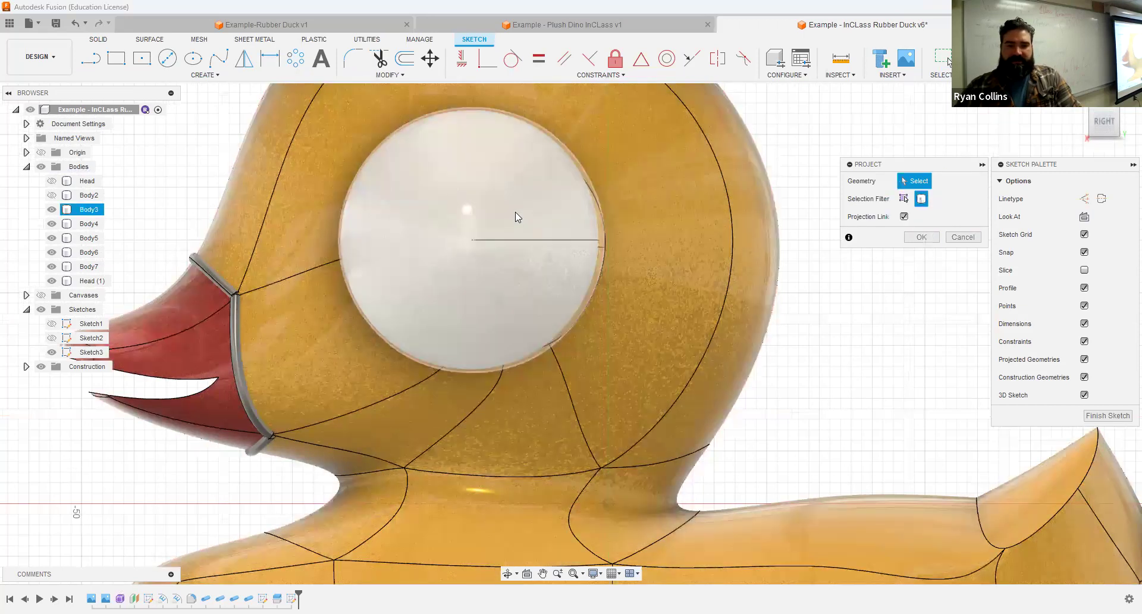
left_click(912, 237)
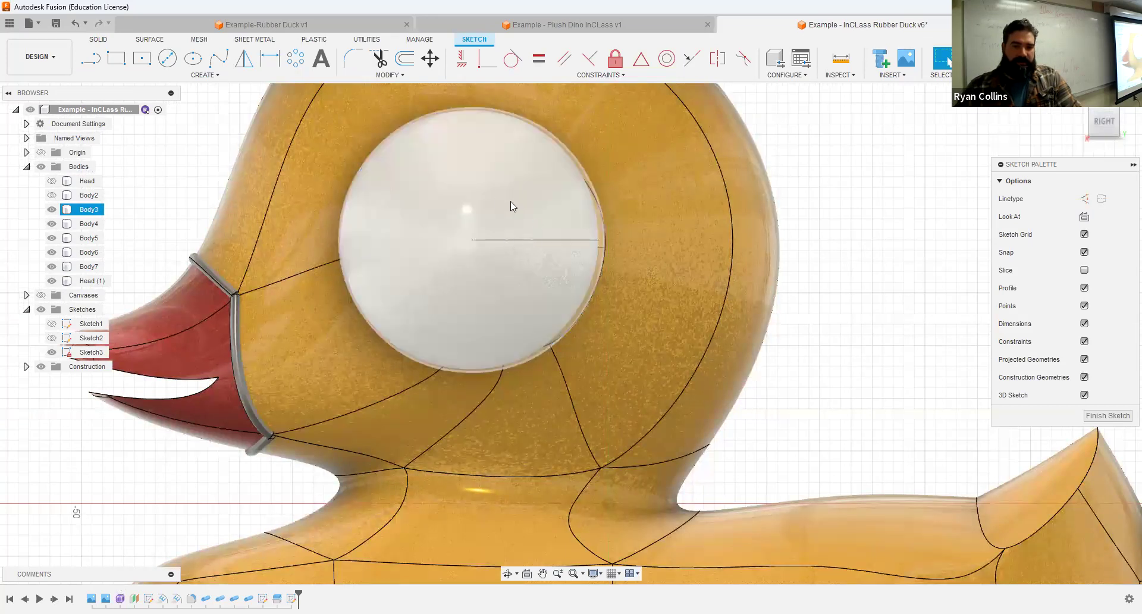
- Sketch a circle about 16 mm in diameter centred on the eye
left_click(167, 58)
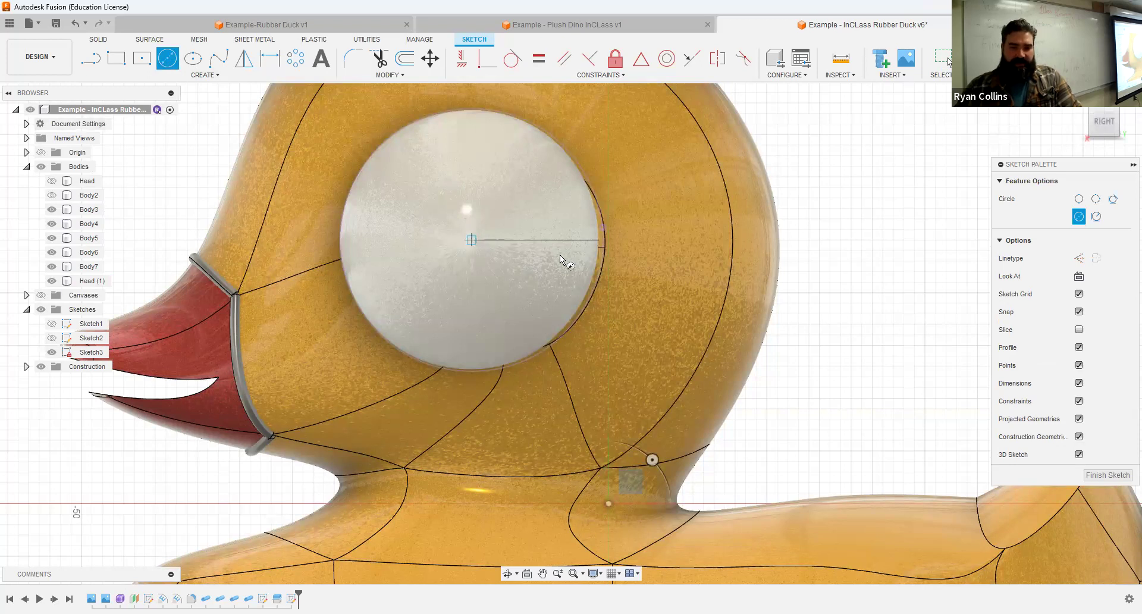
left_click(471, 240)
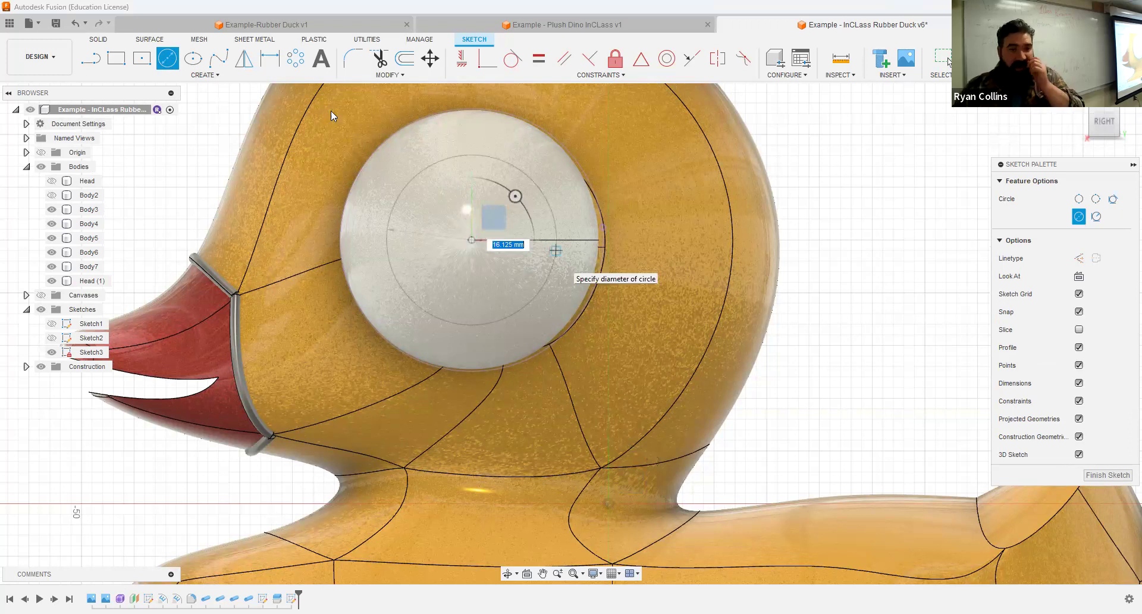
key("Escape")
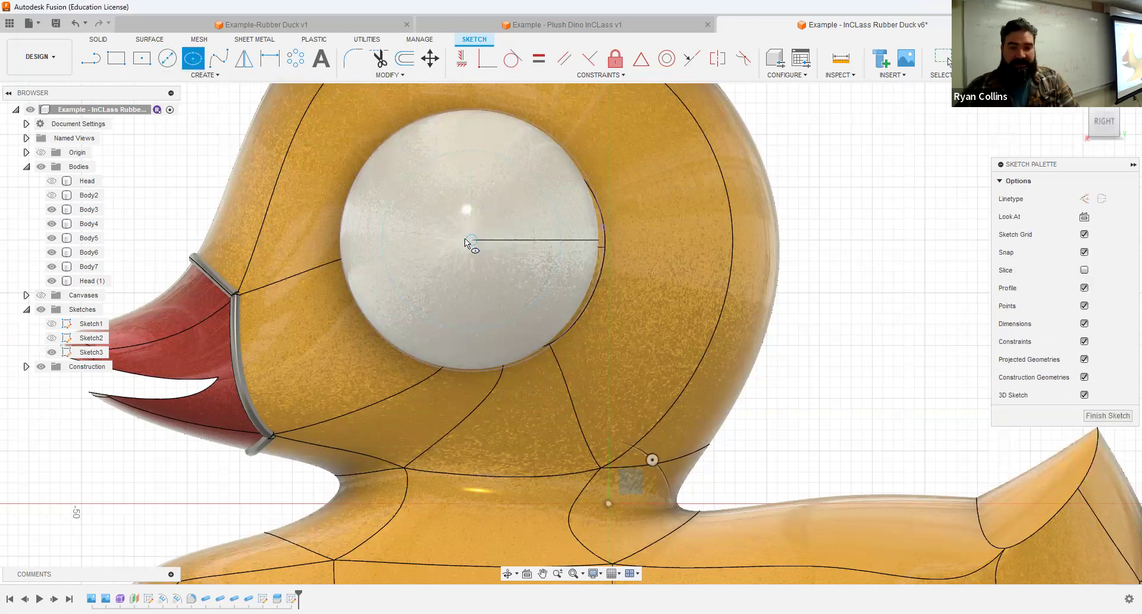
- Sketch an upright ellipse about 5.5 mm wide on the eye's centre inside the circle, and finish the sketch
left_click(470, 240)
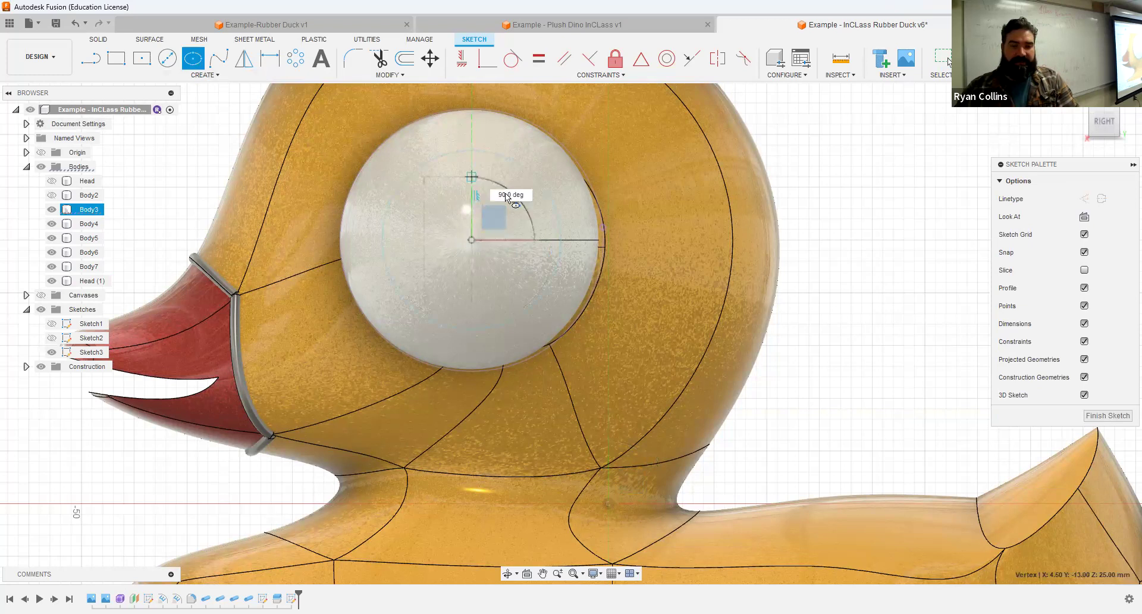
left_click(516, 219)
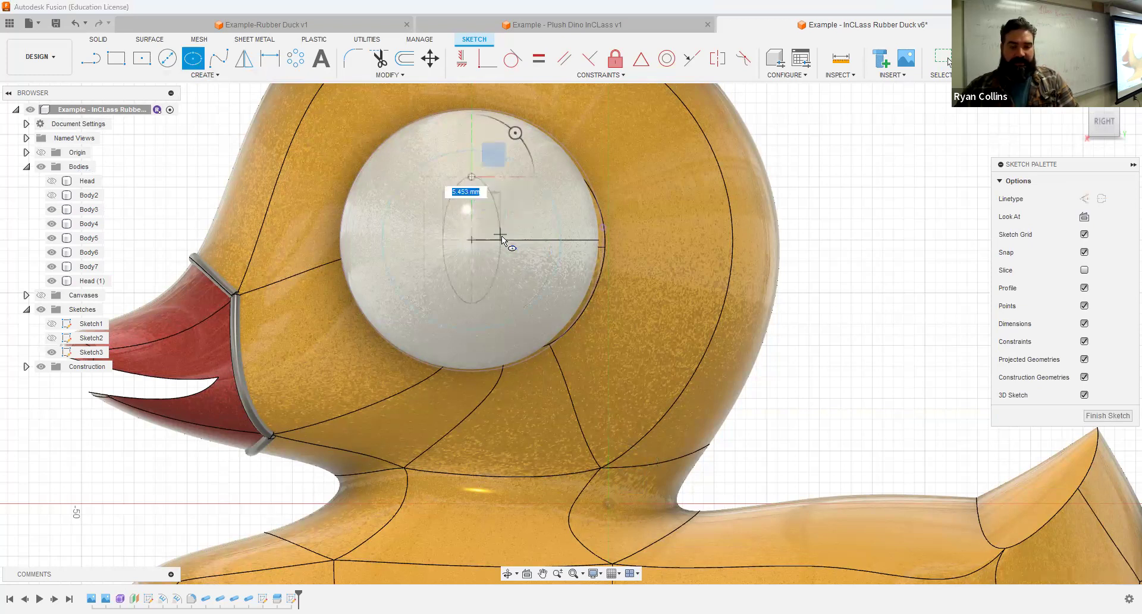
key("Escape")
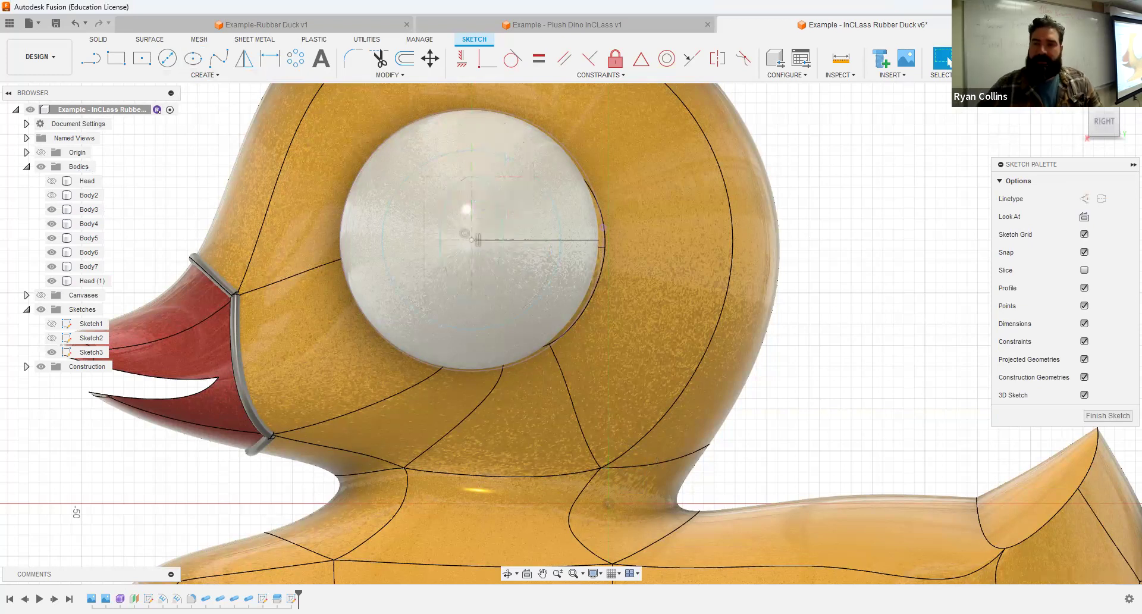
left_click(975, 58)
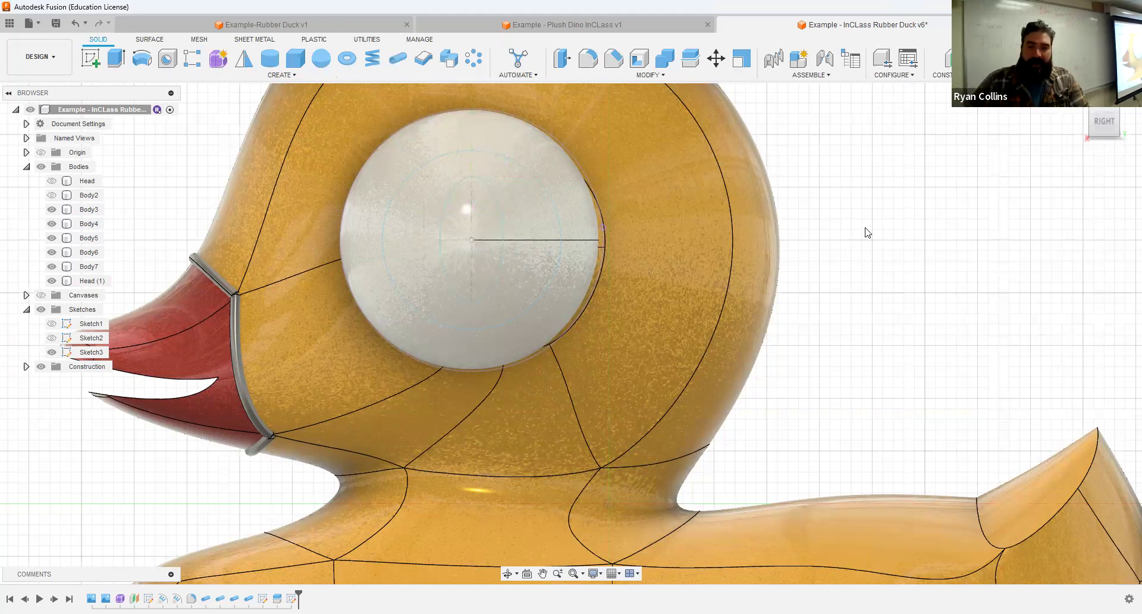
- Split the white eye's face with the sketched ellipse, without extending the splitting tool
mouse_move(890, 274)
middle_mouse_down("shift")
mouse_move(925, 275)
mouse_move(911, 278)
middle_mouse_up("shift")
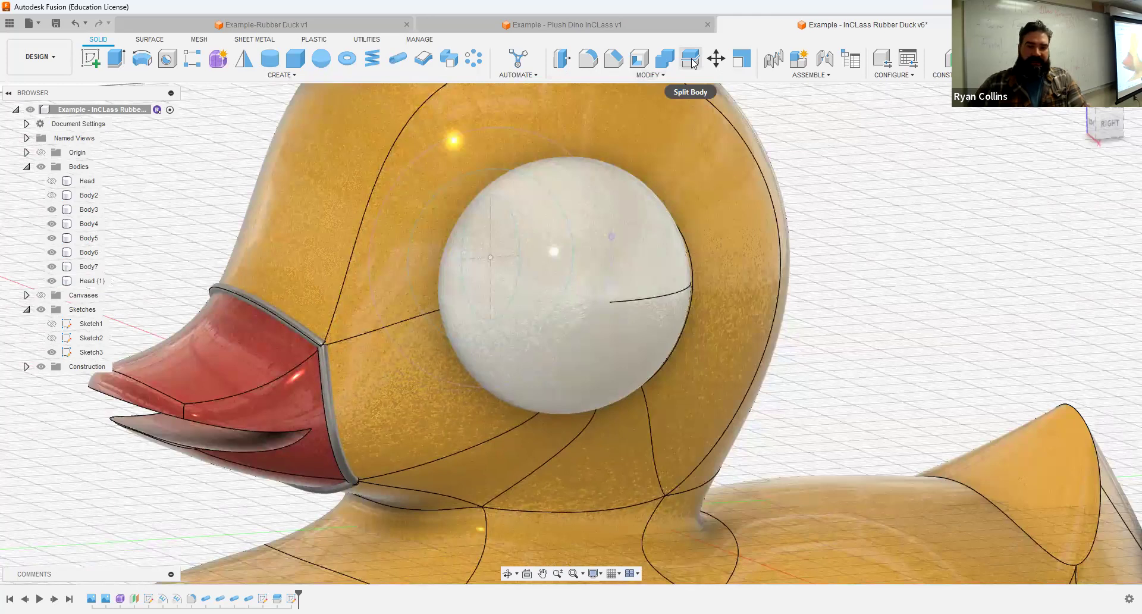
left_click(660, 76)
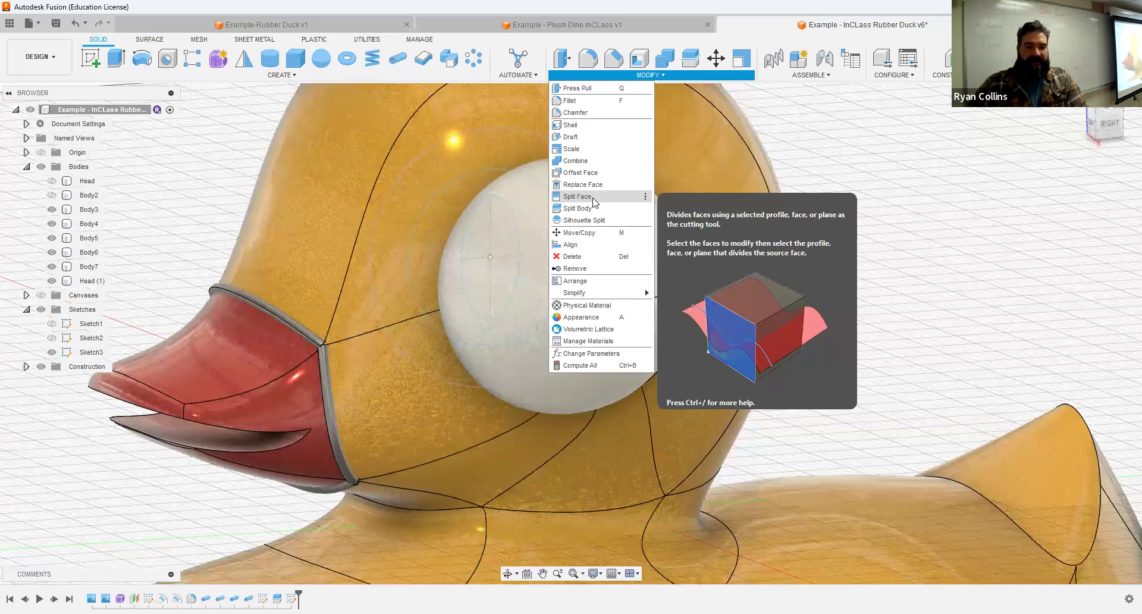
left_click(631, 197)
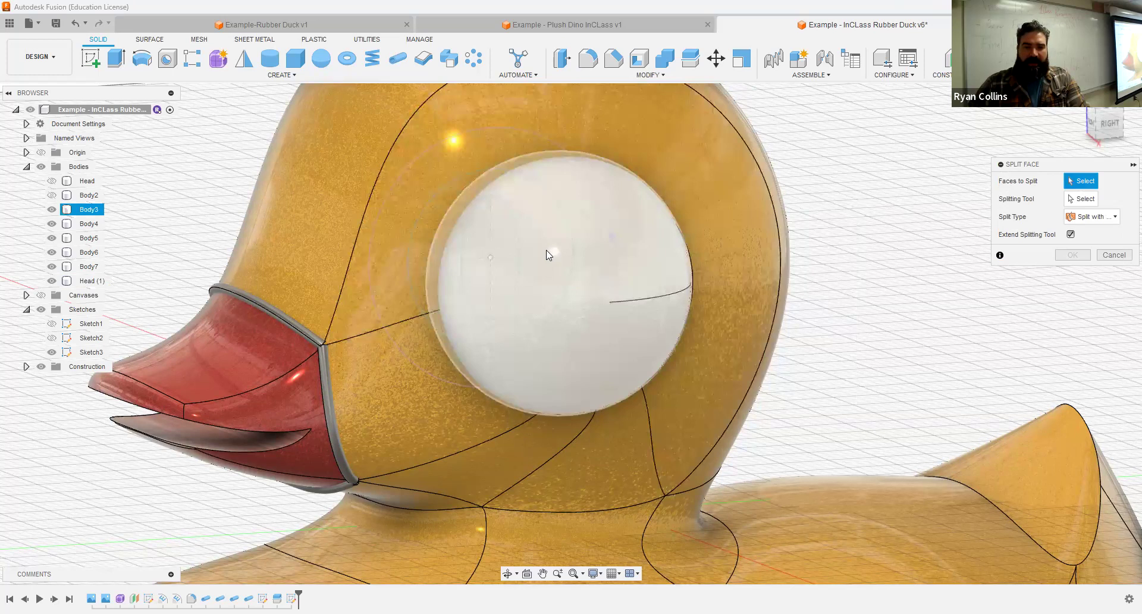
left_click(560, 249)
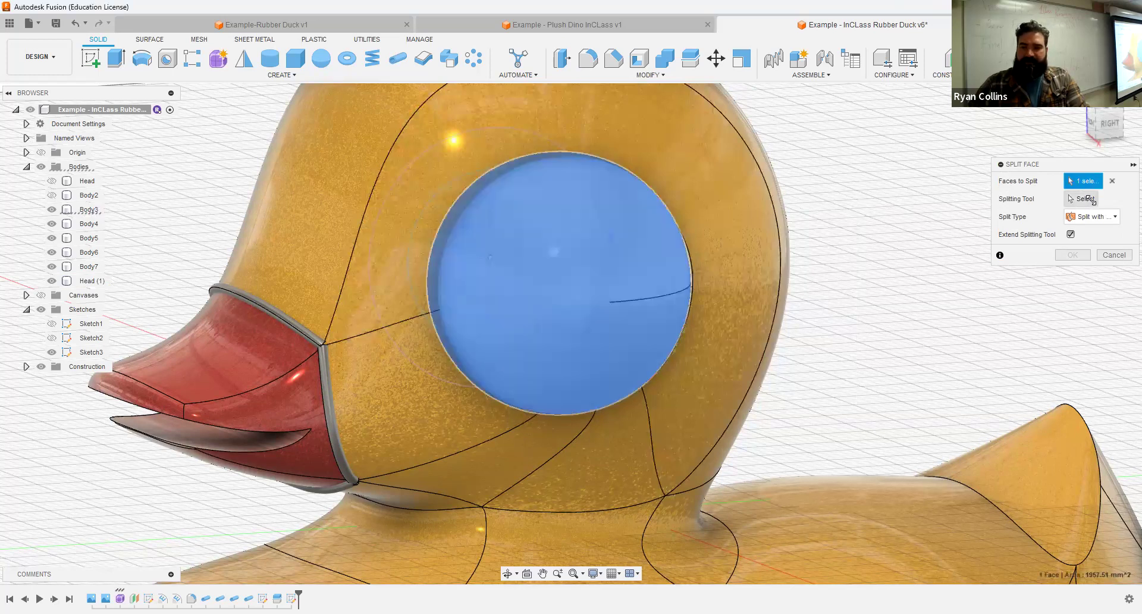
left_click(1089, 199)
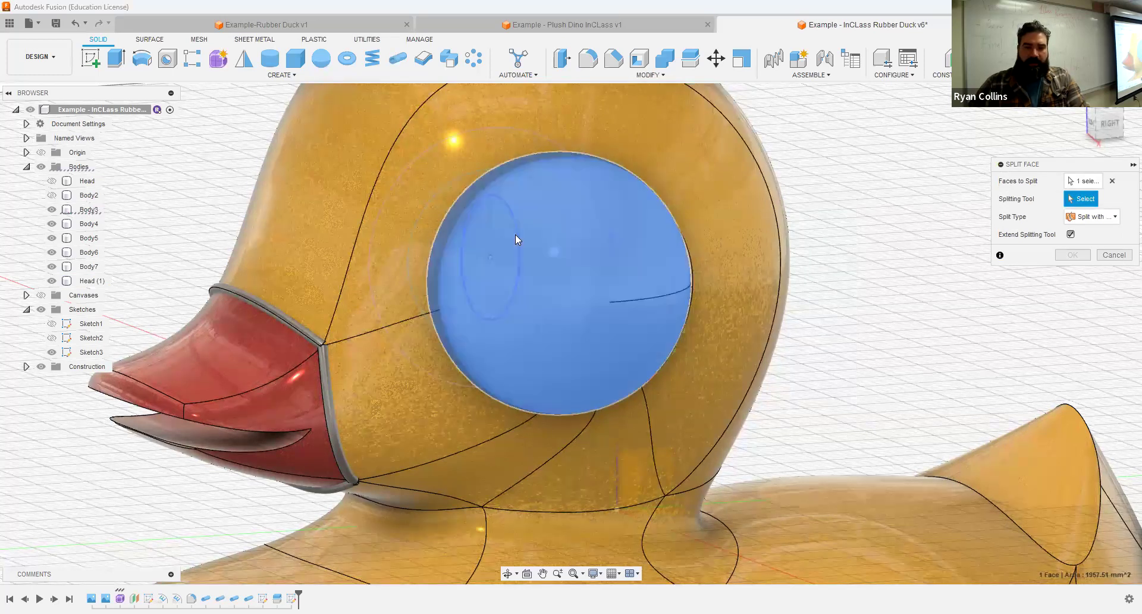
left_click(563, 209)
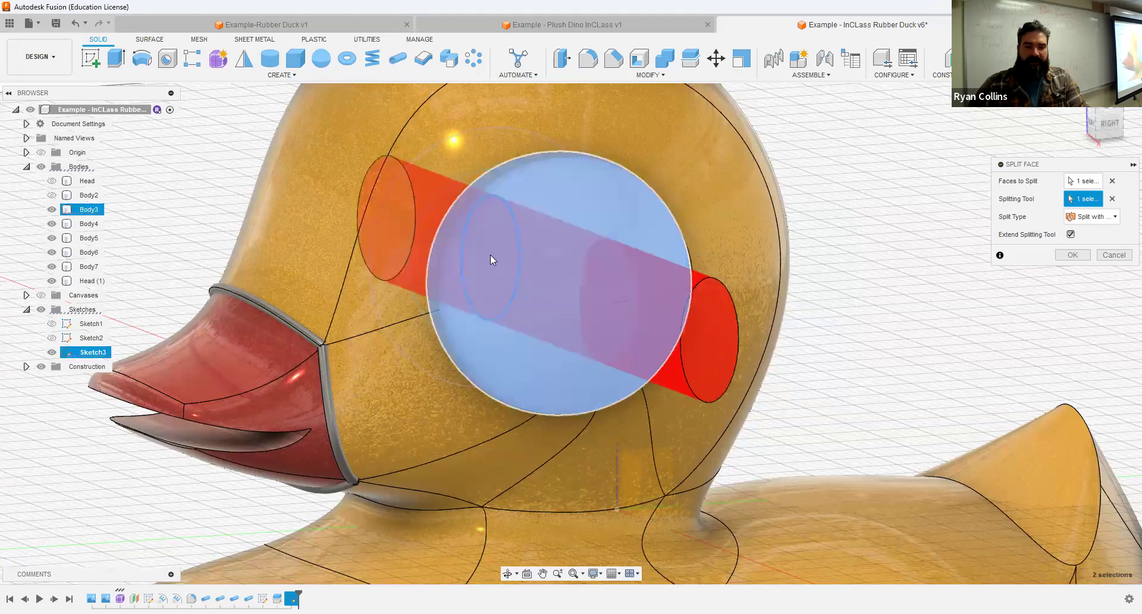
middle_click_drag(462, 244, 594, 250, "shift")
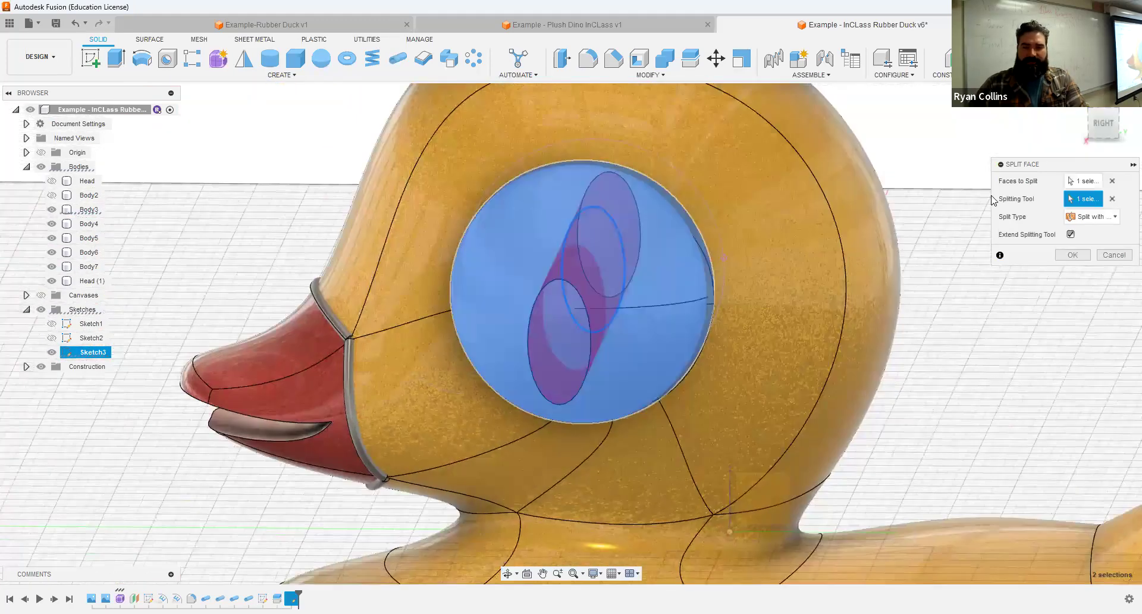
left_click(1070, 235)
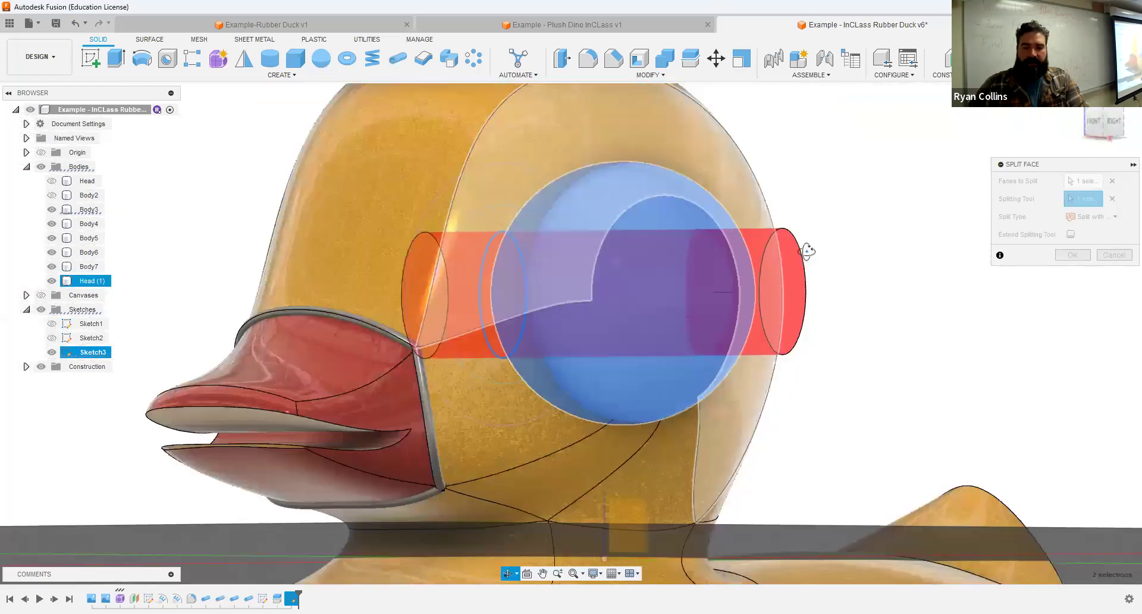
left_click(1073, 255)
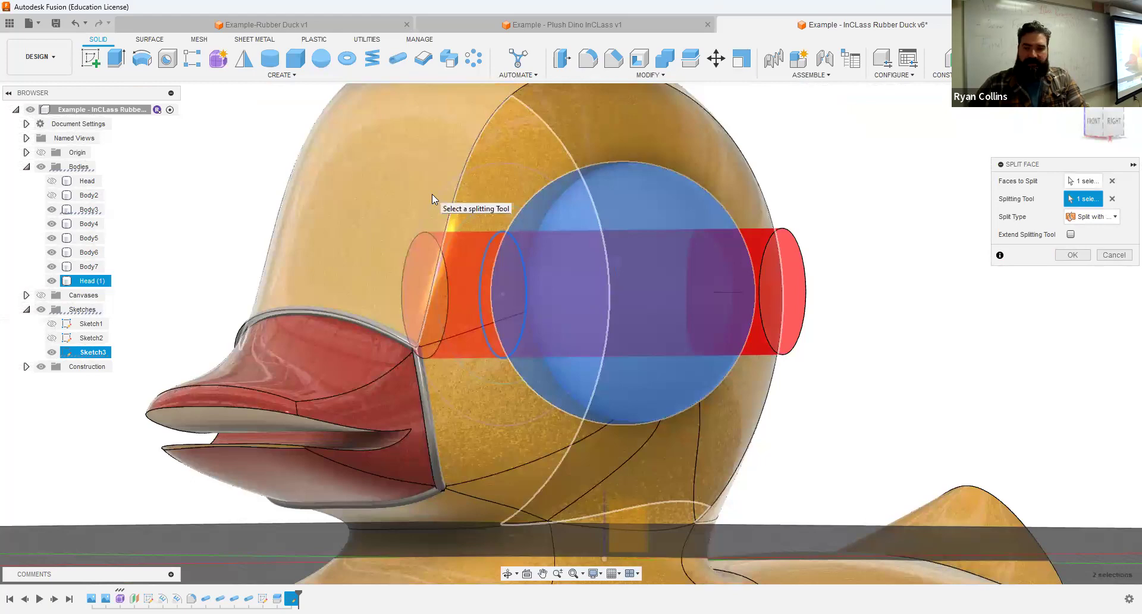
left_click(1073, 255)
- Split the eye's face outside the ellipse again using the sketched circle, temporarily hiding the head body to reach it
middle_click_drag(1073, 255, 946, 260, "shift")
left_click_drag(982, 257, 981, 255)
key("Escape")
right_click(978, 250)
key("Escape")
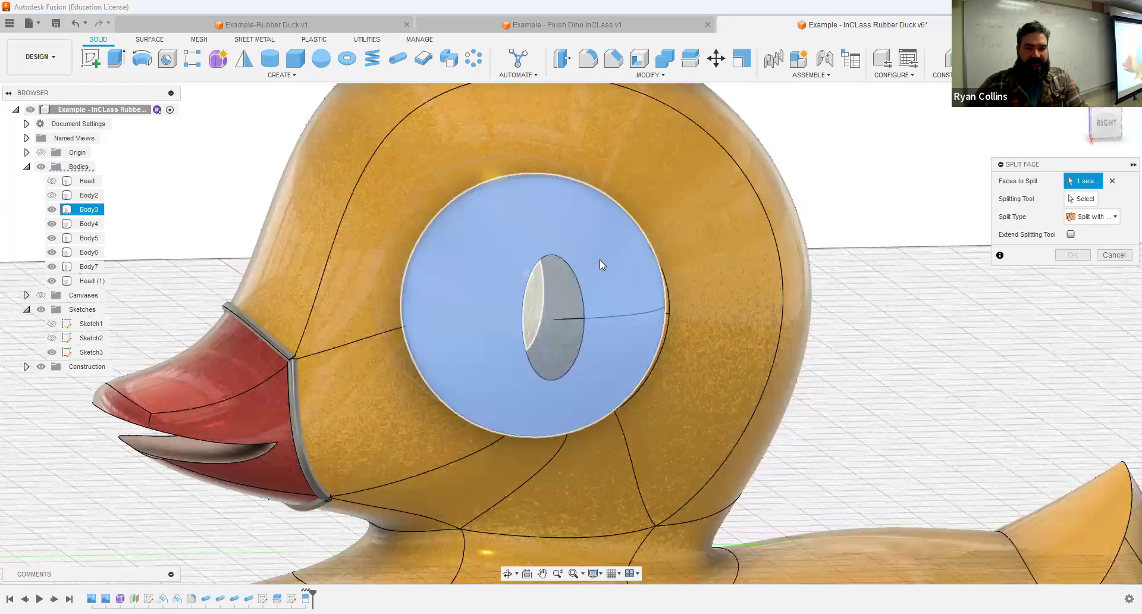
mouse_move(421, 228)
middle_mouse_down("shift")
mouse_move(402, 251)
mouse_move(422, 250)
middle_mouse_up("shift")
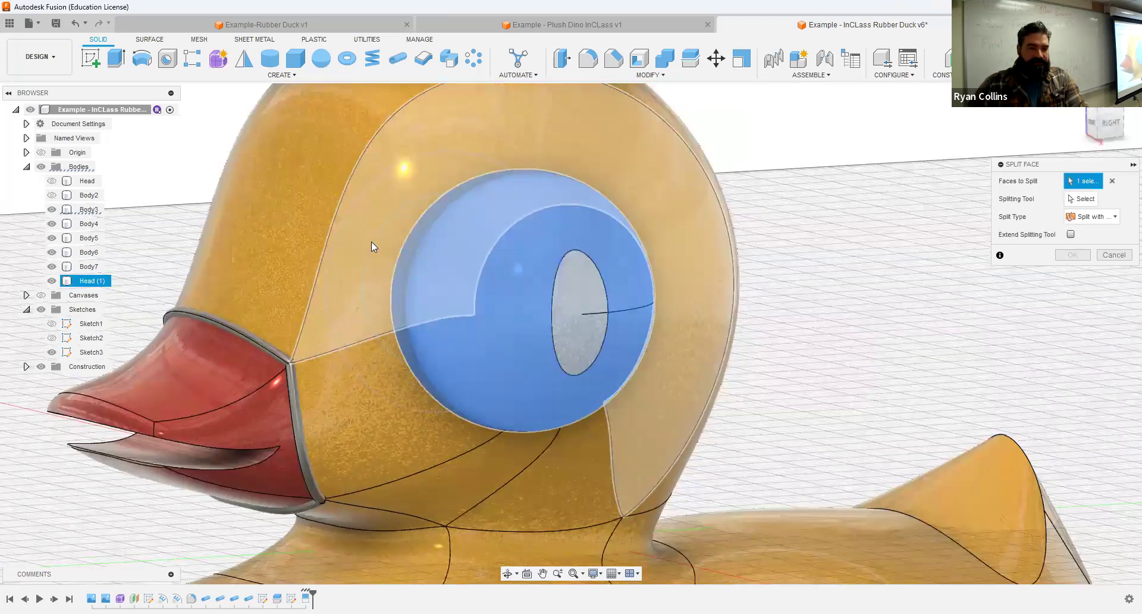
left_click(51, 281)
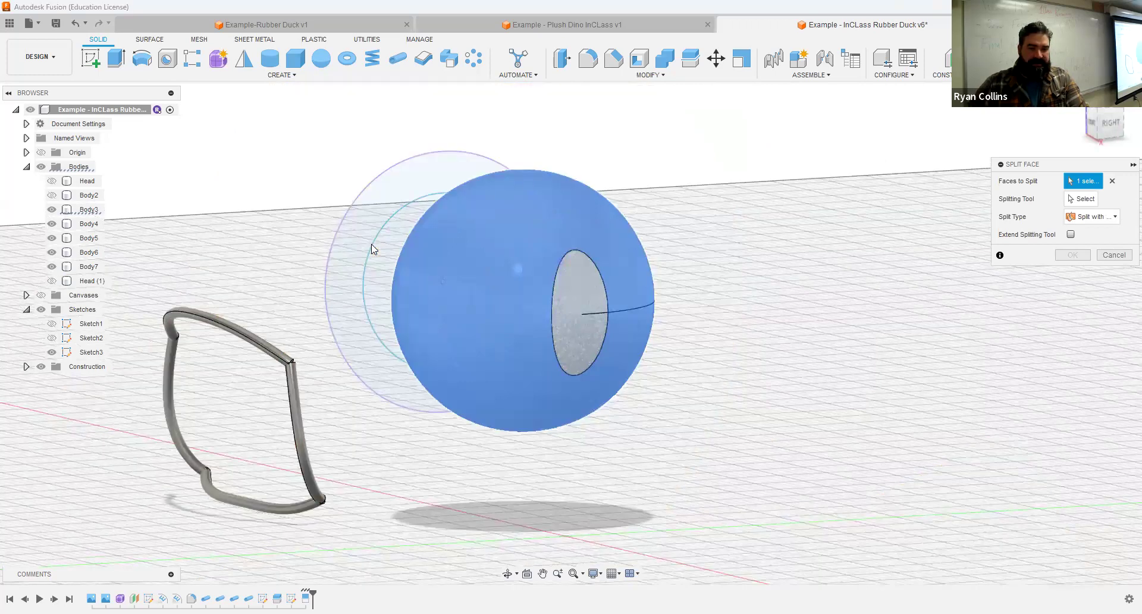
left_click(1084, 198)
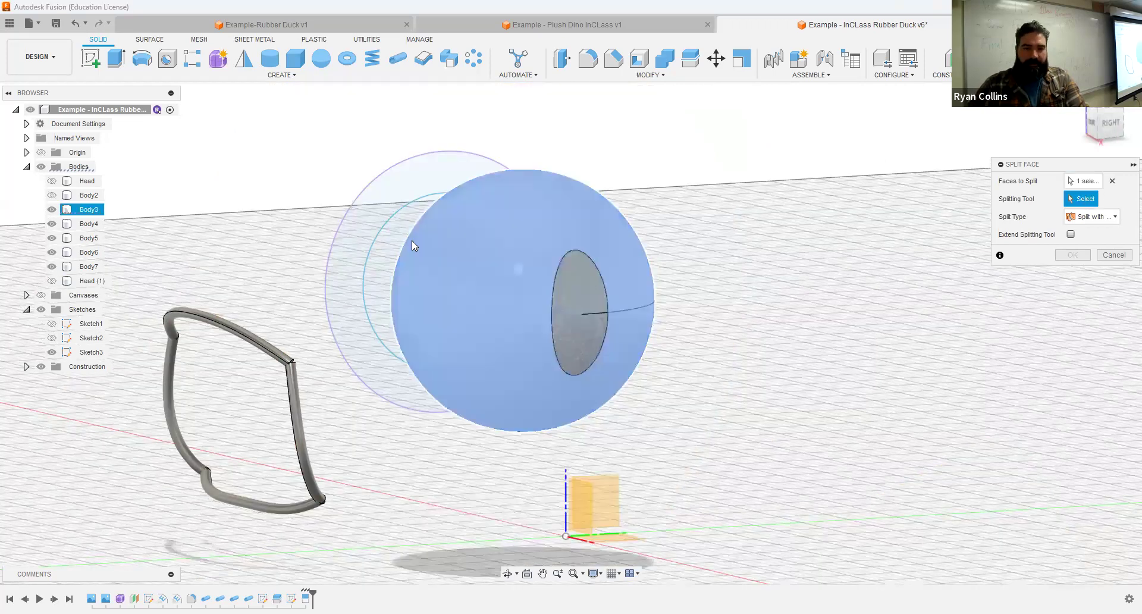
left_click(381, 235)
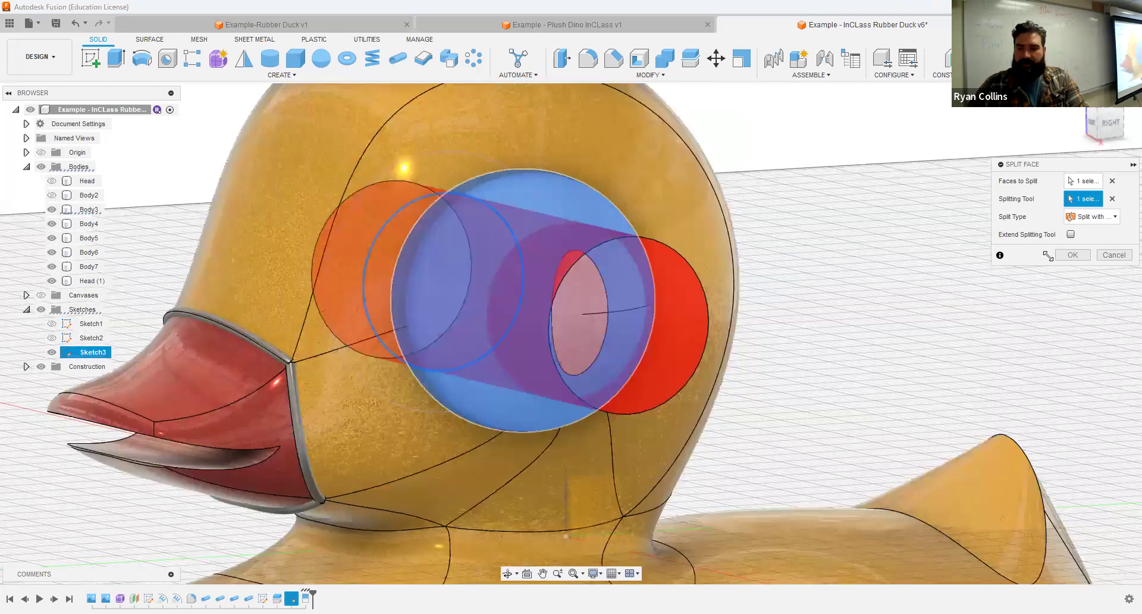
left_click(1074, 255)
- Apply the paint appearance Powder Coat - Rough (Black) to the elliptical pupil face of the eye, downloading it first and targeting faces only
middle_click_drag(884, 256, 870, 287, "shift")
scroll(870, 287, "down", 2)
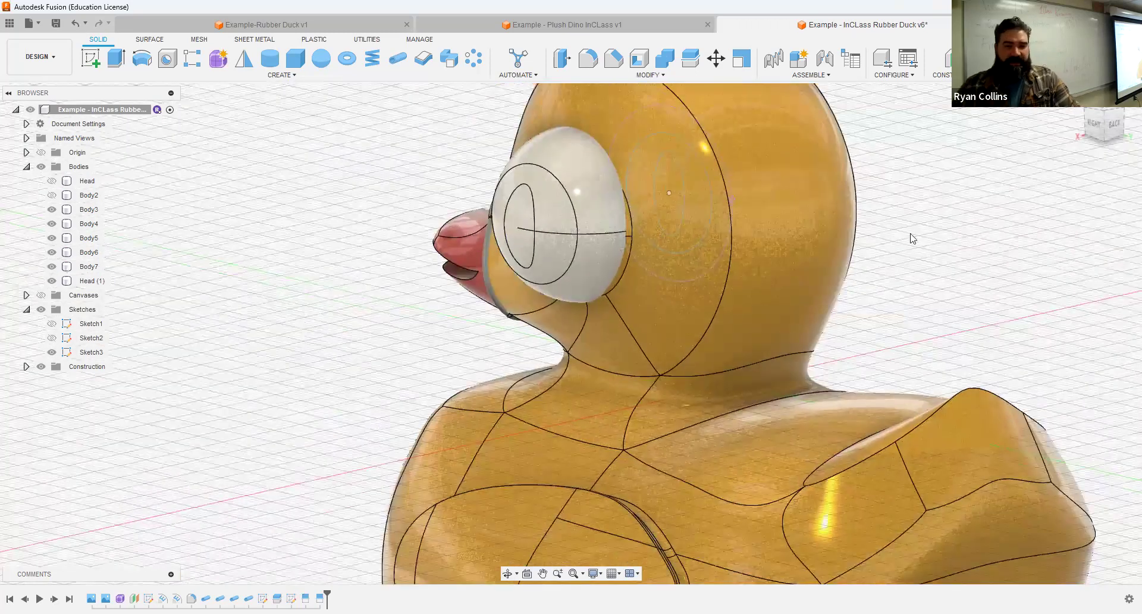
middle_click_drag(910, 236, 931, 244)
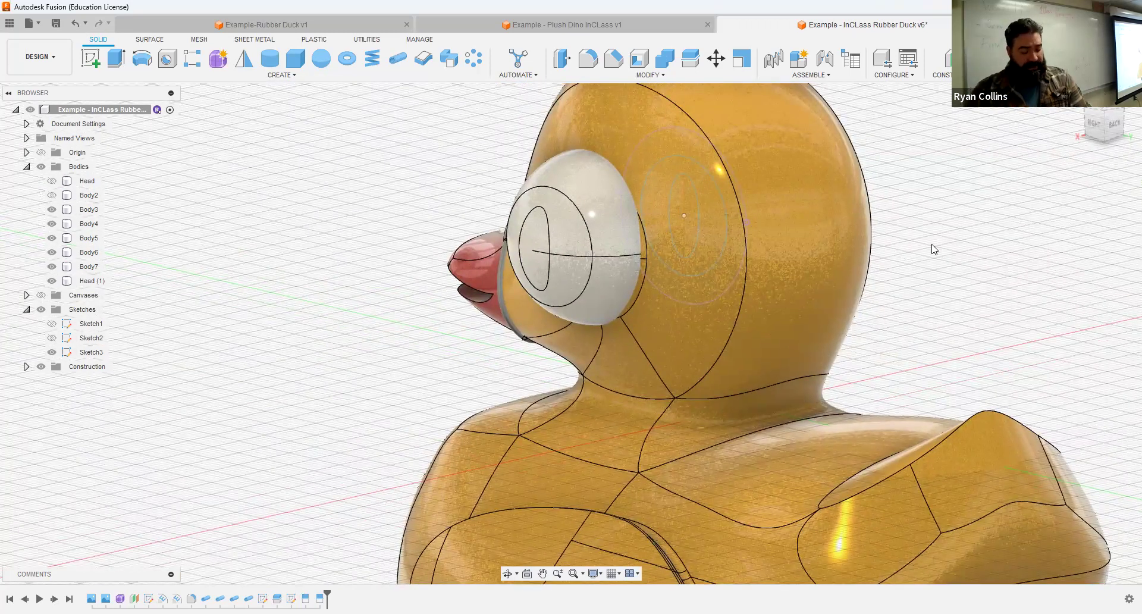
key("a")
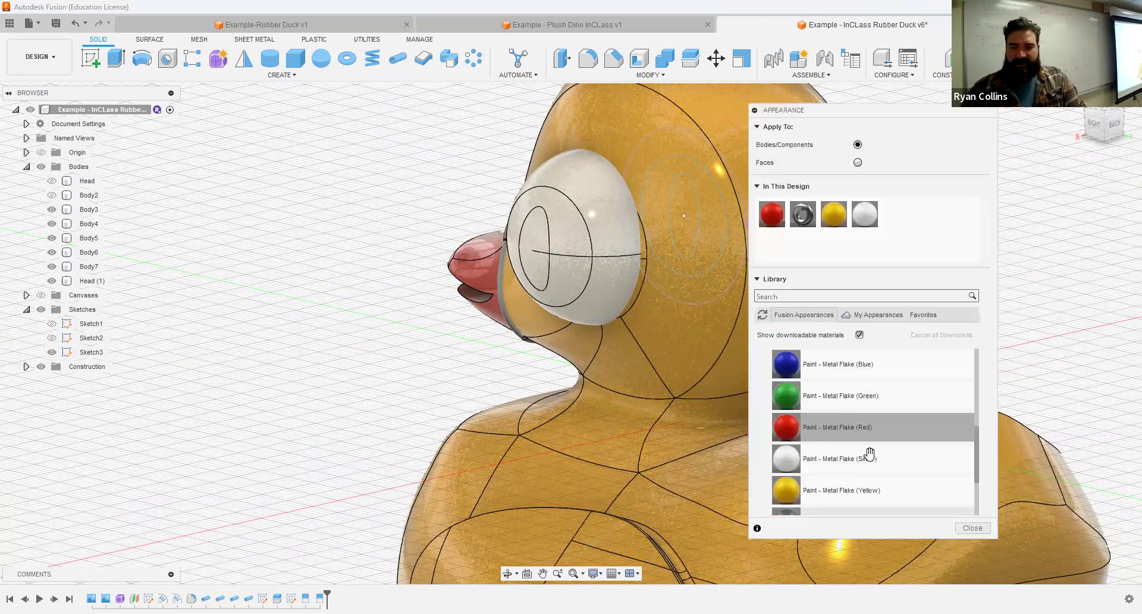
scroll(869, 442, "up", 2)
scroll(869, 440, "down", 3)
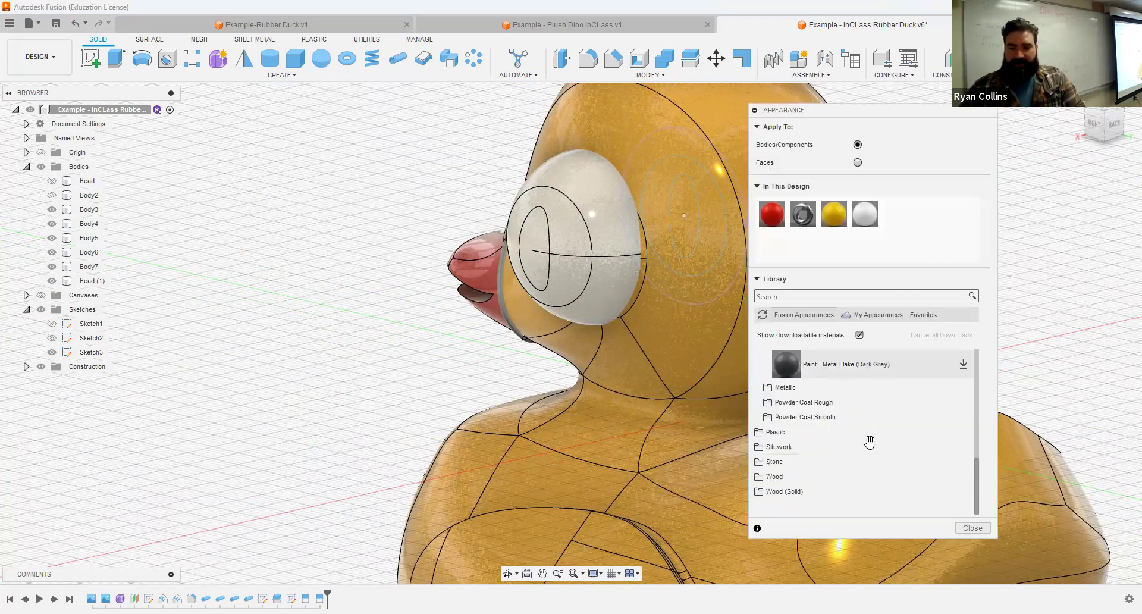
scroll(868, 449, "up", 5)
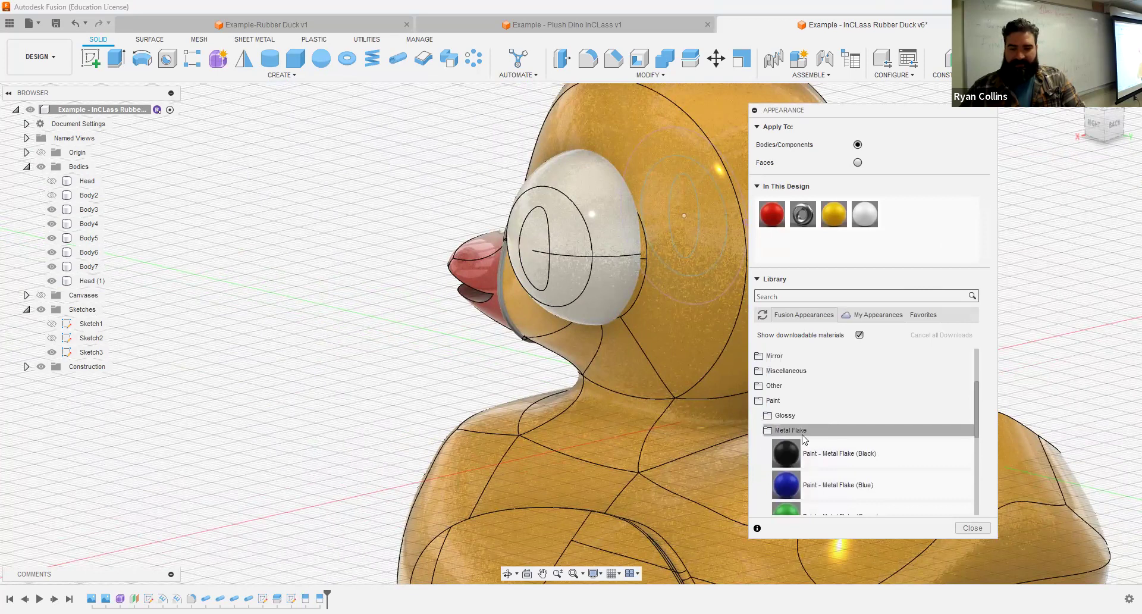
left_click(808, 430)
left_click(796, 417)
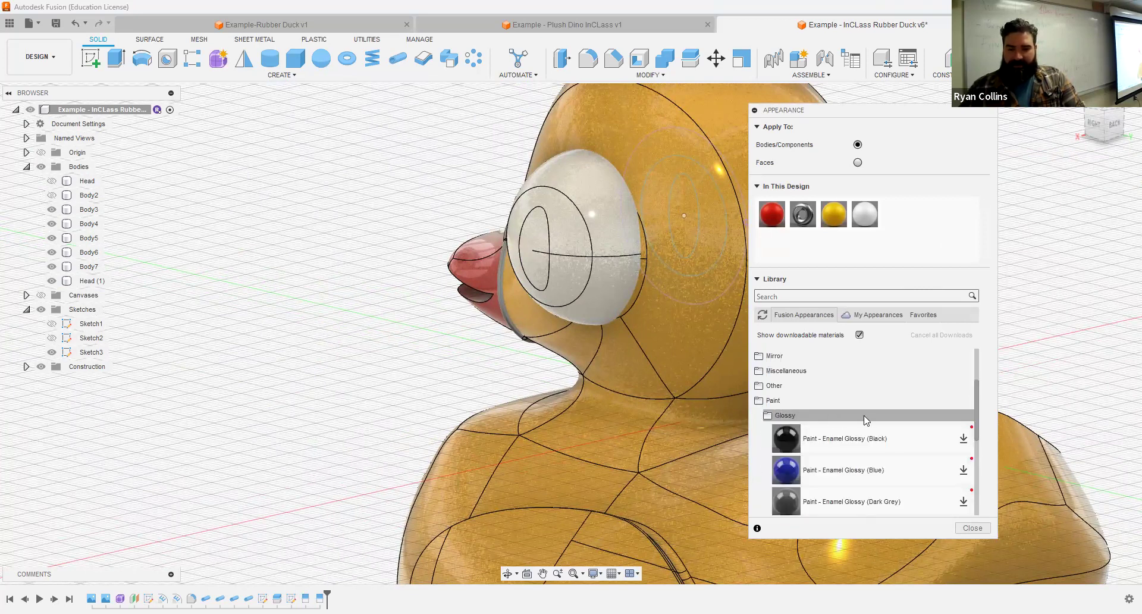
scroll(866, 423, "down", 5)
scroll(873, 447, "up", 5)
left_click(796, 418)
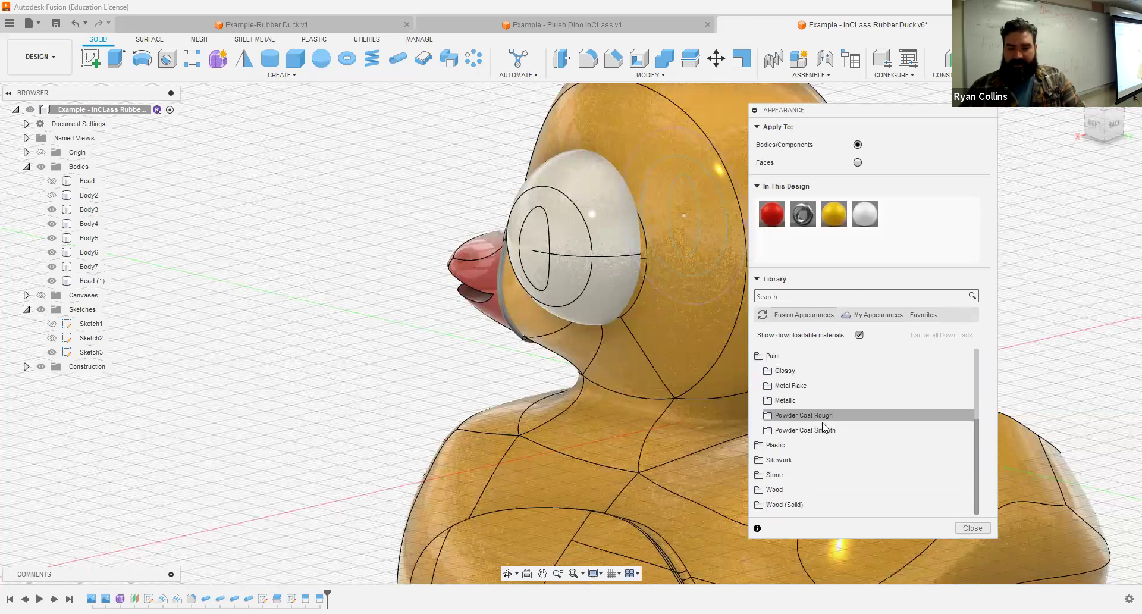
left_click(821, 416)
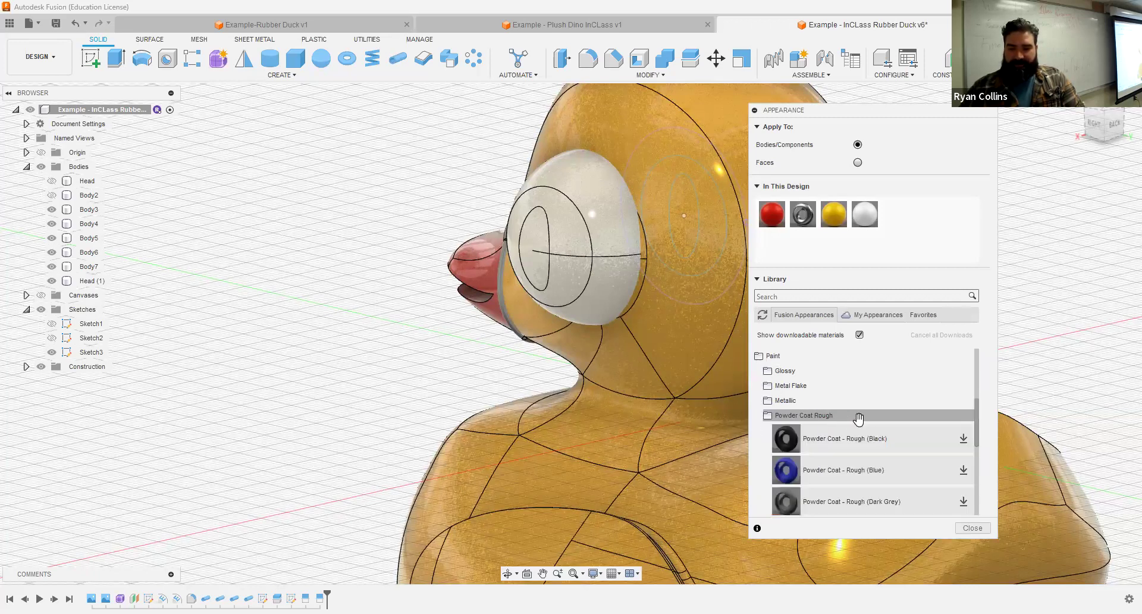
left_click(961, 441)
left_click_drag(800, 438, 535, 244)
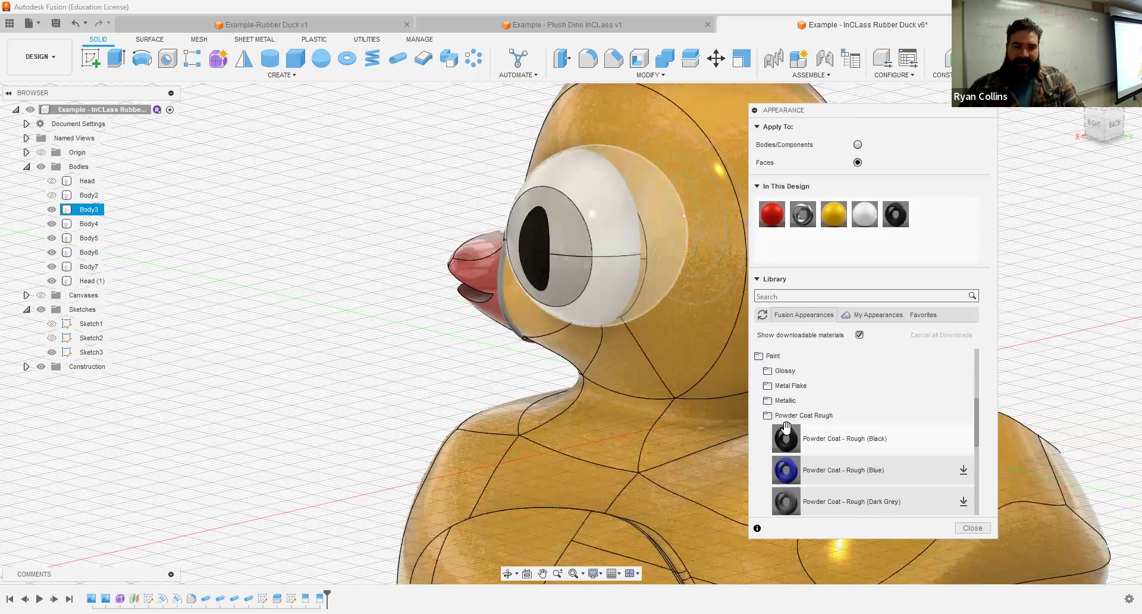
- Apply the Mirror appearance to the eye's iris face around the pupil and finish editing appearances
middle_click_drag(395, 370, 372, 354, "shift")
scroll(892, 475, "down", 6)
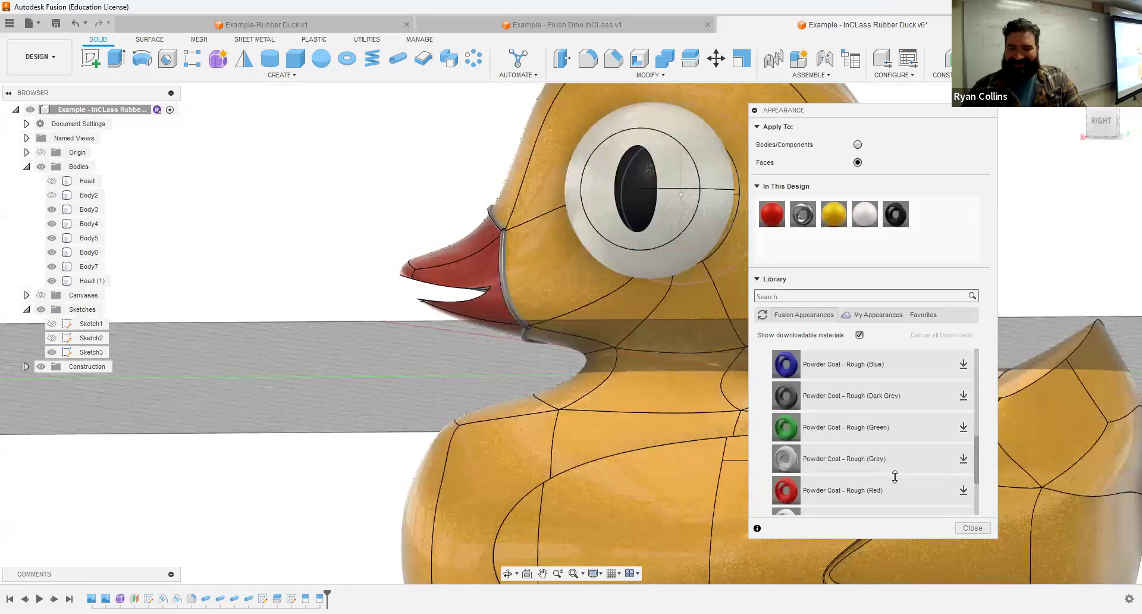
scroll(894, 476, "up", 5)
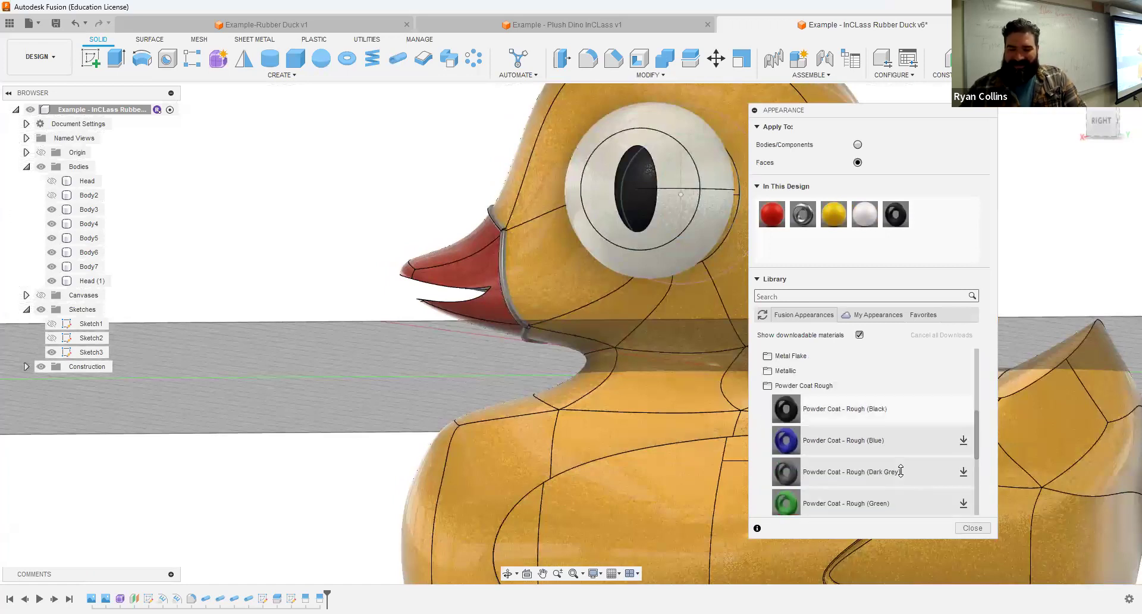
left_click(805, 391)
scroll(797, 381, "up", 3)
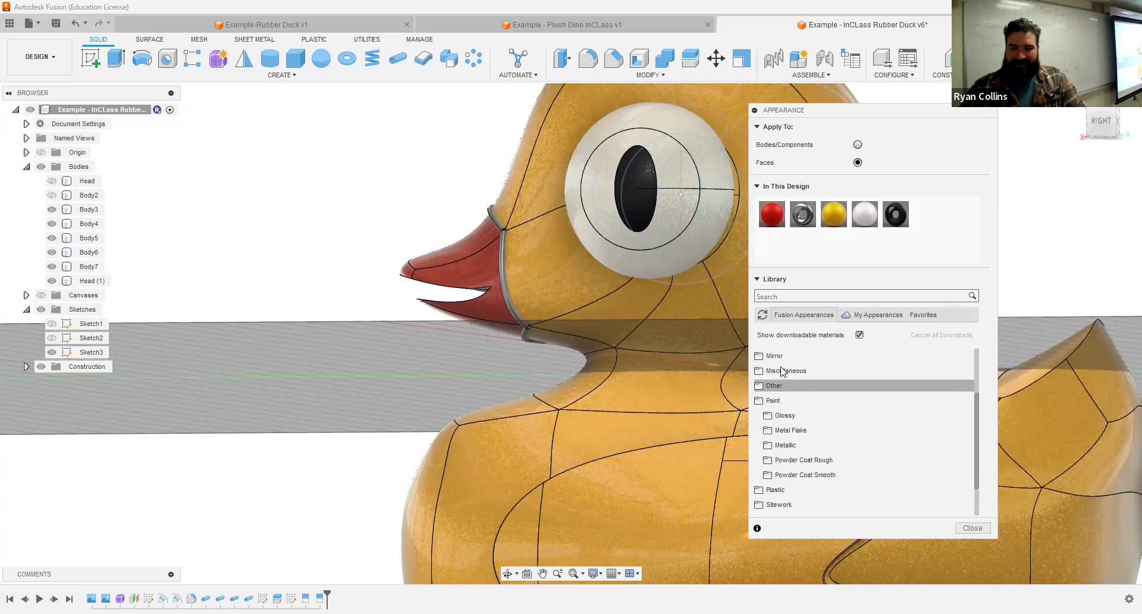
left_click(773, 402)
scroll(803, 390, "up", 2)
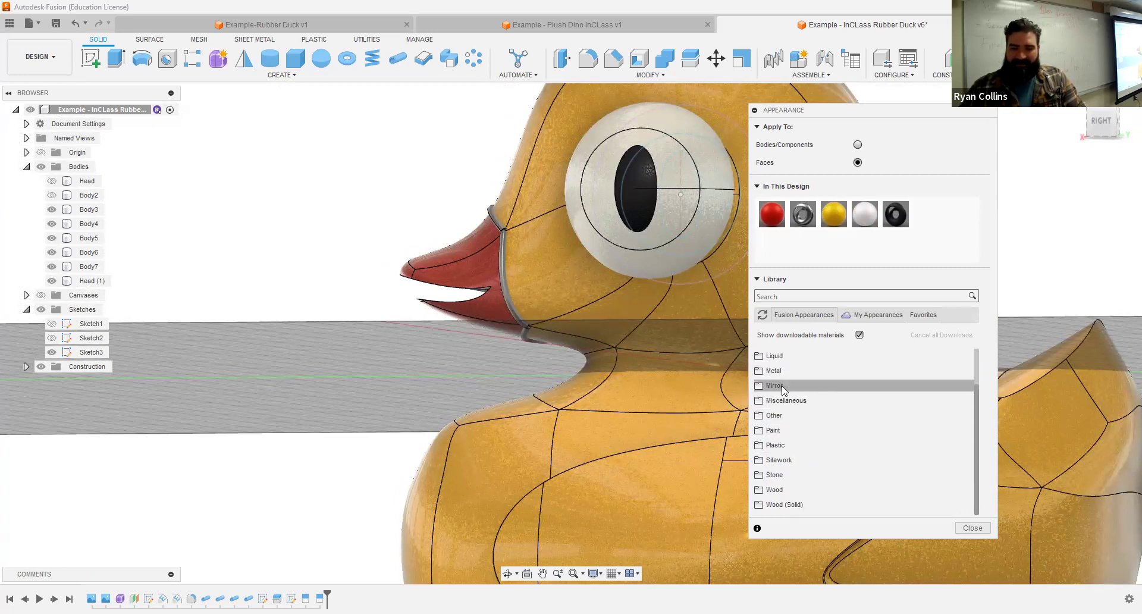
left_click(807, 387)
left_click_drag(776, 409, 669, 217)
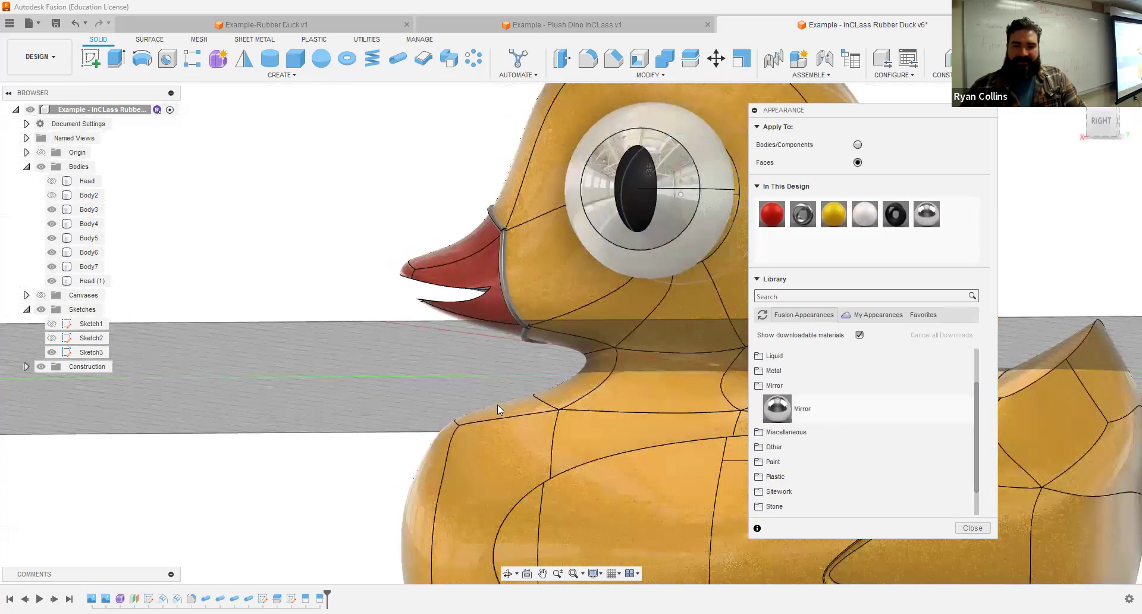
middle_click_drag(418, 389, 523, 376, "shift")
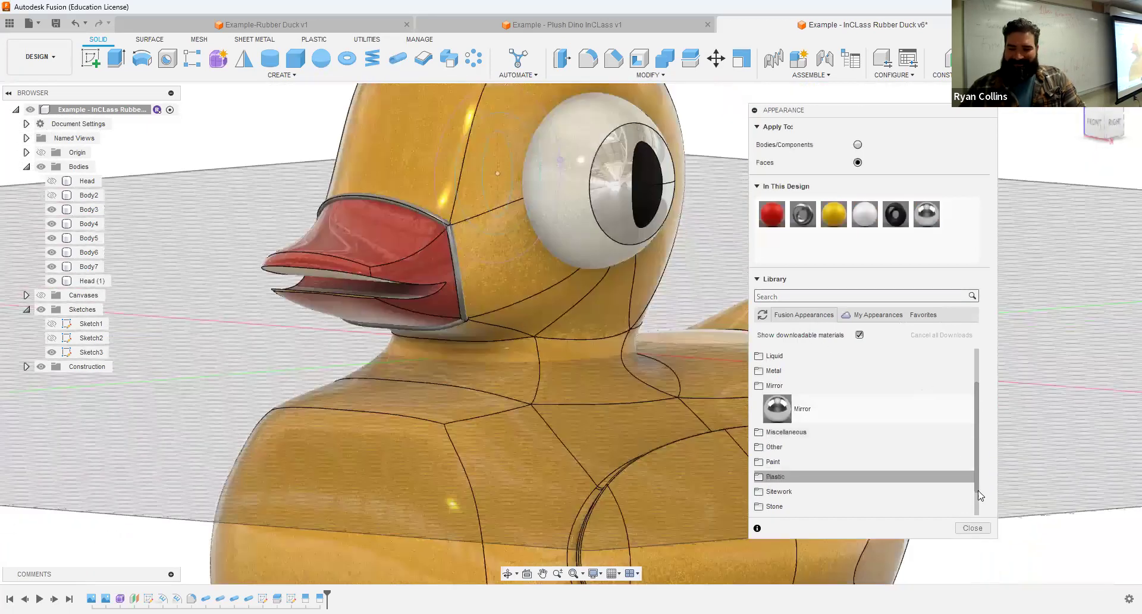
left_click(973, 527)
- Start Move/Copy on the white outer face of the eye and begin setting a new pivot
key("F6")
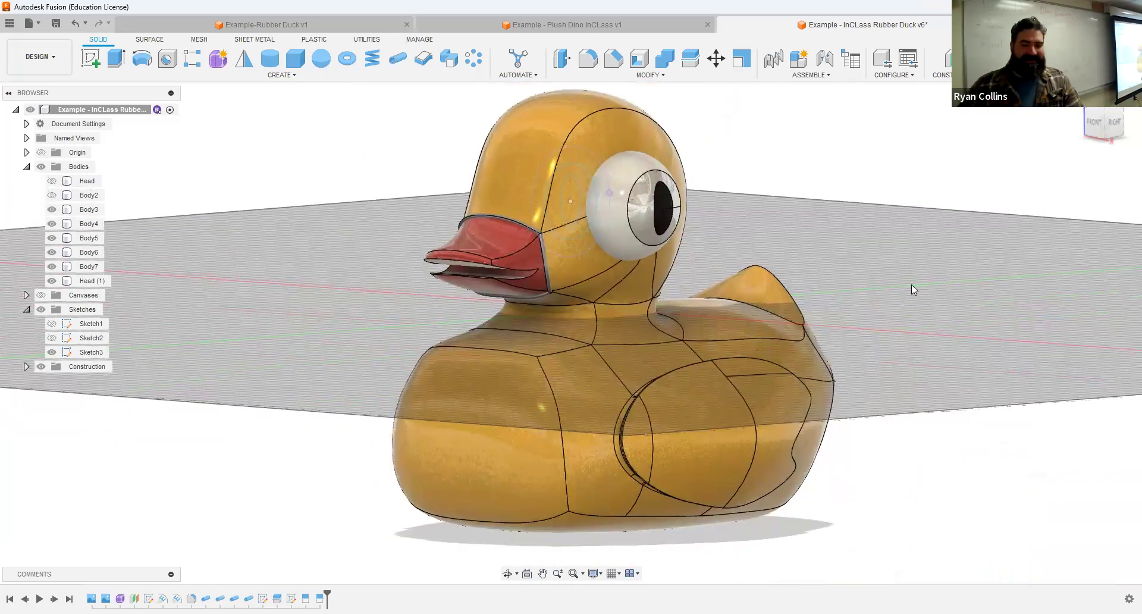
middle_click_drag(981, 241, 594, 221, "shift")
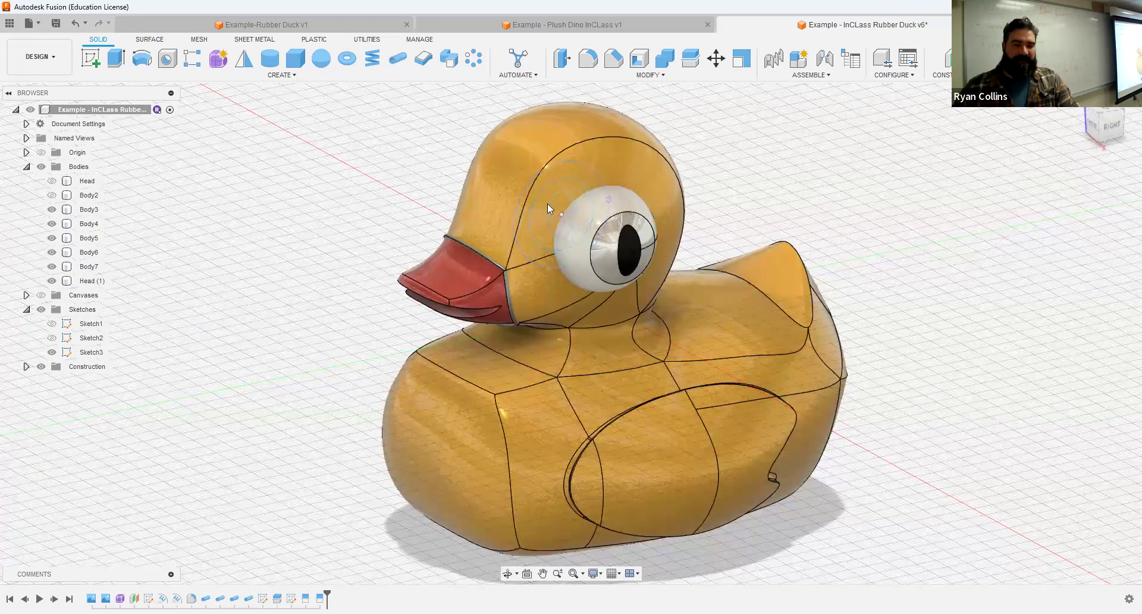
left_click(631, 206)
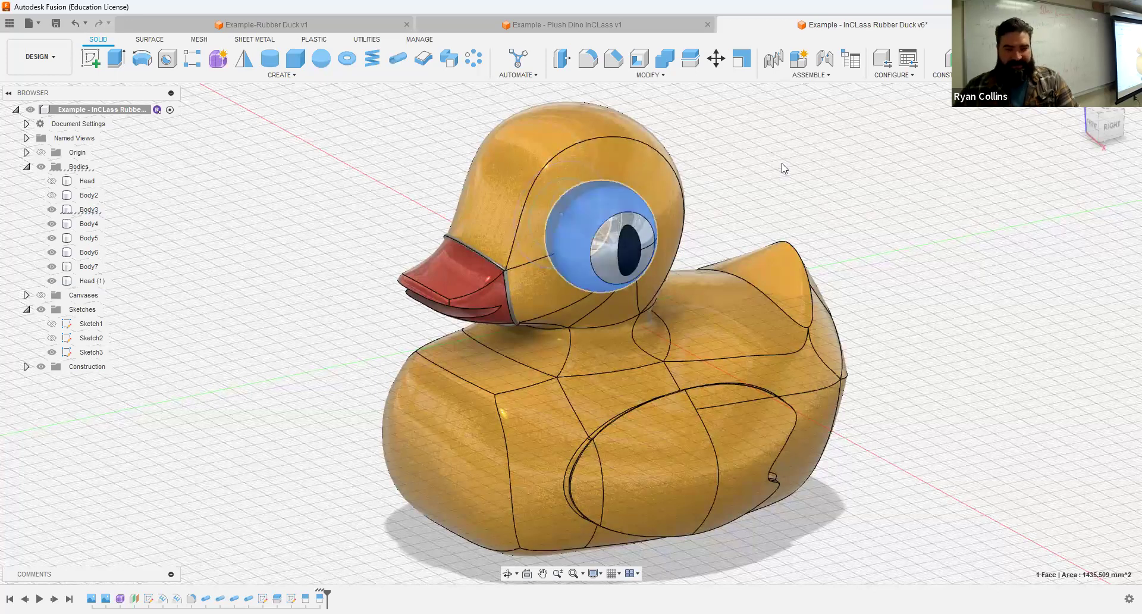
key("m")
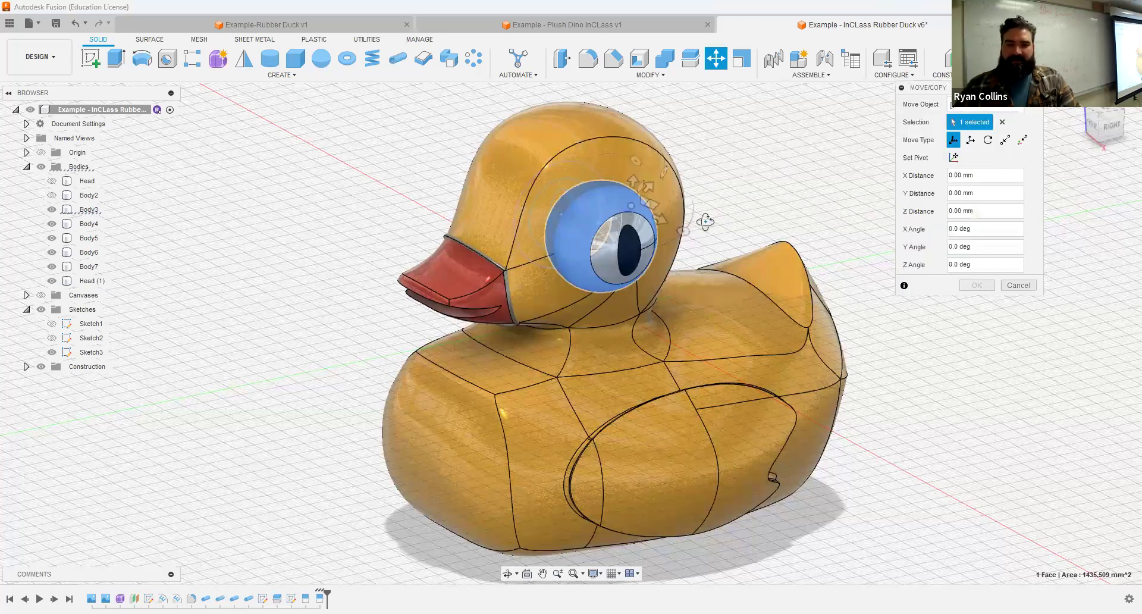
middle_click_drag(706, 222, 710, 232, "shift")
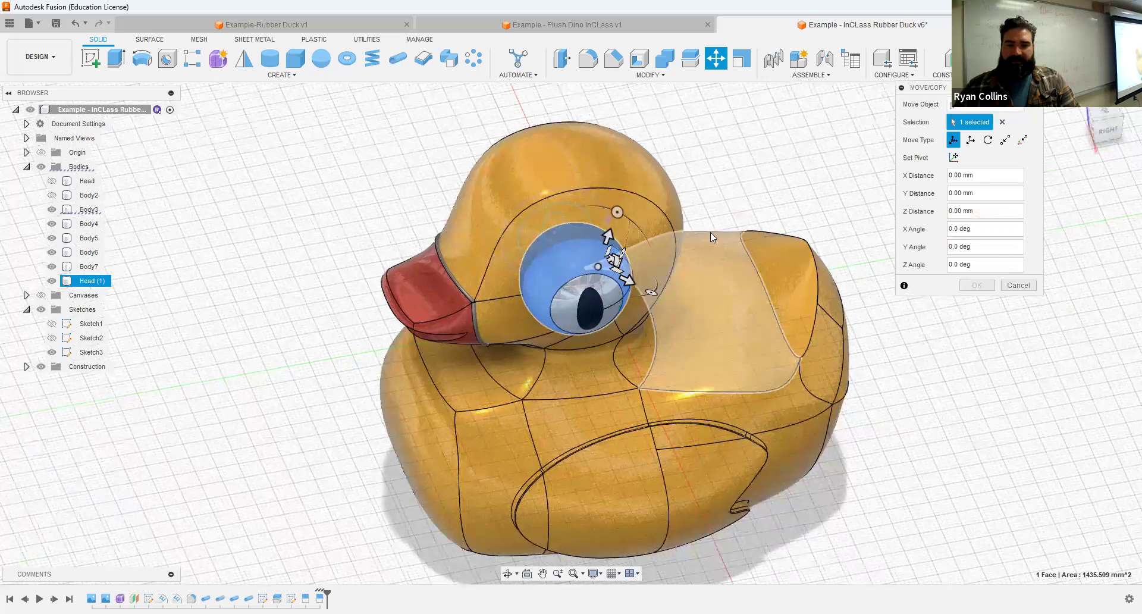
left_click(954, 158)
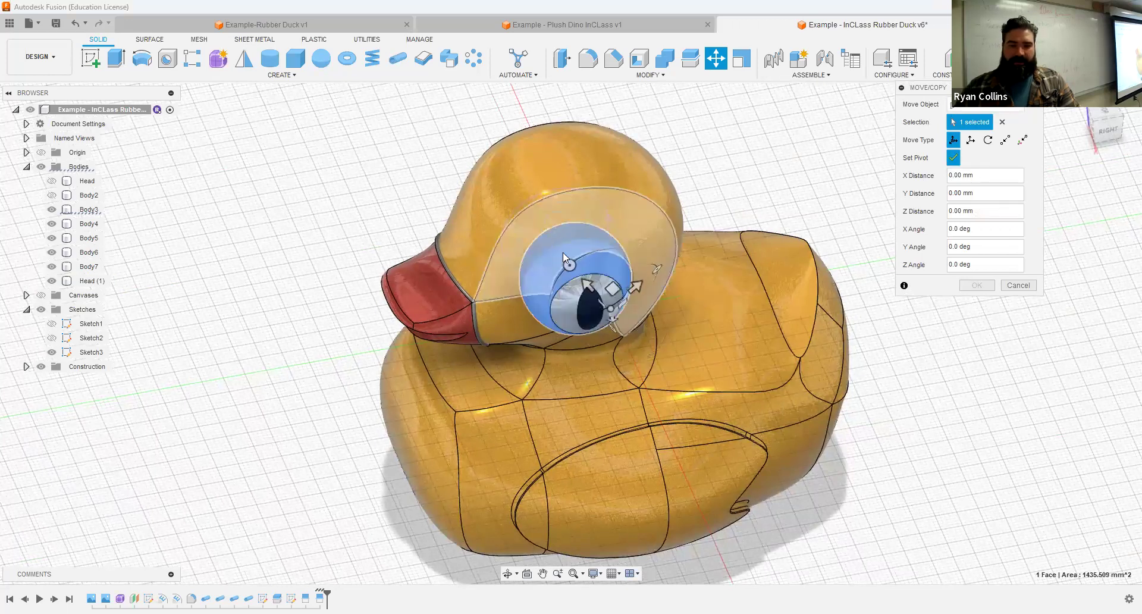
middle_click_drag(594, 259, 641, 314, "shift")
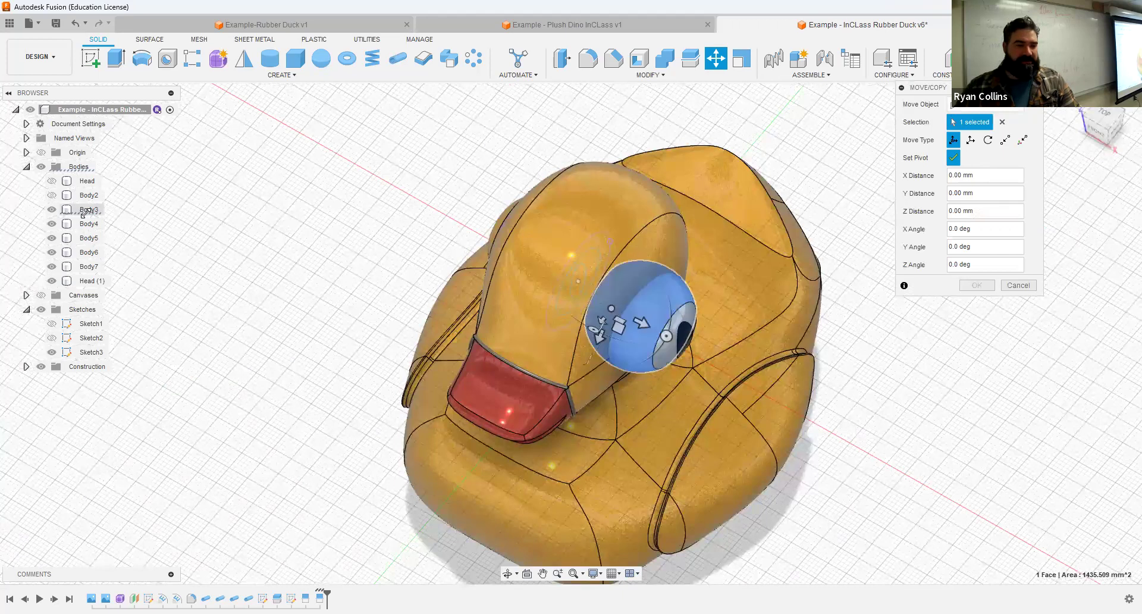
- Hide Body4, Body5, Body6, Body7 and Head (1) to isolate the eye body
left_click(52, 224)
left_click(52, 238)
left_click(52, 252)
left_click(51, 267)
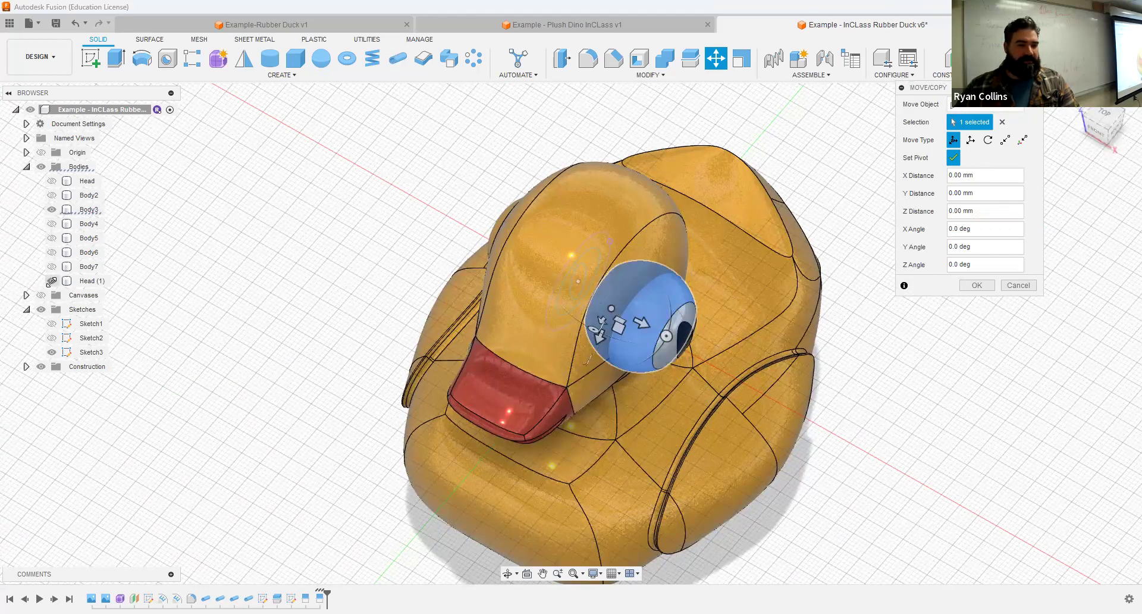
left_click(52, 281)
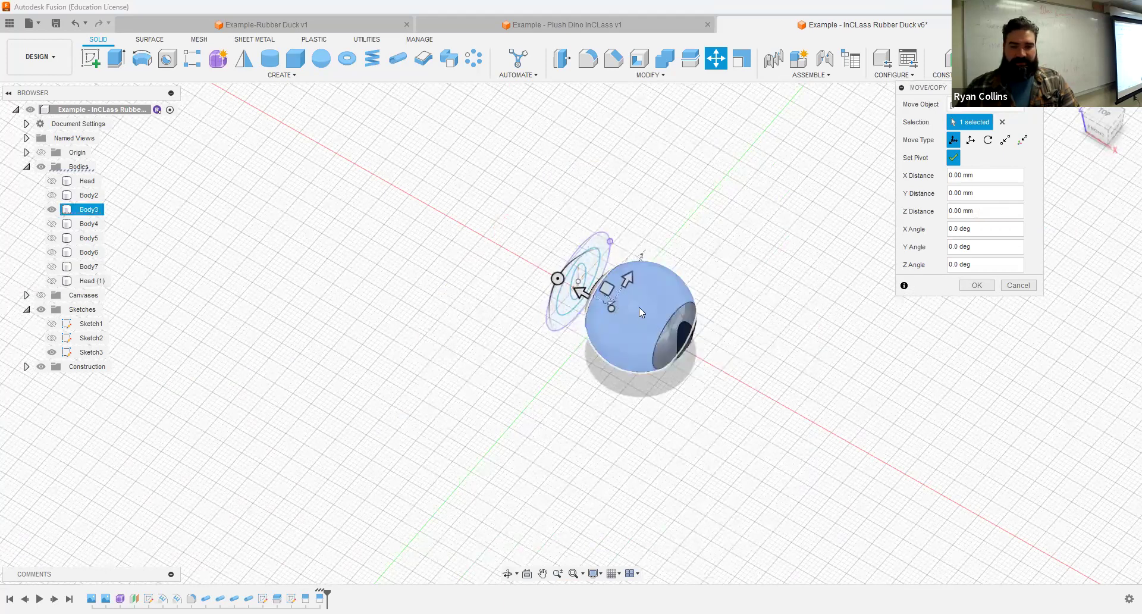
scroll(656, 315, "up", 3)
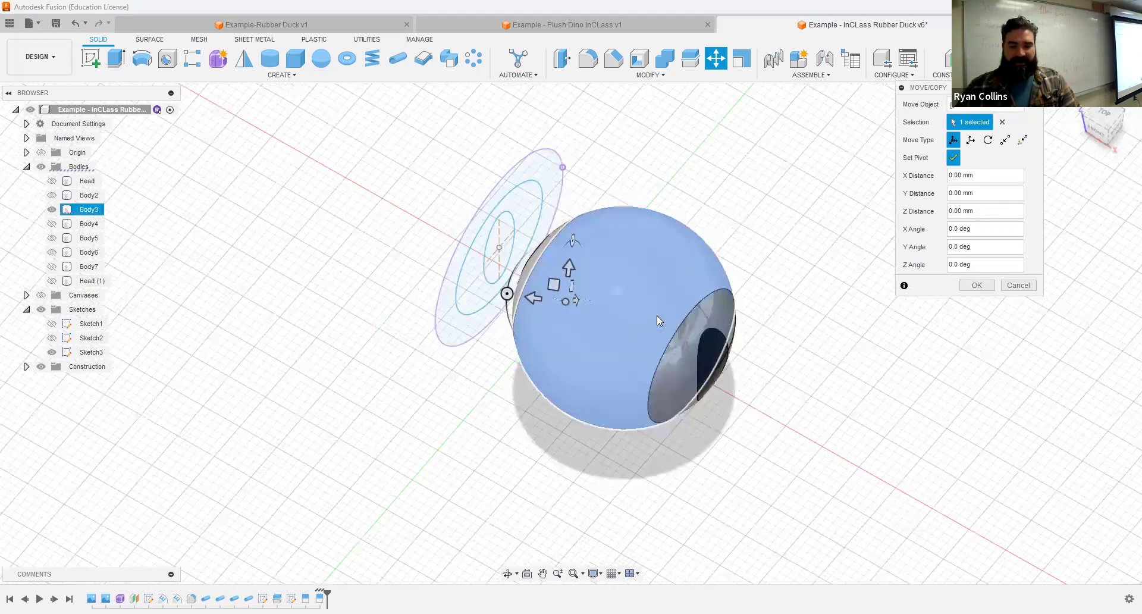
middle_click_drag(648, 293, 695, 215, "shift")
scroll(694, 216, "up", 3)
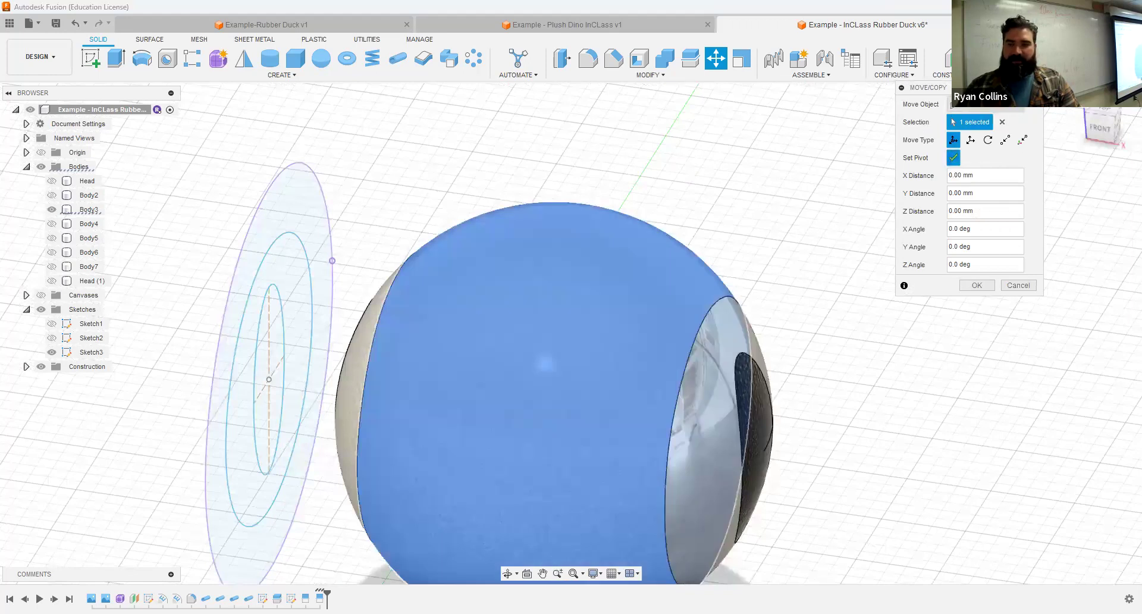
- Switch the move object type to Bodies and hide Head (1) and Body7 to expose the eye
left_click(982, 106)
left_click(981, 131)
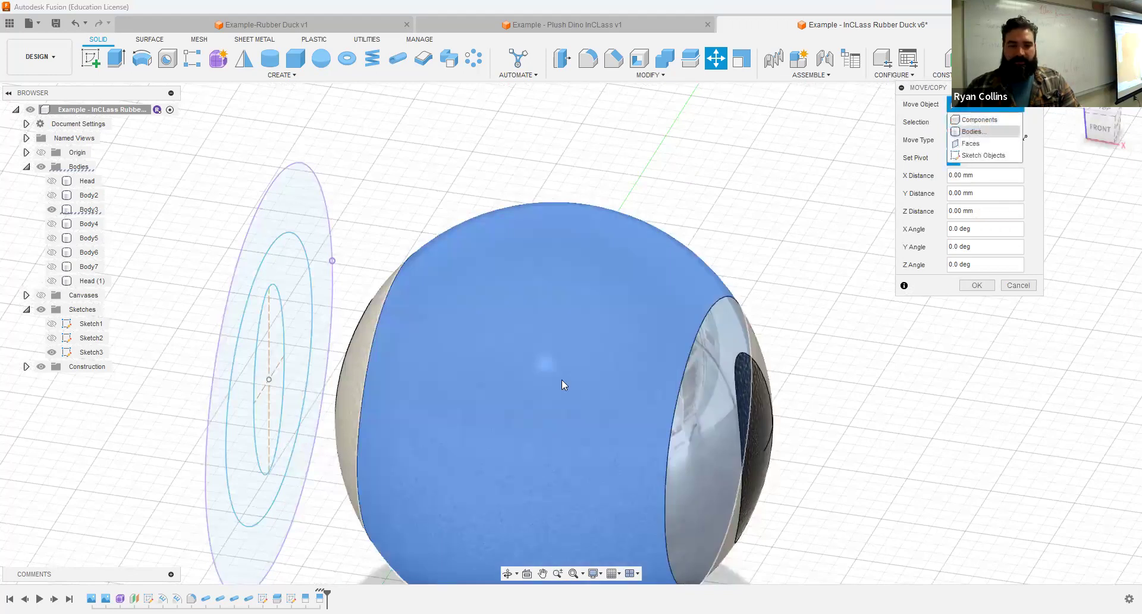
left_click(52, 281)
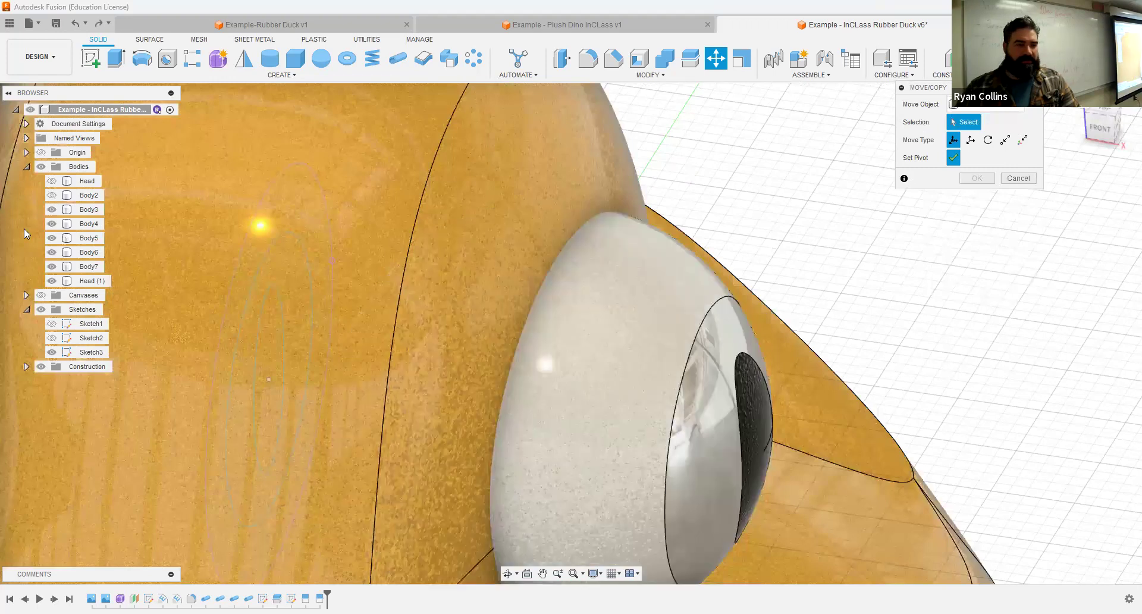
left_click(52, 266)
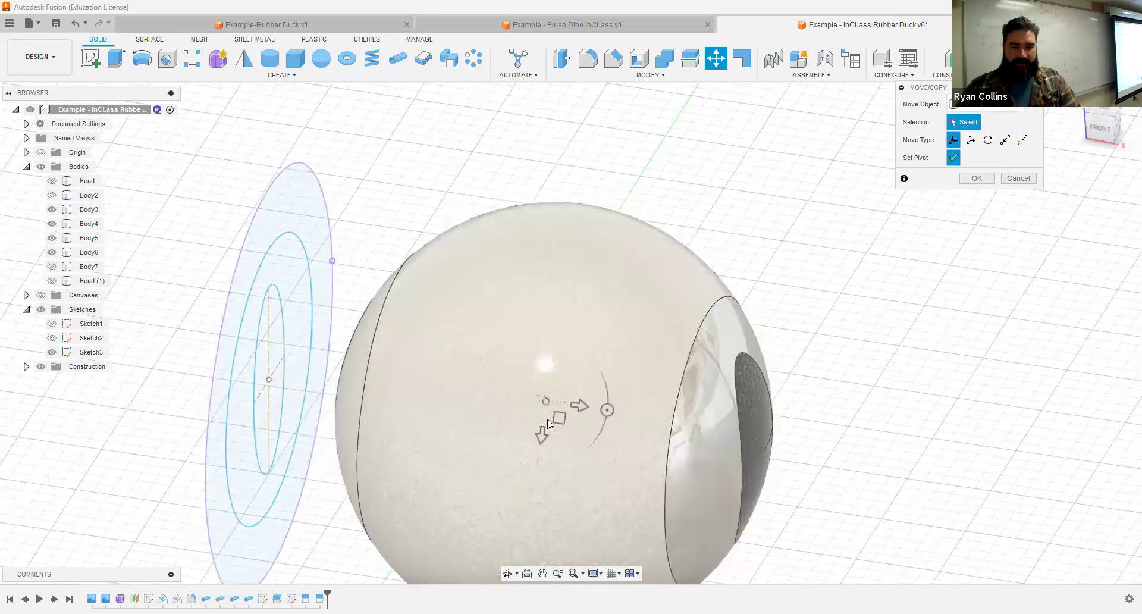
- Select the whole eye body, Body3, as the object to move and finish setting its pivot
middle_click_drag(552, 430, 502, 250, "shift")
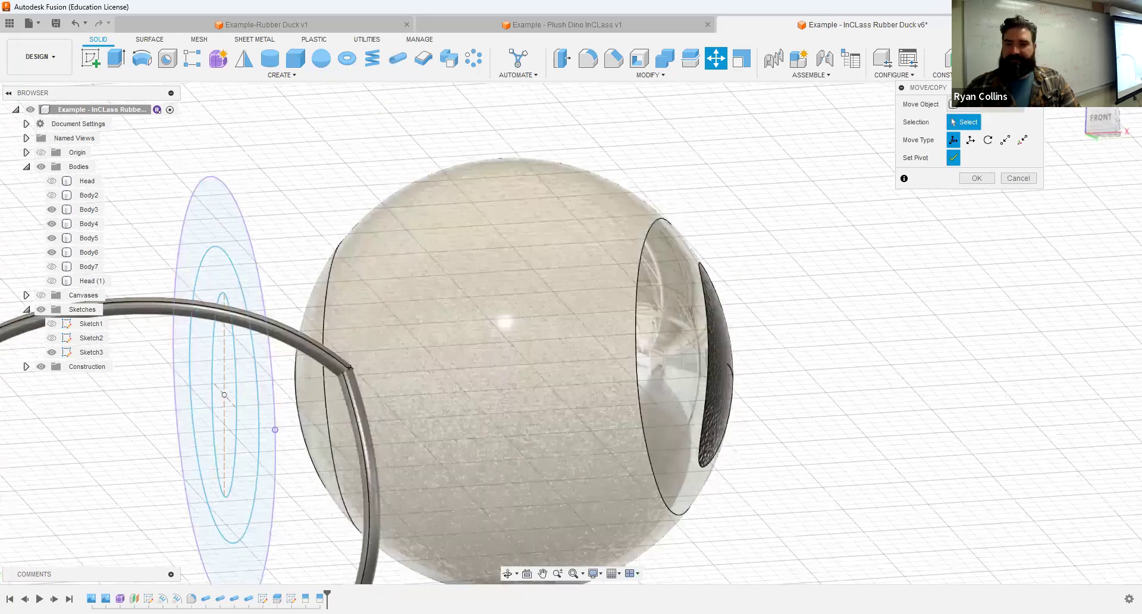
left_click(987, 104)
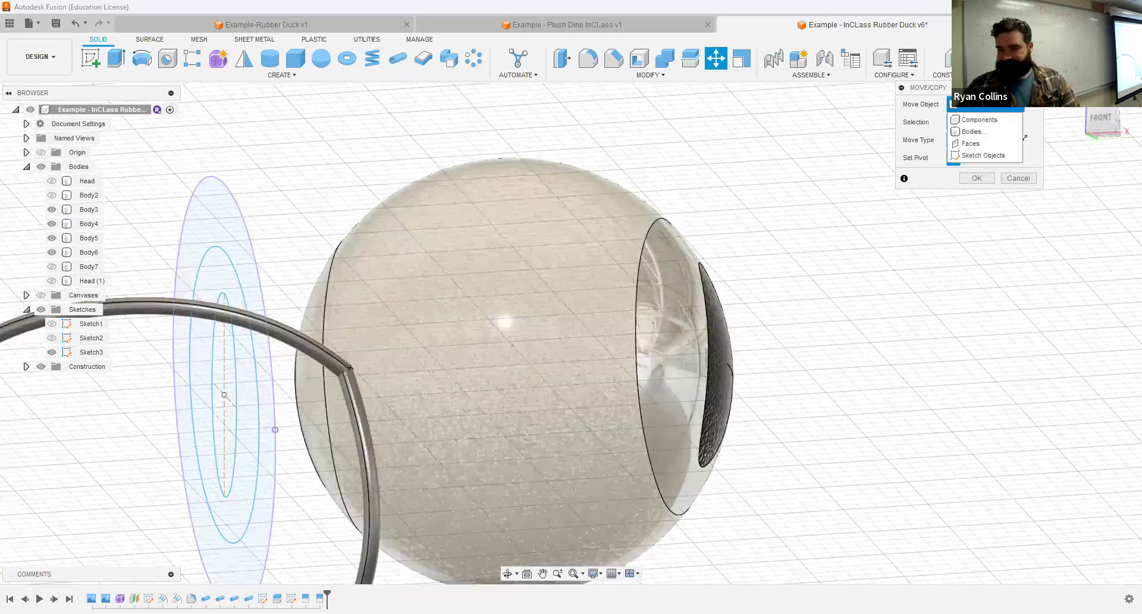
left_click(989, 104)
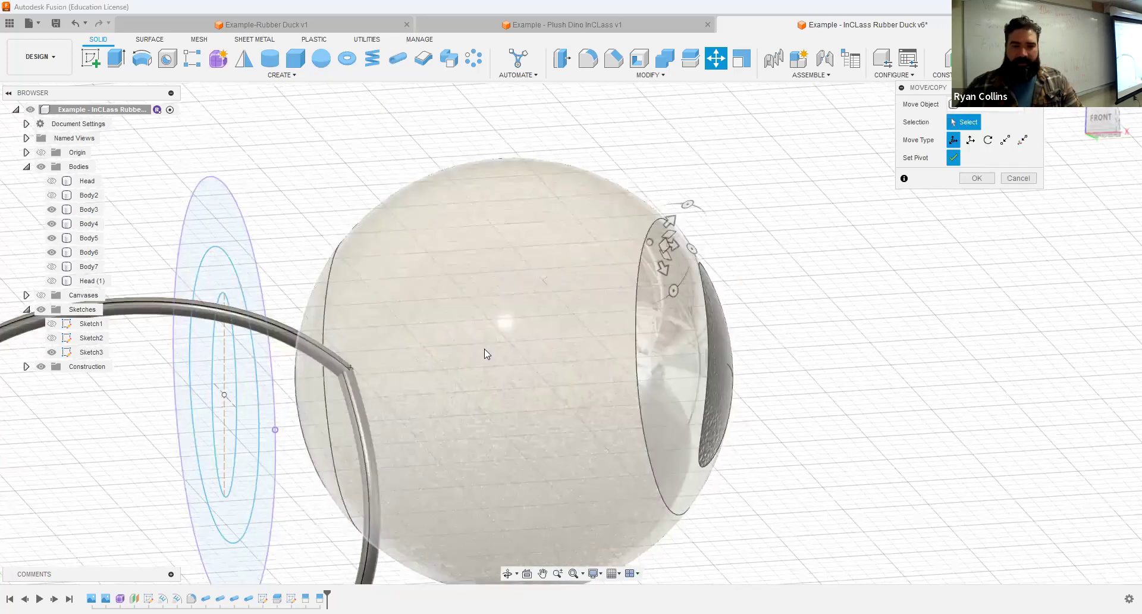
left_click(512, 351)
middle_click_drag(658, 354, 695, 331, "shift")
left_click(680, 368)
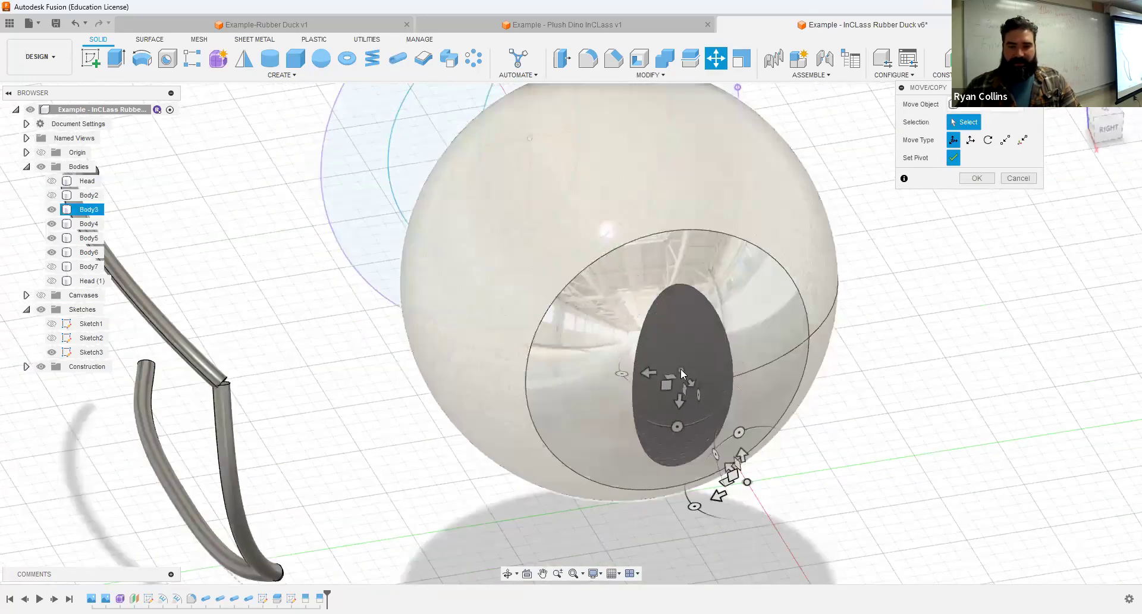
middle_click_drag(589, 230, 172, 377, "shift")
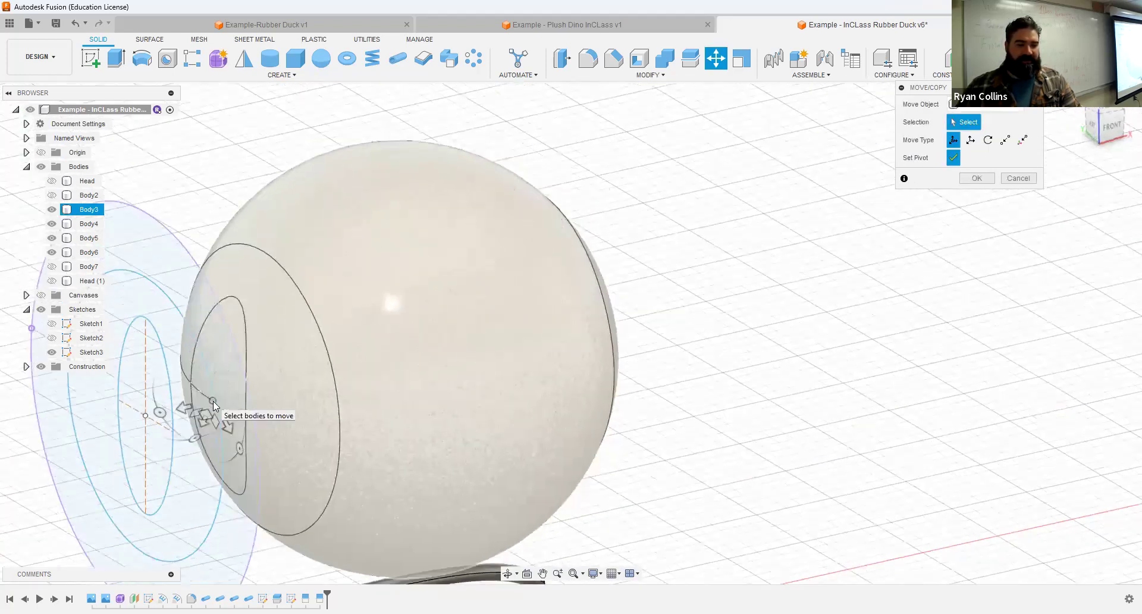
left_click(417, 319)
mouse_move(685, 289)
middle_mouse_down("shift")
mouse_move(645, 287)
mouse_move(644, 273)
mouse_move(668, 327)
mouse_move(634, 284)
mouse_move(654, 262)
middle_mouse_up("shift")
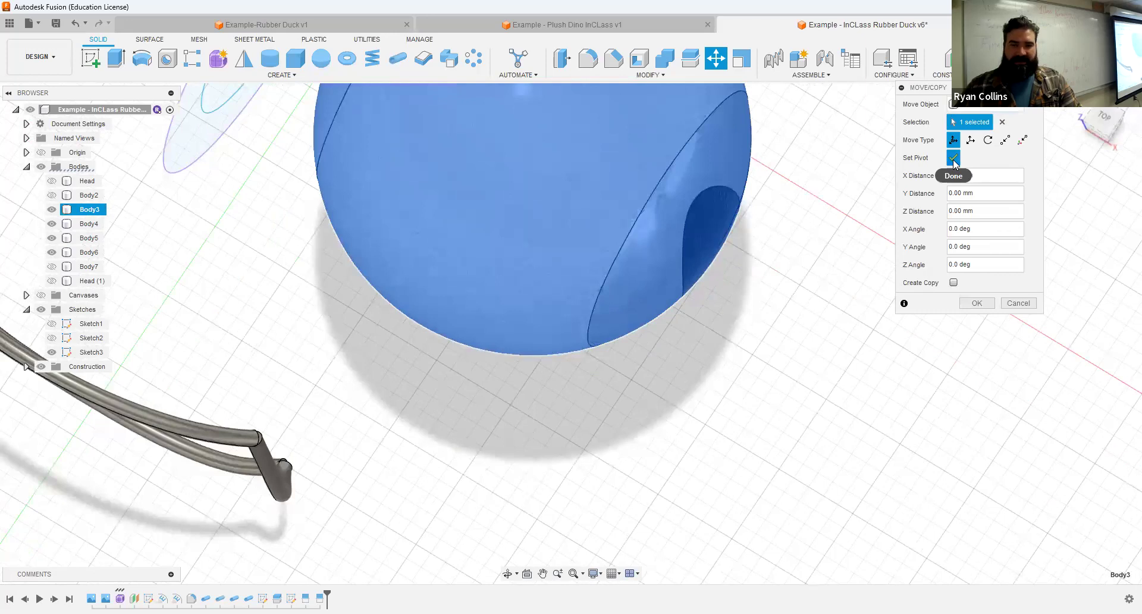
- Rotate the eye body by an X angle of -20 degrees, turning it toward the beak, and apply the move
scroll(709, 249, "down", 5)
left_click_drag(551, 185, 549, 180)
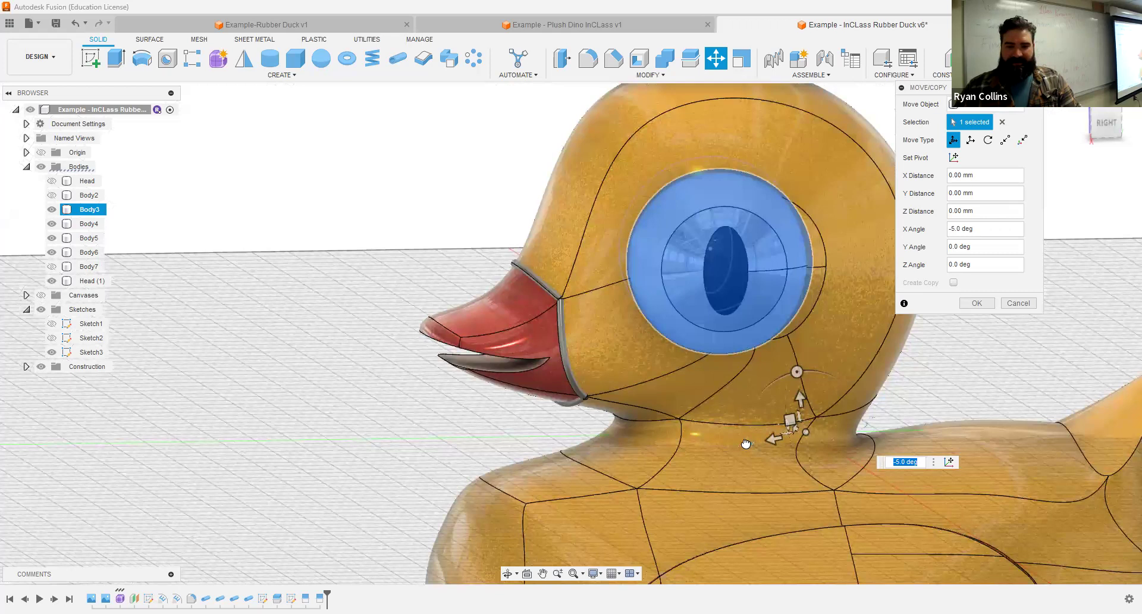
left_click_drag(746, 444, 737, 441)
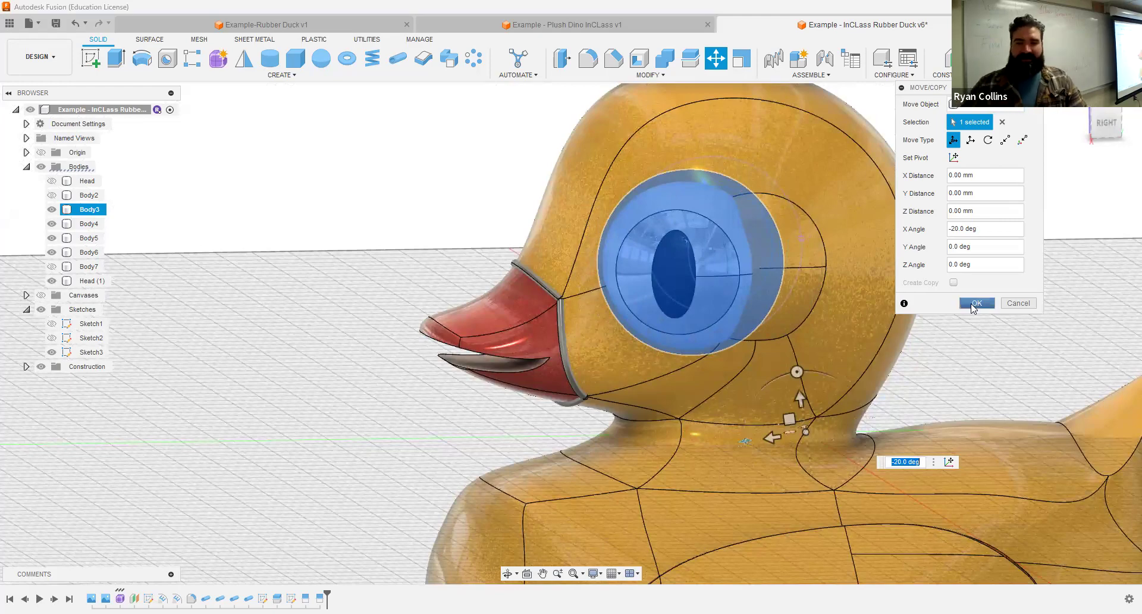
key("Return")
- Examine the rotated eye's fit against the head and check the whole duck's shape
left_click(628, 384)
middle_click_drag(628, 384, 752, 361, "shift")
scroll(752, 356, "down", 5)
left_click(866, 273)
middle_click_drag(867, 273, 774, 321, "shift")
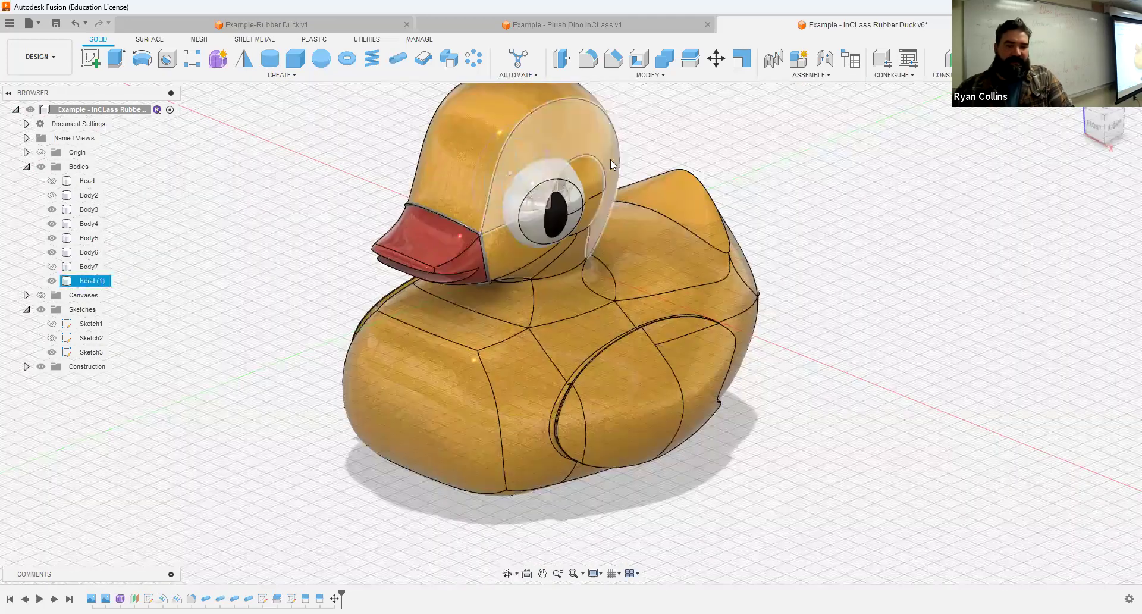
left_click(601, 177)
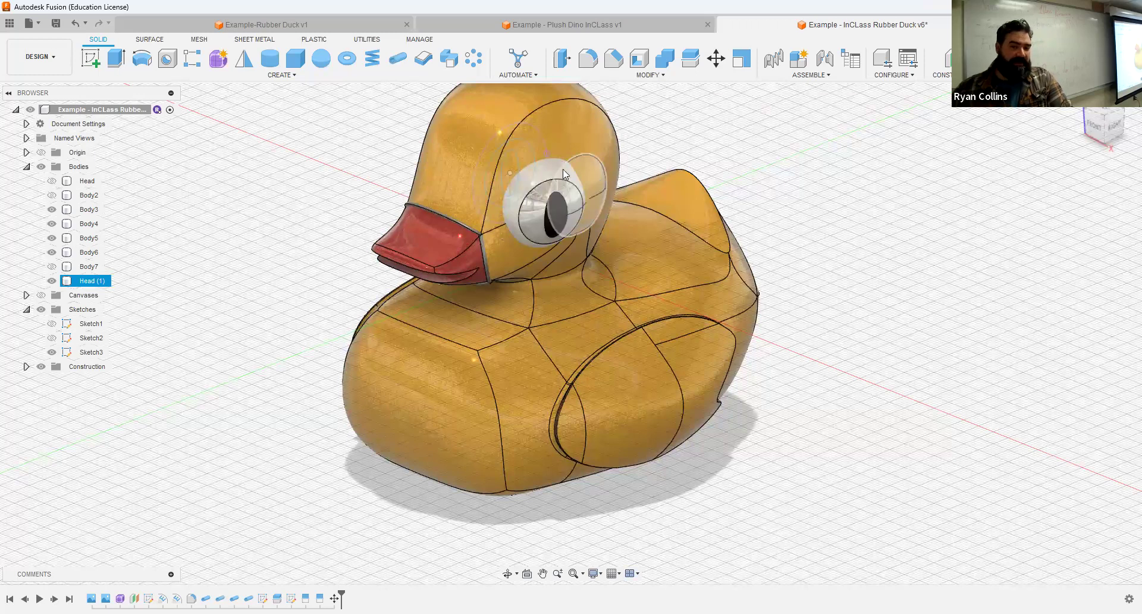
left_click(543, 171)
left_click(856, 230)
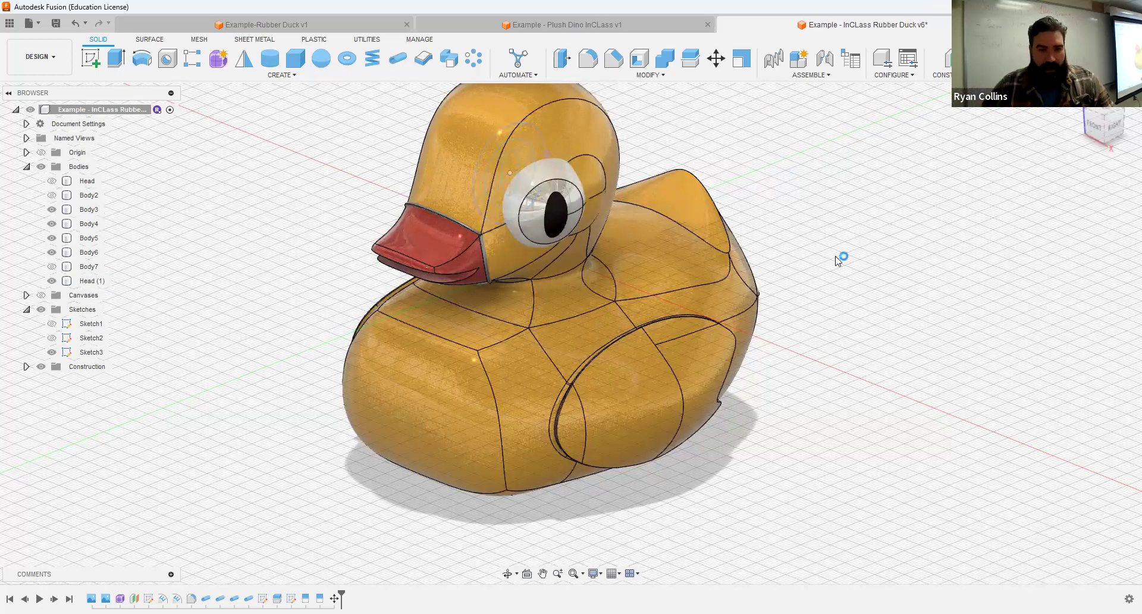
scroll(839, 260, "down", 3)
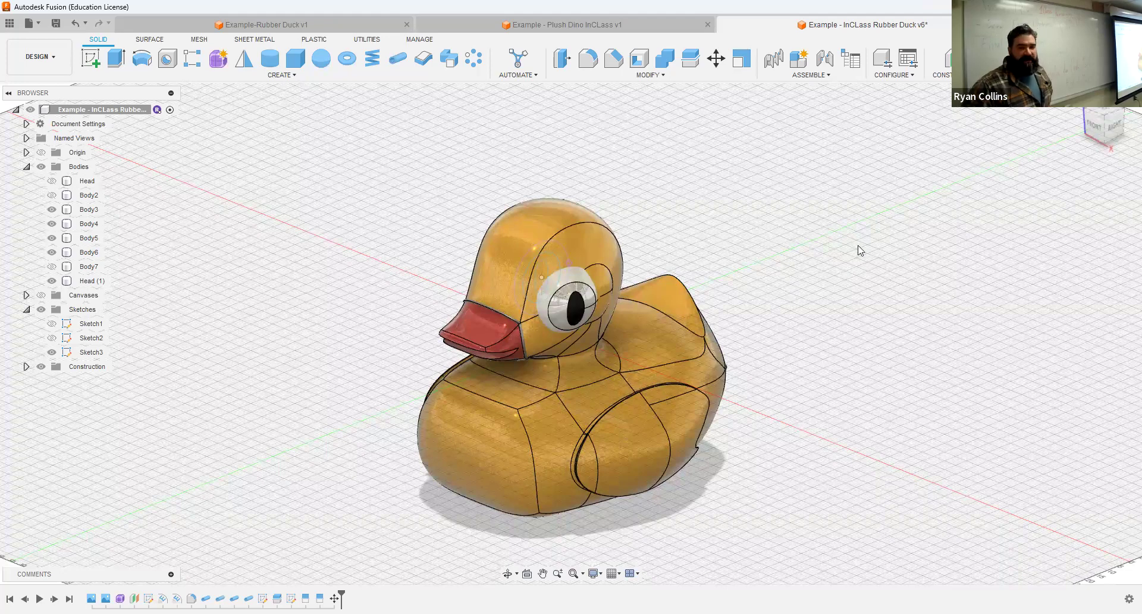
middle_click_drag(866, 382, 862, 324, "shift")
middle_click_drag(815, 267, 810, 272, "shift")
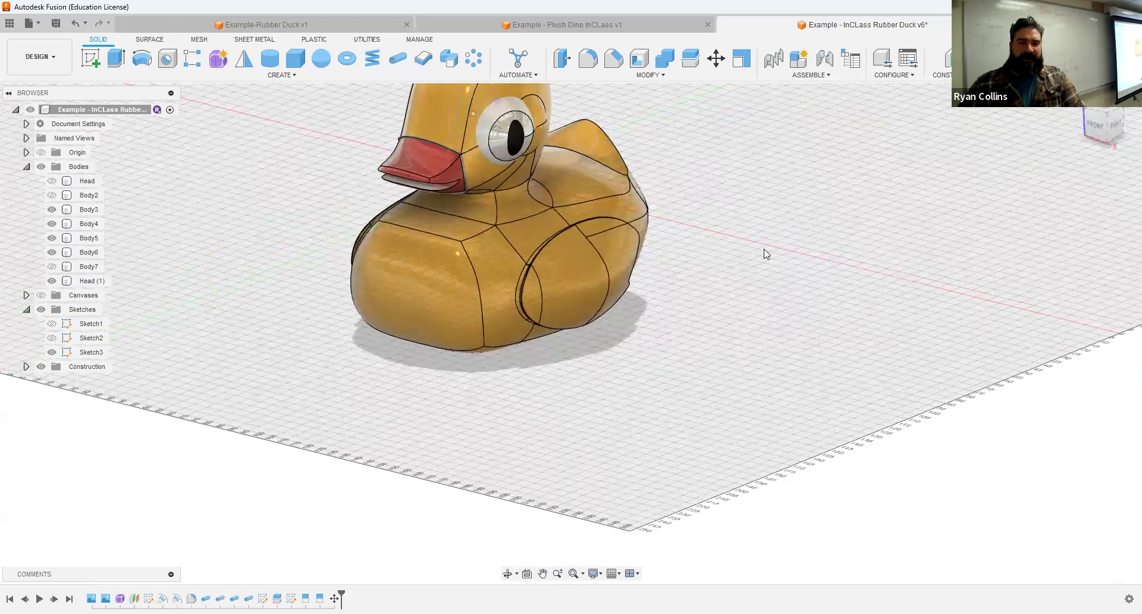
- Create an offset plane from the XY plane at -46 mm, just above the duck's underside
left_click(90, 57)
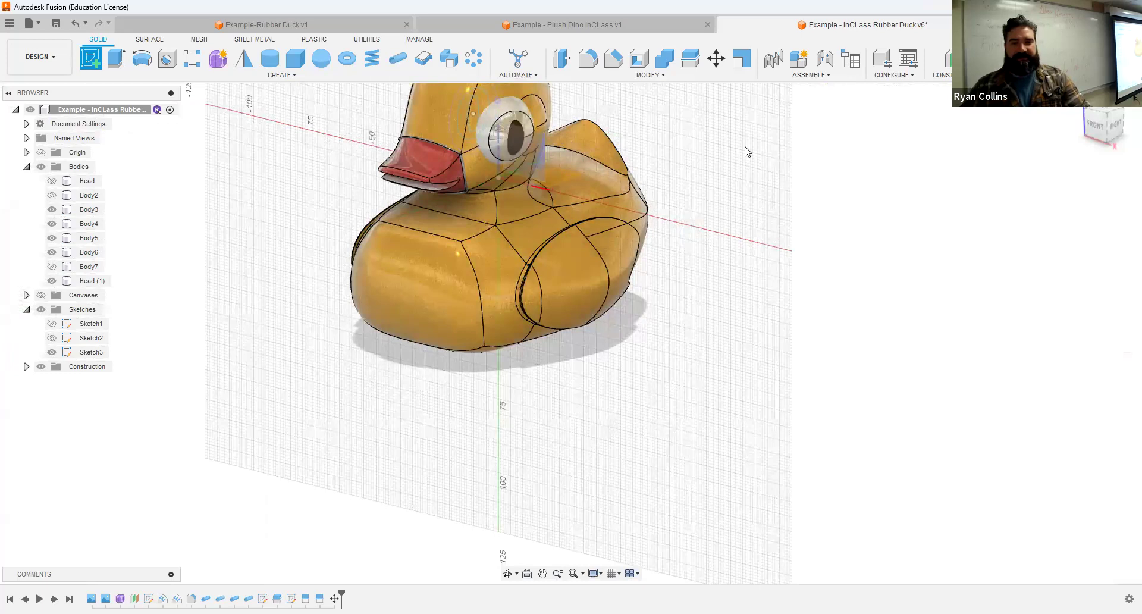
key("Escape")
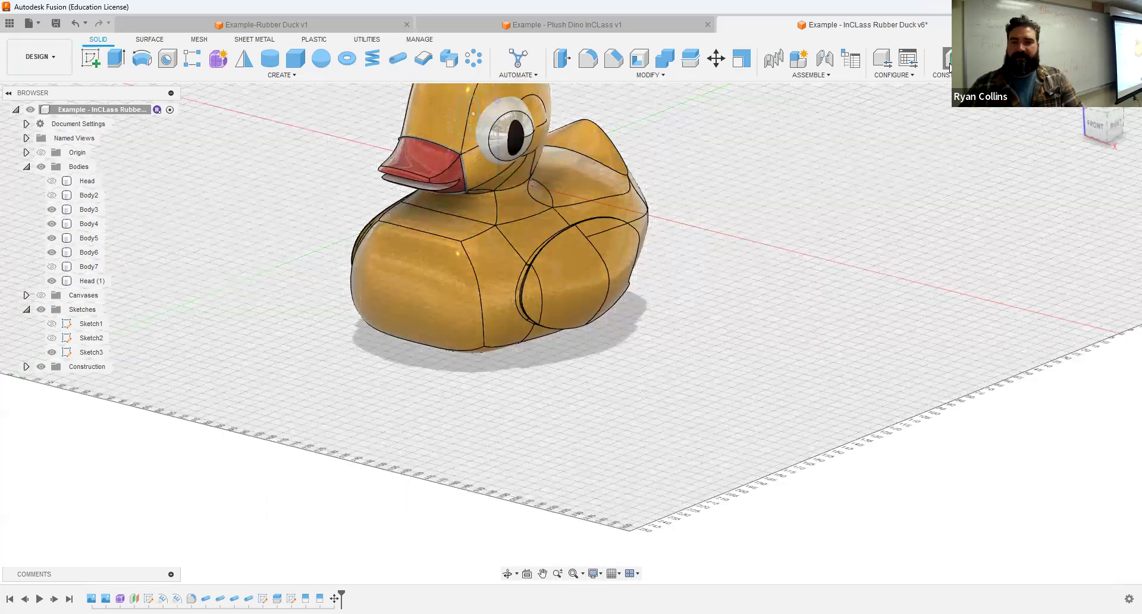
left_click(610, 170)
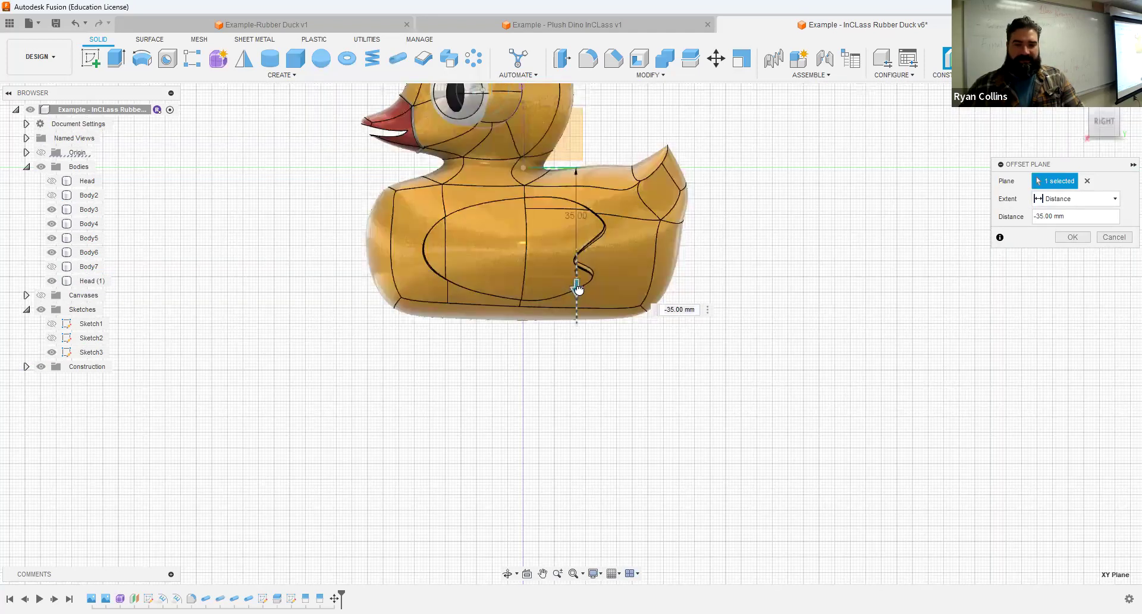
left_click_drag(577, 289, 580, 323)
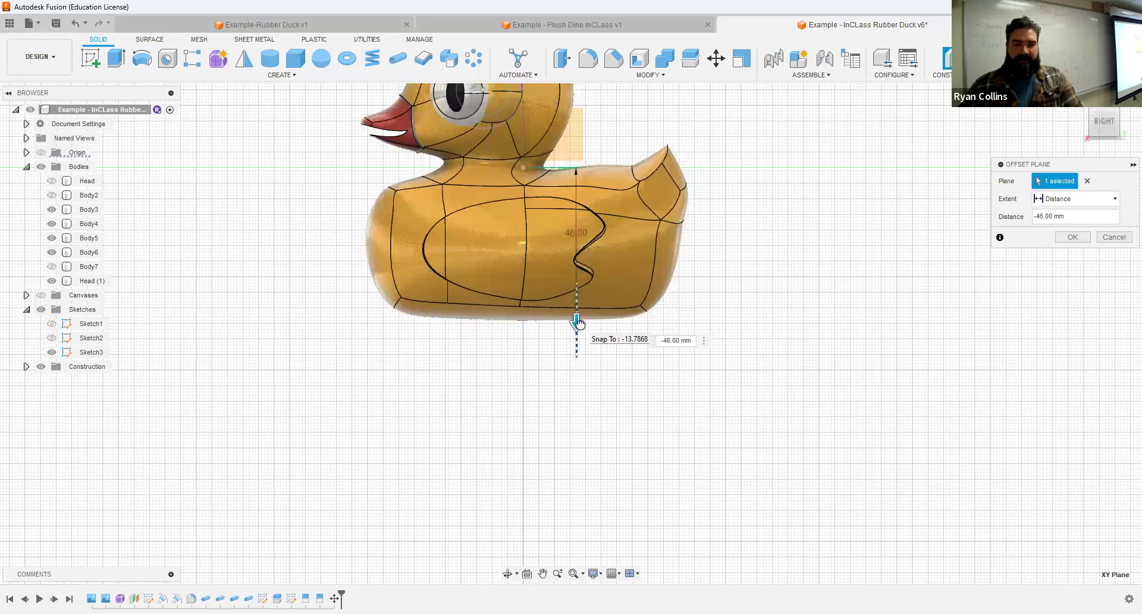
left_click(1082, 237)
left_click_drag(764, 238, 746, 206)
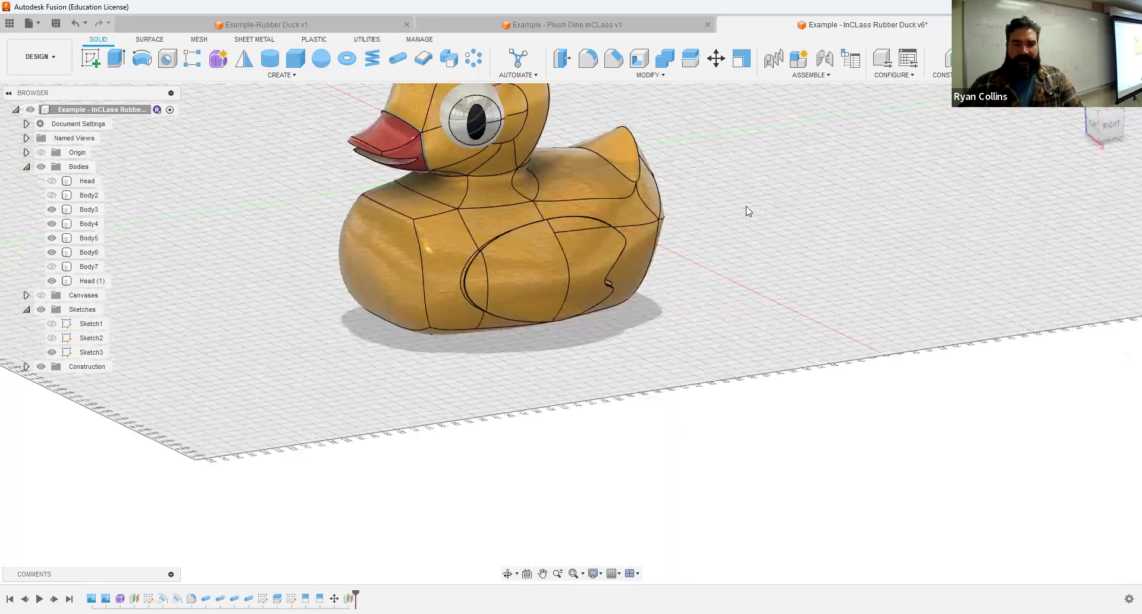
- Split the duck body Head (1) using the offset plane near its underside as the splitting tool
left_click(691, 57)
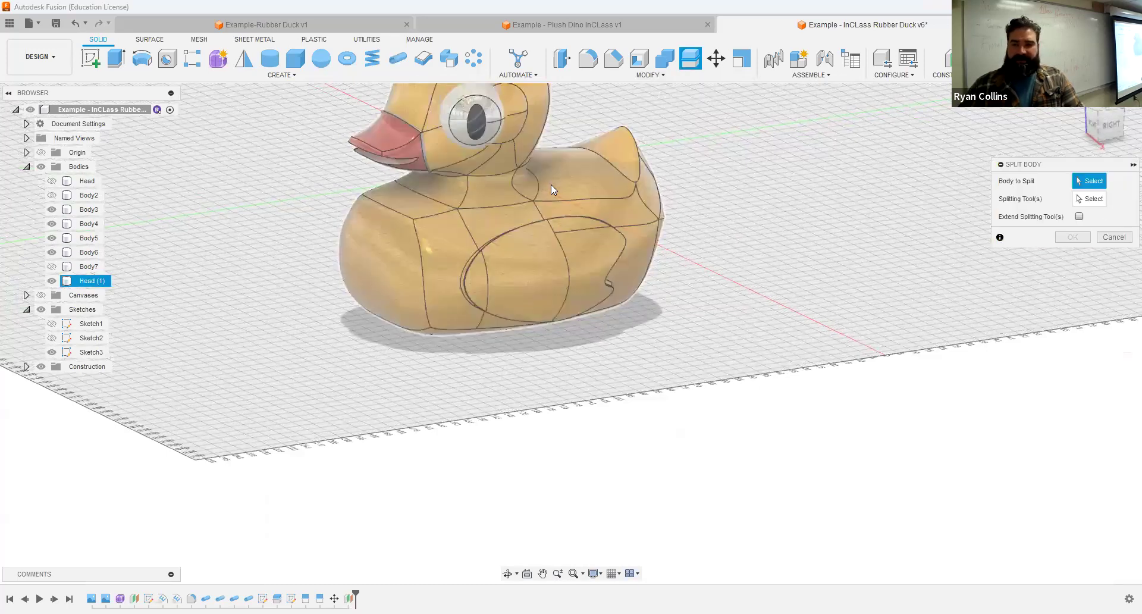
left_click(550, 188)
left_click(1097, 200)
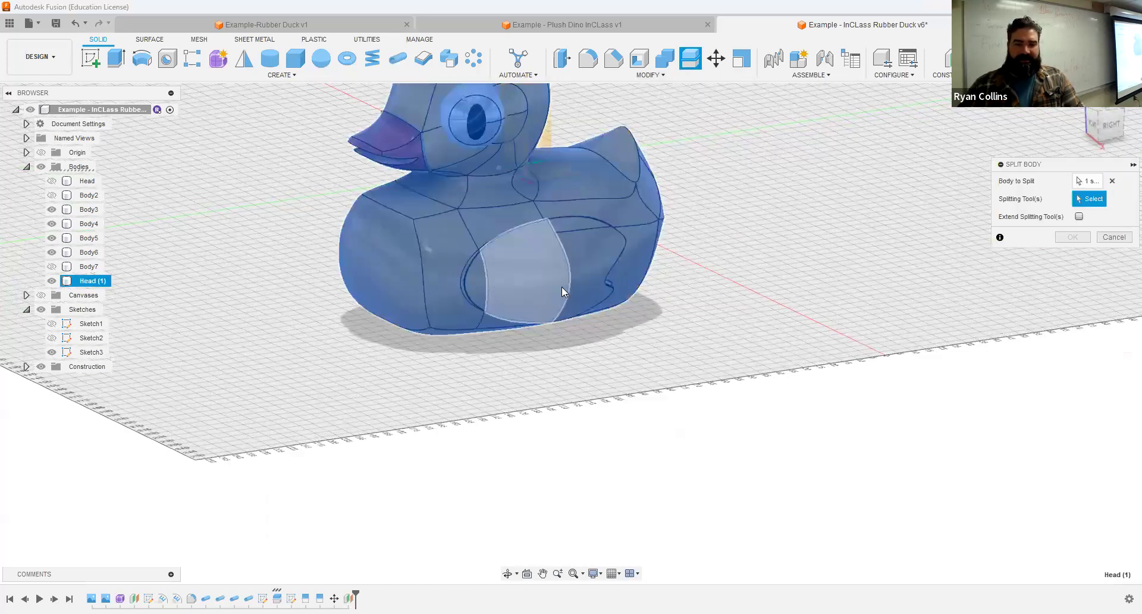
middle_click_drag(592, 349, 567, 381, "shift")
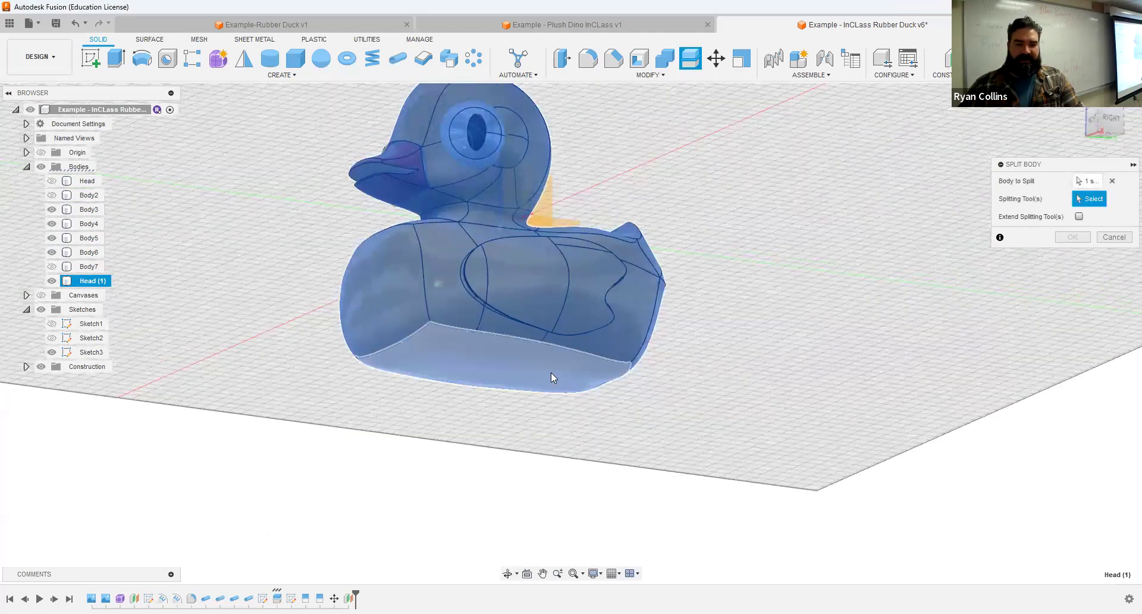
left_click(51, 281)
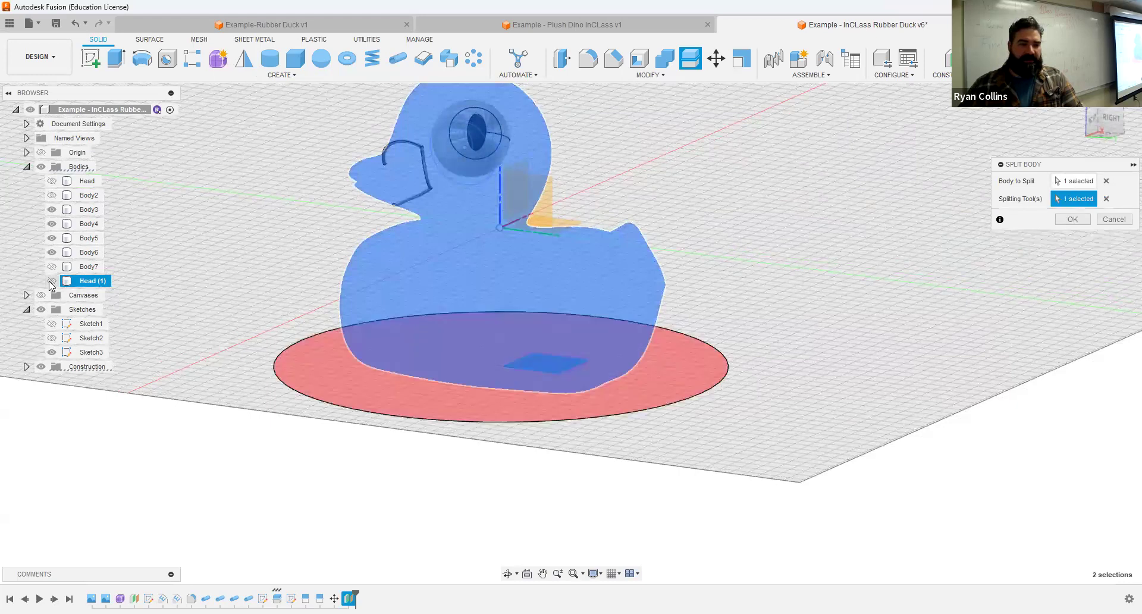
middle_click_drag(749, 258, 739, 286, "shift")
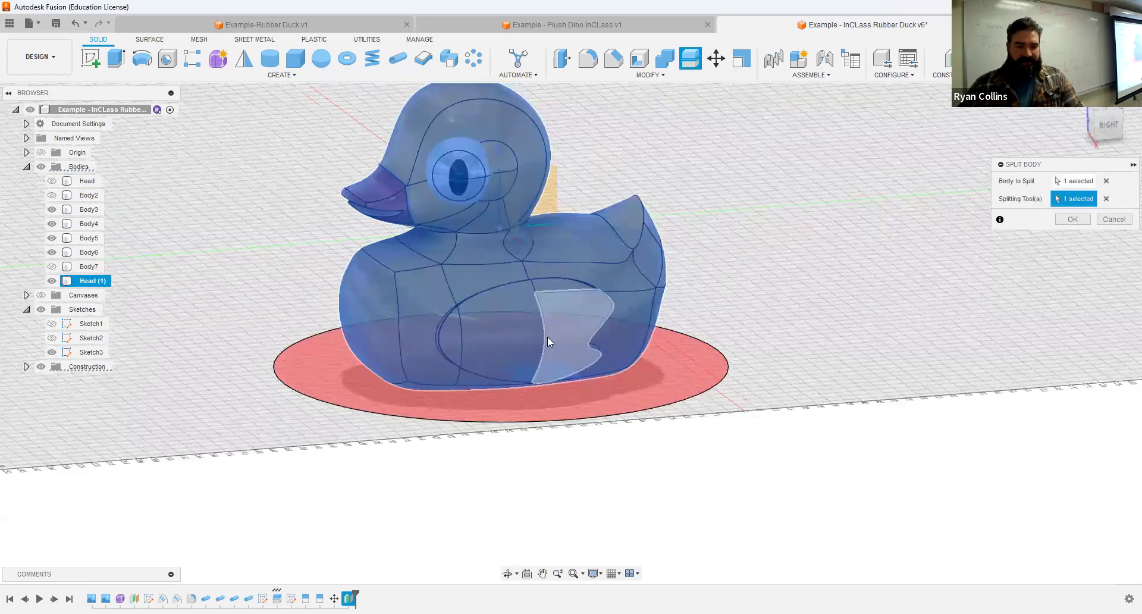
left_click(1073, 220)
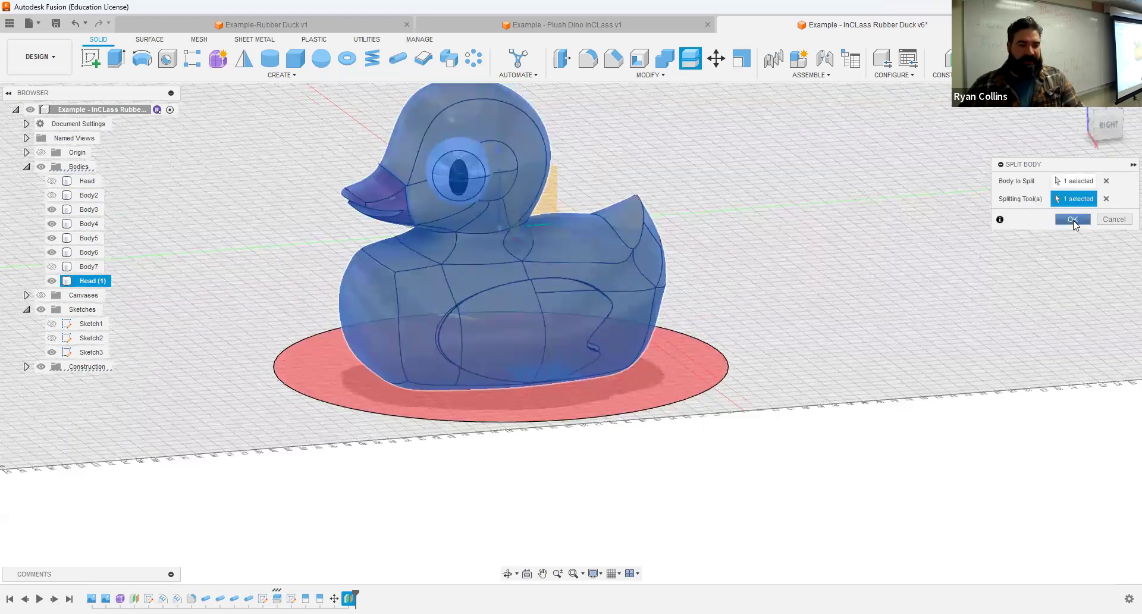
- Hide Head (1), the slice cut from the duck's underside, to leave a flat base
left_click(49, 297)
key("Escape")
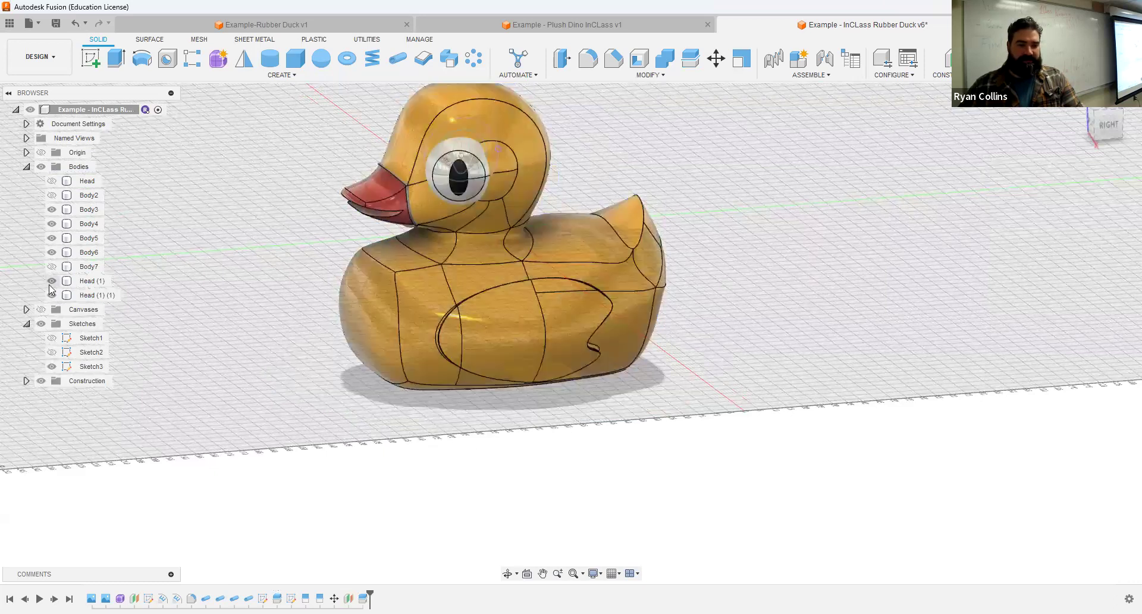
middle_click_drag(612, 469, 601, 387, "shift")
left_click(51, 282)
key("Escape")
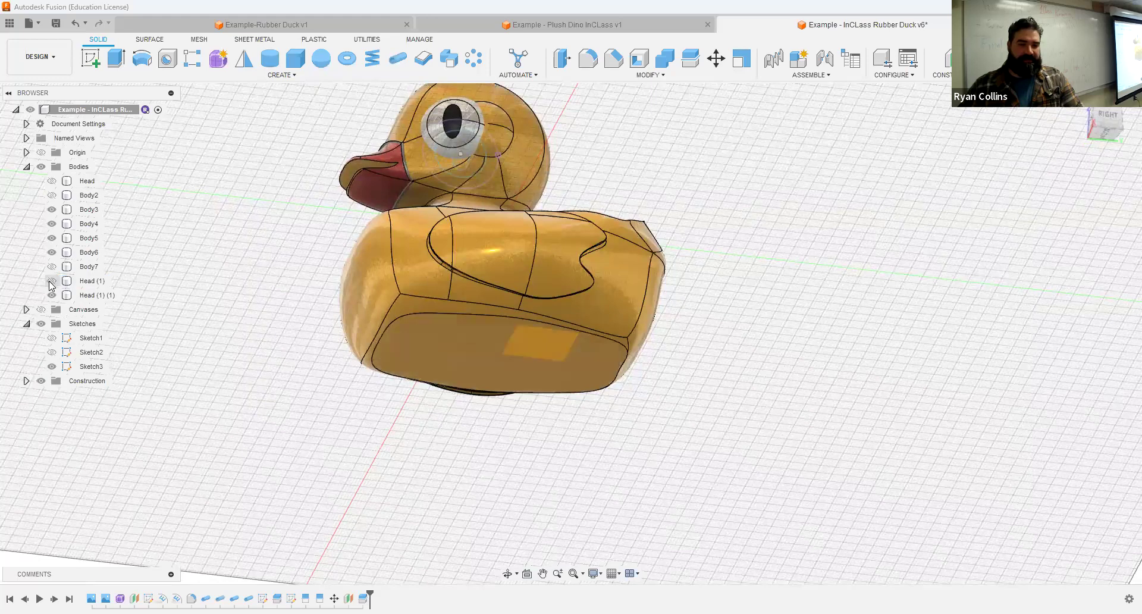
middle_click_drag(770, 375, 773, 437, "shift")
middle_click_drag(1126, 148, 1130, 147, "shift")
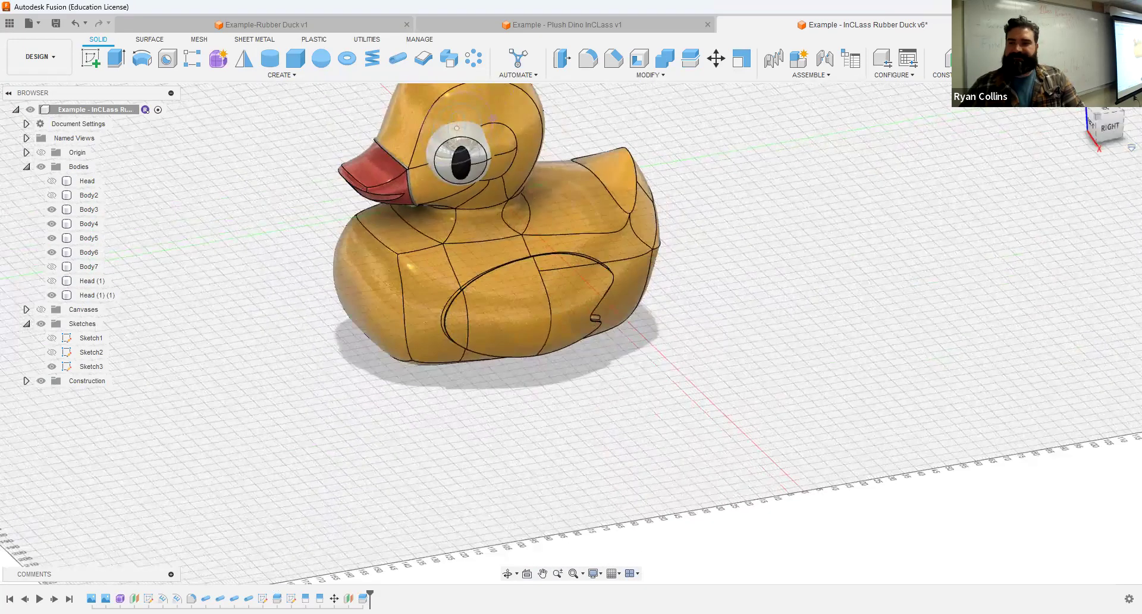
left_click(1132, 147)
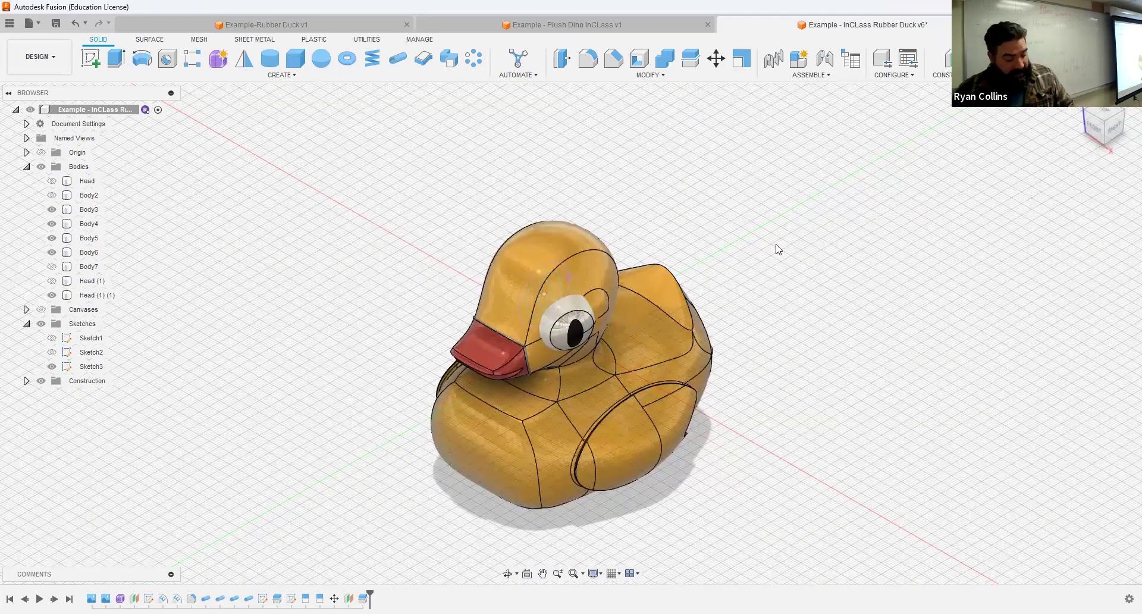
- Save the design with the version description "Appearances Applied"
key("ctrl+s")
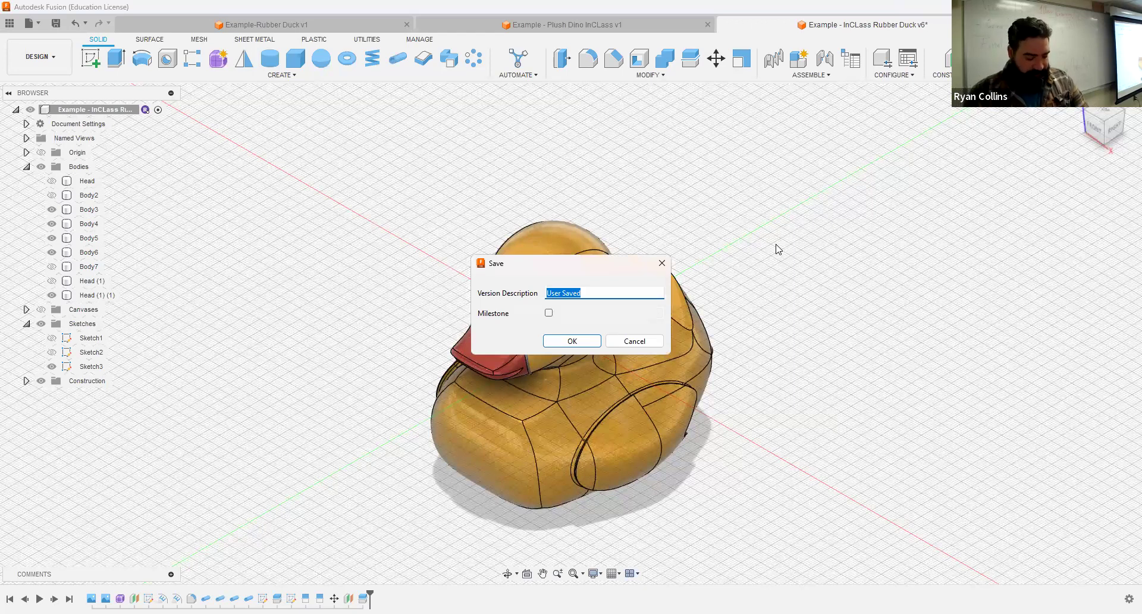
type("Appear")
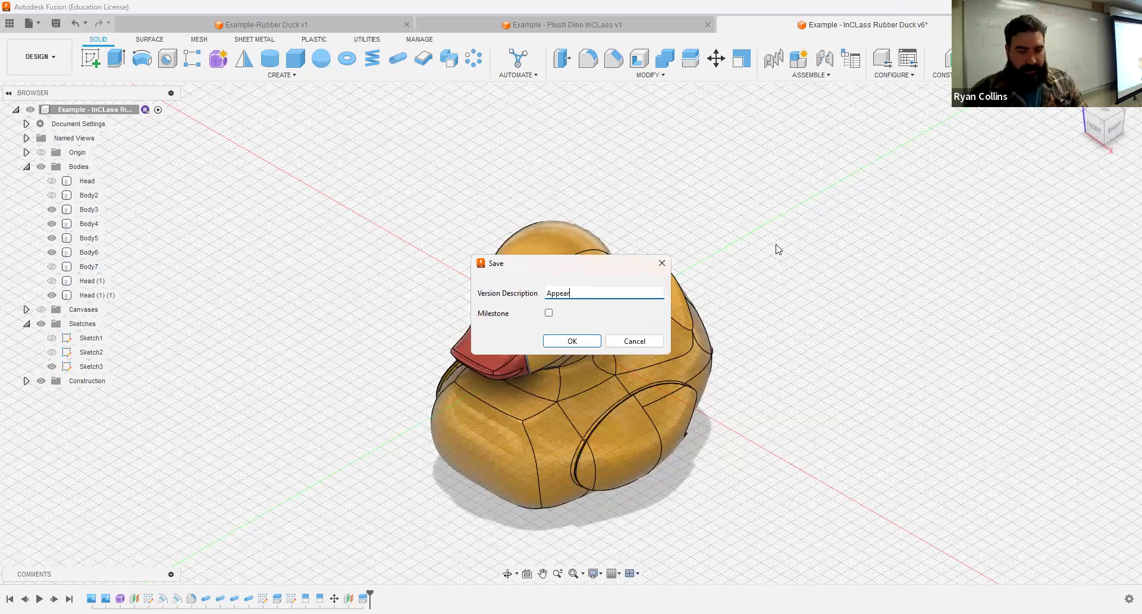
type("ances A")
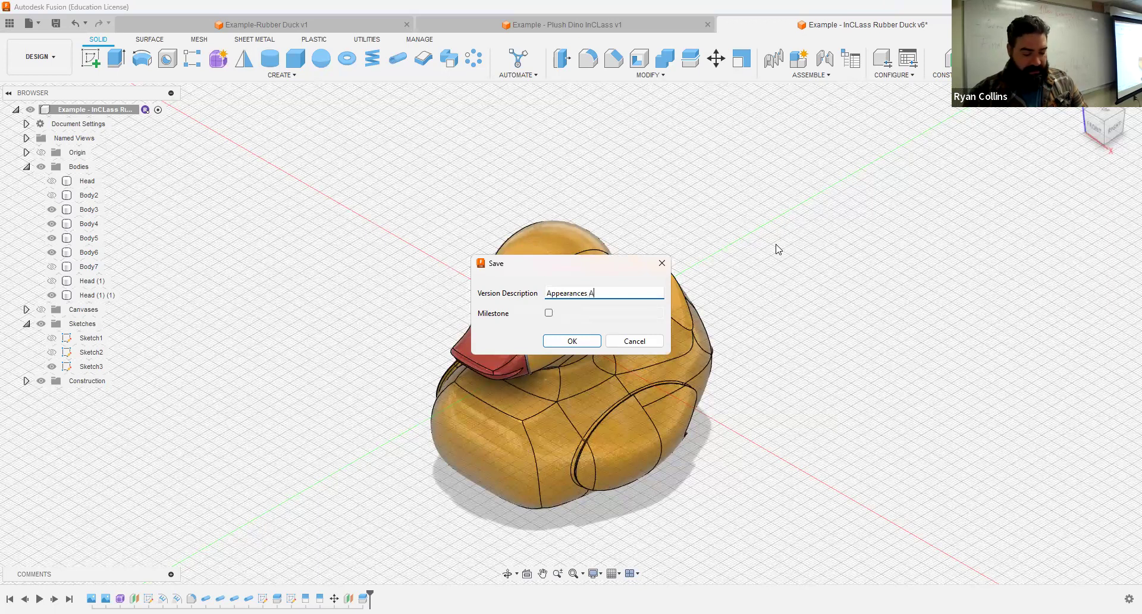
type("pplied")
key("Return")
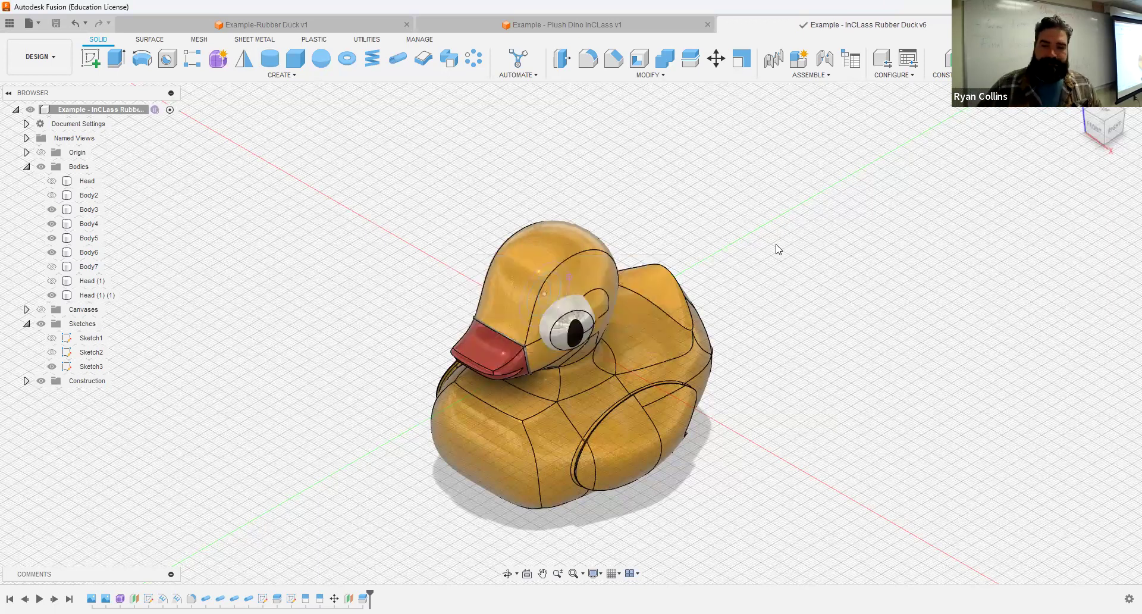